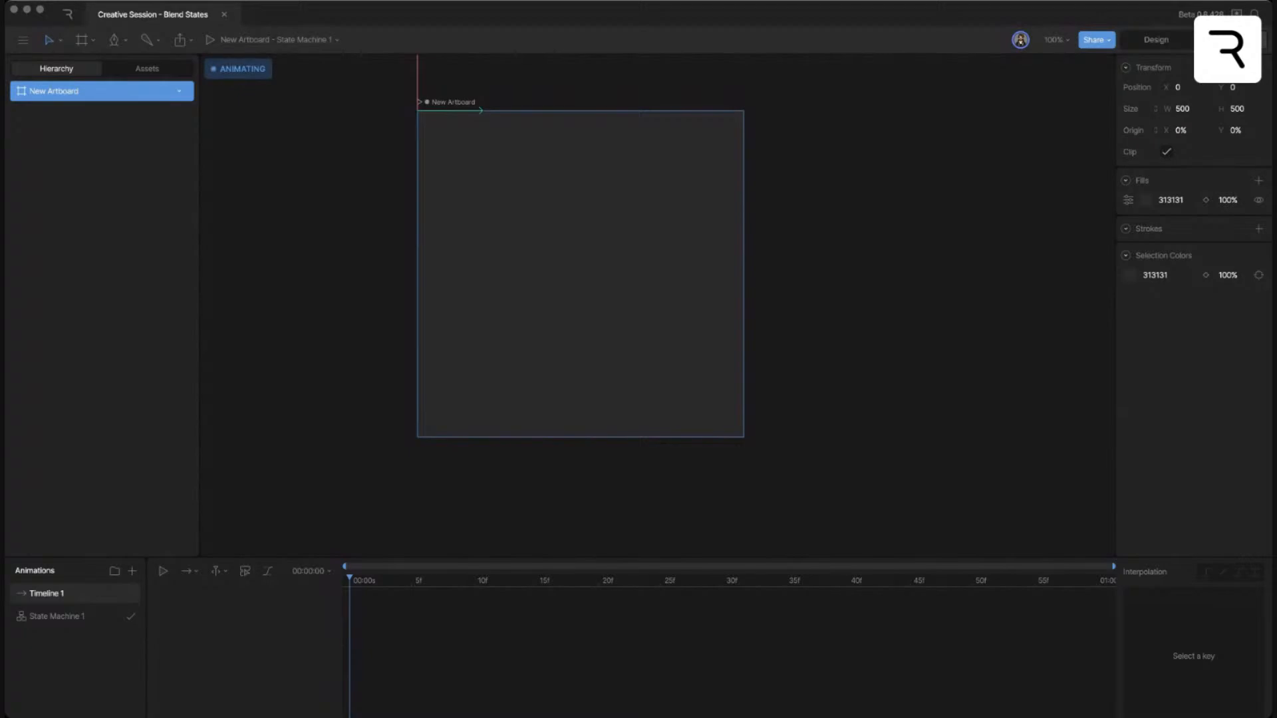
- Fit the artboard in view and draw a rectangle about 202 by 54 near its centre
click(1061, 11)
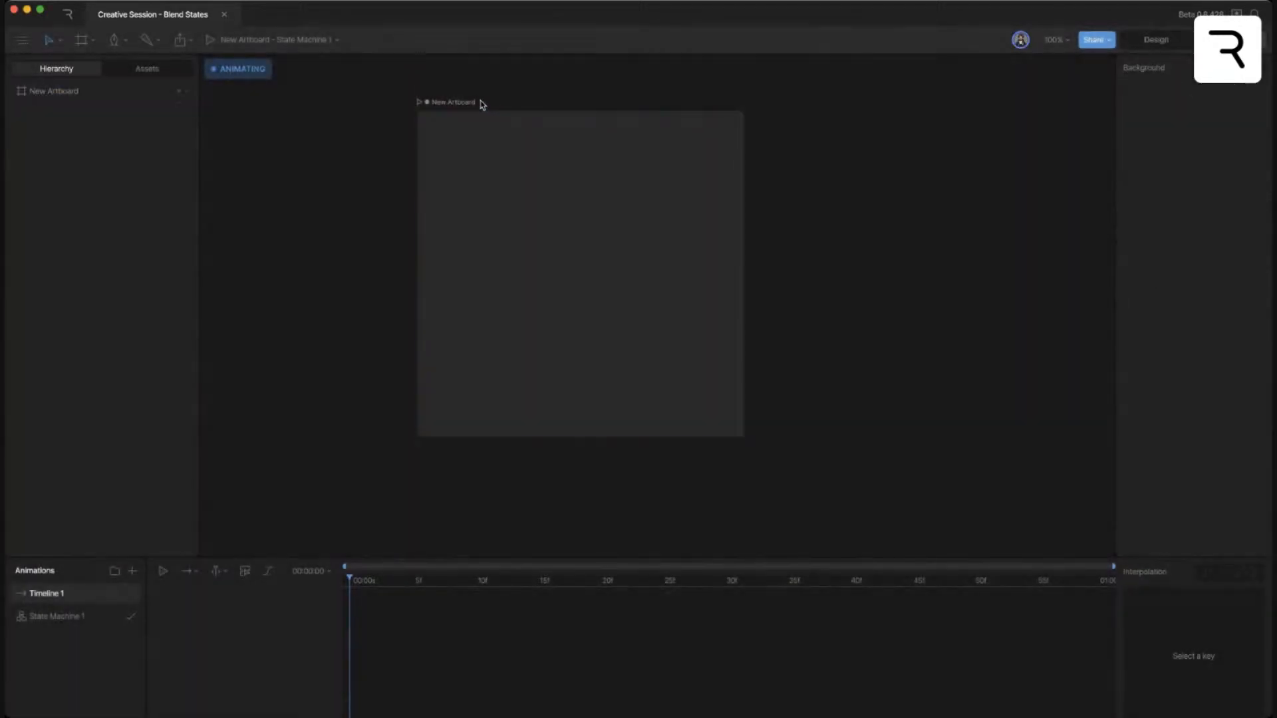
click(466, 102)
key(f)
click(928, 212)
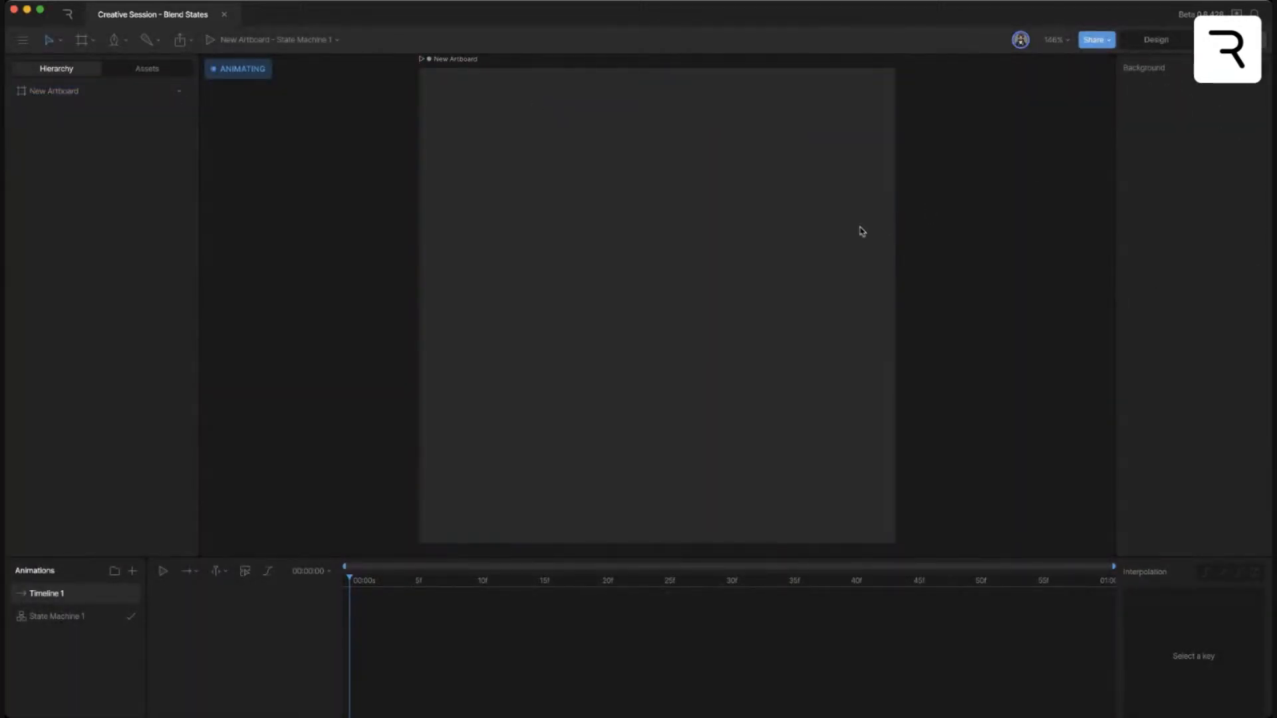
click(117, 40)
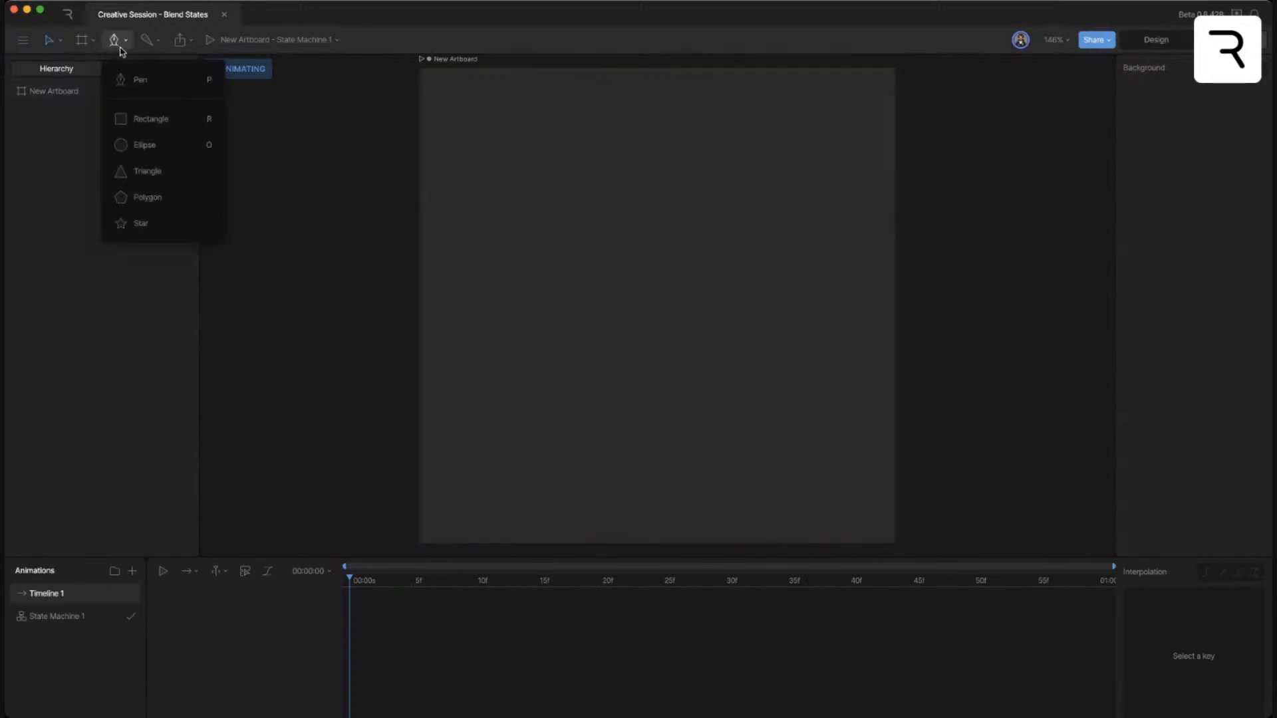
click(139, 127)
mouse_move(562, 278)
mouse_down()
mouse_move(763, 343)
mouse_move(752, 325)
mouse_move(710, 356)
mouse_move(711, 345)
mouse_up()
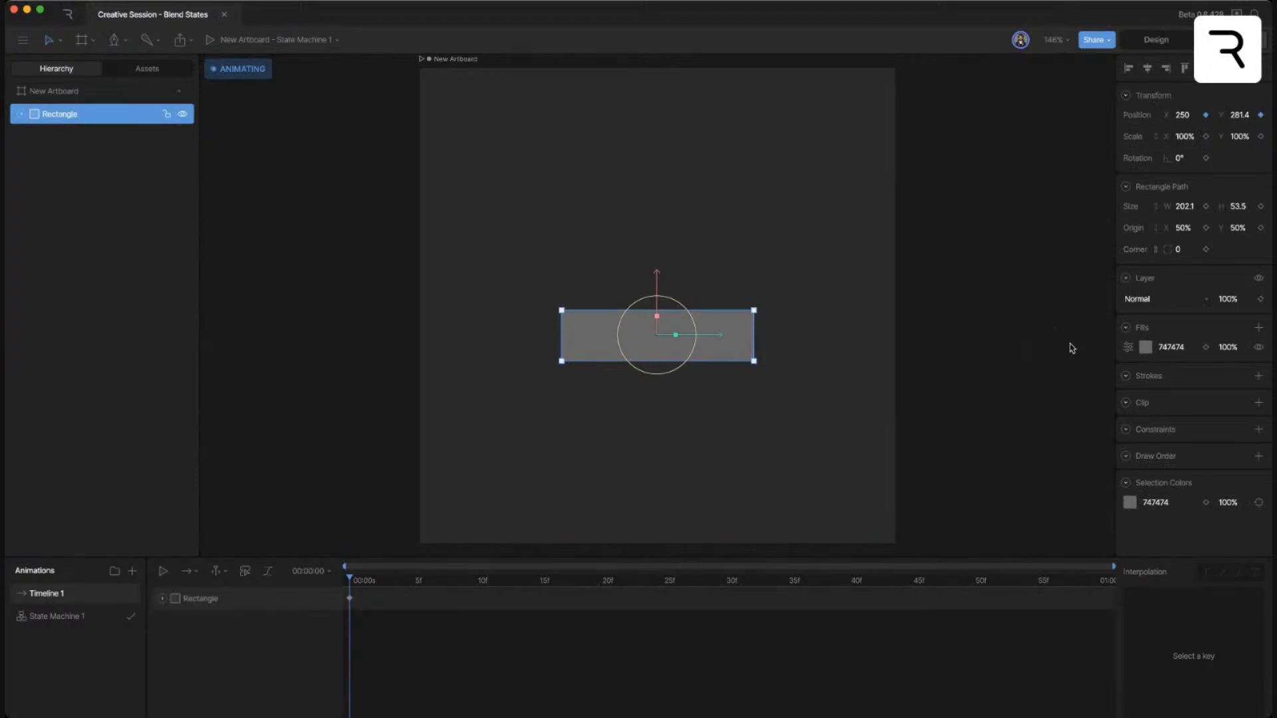
- Delete the rectangle's keys at the start of Timeline 1 and switch to Design mode
click(1156, 40)
click(689, 305)
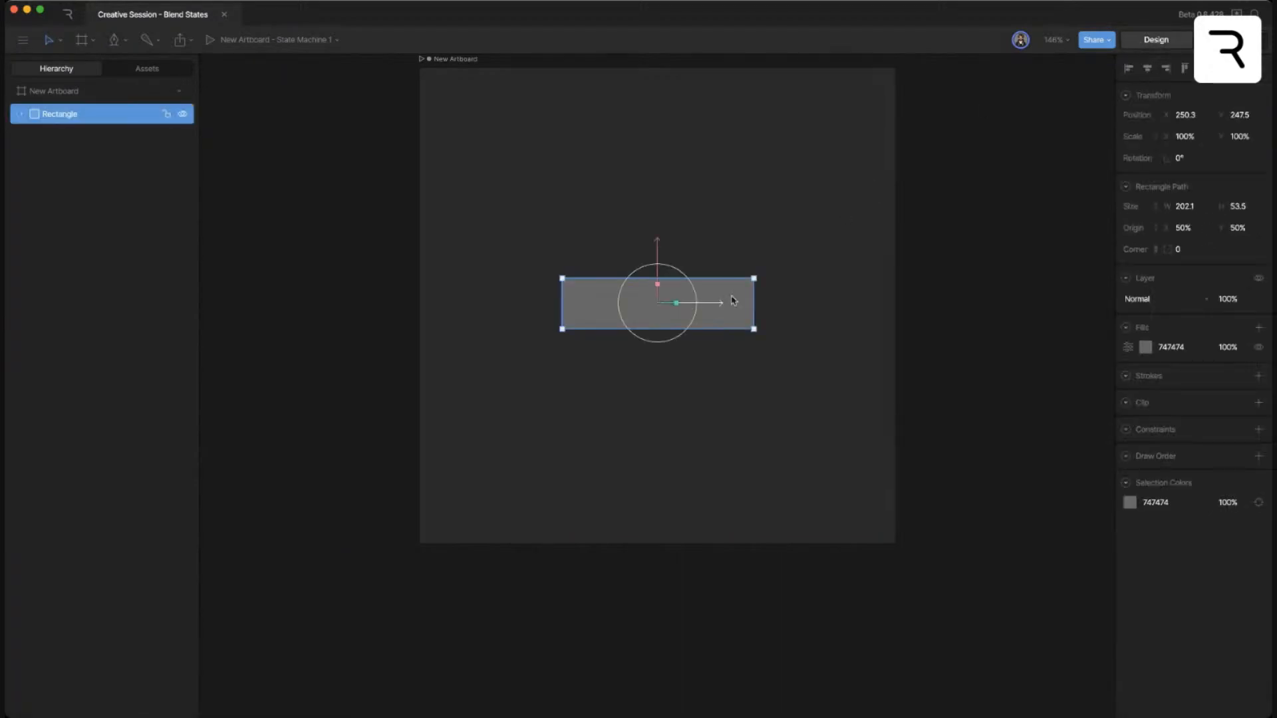
click(1224, 40)
drag(378, 596, 332, 633)
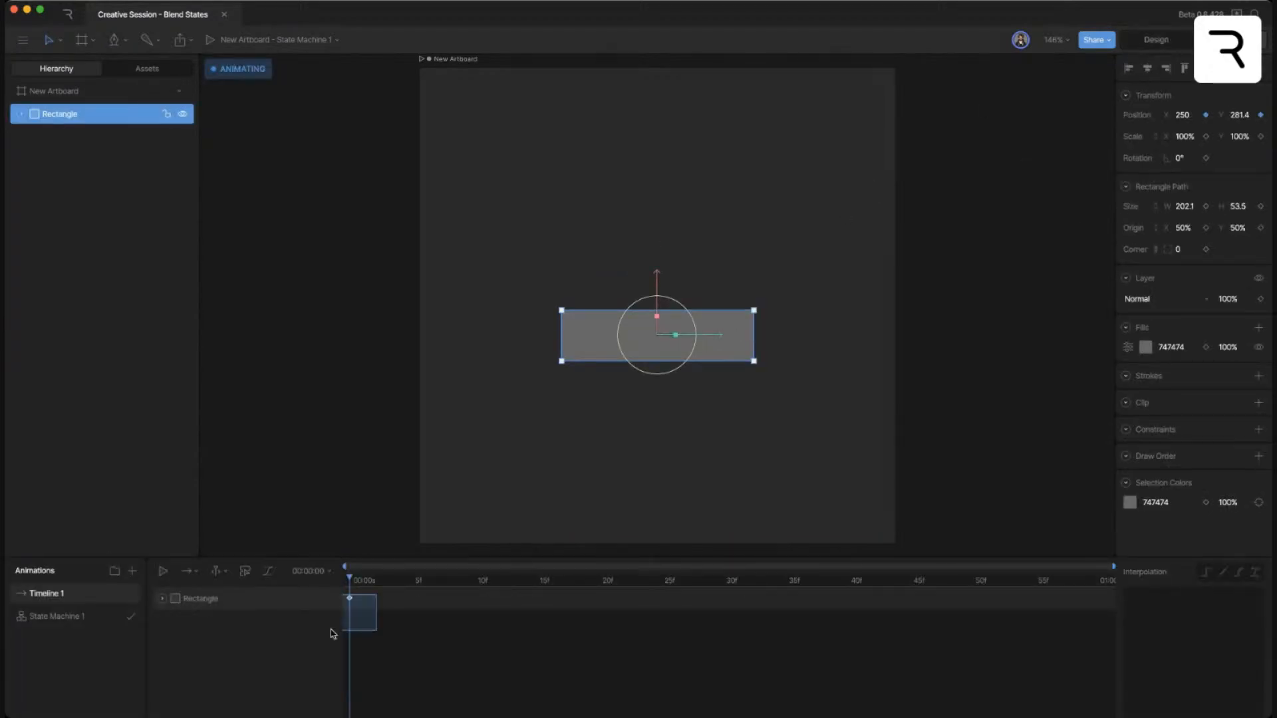
key(Delete)
click(1138, 41)
- Set the rectangle's corner radius to 10
click(685, 319)
drag(1188, 249, 1187, 244)
double_click(1188, 248)
text(0)
key(Return)
key(Escape)
- Move the rectangle to about X 250, Y 253.5 and set its size to 200 by 40
mouse_move(741, 318)
mouse_down()
mouse_move(721, 346)
mouse_move(717, 328)
mouse_up()
click(1182, 207)
text(200)
key(Return)
click(1236, 206)
text(40)
key(Return)
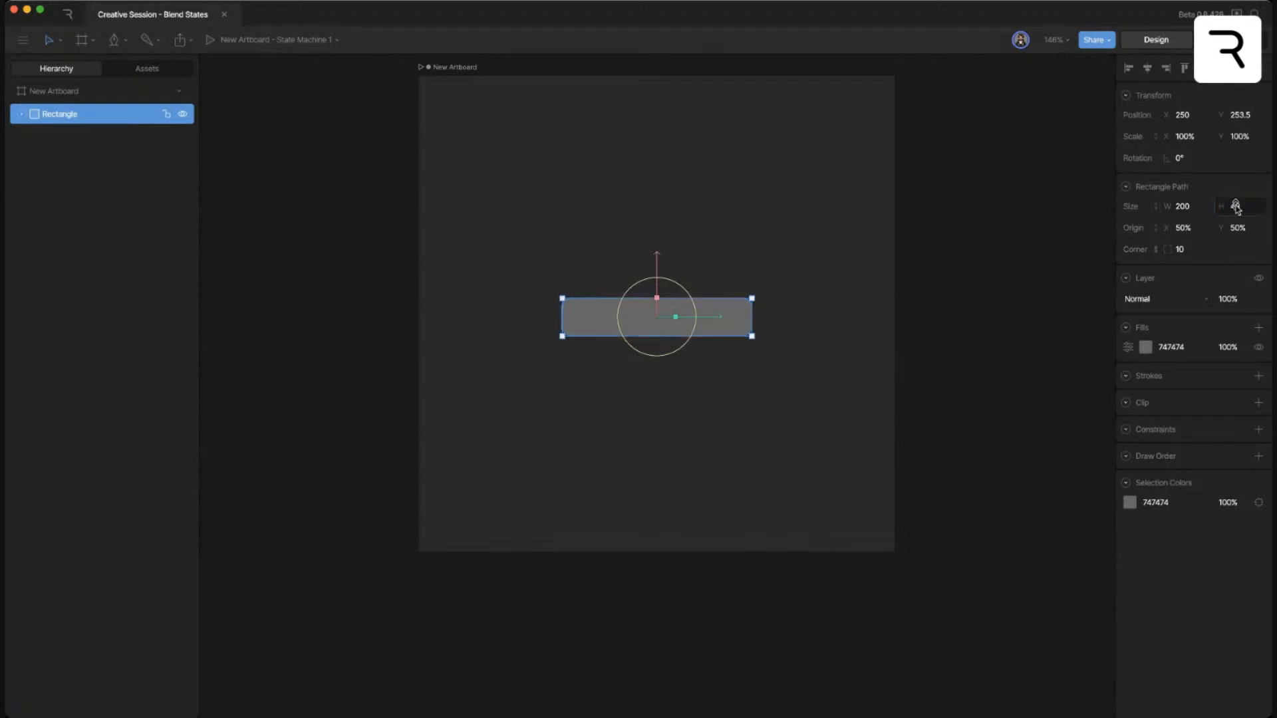
- Change the rectangle's fill to the light grey EBEBEB
click(1145, 347)
drag(990, 401, 975, 370)
click(976, 315)
- Set the rectangle's width to 180
click(657, 312)
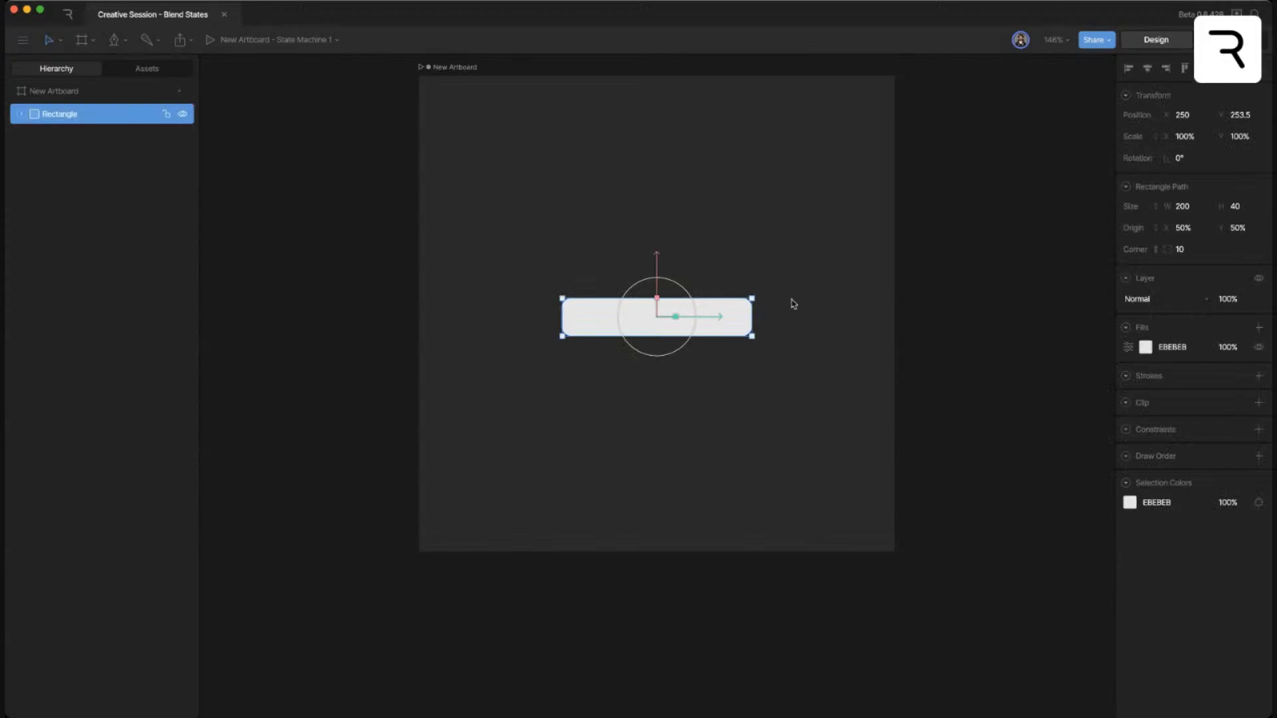
click(1183, 206)
text(180)
key(Return)
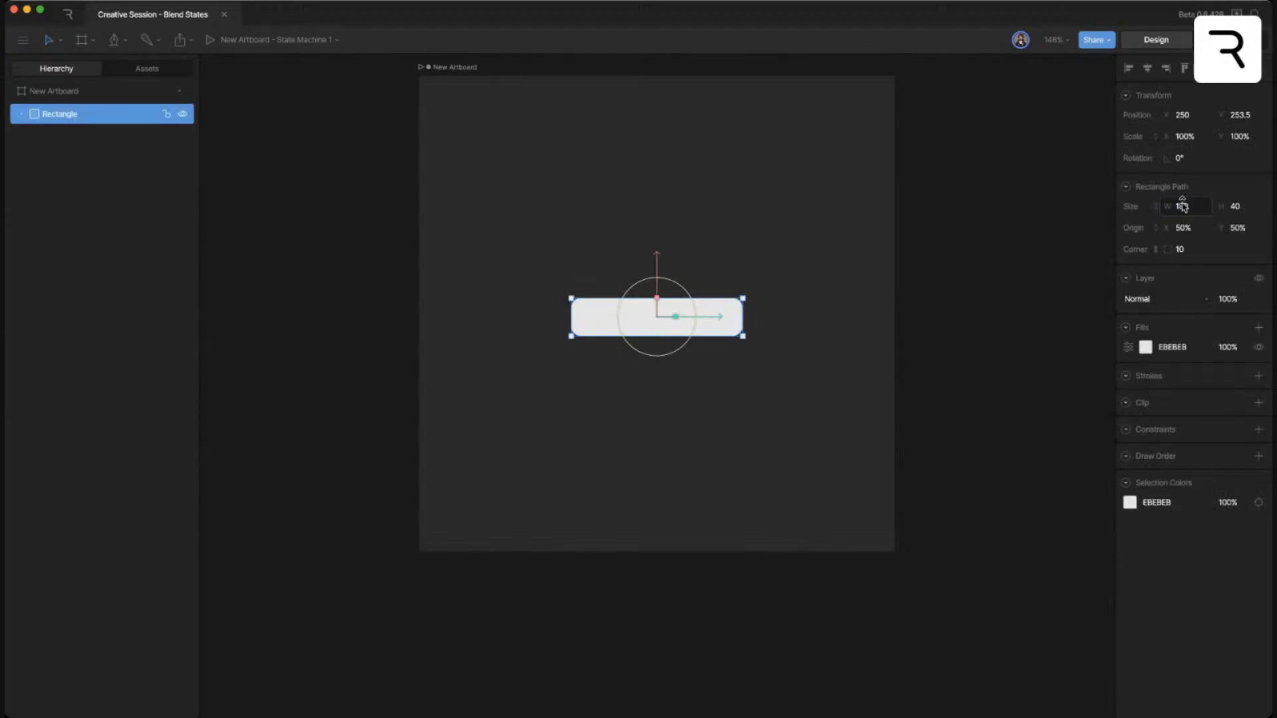
click(991, 337)
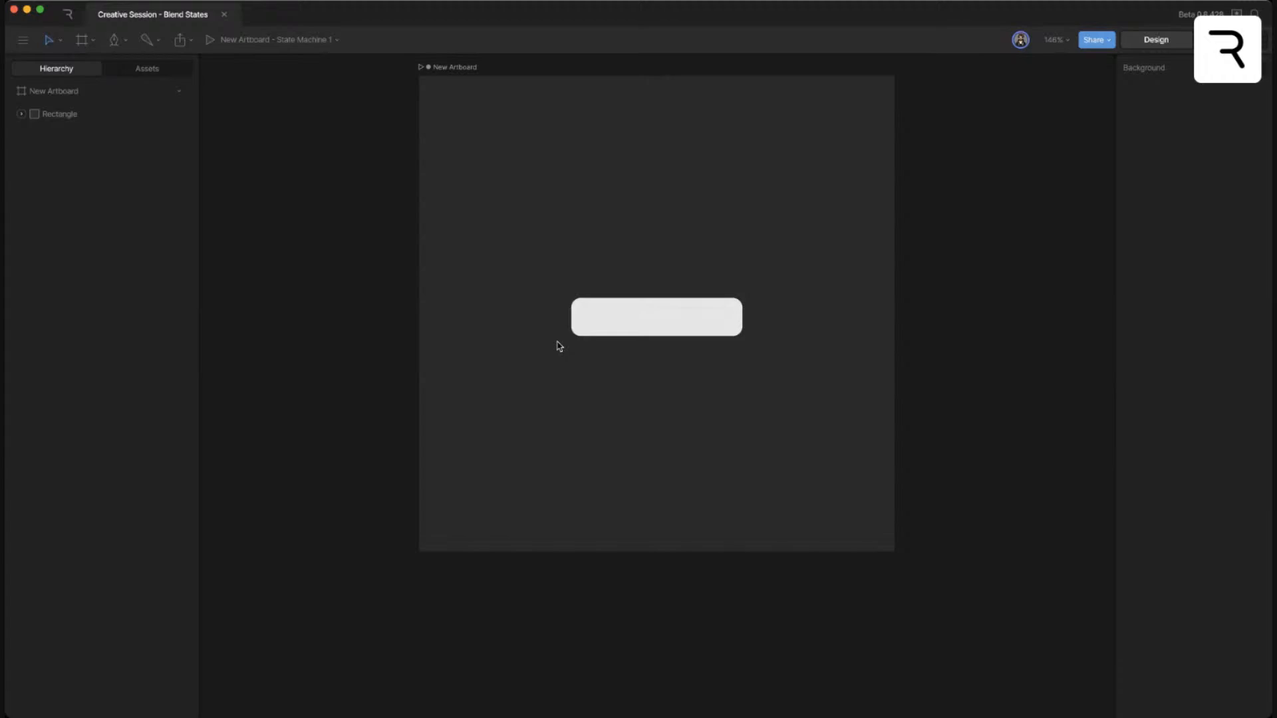
click(607, 322)
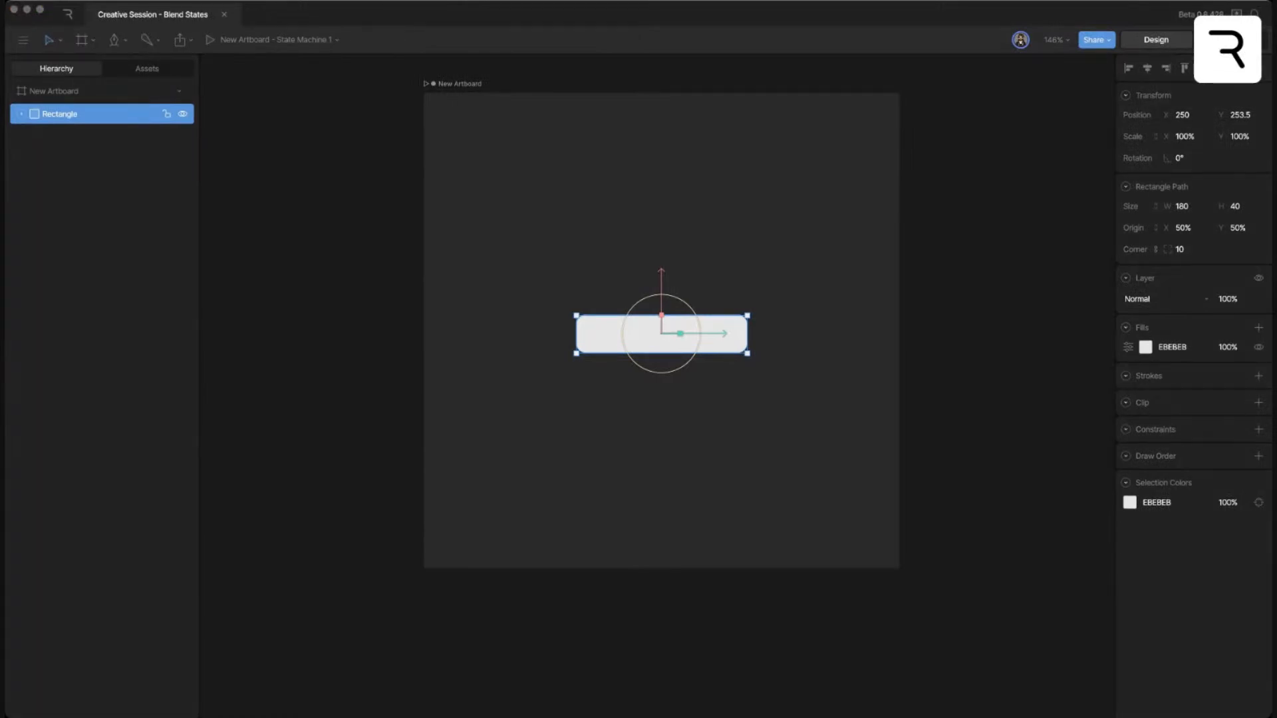
click(1078, 20)
click(987, 360)
- Add a grey BDBDBD stroke with a thickness of about 4.2 to the rectangle
click(674, 348)
click(1258, 375)
click(1145, 396)
drag(991, 443, 976, 440)
drag(1230, 397, 1229, 392)
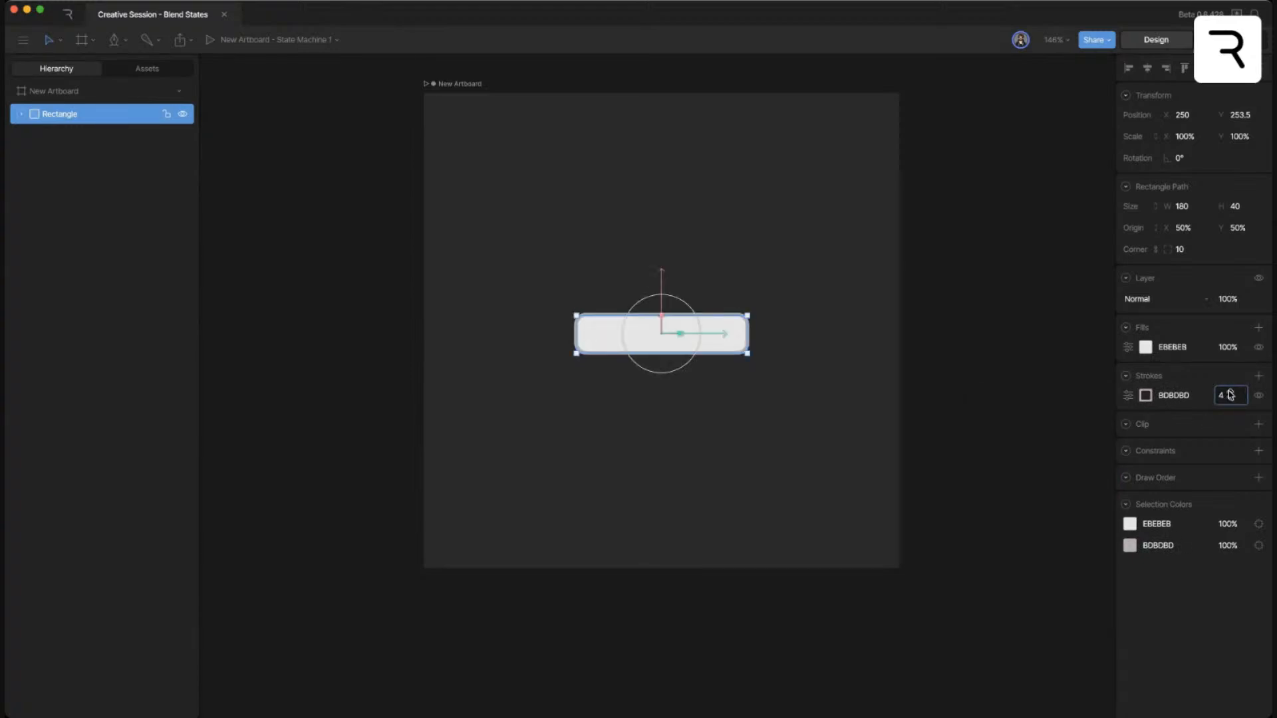
click(856, 445)
- Duplicate the seat rectangle, resize the copy to about 45 by 106, and place it against the seat's left end with bottom edges aligned
click(688, 336)
key(super+d)
drag(731, 335, 650, 335)
drag(1187, 208, 1177, 292)
drag(1239, 208, 1238, 172)
drag(640, 333, 607, 335)
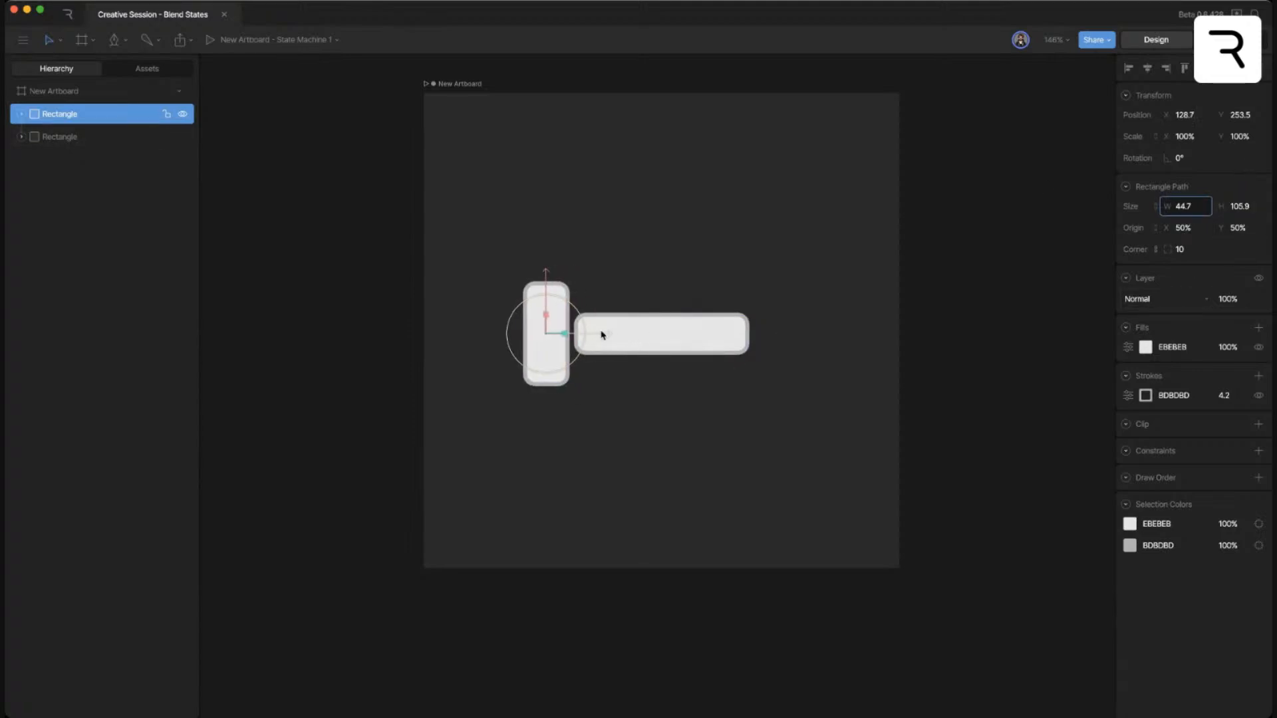
drag(551, 274, 555, 245)
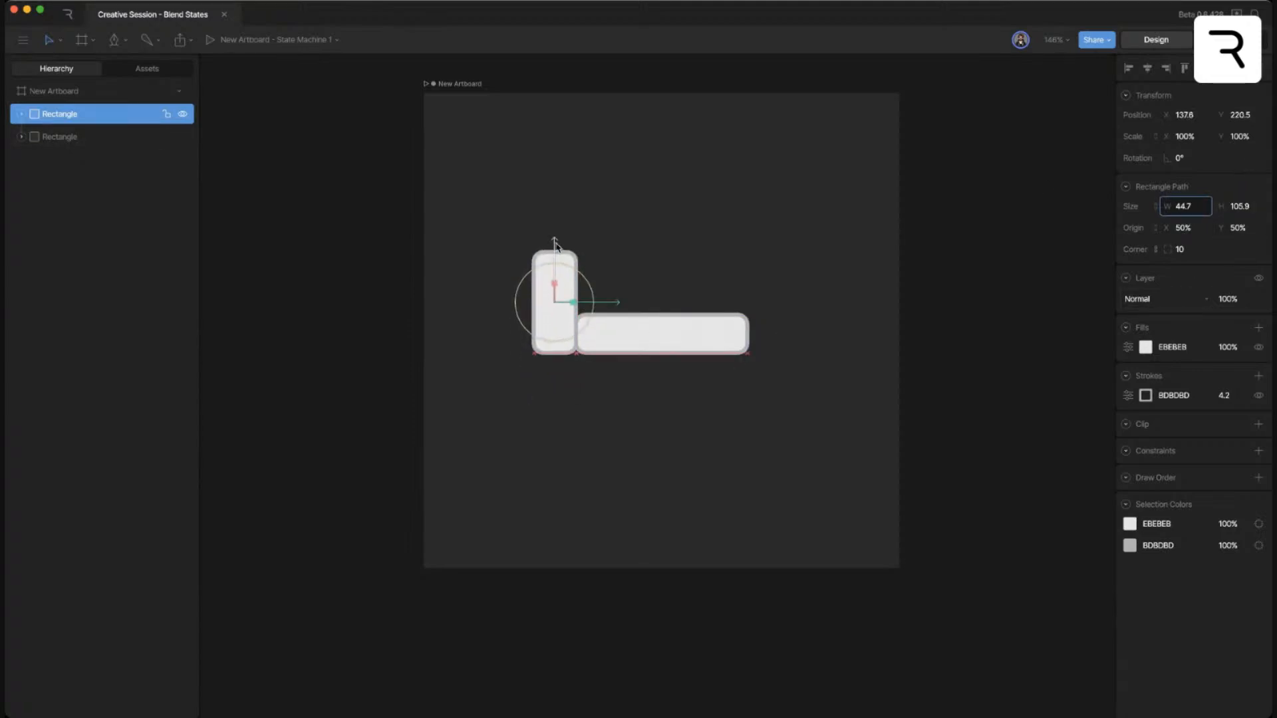
- Duplicate the left armrest and place the copy against the seat's right end
key(super+d)
drag(615, 303, 831, 319)
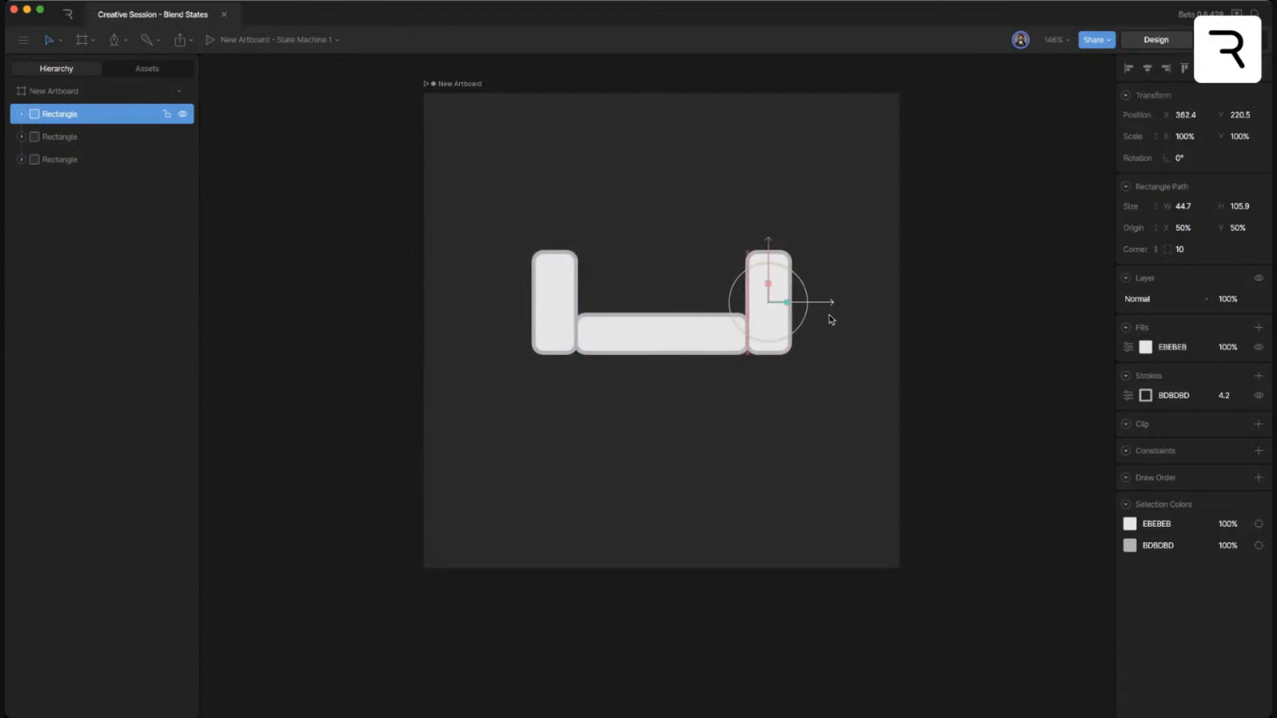
click(856, 342)
- Duplicate the seat rectangle and move the copy straight down so it sits directly below the seat
click(665, 333)
key(super+d)
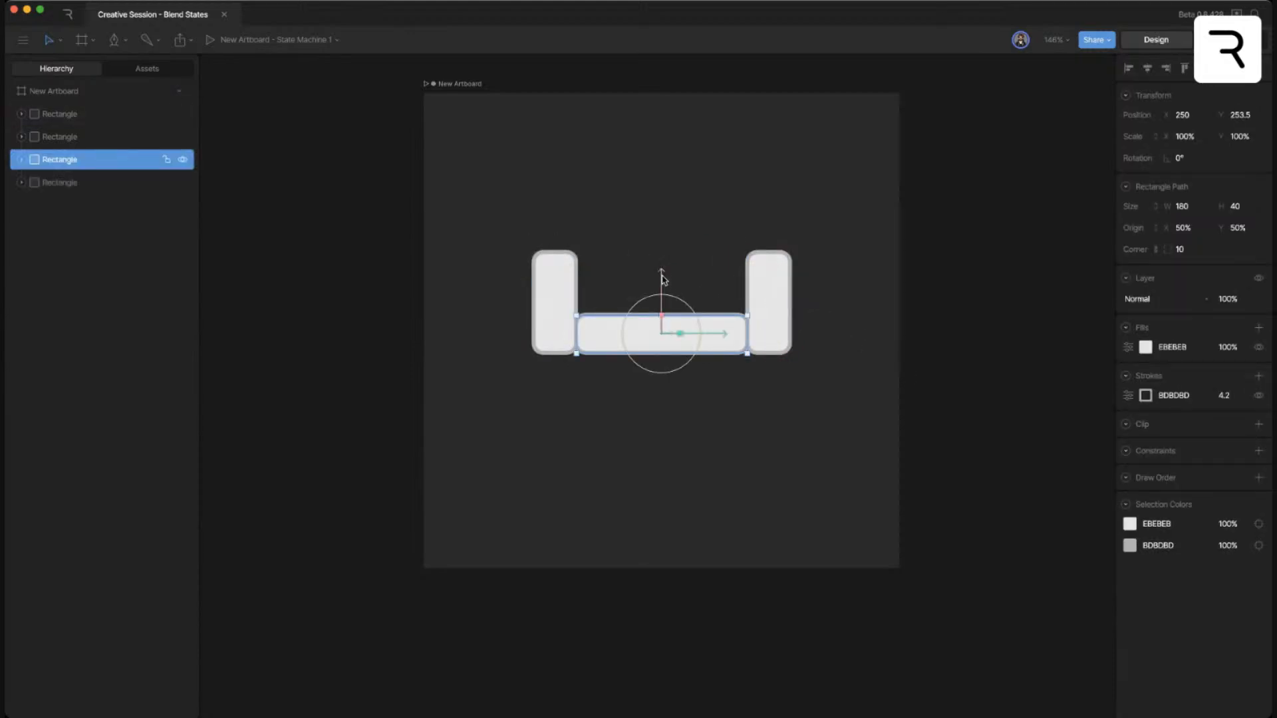
drag(661, 278, 662, 316)
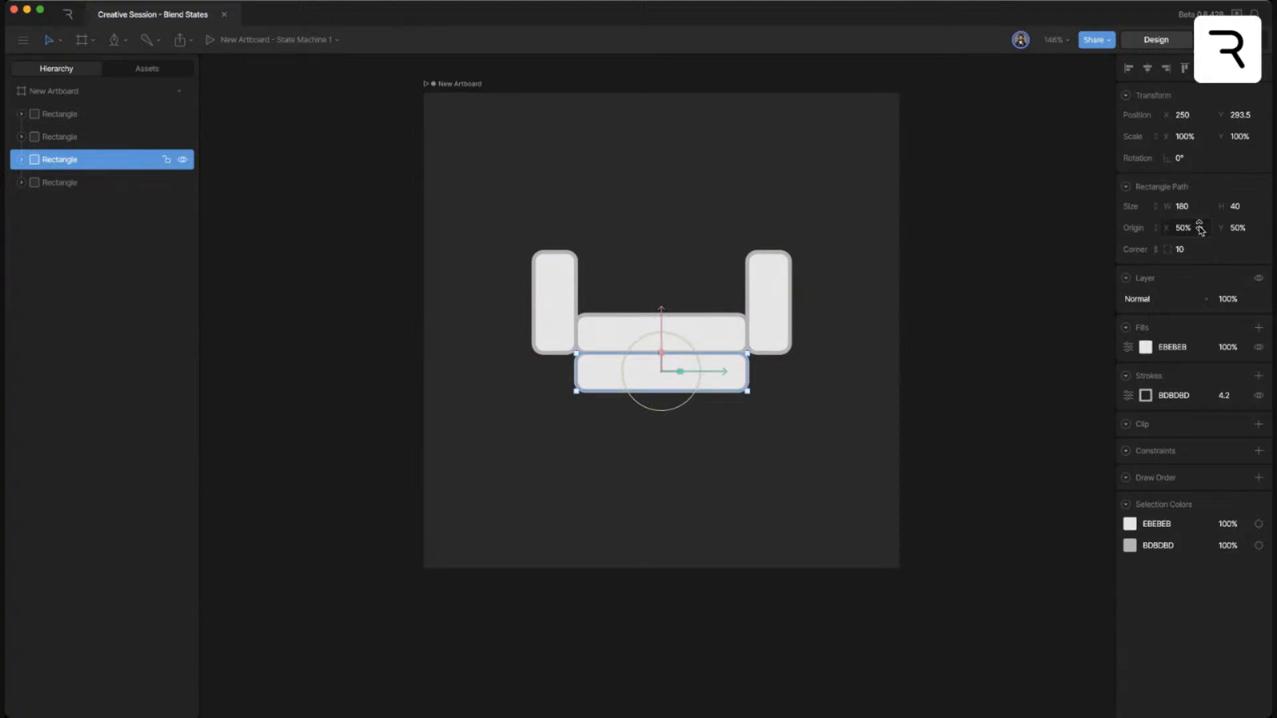
- Resize the lower copy to about 269 by 20 to span both armrests, and move it up against their undersides
click(1236, 206)
text(20)
key(Return)
drag(1191, 206, 1192, 149)
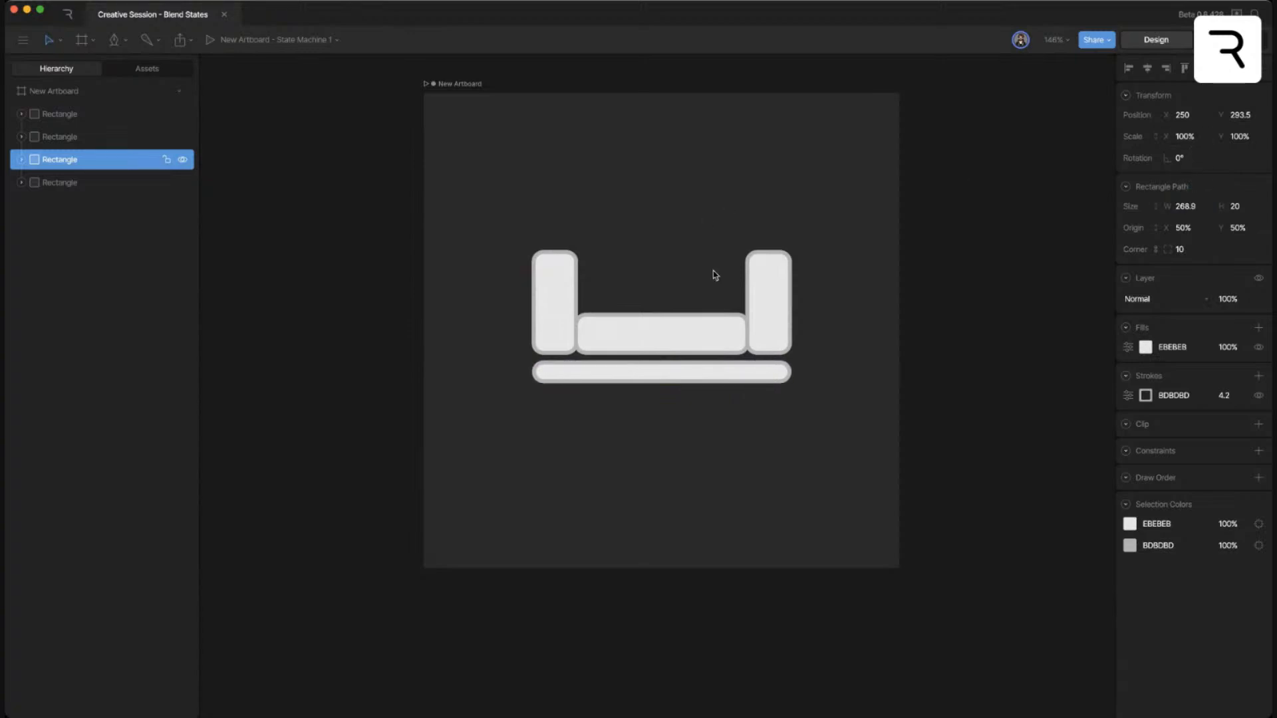
drag(662, 312, 661, 303)
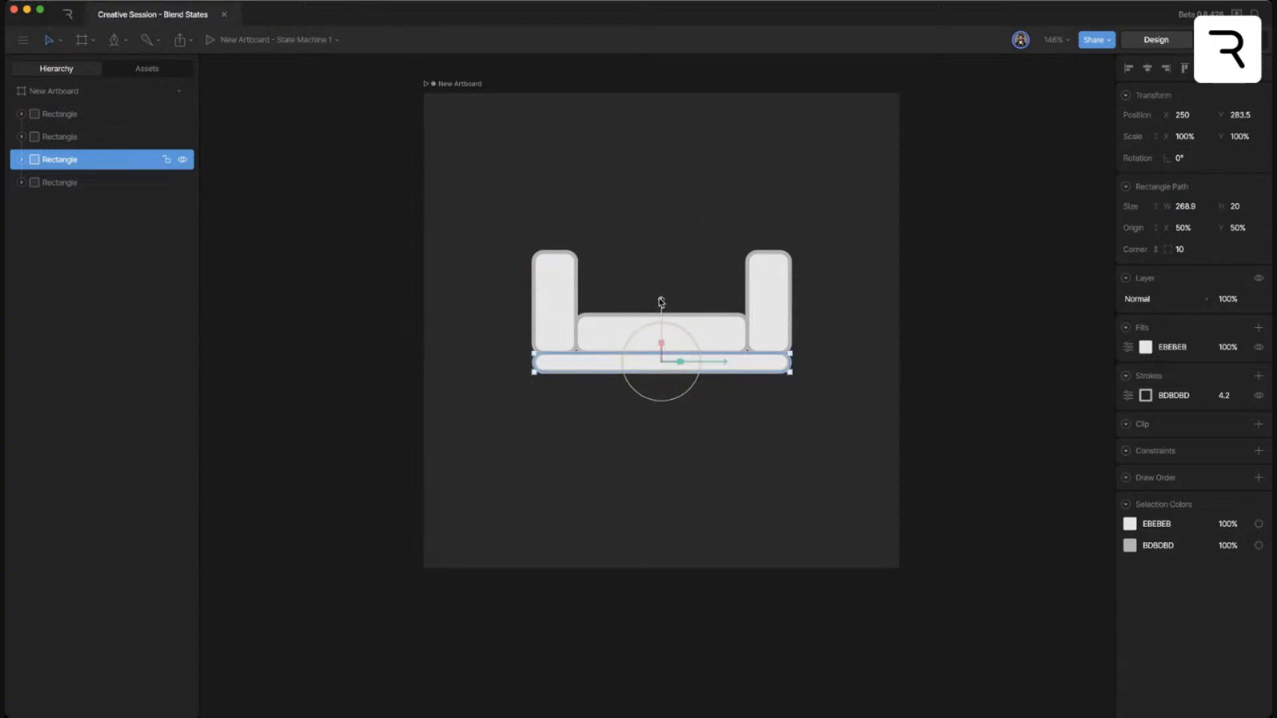
click(886, 380)
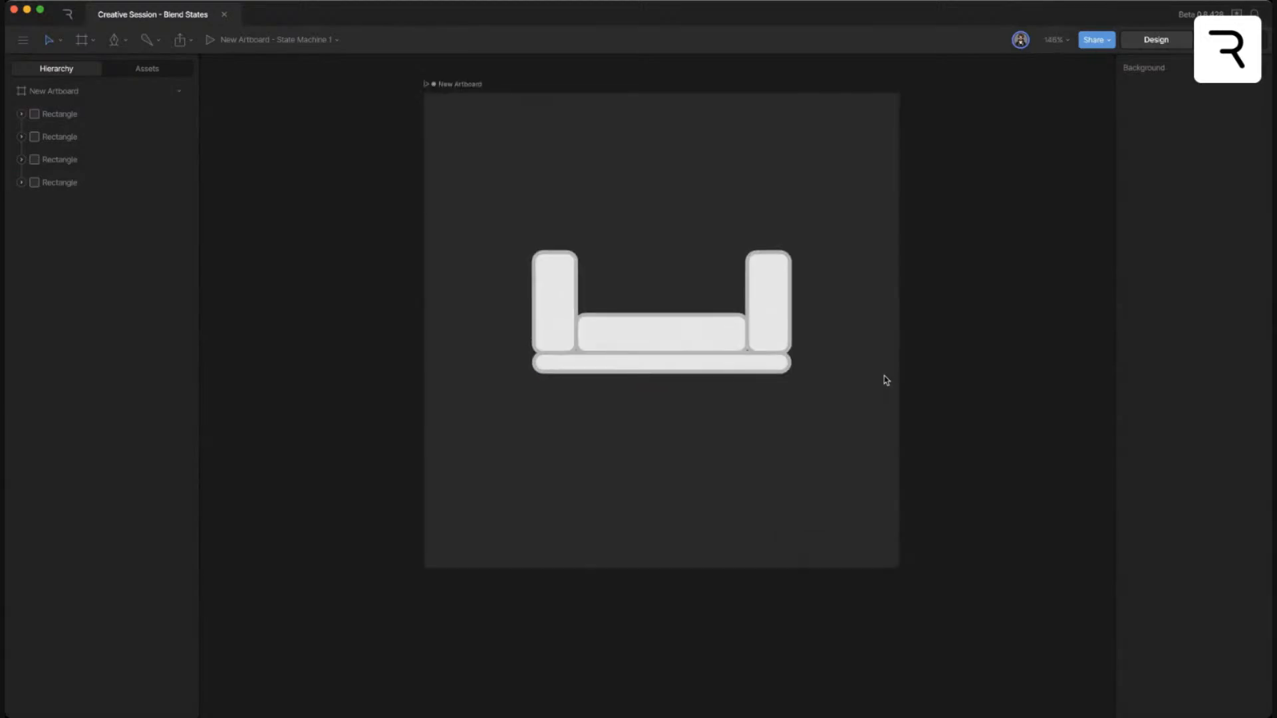
- Duplicate the base bar, move the copy up to about Y 263.5, and send it behind all other shapes
drag(752, 504, 736, 527)
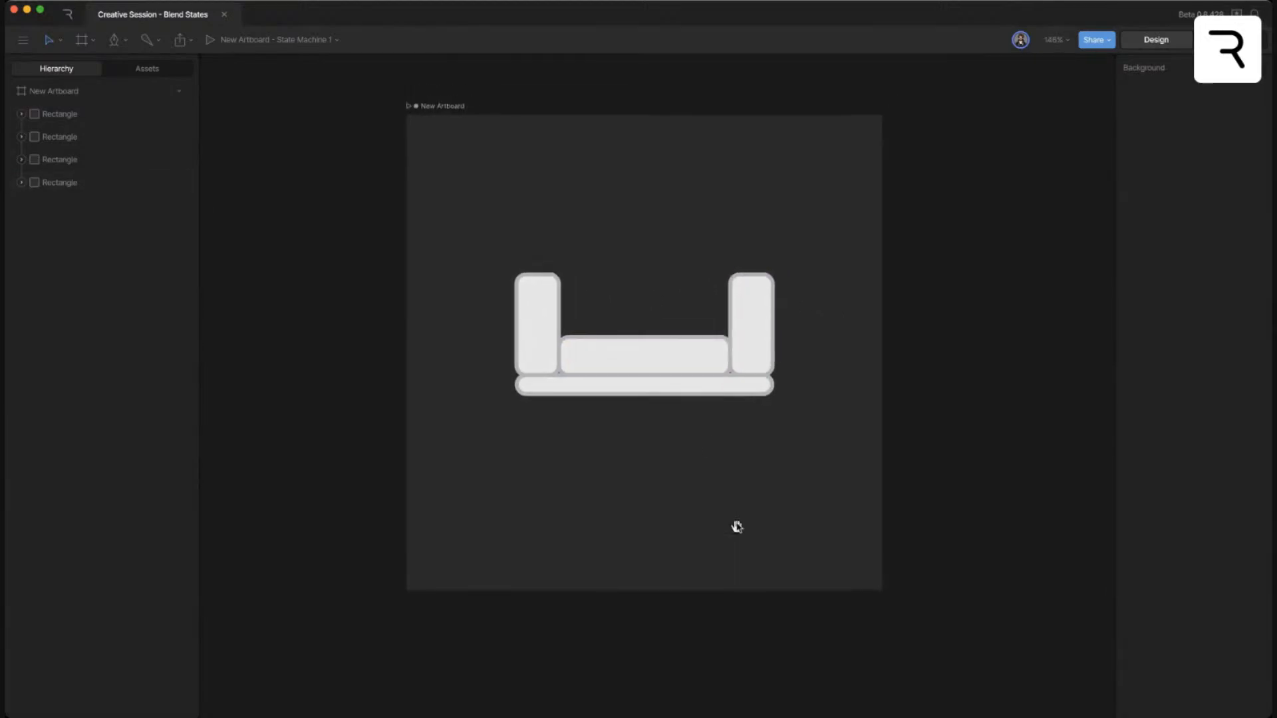
click(649, 389)
key(super+d)
mouse_move(645, 334)
mouse_down()
mouse_move(646, 305)
mouse_move(647, 324)
mouse_up()
key([)
key([)
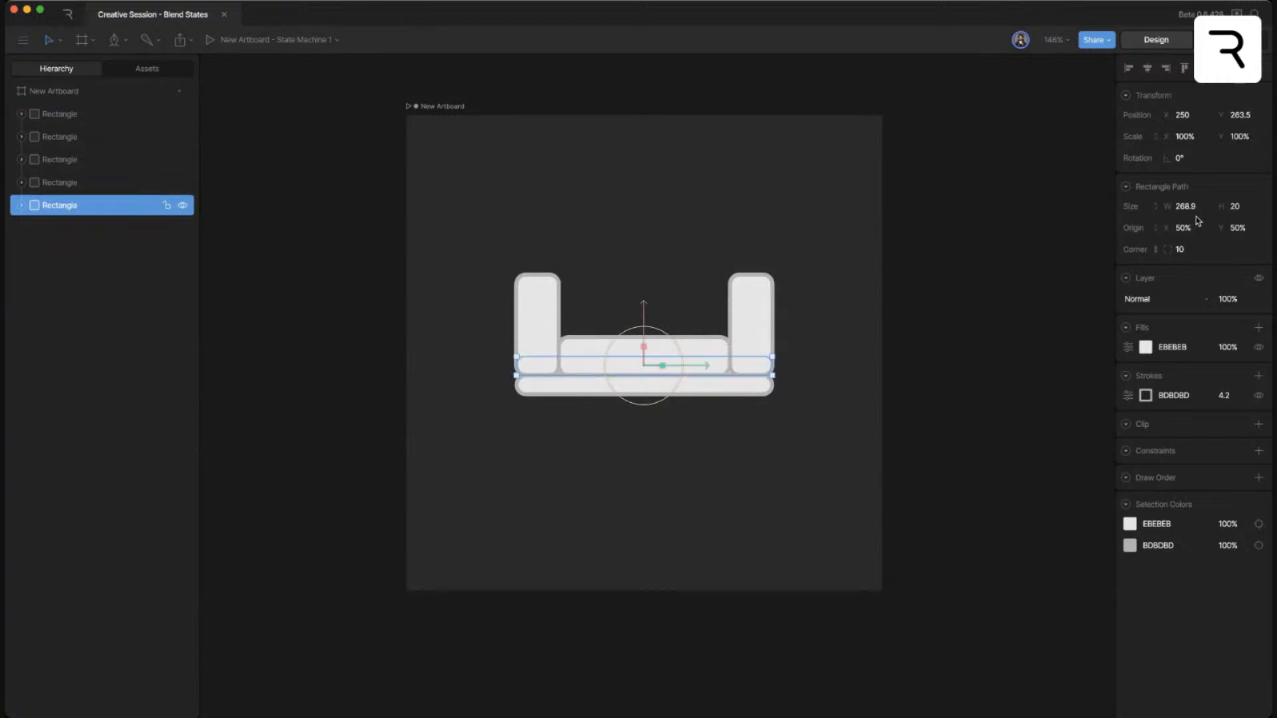
- Resize the rear copy to about 244 by 166 and raise it to about Y 210.6 as the sofa's backrest
drag(1185, 206, 1229, 113)
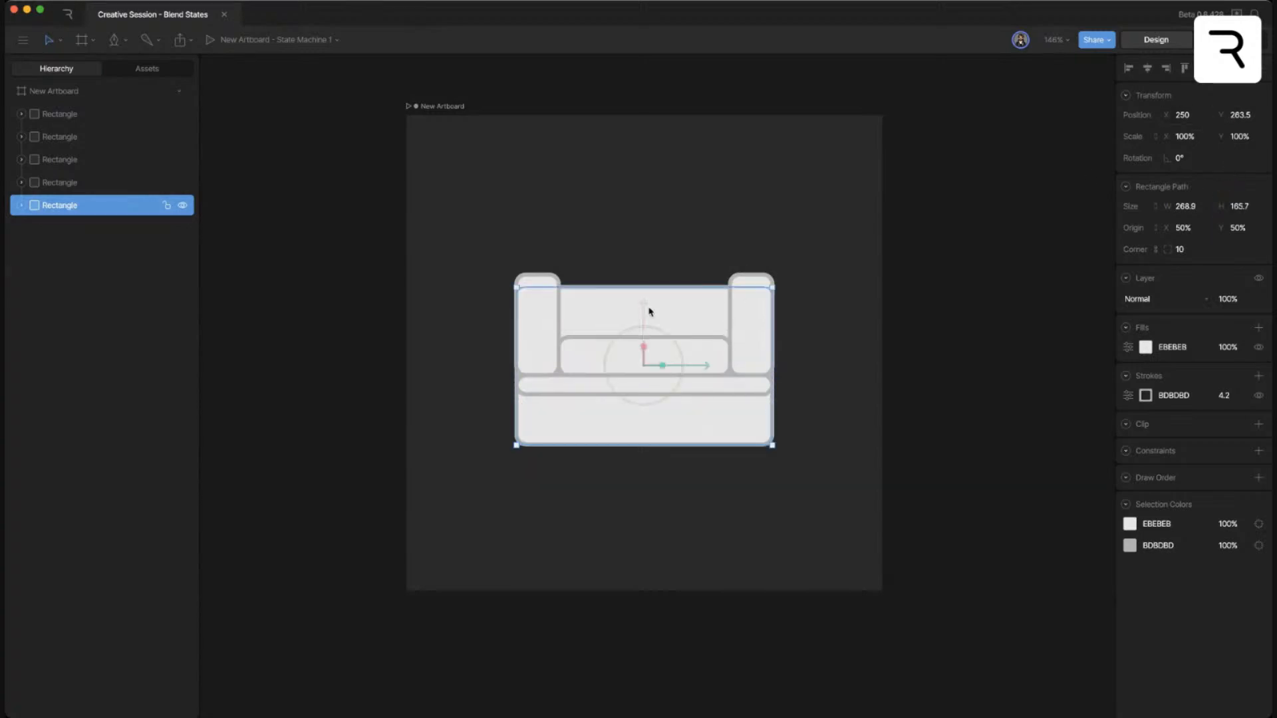
drag(647, 322, 648, 264)
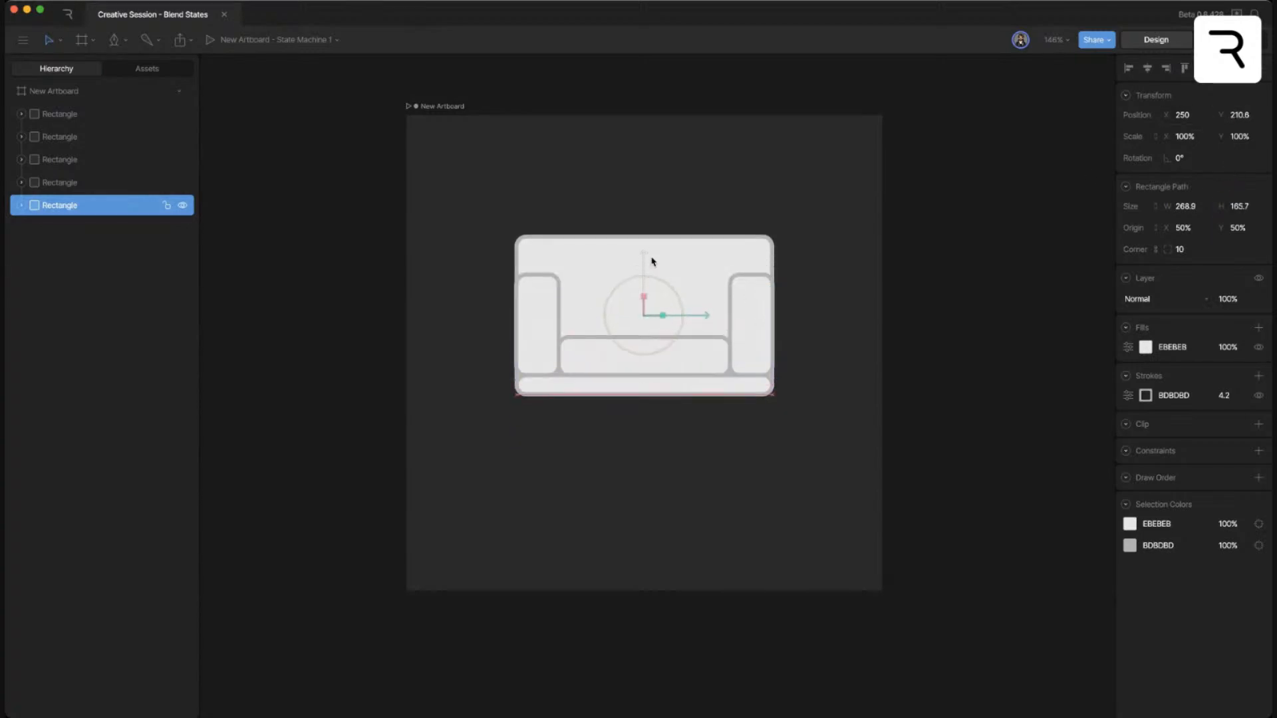
drag(1203, 203, 1156, 210)
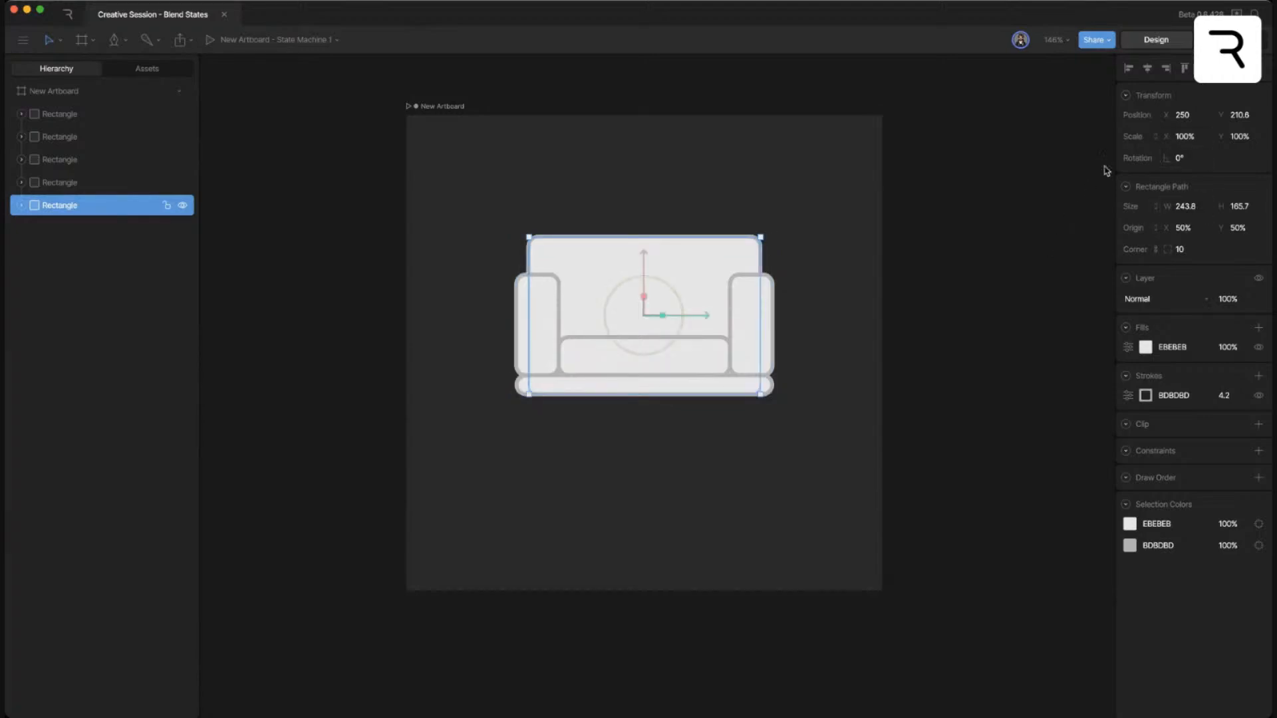
click(996, 207)
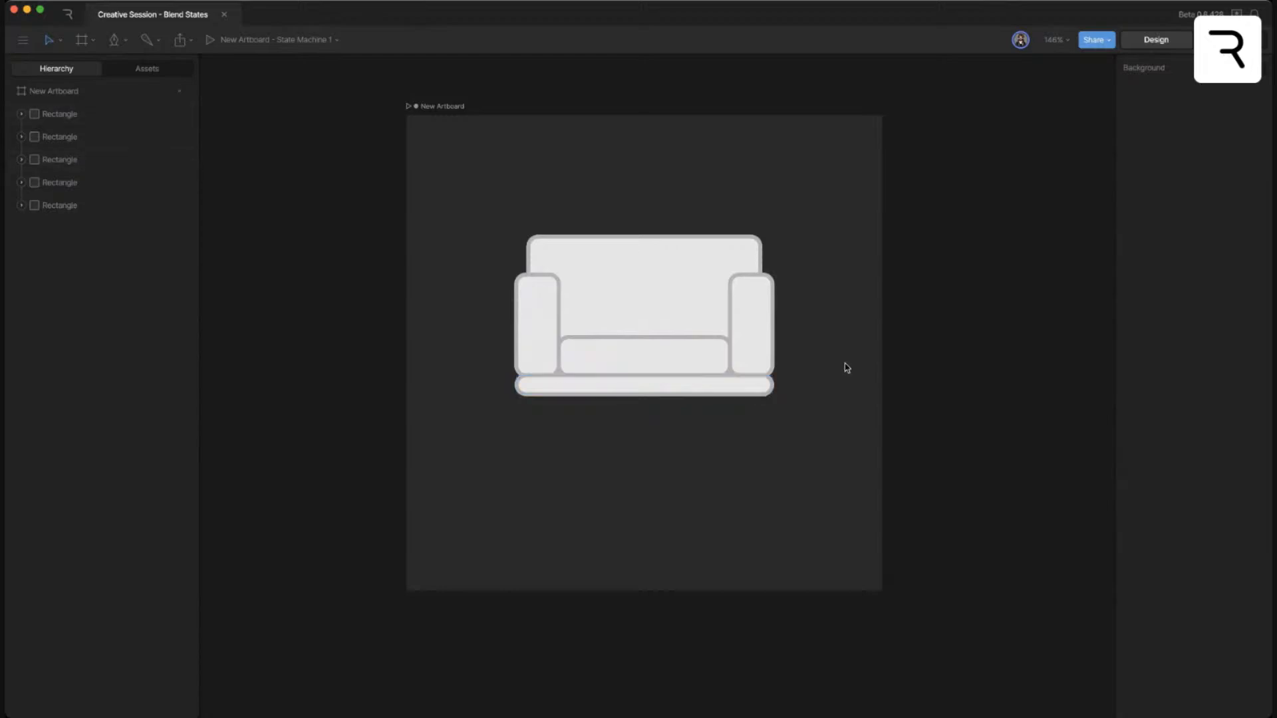
- Increase the backrest's corner radius to about 25.8
key(super+minus)
key(super+equal)
click(688, 293)
drag(1190, 255, 1189, 241)
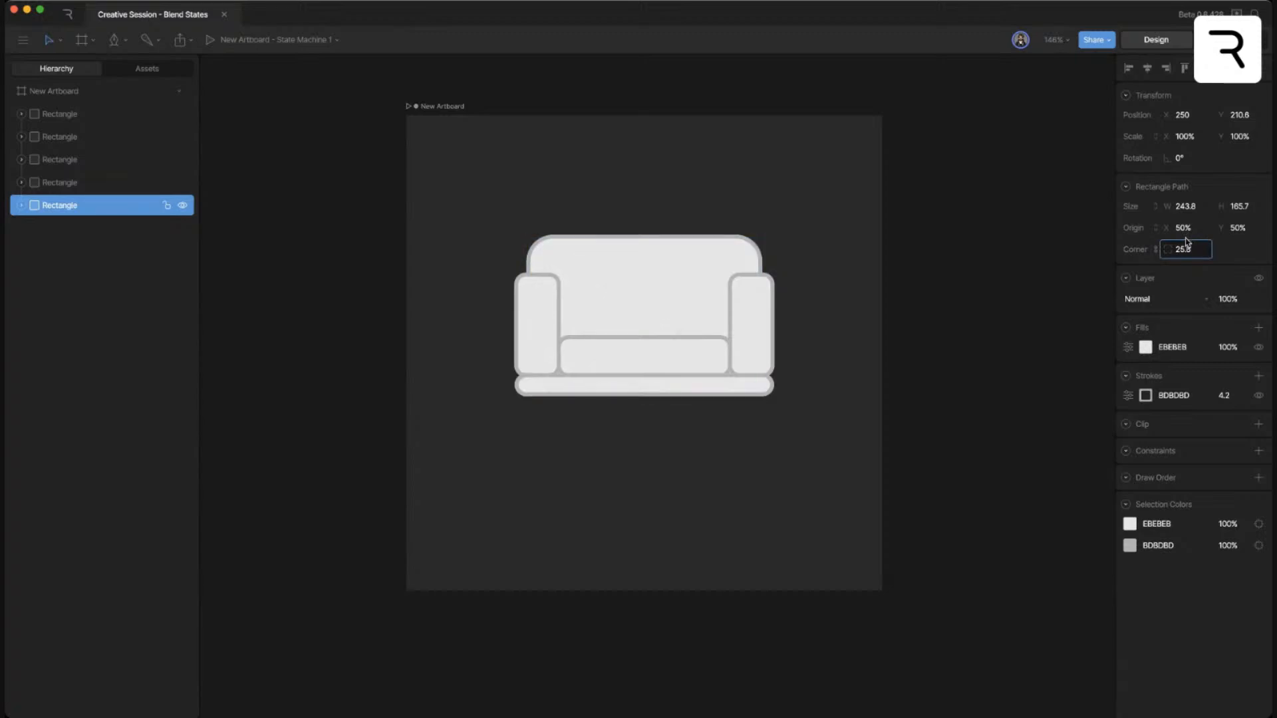
click(978, 308)
- Move the backrest slightly up behind the armrests
scroll(927, 316, right, 1)
click(629, 253)
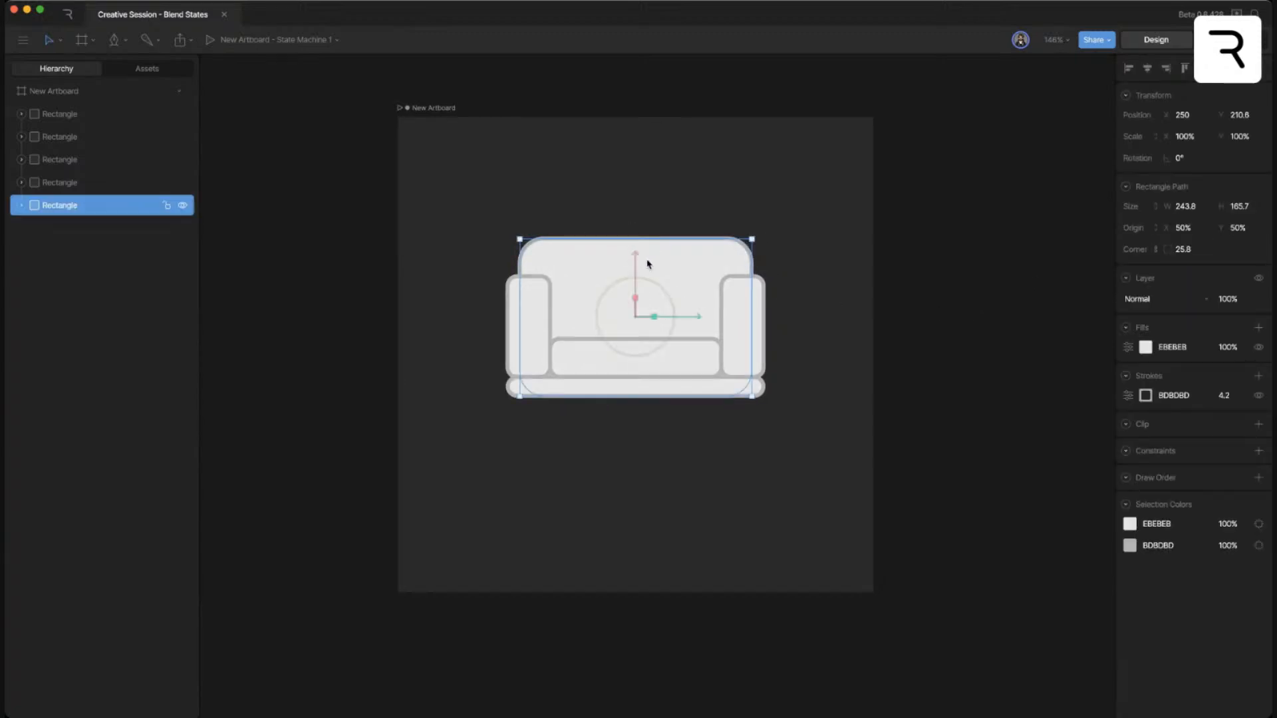
click(857, 294)
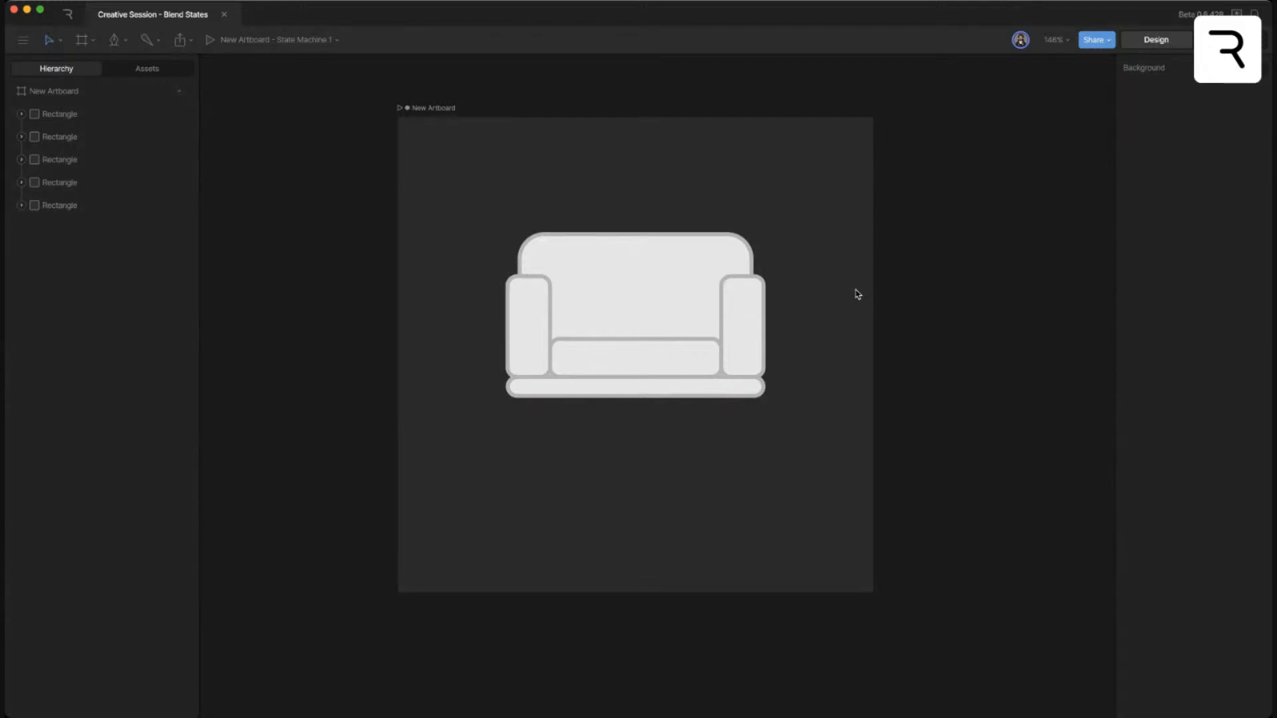
- Set the height of the sofa's base bar to 26 after trying 30
drag(803, 208, 437, 421)
click(534, 457)
scroll(601, 459, up, 2)
click(604, 418)
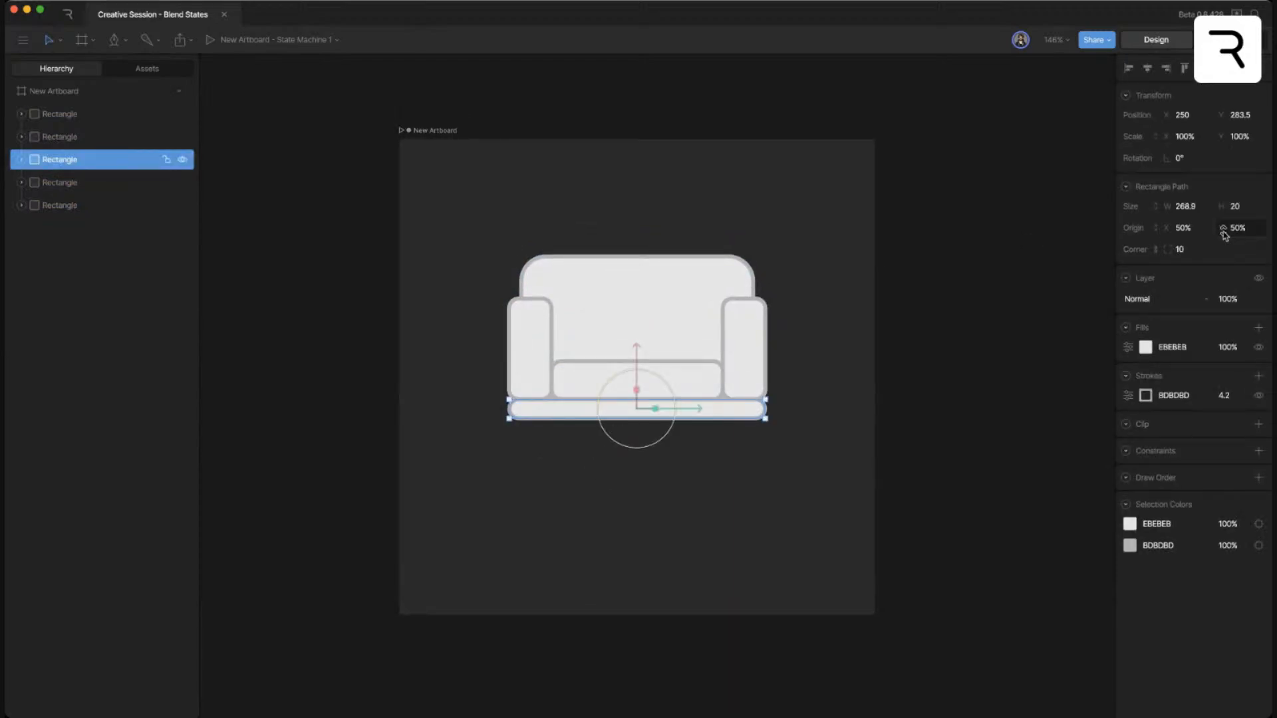
click(1243, 208)
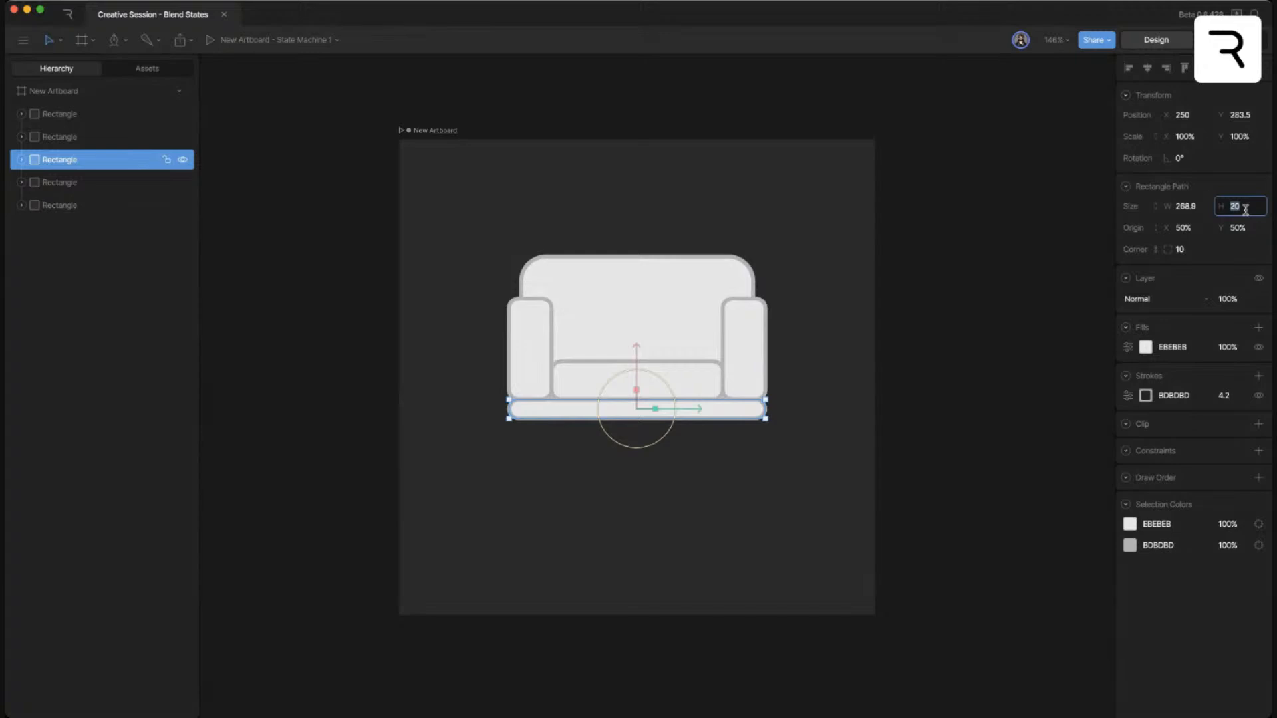
key(Return)
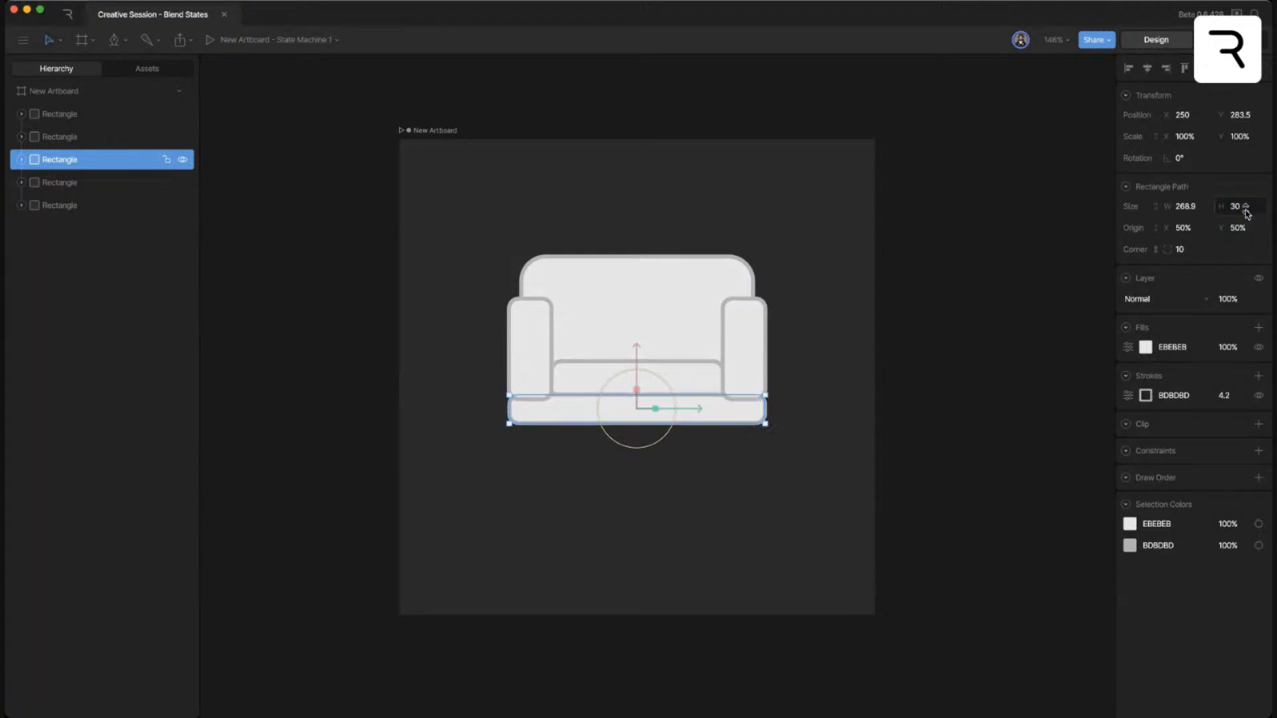
click(1245, 209)
text(26)
key(Return)
- Move the base bar slightly down so its upper edge meets the bottoms of the armrests
click(819, 407)
click(738, 407)
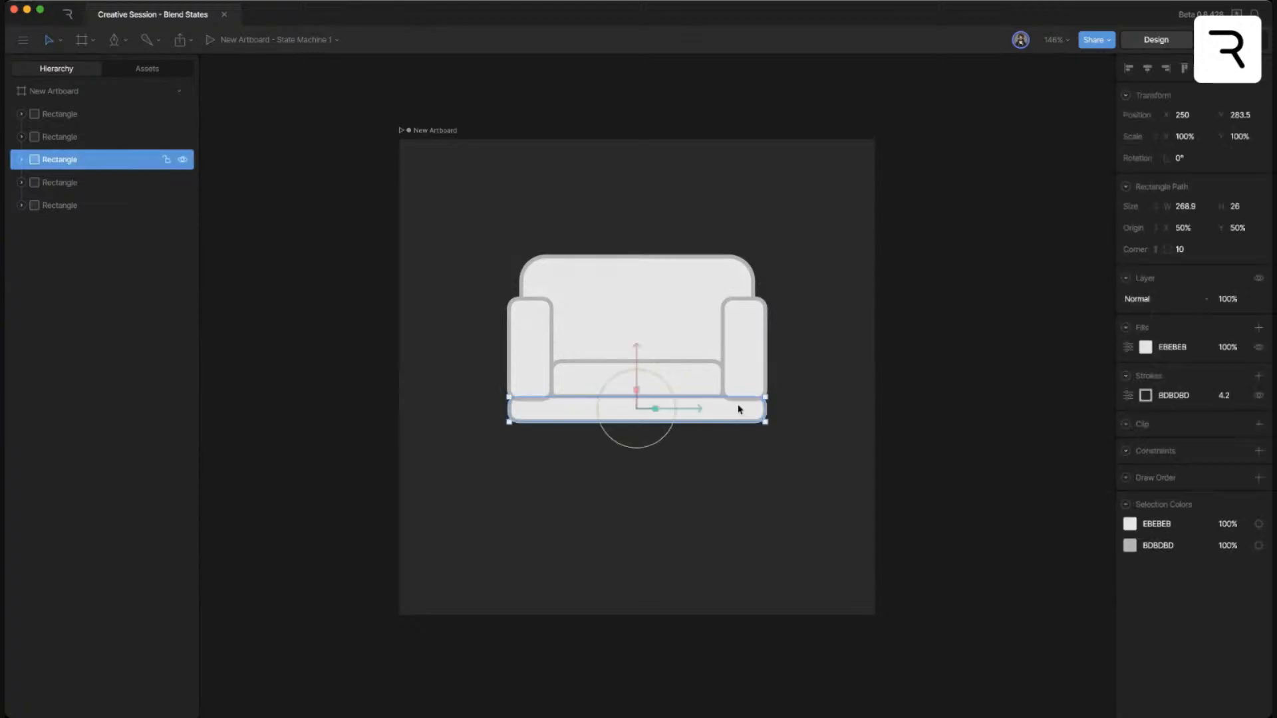
drag(637, 362, 635, 367)
click(681, 484)
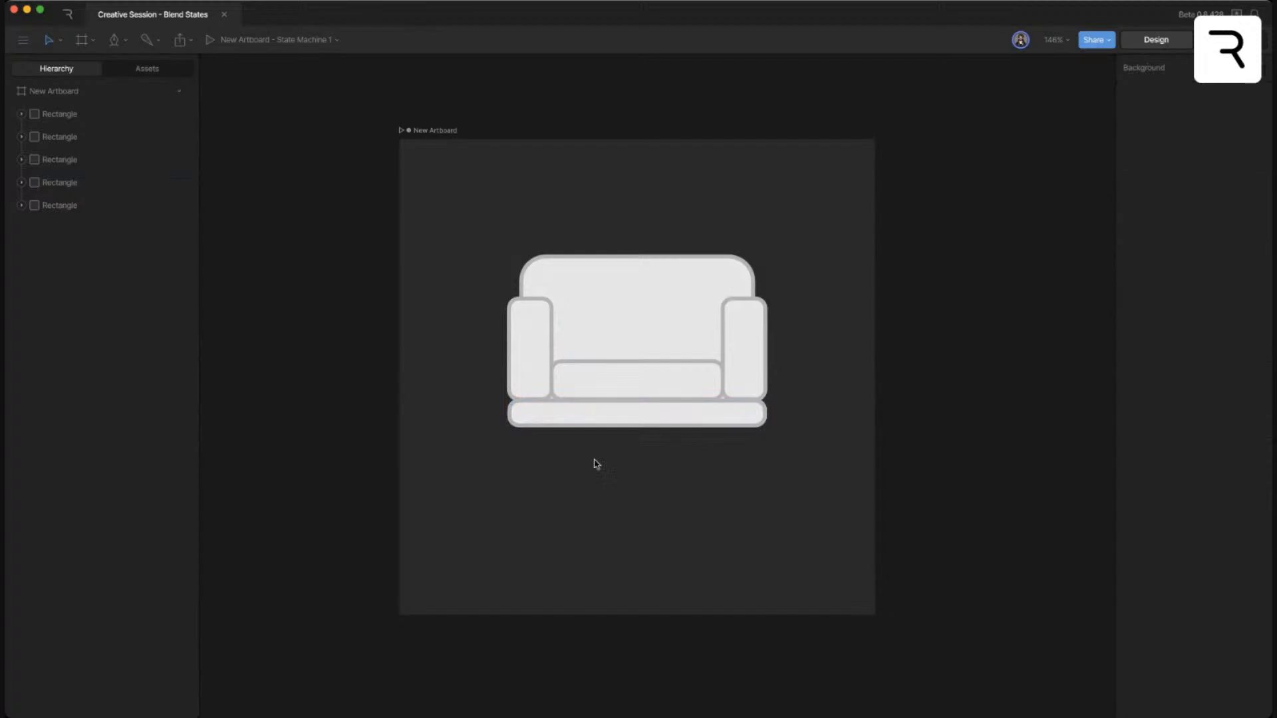
- Draw a leg rectangle about 29 by 53 overlapping the left end of the sofa's base
click(115, 40)
click(141, 114)
drag(527, 416, 555, 467)
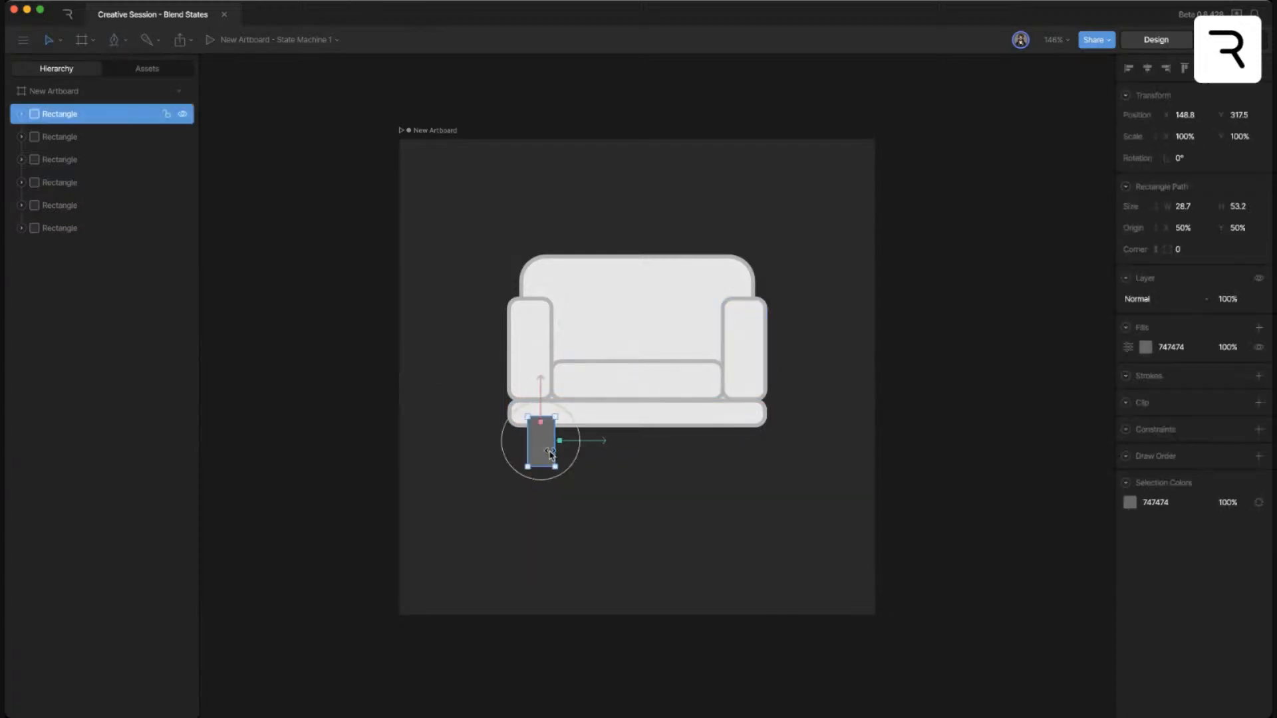
- Send the leg behind the sofa's base bar and change its fill to near-black 0A0A0A
key(super+bracketleft)
key(super+bracketleft)
key(super+bracketleft)
key(super+bracketleft)
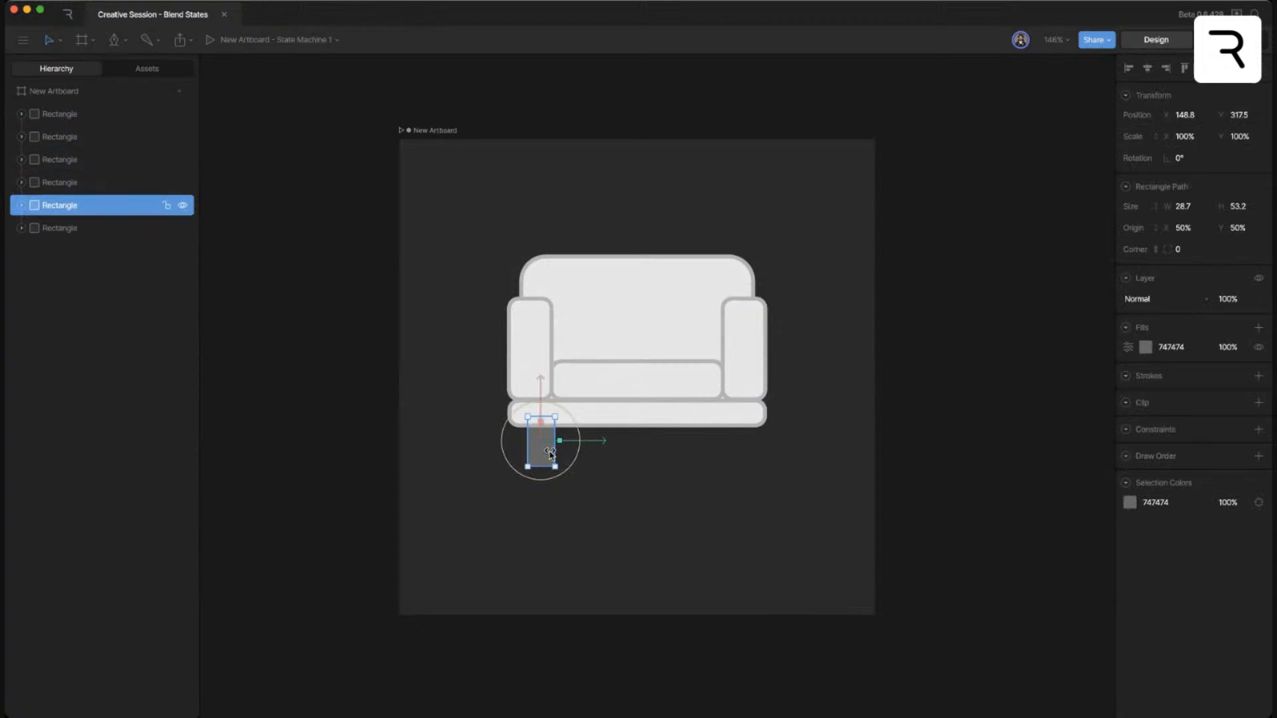
click(1145, 347)
drag(1032, 410, 958, 466)
click(975, 436)
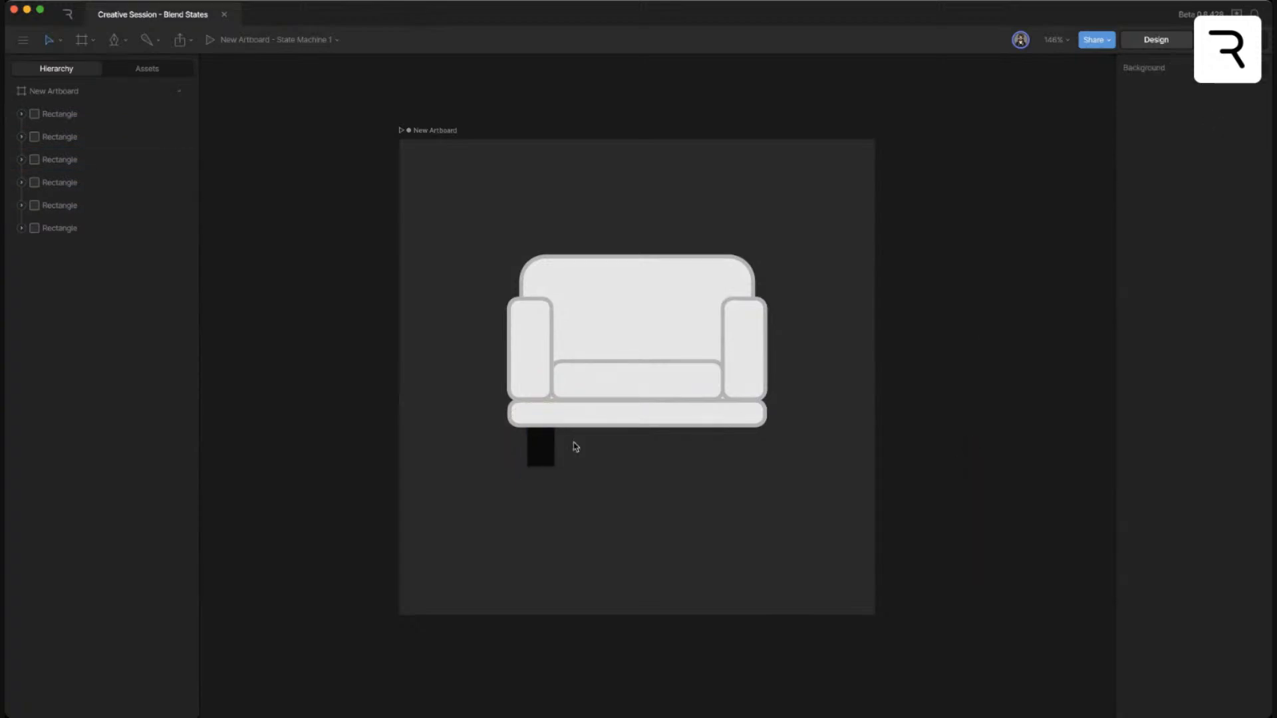
- Duplicate the leg under the opposite end of the base, then raise both legs slightly
click(550, 451)
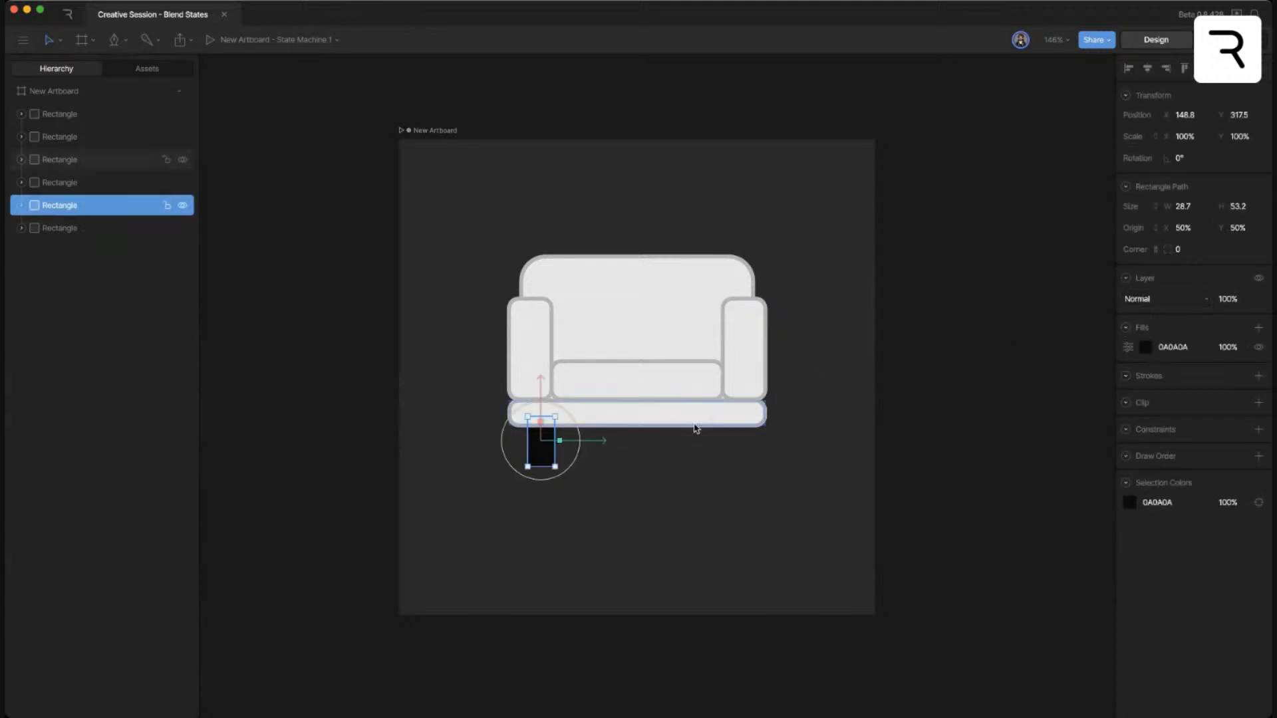
drag(603, 443, 793, 443)
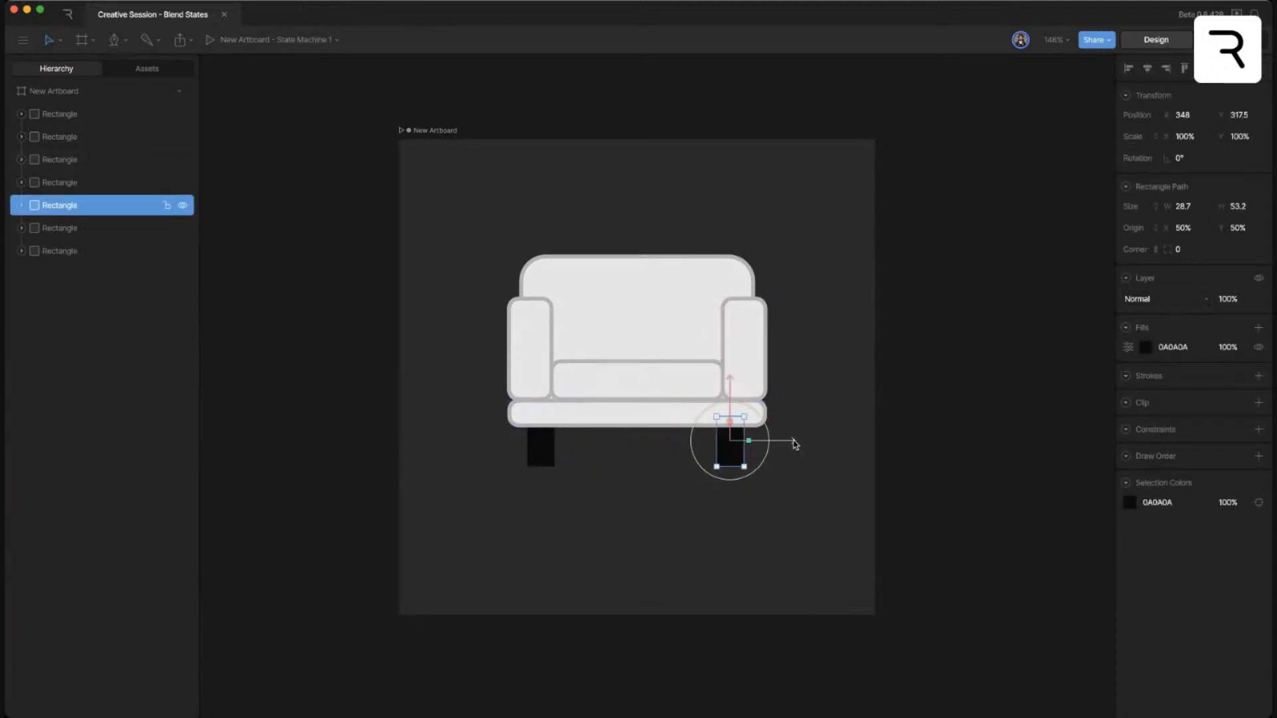
click(540, 463)
shift+click(732, 452)
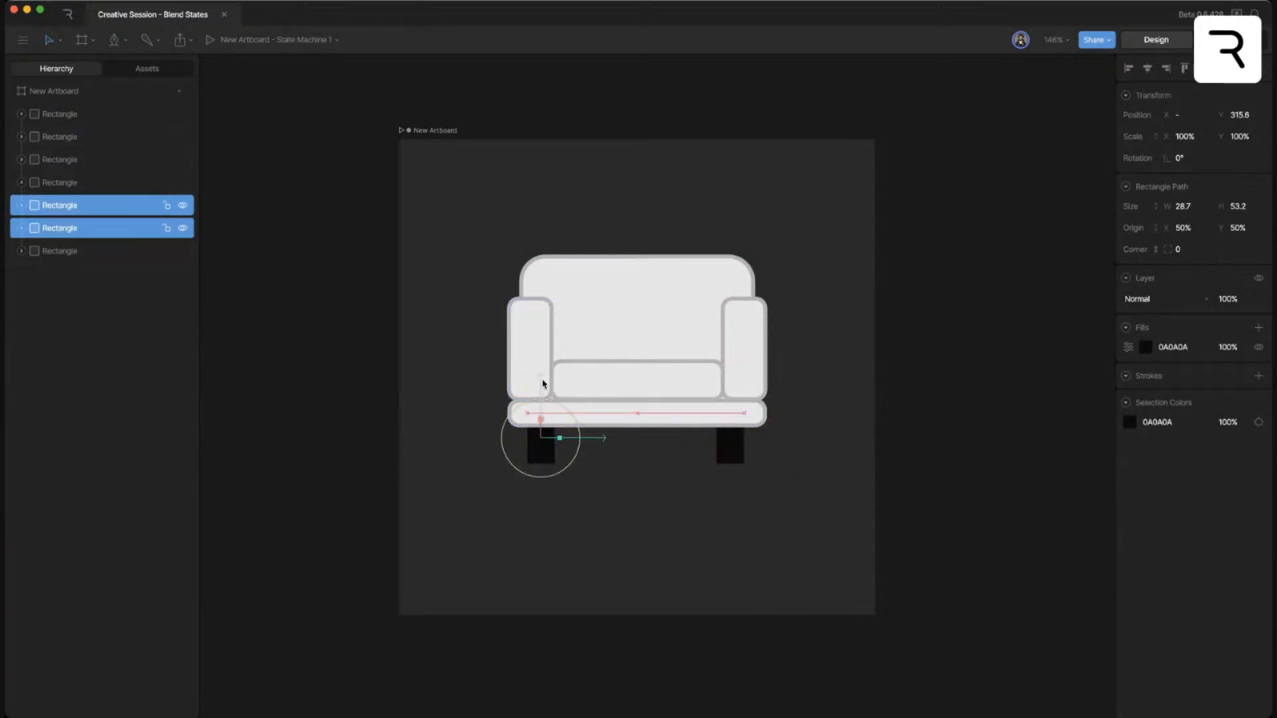
- Set the width of both legs to 22.3
click(1186, 206)
text(13.7)
key(Return)
drag(1193, 222, 1193, 215)
click(1013, 361)
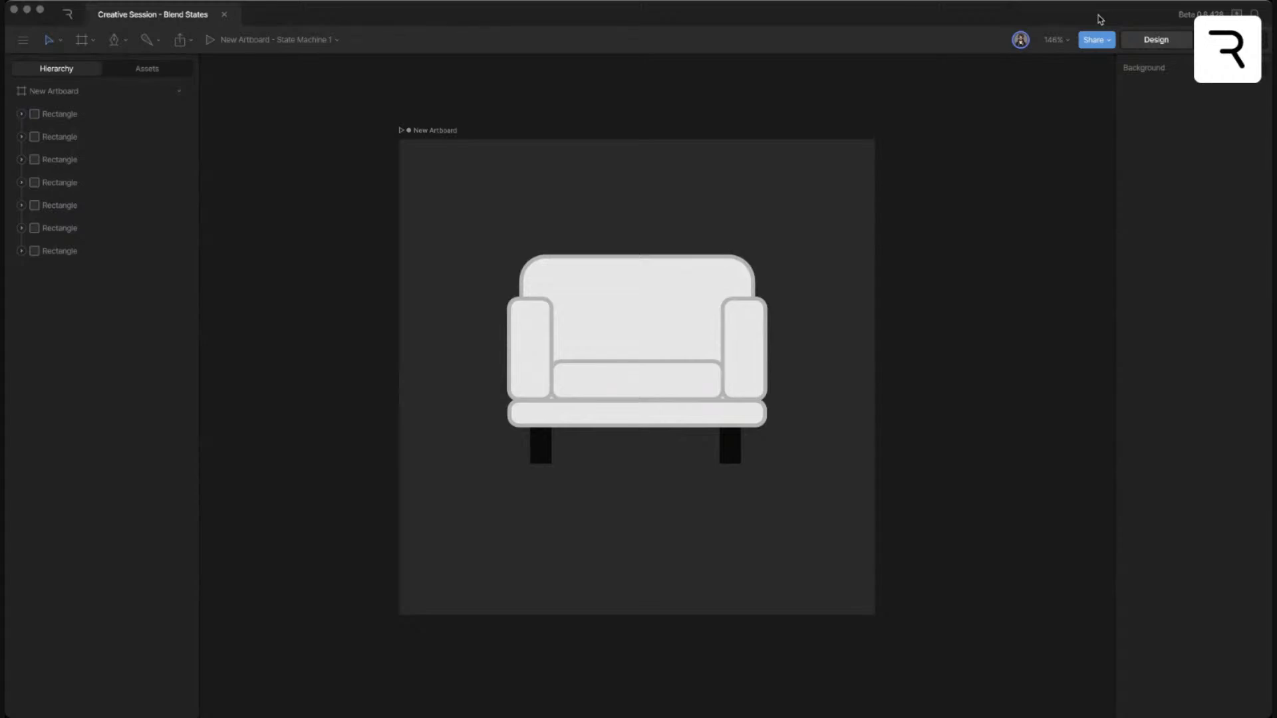
- Group all the sofa's rectangles and name the group Root
drag(788, 204, 515, 439)
key(super+g)
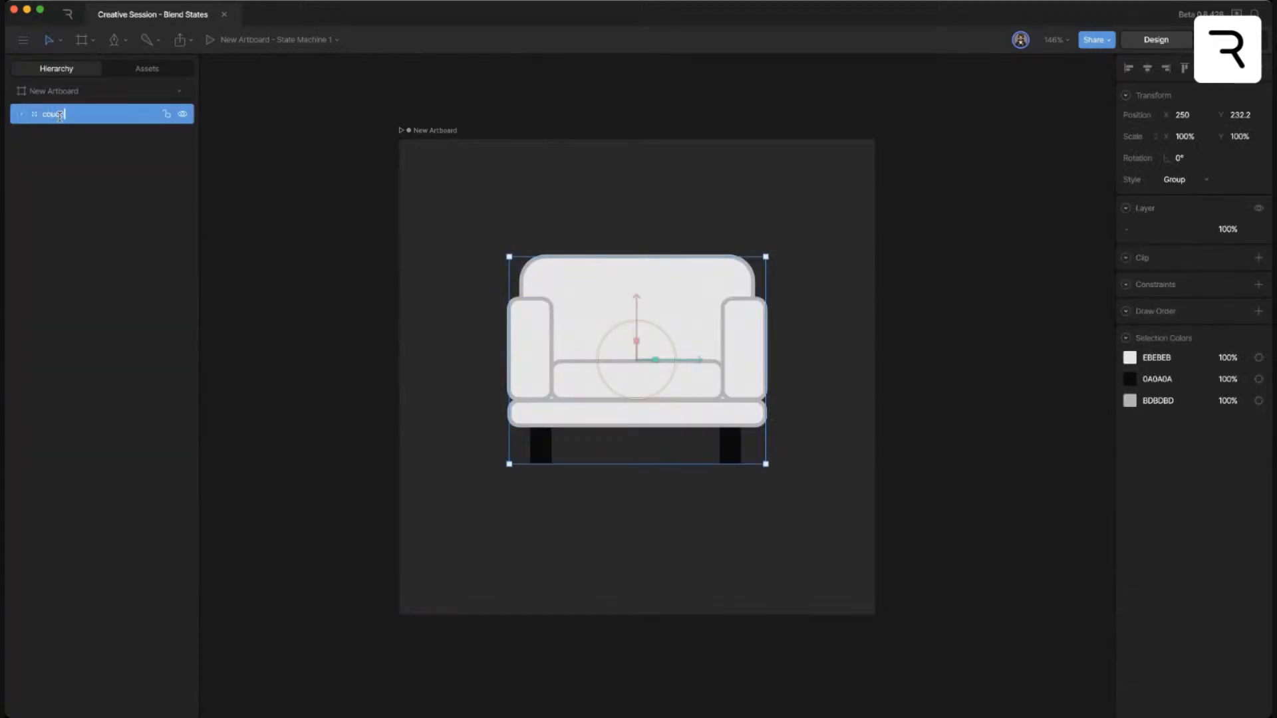
click(59, 116)
text(Root)
key(Return)
- Group all rectangles inside Root into a nested group named chair
click(19, 115)
click(73, 137)
shift+click(103, 273)
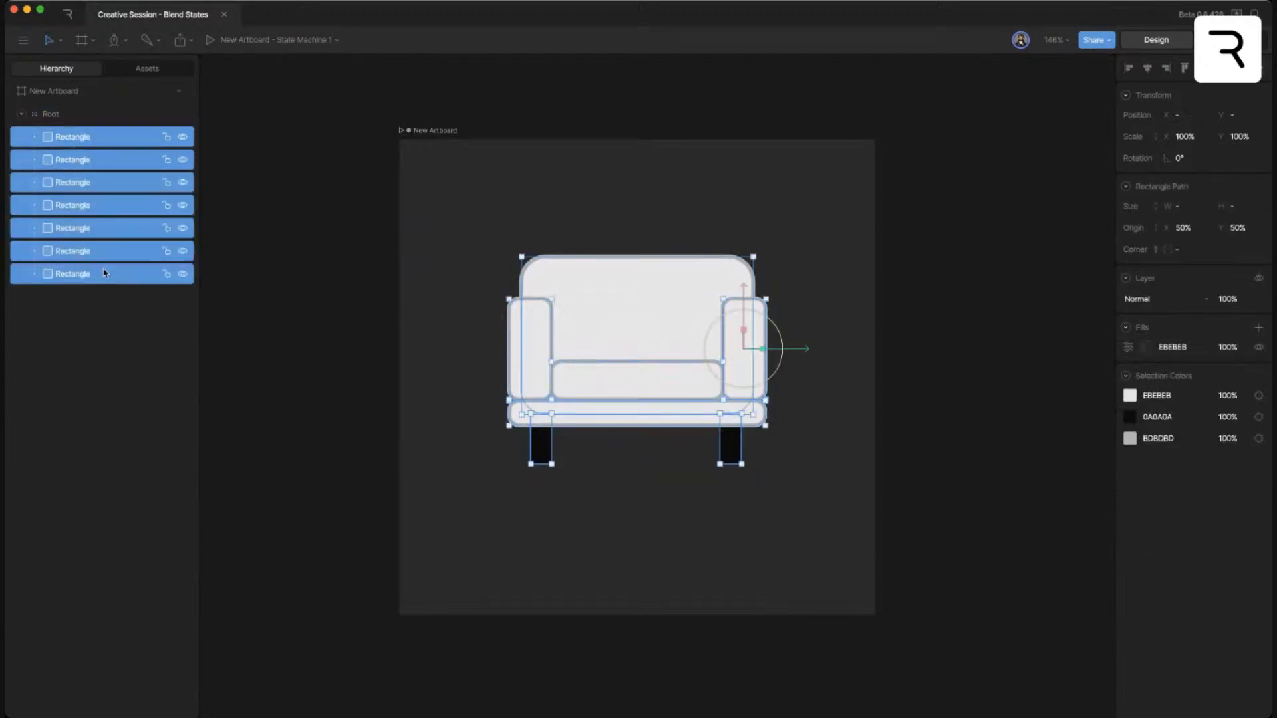
key(super+g)
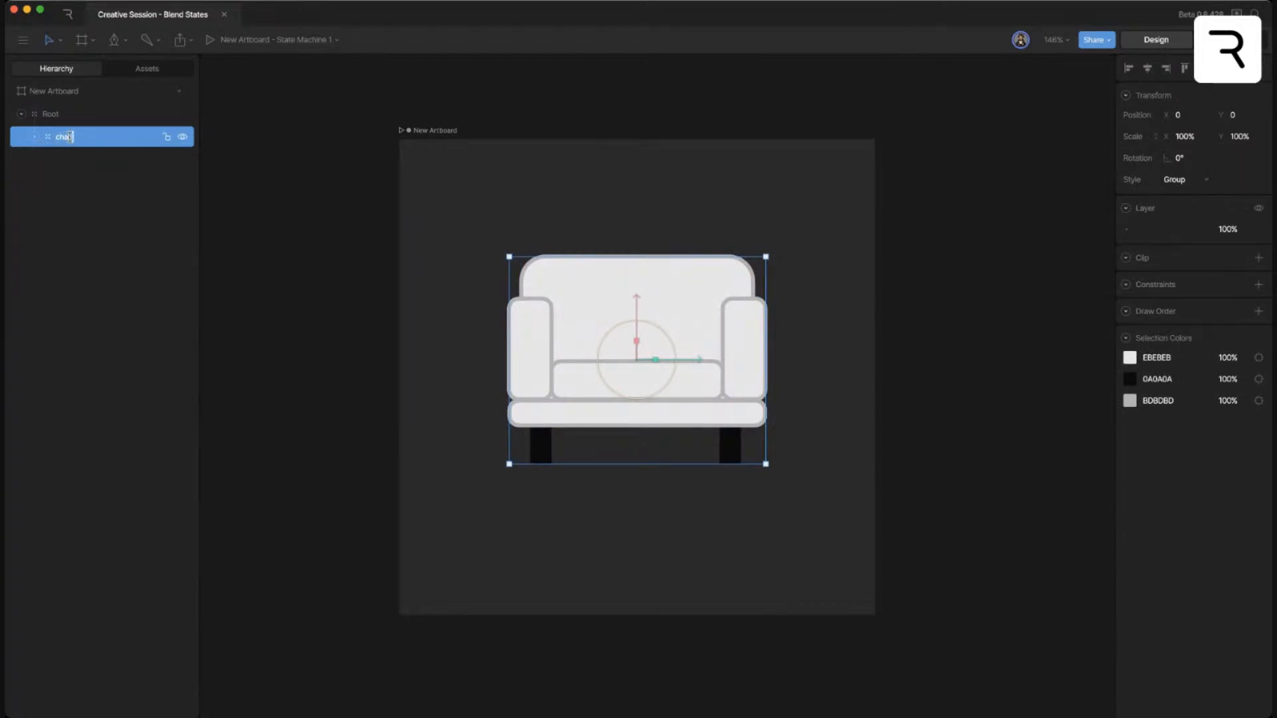
click(365, 369)
- Narrow the seat cushion to a width of 127.3
click(585, 416)
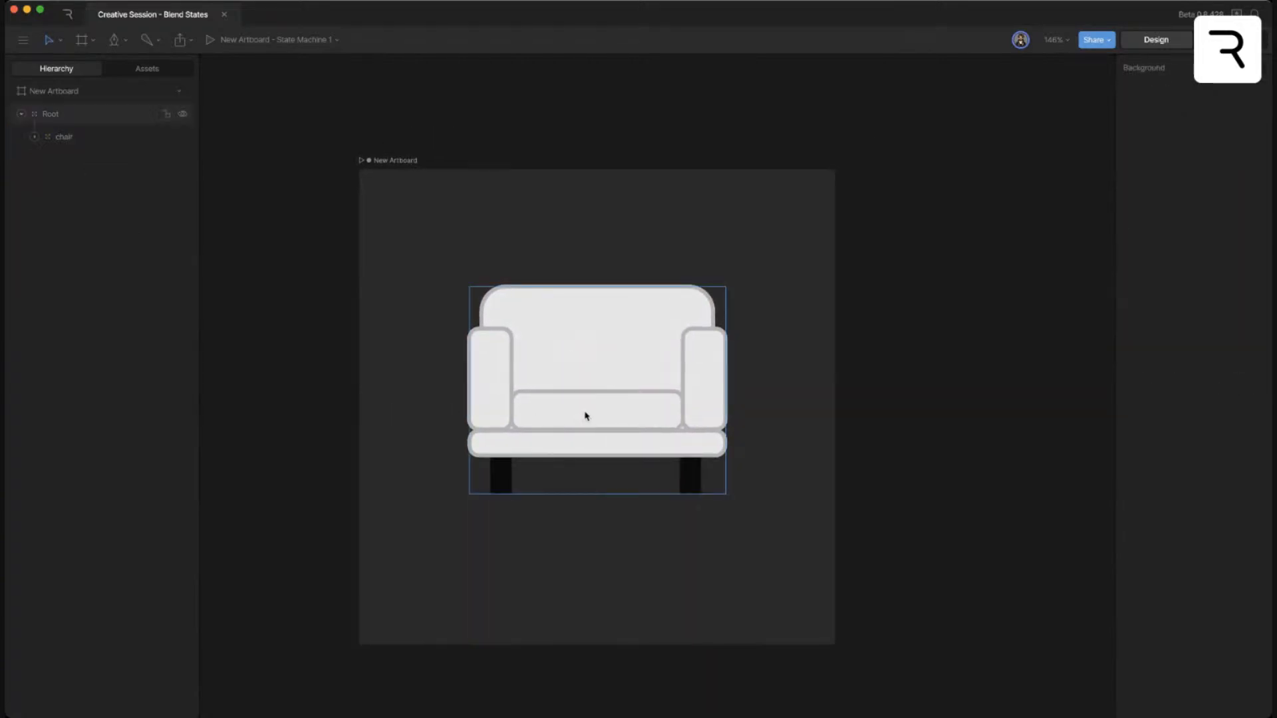
double_click(585, 416)
click(1183, 205)
text(142)
key(Return)
drag(1190, 240, 1164, 246)
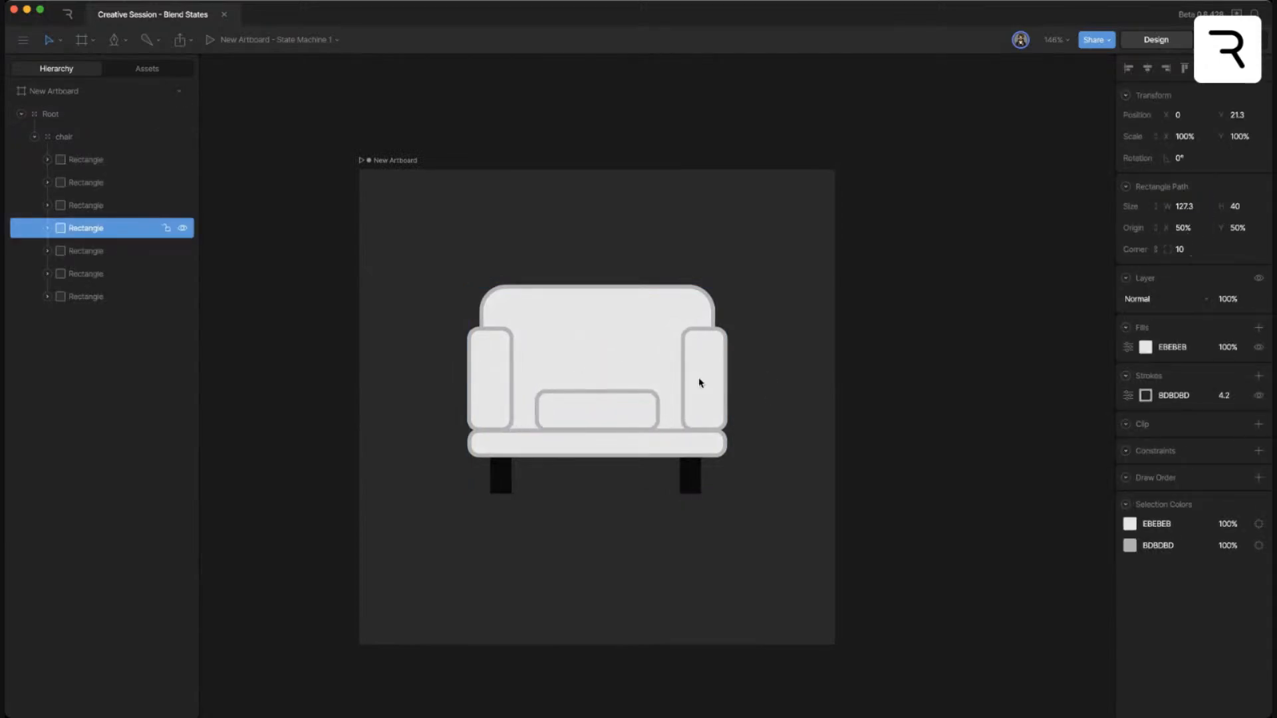
- Move both armrests inward until they meet the sides of the narrowed seat cushion
click(699, 383)
double_click(717, 384)
drag(763, 376, 730, 384)
click(506, 376)
drag(538, 381, 565, 383)
- Narrow the backrest to a width of 192.5 and the base bar to 217.7 to match the armrests
click(639, 336)
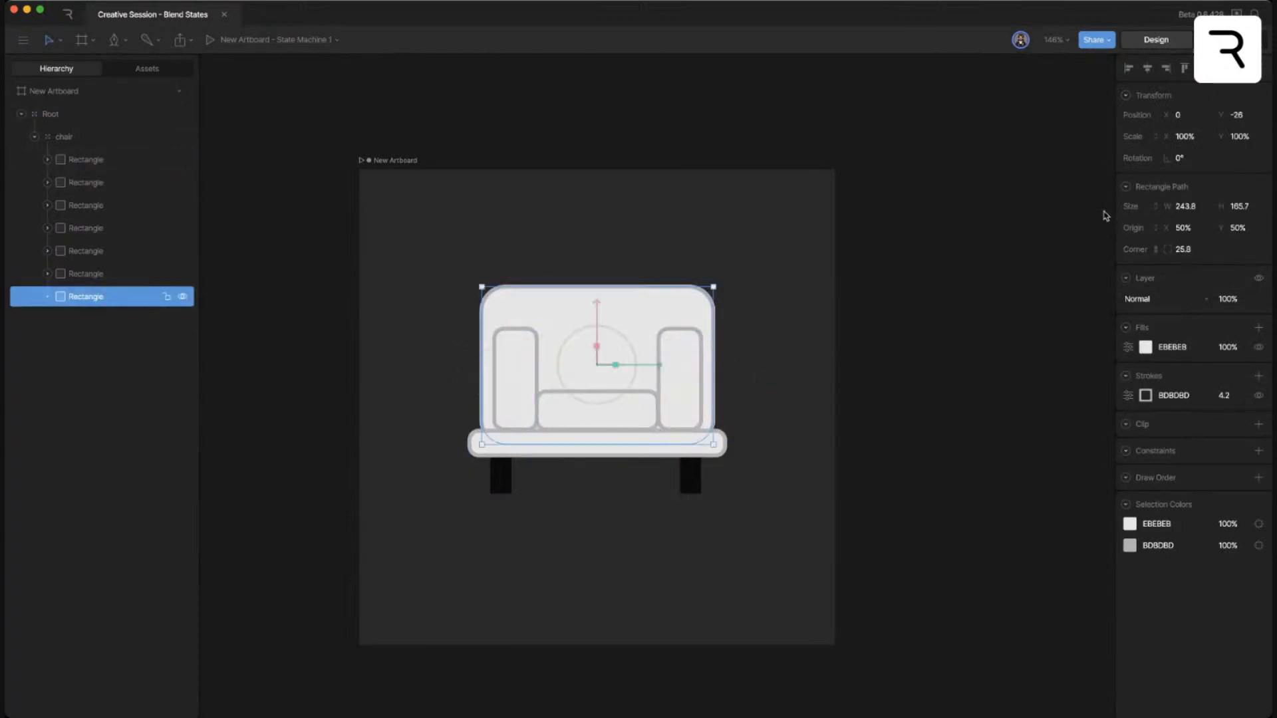
drag(1179, 206, 1171, 245)
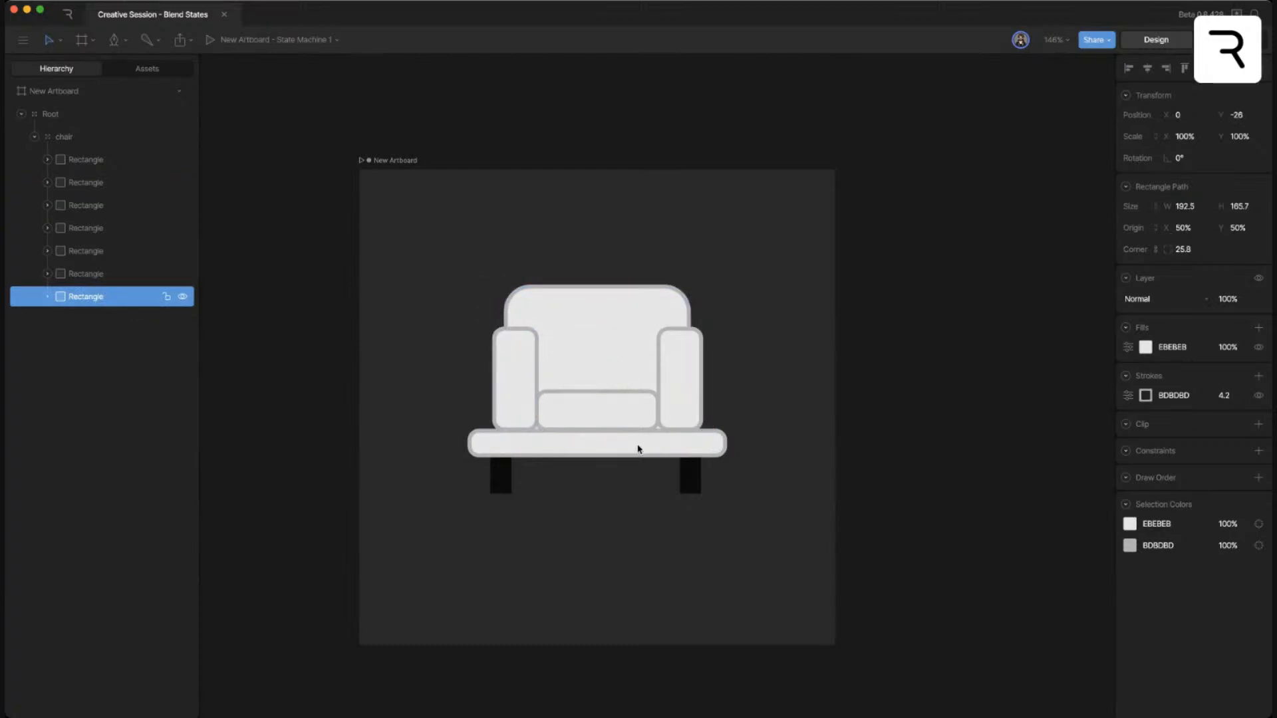
click(886, 448)
click(714, 454)
drag(1187, 206, 1183, 249)
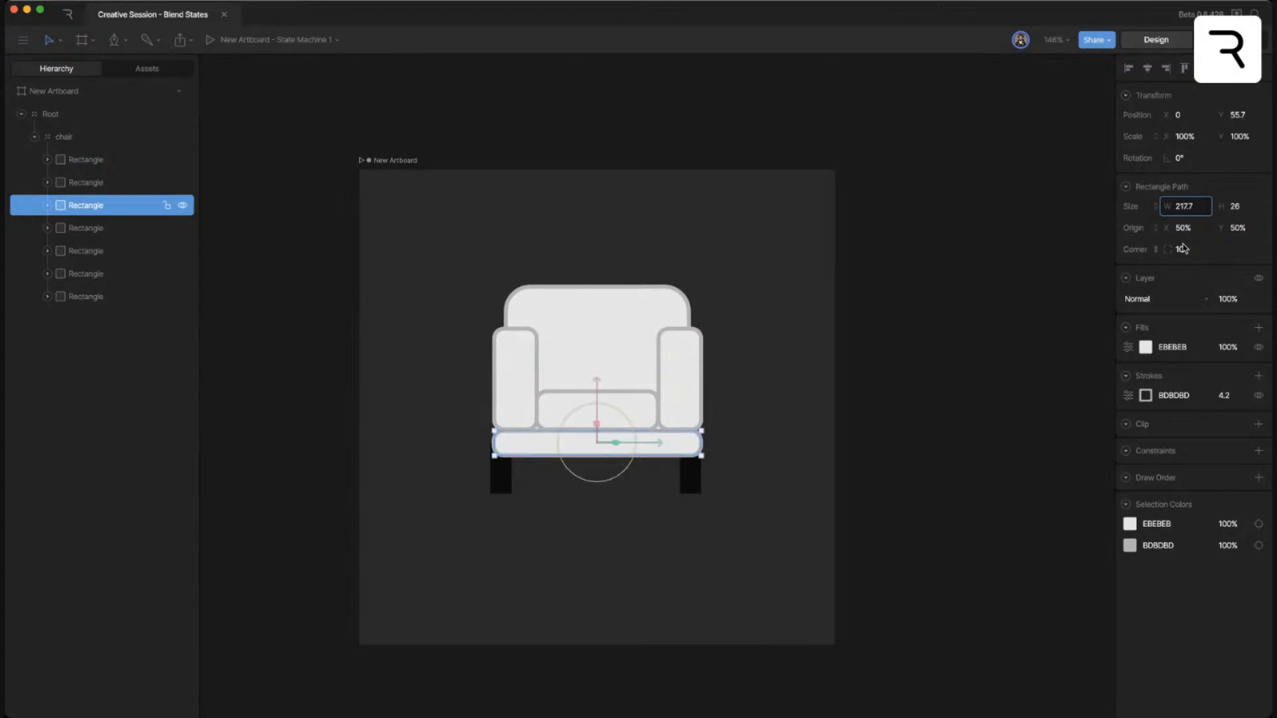
click(741, 448)
- Move both legs inward so they sit beneath the ends of the narrowed base bar
click(690, 477)
drag(731, 468, 722, 469)
click(512, 481)
drag(555, 468, 570, 468)
- Lighten the fill of both legs to a mid gray
shift+click(682, 484)
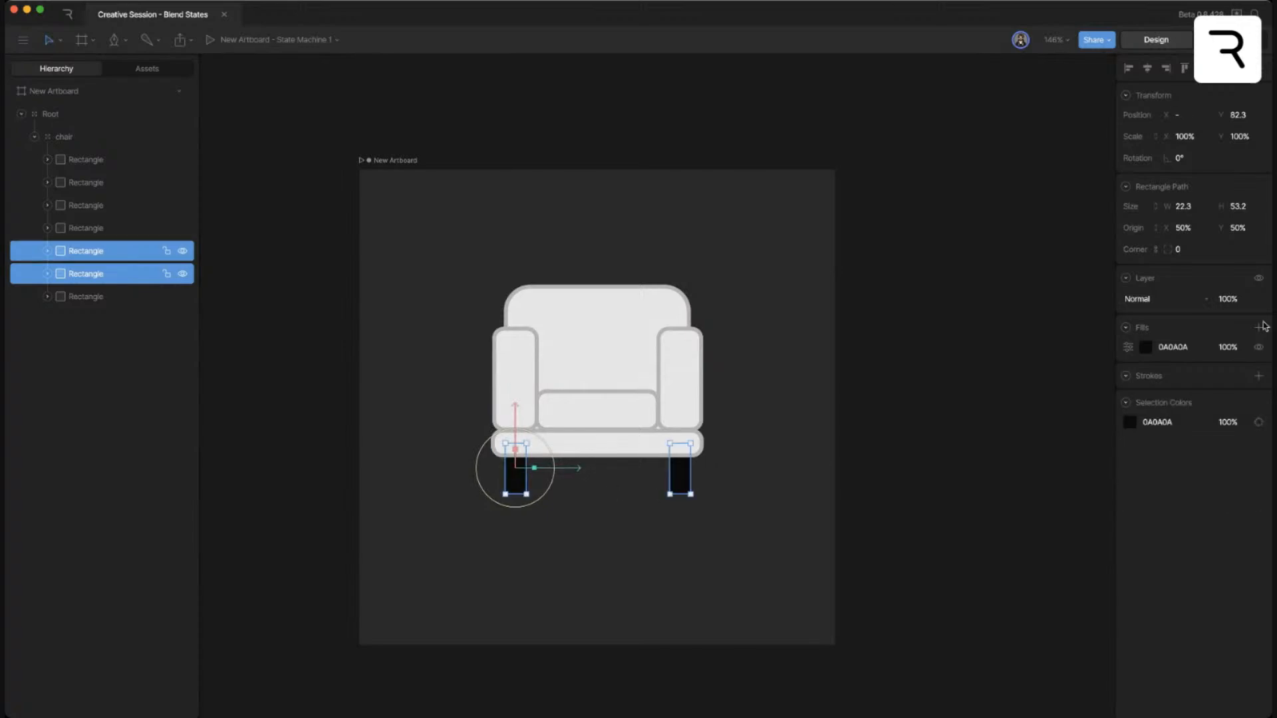
click(1145, 347)
click(976, 407)
drag(973, 406, 973, 425)
click(907, 436)
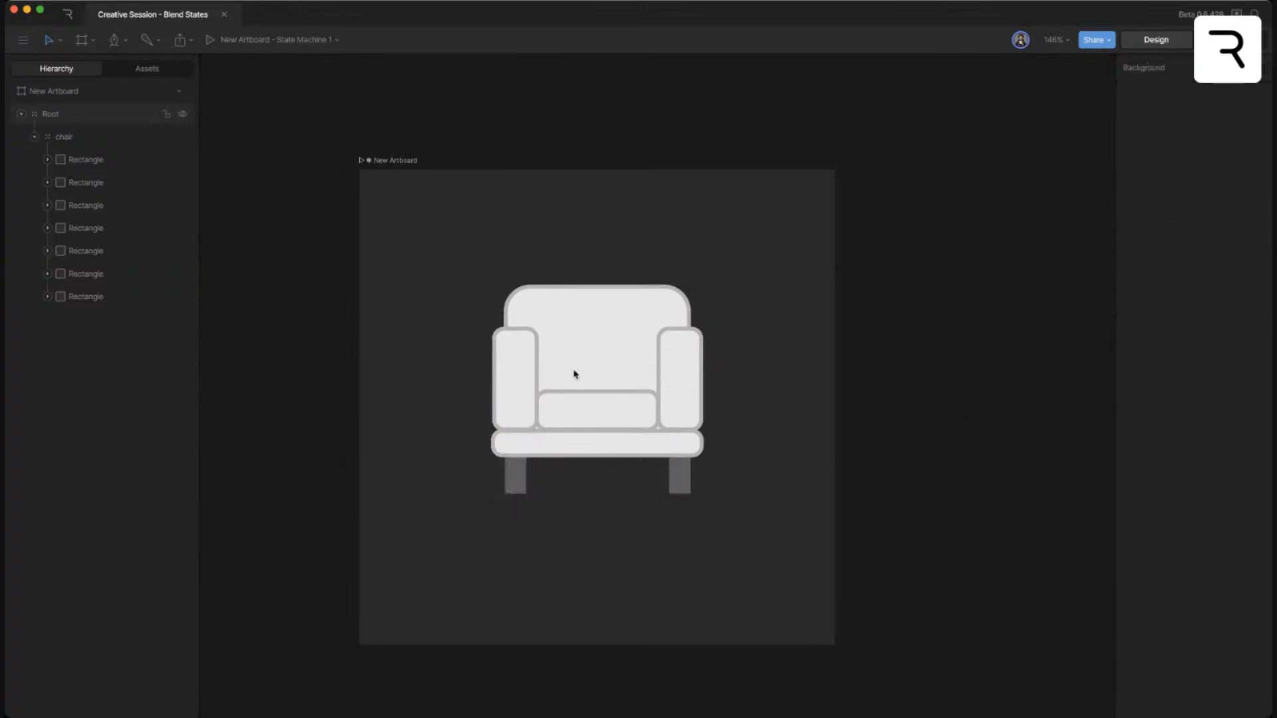
- Draw a straight horizontal ground line with the Pen tool along the bottoms of the legs, extending slightly past the chair's sides
click(115, 40)
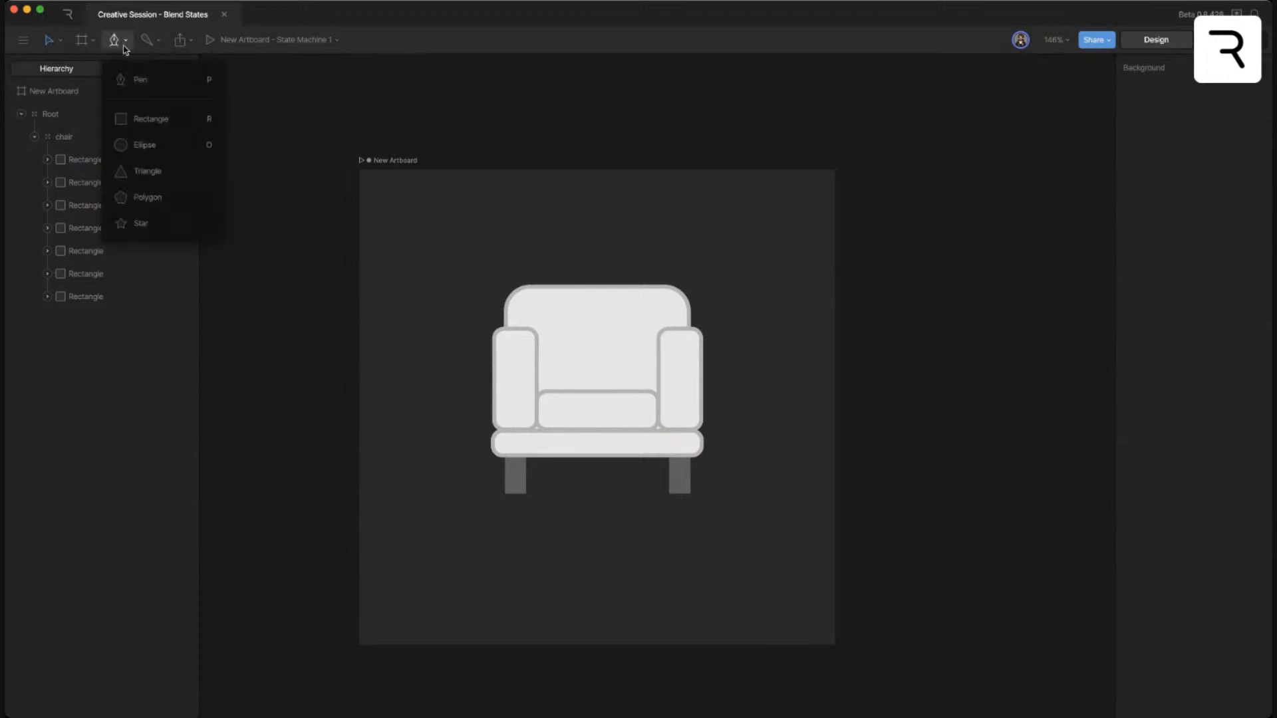
click(135, 144)
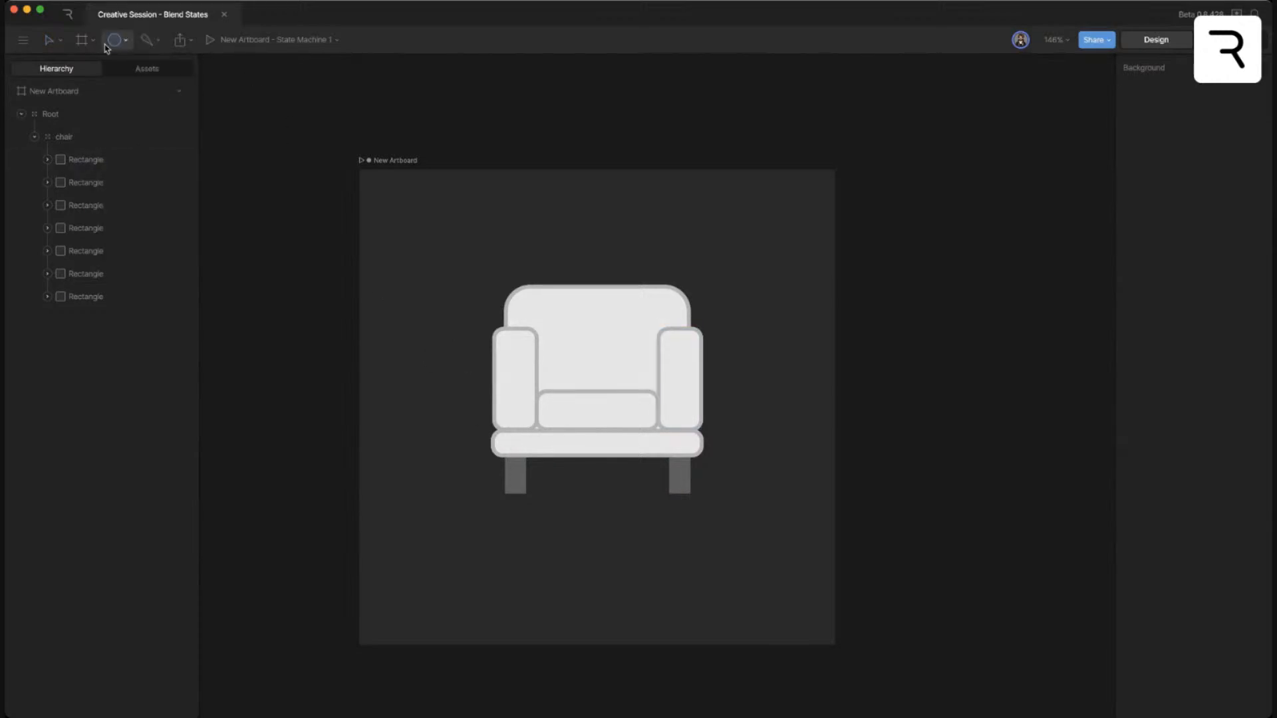
click(125, 41)
click(137, 79)
click(490, 494)
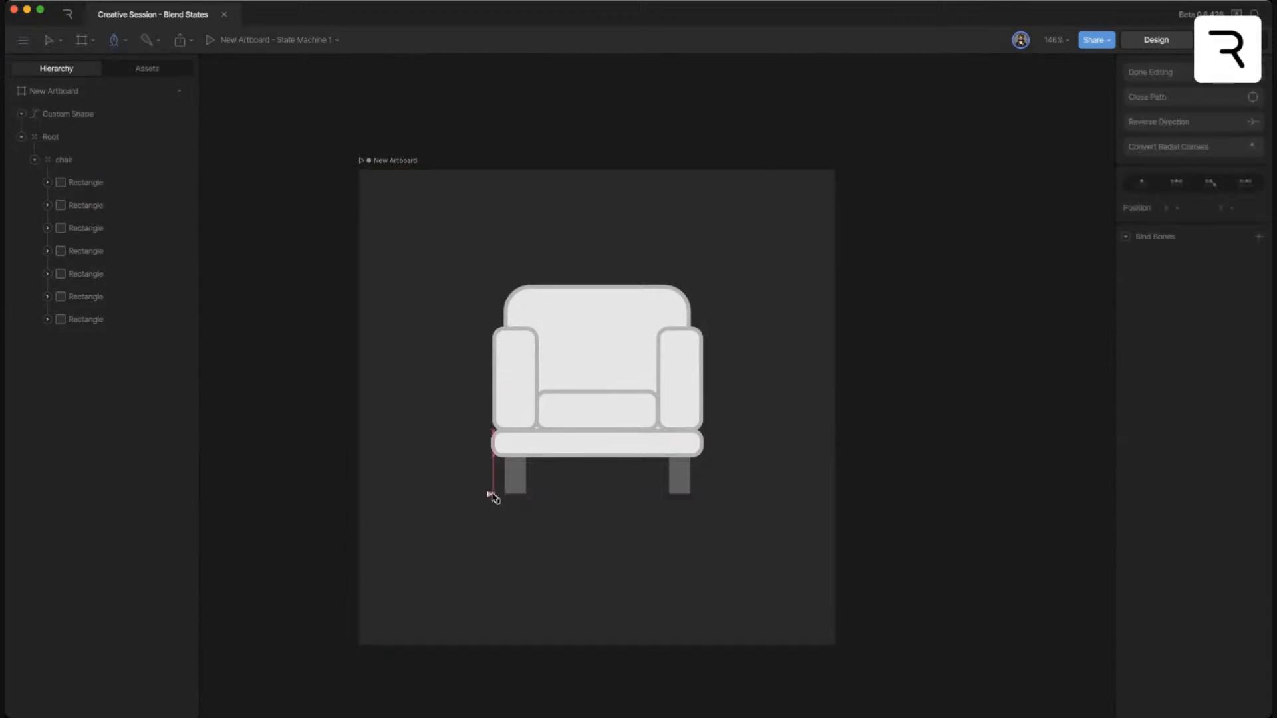
click(711, 495)
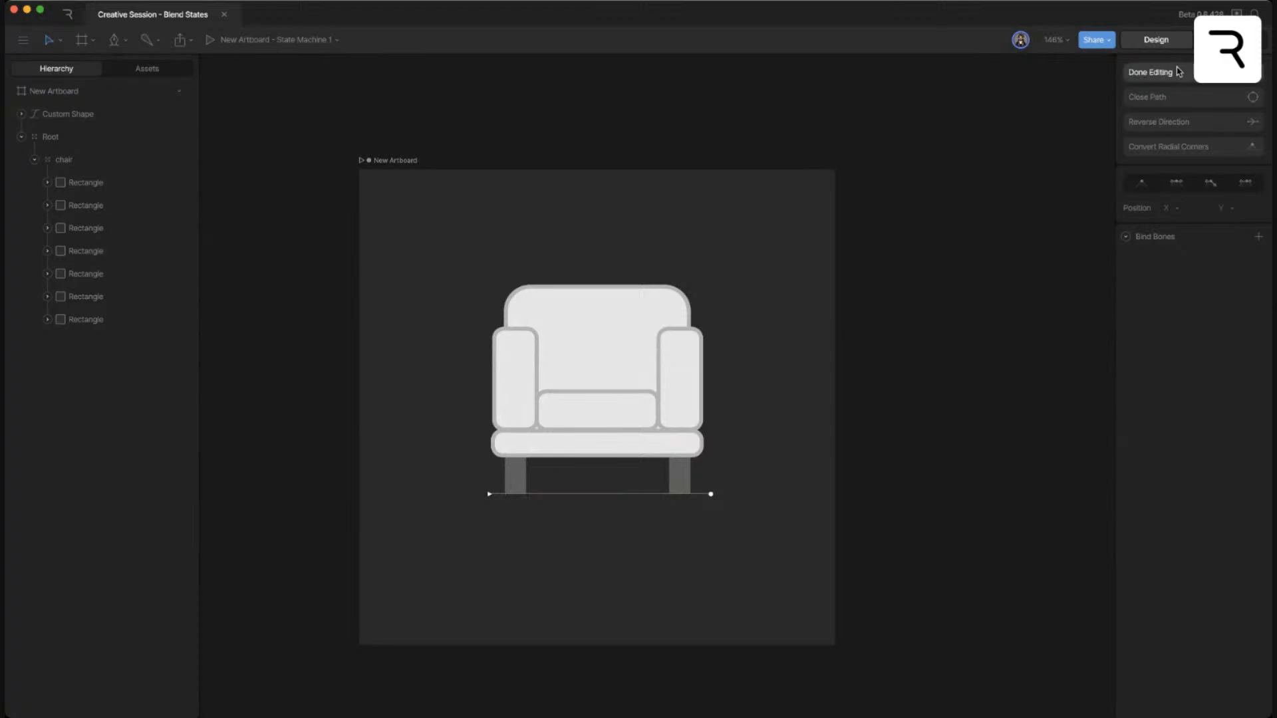
click(1151, 72)
- Add a stroke to the ground line with thickness 9.7 and dark color 1A1A1A
click(628, 494)
click(1259, 256)
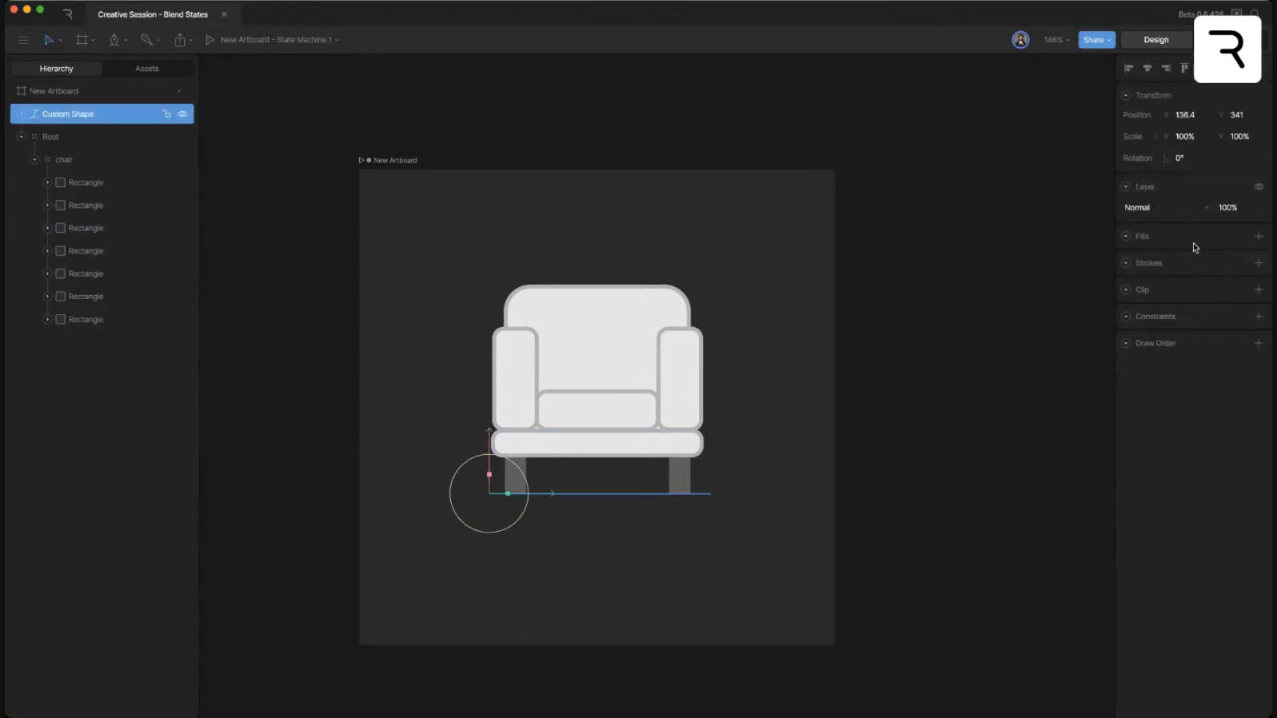
click(1258, 263)
drag(1230, 283, 1234, 283)
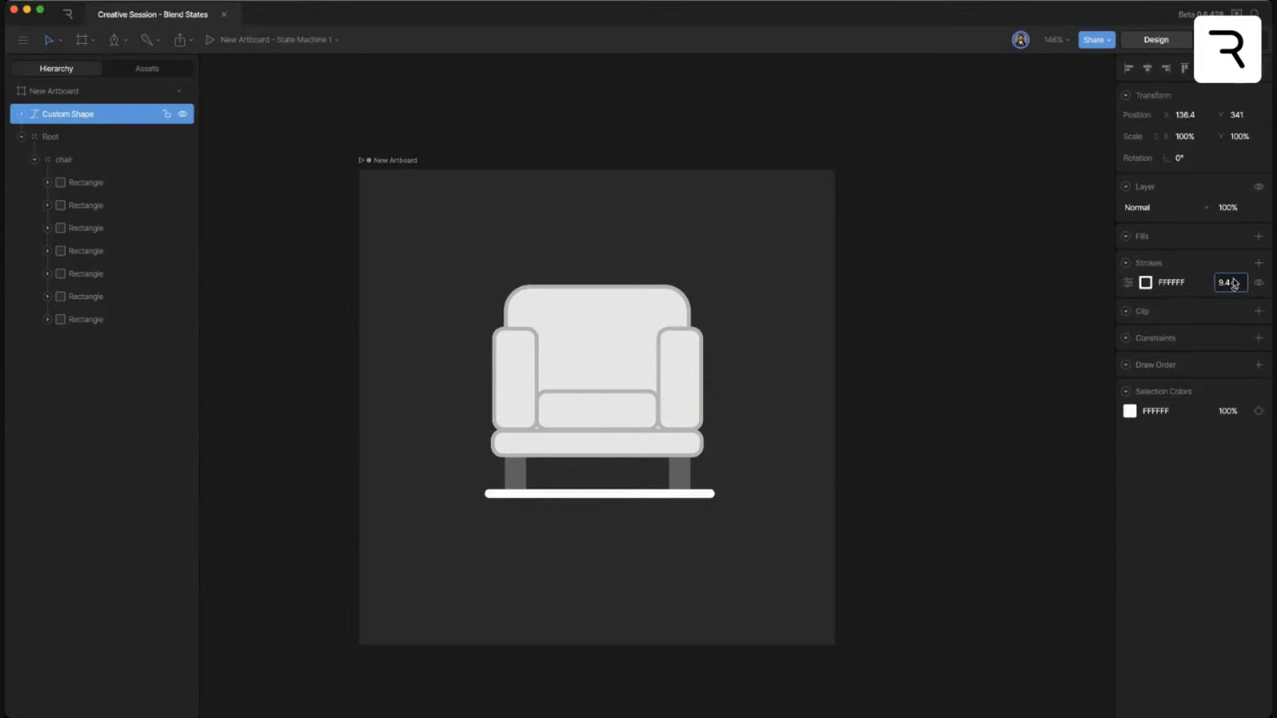
click(1145, 282)
mouse_move(979, 377)
mouse_down()
mouse_move(992, 370)
mouse_move(960, 393)
mouse_up()
click(781, 483)
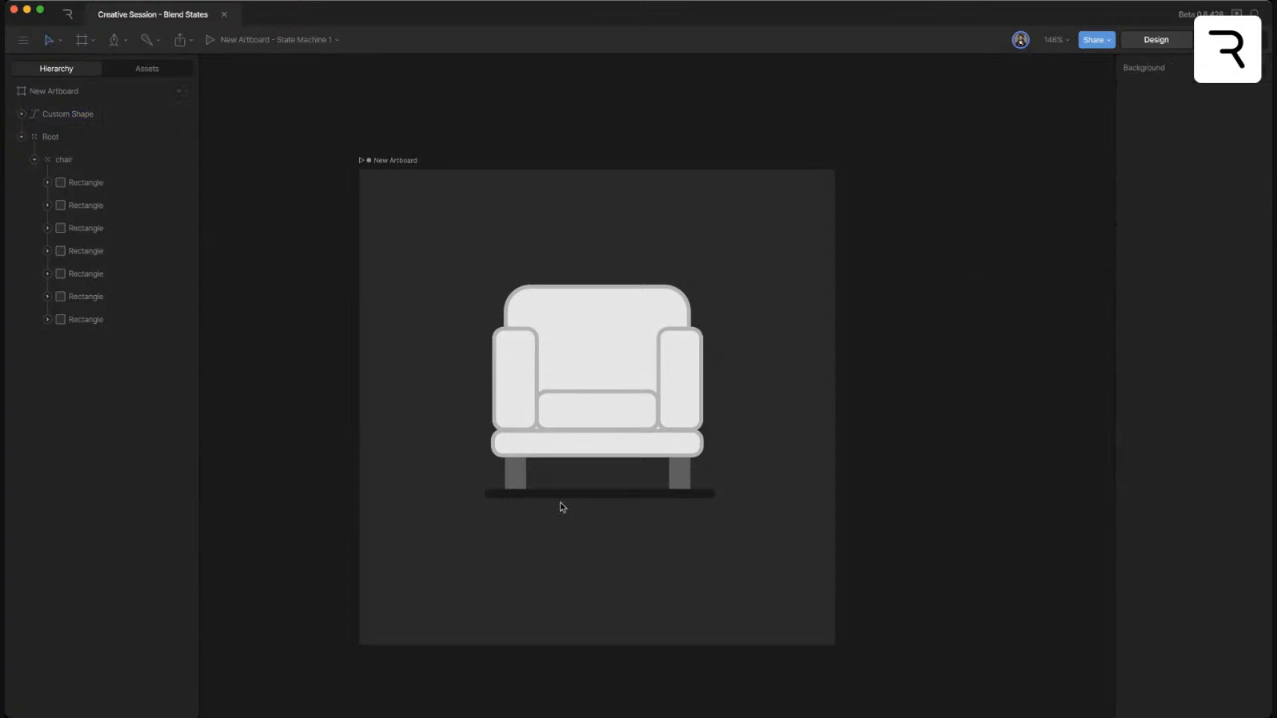
- Move the ground line into the chair group and send it behind all the rectangles
click(601, 493)
drag(83, 120, 86, 171)
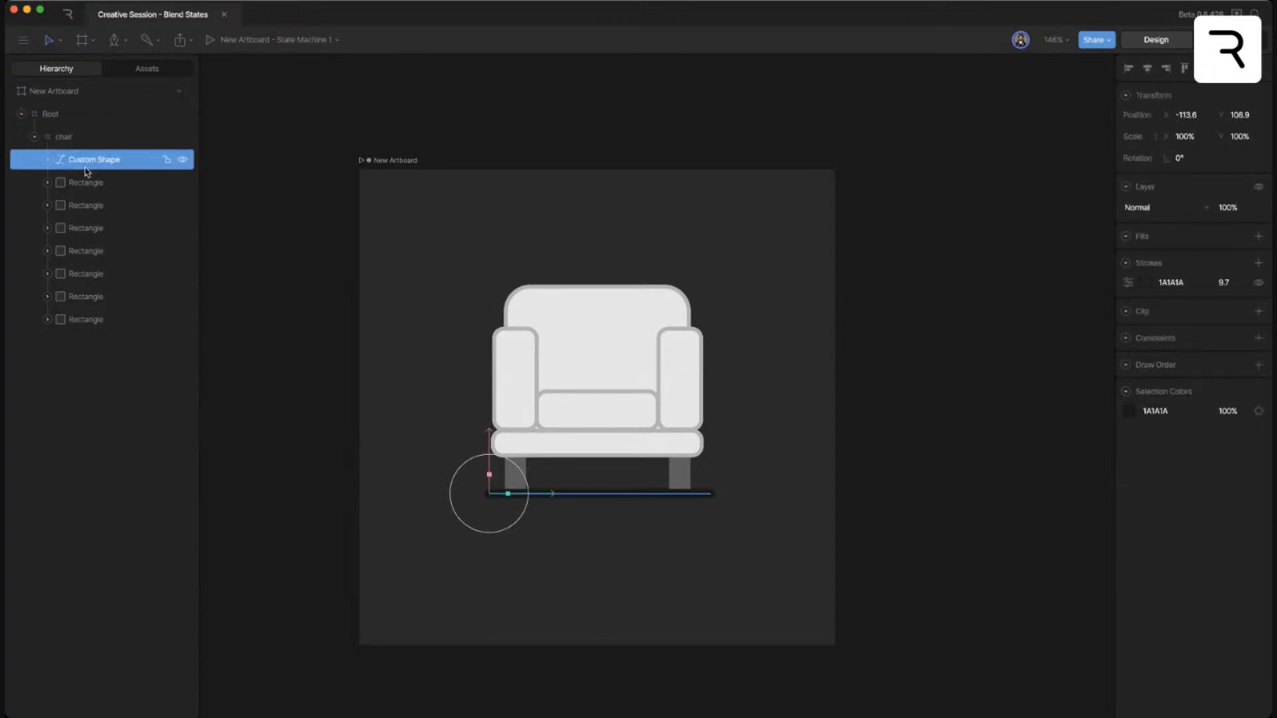
key(bracketleft)
key(bracketleft)
key(bracketleft)
key(bracketleft)
key(bracketleft)
key(bracketleft)
key(bracketleft)
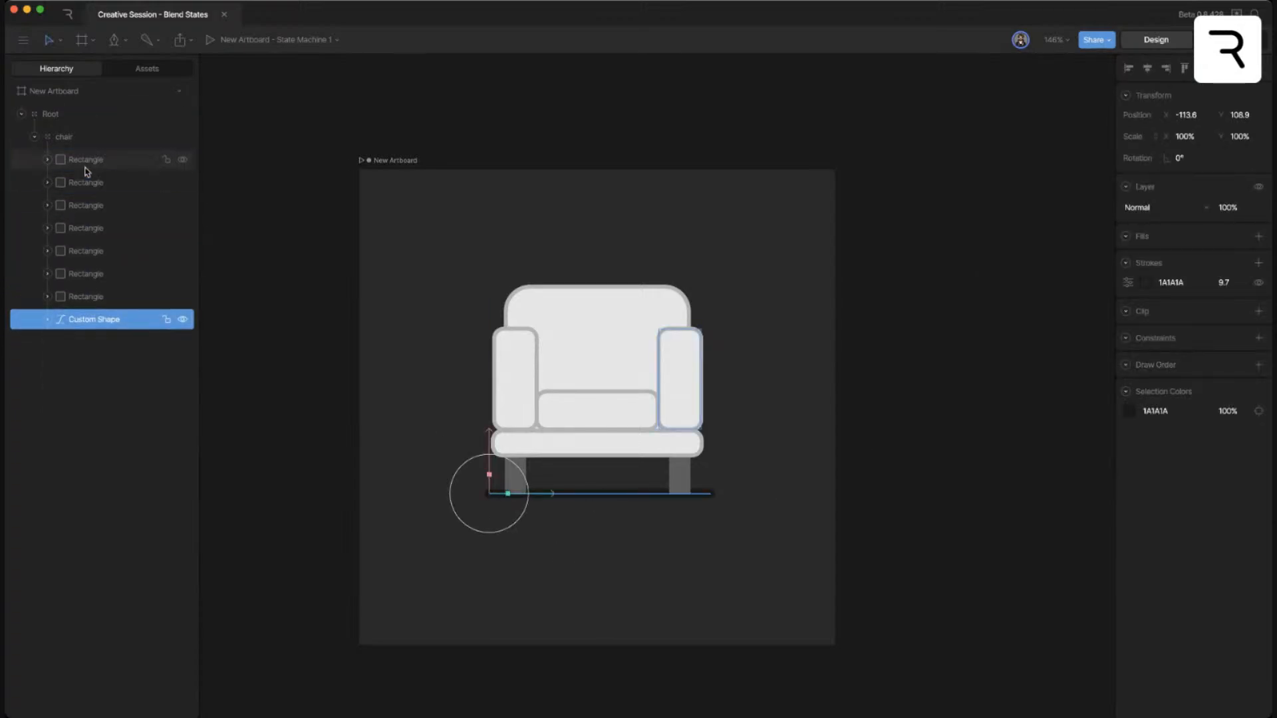
click(265, 359)
- Shift the ground line slightly down and outward, and set its stroke thickness to 12
click(602, 493)
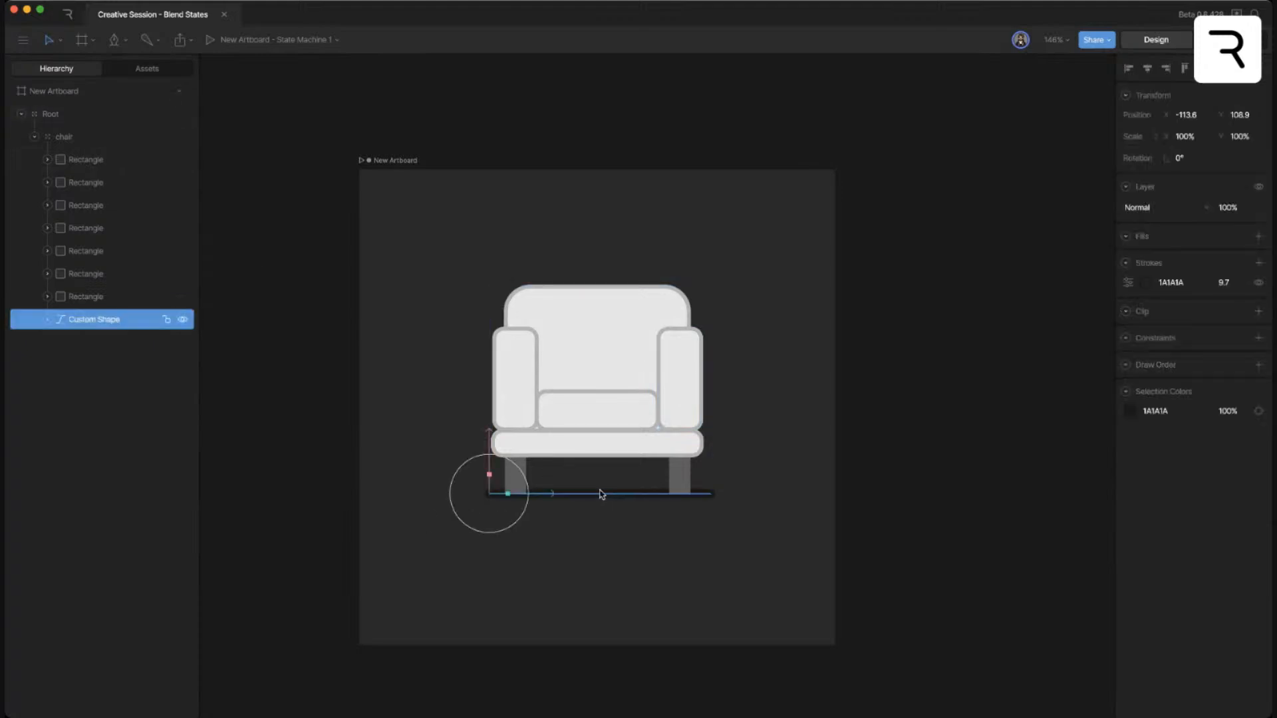
drag(490, 445, 490, 446)
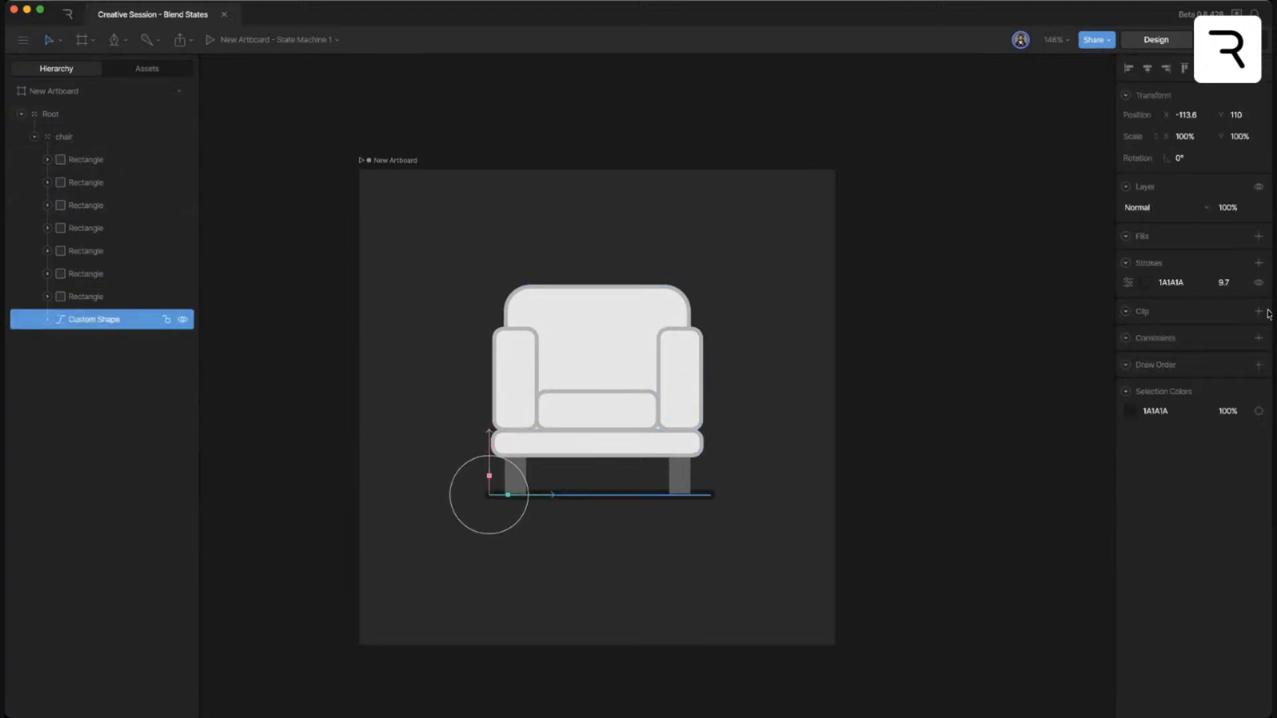
click(1233, 285)
text(12)
click(830, 377)
click(610, 500)
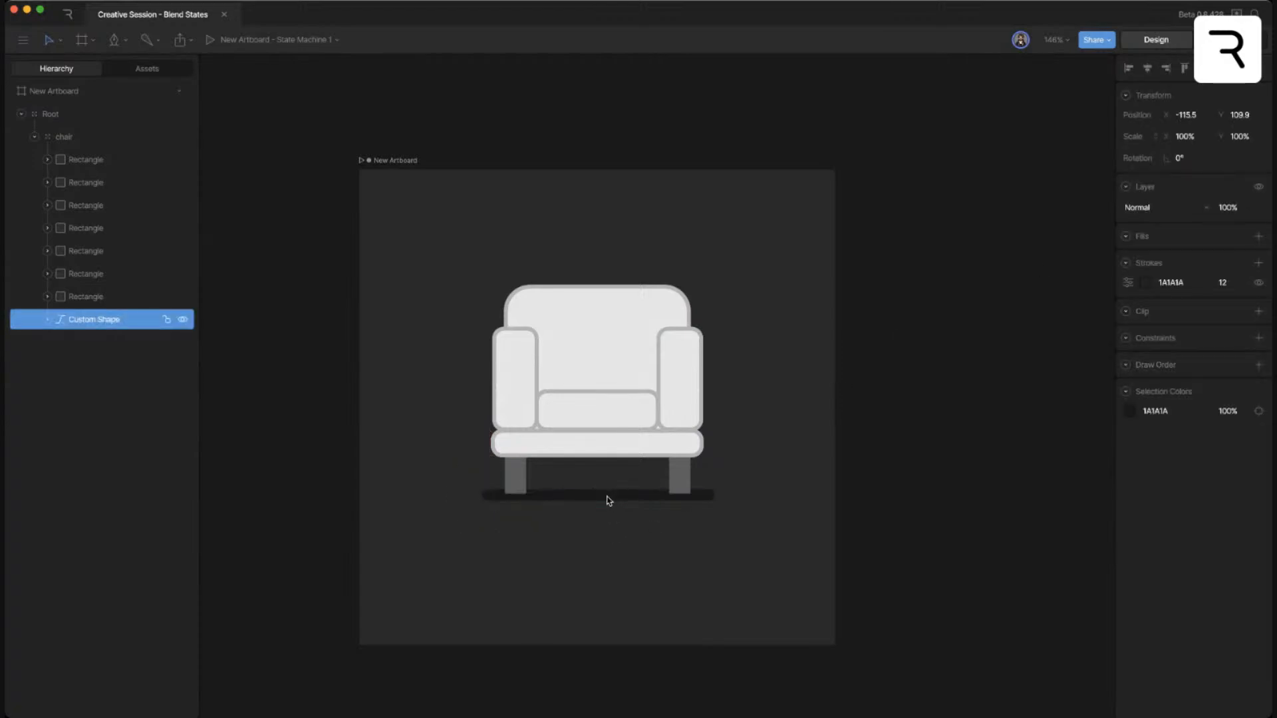
click(655, 523)
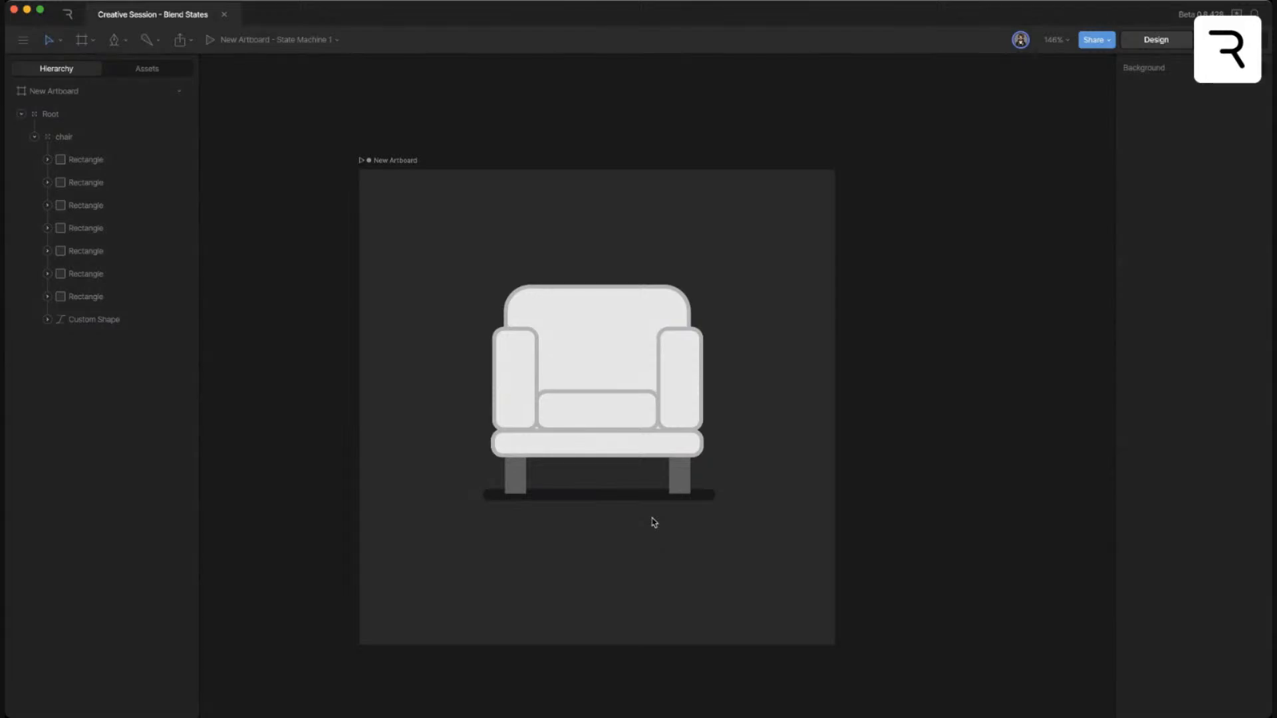
- Darken the backrest's fill to D9D9D9 and check the chair at a smaller scale
click(616, 342)
click(1145, 346)
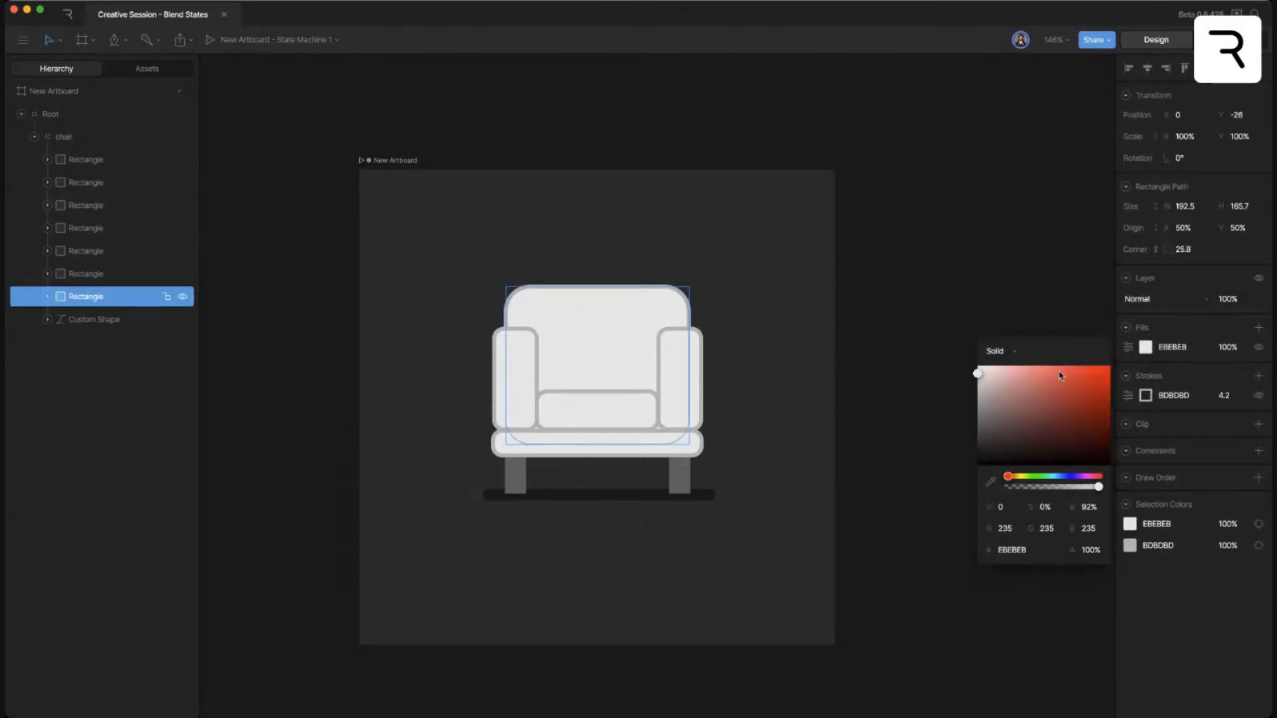
drag(977, 374, 975, 382)
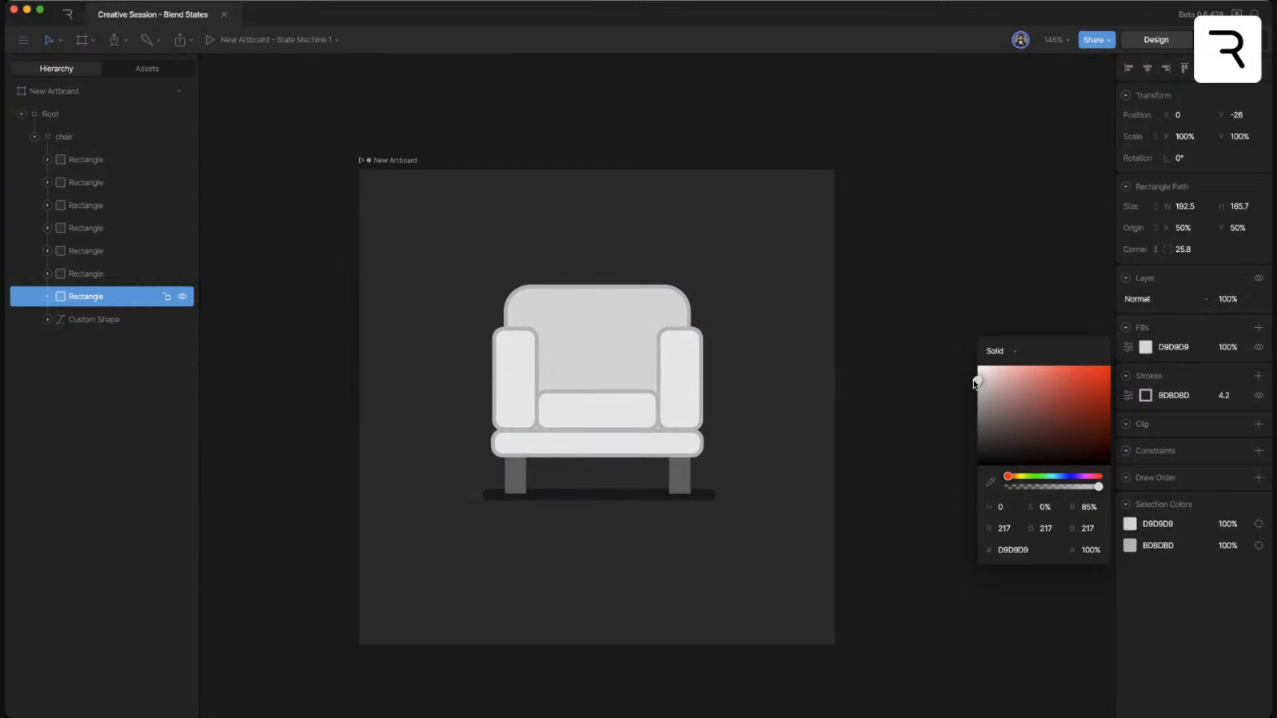
click(813, 354)
key(super+minus)
key(super+minus)
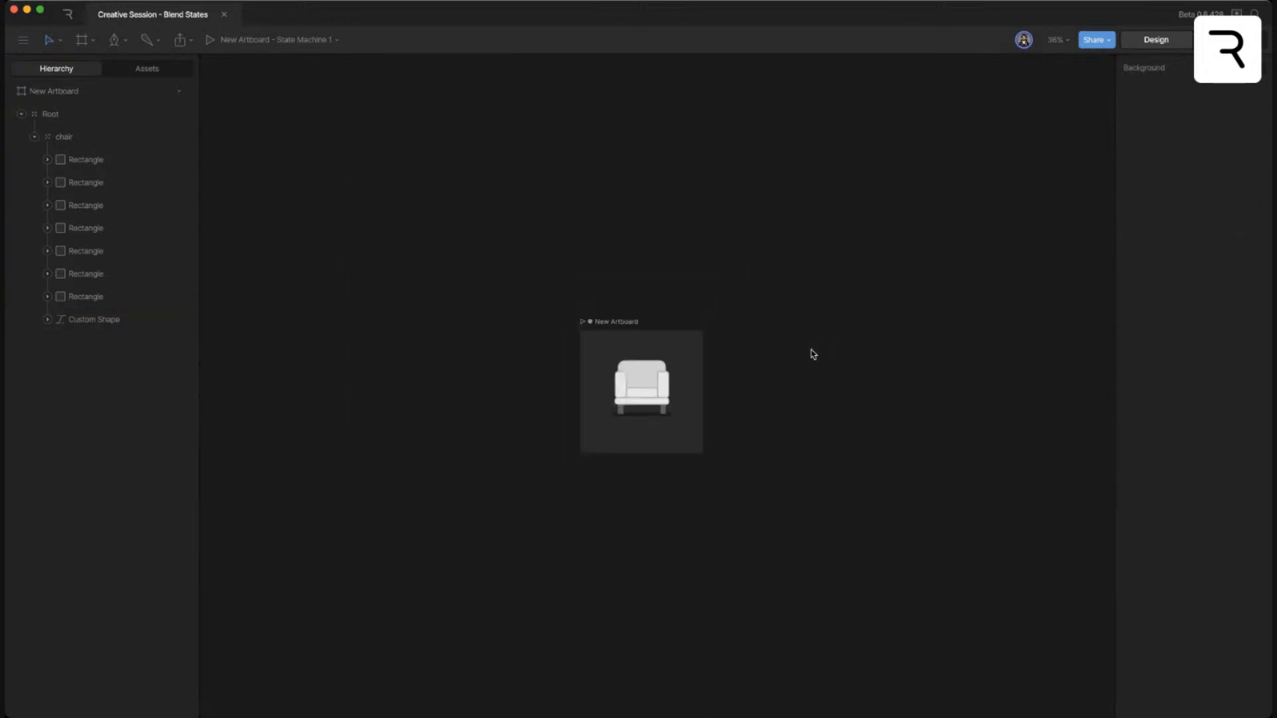
key(super+equal)
key(super+equal)
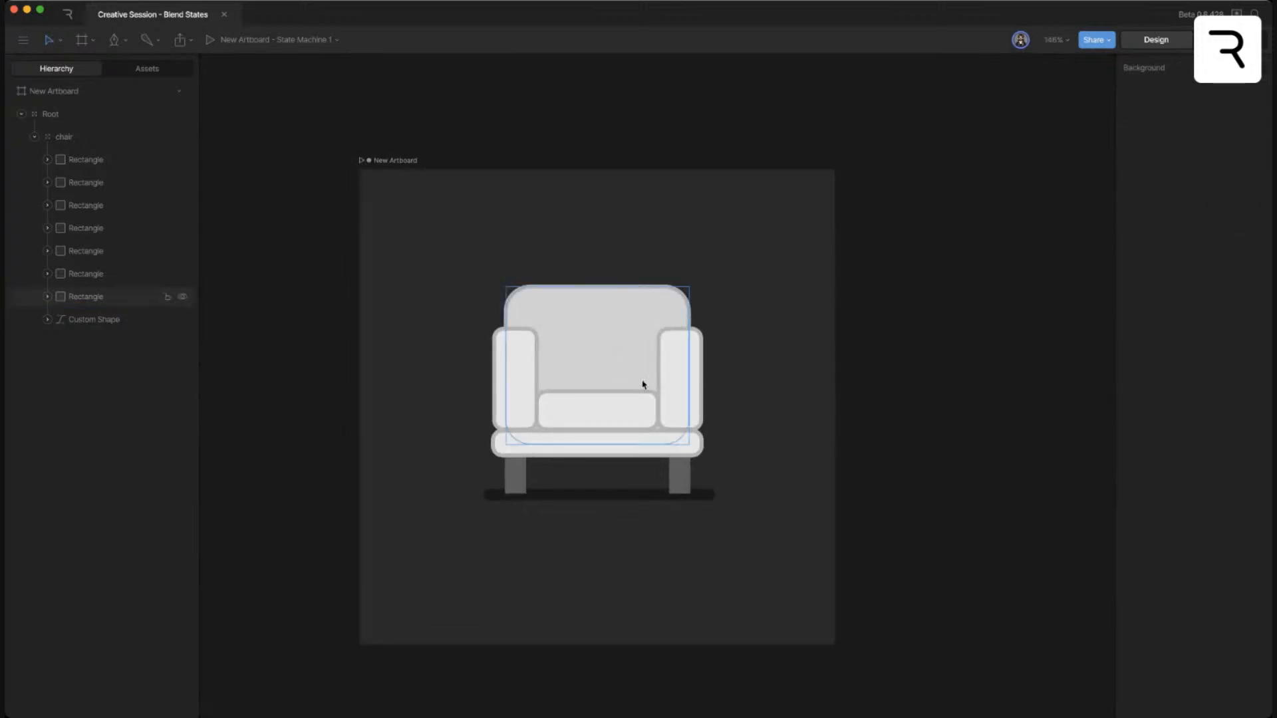
- Set the height of both armrests to 82 and lower them onto the base bar
click(672, 376)
shift+click(526, 377)
click(1238, 206)
text(84.5)
key(Return)
drag(1239, 224, 1239, 226)
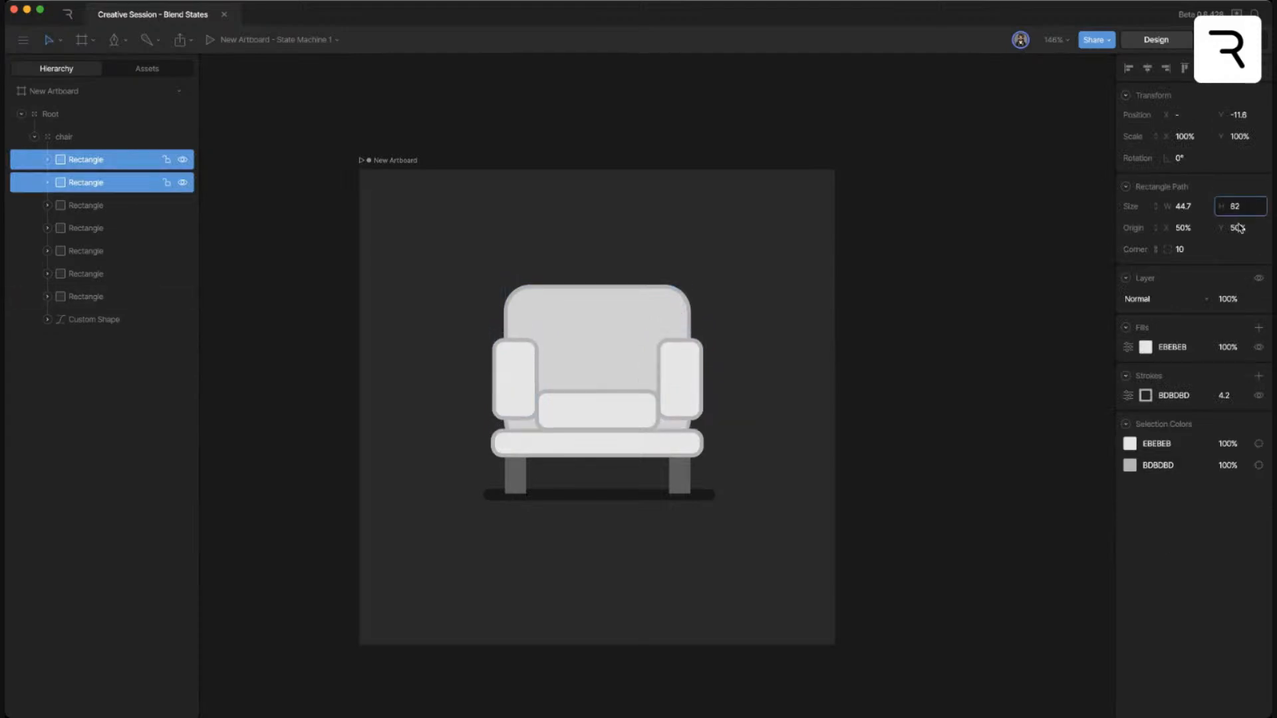
drag(678, 328, 678, 342)
click(879, 308)
key(super+minus)
key(super+minus)
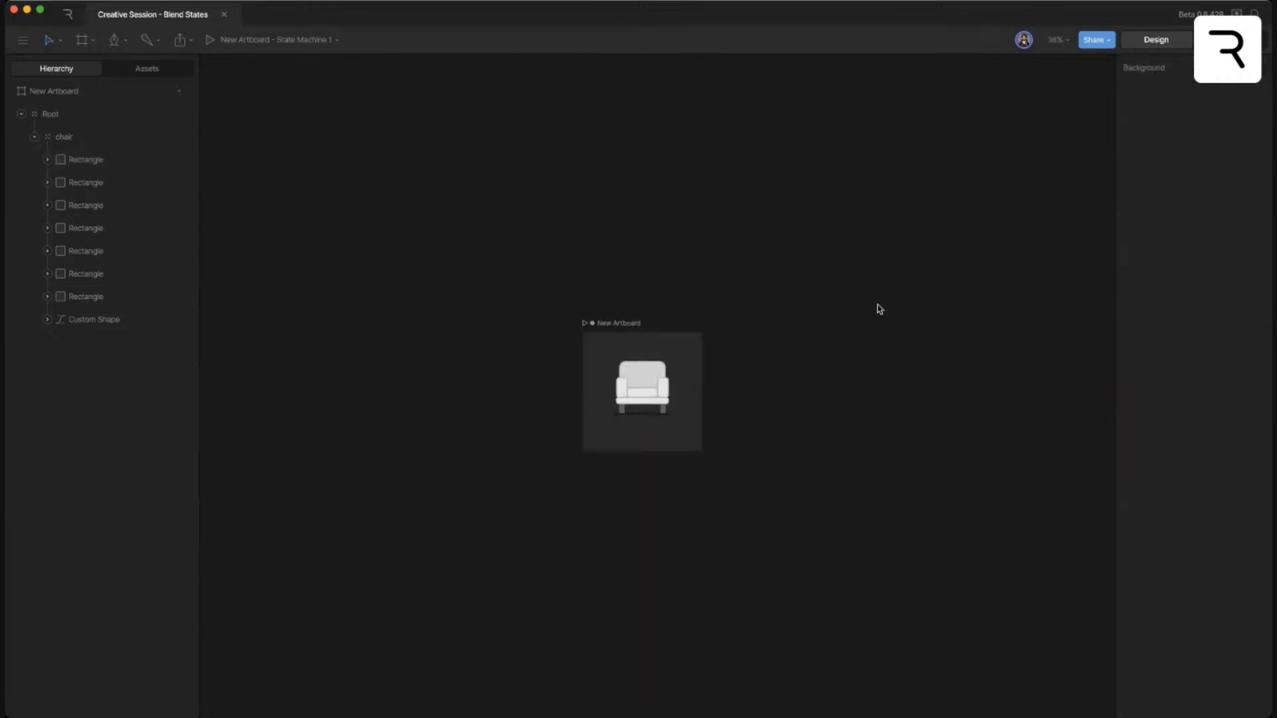
- Collapse the chair group in the hierarchy and clear the selection
key(super+equal)
key(super+equal)
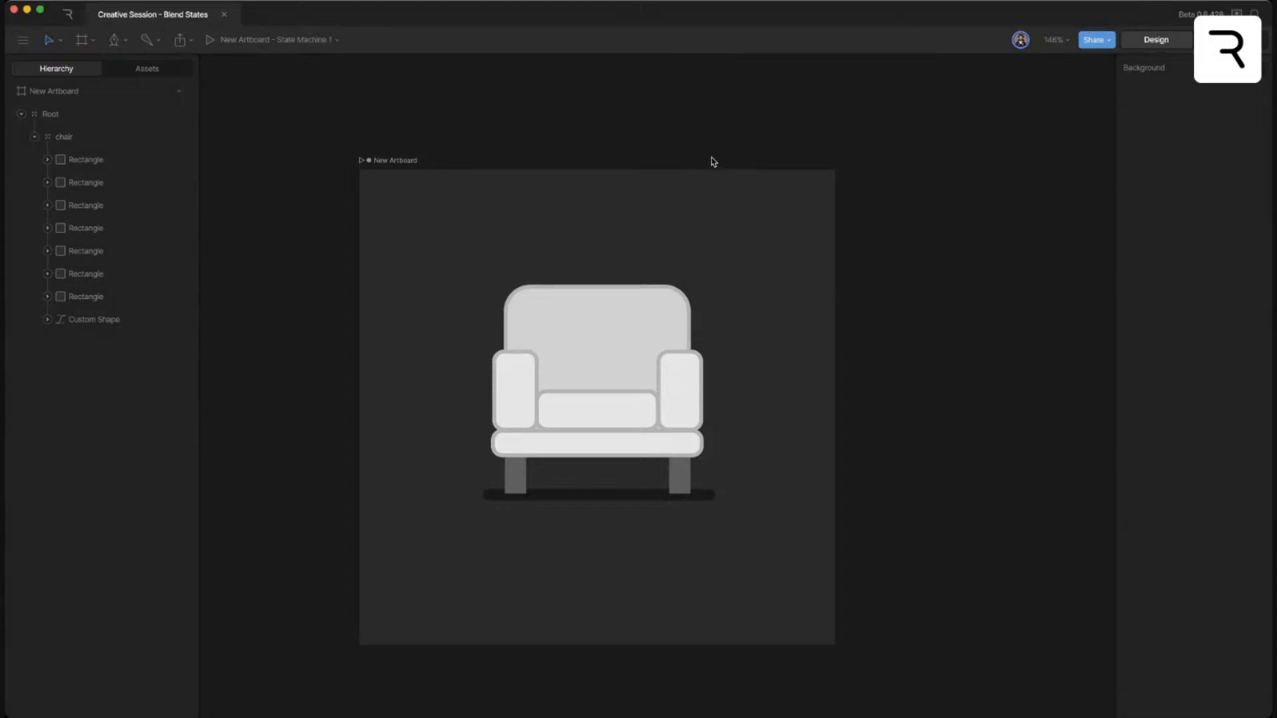
click(37, 159)
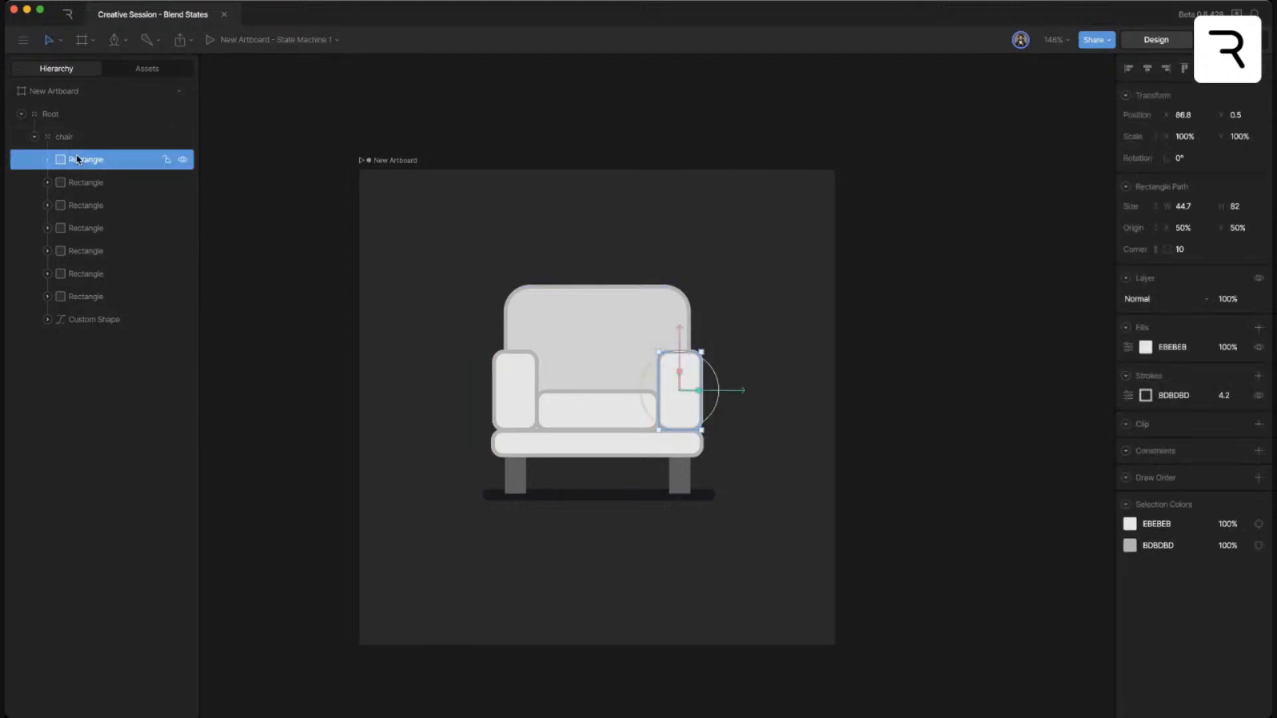
click(34, 136)
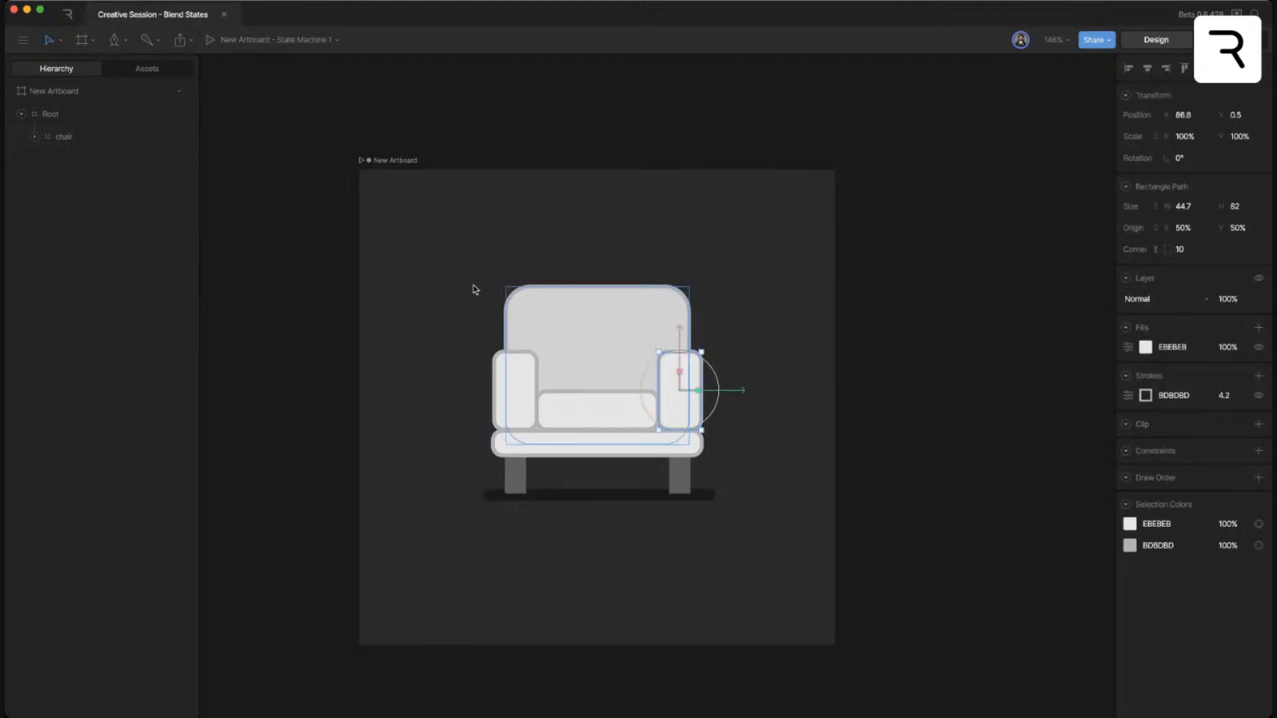
click(725, 248)
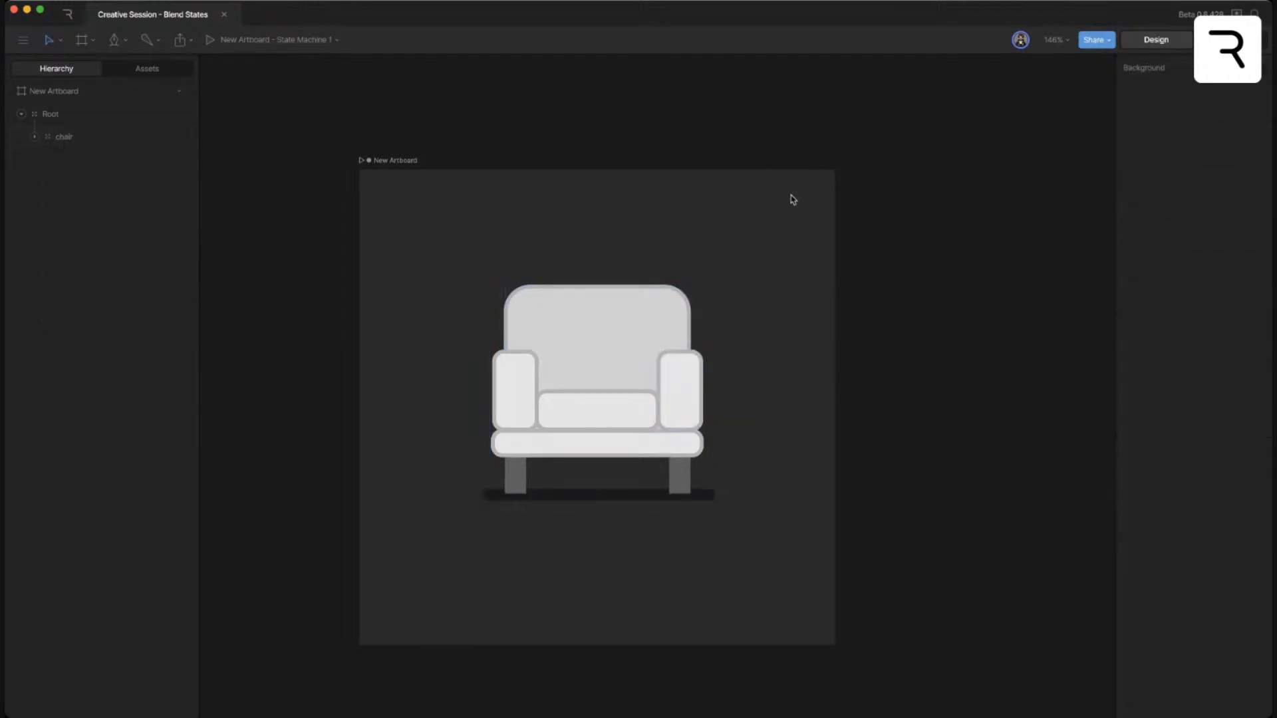
- Set the artboard's width to 700
key(super+minus)
key(super+equal)
key(super+equal)
key(super+minus)
drag(778, 297, 824, 263)
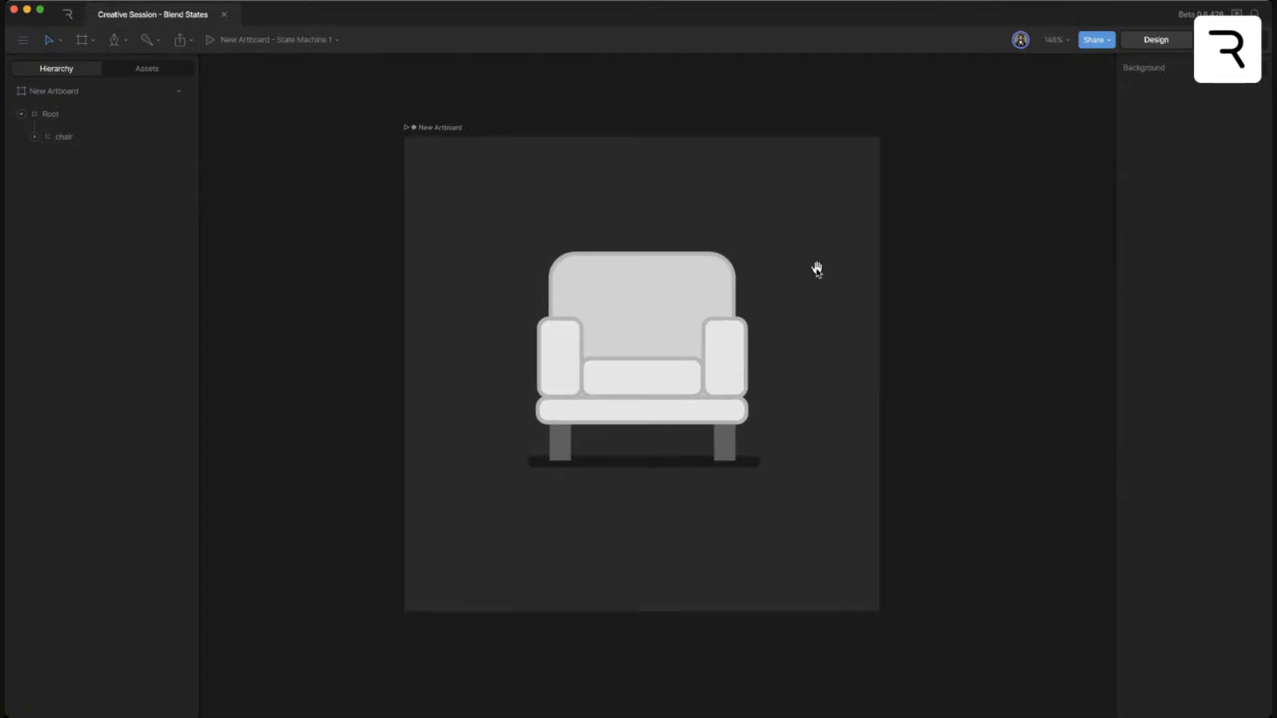
click(411, 132)
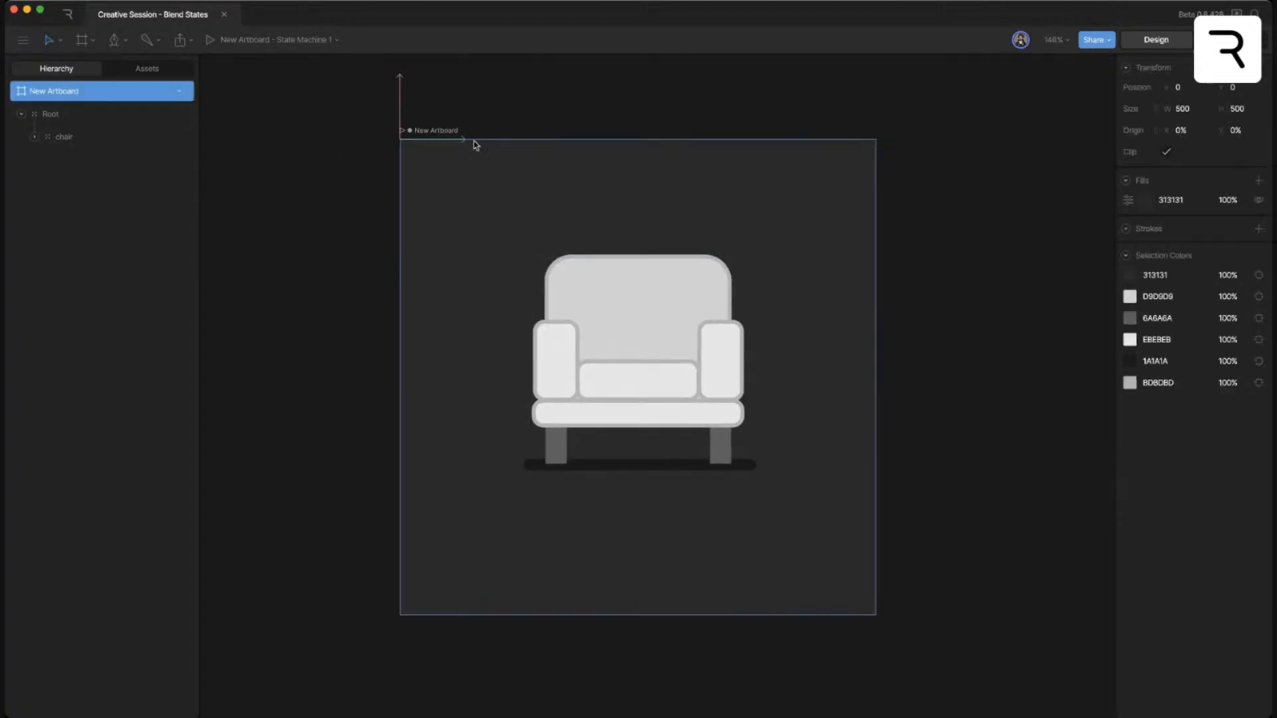
click(1237, 110)
click(1183, 108)
text(700)
key(Return)
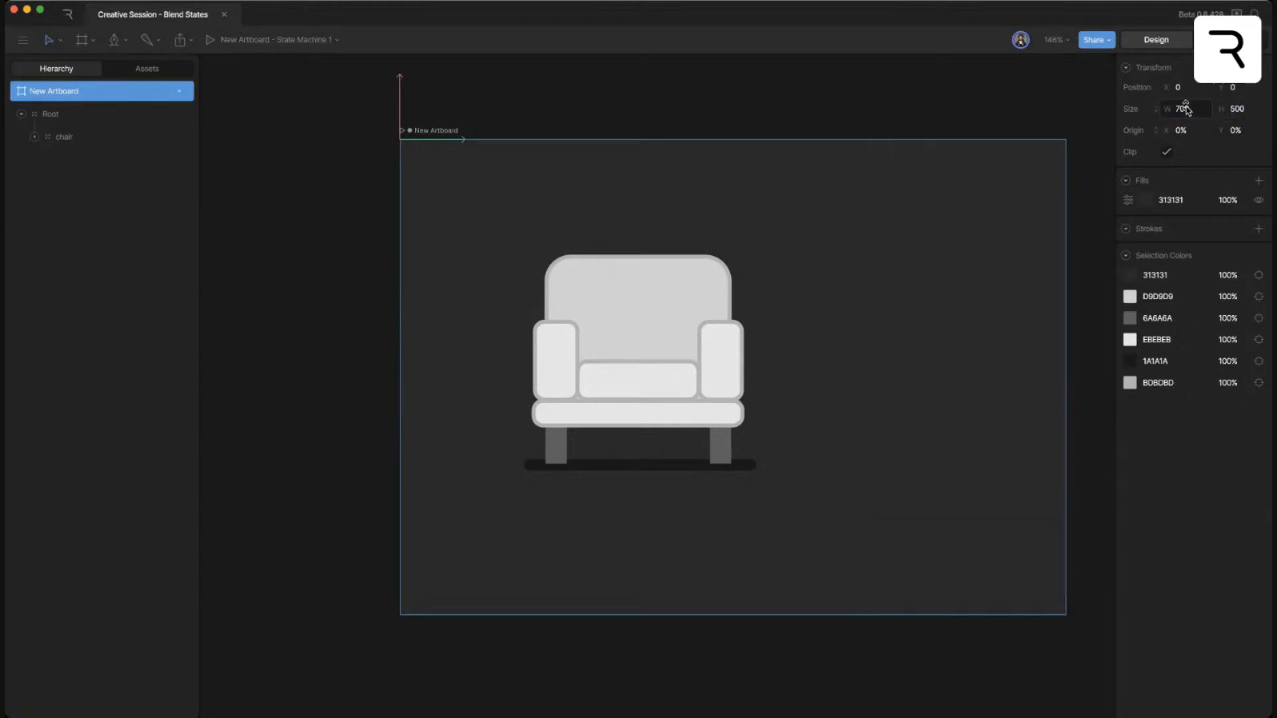
- Move the Root group to the middle of the widened artboard and align it to the horizontal centre
click(260, 166)
click(50, 113)
scroll(605, 351, right, 3)
drag(605, 351, 701, 345)
drag(656, 304, 656, 313)
mouse_move(715, 366)
mouse_down()
mouse_move(728, 366)
mouse_move(713, 365)
mouse_up()
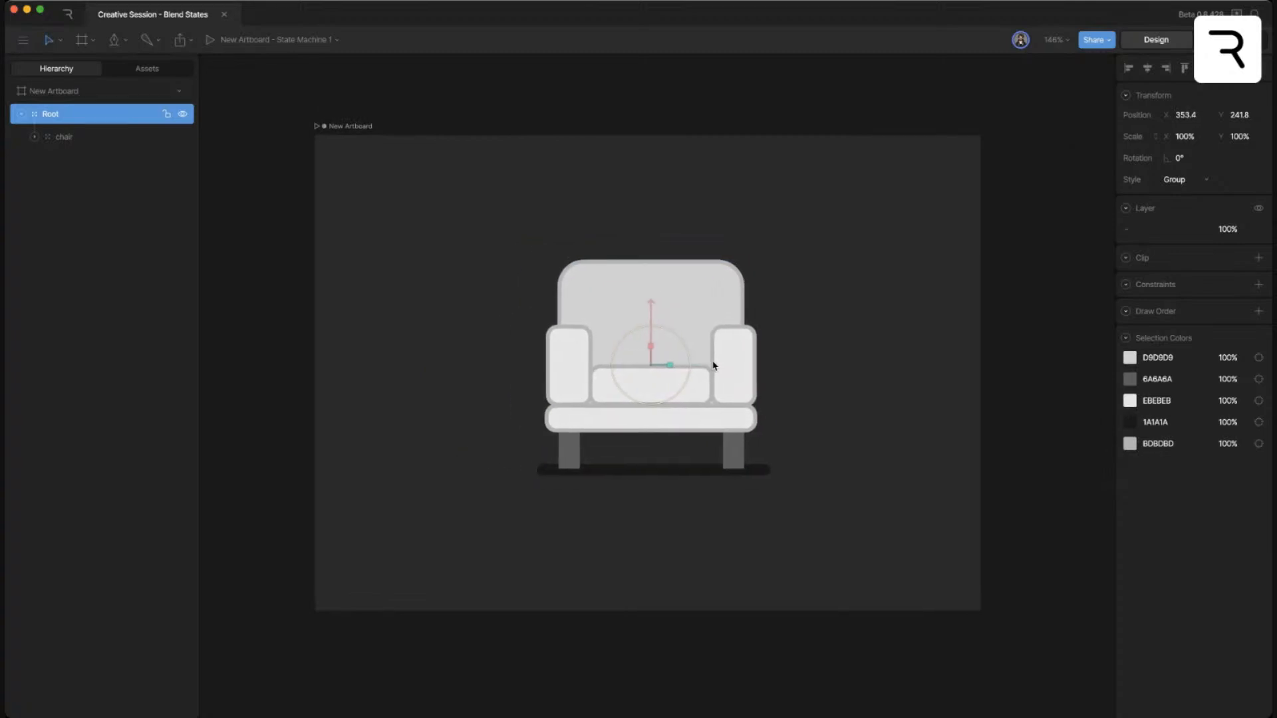
click(1145, 70)
click(1000, 149)
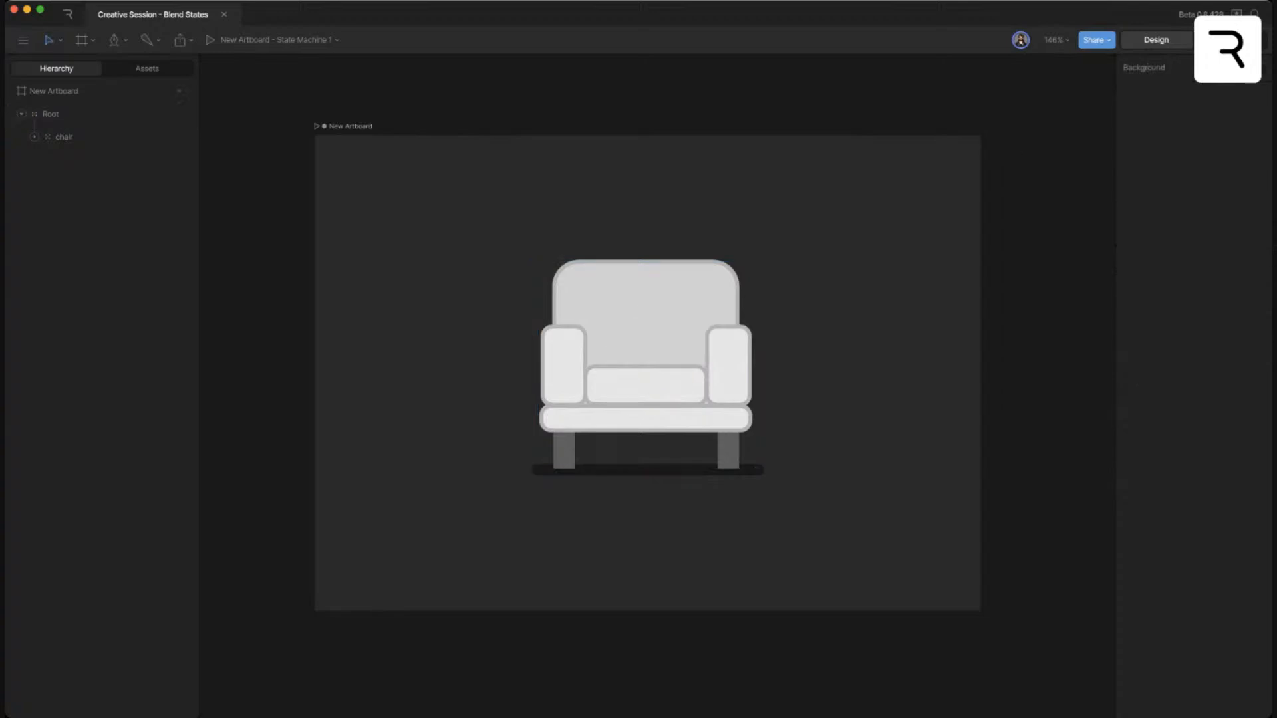
- Switch to Animate mode, make the timeline area shorter, and rename Timeline 1 as minWidth
key(Tab)
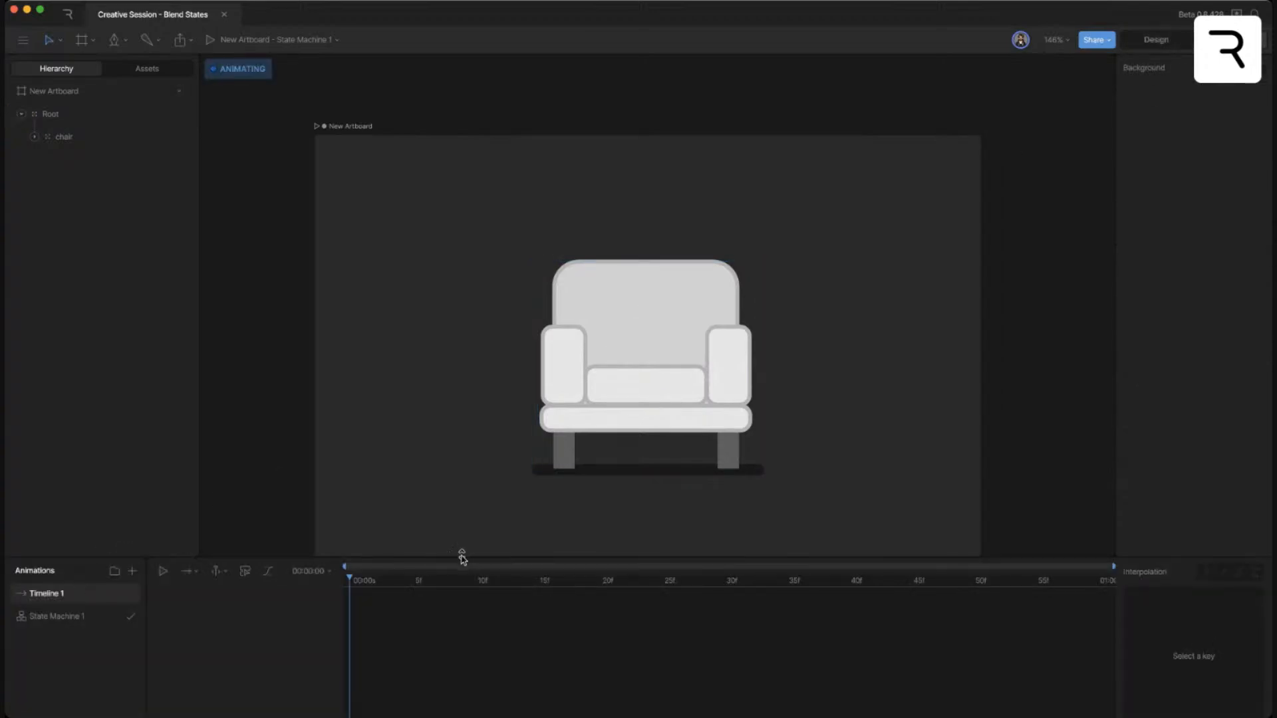
drag(464, 566, 456, 593)
scroll(425, 457, down, 3)
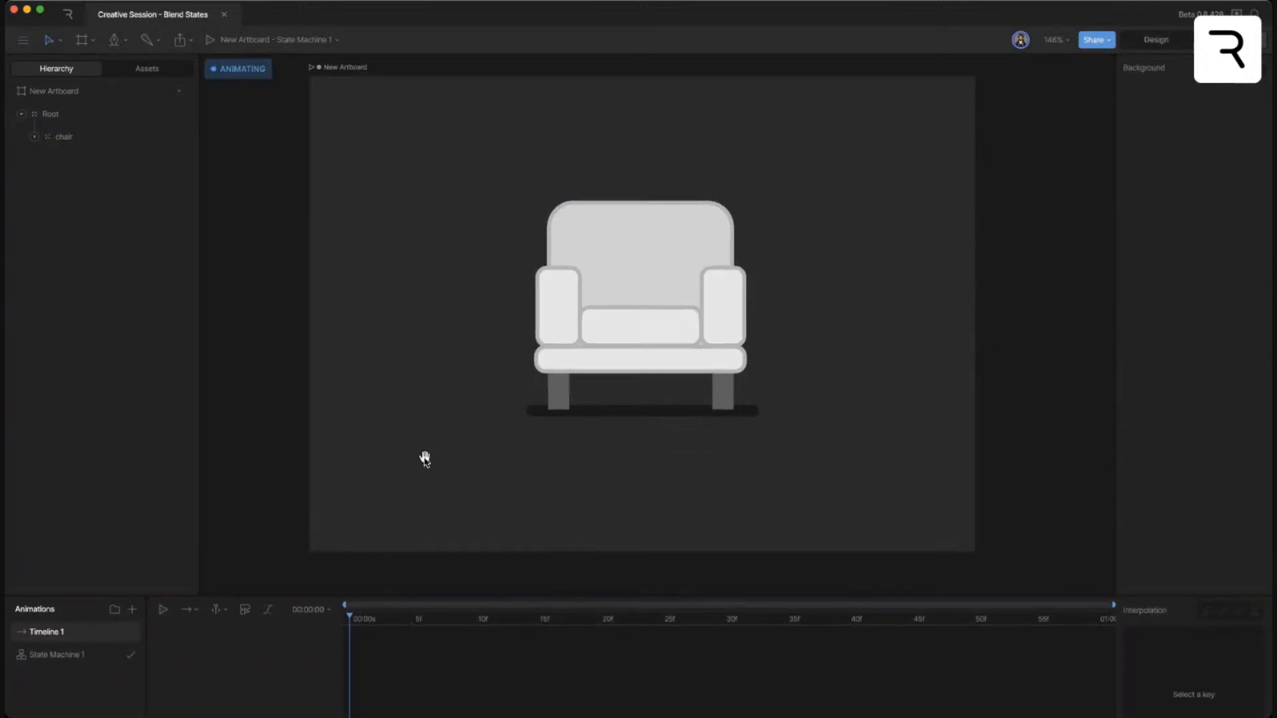
double_click(60, 629)
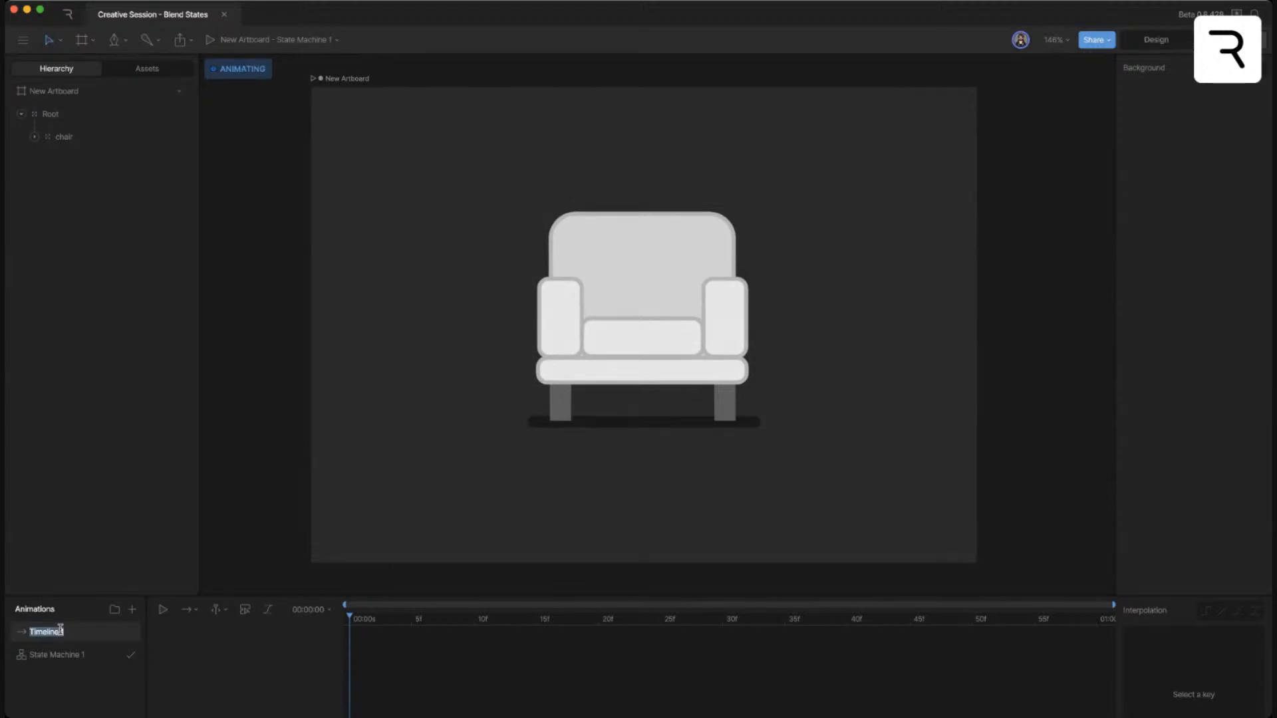
text(minWidth)
right_click(61, 635)
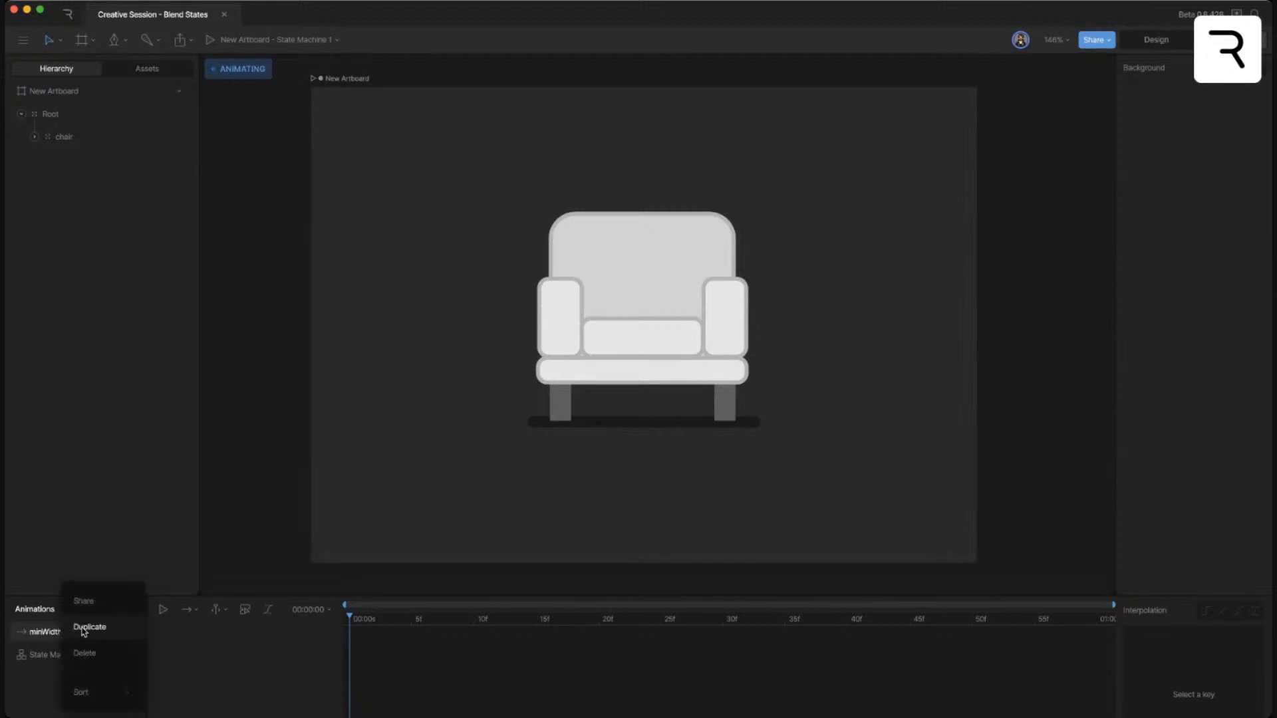
click(84, 629)
double_click(58, 631)
key(Return)
right_click(65, 632)
click(88, 653)
click(45, 635)
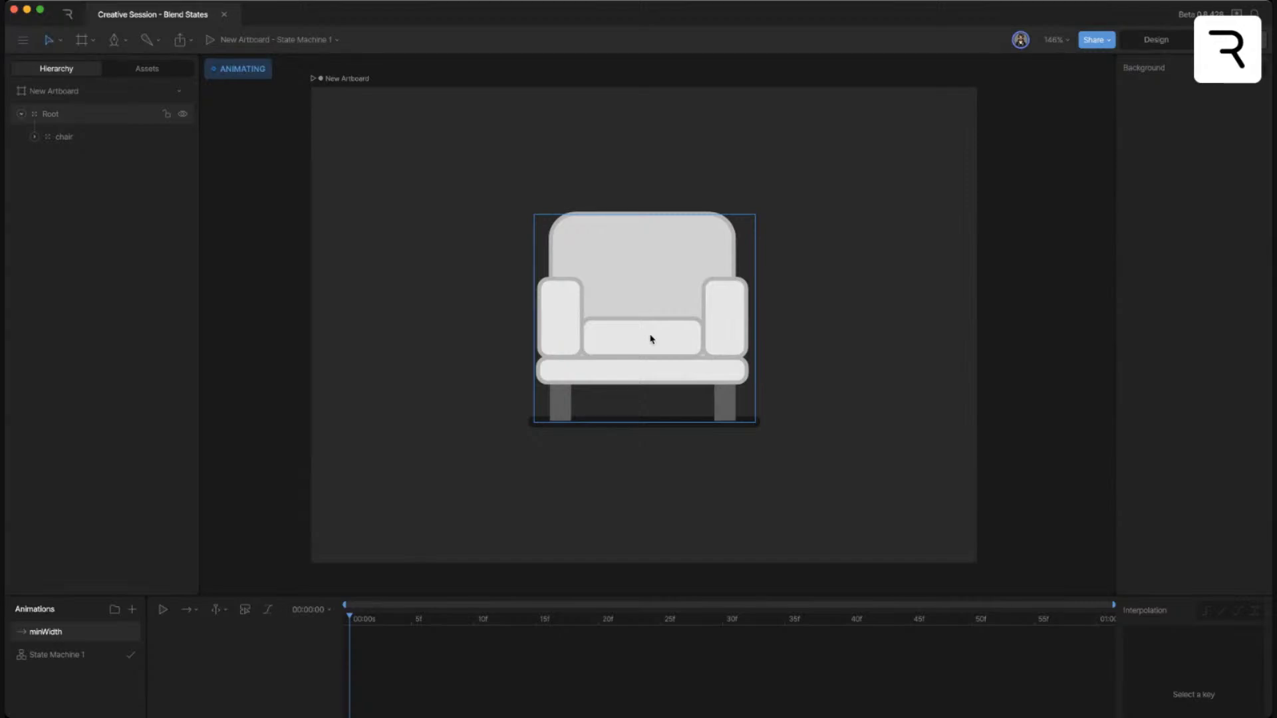
- Key the backrest rectangle's width at frame 0 of the minWidth timeline
key(Escape)
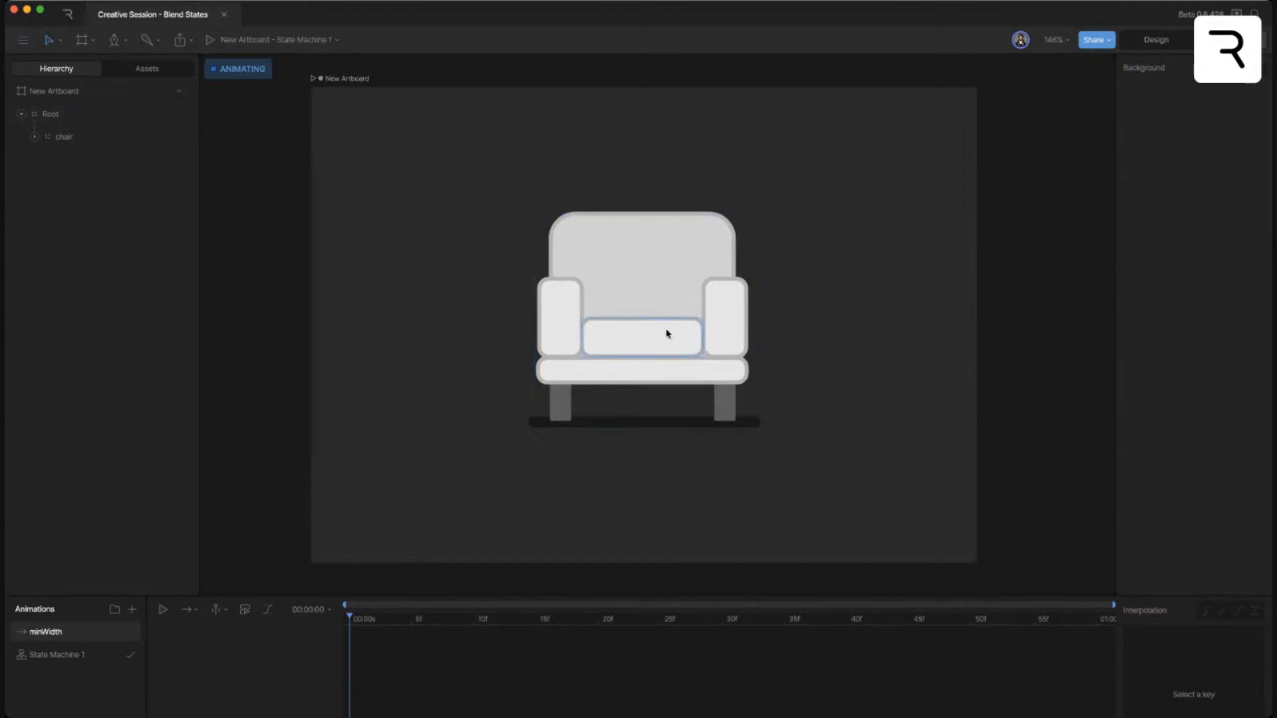
click(676, 343)
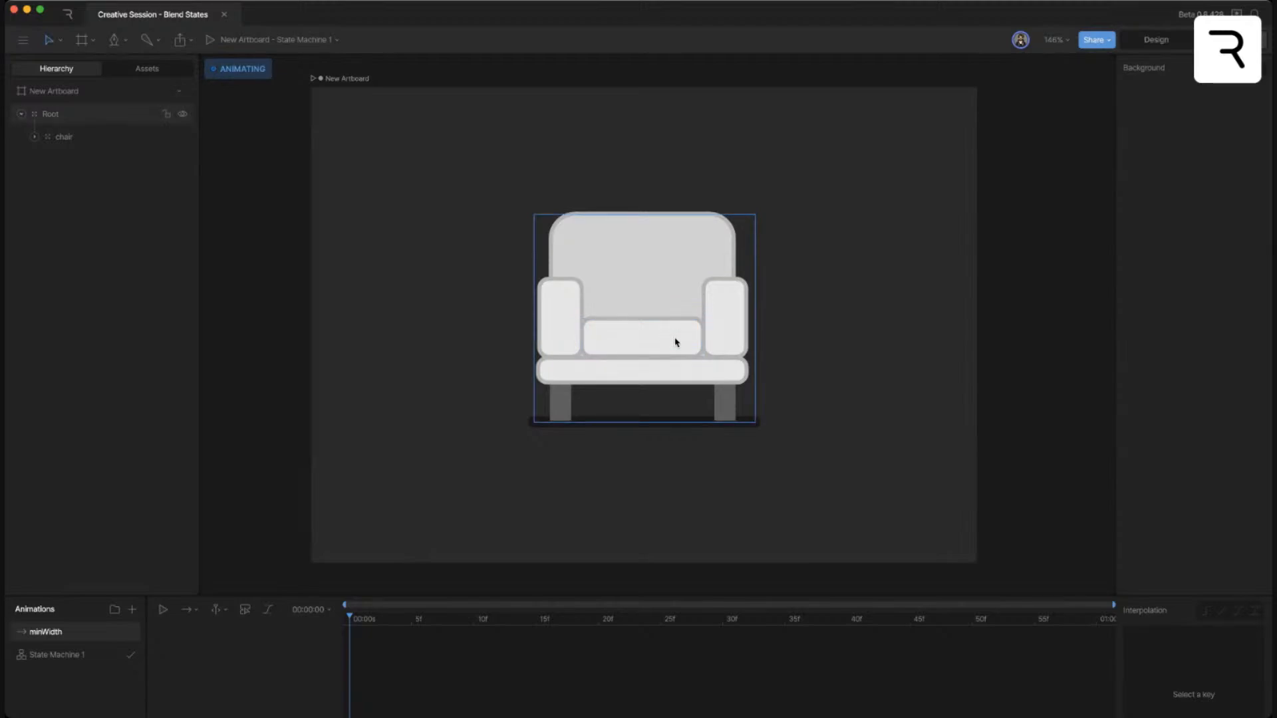
scroll(642, 326, down, 2)
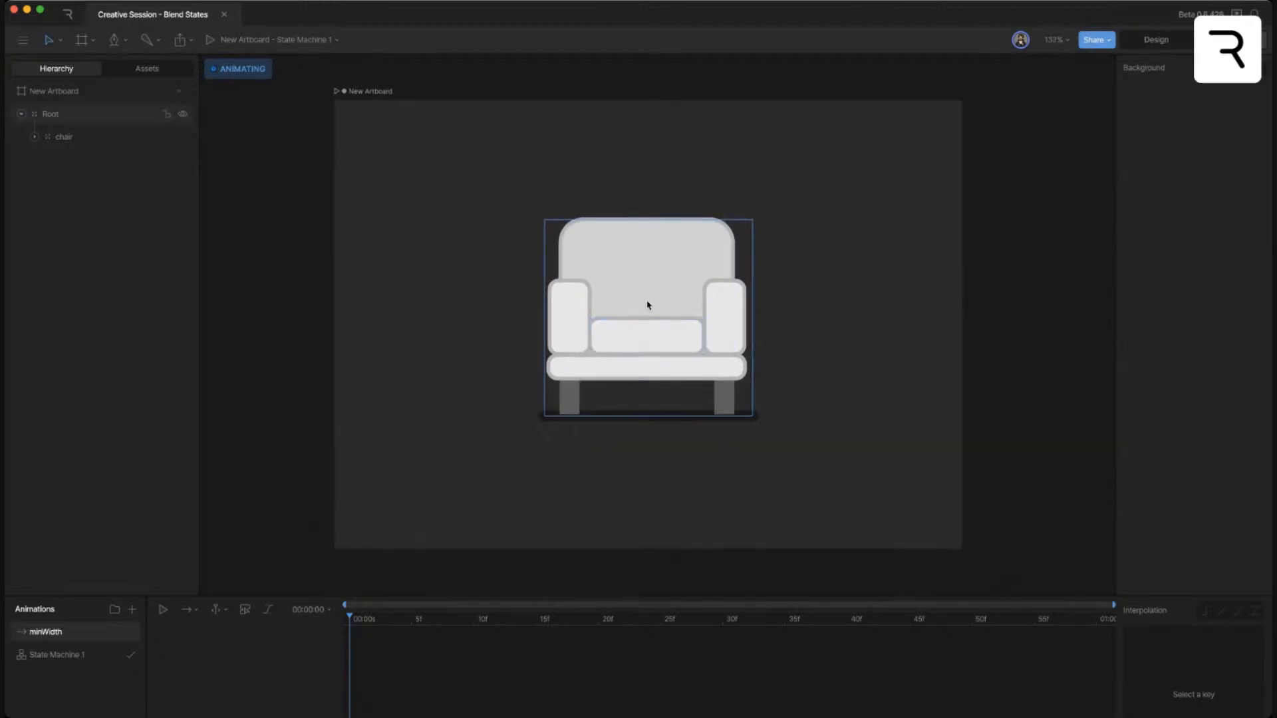
double_click(647, 274)
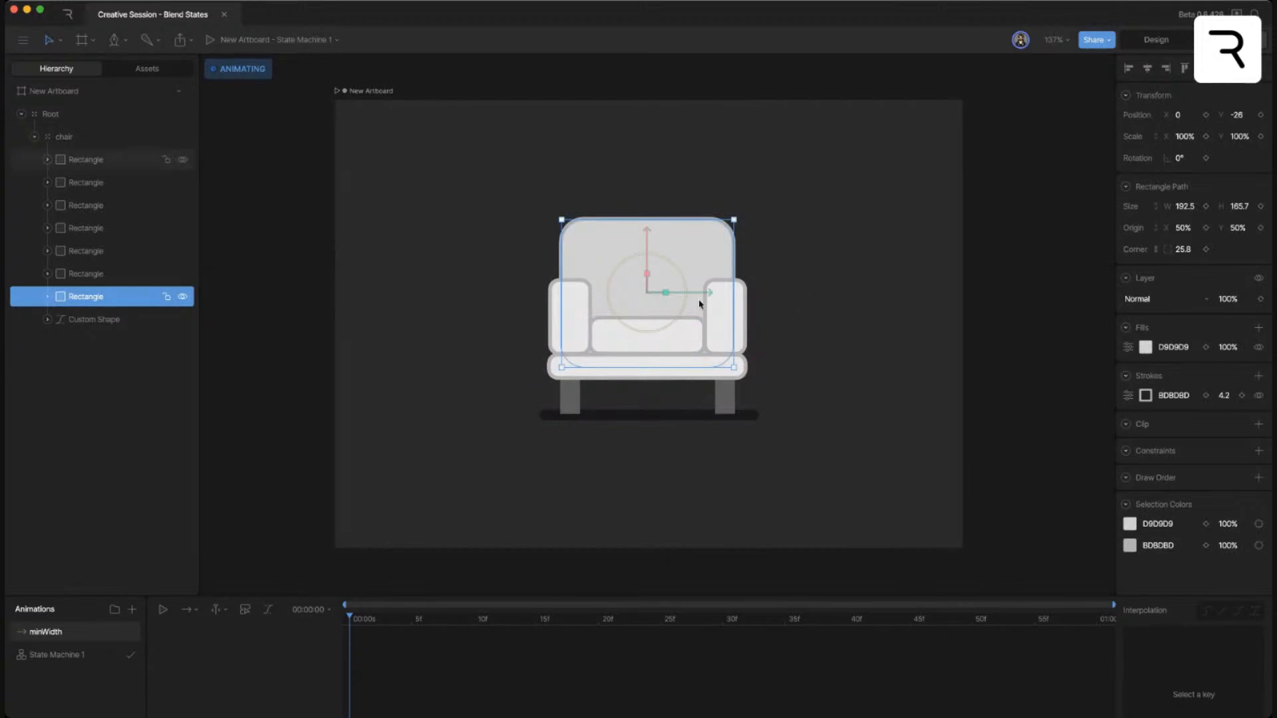
scroll(772, 292, up, 1)
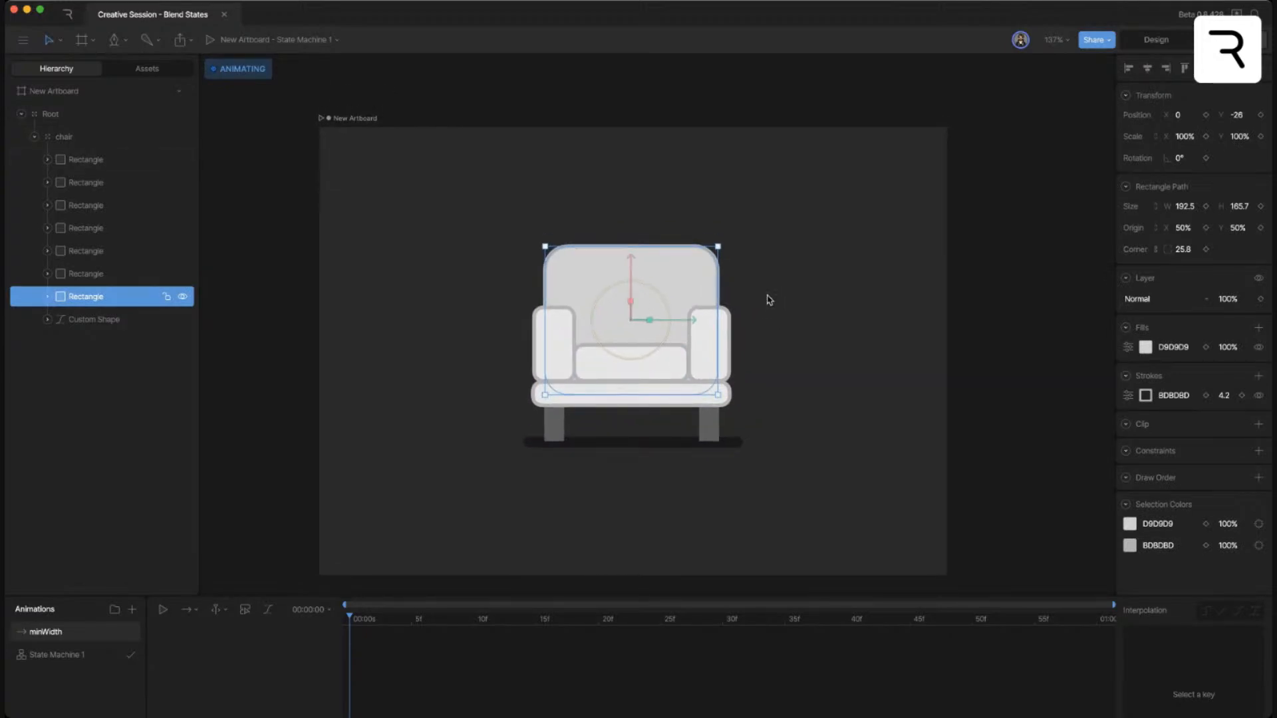
click(1206, 207)
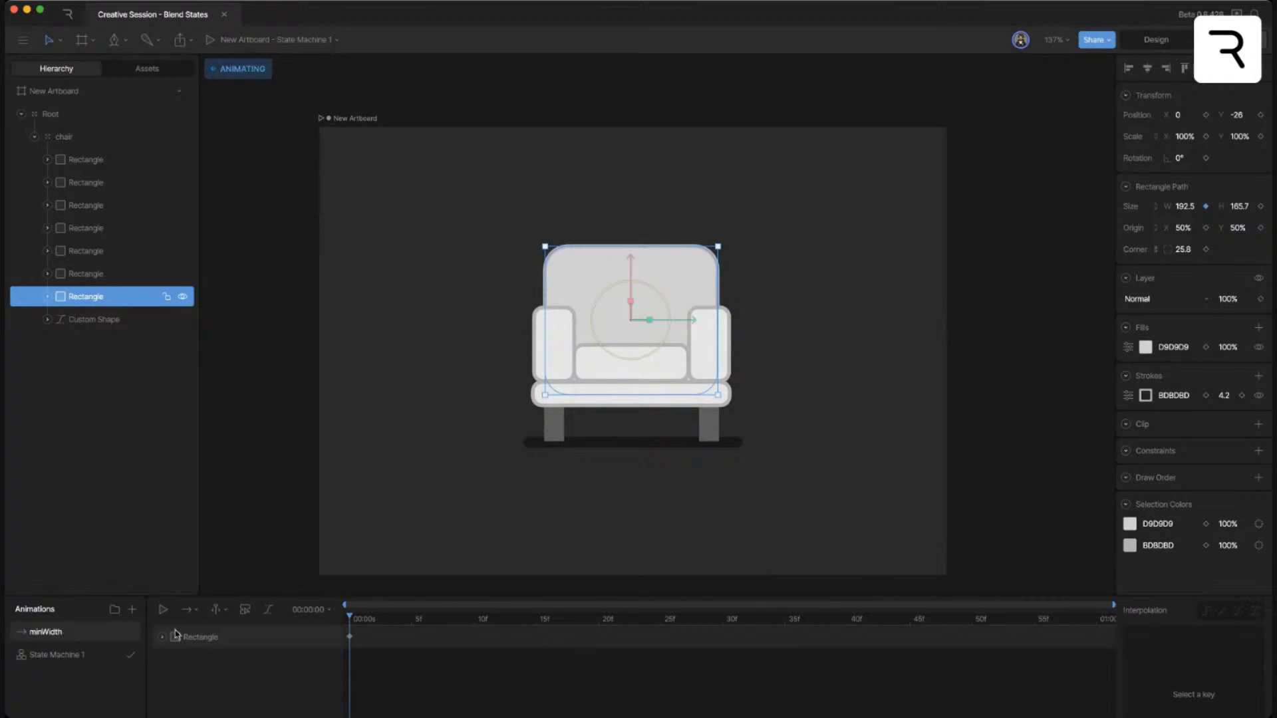
click(846, 431)
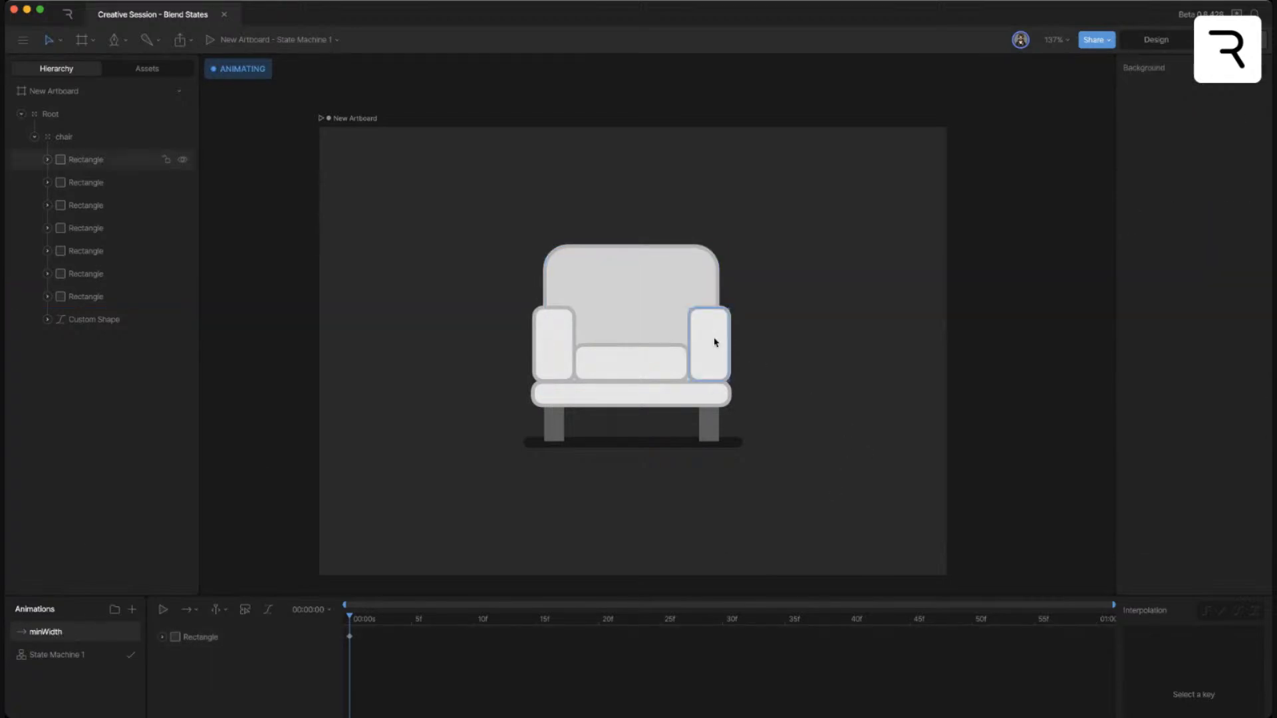
- Key the widths of the seat cushion and the base bar at frame 0 of minWidth
click(678, 359)
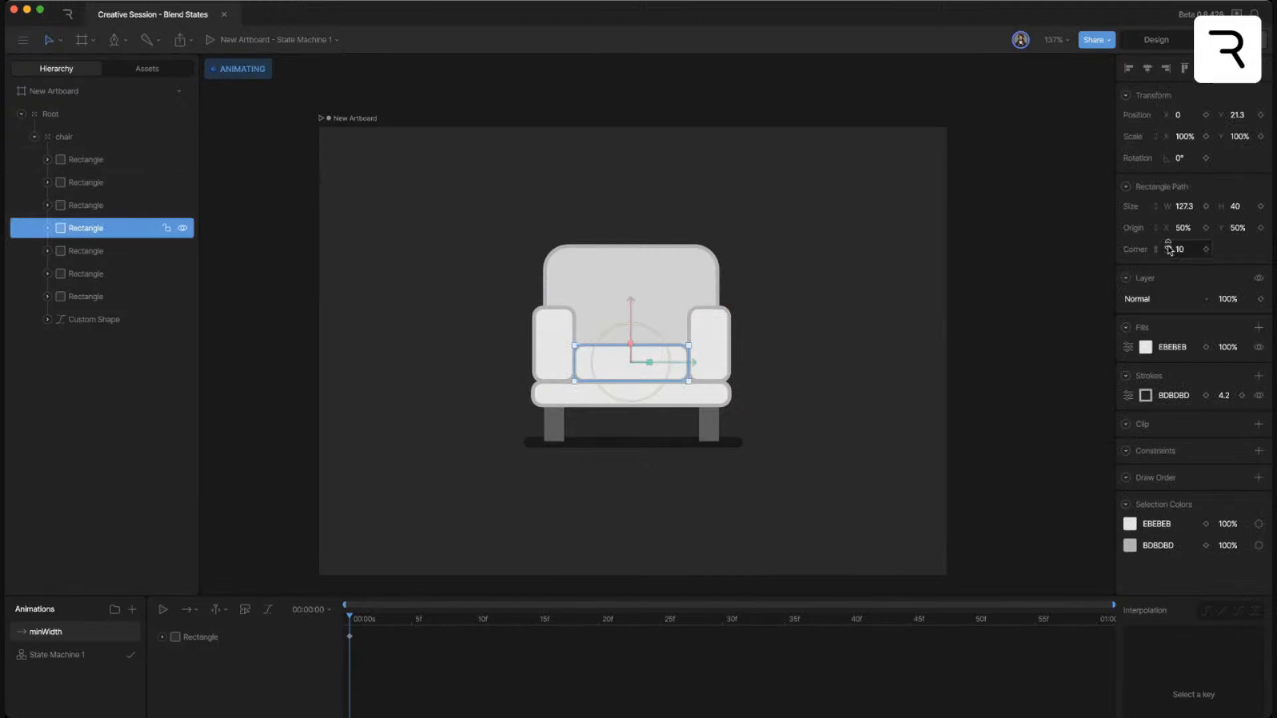
click(1206, 206)
click(685, 397)
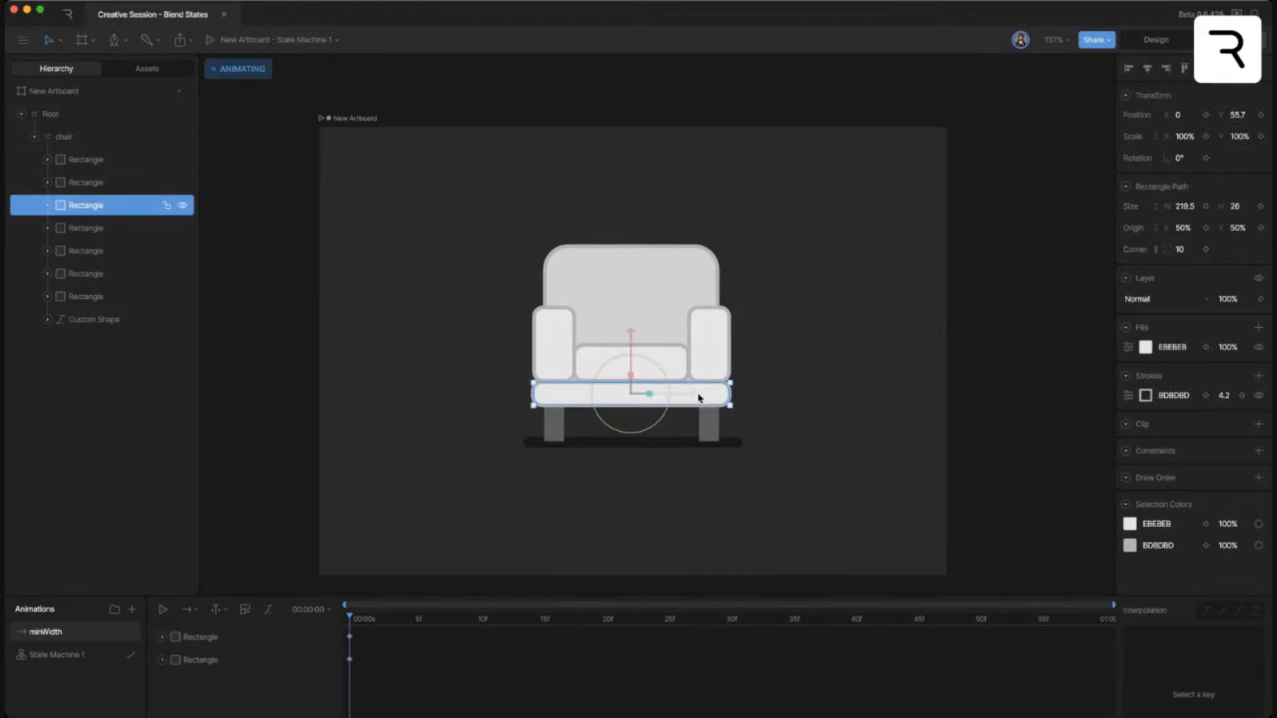
click(1205, 206)
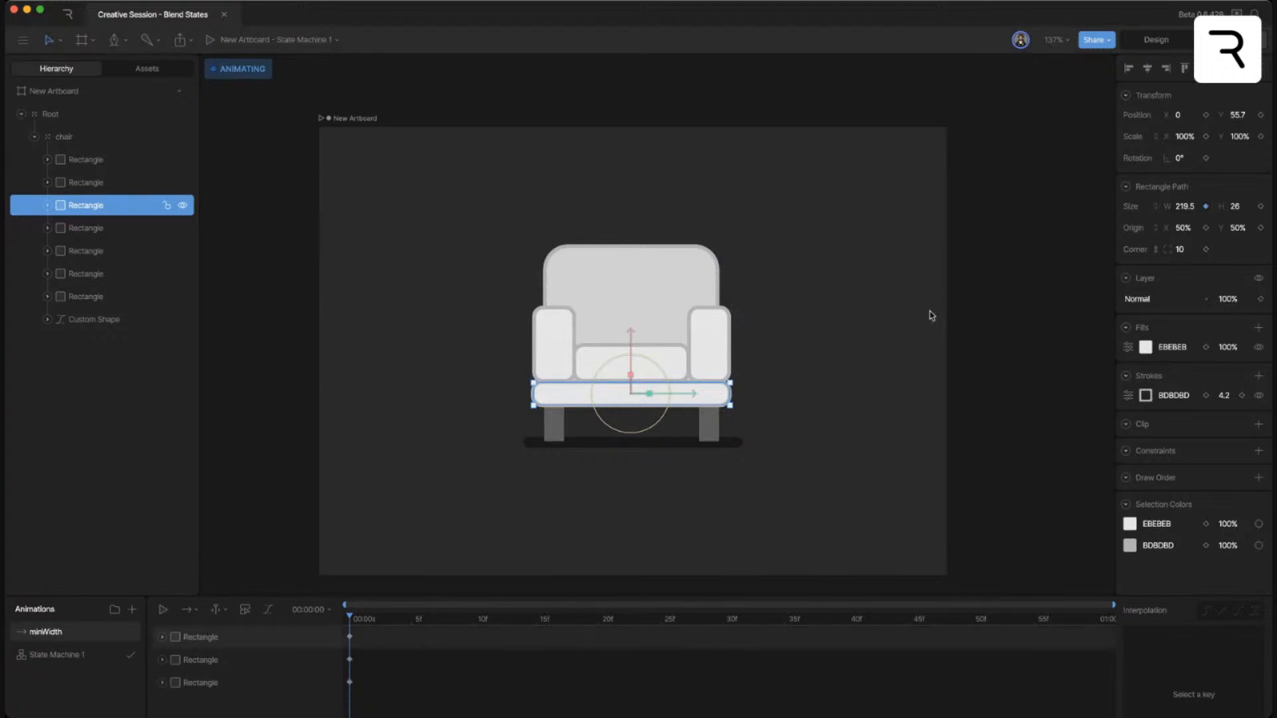
- Key the X position of both armrests and both legs together at frame 0 of minWidth
click(708, 346)
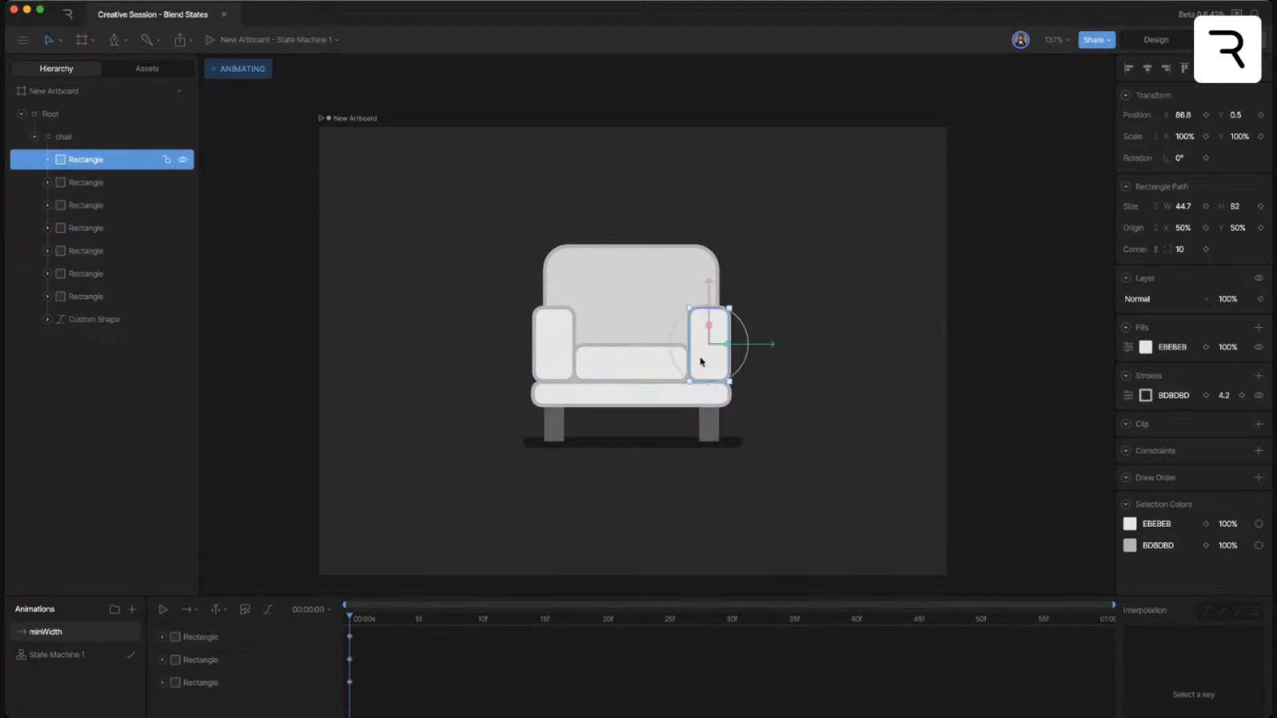
shift+click(557, 360)
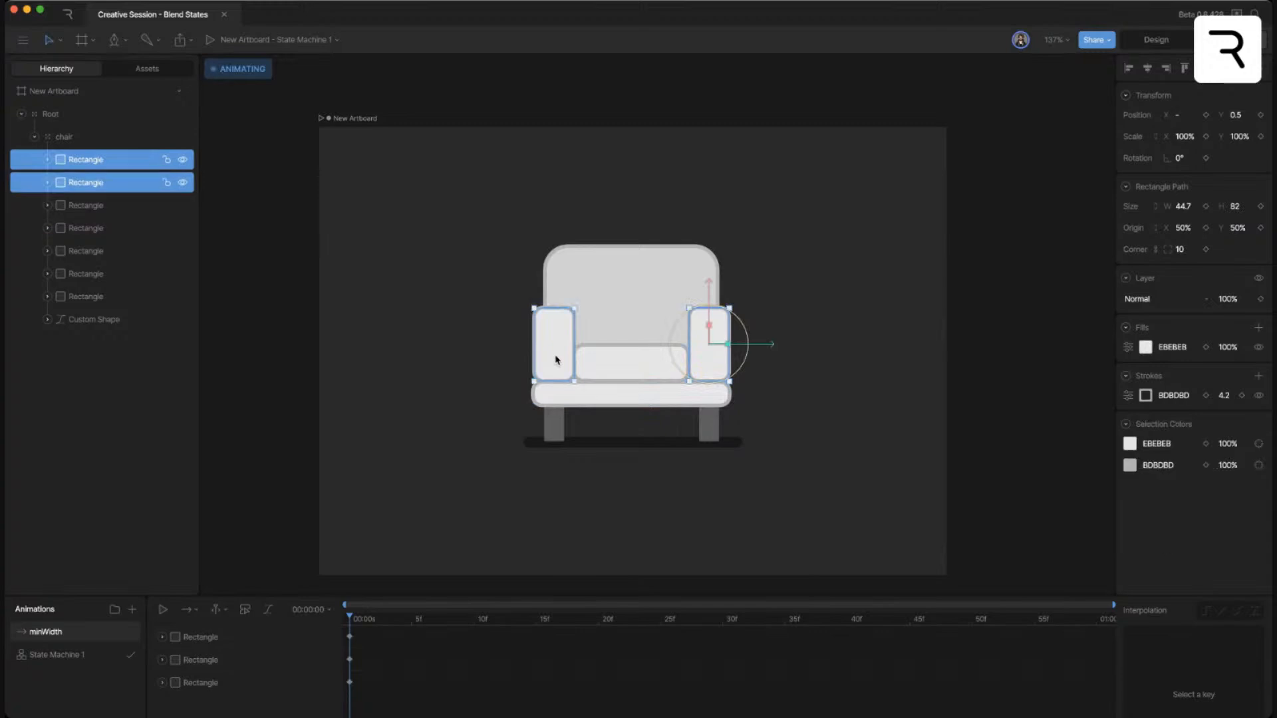
shift+click(709, 429)
shift+click(555, 432)
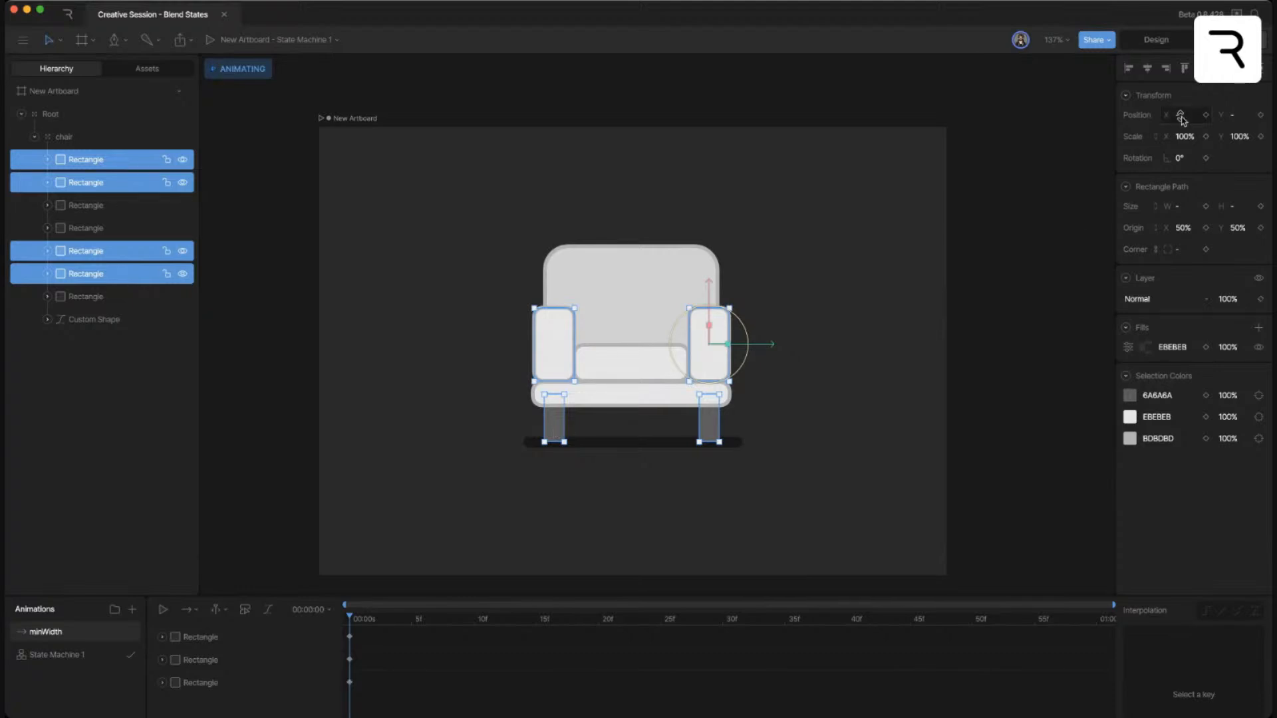
click(1205, 116)
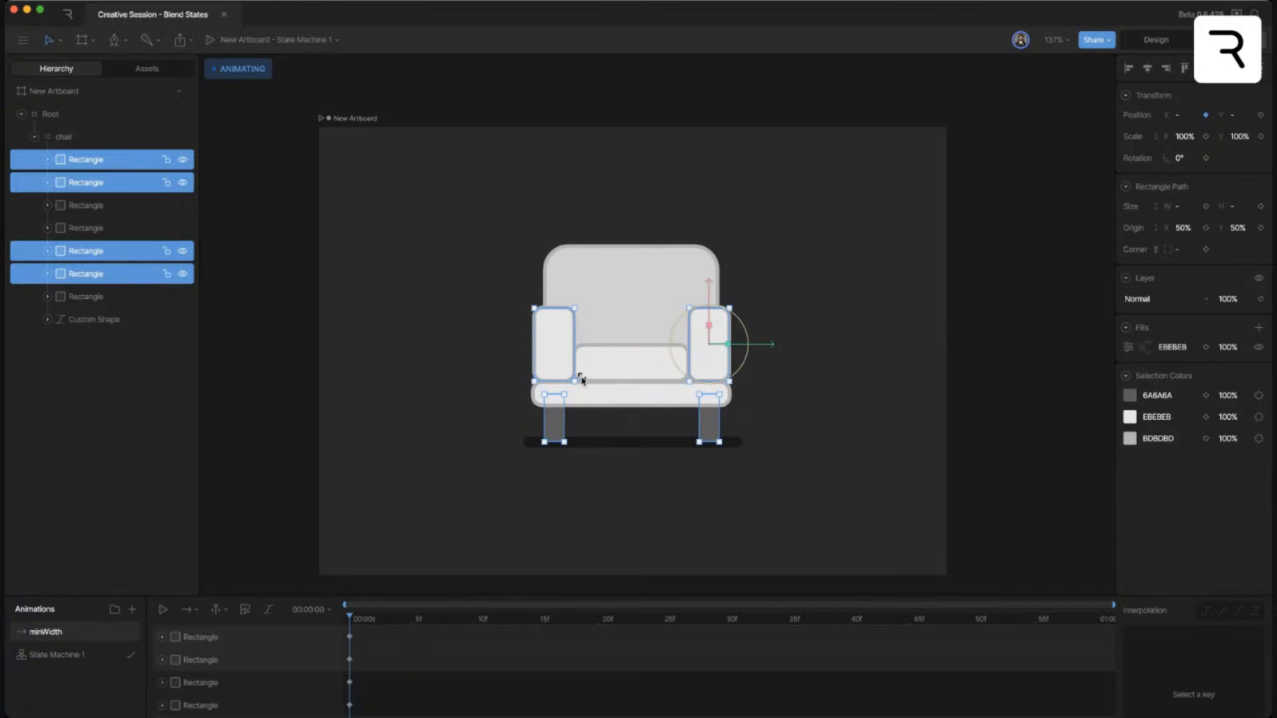
- Key the X position of both end vertices of the ground line's path at frame 0 of minWidth
click(629, 443)
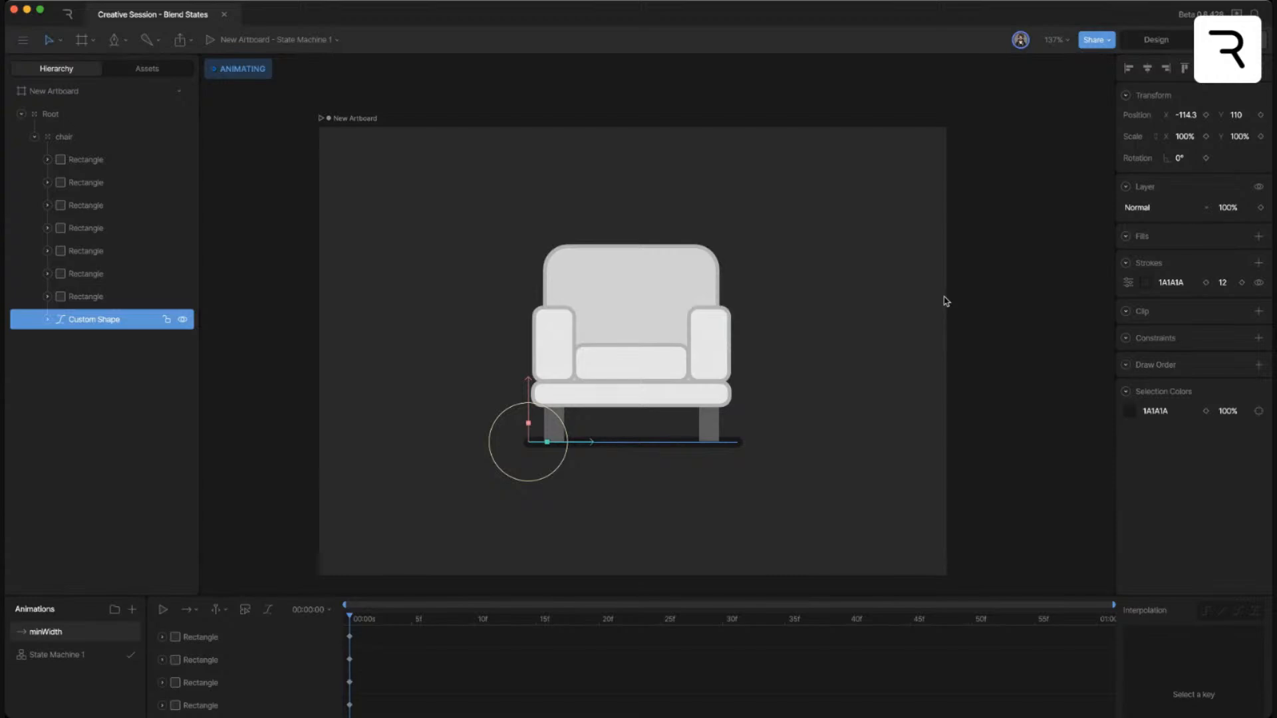
key(Return)
drag(830, 359, 498, 523)
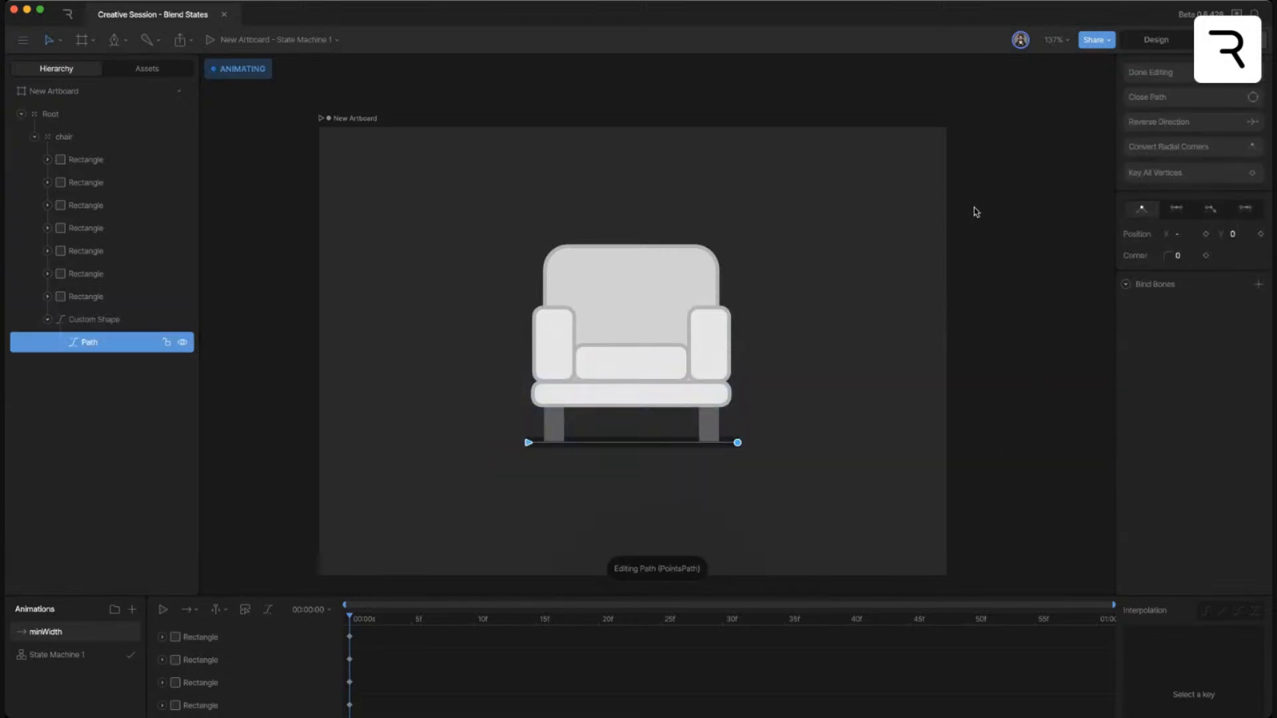
click(1206, 235)
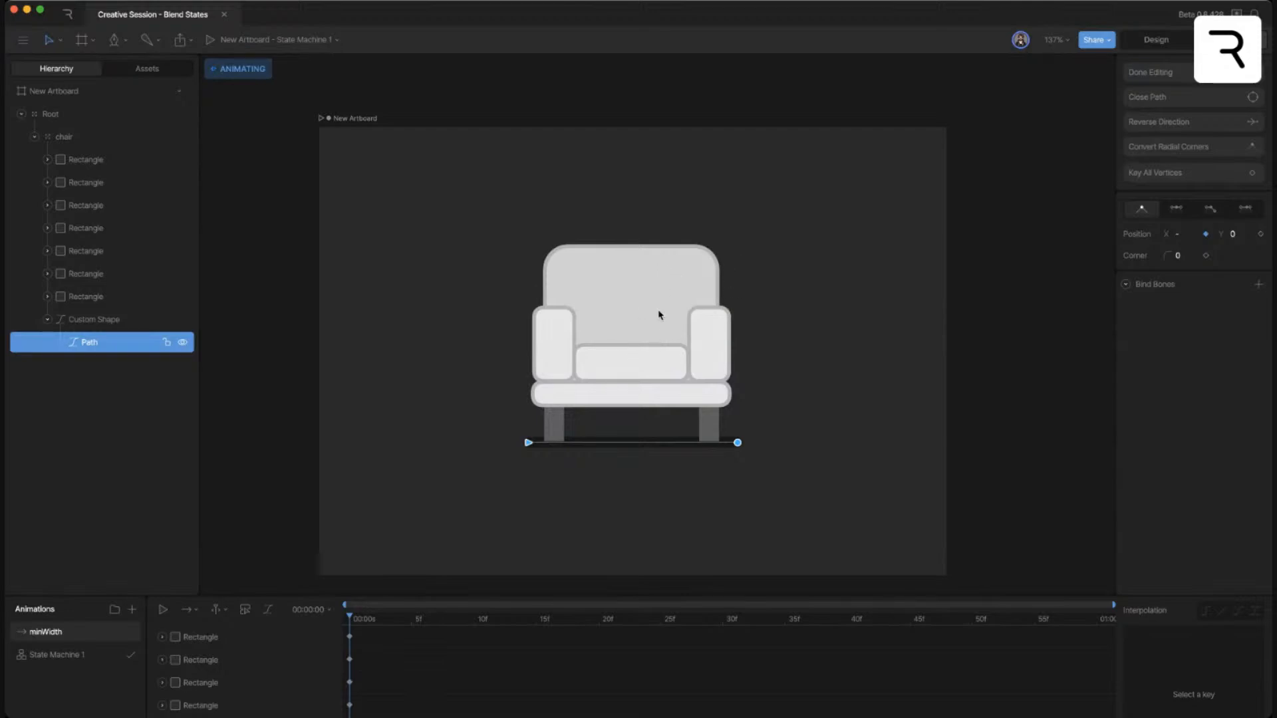
mouse_move(360, 617)
mouse_down()
mouse_move(387, 617)
mouse_move(340, 616)
mouse_up()
- Duplicate the minWidth timeline and rename the copy as maxWidth
right_click(77, 635)
click(100, 628)
double_click(58, 632)
text(maxWidth)
click(649, 311)
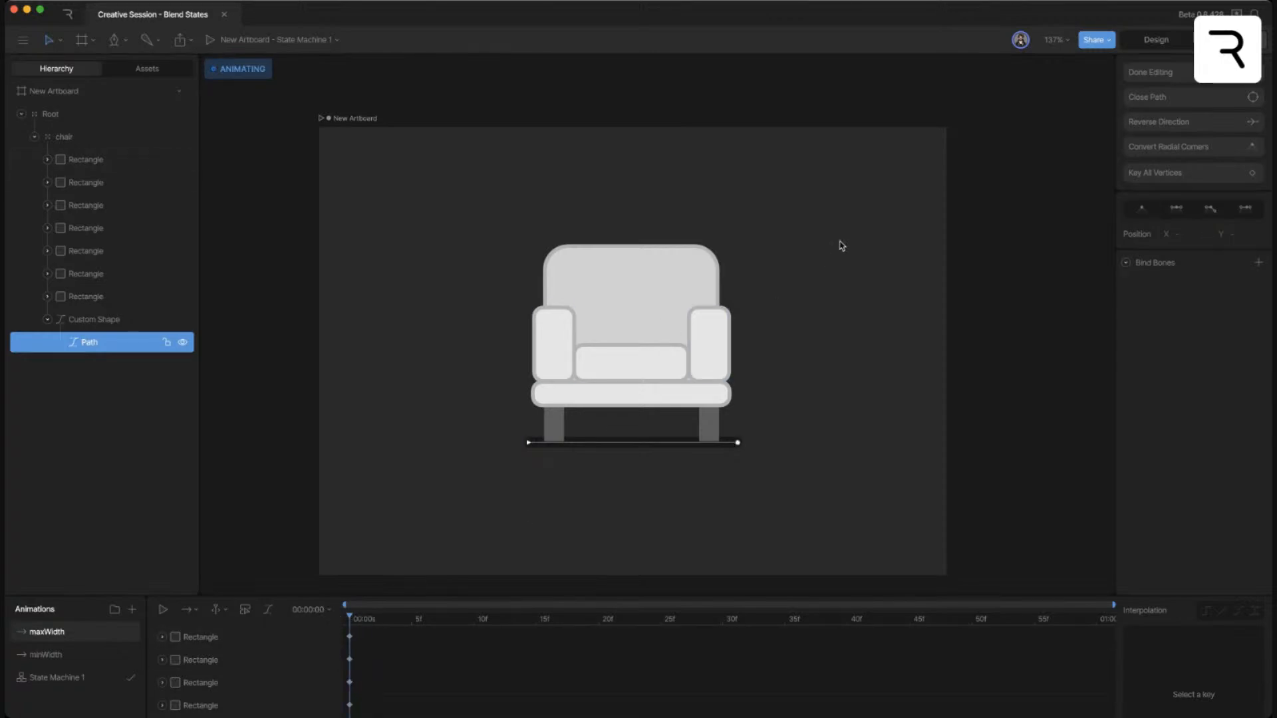
- Finish editing the ground line's path and widen the backrest to 412.9 at frame 0 of maxWidth
click(1187, 77)
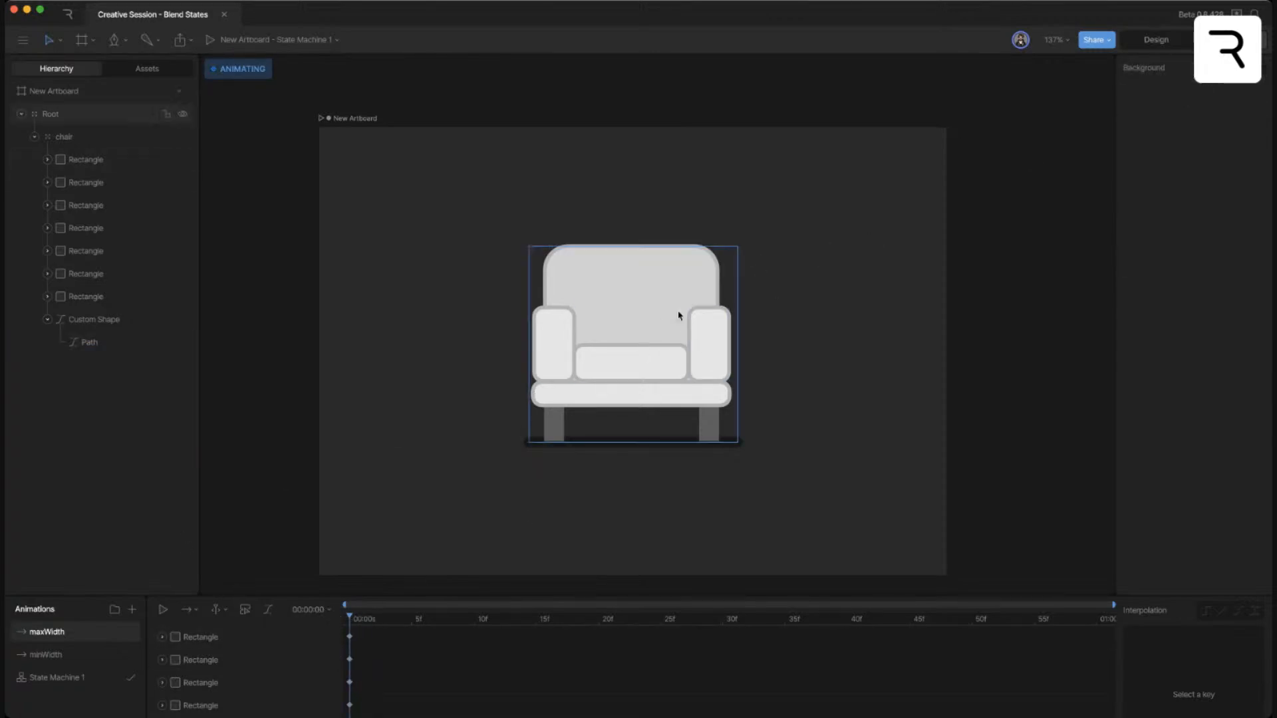
click(643, 290)
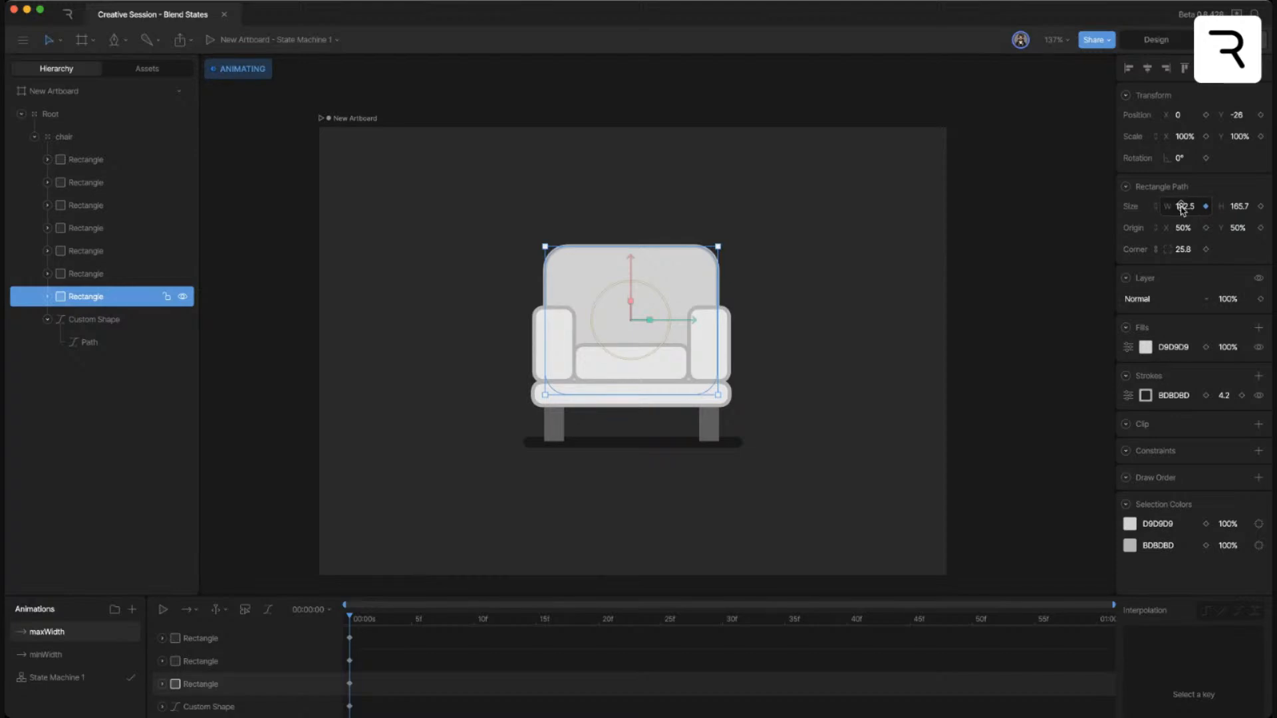
drag(1183, 208, 1170, 65)
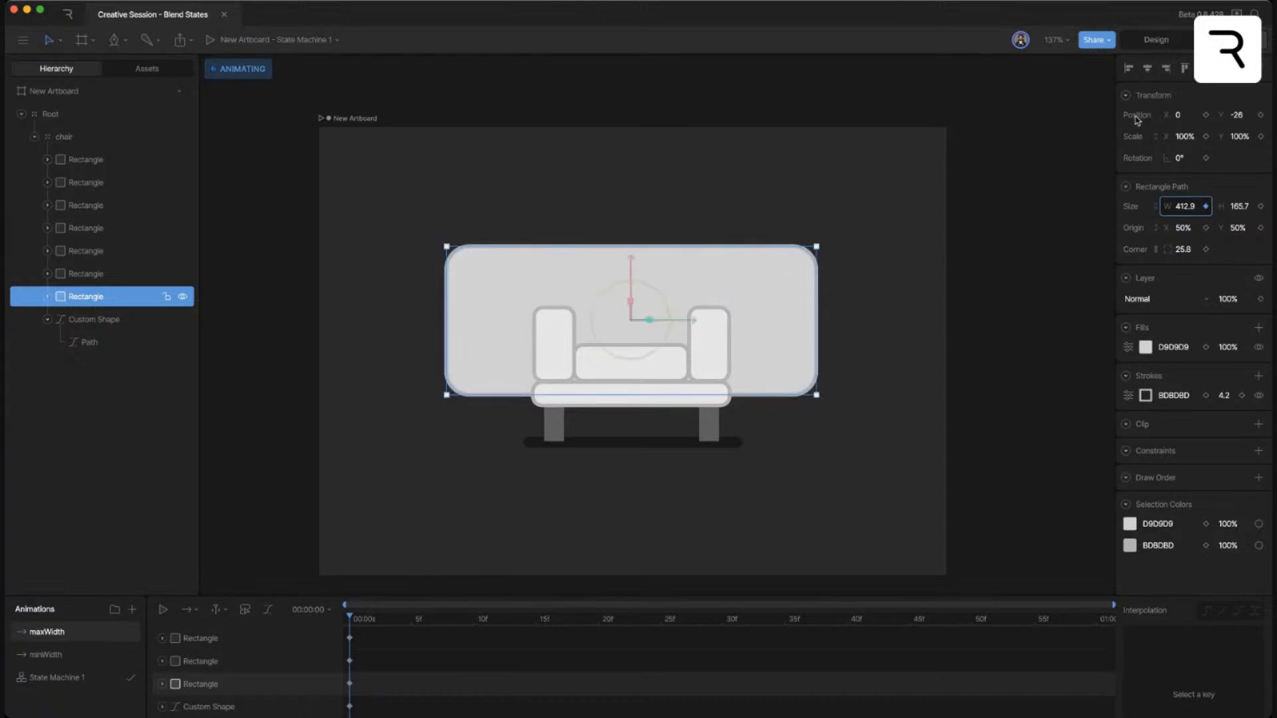
- Move the right armrest to X 205 and the left armrest to X -205.7 at frame 0 of maxWidth
click(867, 330)
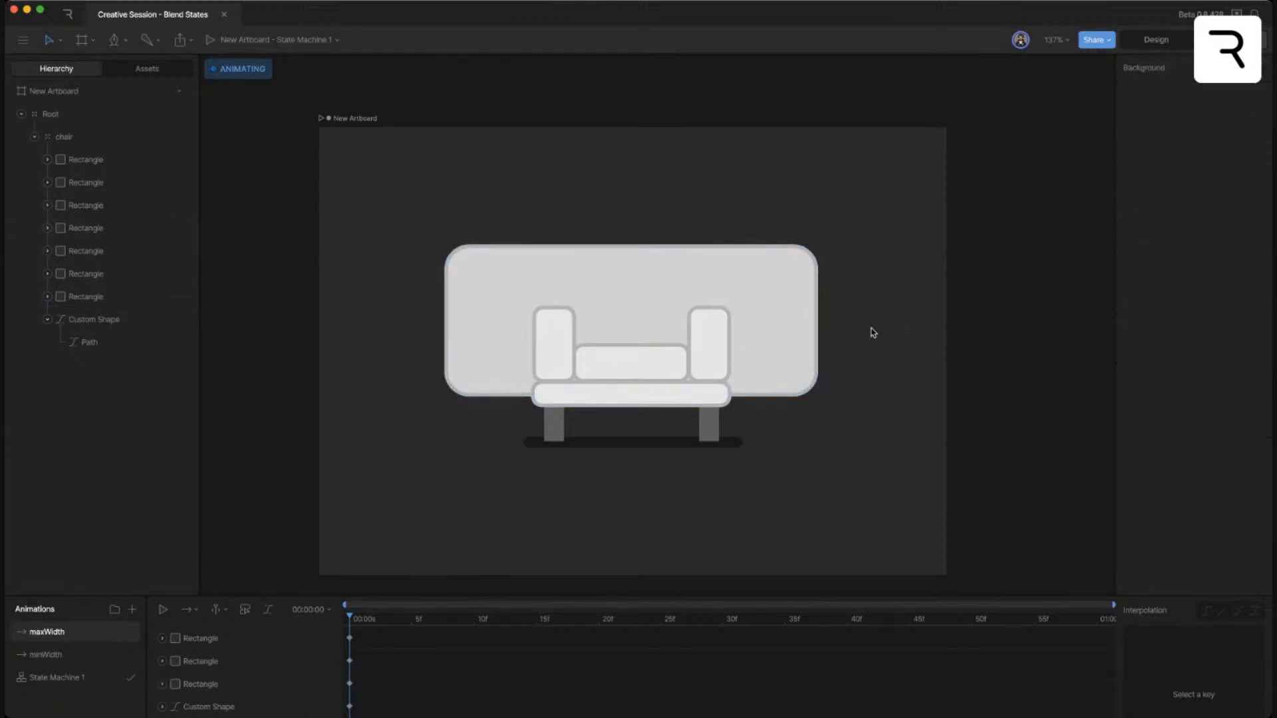
click(718, 356)
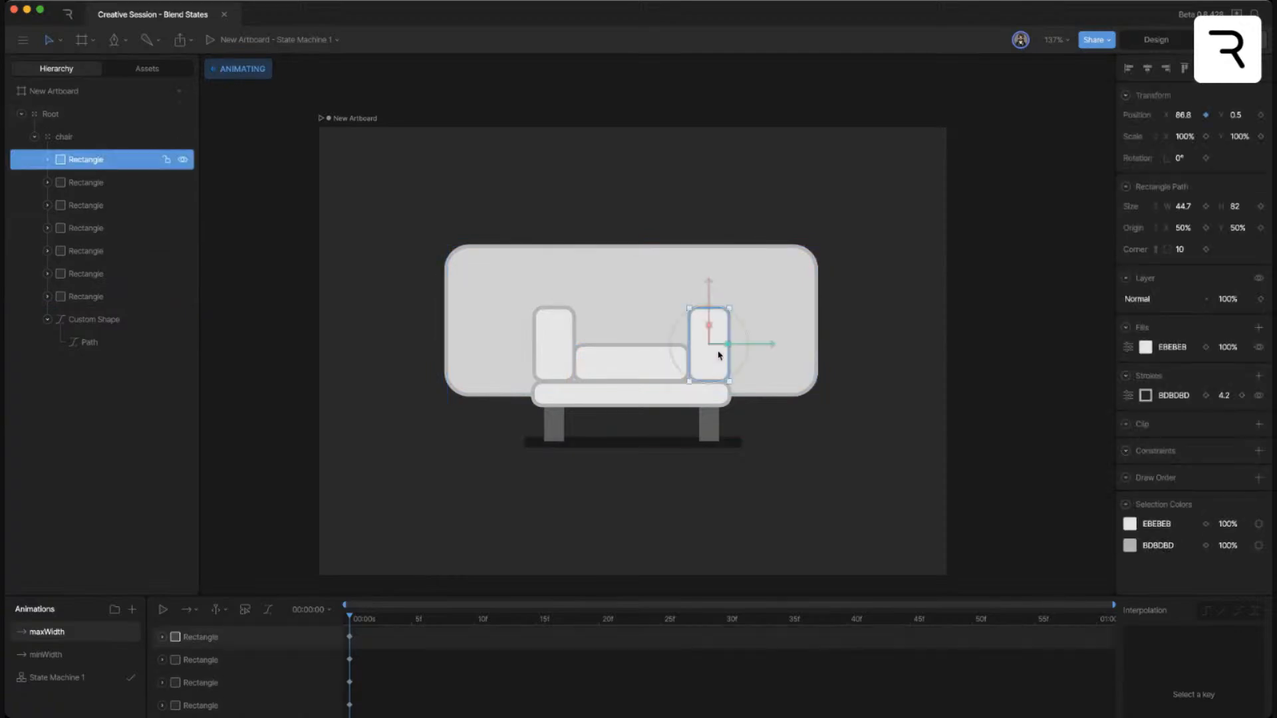
drag(1187, 116, 1190, 37)
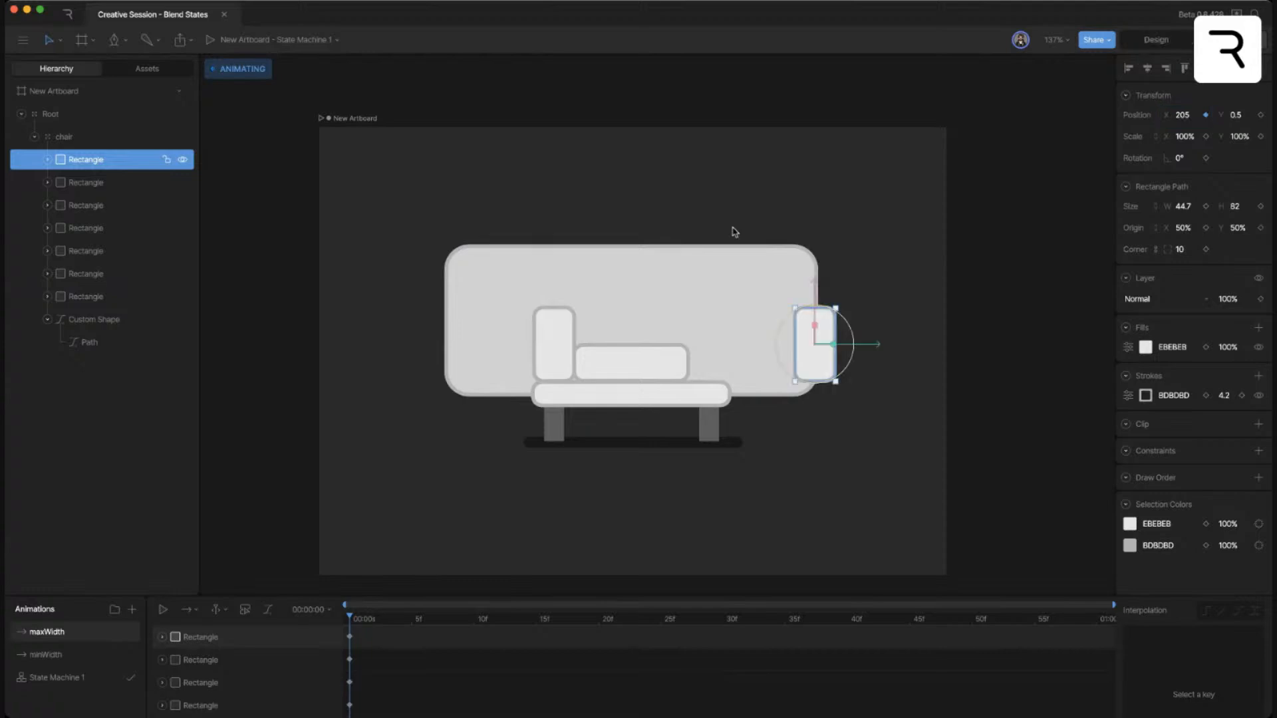
click(553, 350)
drag(1176, 118, 1166, 197)
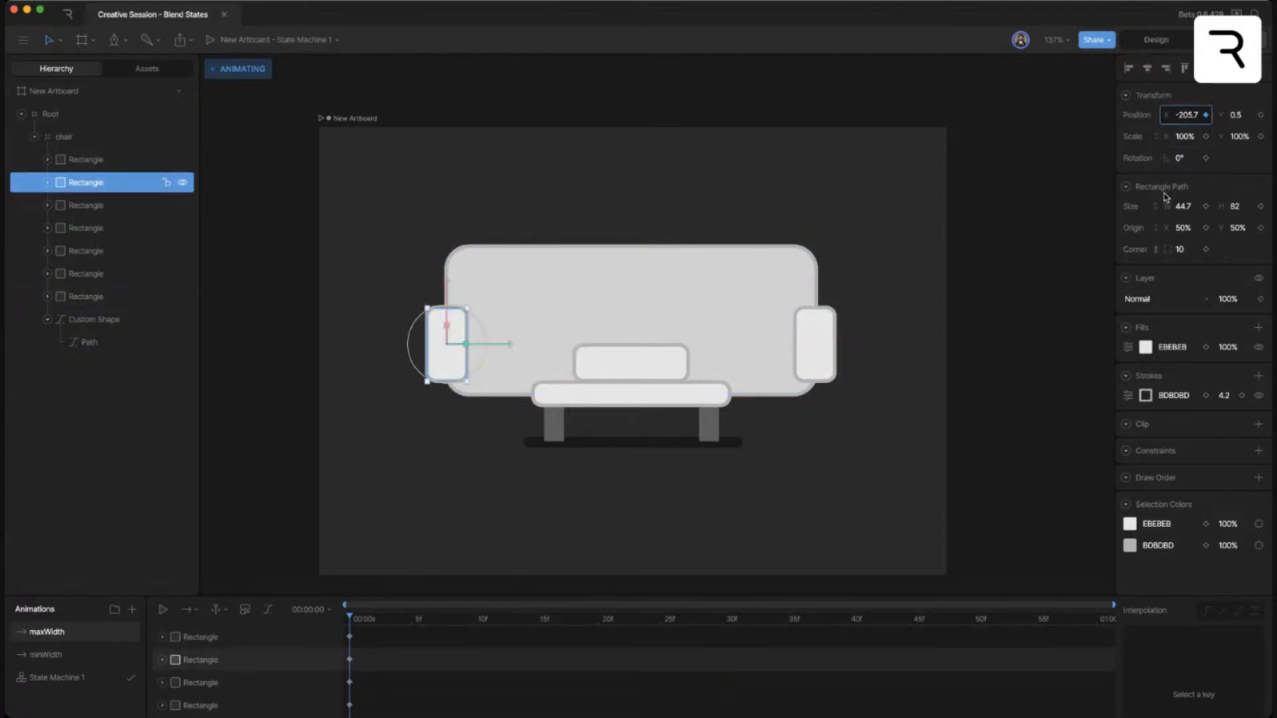
- Widen the seat cushion and seat base together until they span the spread armrests at frame 0 of maxWidth
click(653, 380)
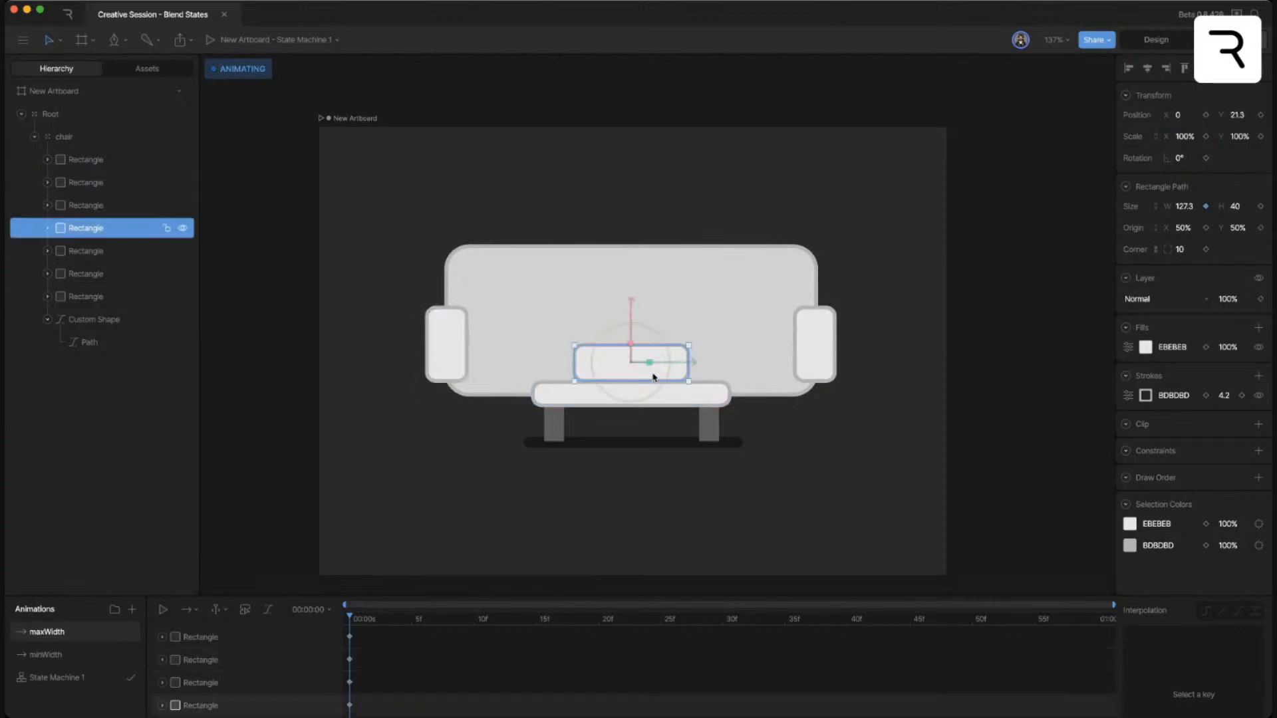
shift+click(689, 397)
drag(1174, 208, 1188, 57)
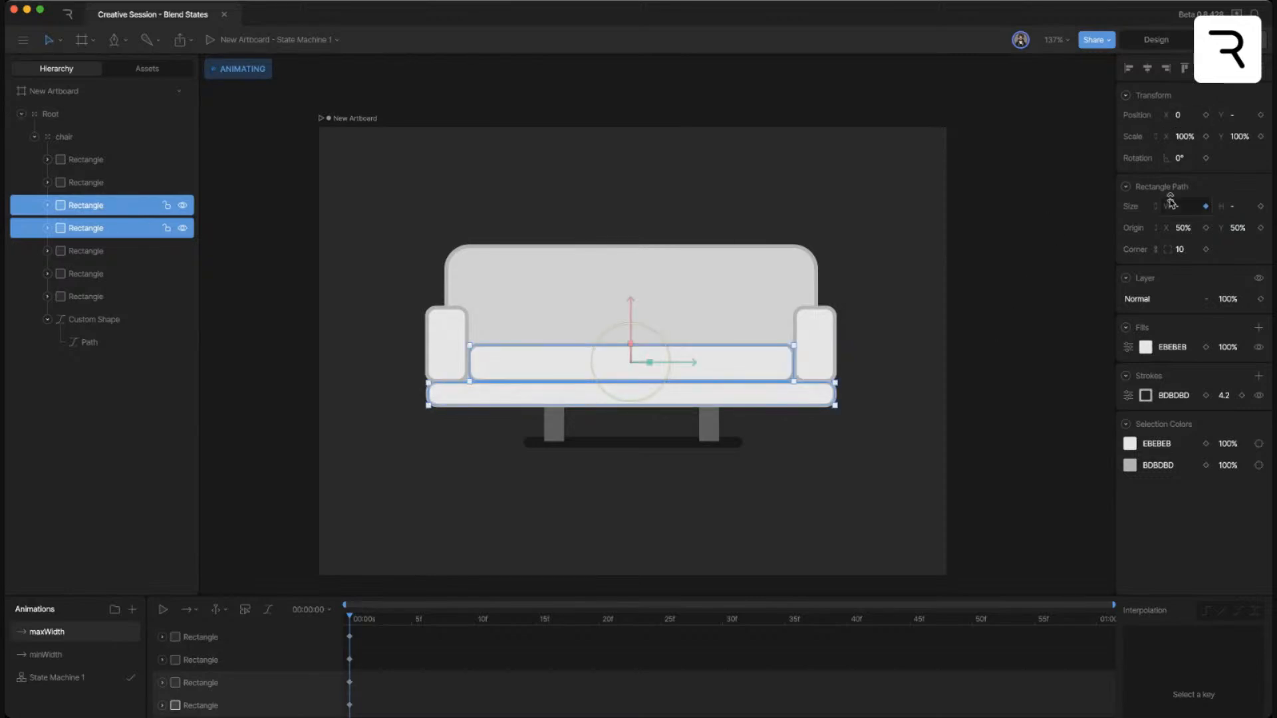
click(993, 340)
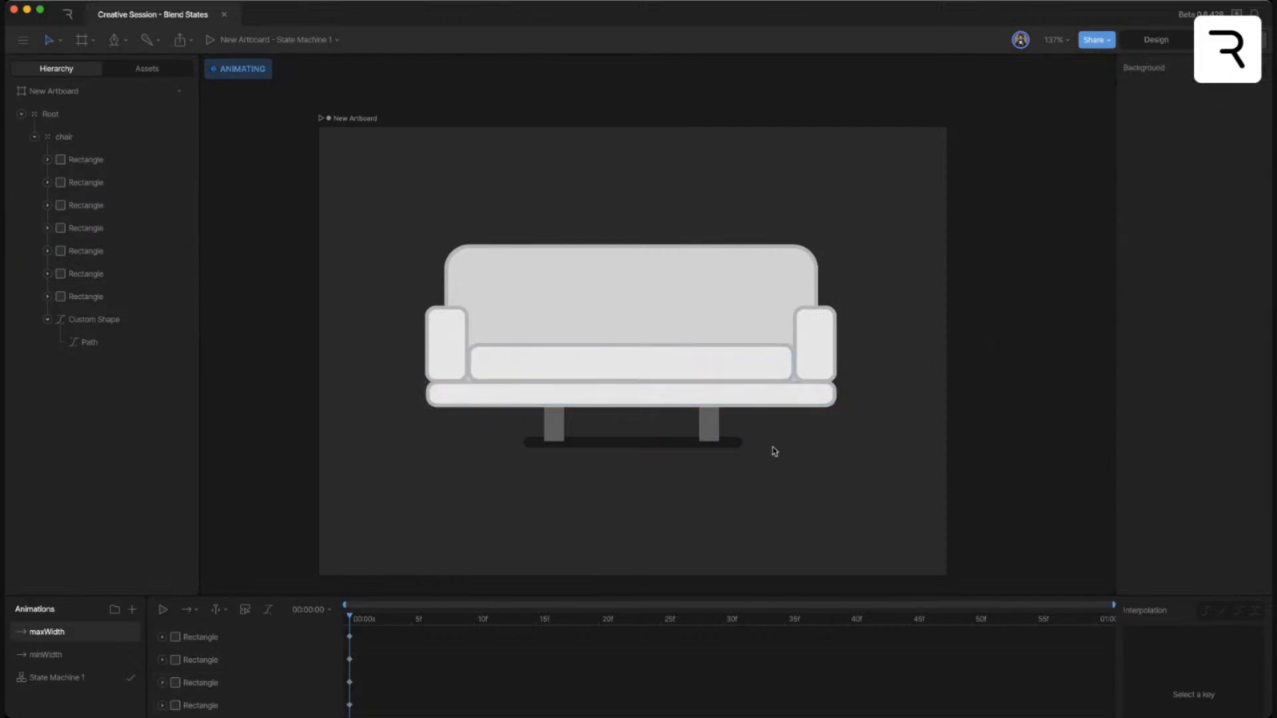
- Move the right leg to X 182.2 and the left leg to X -181.2 at frame 0 of maxWidth
click(708, 419)
drag(1194, 126, 1192, 55)
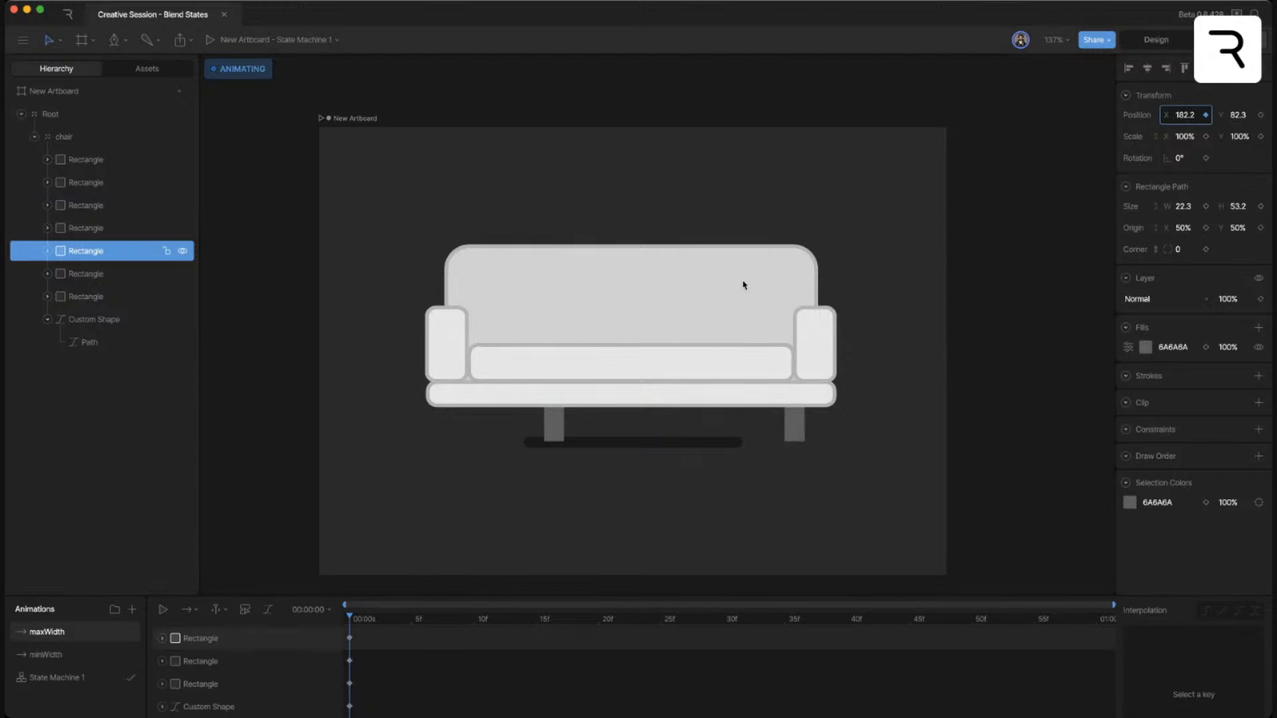
click(548, 431)
drag(1183, 114, 1176, 187)
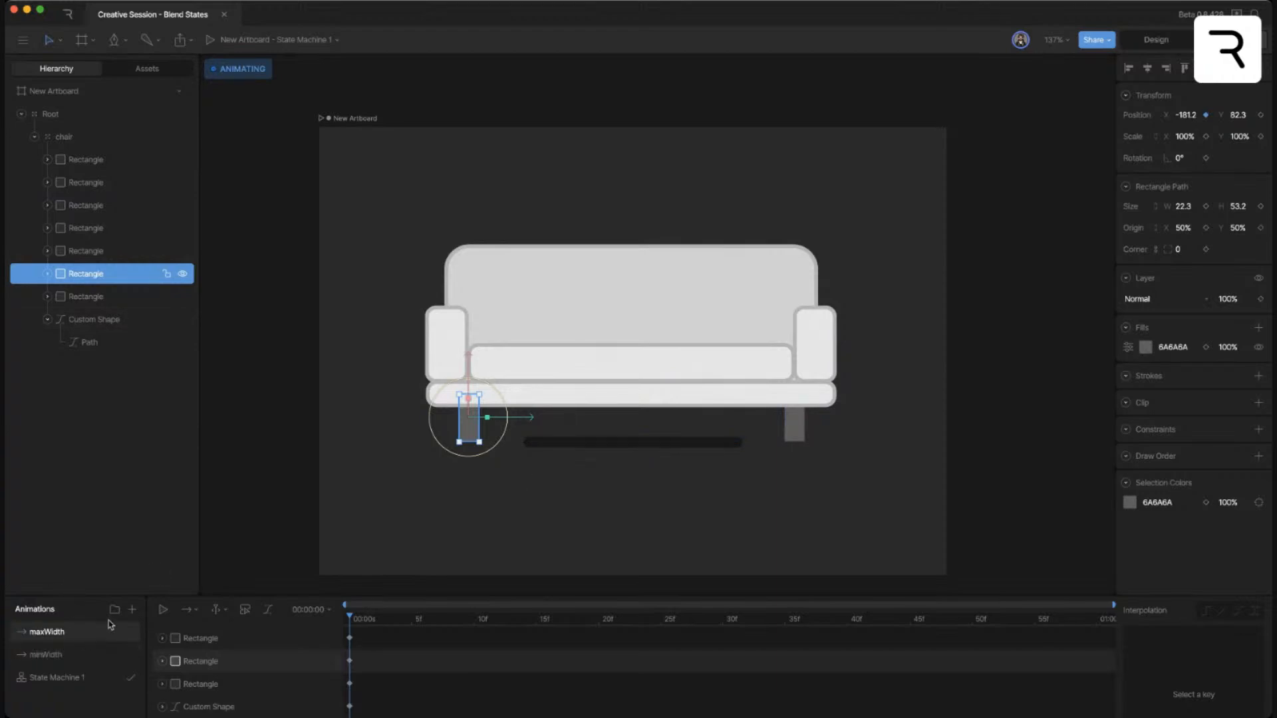
click(671, 478)
- Lengthen the ground line's path by setting its right vertex to X 340.9 and moving its left vertex outward to match, and finish editing
scroll(661, 456, up, 1)
click(658, 445)
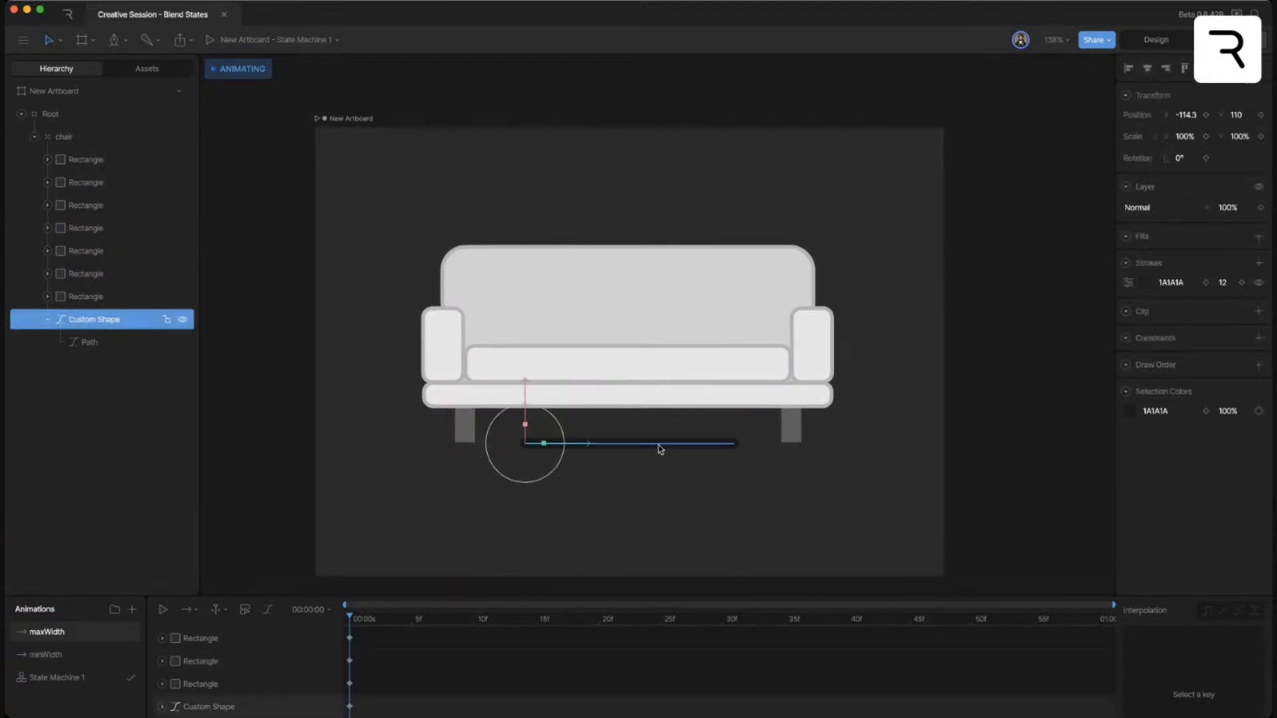
double_click(660, 449)
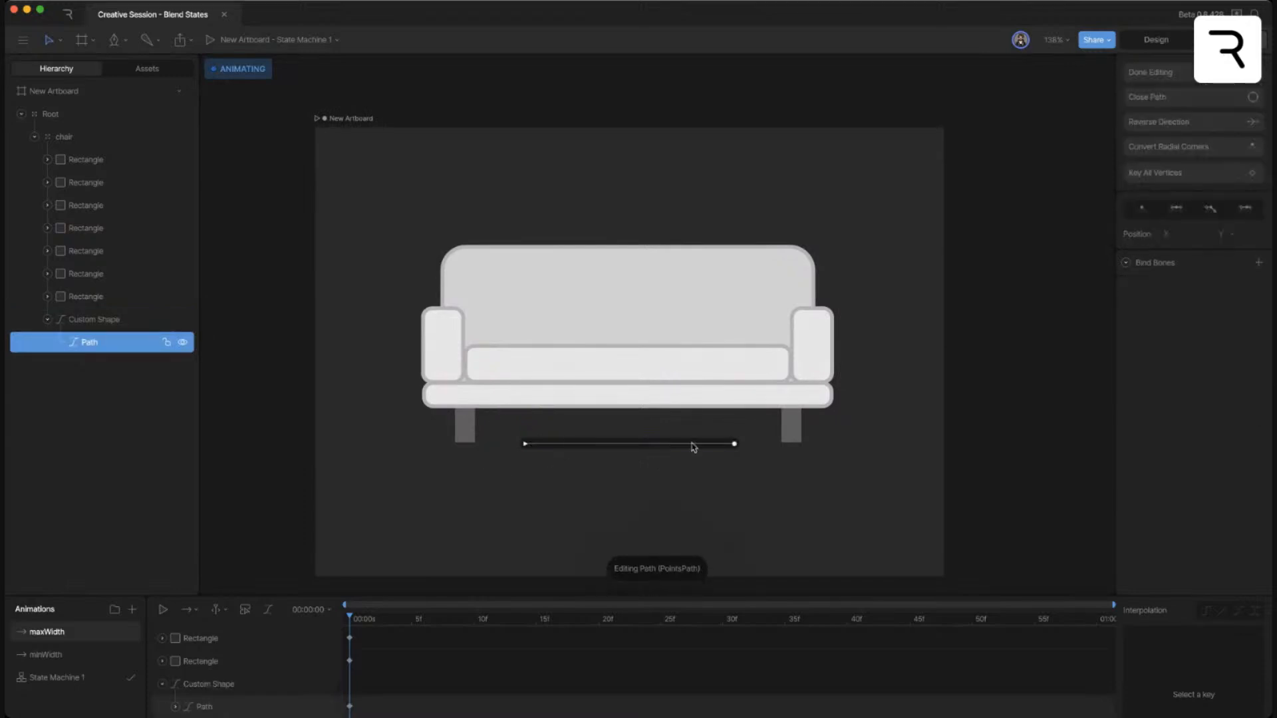
click(734, 444)
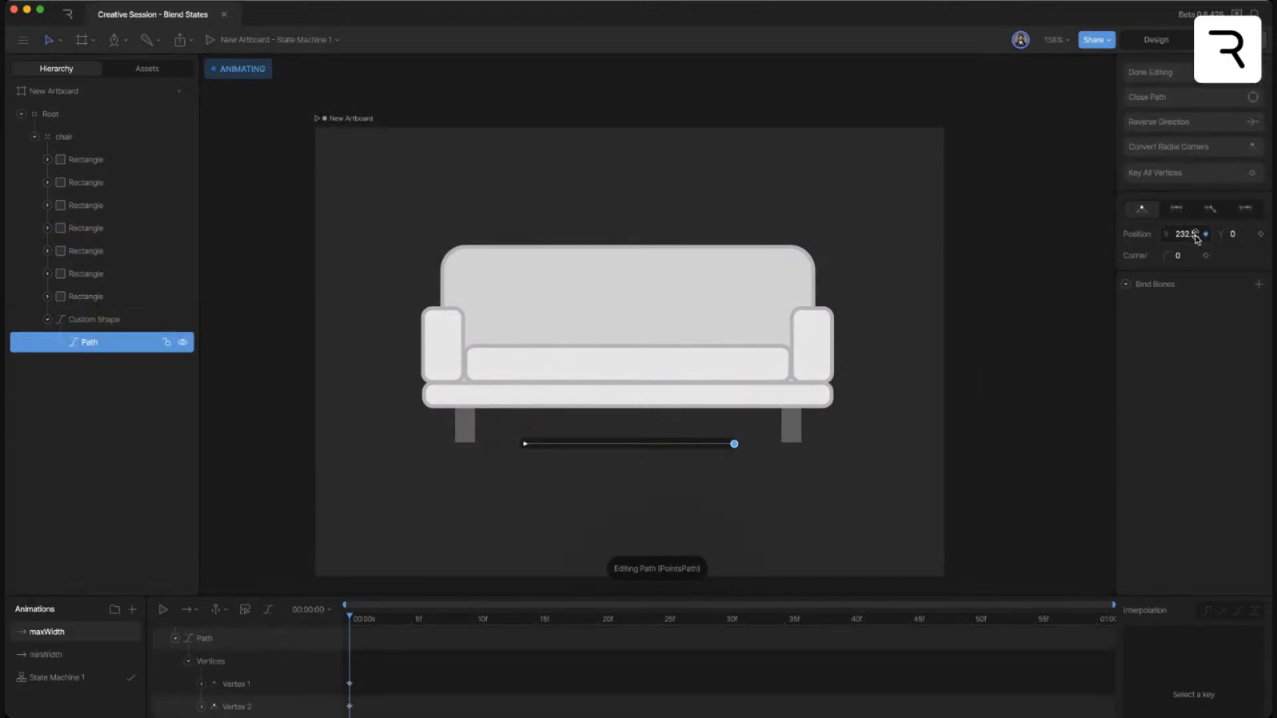
drag(1188, 234, 1190, 165)
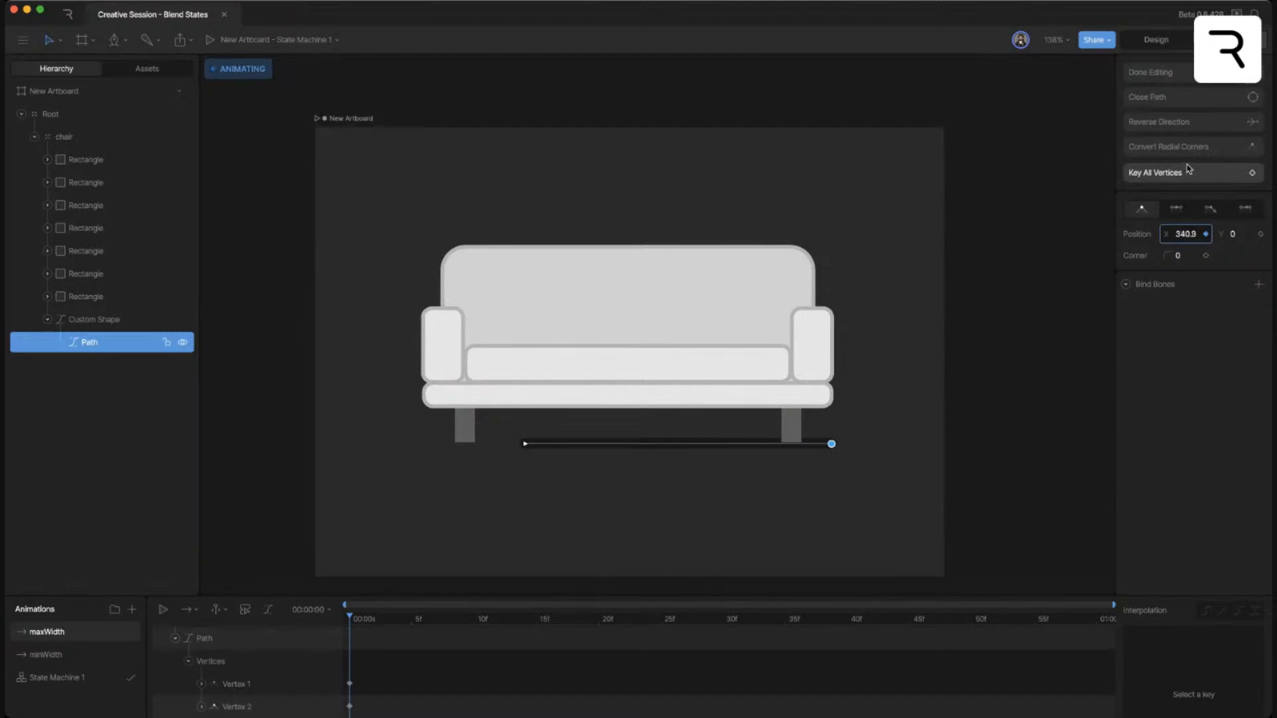
drag(564, 424, 508, 475)
drag(1168, 234, 1161, 318)
click(1160, 72)
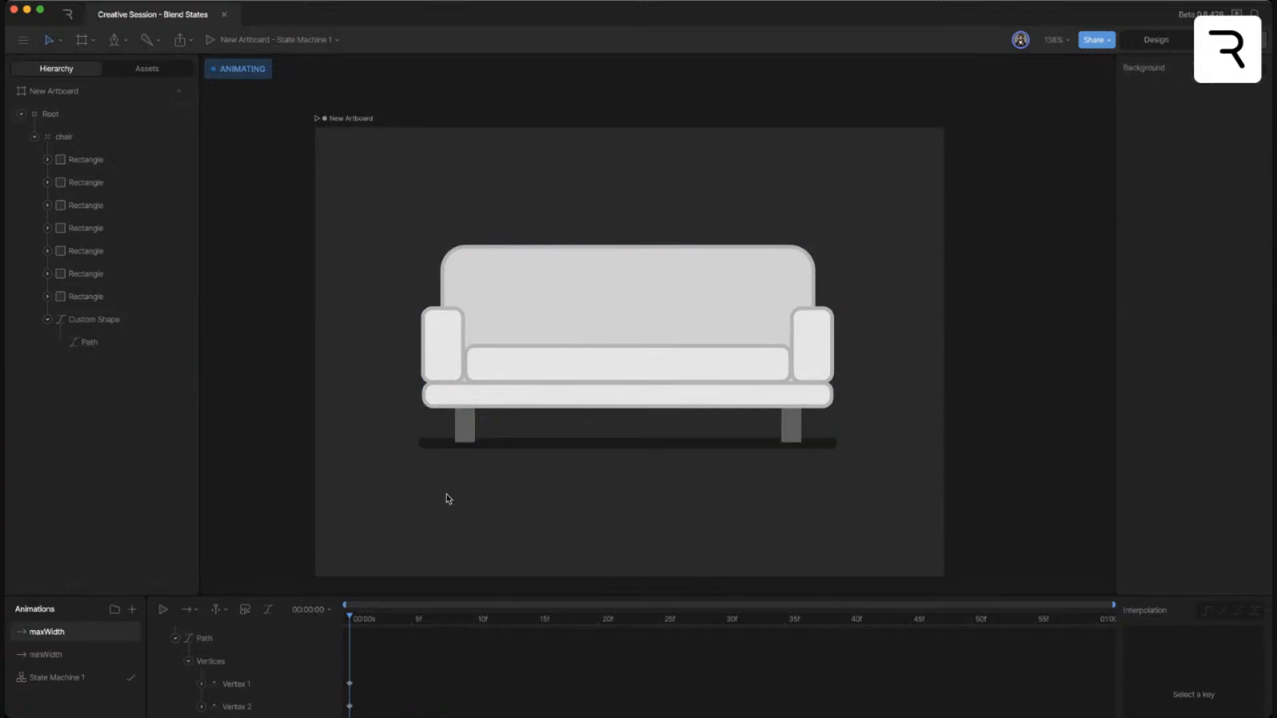
- Compare the chair's shape in the minWidth and maxWidth timelines
drag(505, 507, 520, 497)
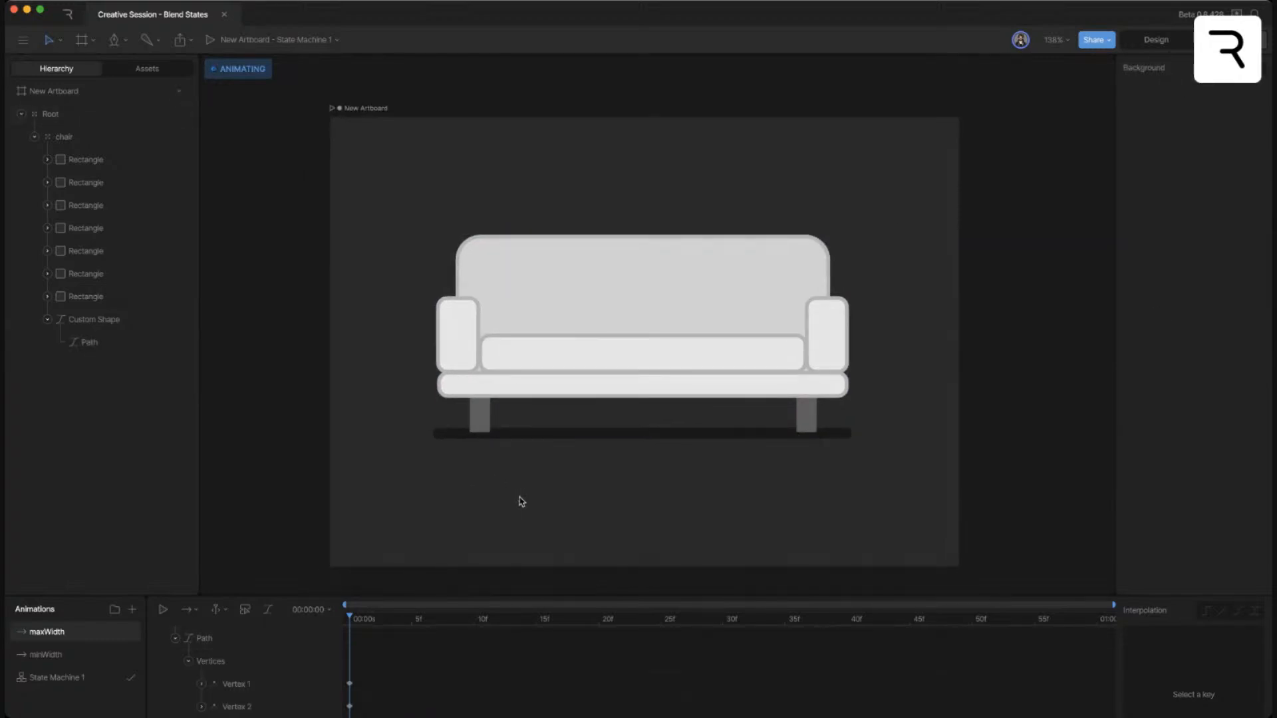
scroll(518, 501, down, 3)
scroll(519, 501, up, 3)
click(94, 657)
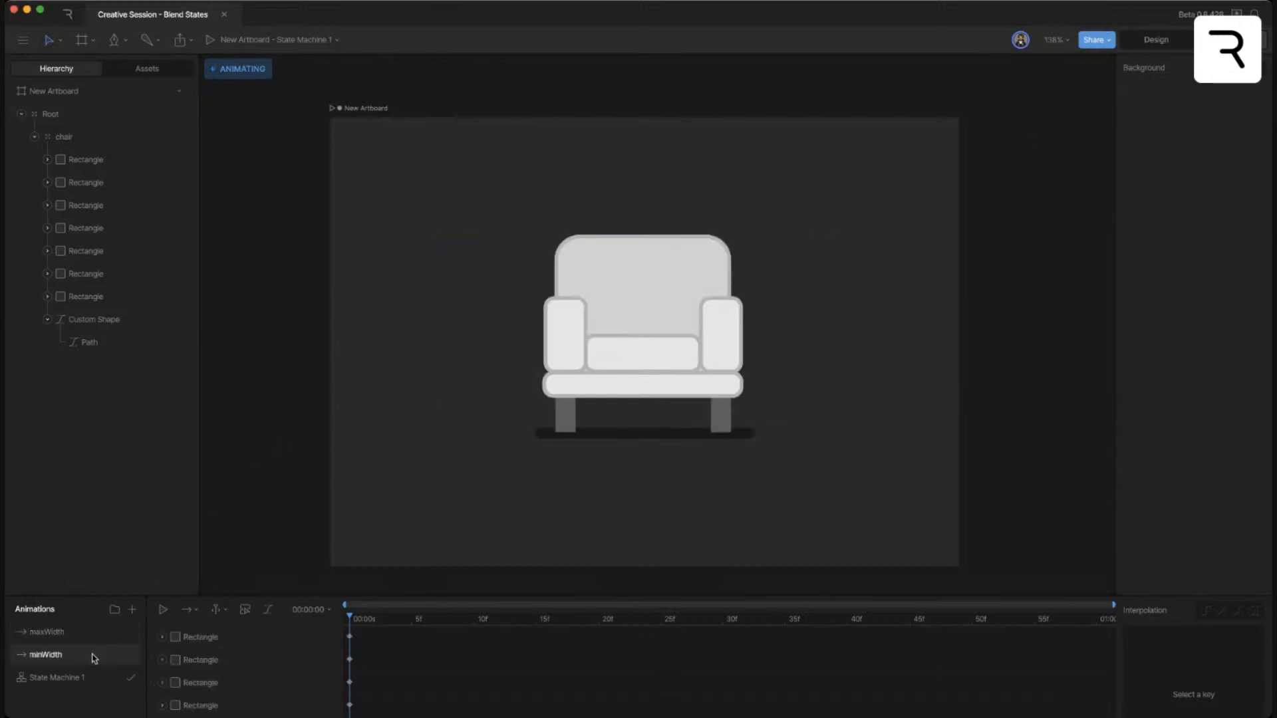
click(87, 640)
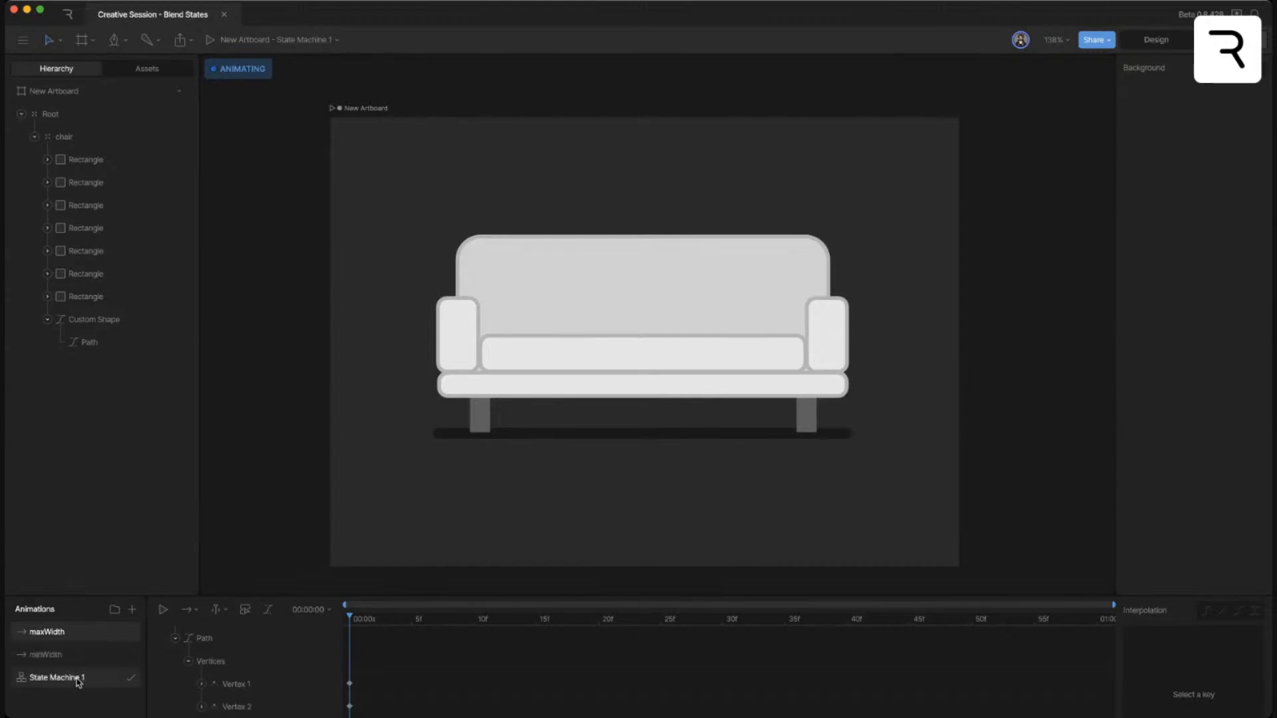
- Place minWidth as a state below Entry in State Machine 1 and convert it to an additive blend state
click(78, 679)
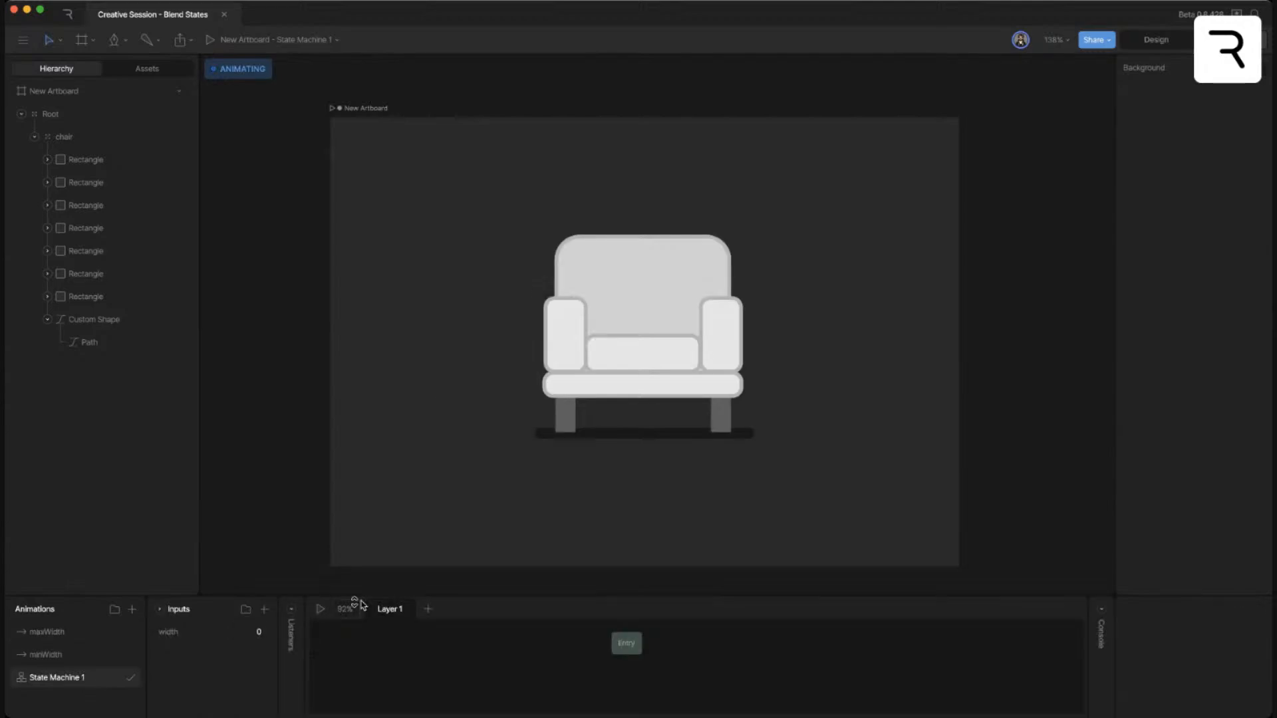
drag(399, 595, 399, 576)
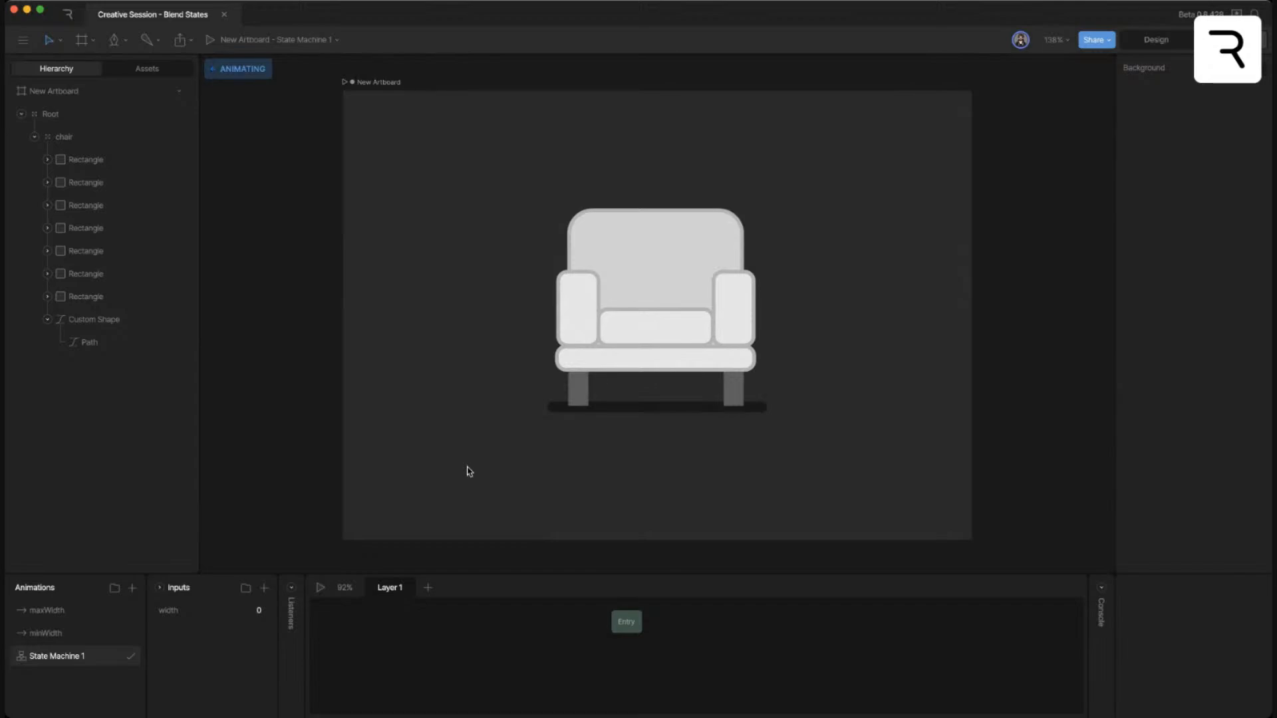
drag(627, 626, 611, 632)
drag(64, 635, 613, 694)
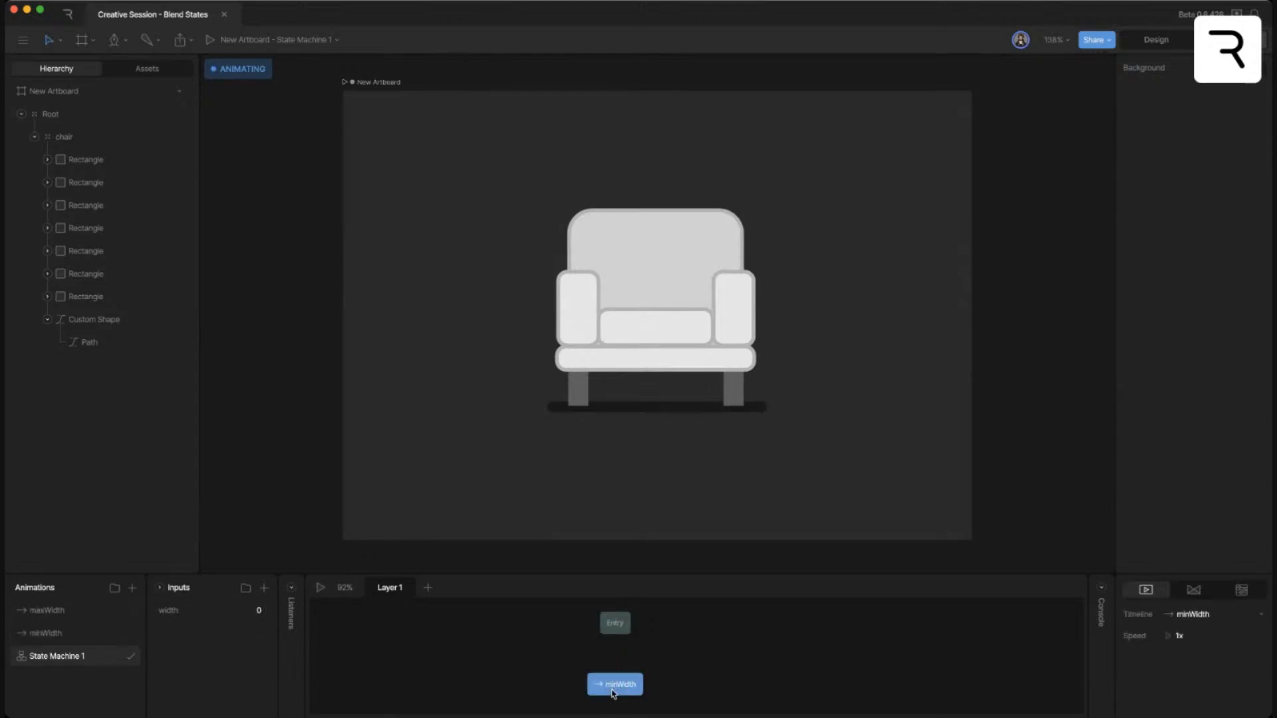
click(1240, 592)
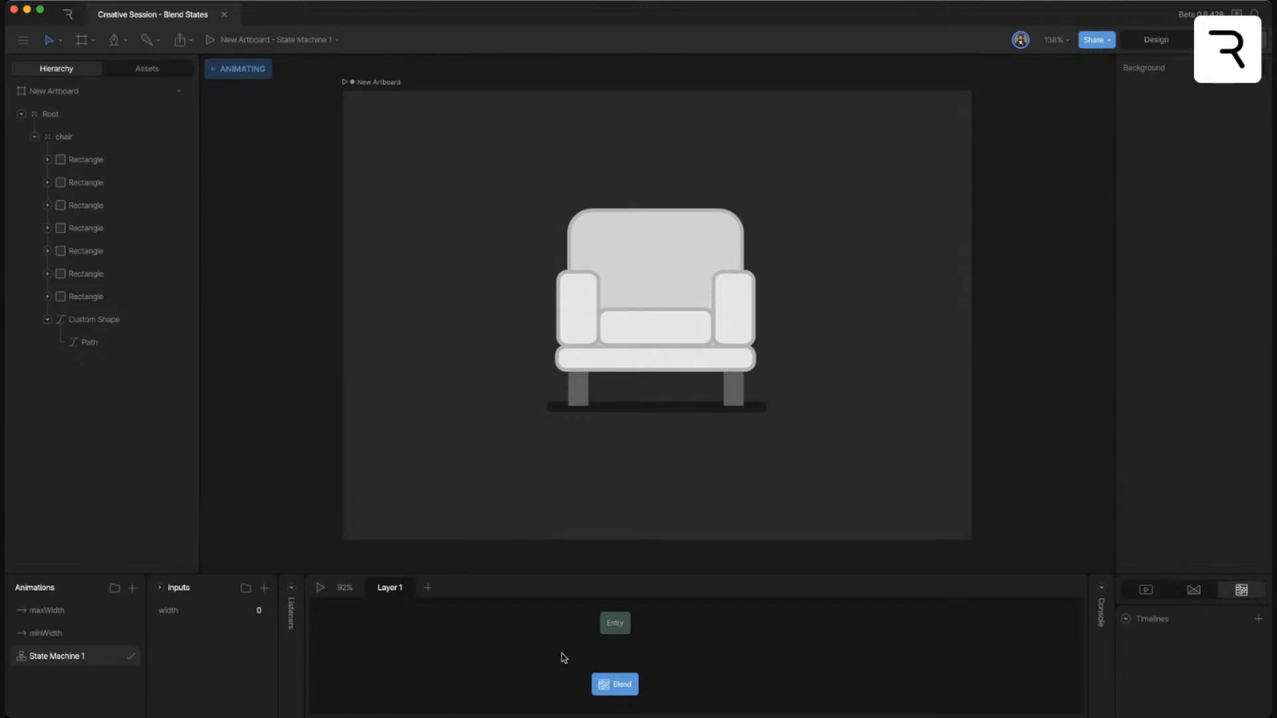
- Add the minWidth timeline to the blend state, mixed by value at 100
click(1258, 619)
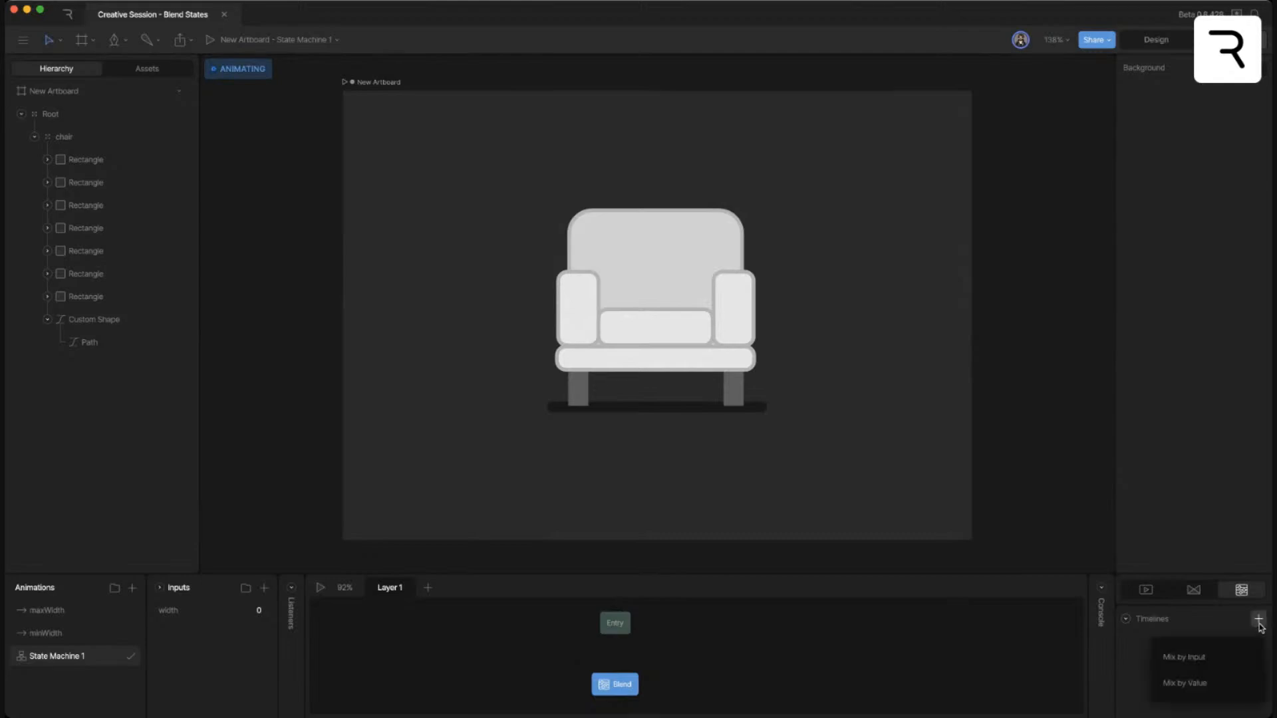
click(1198, 683)
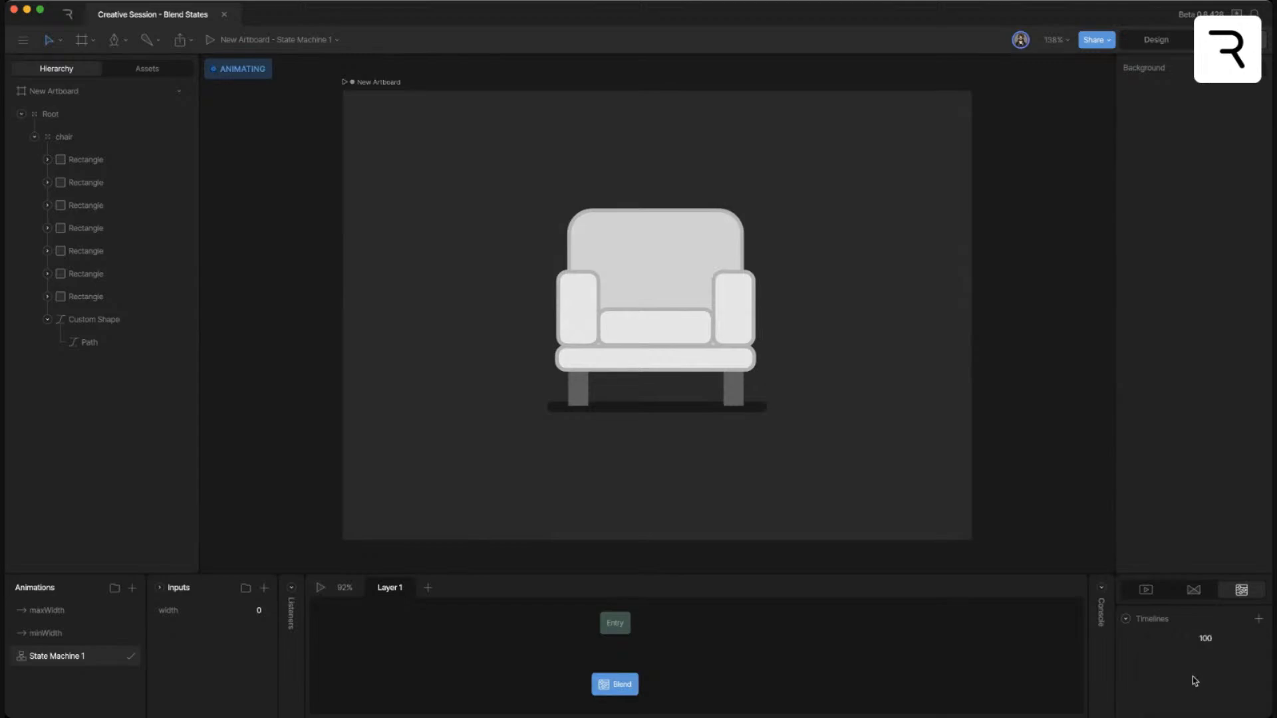
click(1163, 640)
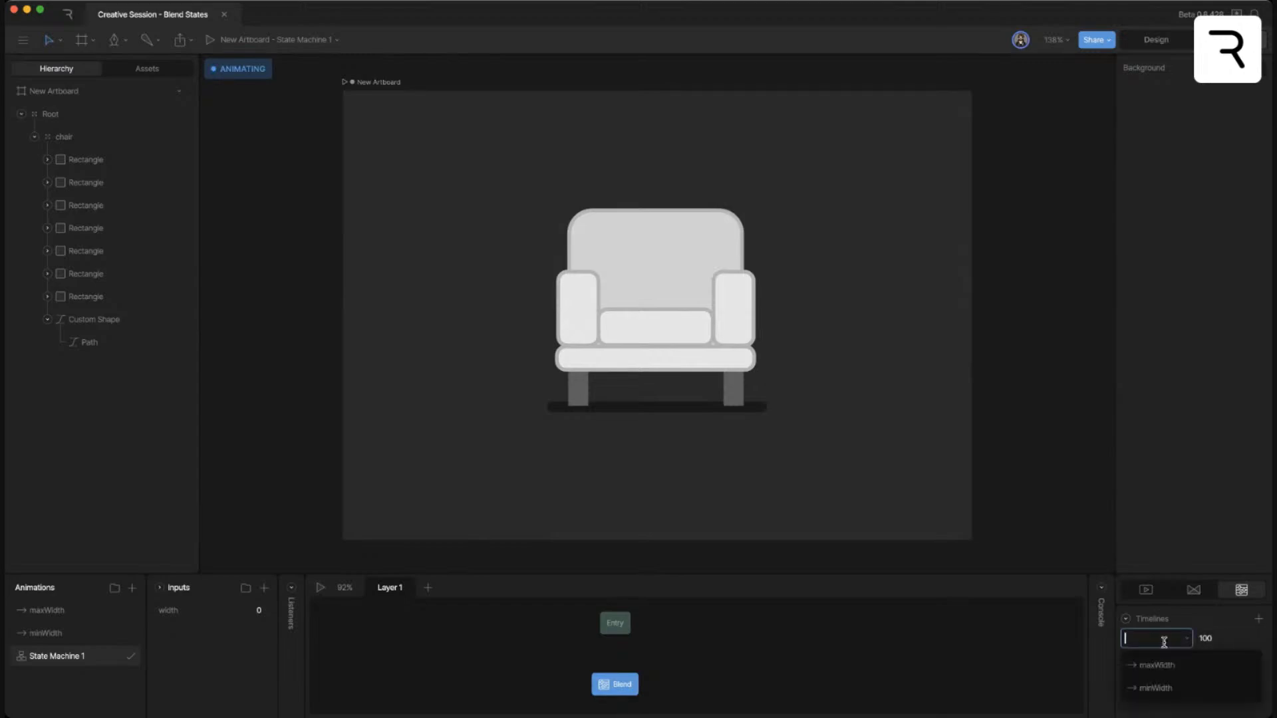
click(1171, 686)
click(1212, 639)
click(1220, 673)
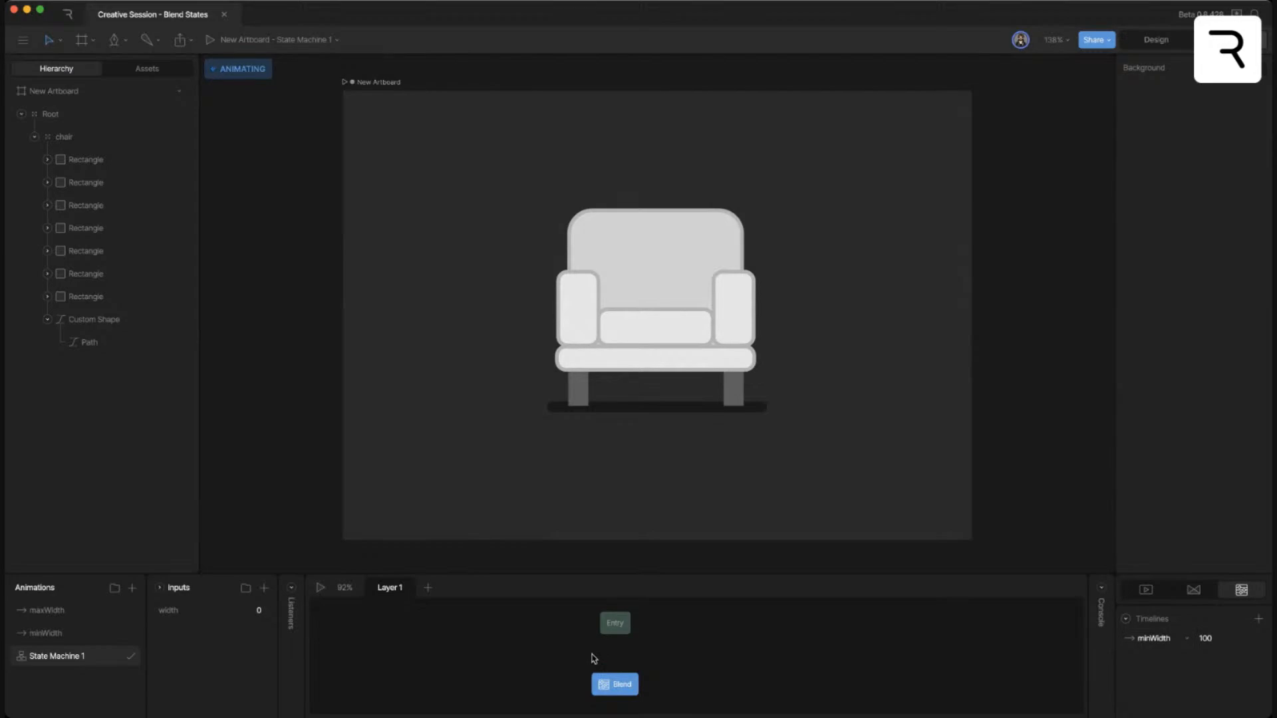
- Add the maxWidth timeline to the blend state, mixed by the width input
click(1258, 619)
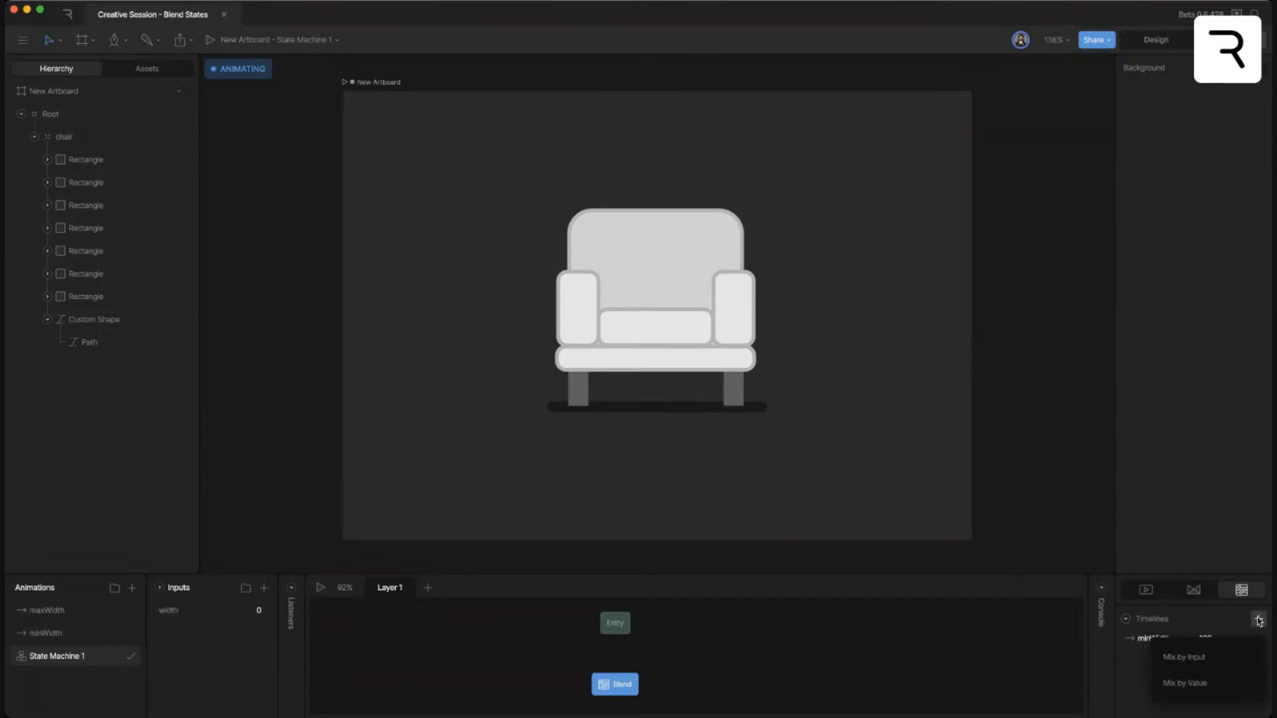
click(1203, 658)
click(1163, 640)
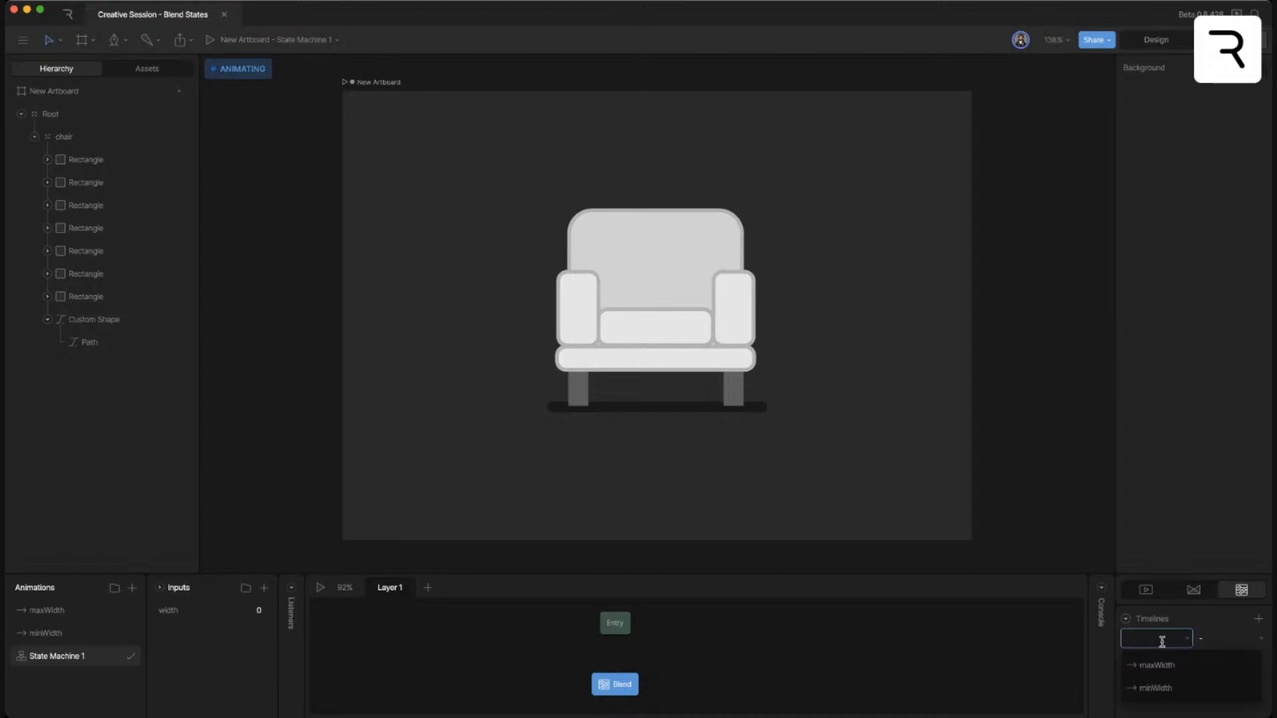
click(1157, 665)
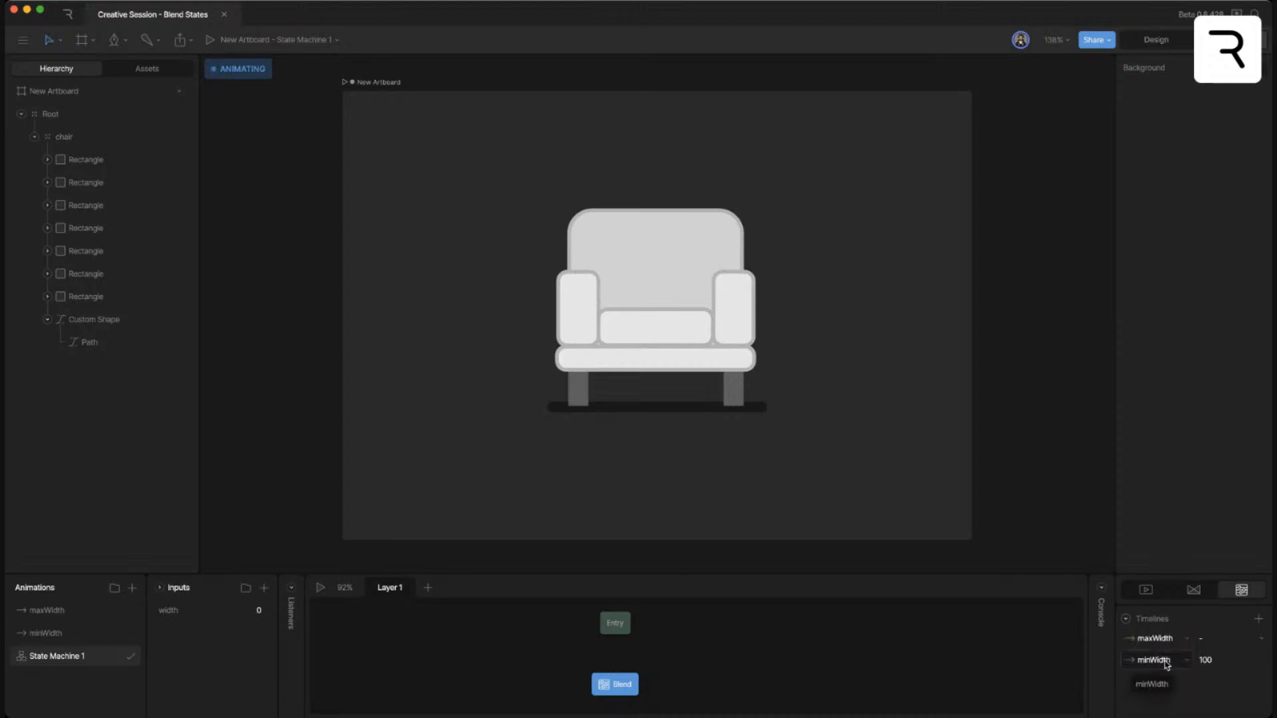
click(1220, 641)
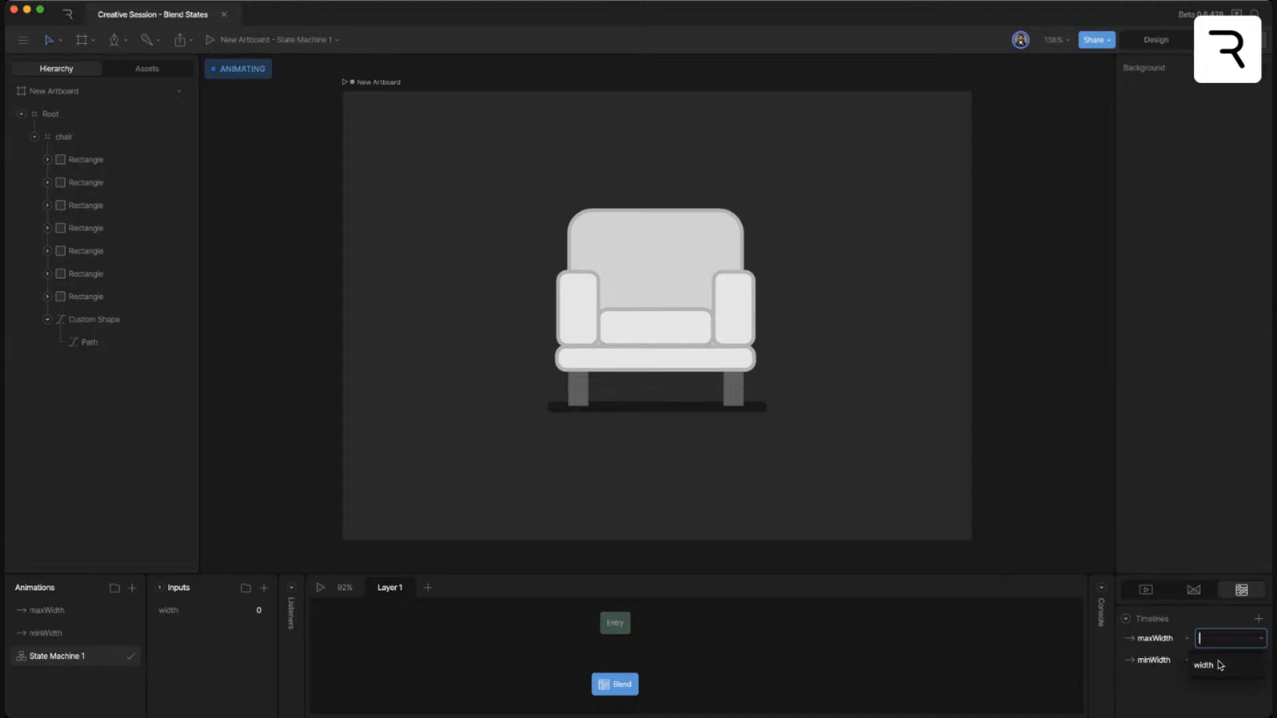
click(1219, 665)
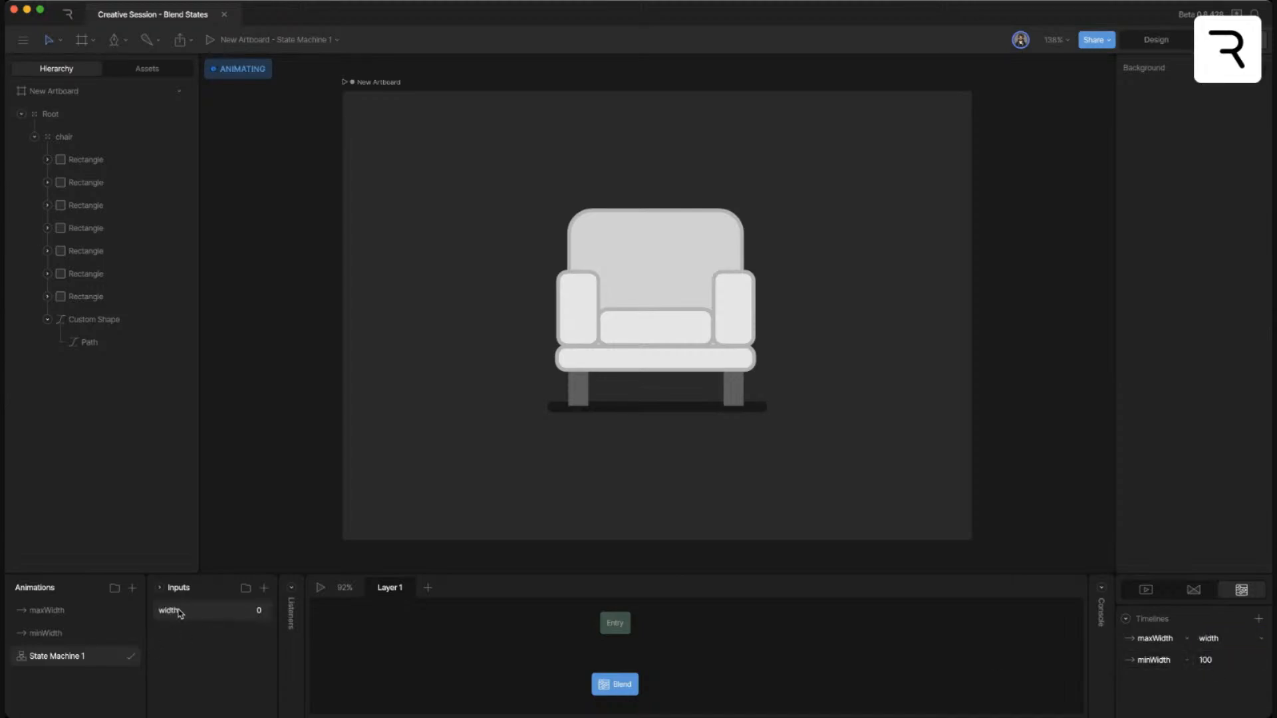
- Connect Entry to the Blend state and play the state machine with the width input set to 100
drag(612, 636, 613, 673)
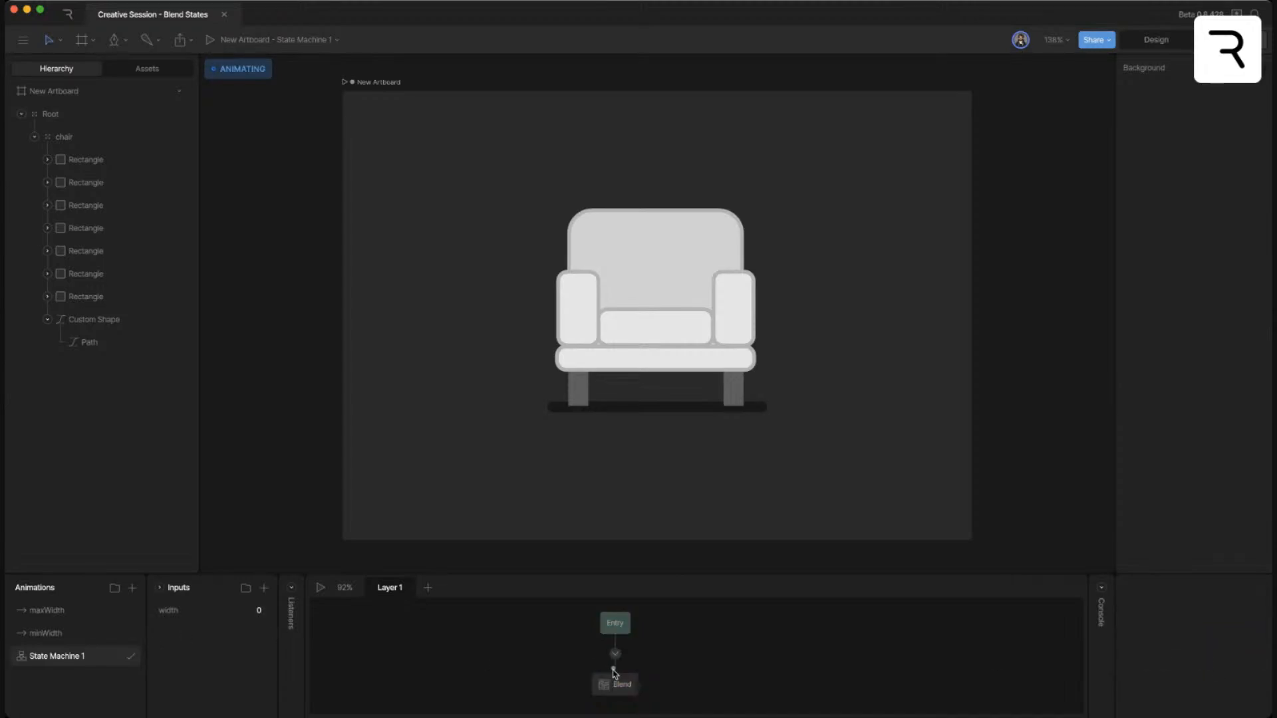
click(320, 588)
mouse_move(257, 612)
mouse_down()
mouse_move(257, 499)
mouse_move(257, 610)
mouse_move(251, 559)
mouse_move(245, 602)
mouse_move(248, 530)
mouse_move(244, 634)
mouse_up()
click(253, 611)
text(100)
key(Return)
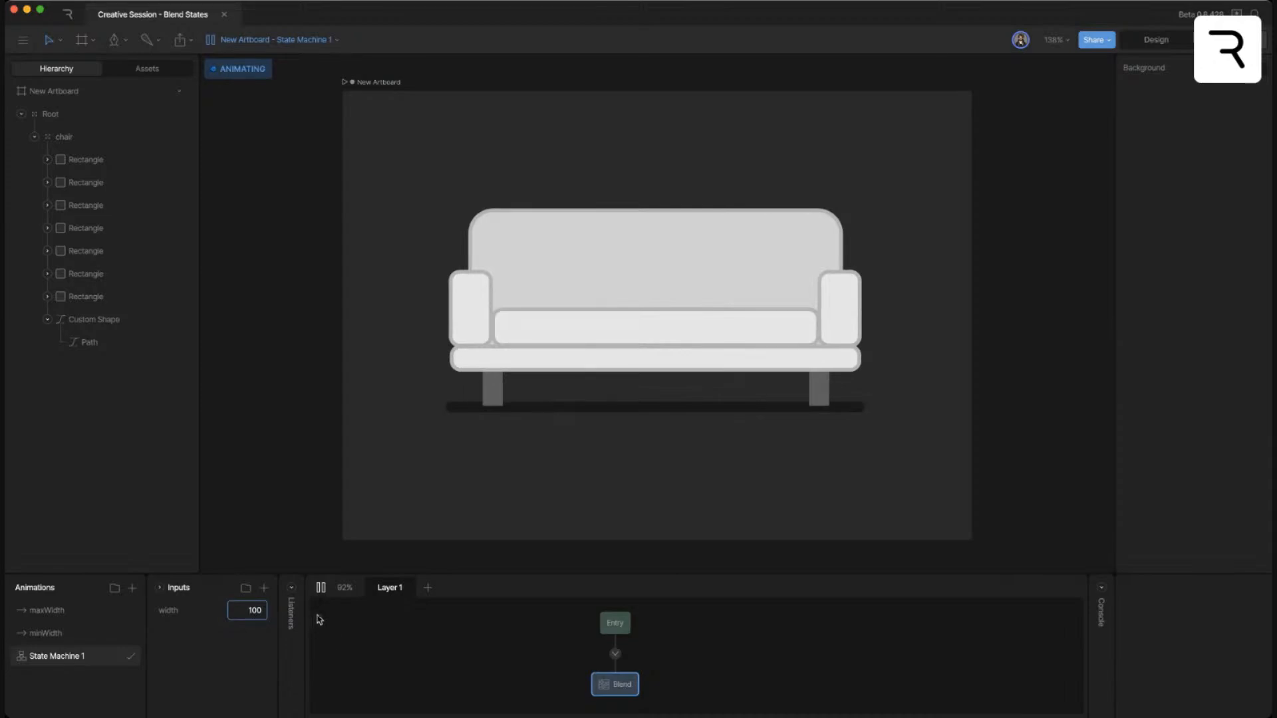
- Reset the state machine playback and test the width input at 26.6 and 20
click(319, 592)
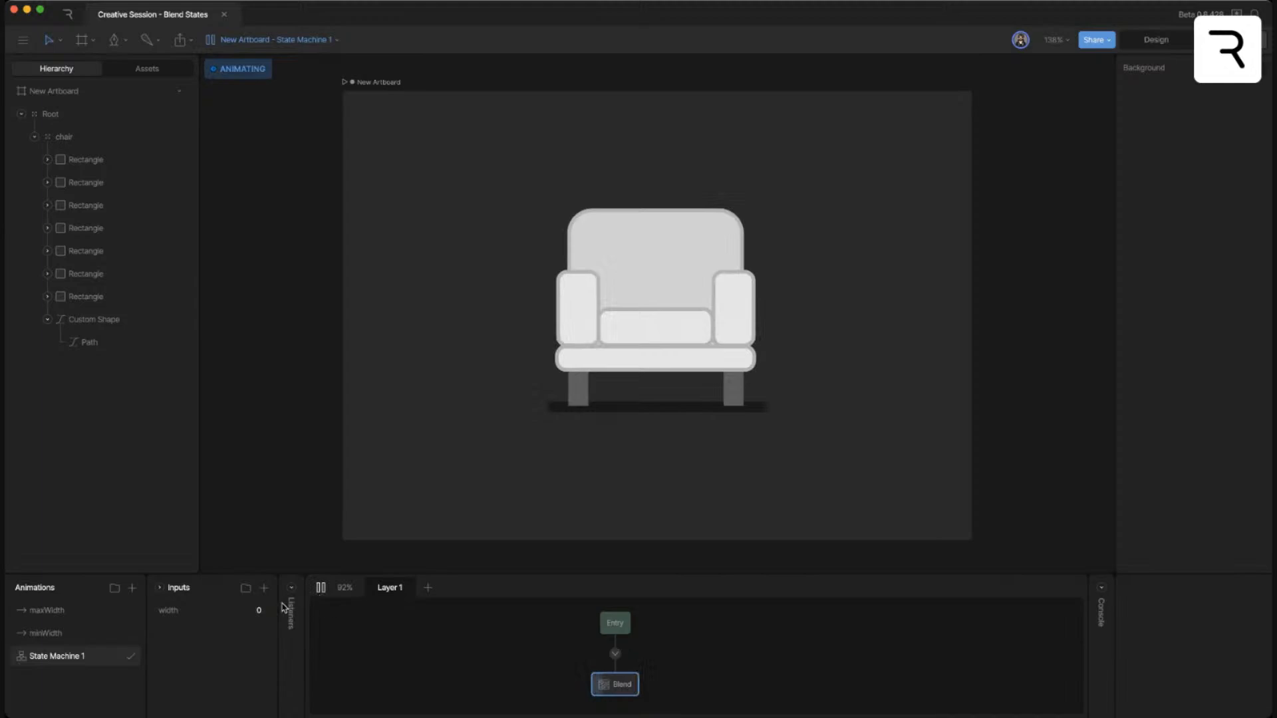
mouse_move(257, 610)
mouse_down()
mouse_move(260, 559)
mouse_move(257, 608)
mouse_move(260, 594)
mouse_up()
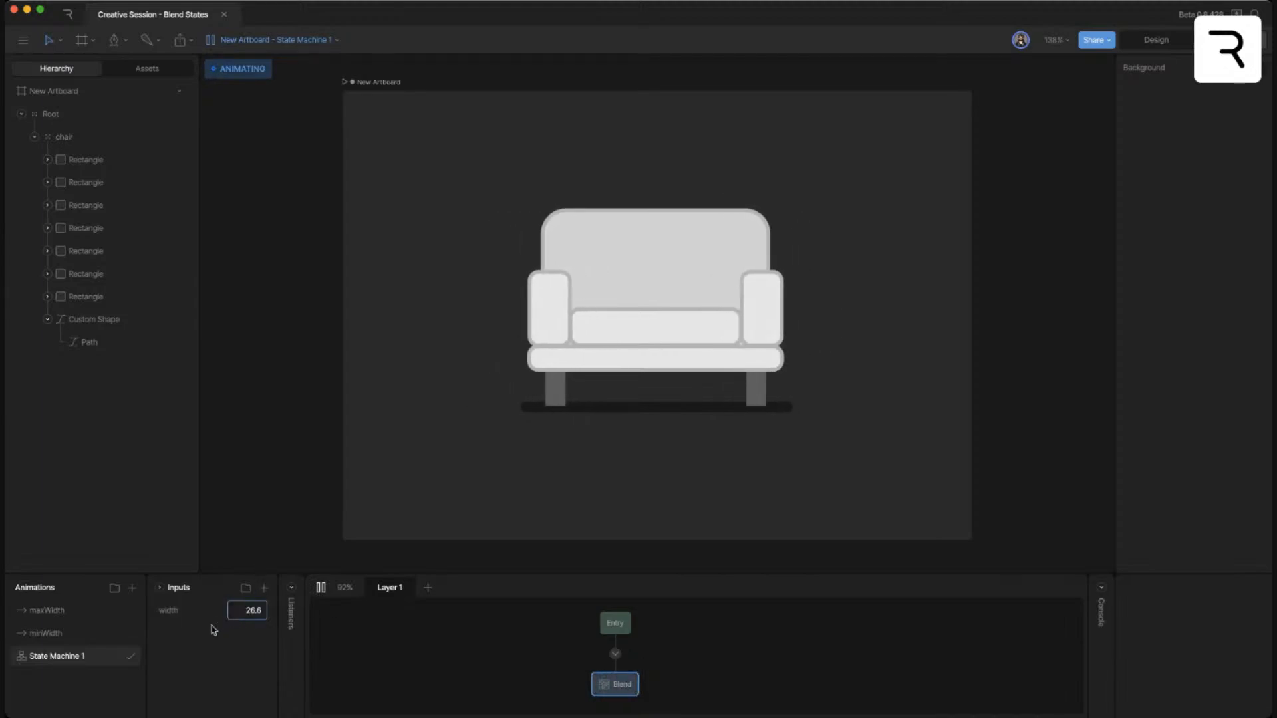
click(248, 611)
text(20)
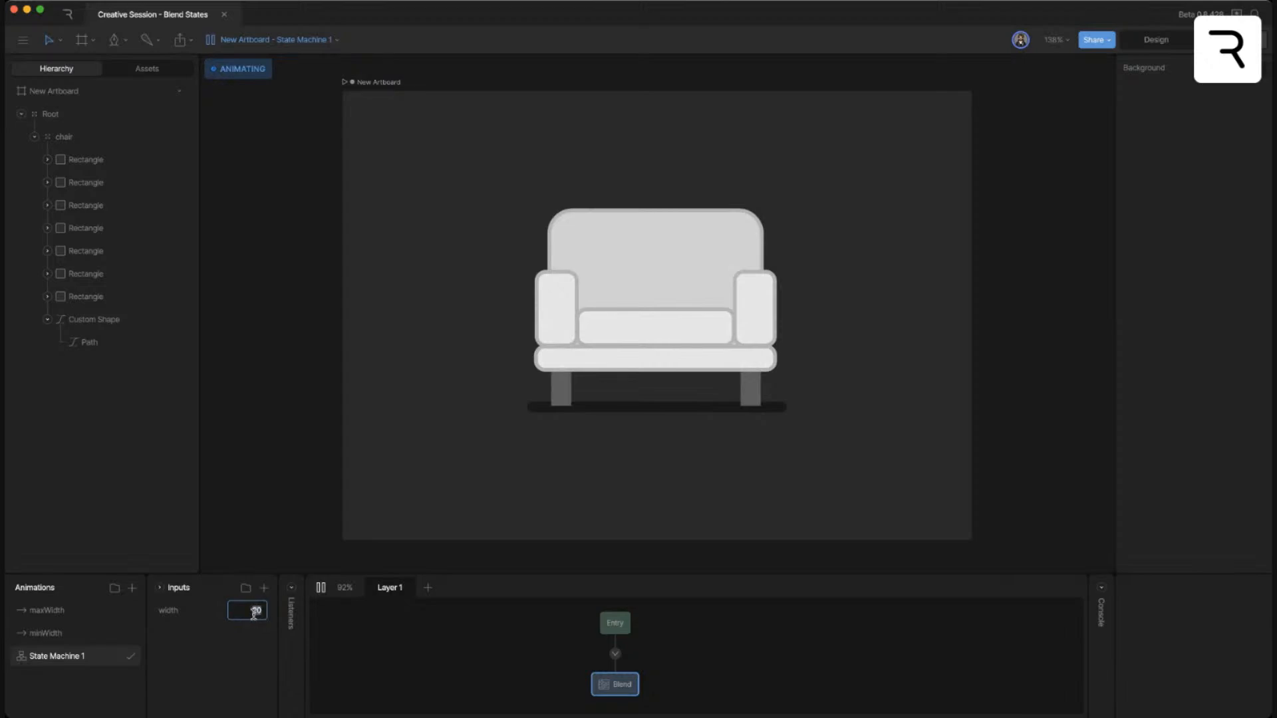
- Stop the playback and draw a rectangle about 78 × 40 above the chair's upper left, with a corner radius of about 12.4
click(320, 588)
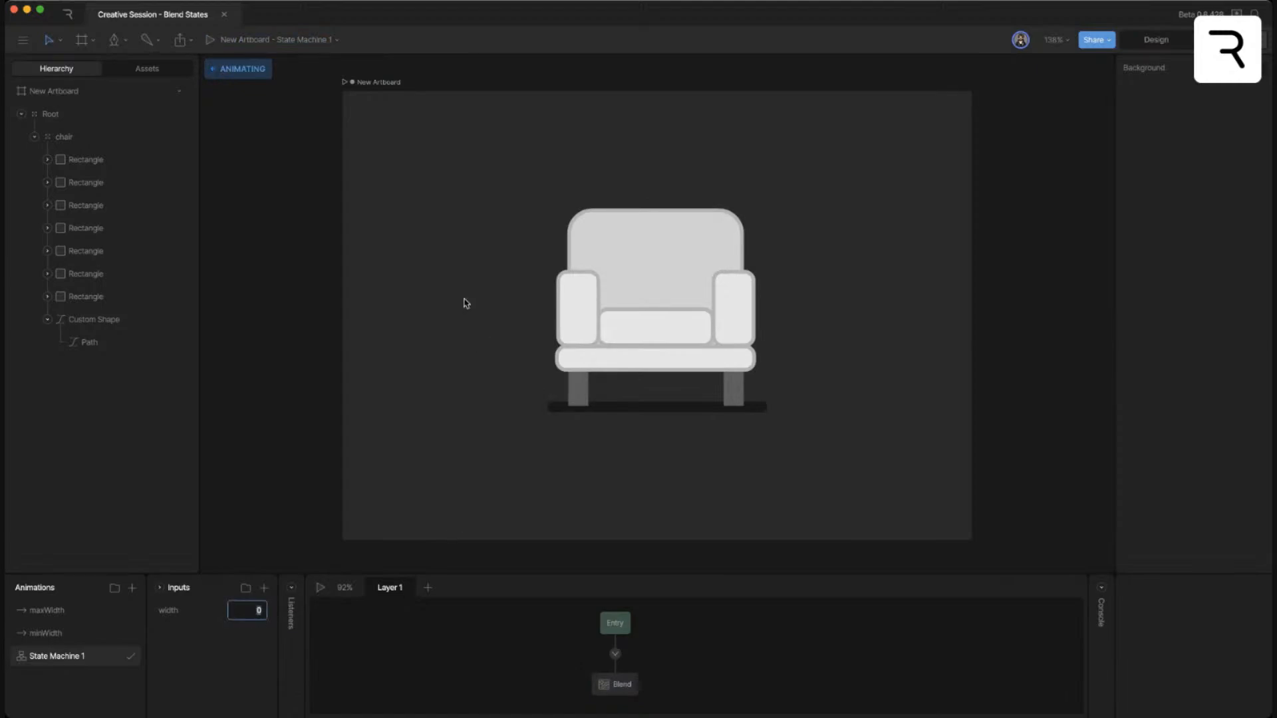
drag(473, 232, 455, 244)
click(114, 40)
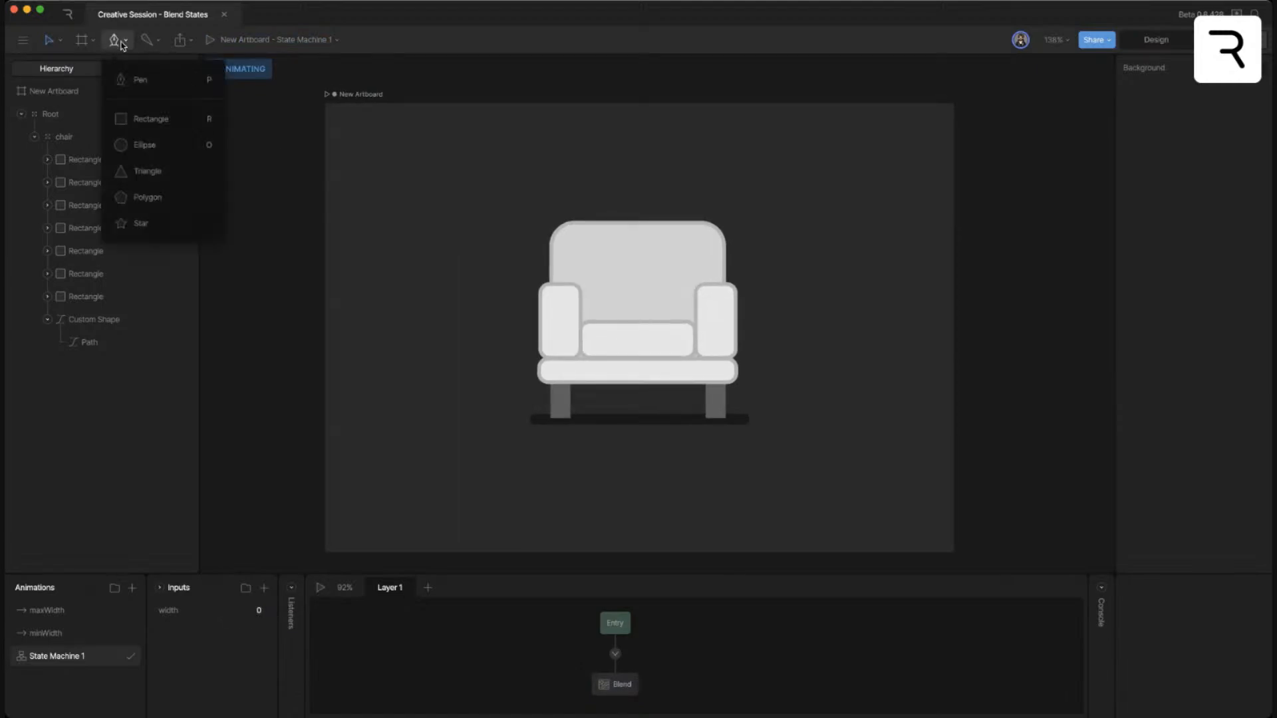
click(149, 116)
drag(464, 141, 536, 178)
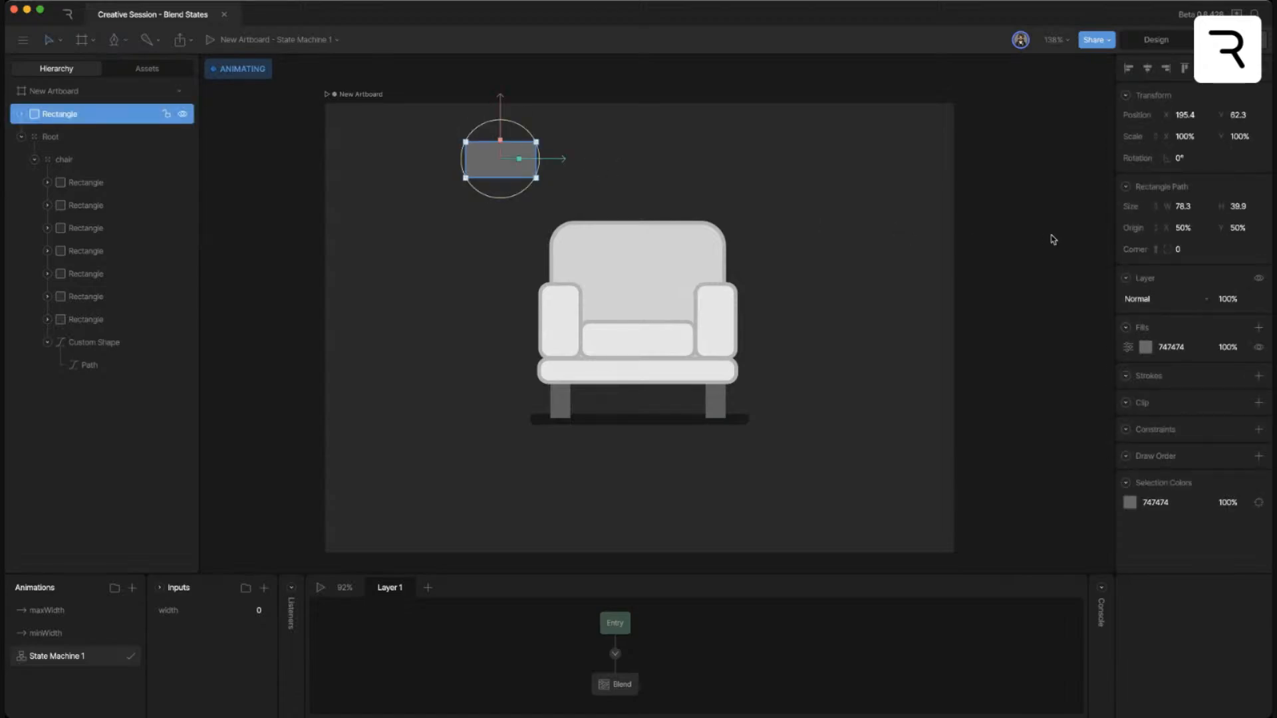
drag(1190, 253, 1192, 249)
click(900, 202)
- Duplicate the rounded rectangle twice and space the copies out to form a row of three above the chair
click(502, 160)
key(super+d)
drag(560, 161, 832, 166)
key(super+d)
click(855, 202)
click(514, 160)
click(639, 161)
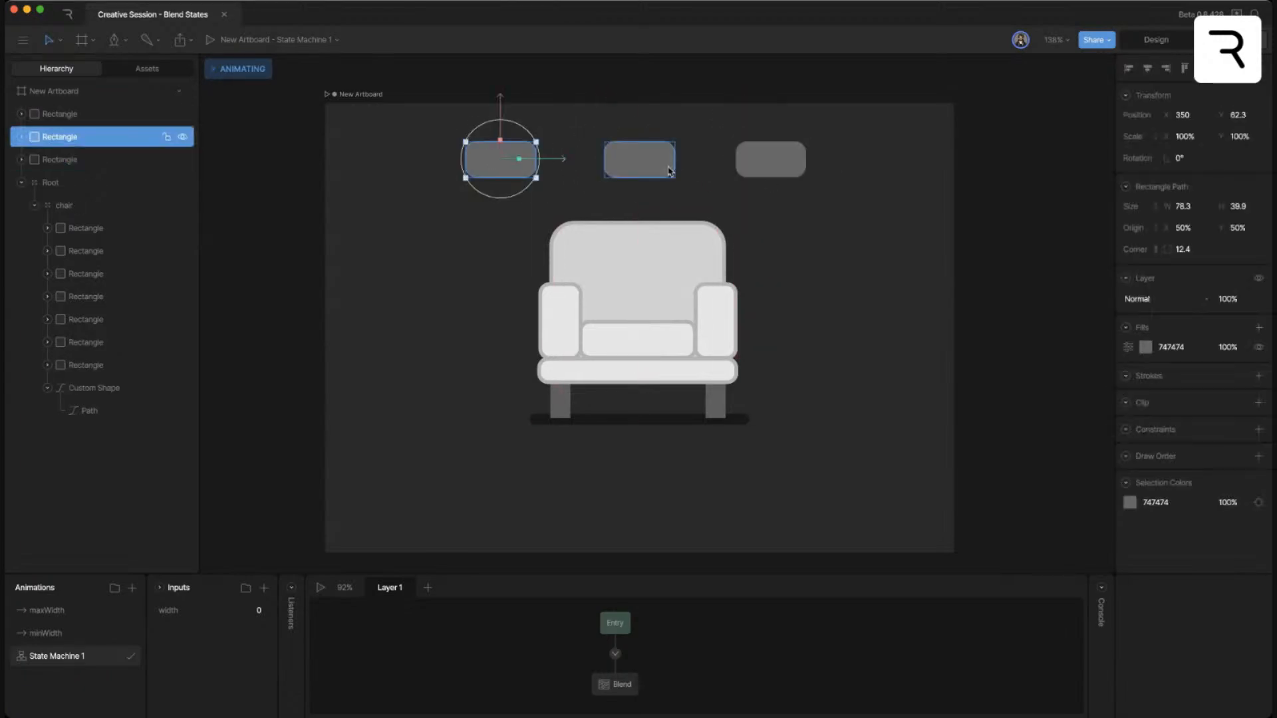
click(778, 172)
click(500, 160)
click(638, 159)
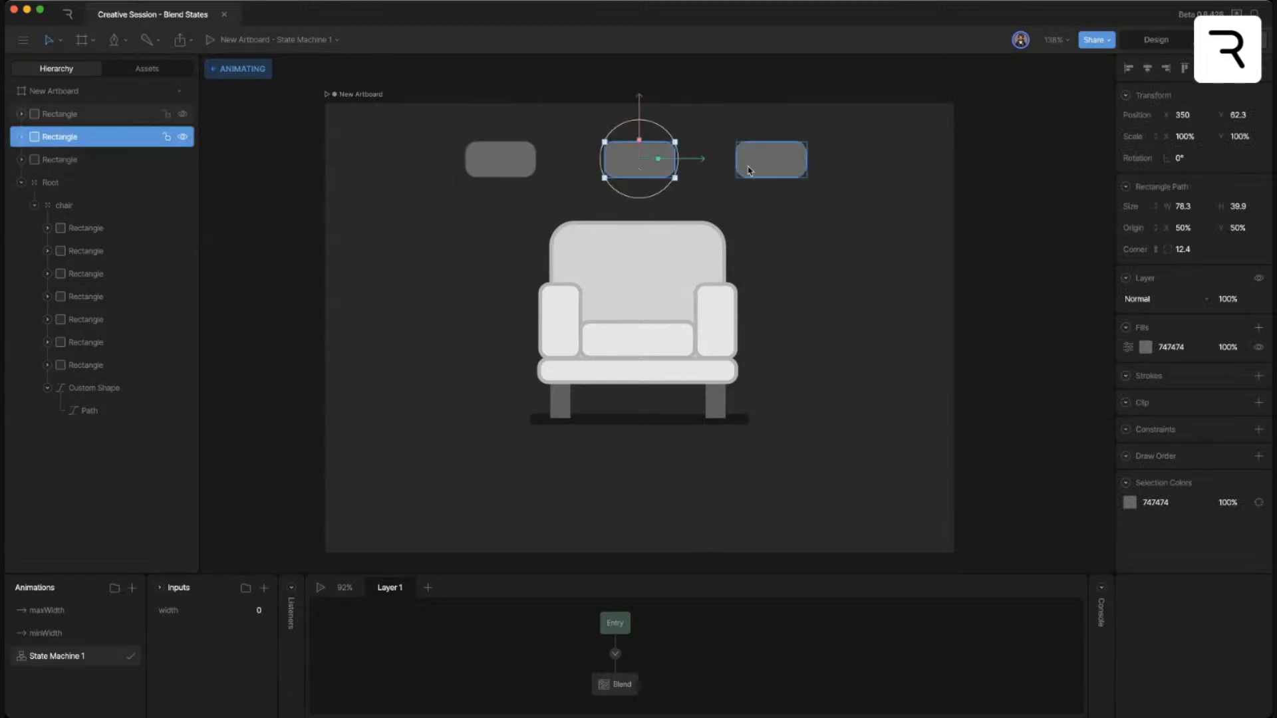
click(771, 166)
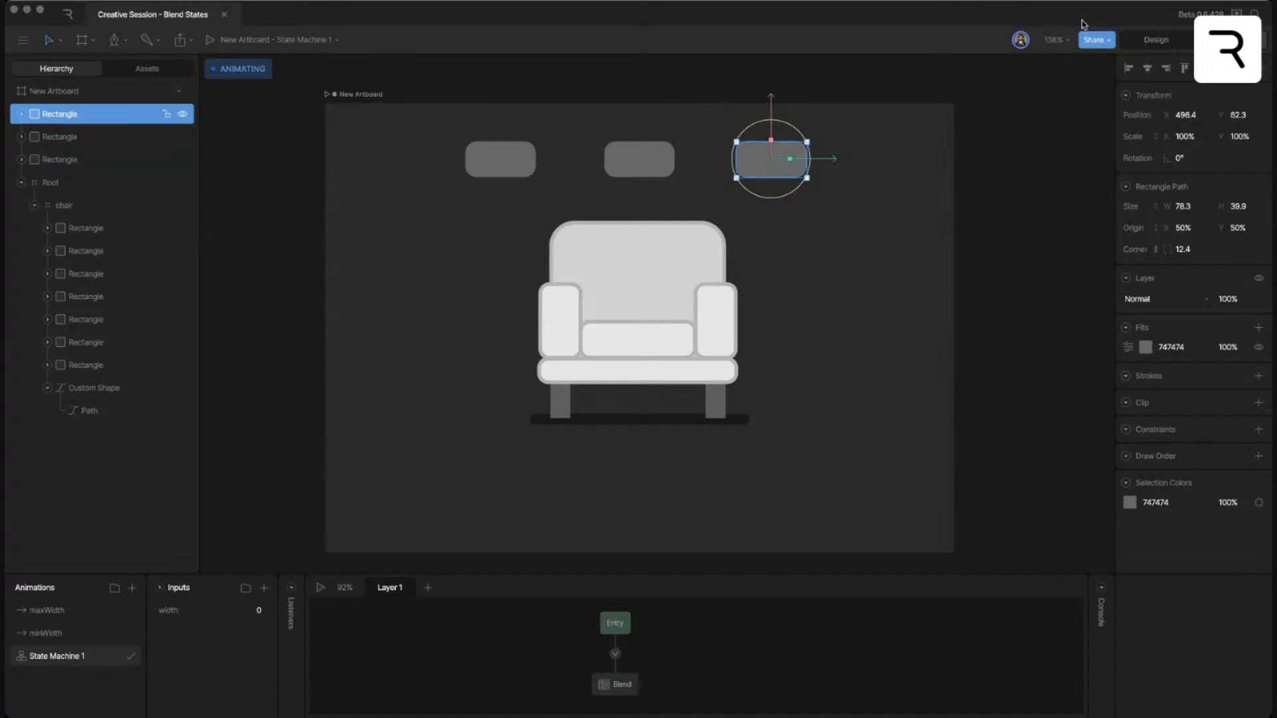
click(525, 162)
click(633, 159)
click(758, 162)
click(513, 162)
click(632, 165)
click(772, 162)
click(642, 164)
click(513, 165)
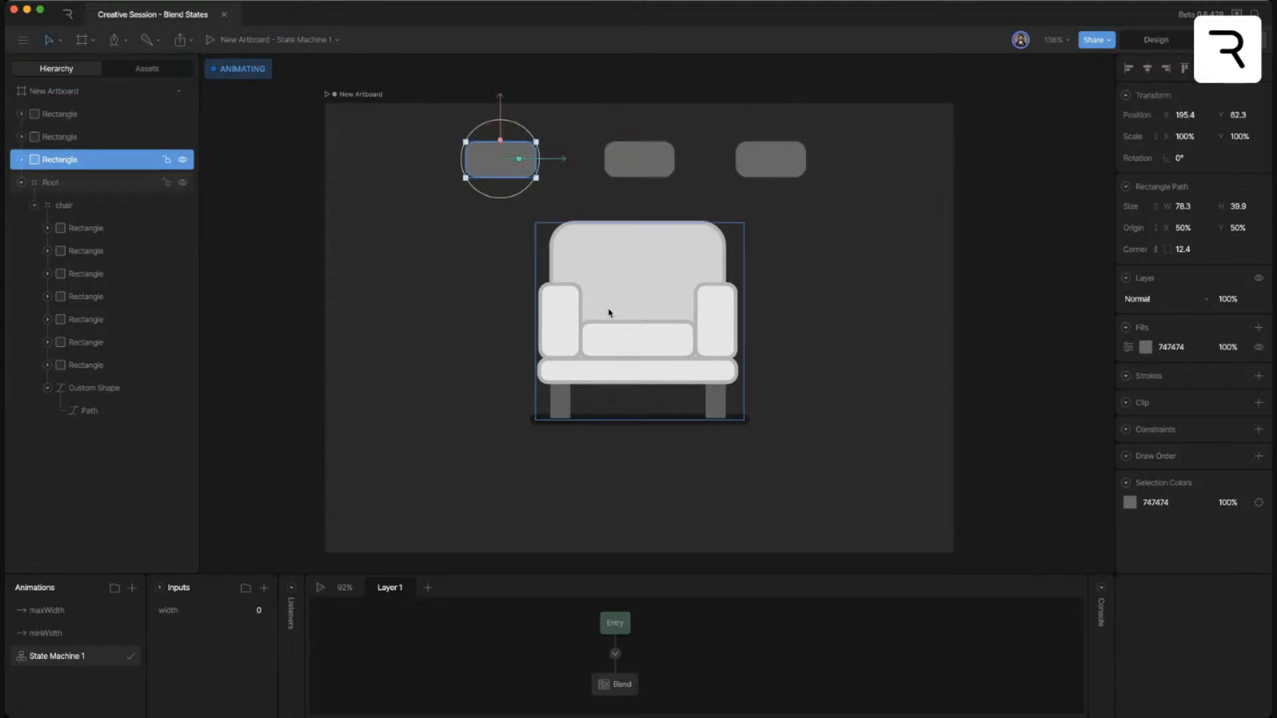
- Add a second state machine layer named sizes and expand the Listeners list
click(428, 587)
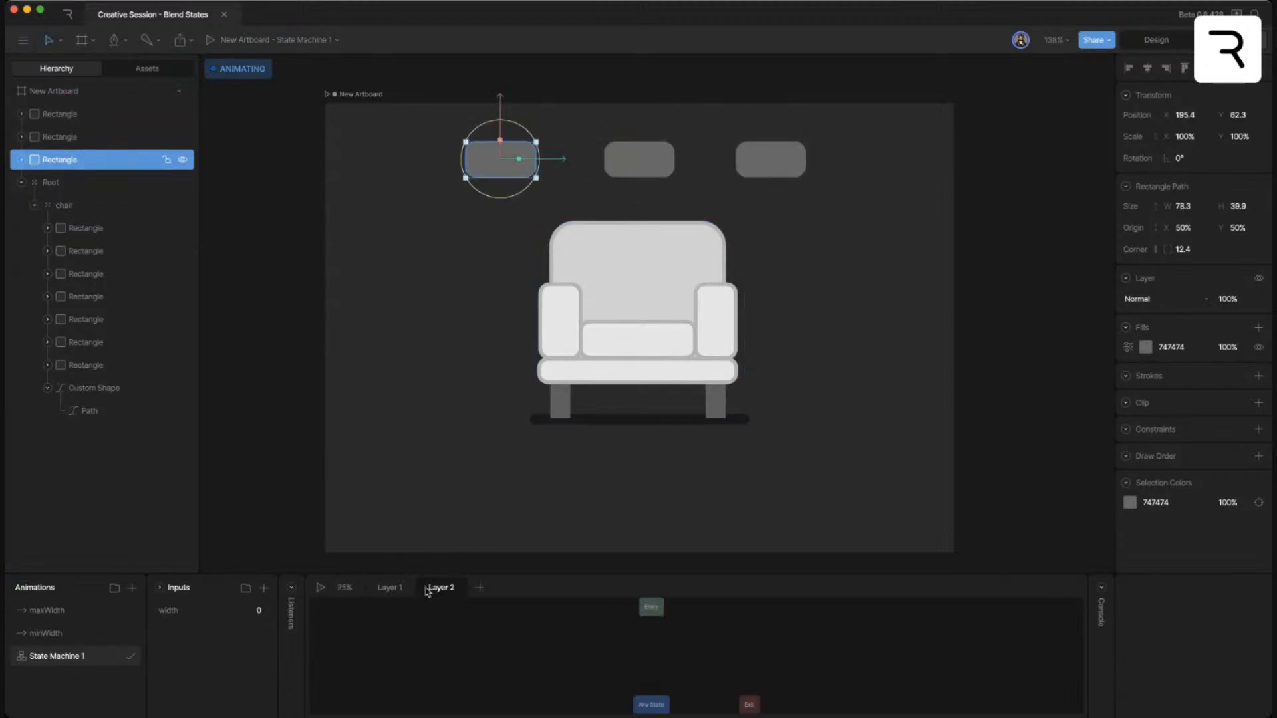
double_click(444, 589)
text(sizes)
click(533, 191)
click(512, 165)
click(291, 589)
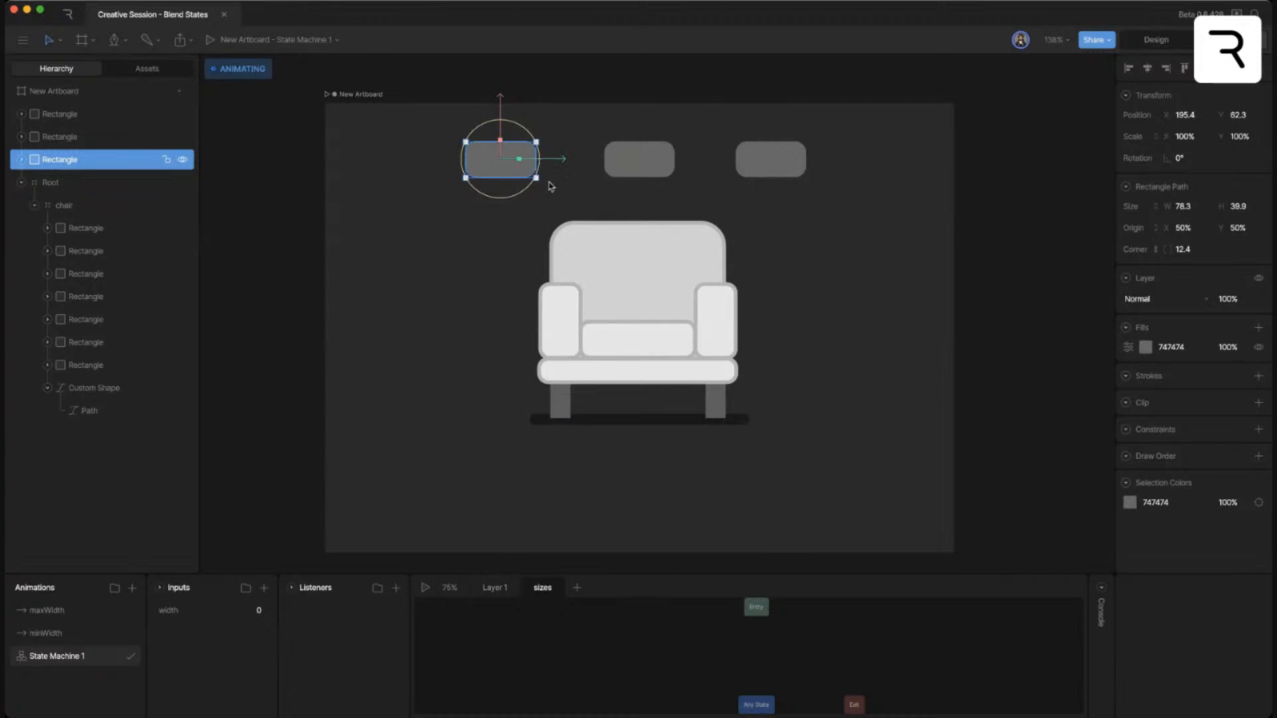
- Rename the three rectangles above the chair, from left to right, as small, medium and large
click(570, 176)
click(516, 161)
double_click(69, 161)
text(small)
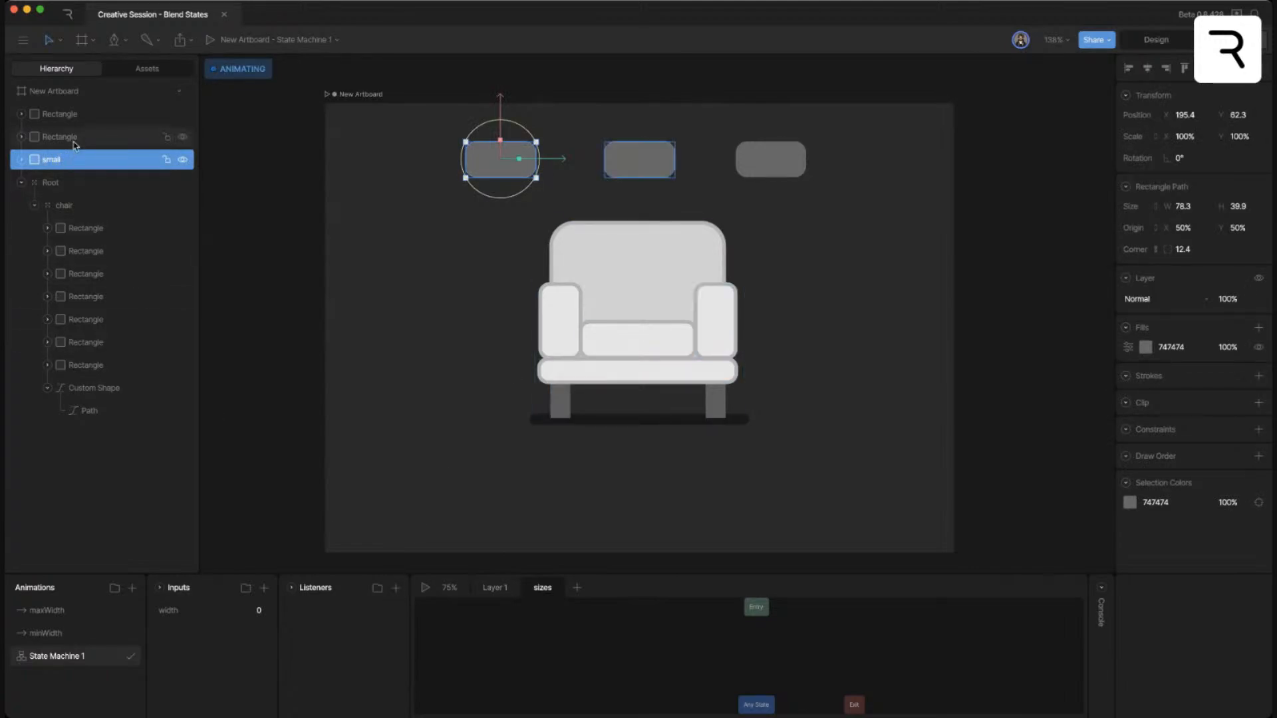
click(74, 142)
double_click(60, 137)
text(medium)
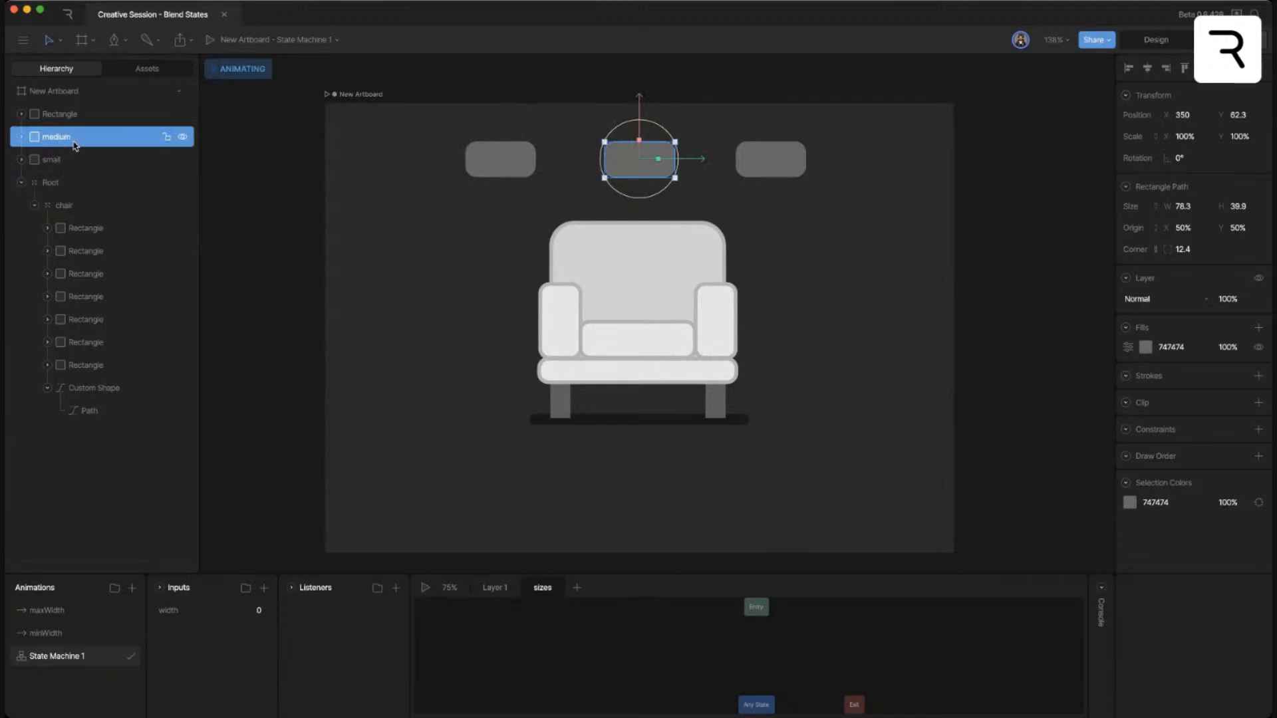
click(76, 114)
double_click(77, 115)
text(large)
key(Return)
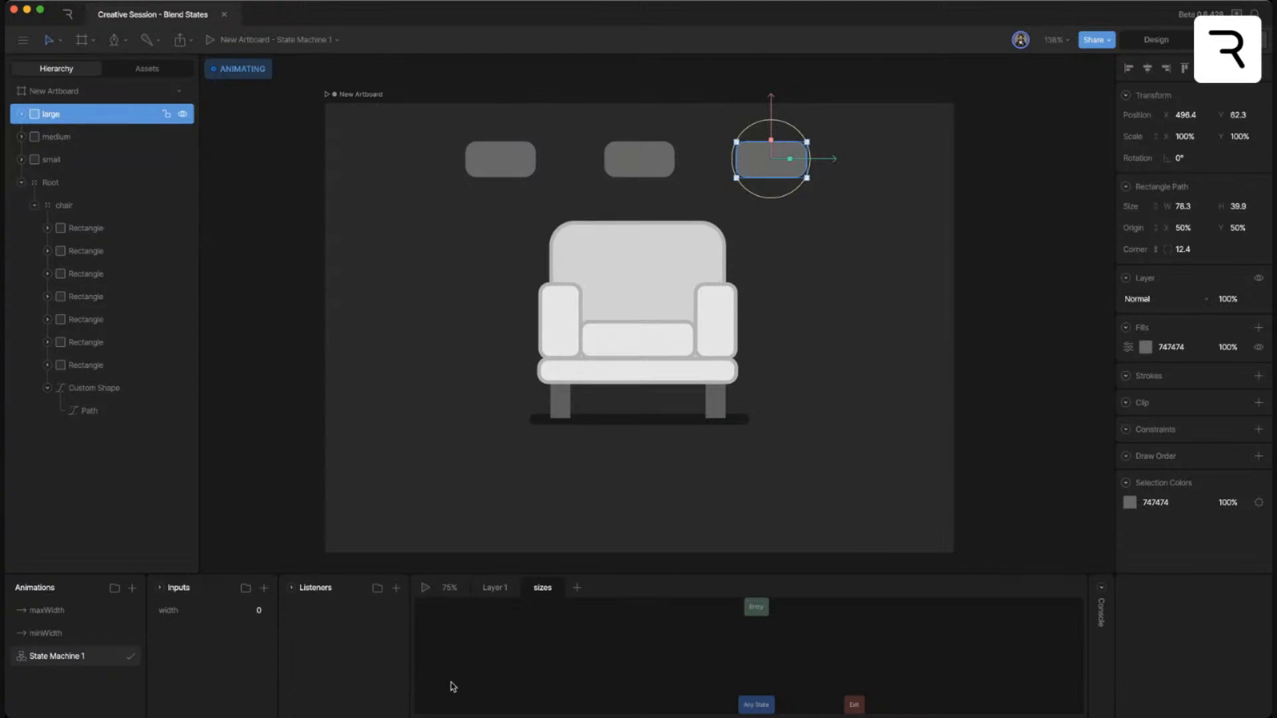
- Add a listener to the small rectangle that sets the width input to 0 on Pointer Down
click(488, 163)
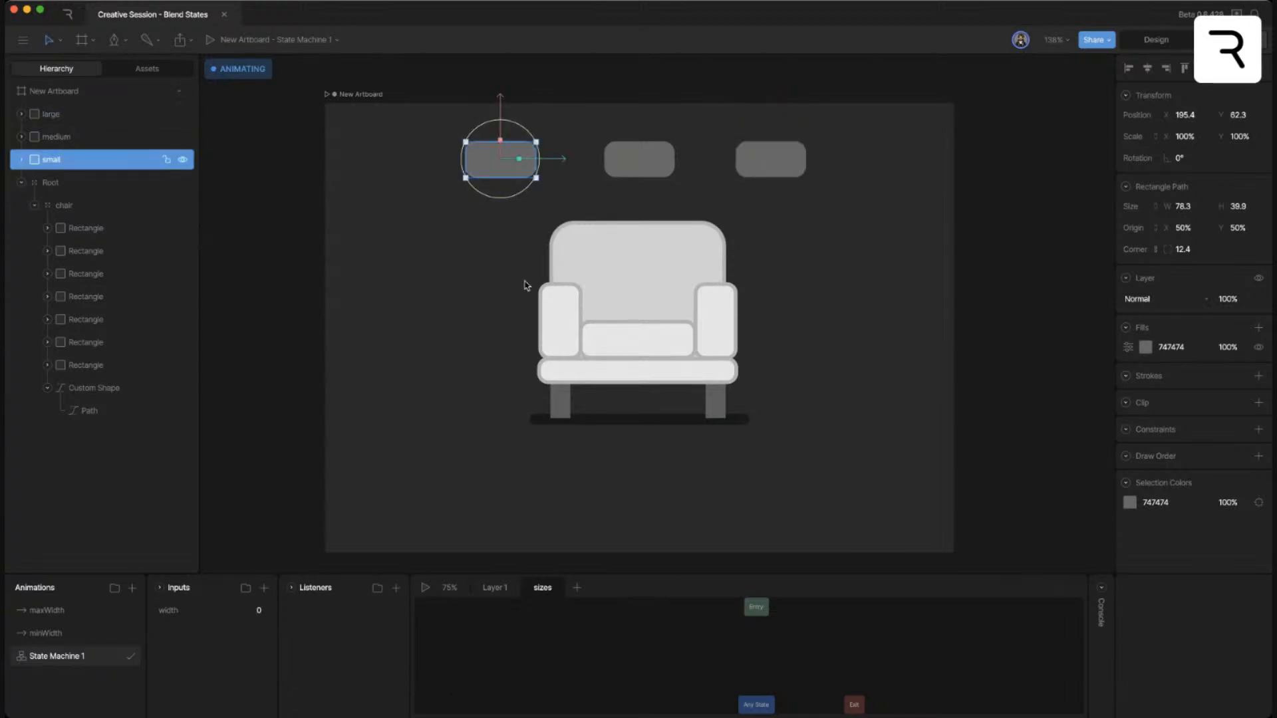
click(397, 588)
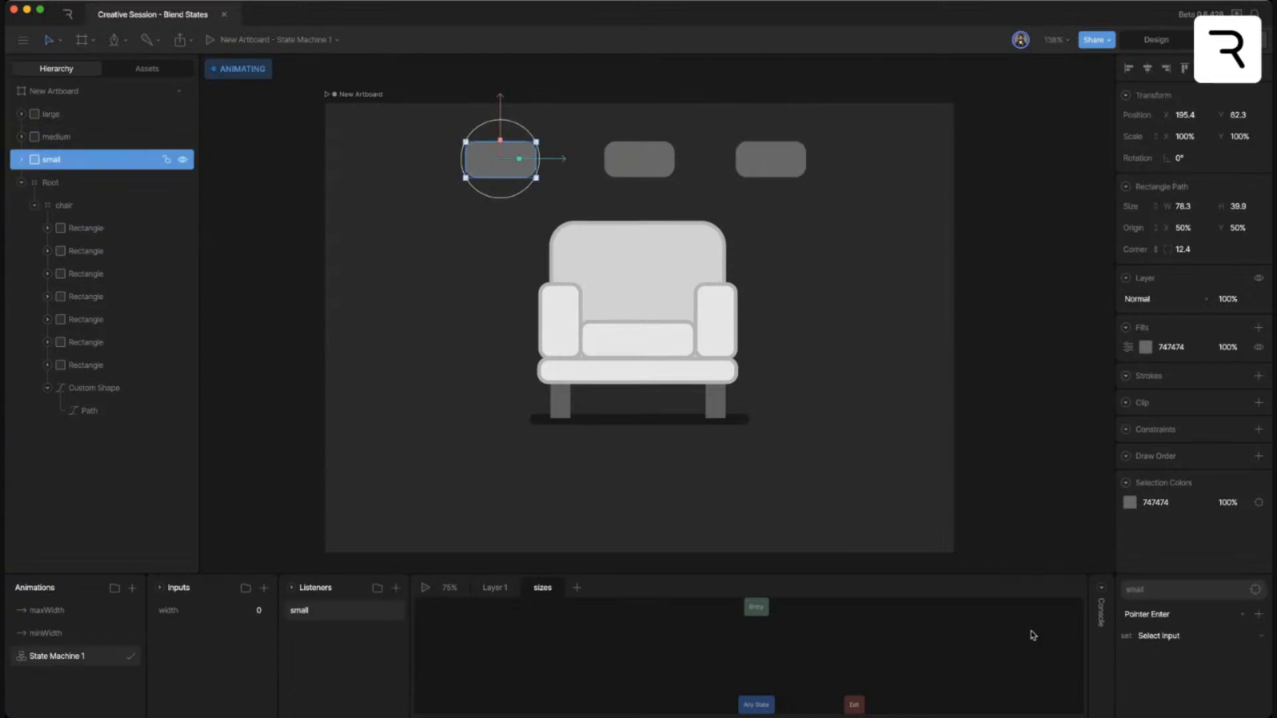
click(1196, 620)
click(1171, 675)
click(1194, 637)
click(1175, 666)
click(1227, 637)
key(Return)
- Add a listener to the medium rectangle that sets the width input to 50 on Pointer Down
click(616, 169)
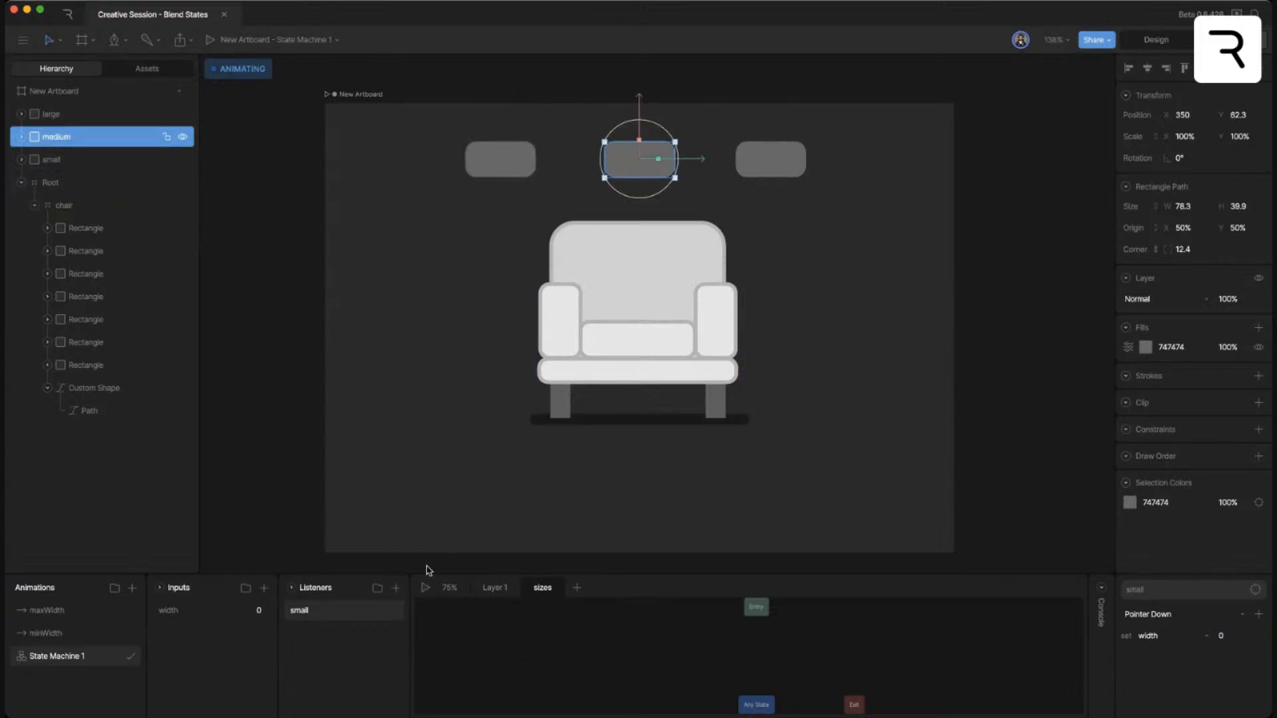
click(395, 589)
click(1193, 616)
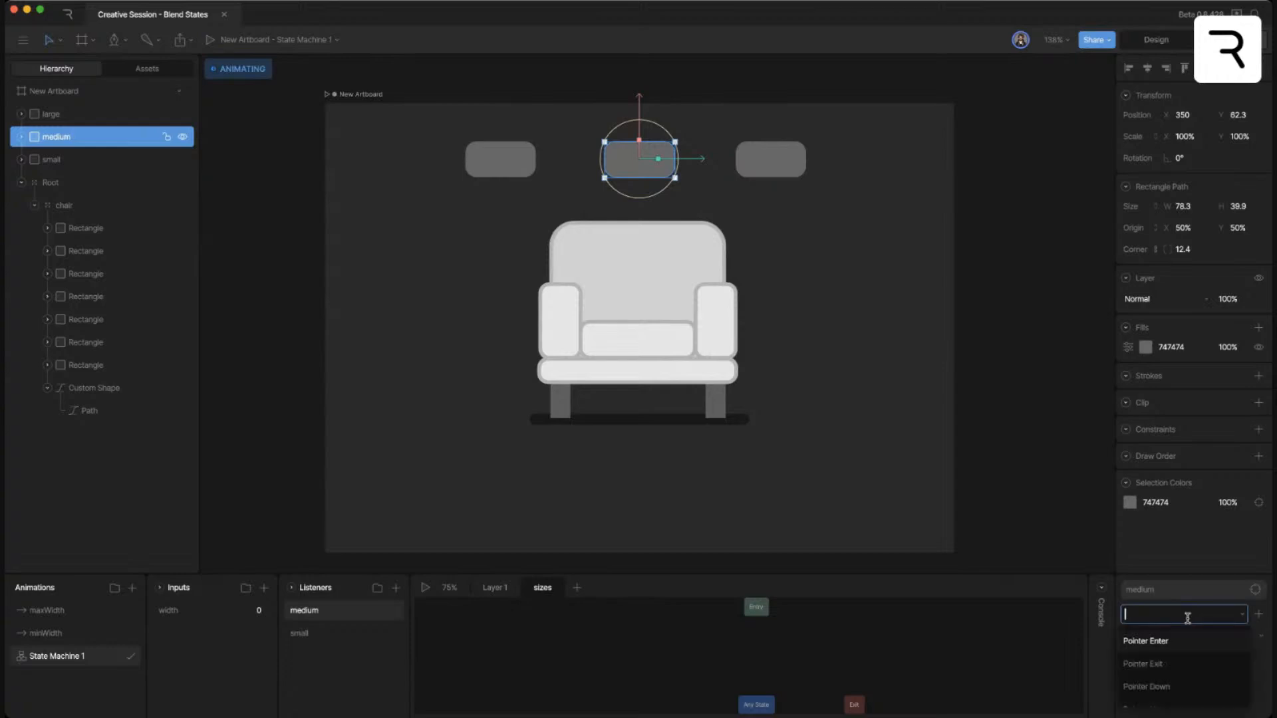
click(1177, 685)
click(1194, 637)
click(1143, 664)
click(1227, 637)
text(50)
key(Return)
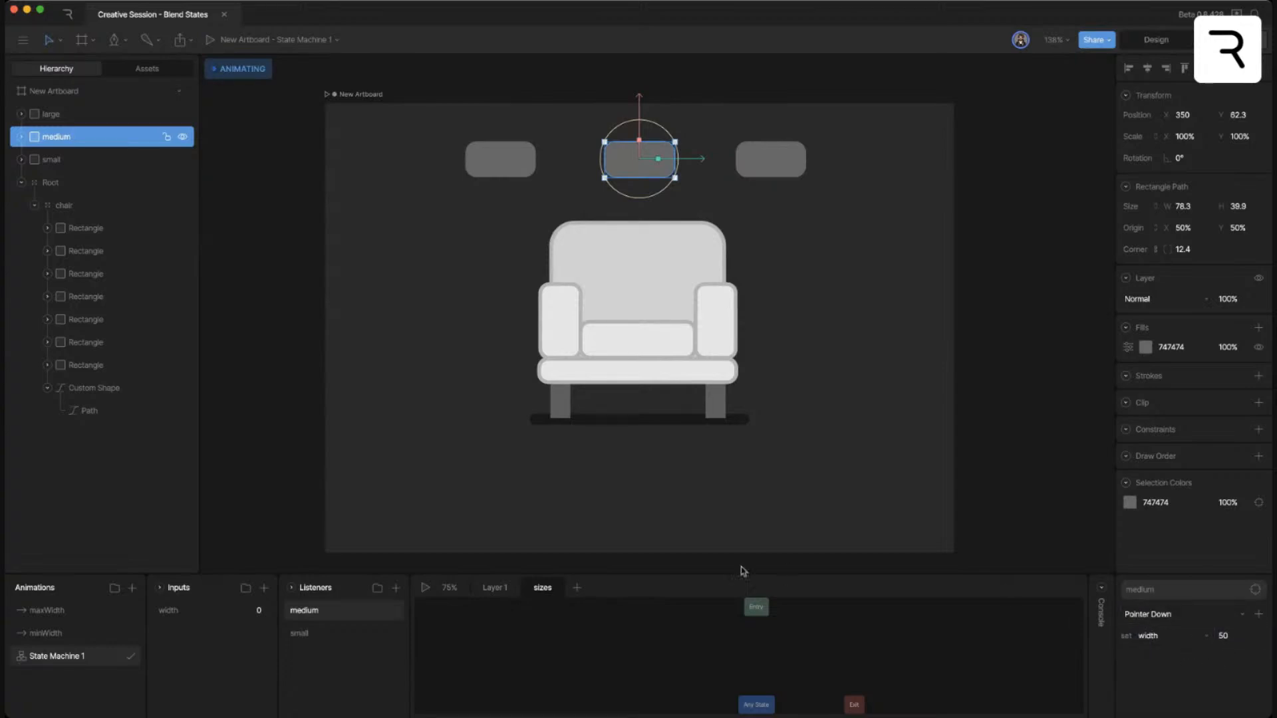
- Add a listener to the large rectangle and delete the unconfigured duplicate medium listener
click(397, 589)
click(106, 114)
click(397, 589)
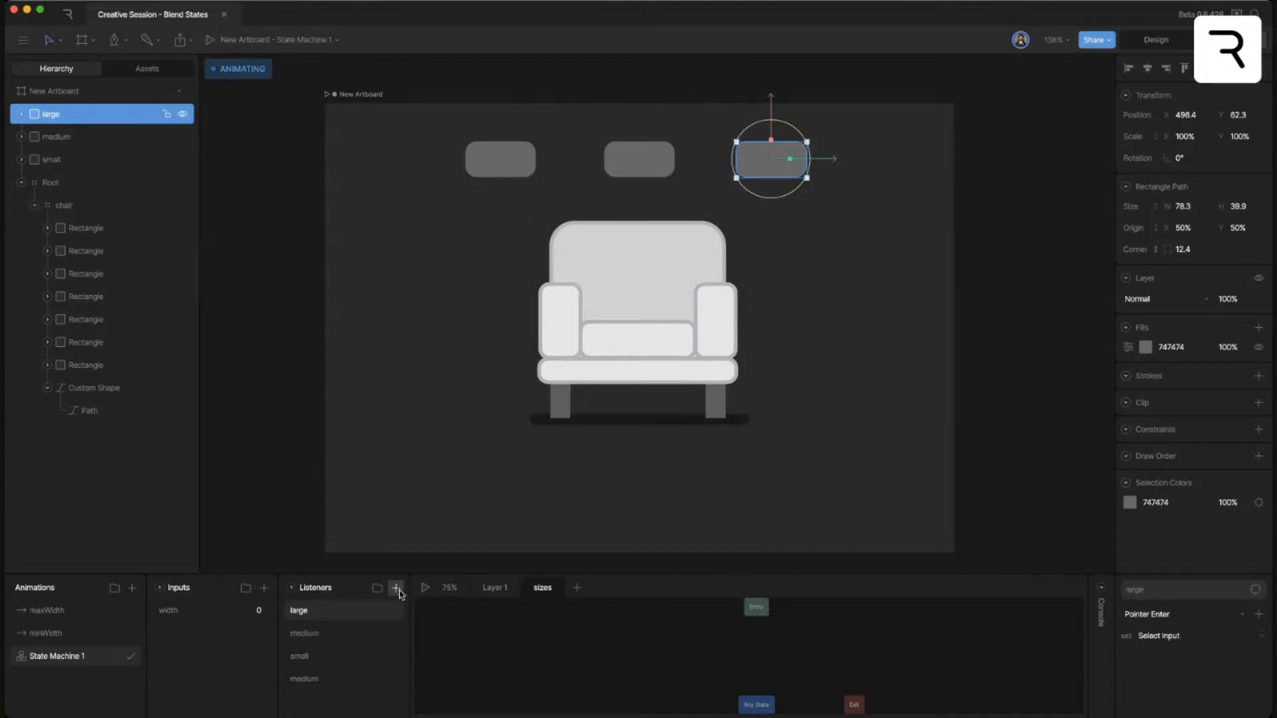
click(341, 636)
click(341, 656)
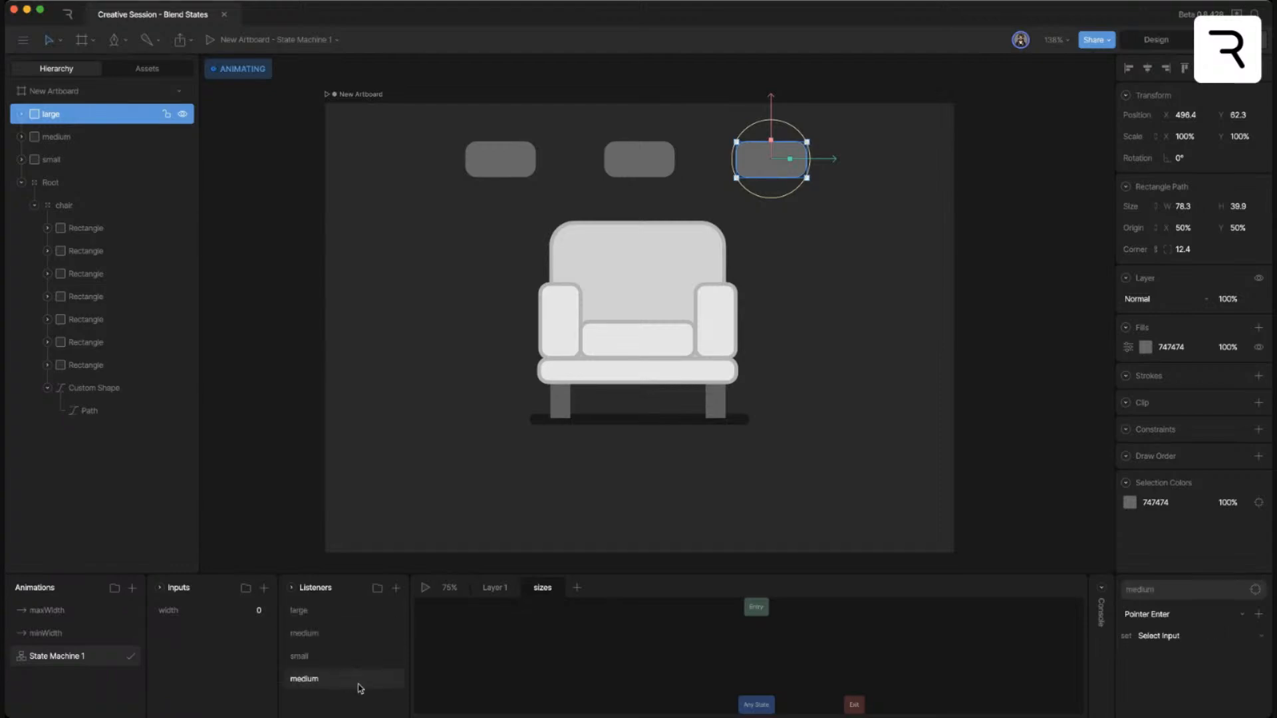
click(394, 679)
- Configure the large listener to set the width input to 100 on Pointer Down
click(343, 620)
click(1202, 616)
click(1181, 685)
click(1202, 637)
click(1182, 662)
click(1239, 632)
key(Return)
- Play the state machine and test how the chair resizes with the small, medium and large rectangles
click(425, 588)
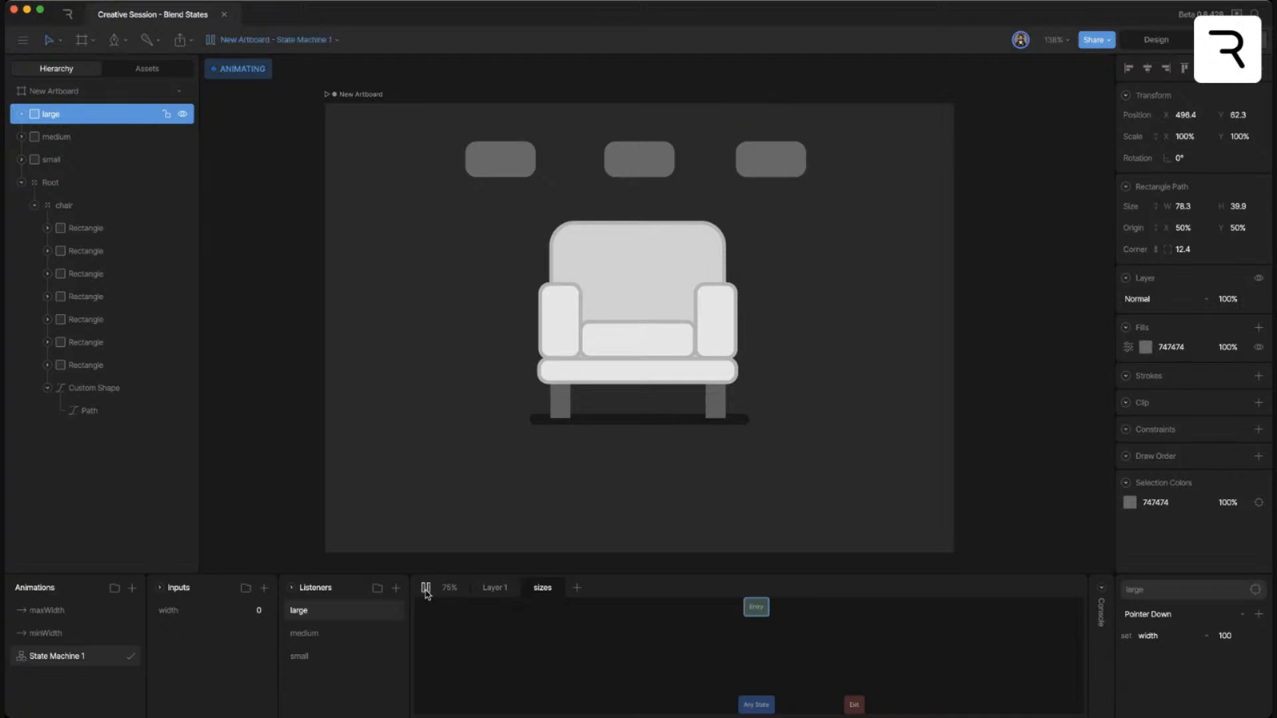
click(639, 159)
click(507, 161)
click(633, 170)
click(801, 162)
click(644, 172)
click(515, 163)
click(631, 166)
click(752, 166)
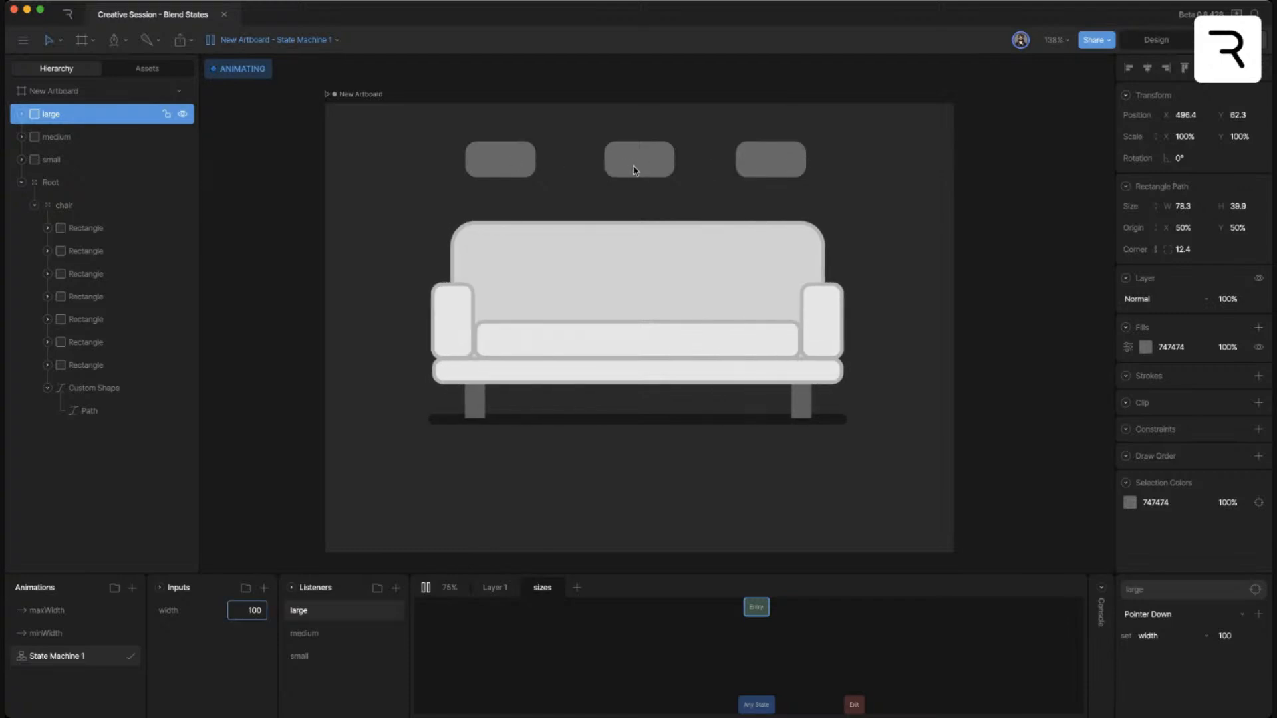
click(516, 169)
click(629, 166)
click(768, 166)
click(659, 164)
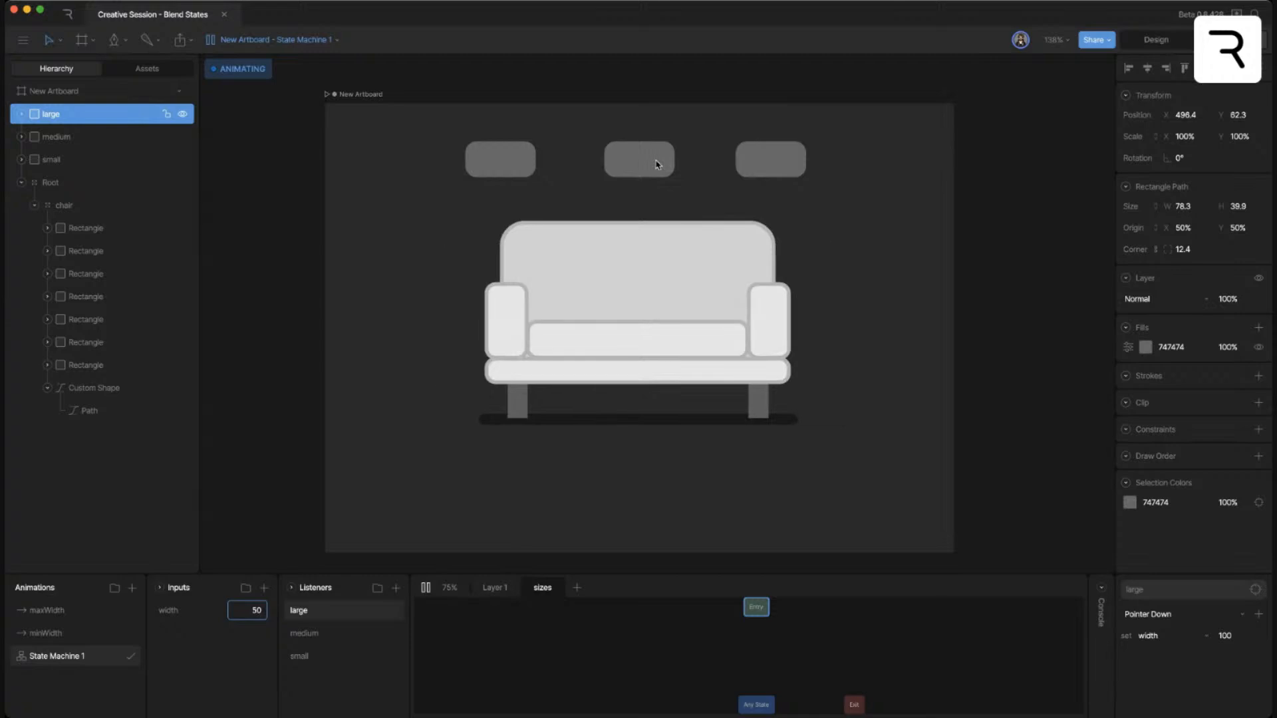
click(518, 164)
click(655, 167)
click(758, 165)
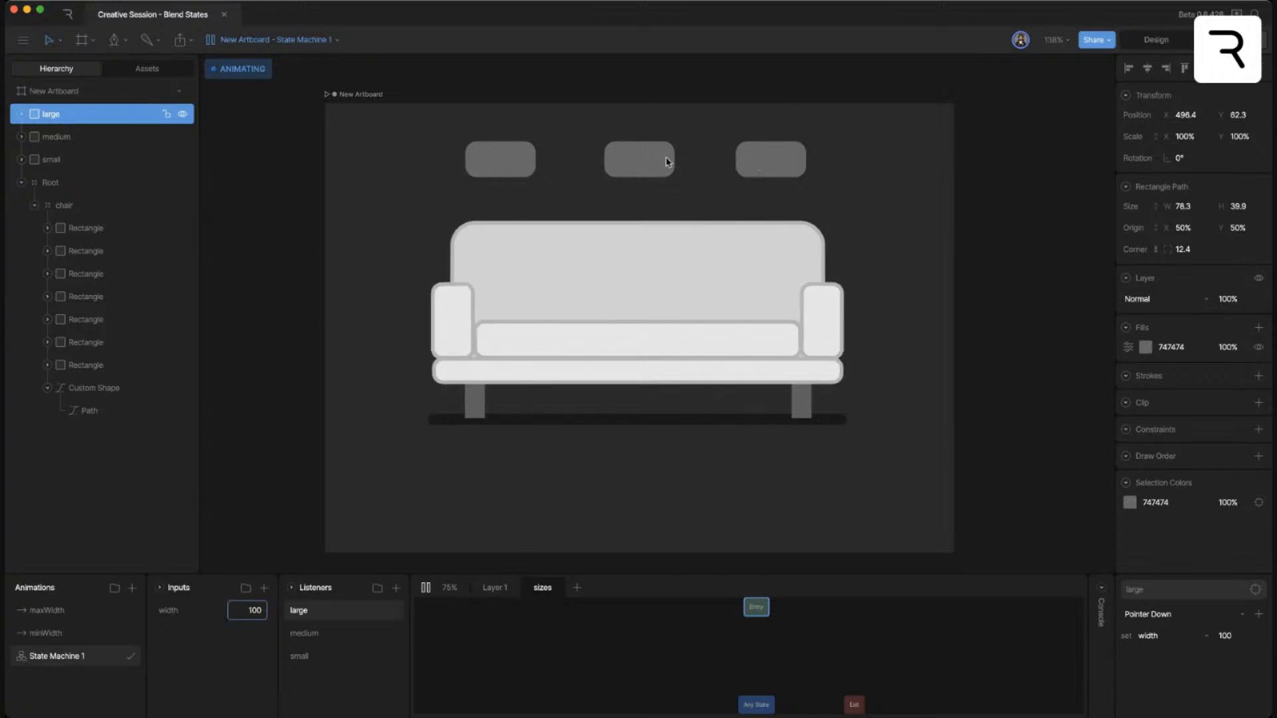
click(676, 163)
click(499, 160)
click(629, 168)
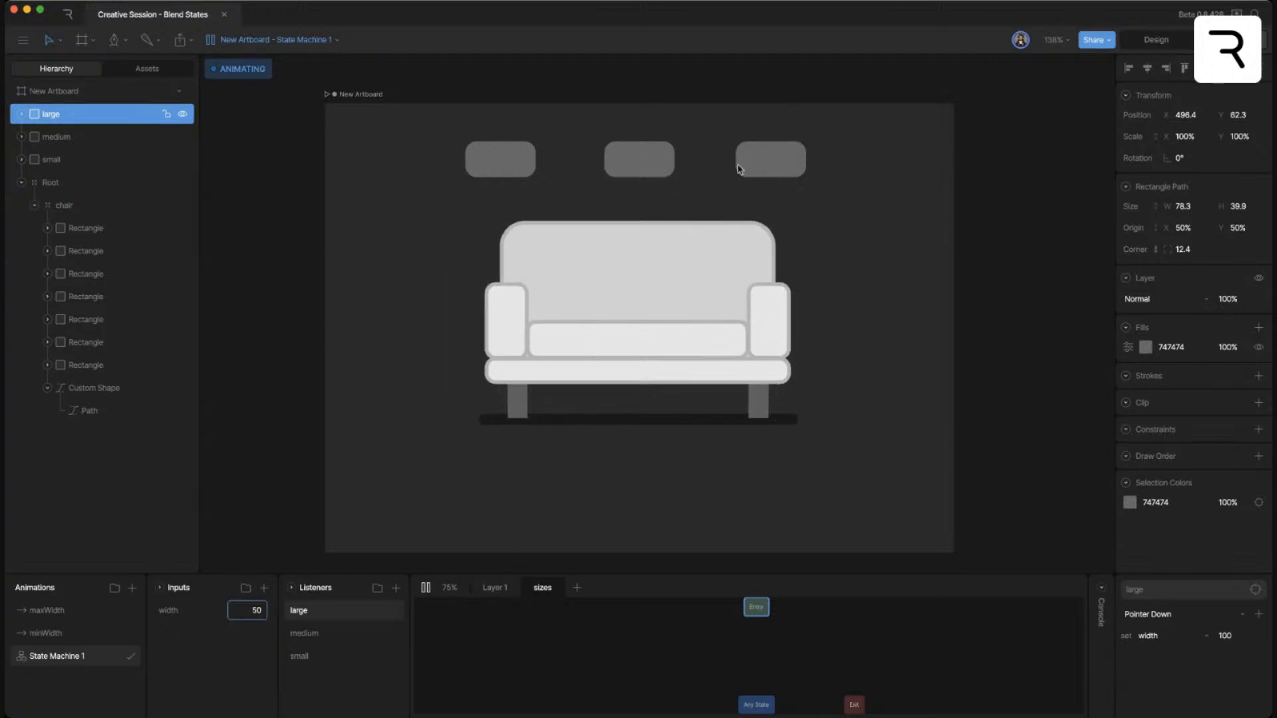
click(764, 168)
click(512, 164)
click(765, 164)
click(637, 163)
click(529, 164)
click(630, 168)
click(748, 172)
click(628, 162)
click(513, 162)
click(653, 160)
click(775, 166)
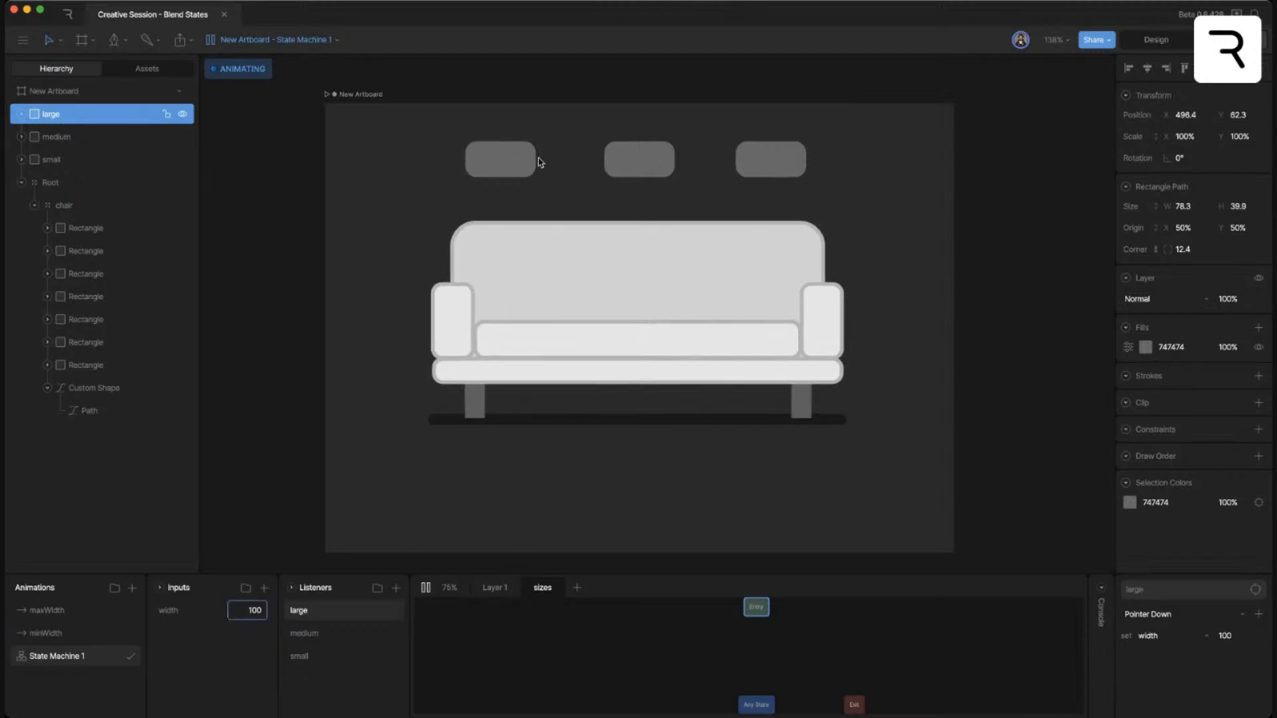
click(517, 162)
click(633, 168)
click(768, 167)
click(528, 159)
click(669, 175)
click(748, 160)
click(1066, 16)
- Restart the playback, test the width input at about 33.2, and stop it again
click(426, 588)
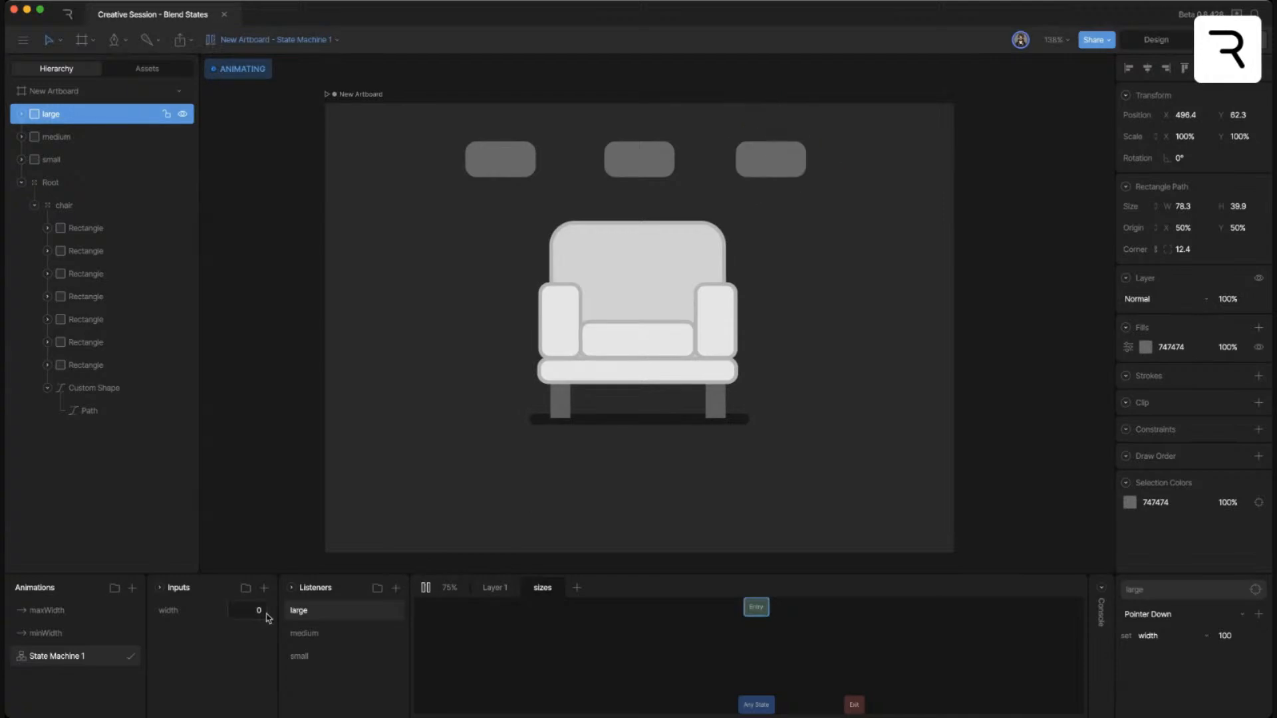
drag(251, 605, 407, 587)
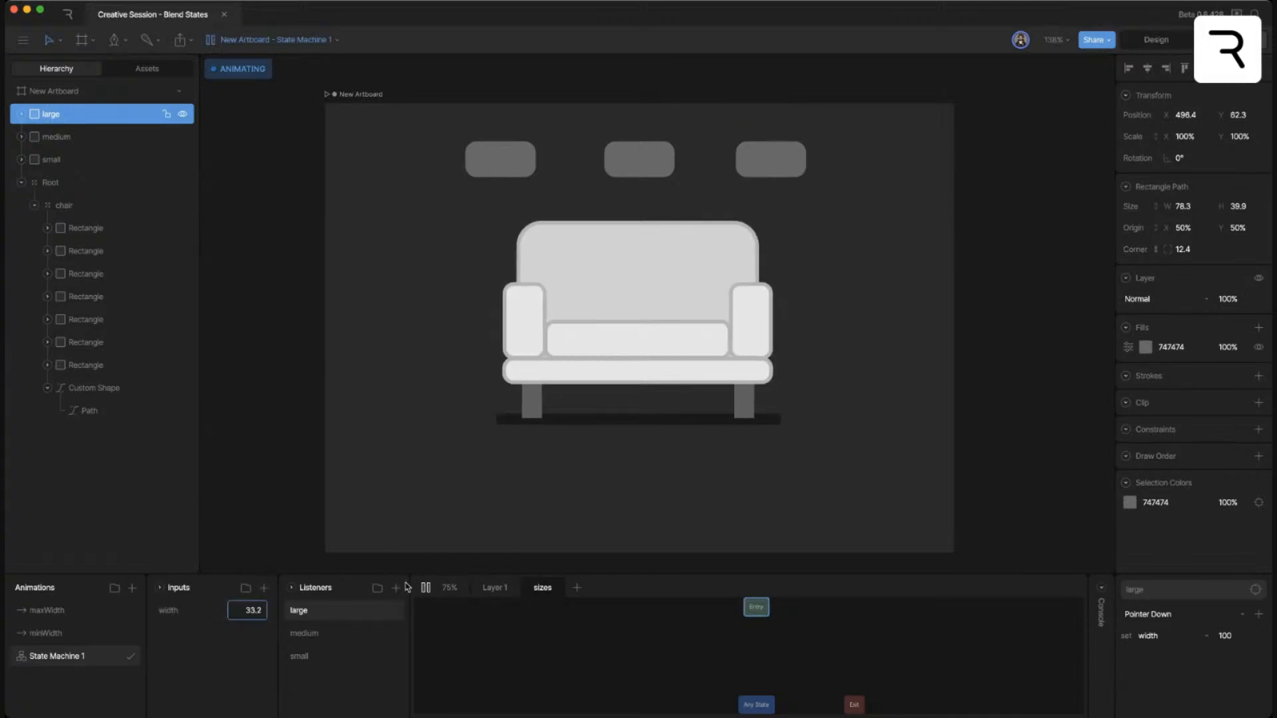
click(425, 588)
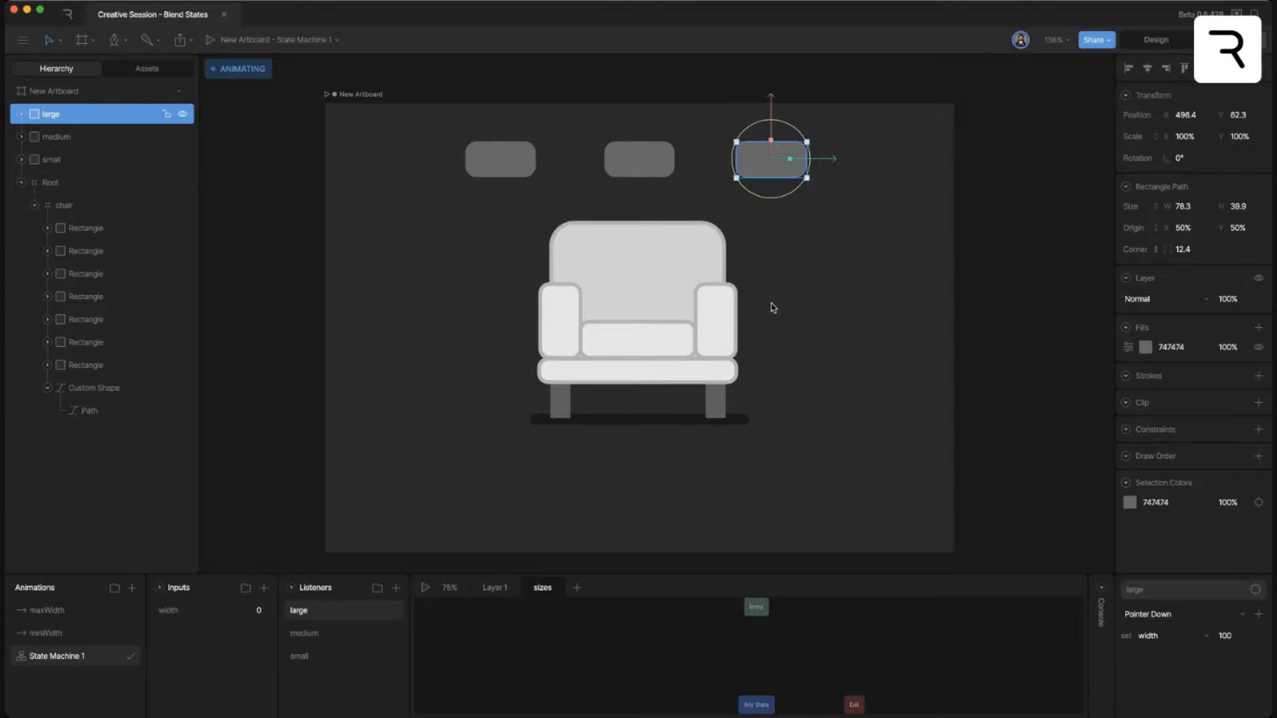
- Create a new timeline named minHeight
scroll(772, 307, right, 3)
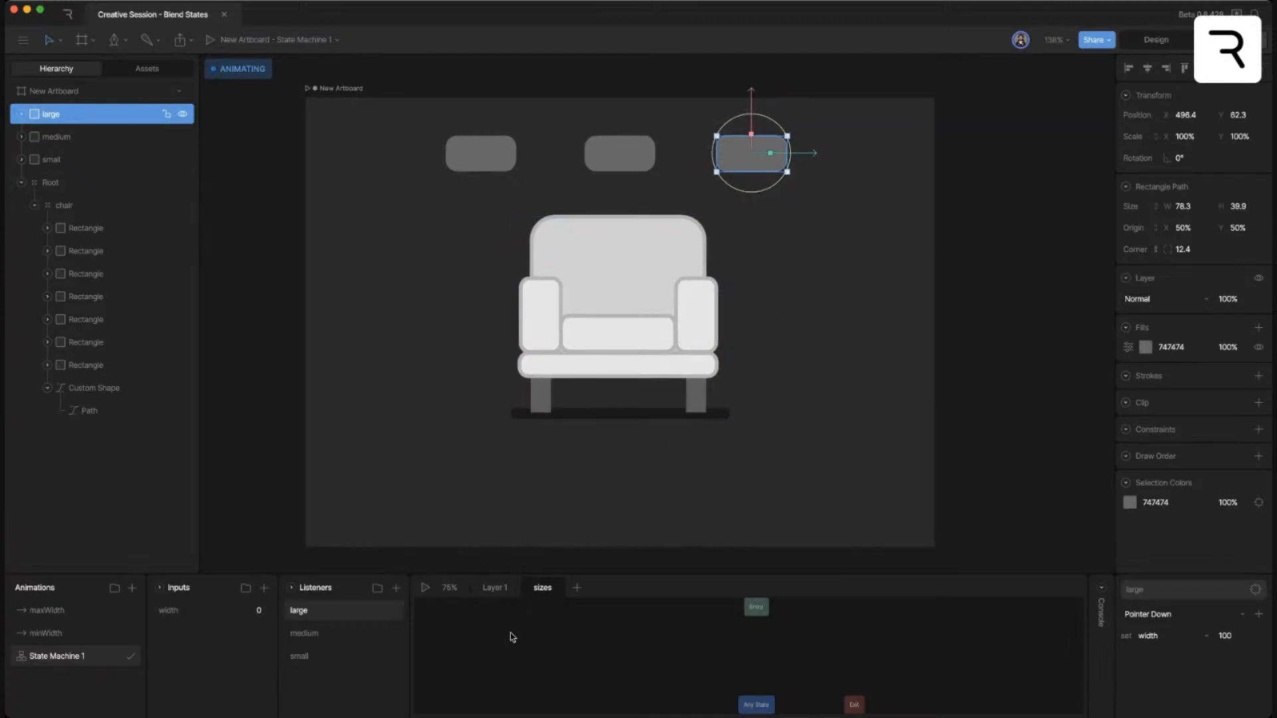
click(133, 588)
click(149, 618)
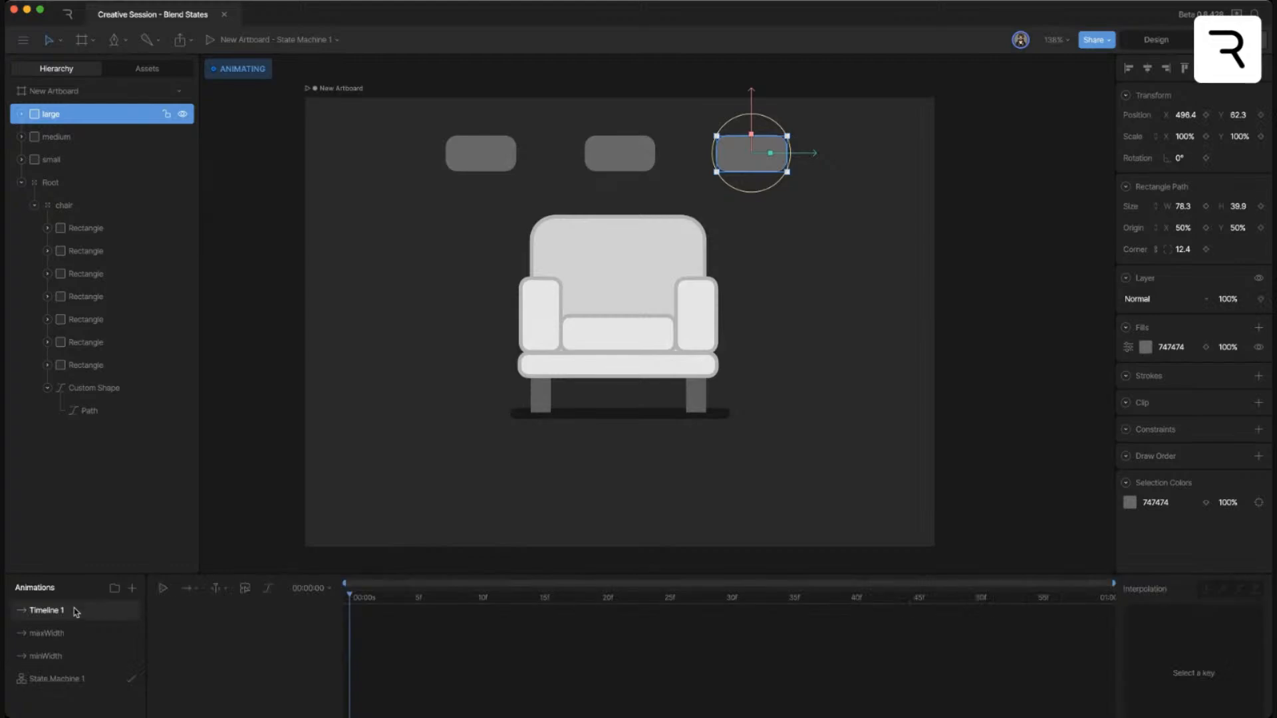
text(minHeight)
key(Return)
drag(384, 600, 299, 591)
- In minHeight, lower the backrest, both armrests, seat cushion and base together until the backrest's Y position is about -2.5
click(823, 390)
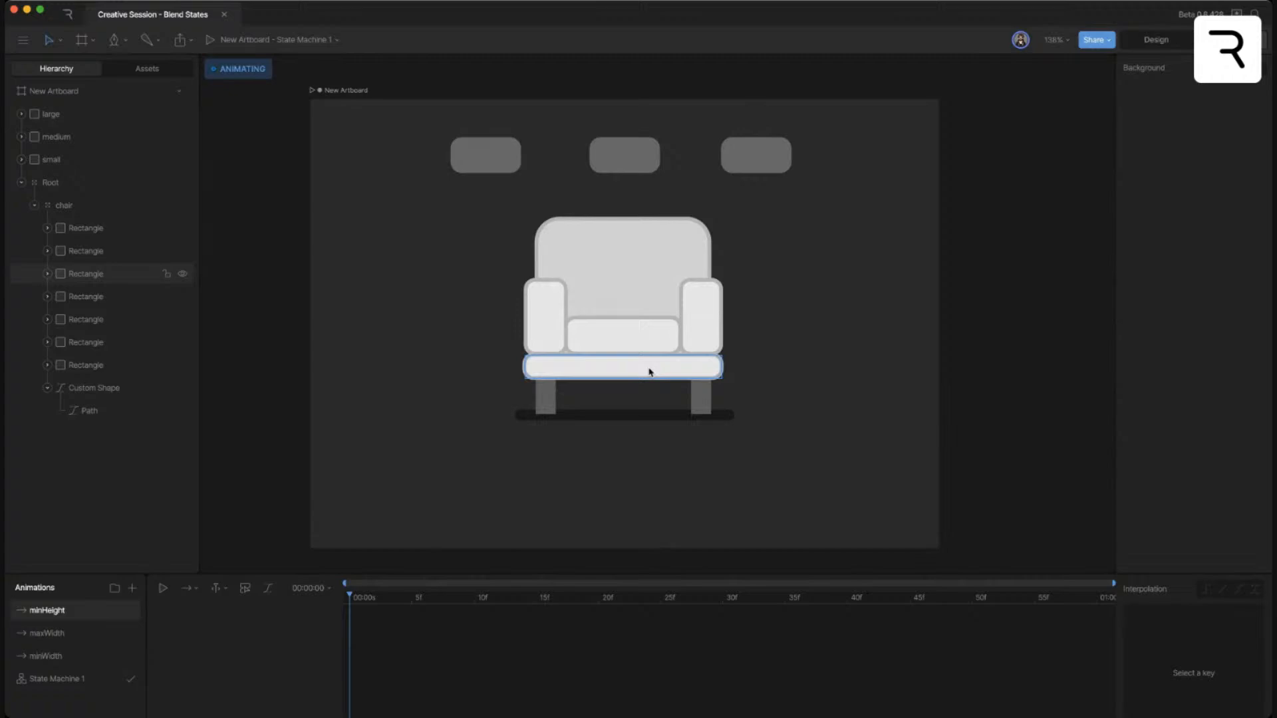
click(651, 302)
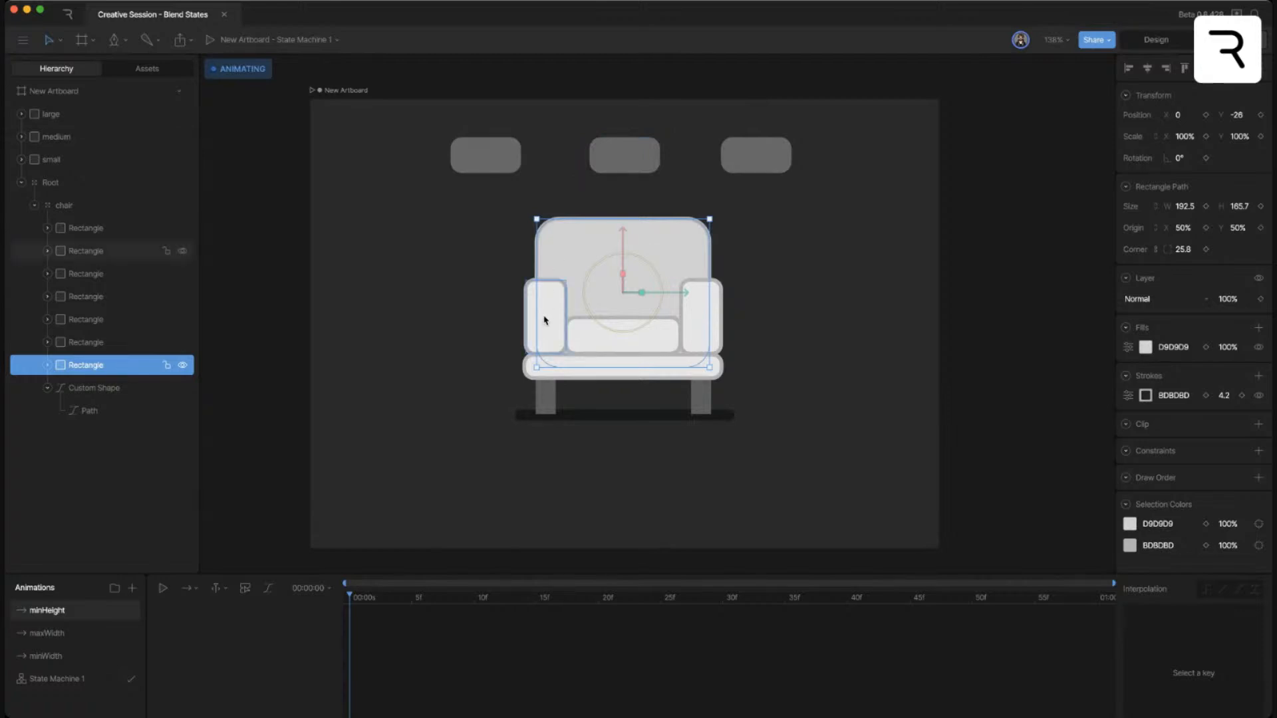
click(761, 373)
click(647, 272)
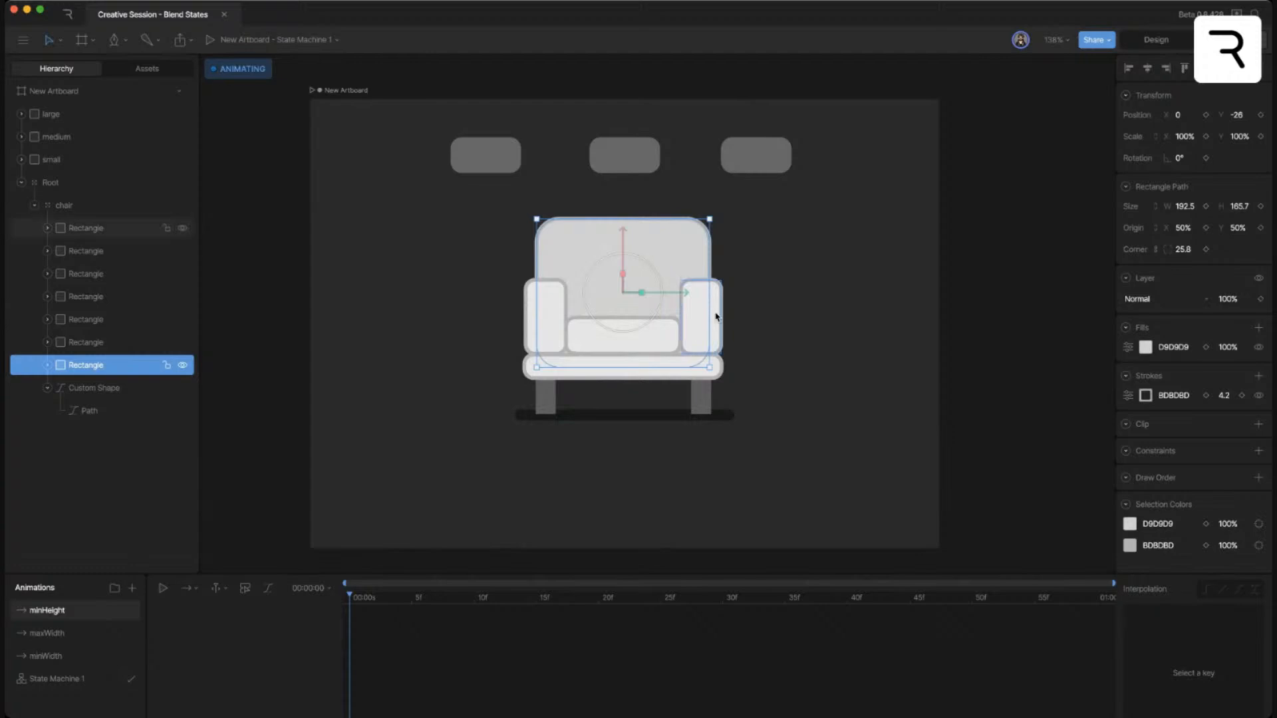
shift+click(685, 296)
shift+click(647, 343)
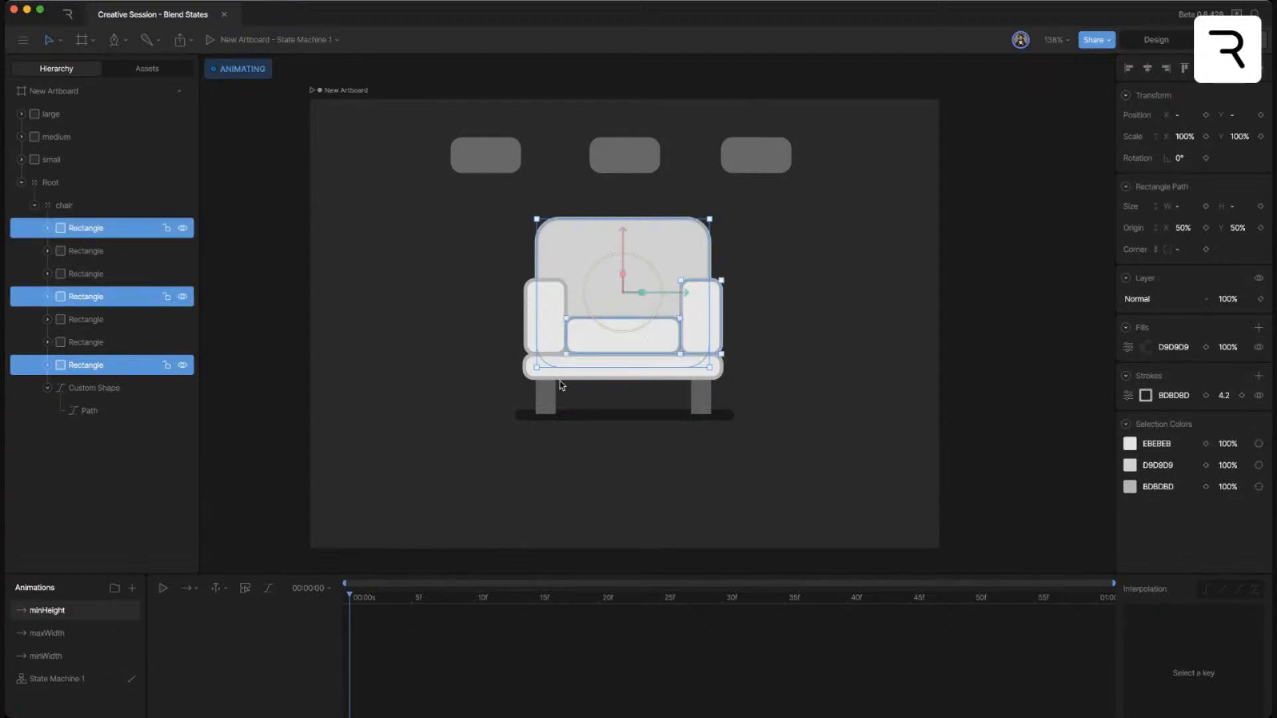
shift+click(547, 319)
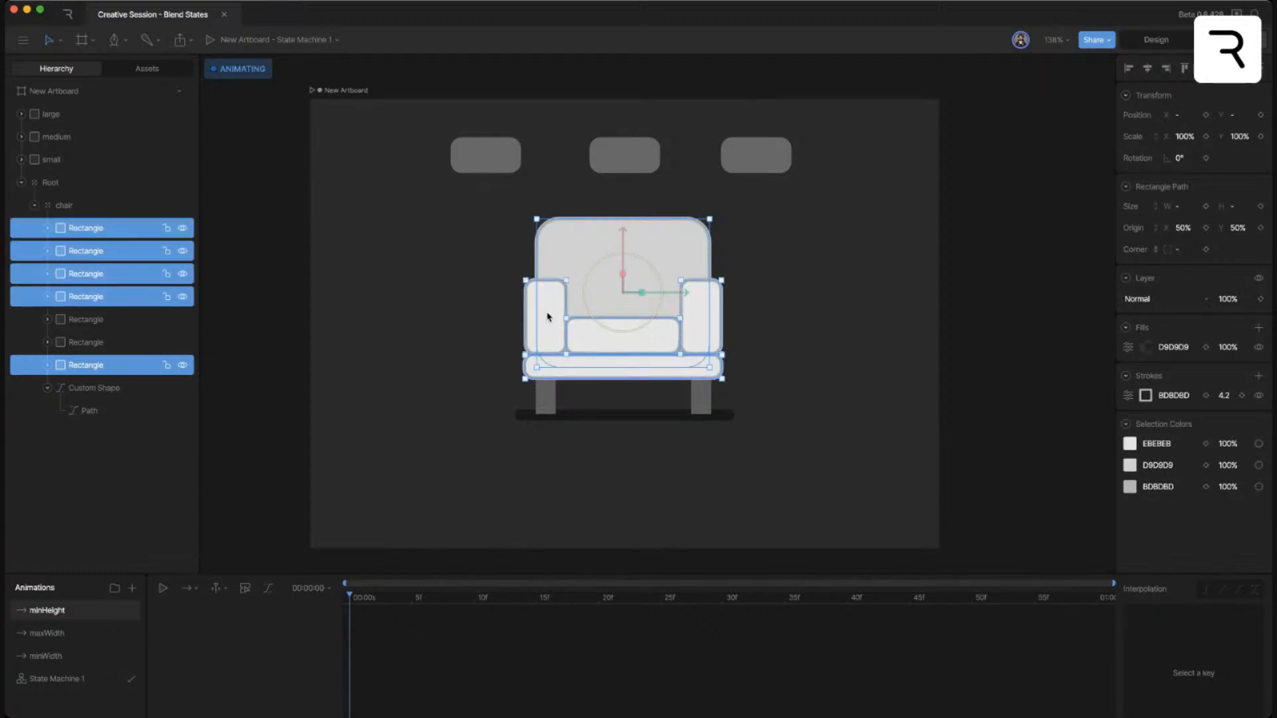
drag(1238, 118, 1243, 102)
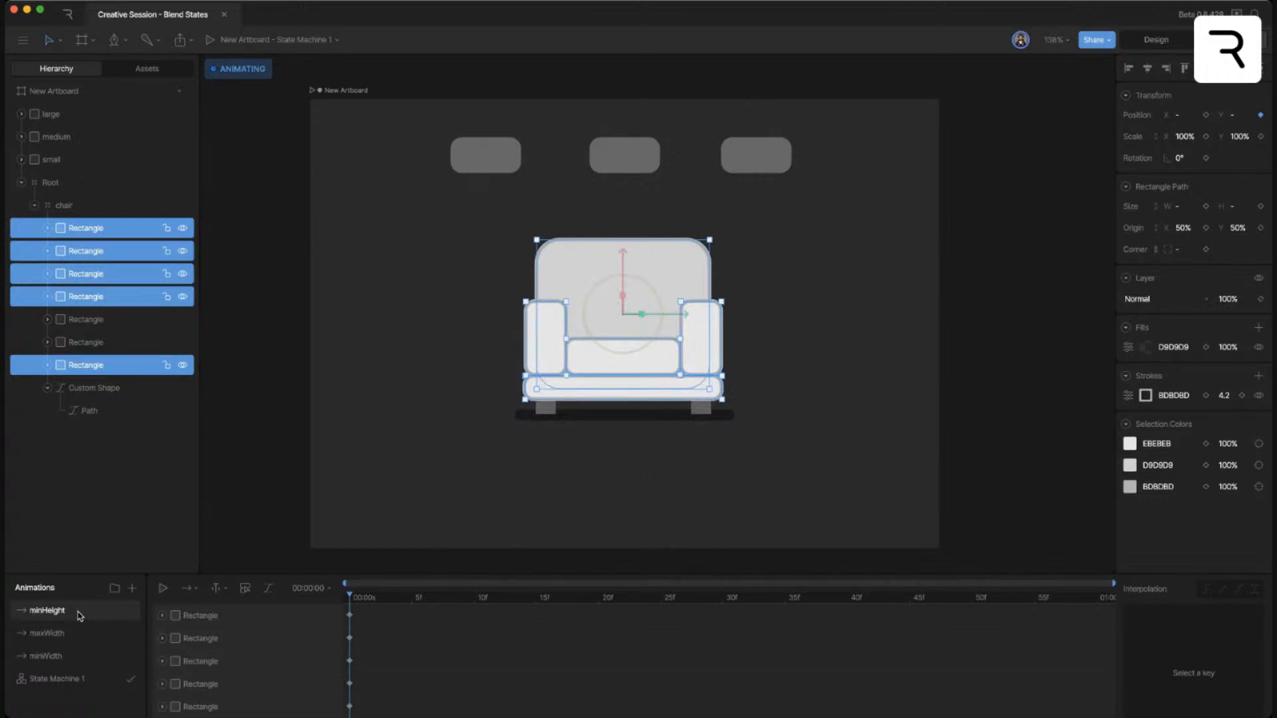
click(538, 521)
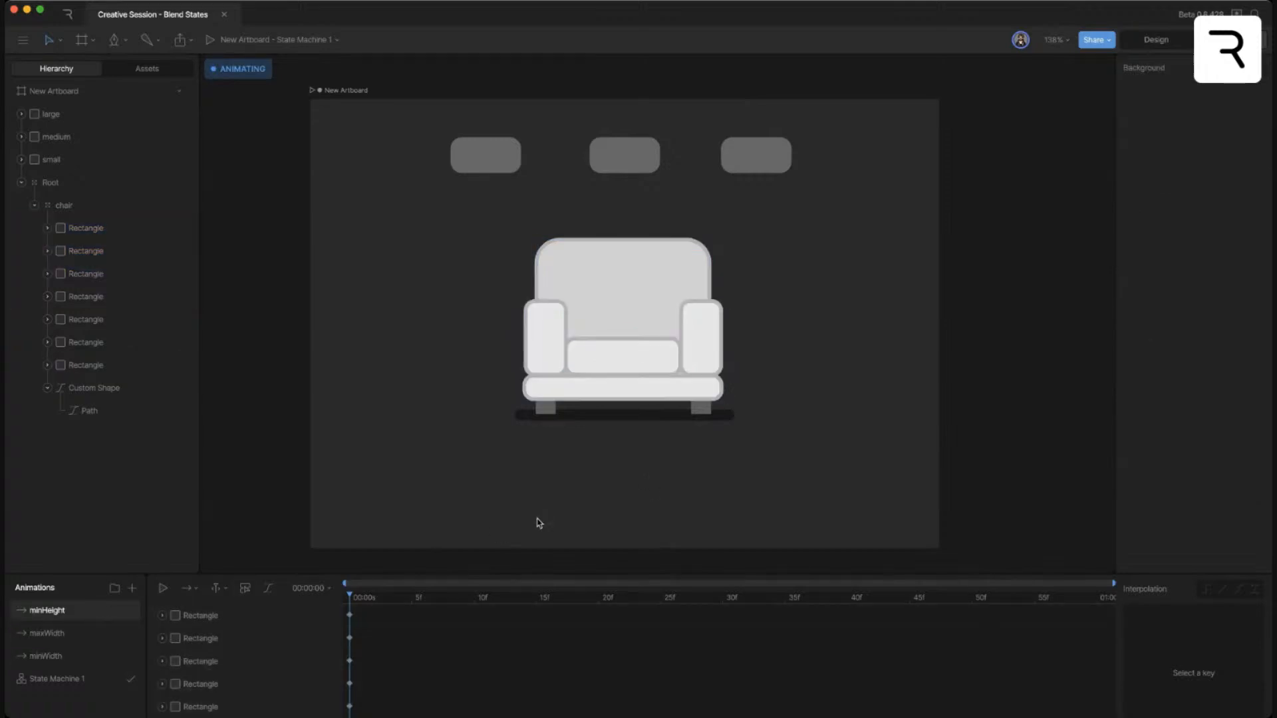
- Shorten the backrest to a height of about 115.6 and set its Y position to about 7.2 in minHeight
click(642, 288)
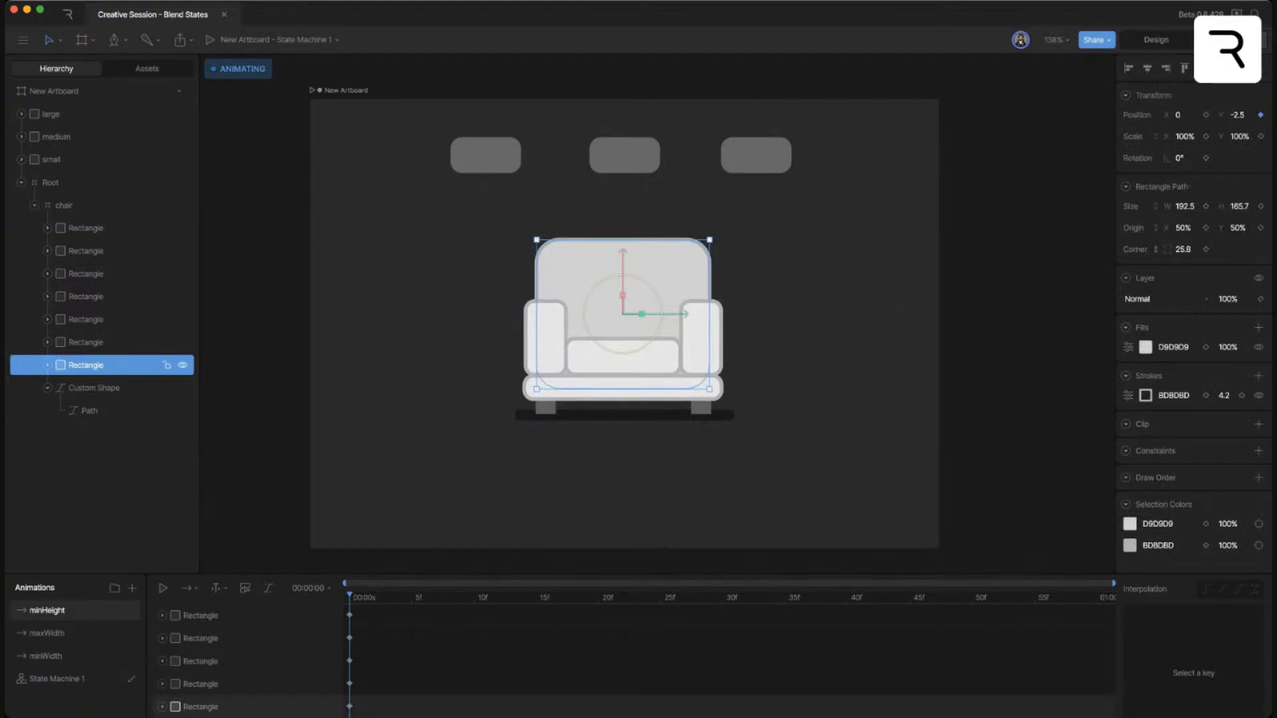
drag(1241, 208, 1241, 227)
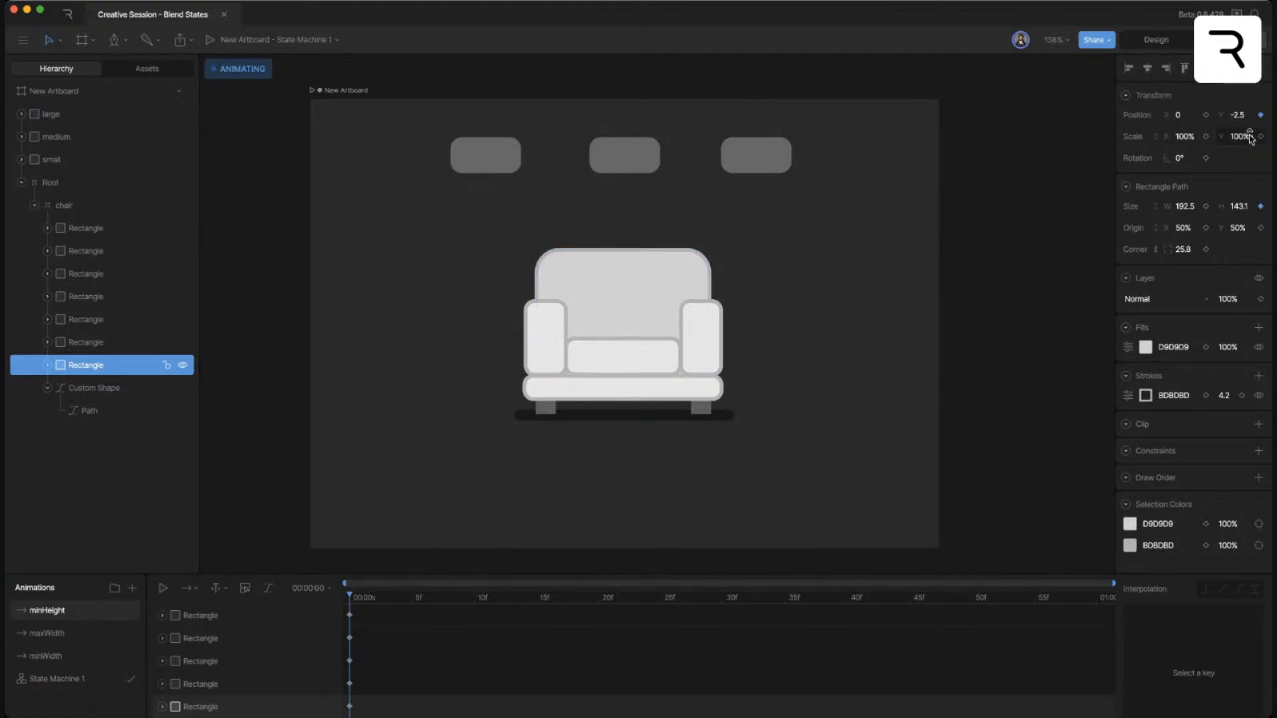
drag(1240, 212, 1238, 236)
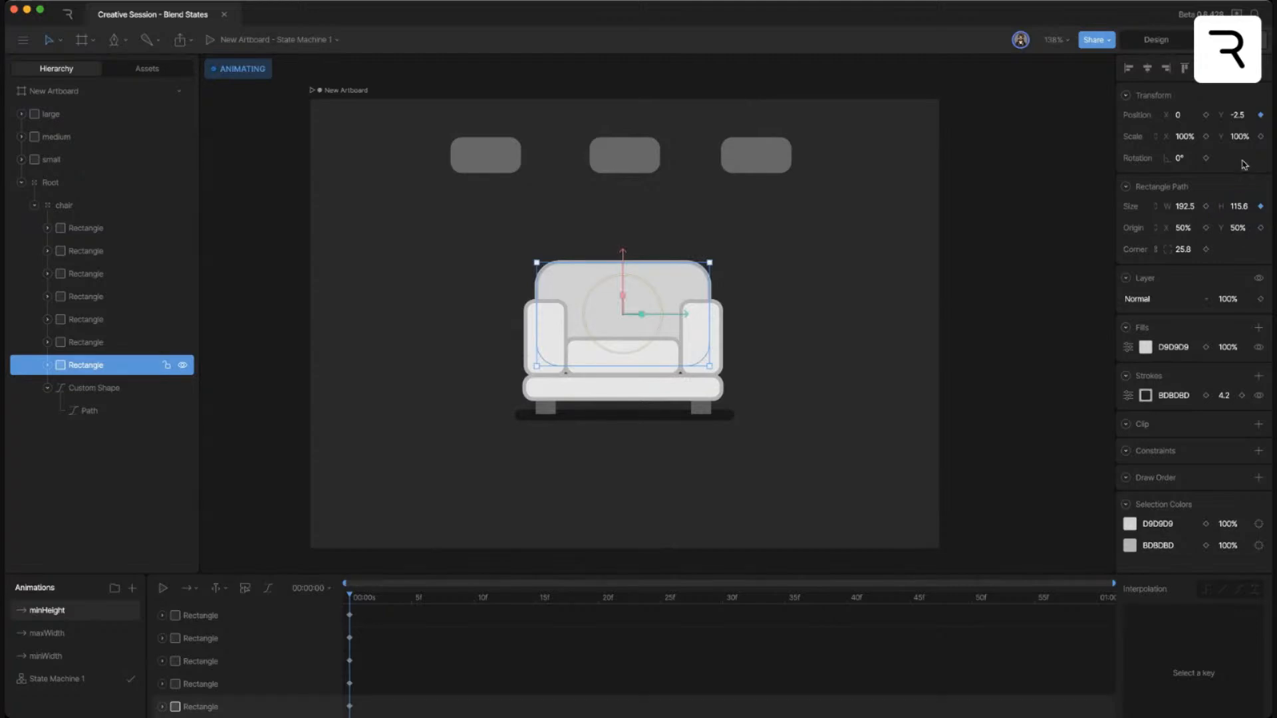
drag(1238, 114, 1238, 108)
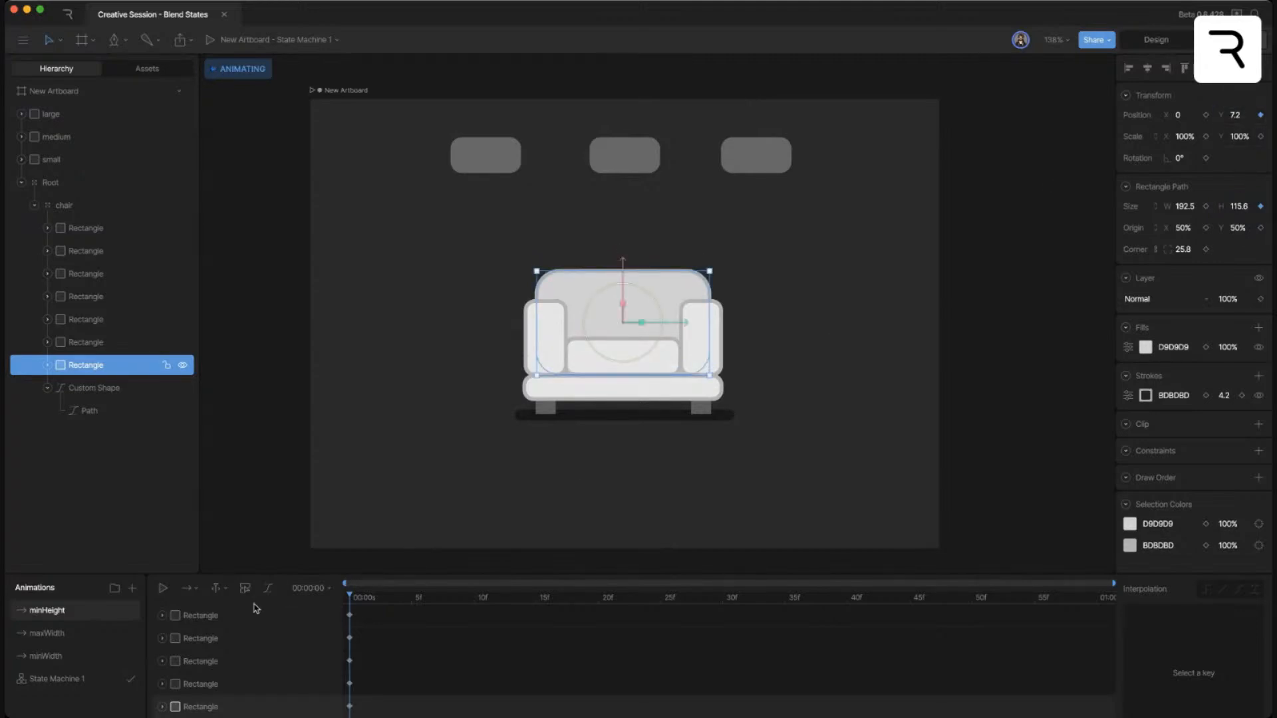
- Compare the chair's pose in the maxWidth and minWidth timelines with its pose in minHeight
click(58, 634)
click(61, 658)
click(62, 636)
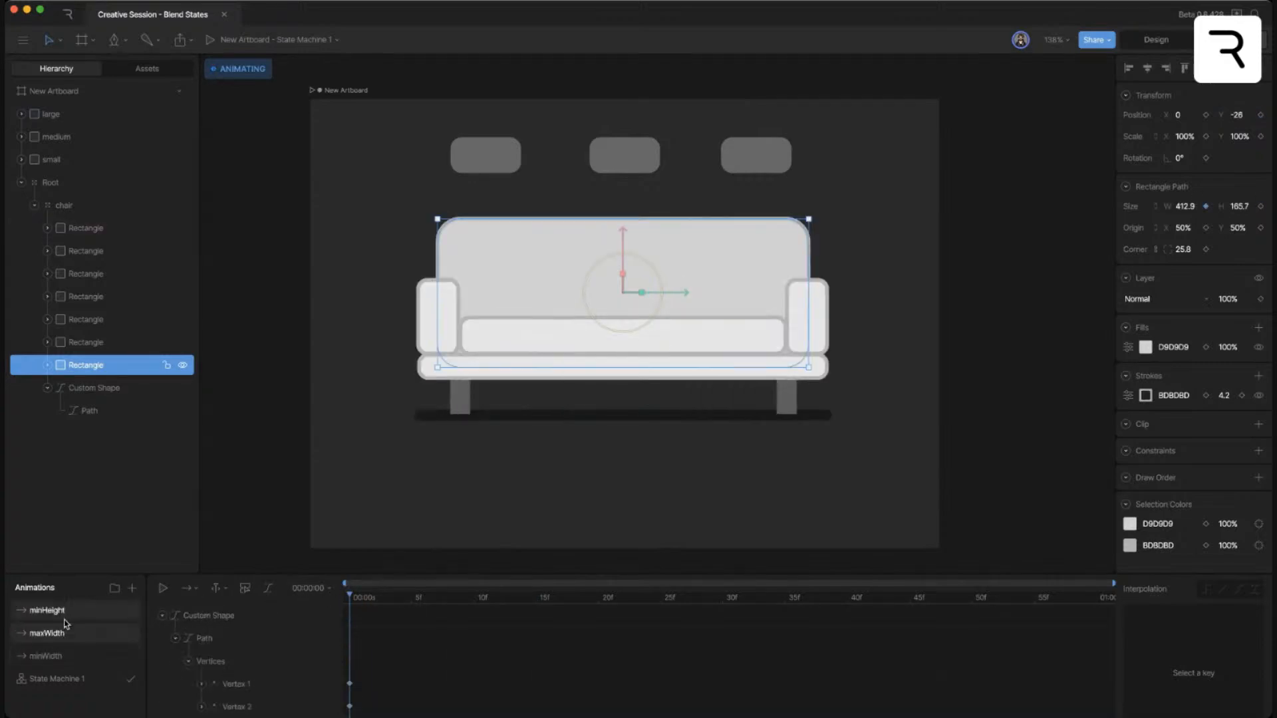
click(66, 613)
mouse_move(363, 598)
mouse_down()
mouse_move(519, 597)
mouse_move(347, 602)
mouse_up()
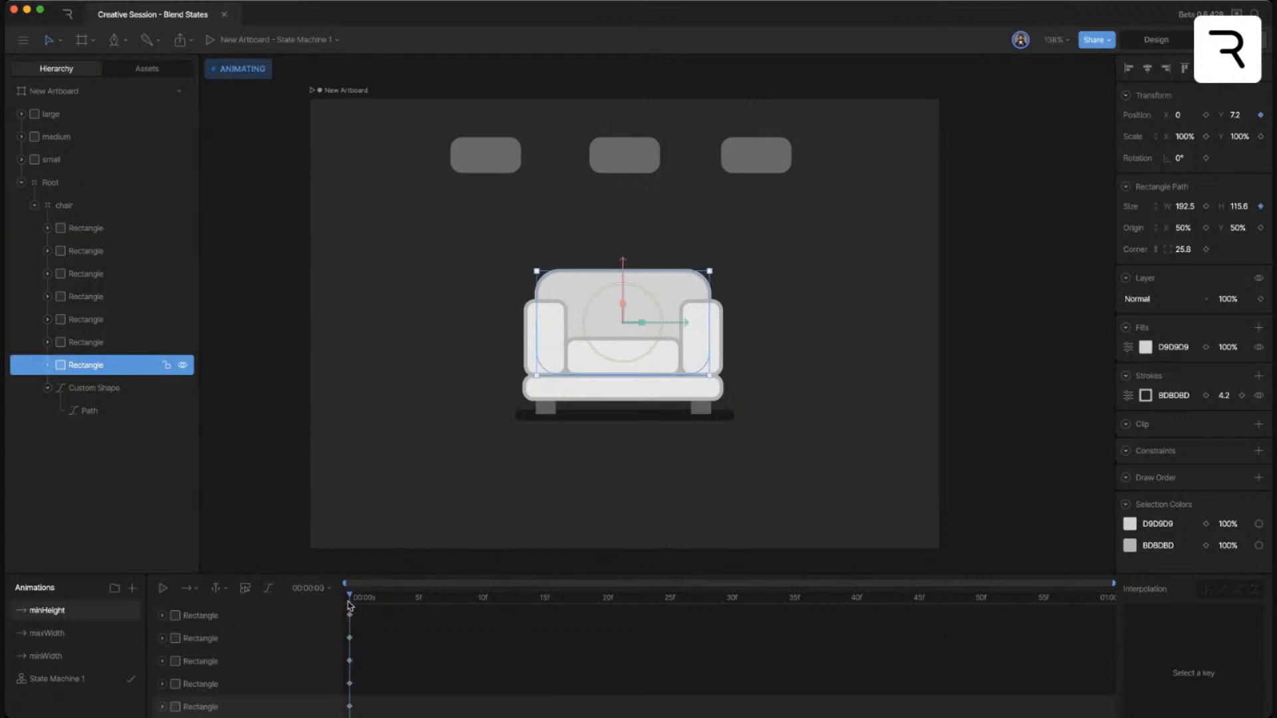
- Duplicate the minHeight timeline and rename the copy maxHeight
right_click(56, 611)
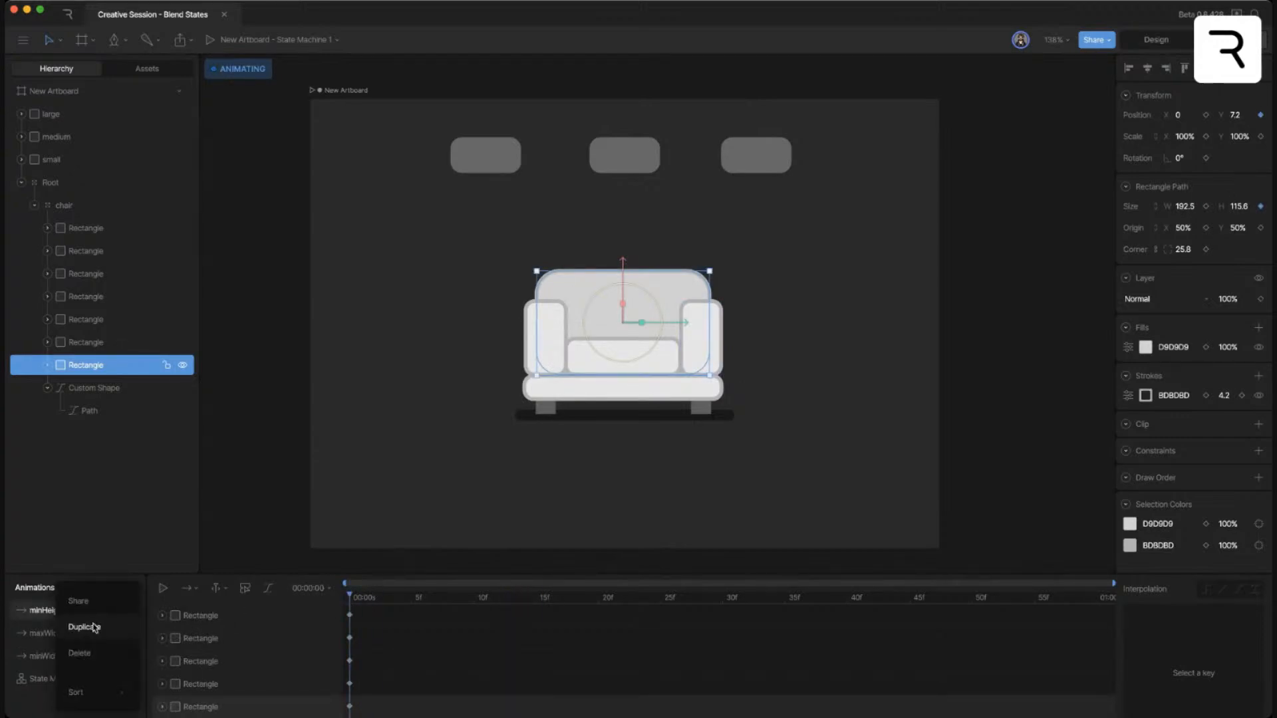
click(52, 613)
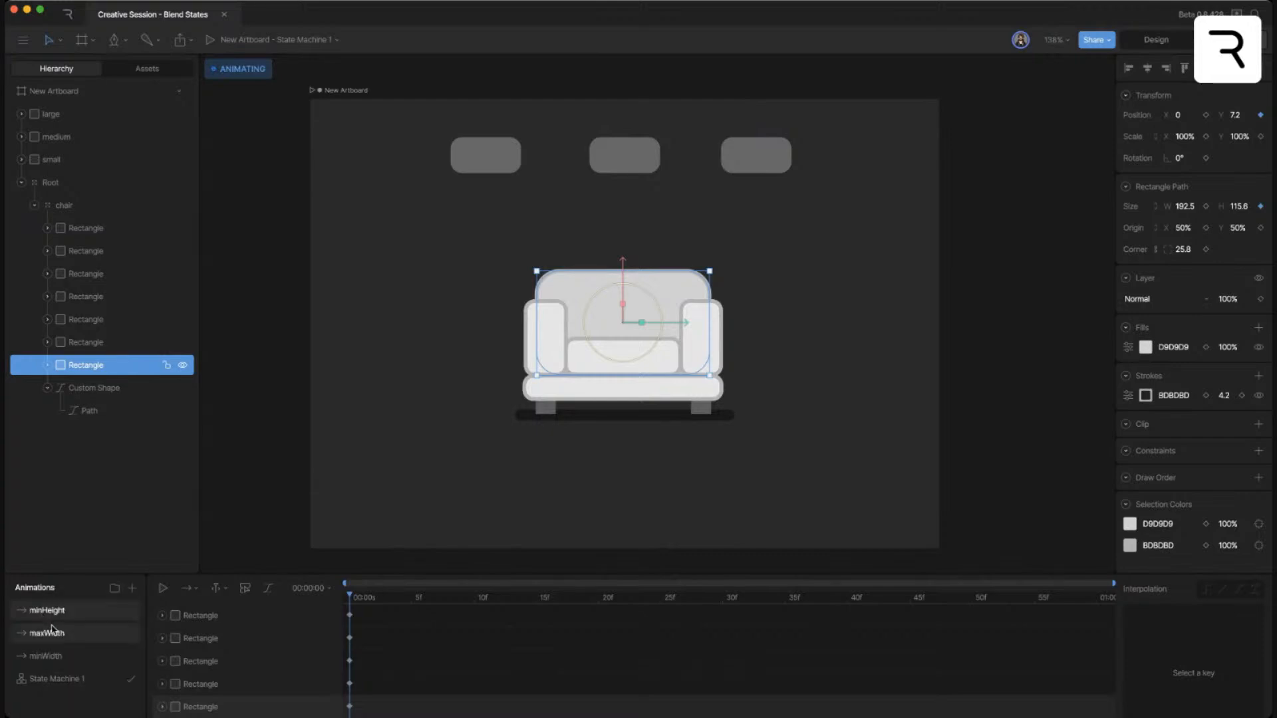
right_click(66, 614)
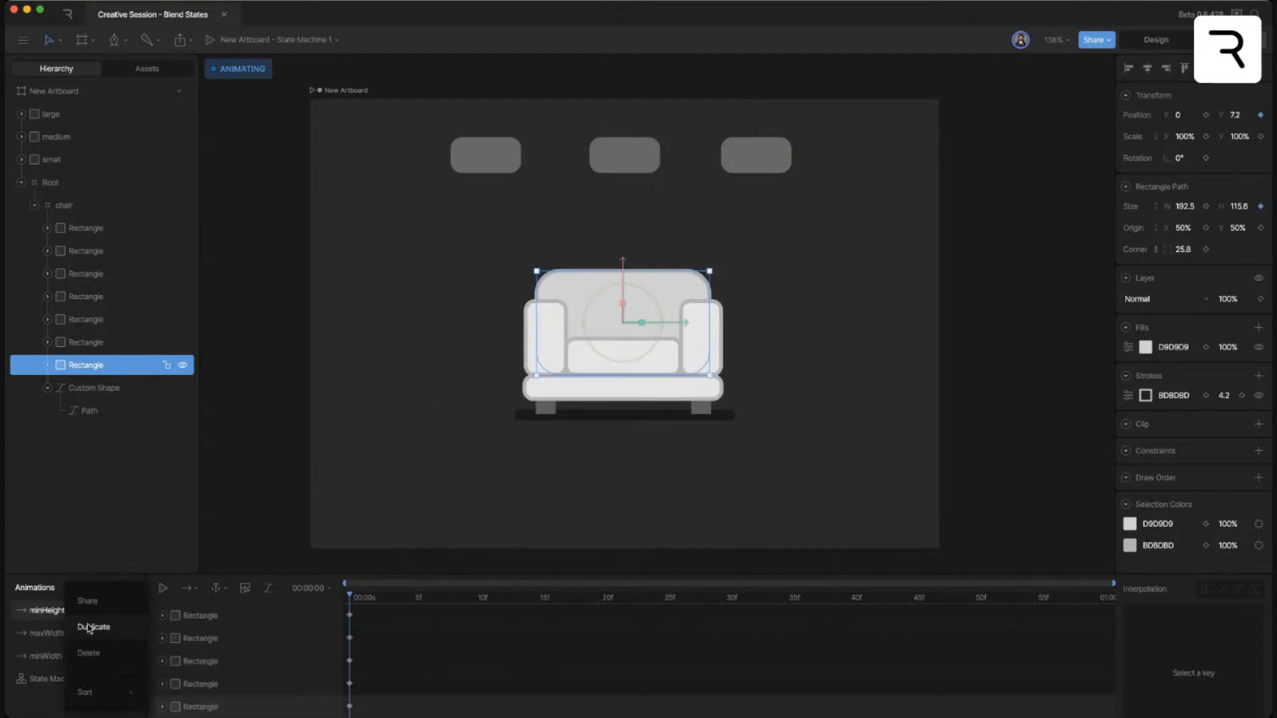
click(89, 628)
right_click(58, 613)
click(83, 628)
double_click(59, 607)
text(maxHeight)
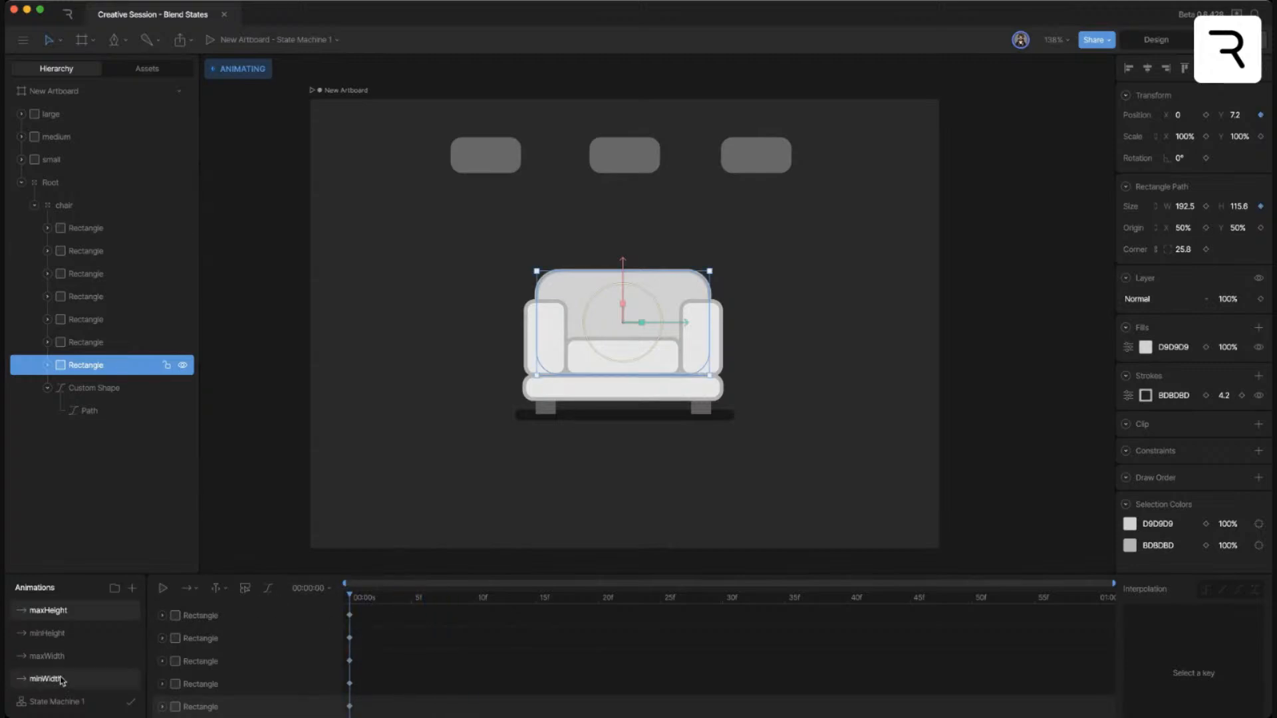
- Compare the chair's pose in the minWidth, minHeight and maxHeight timelines
click(61, 679)
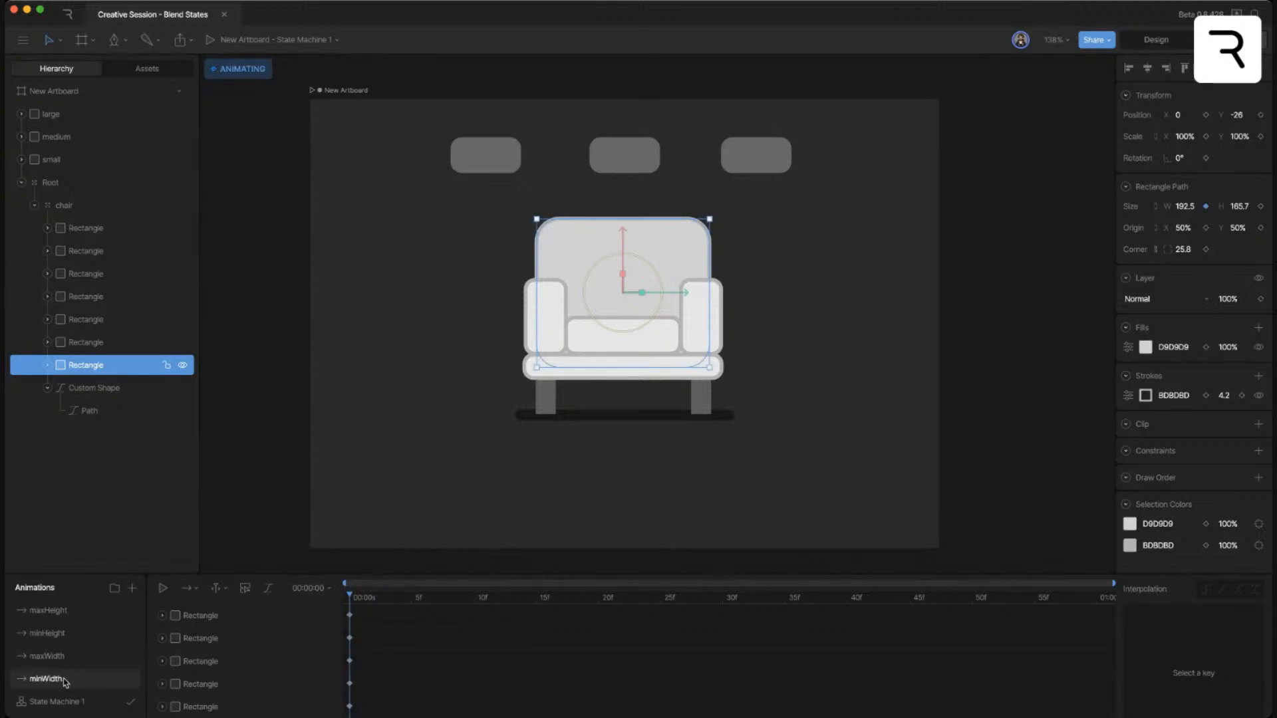
click(61, 633)
click(58, 610)
- At frame 1 of maxHeight, raise both armrests, the seat cushion and the base together to lengthen the visible legs
drag(385, 598, 353, 603)
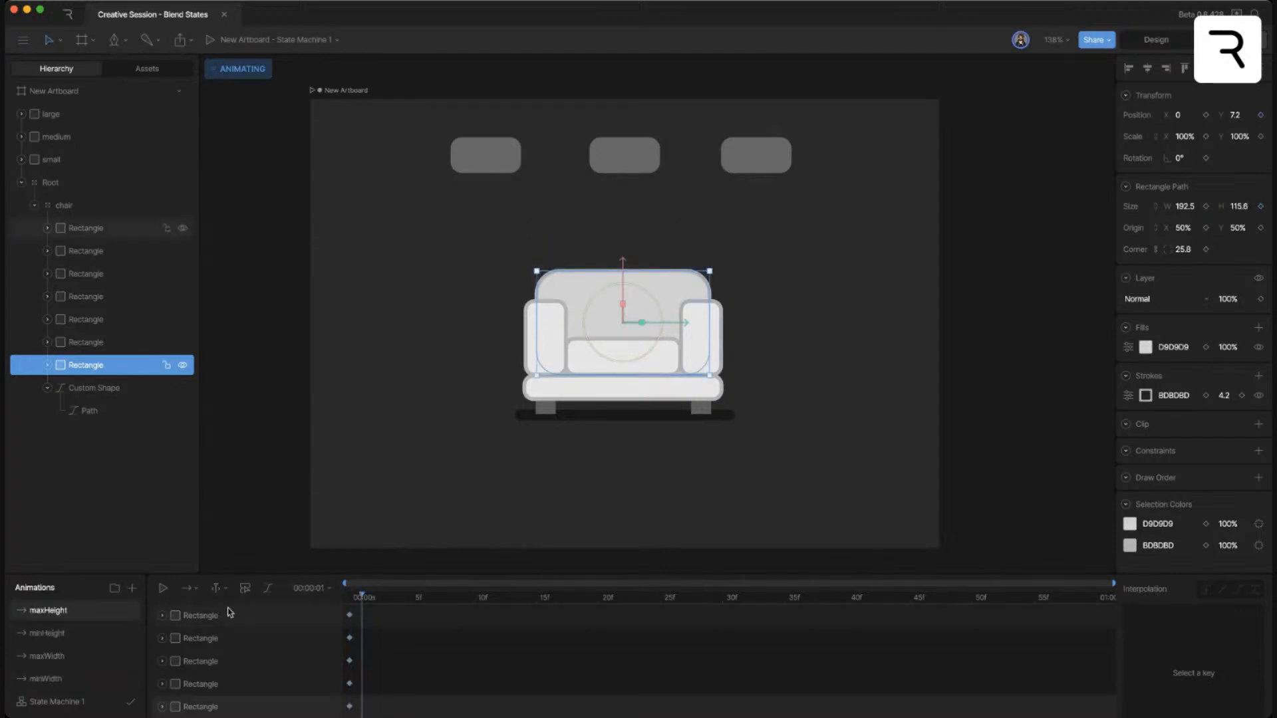
click(89, 631)
click(82, 609)
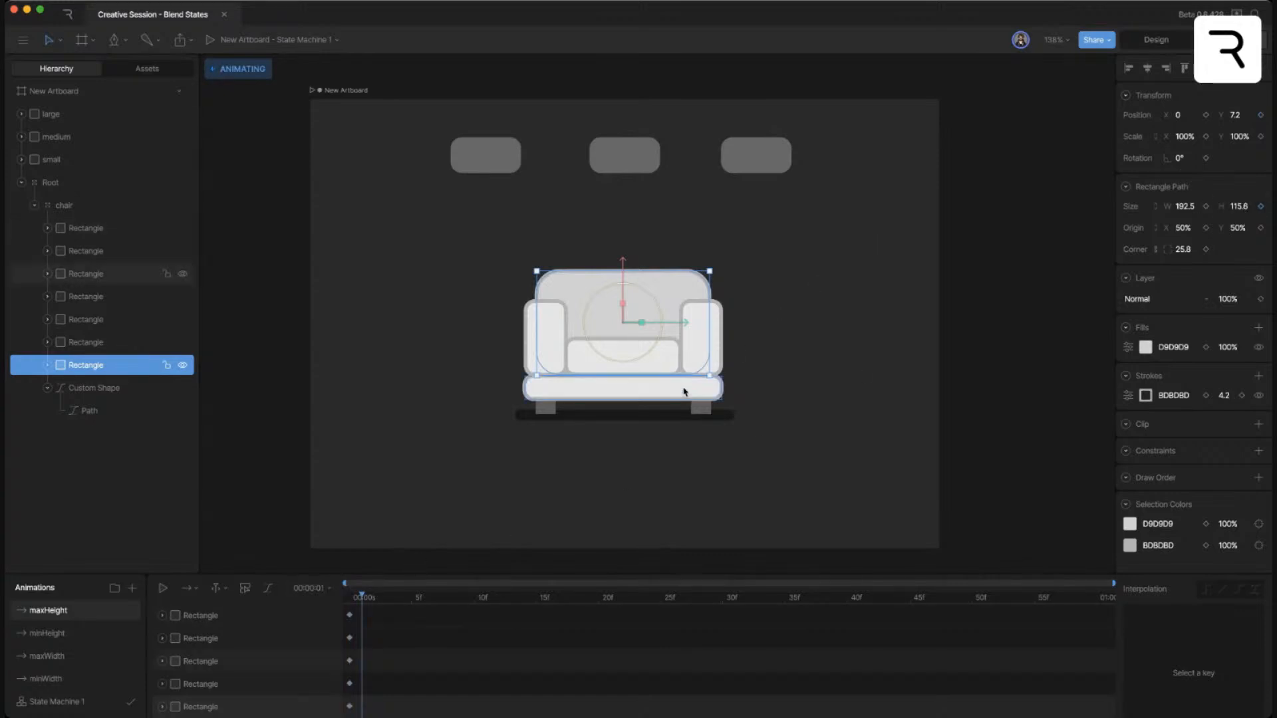
click(702, 385)
shift+click(699, 346)
shift+click(576, 358)
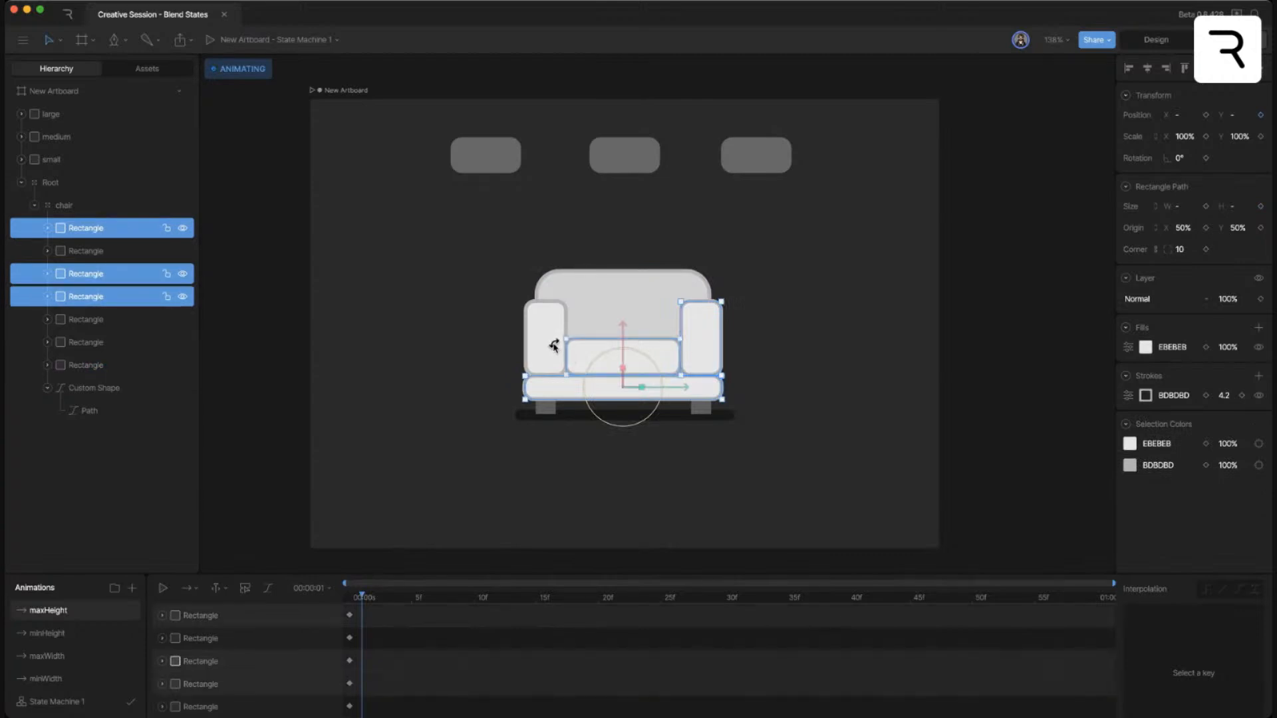
shift+click(546, 345)
mouse_move(1243, 120)
mouse_down()
mouse_move(1227, 160)
mouse_move(1240, 202)
mouse_move(1243, 177)
mouse_move(1240, 205)
mouse_move(1239, 102)
mouse_up()
- Set the maxHeight backrest's height to about 169.8 and Y position to about -39.2, and compare the pose with minHeight
click(650, 282)
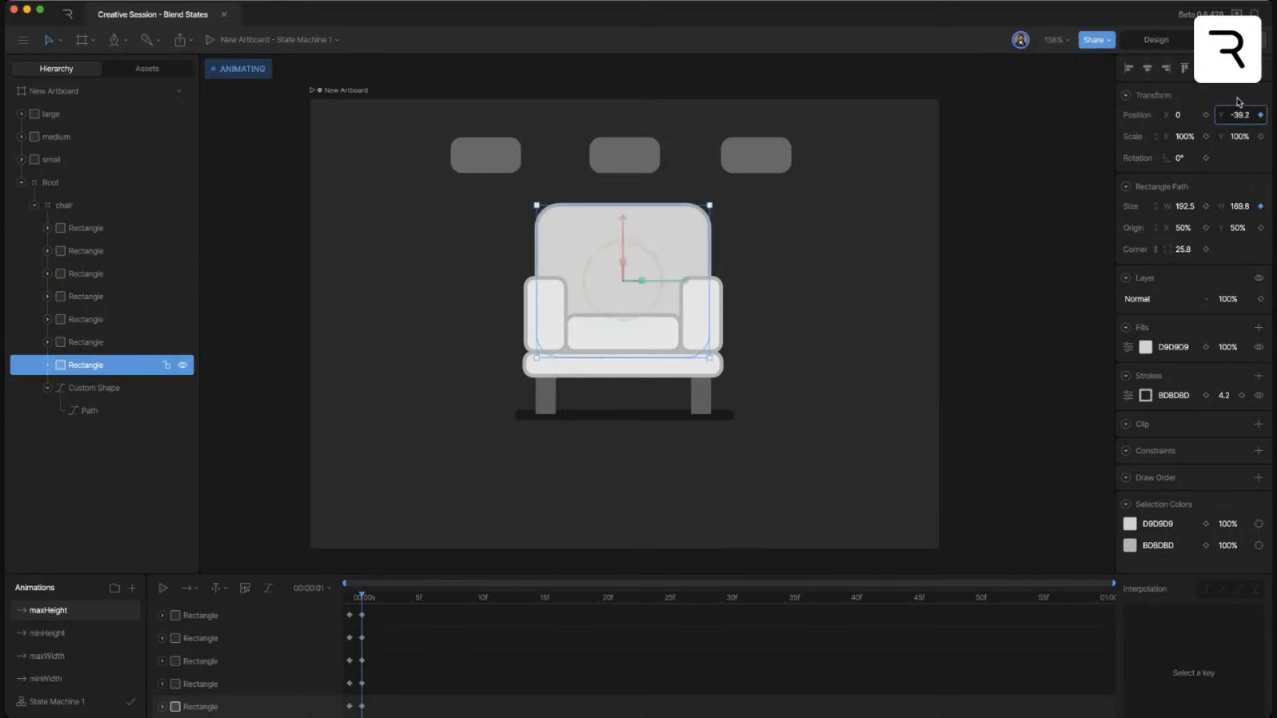
click(49, 634)
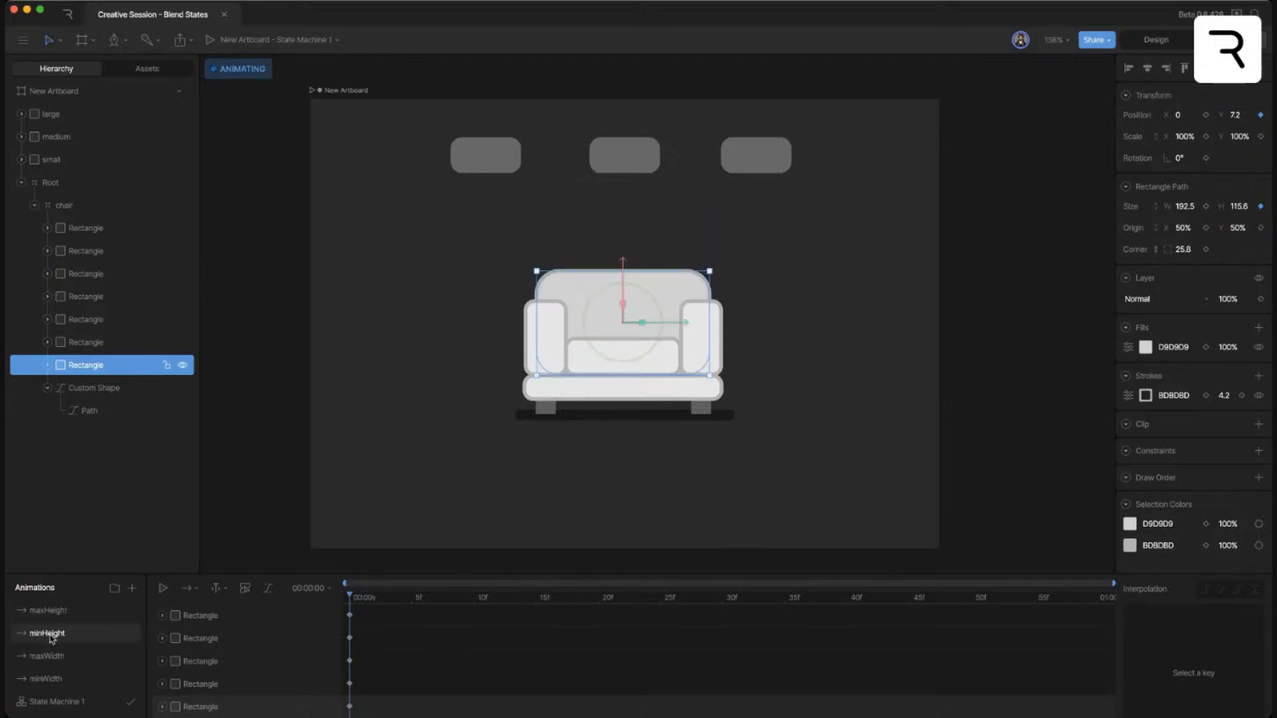
click(49, 610)
- Add a number input named height to State Machine 1
click(70, 703)
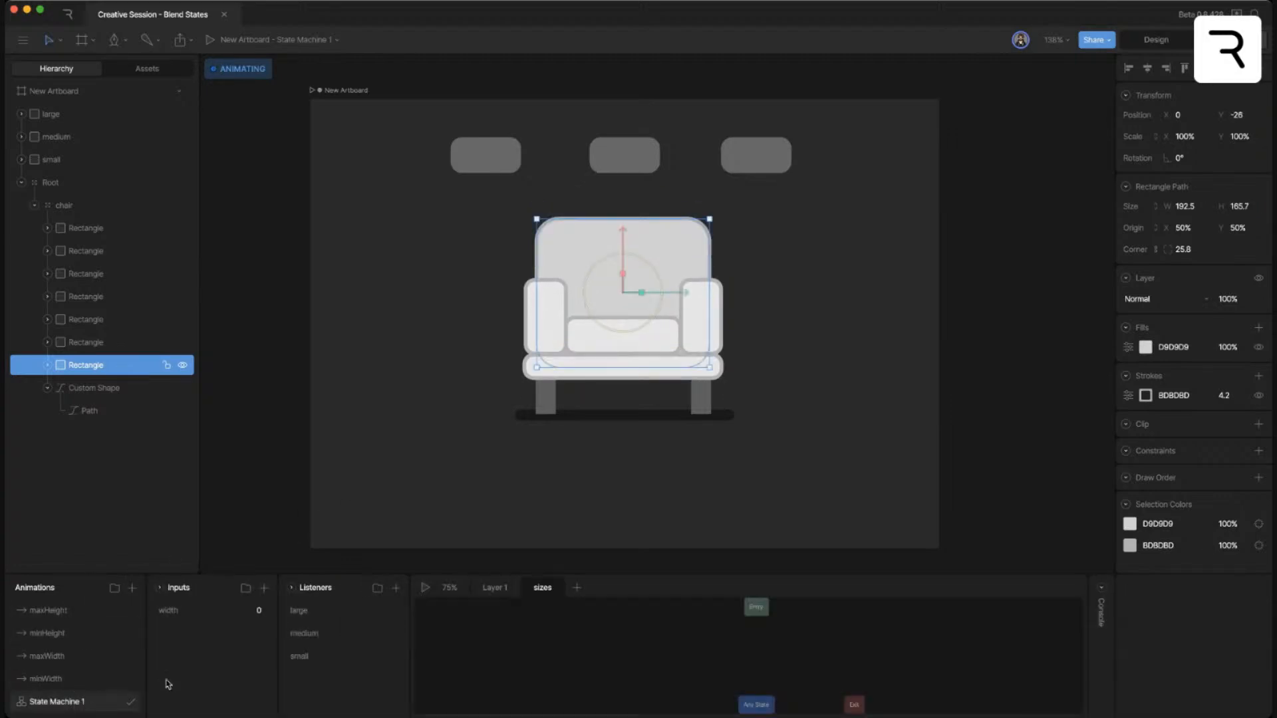
click(264, 588)
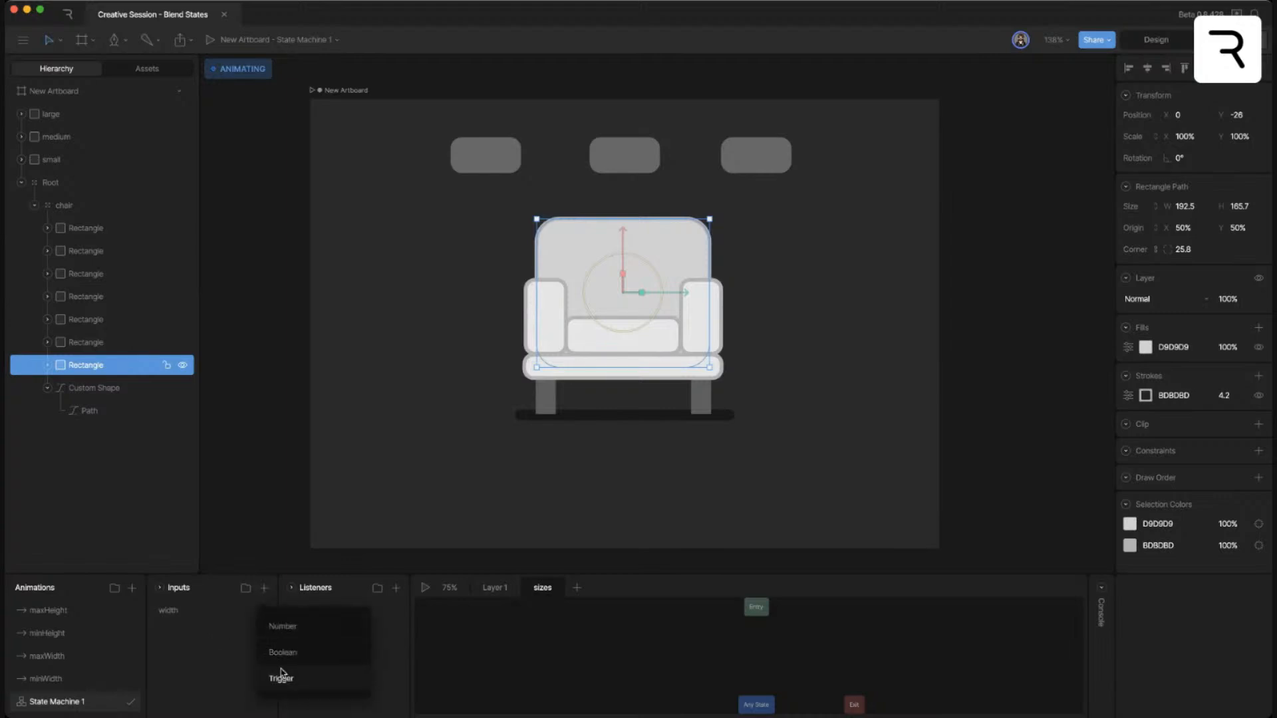
click(289, 631)
double_click(183, 610)
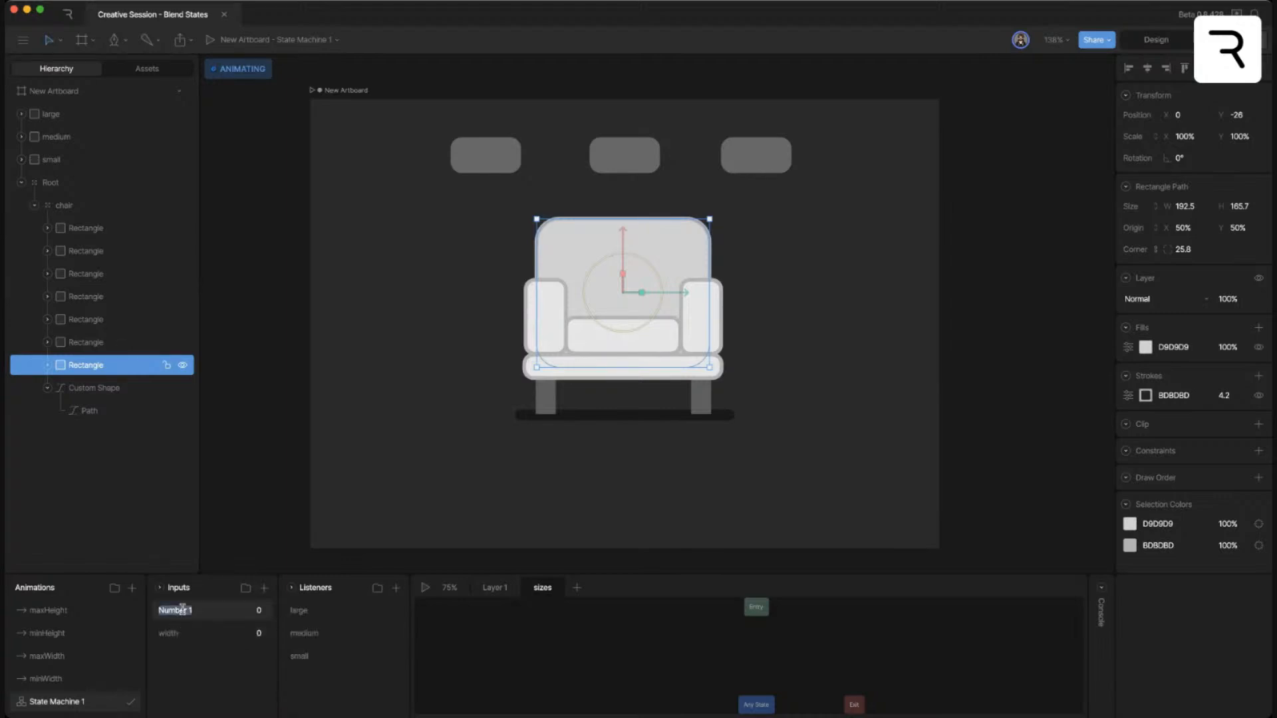
text(height)
- Add the minHeight timeline to Layer 1's blend state, mixed by a value of 100
click(492, 590)
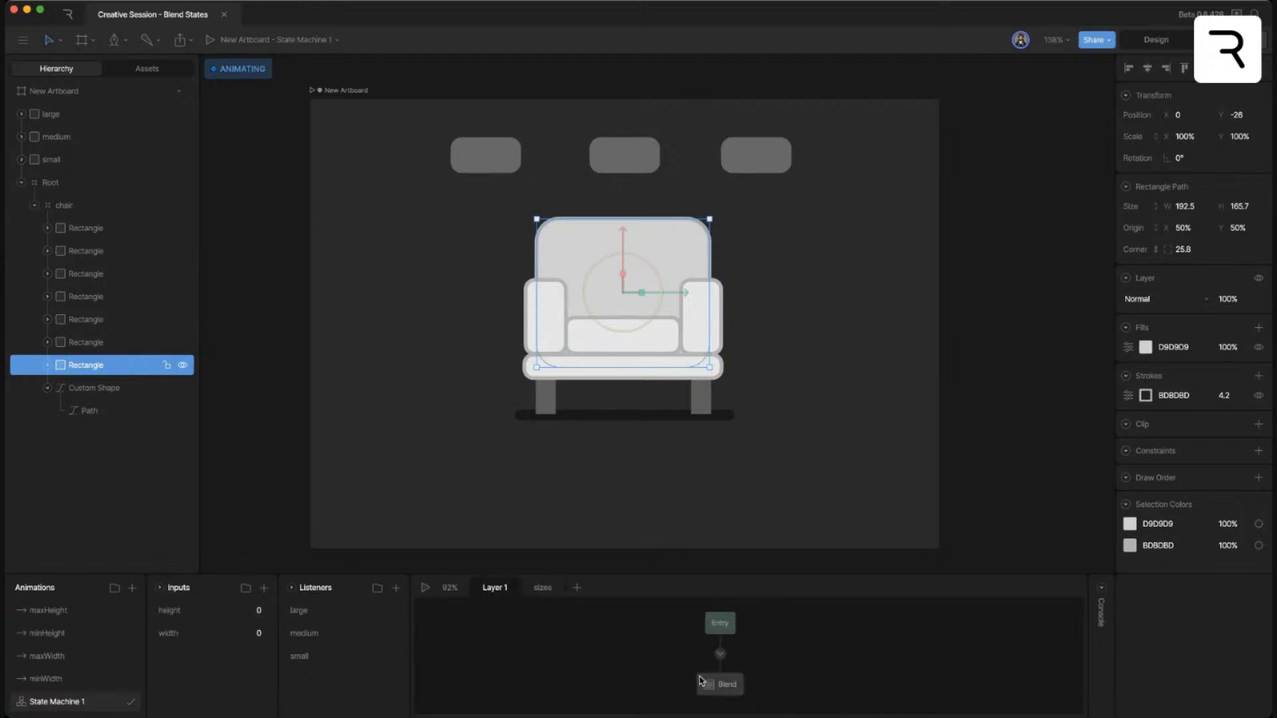
click(716, 682)
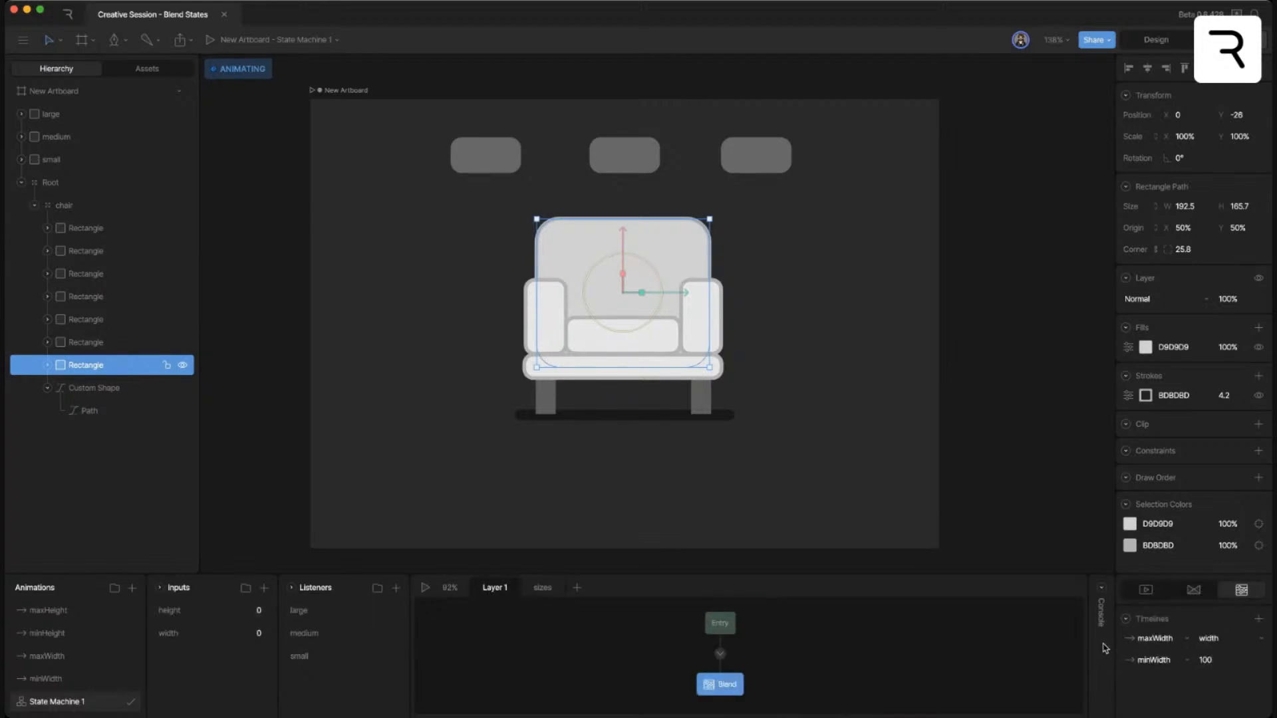
click(1258, 620)
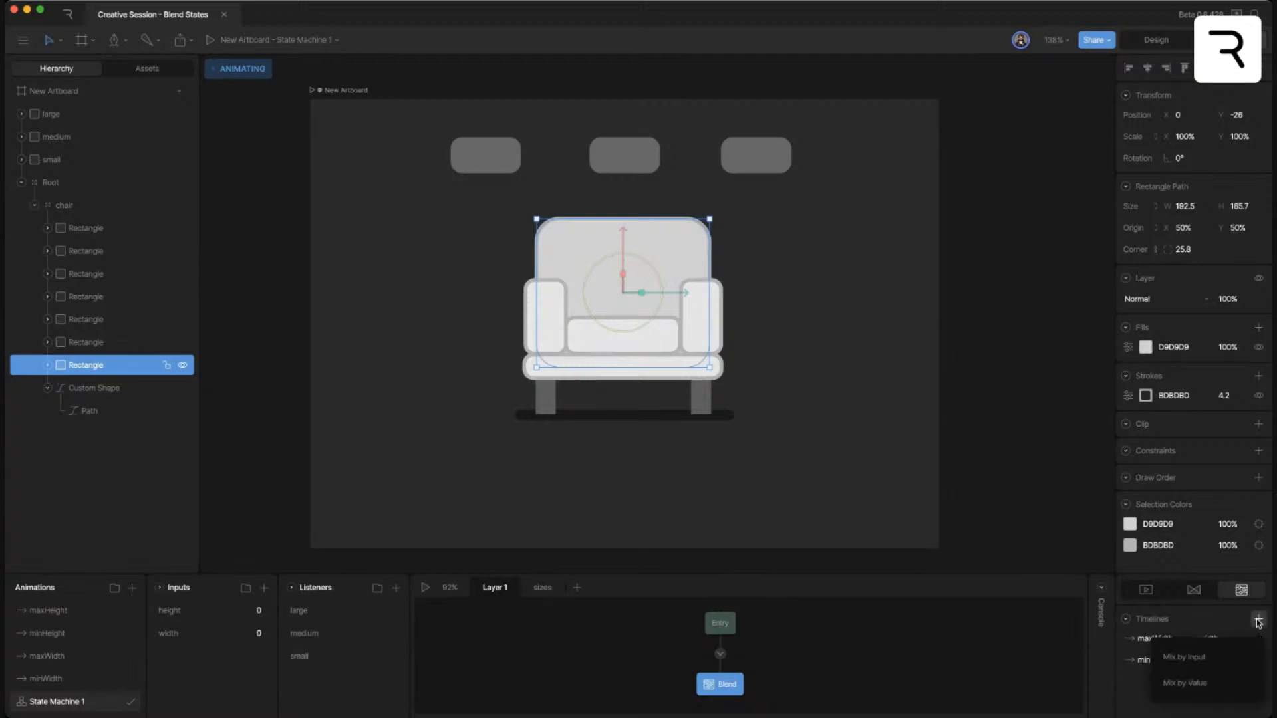
click(1202, 683)
click(1163, 640)
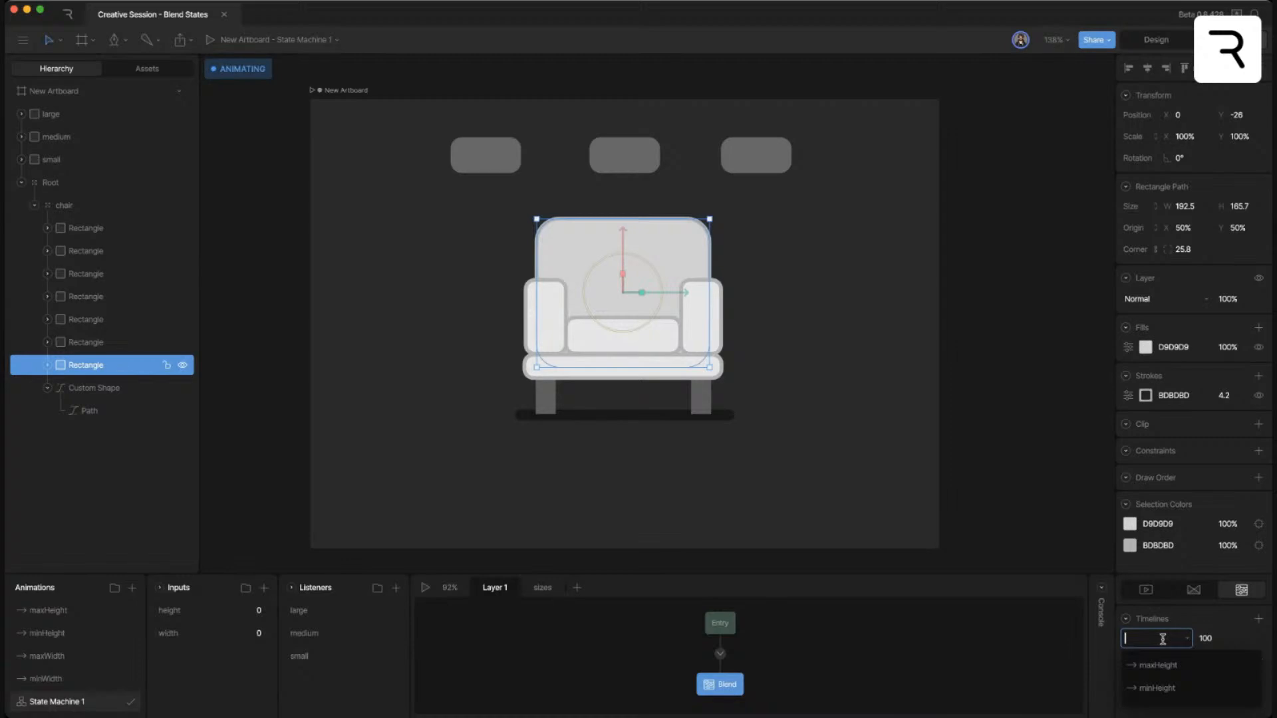
click(1176, 678)
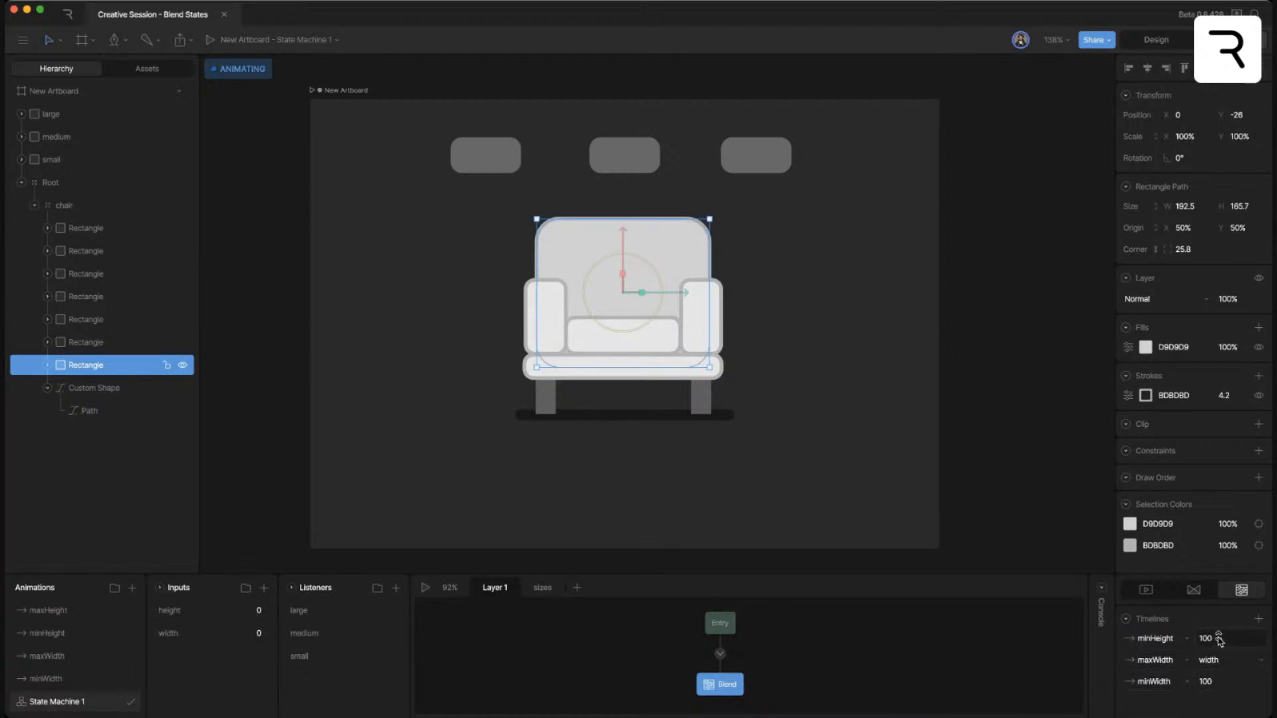
- Add the maxHeight timeline to the blend state, mixed by the height input
click(1259, 620)
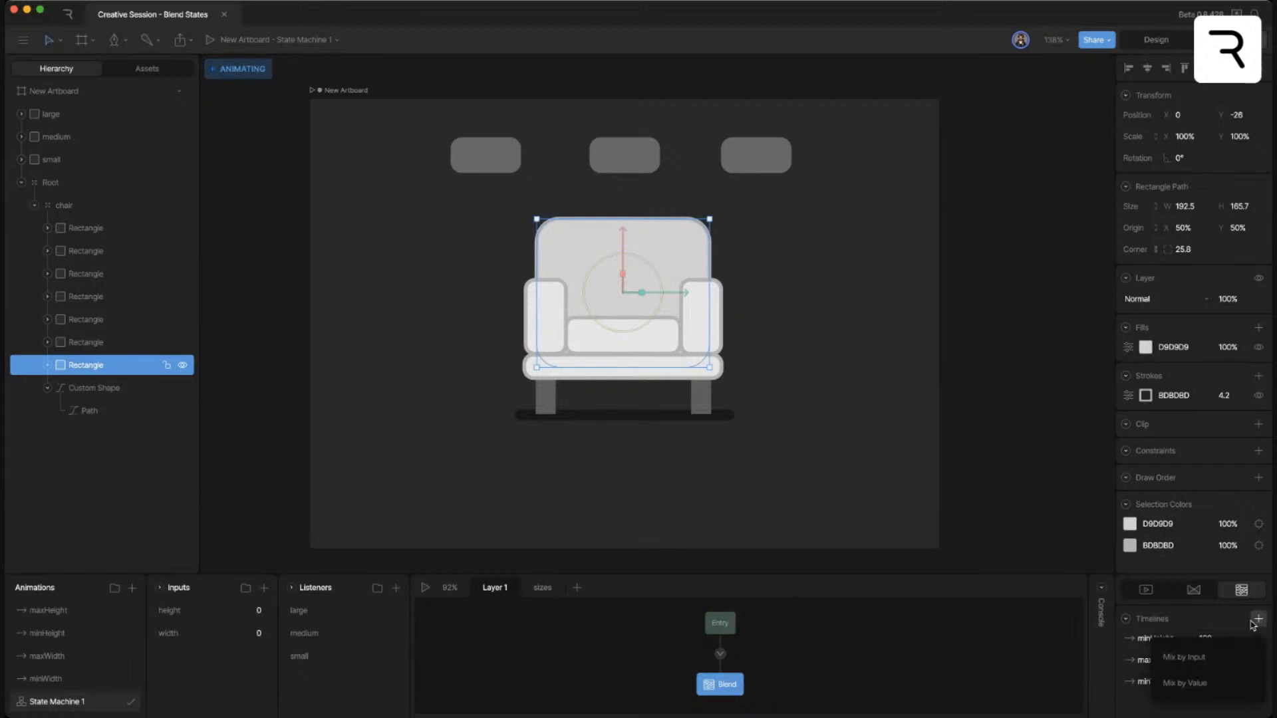
click(1184, 657)
click(1159, 640)
click(1158, 665)
click(1211, 639)
click(1204, 665)
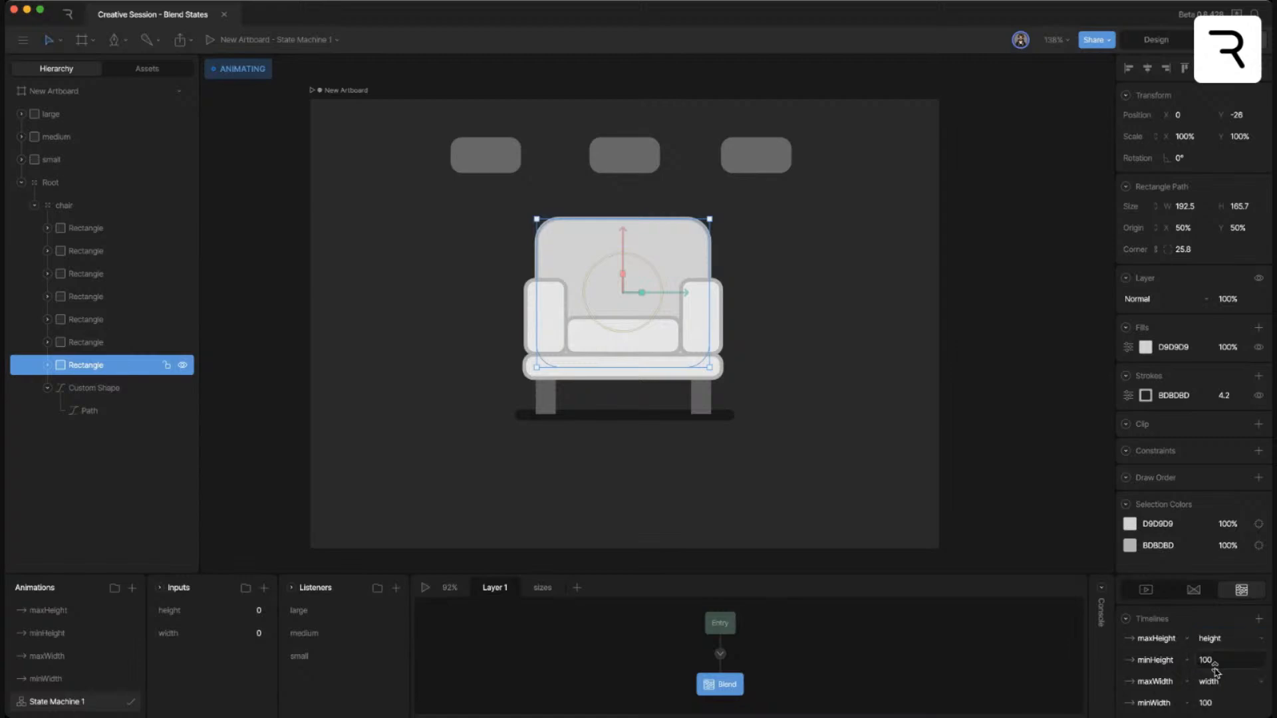
- Play the state machine and test the height input at about 63.9
click(425, 590)
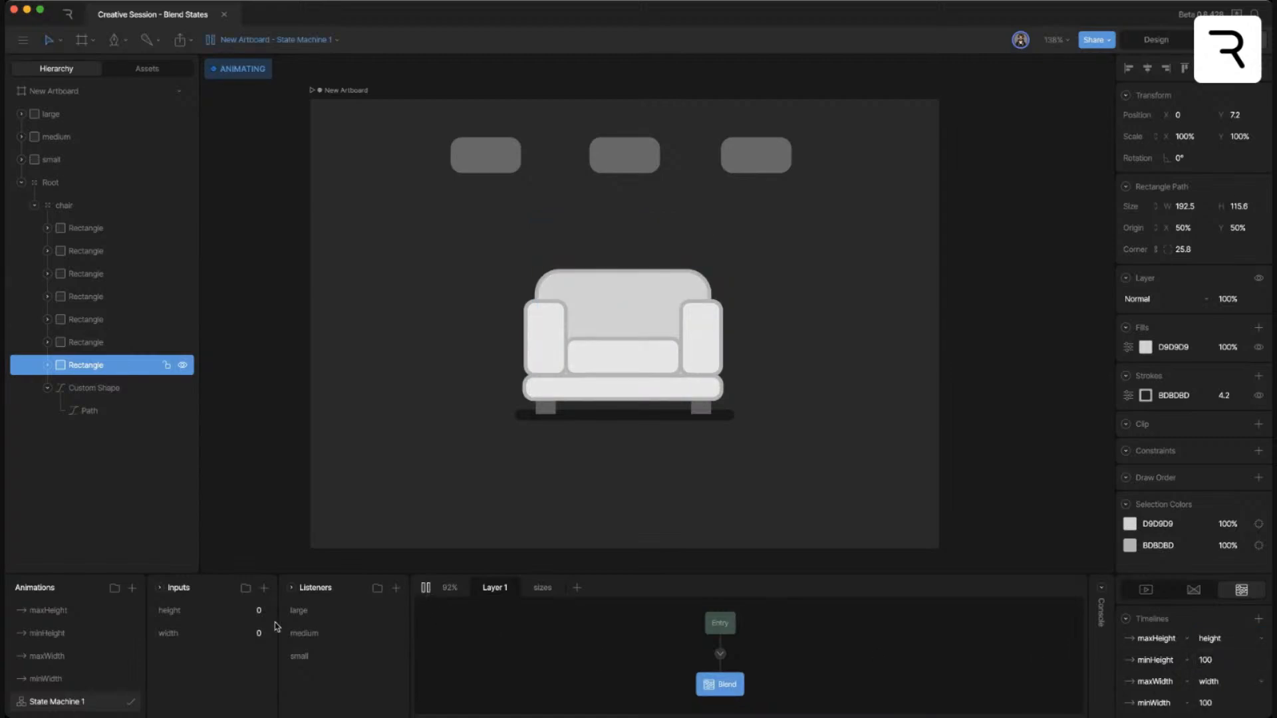
drag(260, 610, 268, 569)
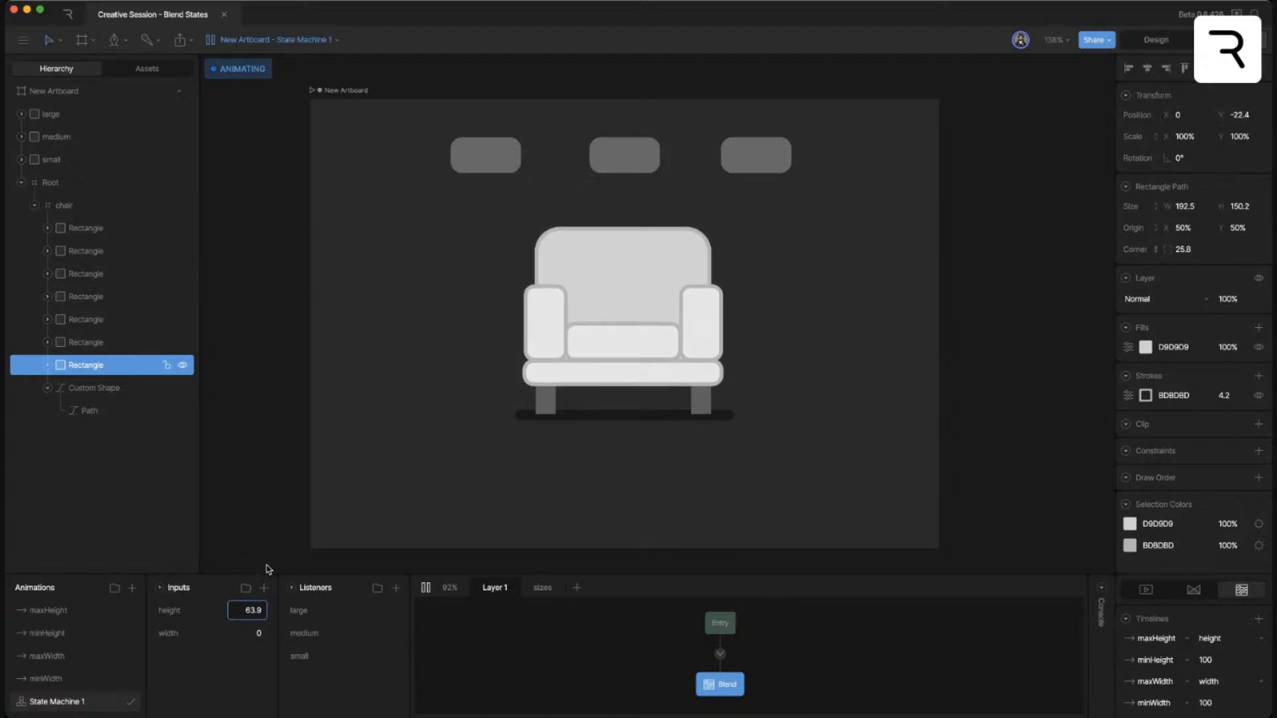
- Test the width and height inputs together in the playing state machine, finishing with width at about 44.3 and height at 49
drag(257, 639, 248, 610)
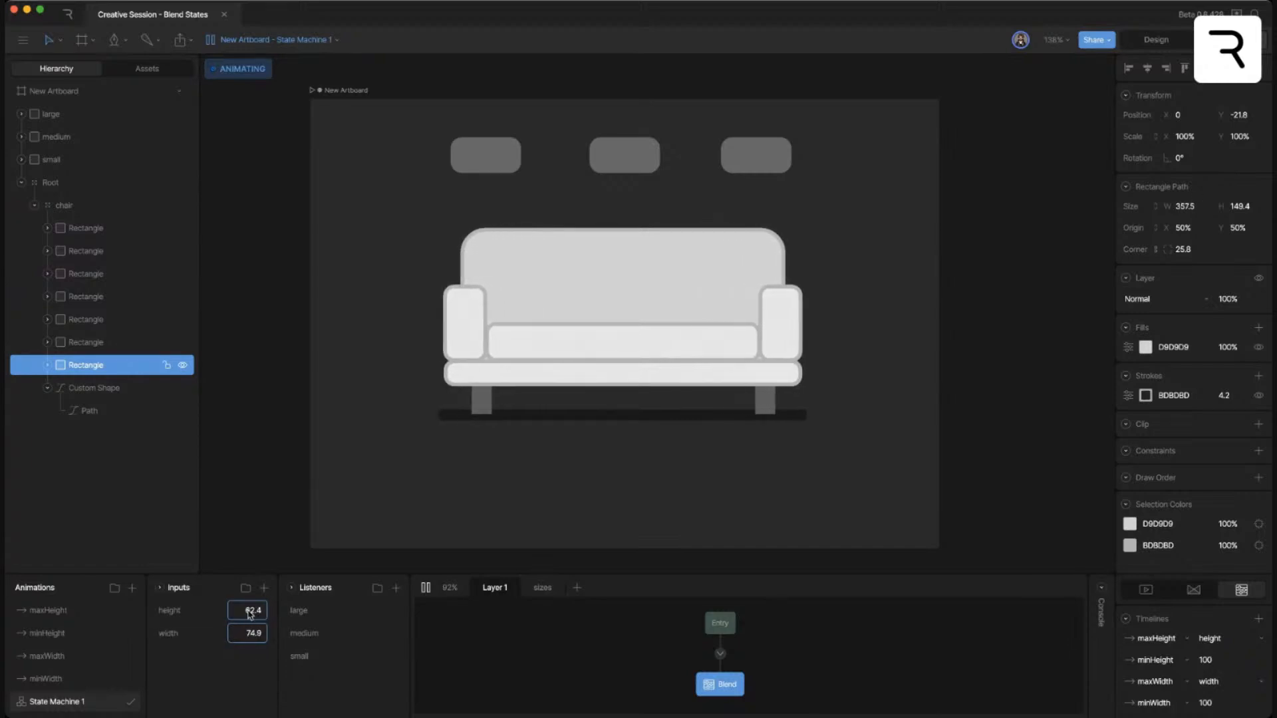
click(520, 645)
drag(255, 613, 254, 661)
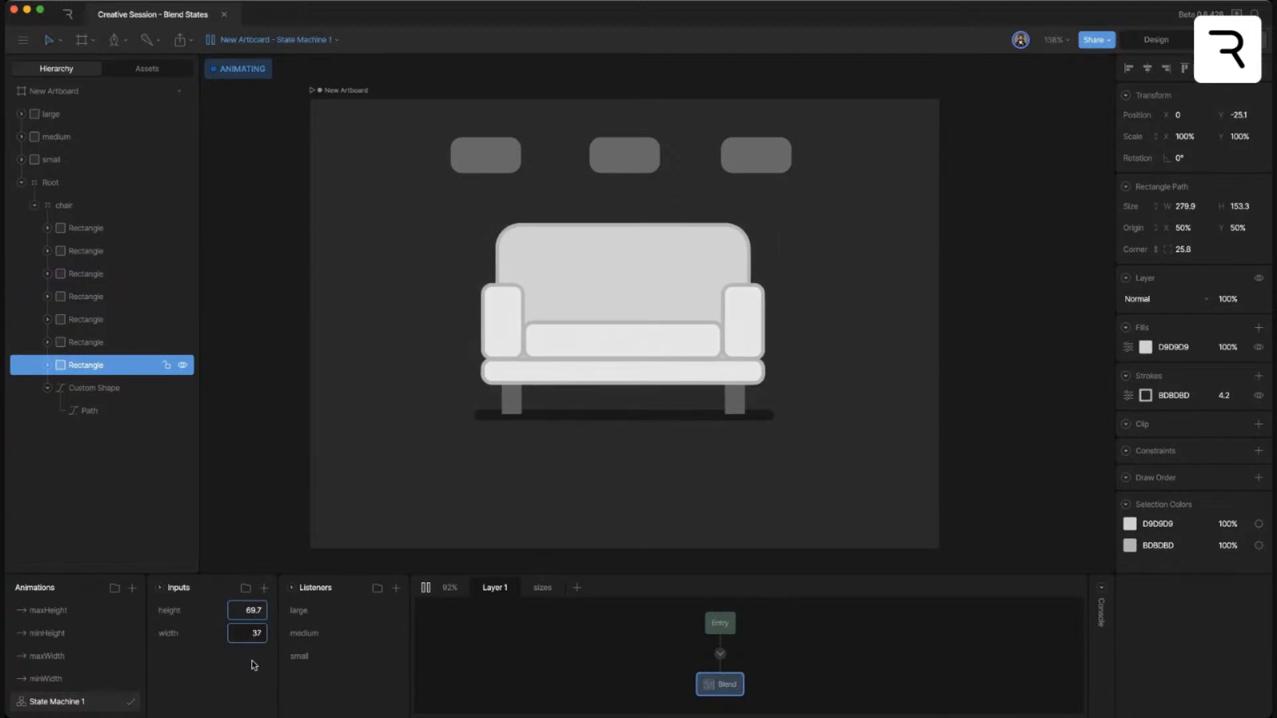
mouse_move(254, 612)
mouse_down()
mouse_move(245, 665)
mouse_move(251, 592)
mouse_move(251, 669)
mouse_move(242, 561)
mouse_move(254, 641)
mouse_move(254, 597)
mouse_move(258, 626)
mouse_up()
click(253, 636)
click(470, 645)
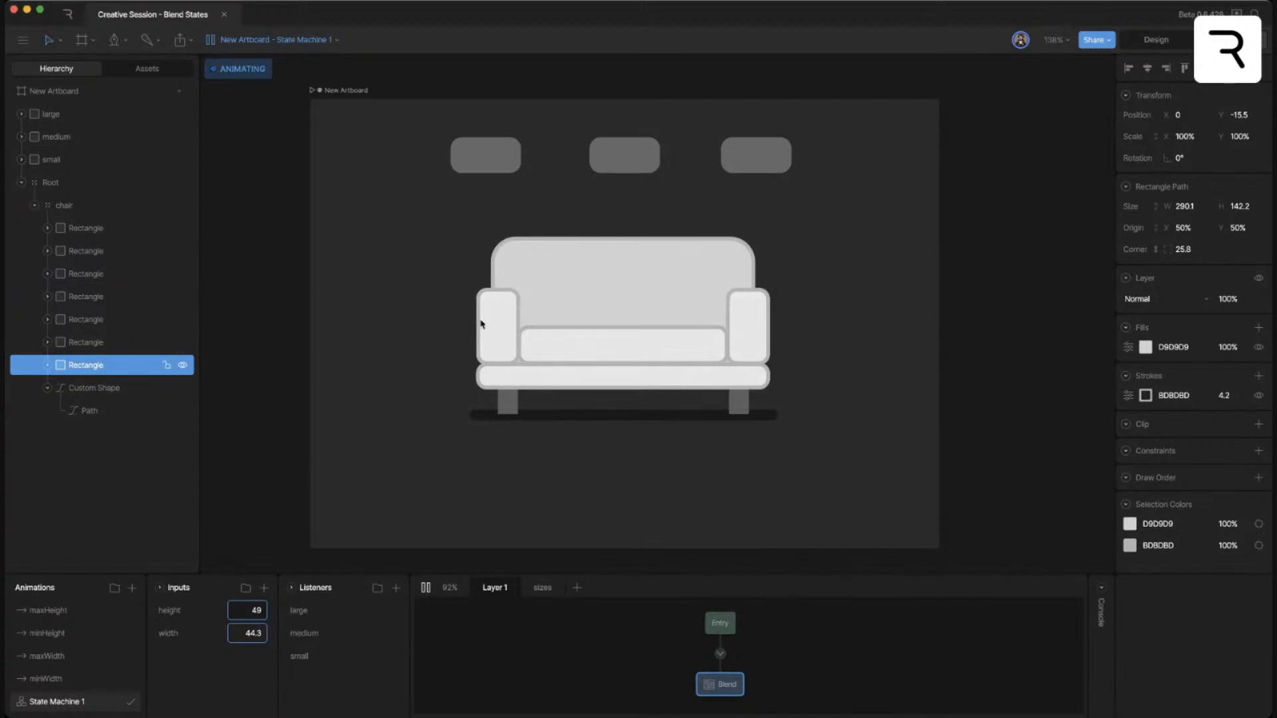
- Create a new timeline named color1
click(131, 588)
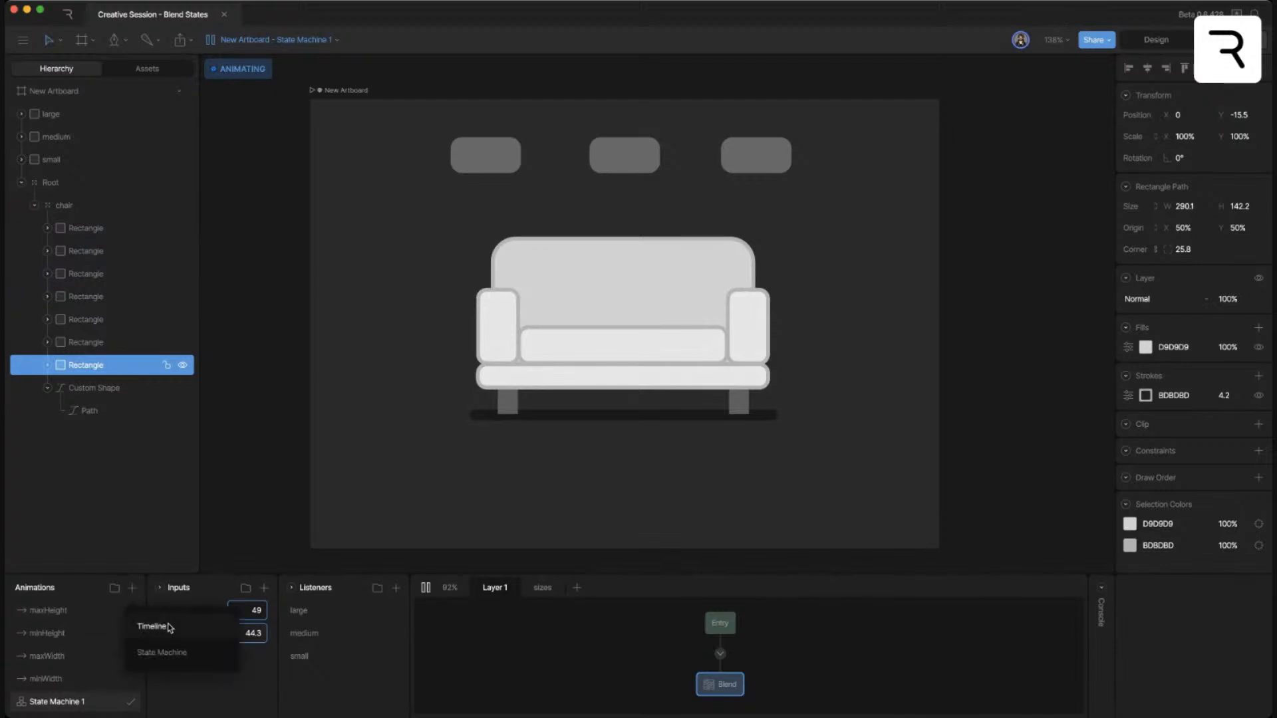
click(171, 625)
double_click(76, 610)
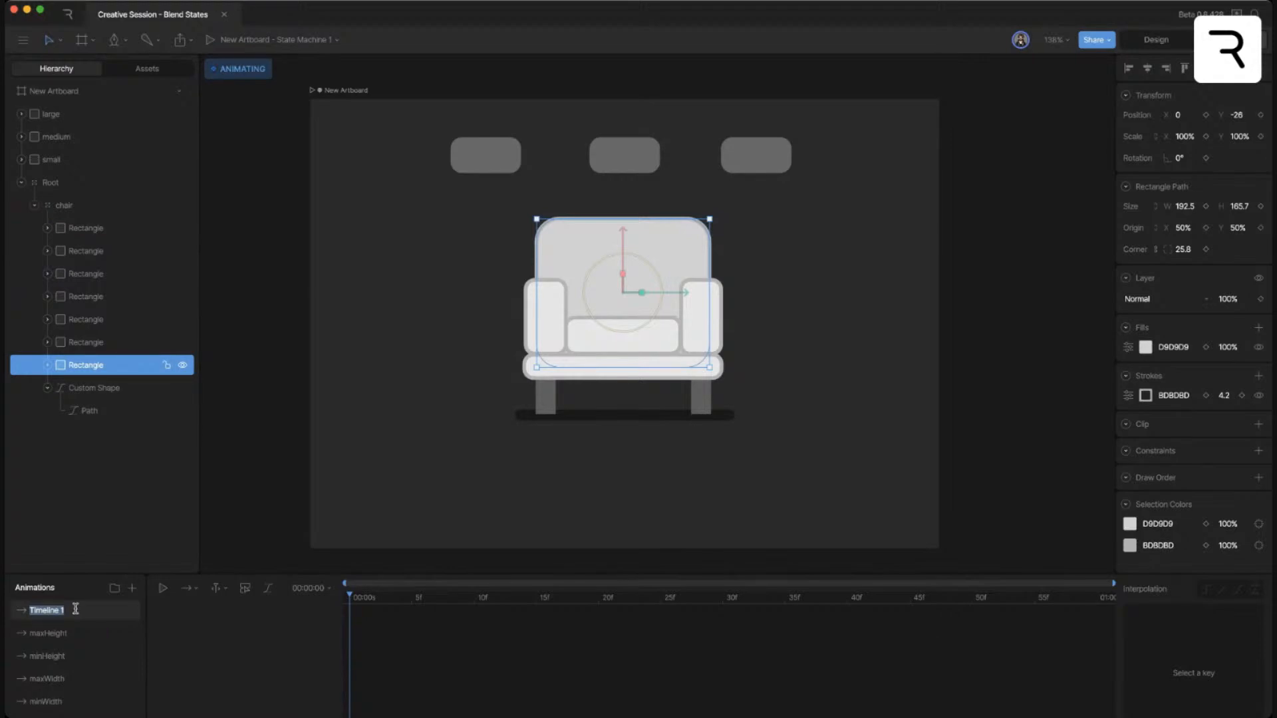
text(col)
click(827, 433)
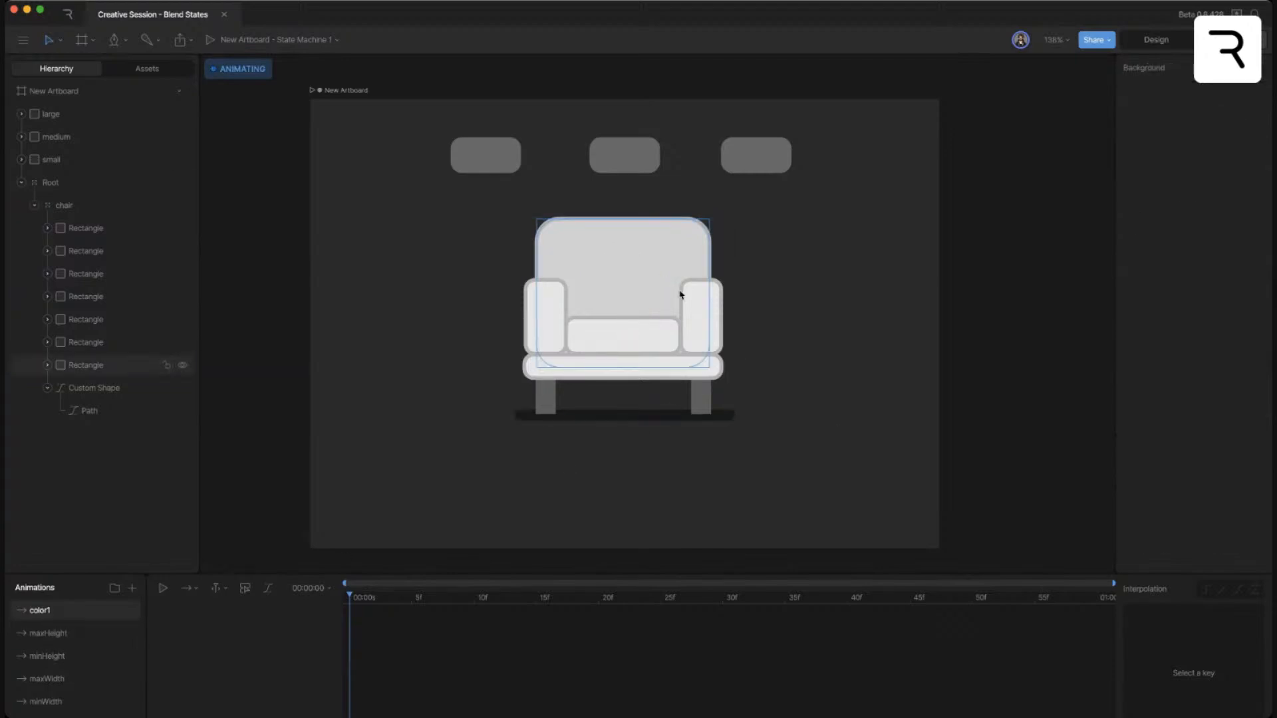
- Key the fill and stroke colors of the backrest, both armrests, seat cushion and base at the start of the color1 timeline
click(701, 314)
shift+click(630, 262)
shift+click(617, 328)
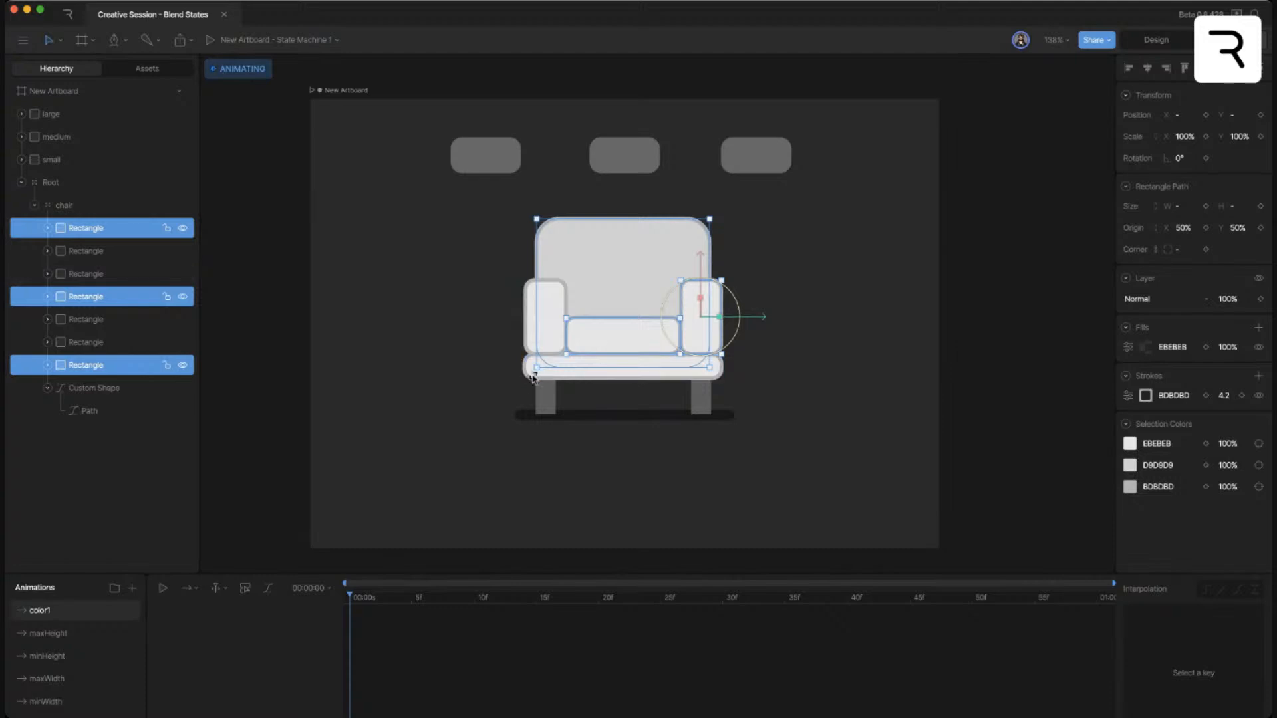
shift+click(549, 378)
shift+click(556, 302)
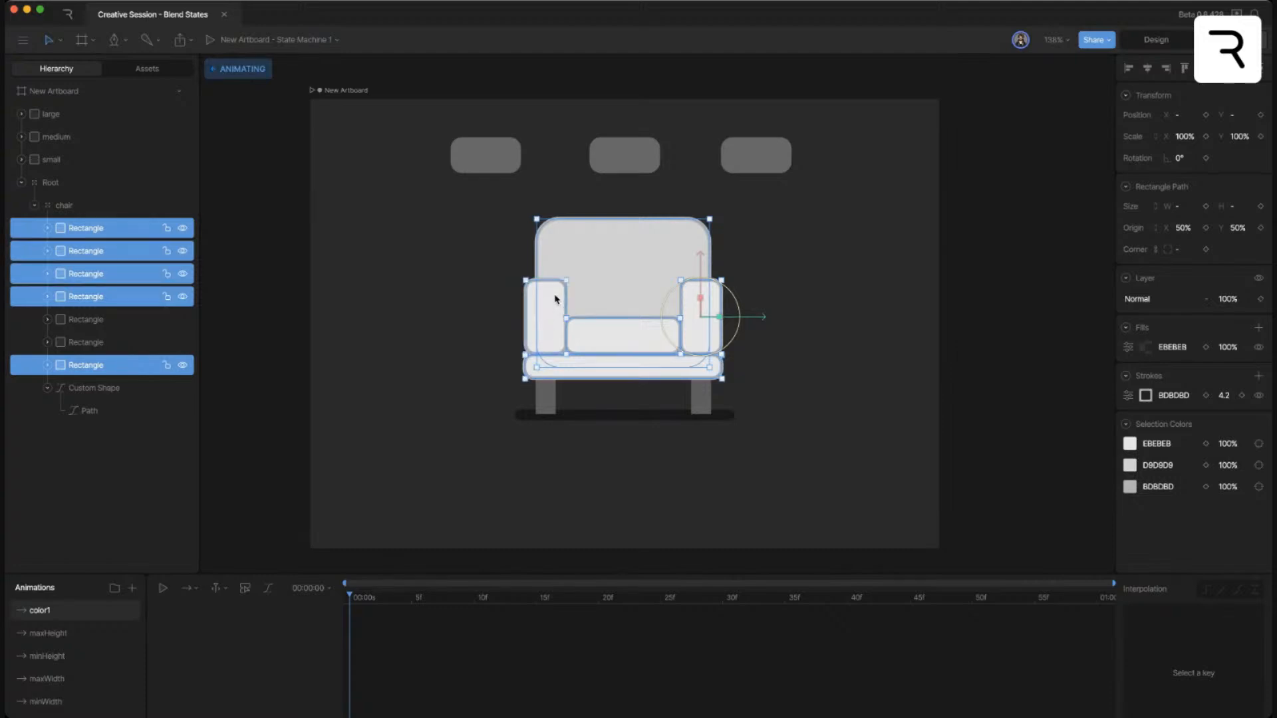
click(1206, 444)
click(1206, 465)
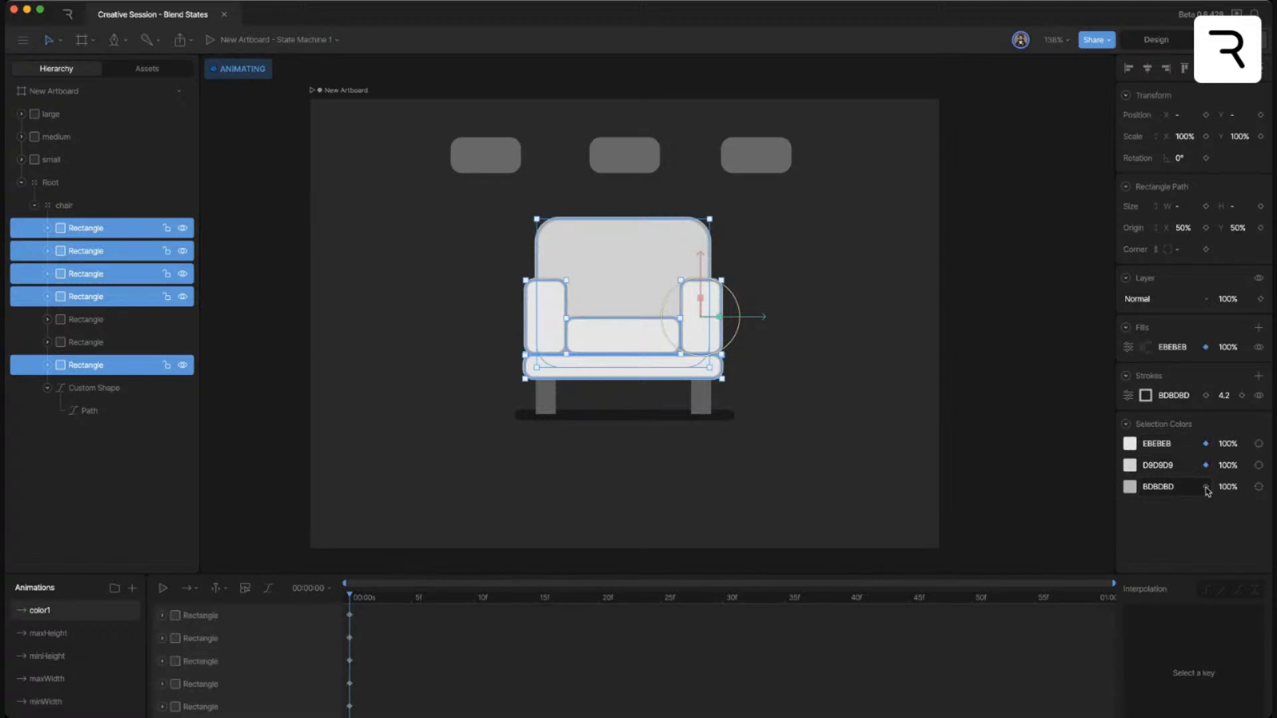
drag(577, 576, 575, 613)
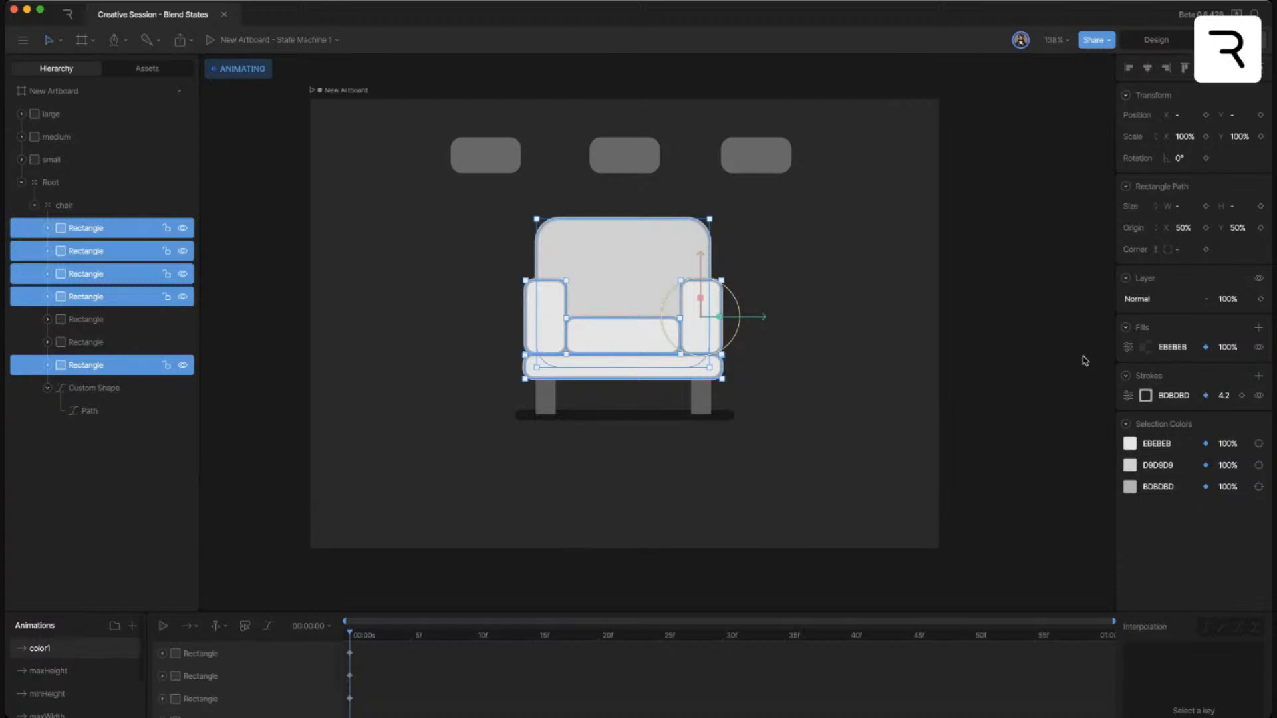
click(1035, 396)
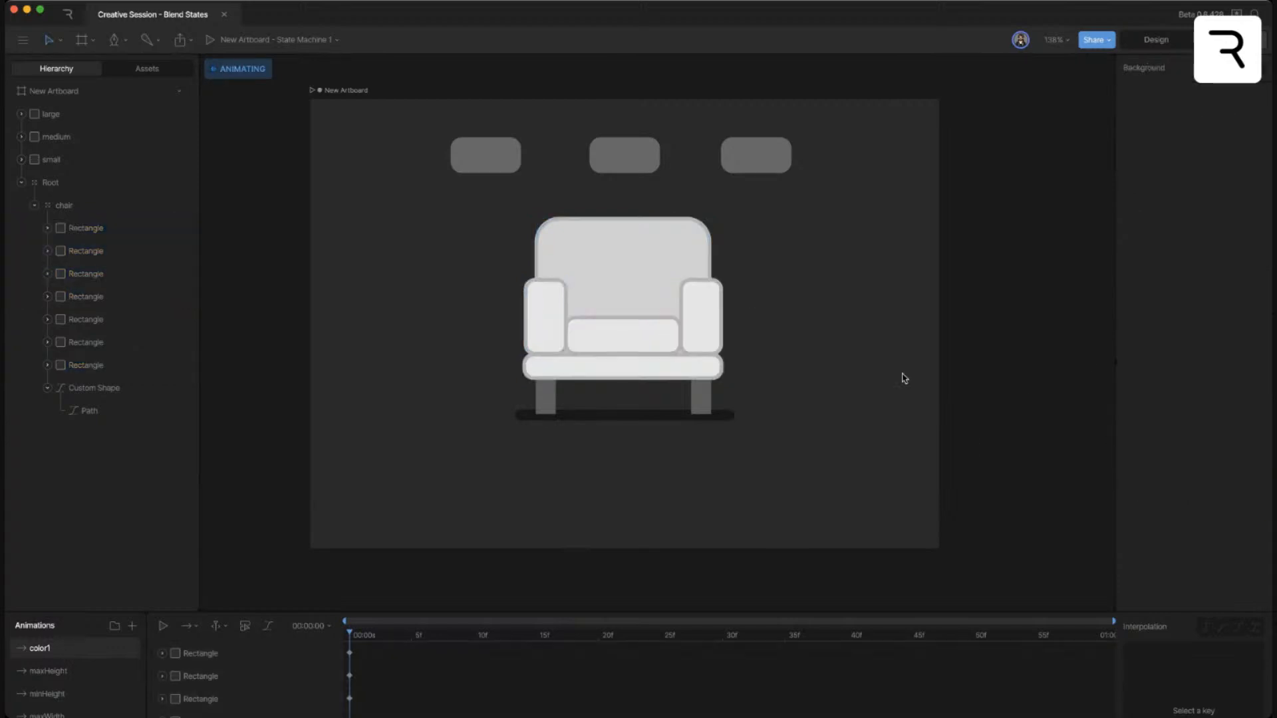
- Set the fill of both armrests, the seat cushion and the base to blue 5D78E0
click(692, 331)
shift+click(595, 338)
shift+click(545, 330)
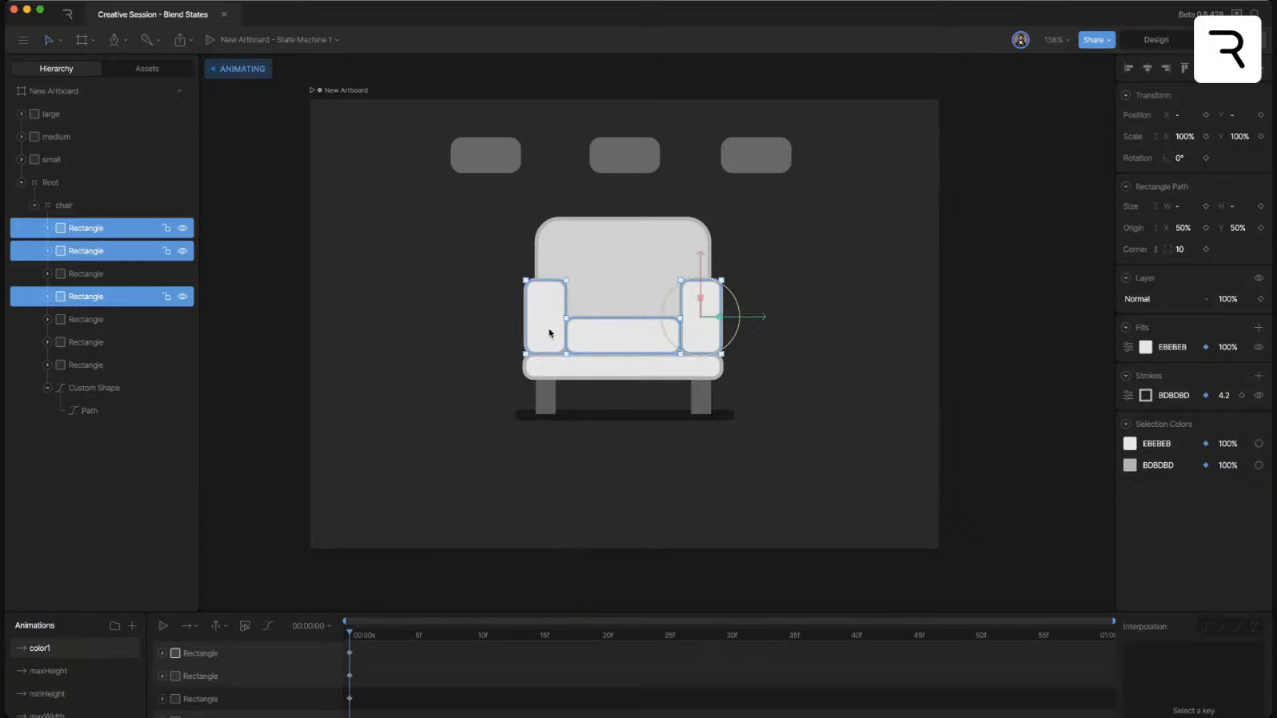
shift+click(607, 367)
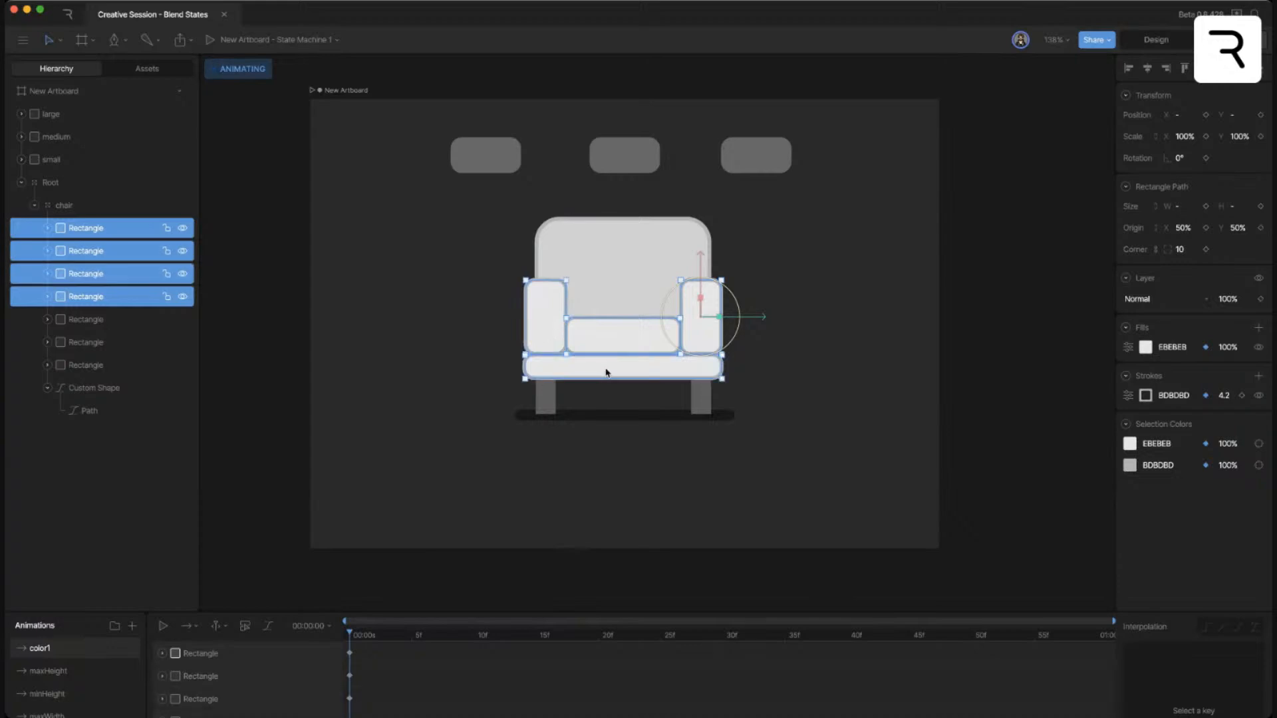
click(1130, 446)
click(1064, 573)
drag(1057, 528, 1055, 476)
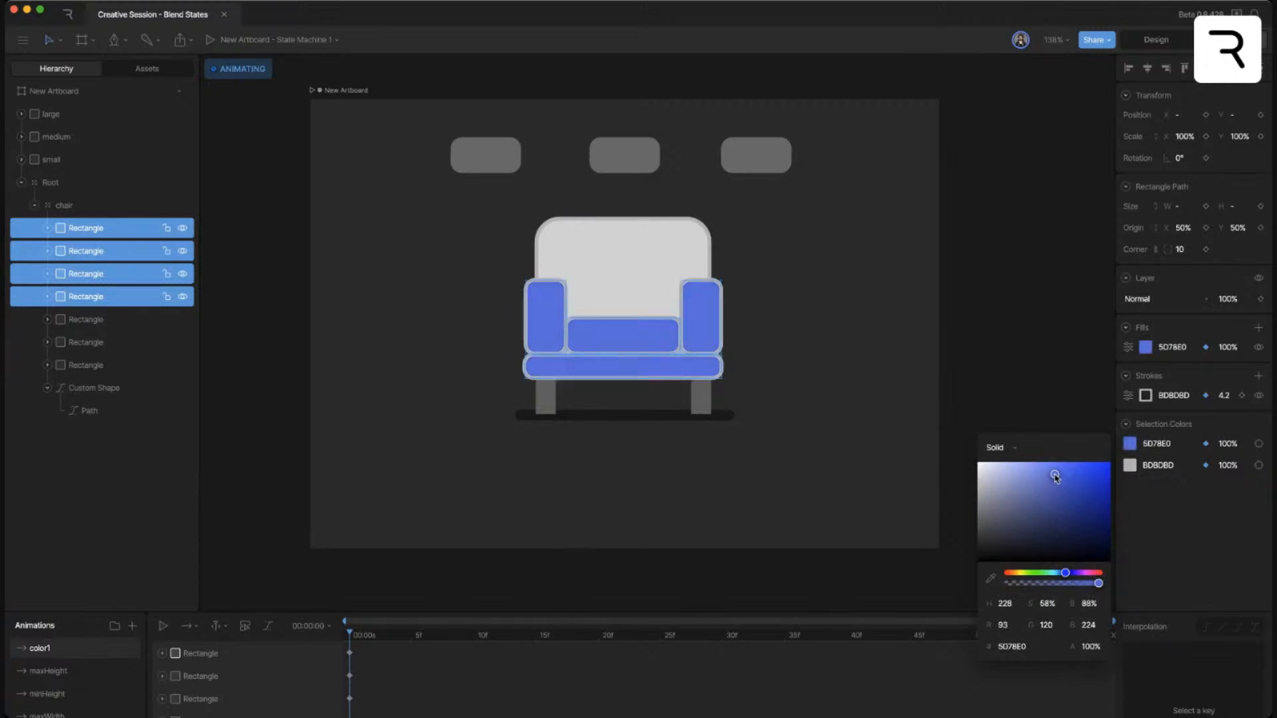
- Set the stroke of the armrests, seat cushion and base to dark blue, about 2F4AA8
click(1129, 466)
drag(1062, 595, 1072, 594)
mouse_move(1071, 536)
mouse_down()
mouse_move(1084, 542)
mouse_move(1071, 519)
mouse_up()
drag(1073, 595, 1064, 596)
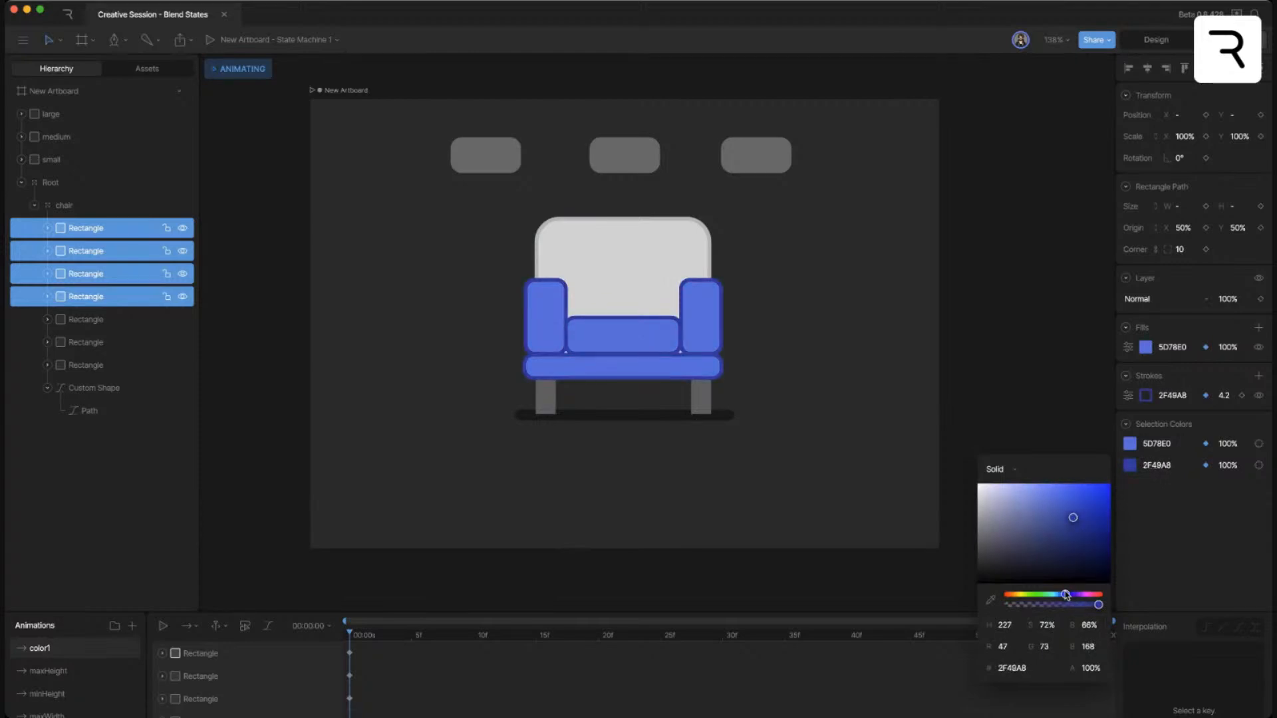
- Set the backrest's fill to dark blue 454DA8 and its stroke to a darker blue, about 2B358F
click(641, 275)
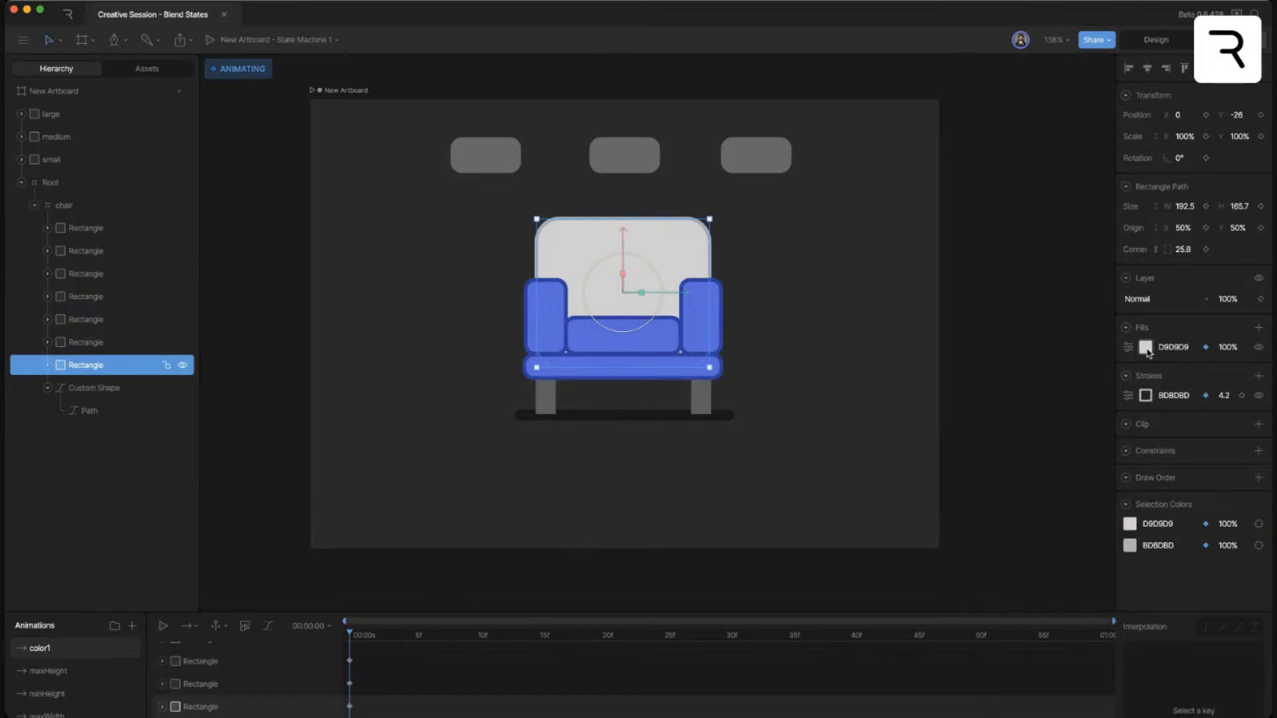
click(1145, 348)
click(1066, 476)
drag(1071, 373, 1056, 402)
click(1145, 395)
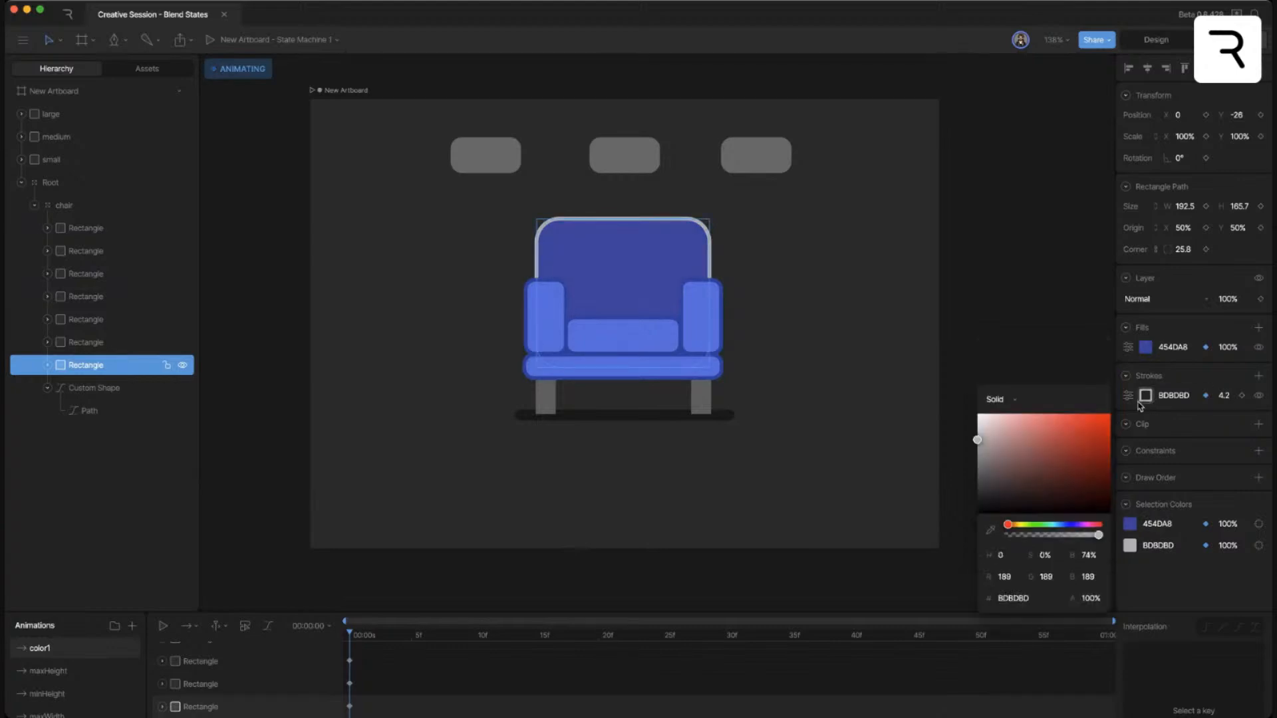
click(1070, 530)
mouse_move(1068, 476)
mouse_down()
mouse_move(1084, 471)
mouse_move(1071, 459)
mouse_up()
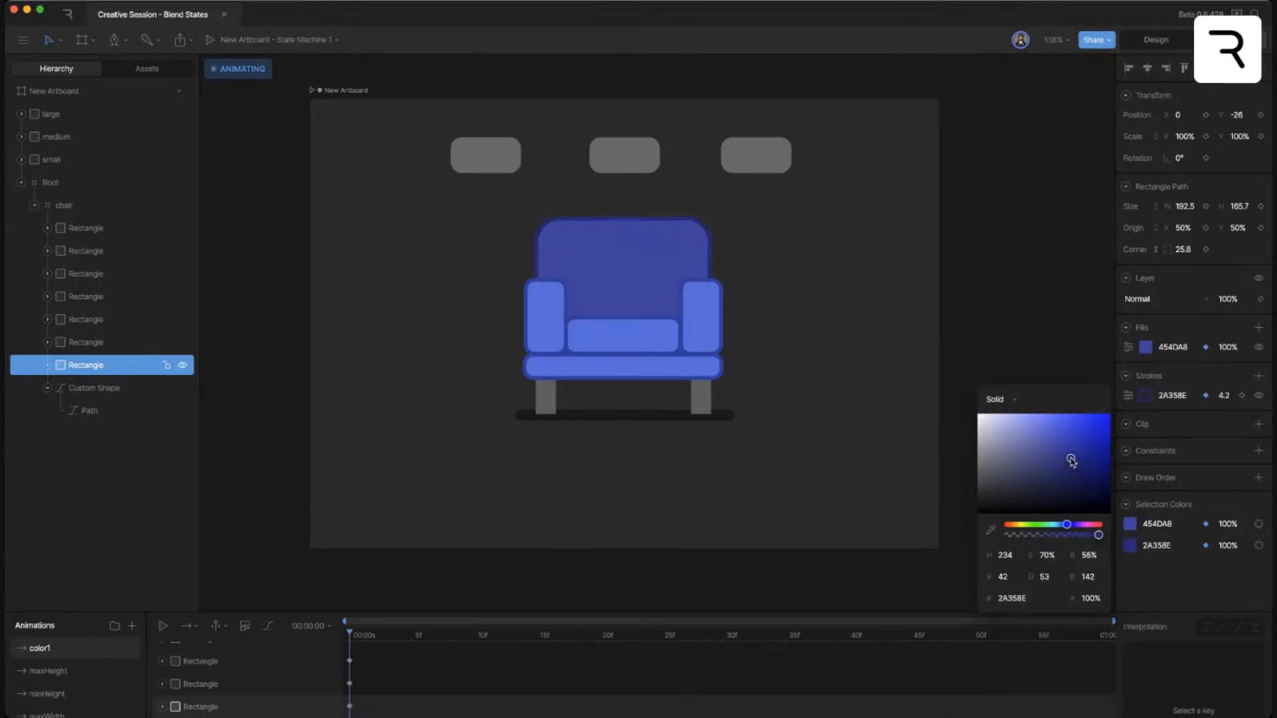
click(1035, 326)
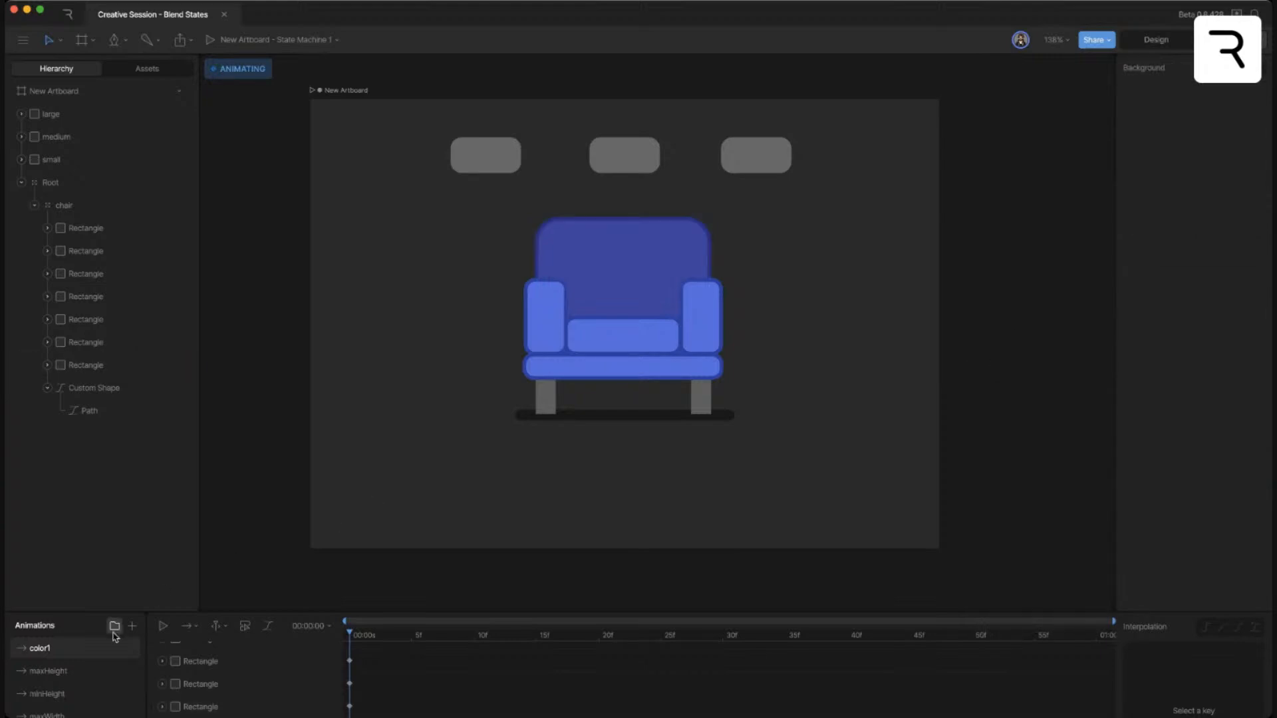
- Open State Machine 1, play it to check the chair's colors, and stop playback
scroll(98, 668, down, 1)
scroll(98, 669, down, 1)
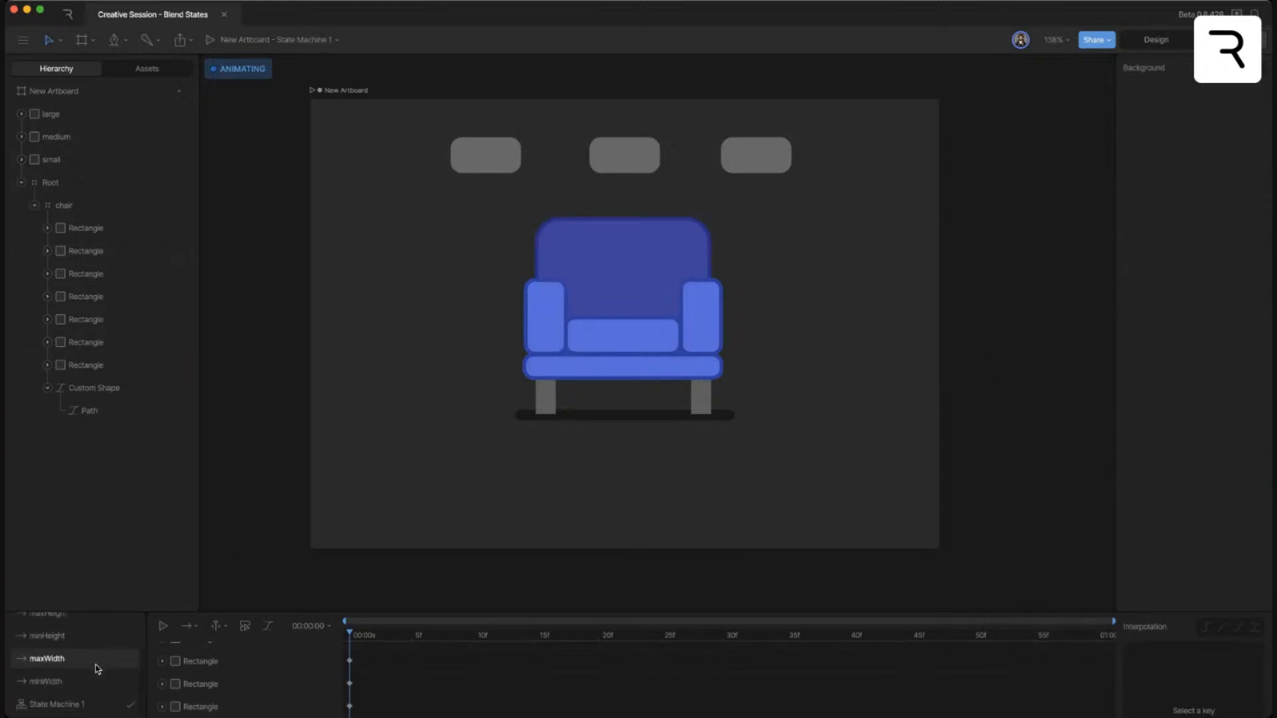
click(83, 703)
click(426, 626)
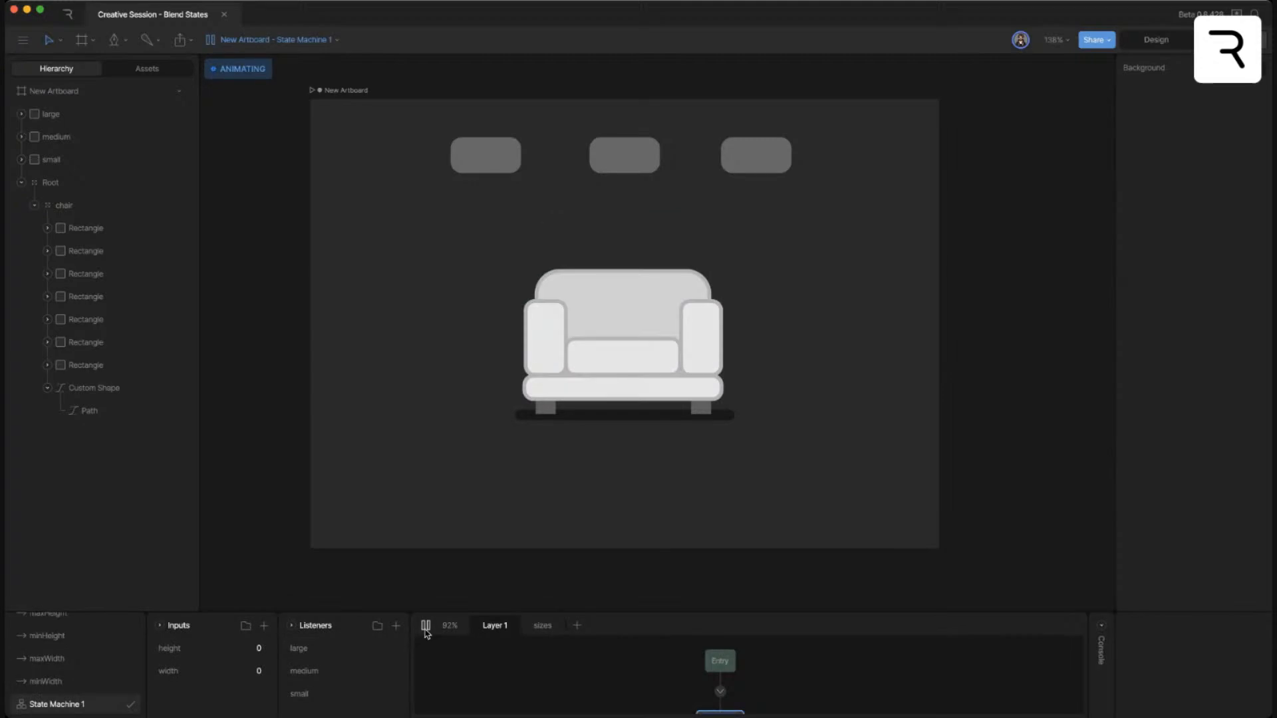
drag(667, 609, 667, 529)
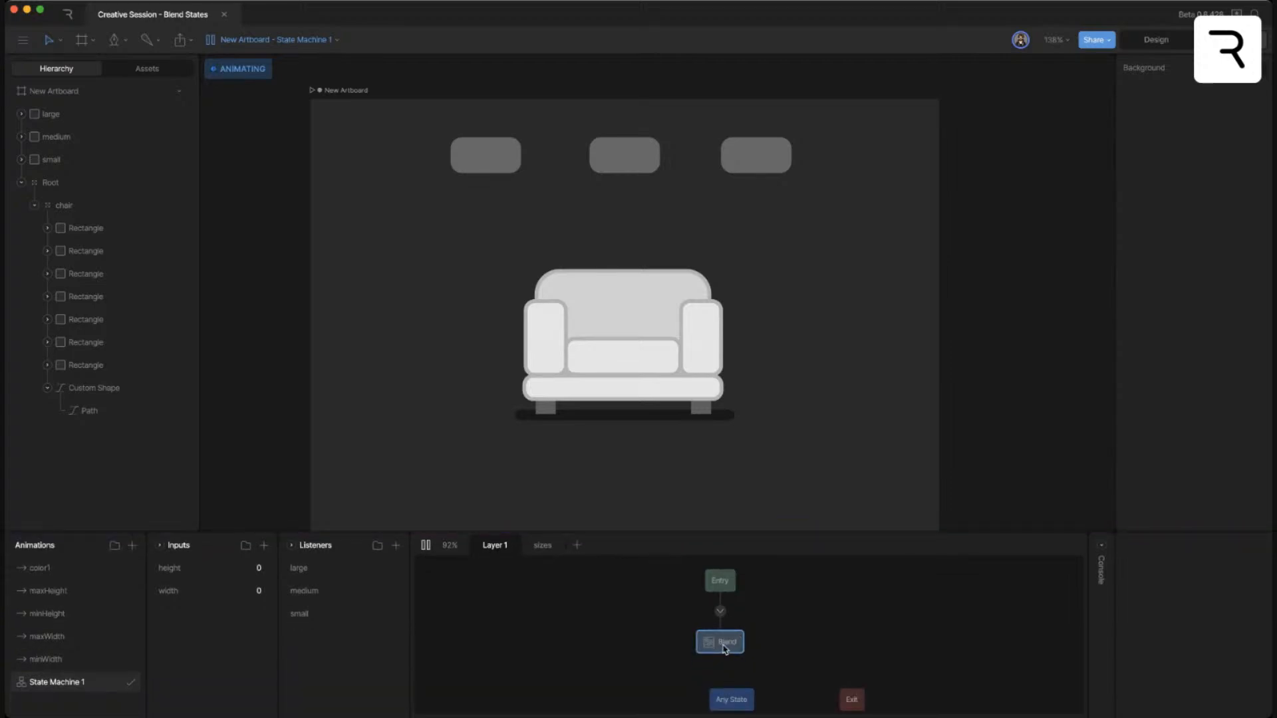
drag(427, 531, 427, 555)
click(426, 569)
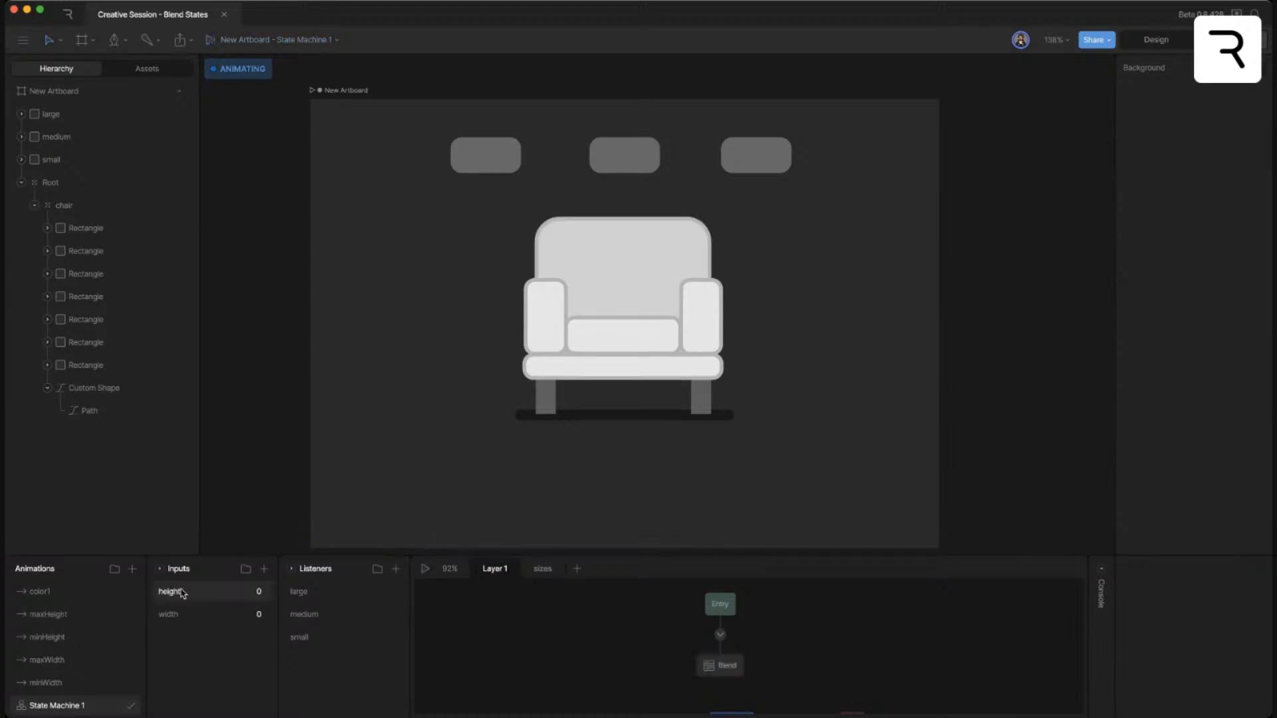
- Duplicate the color1 timeline and name the copy color2
click(74, 594)
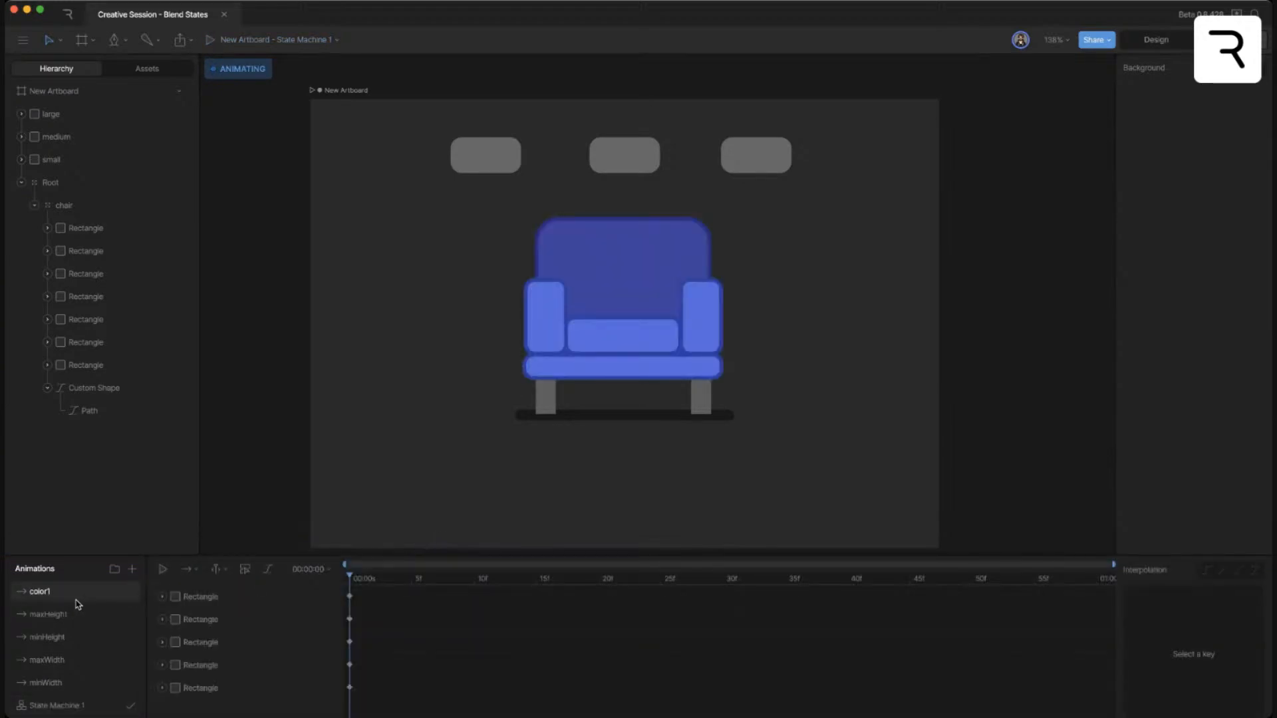
right_click(65, 597)
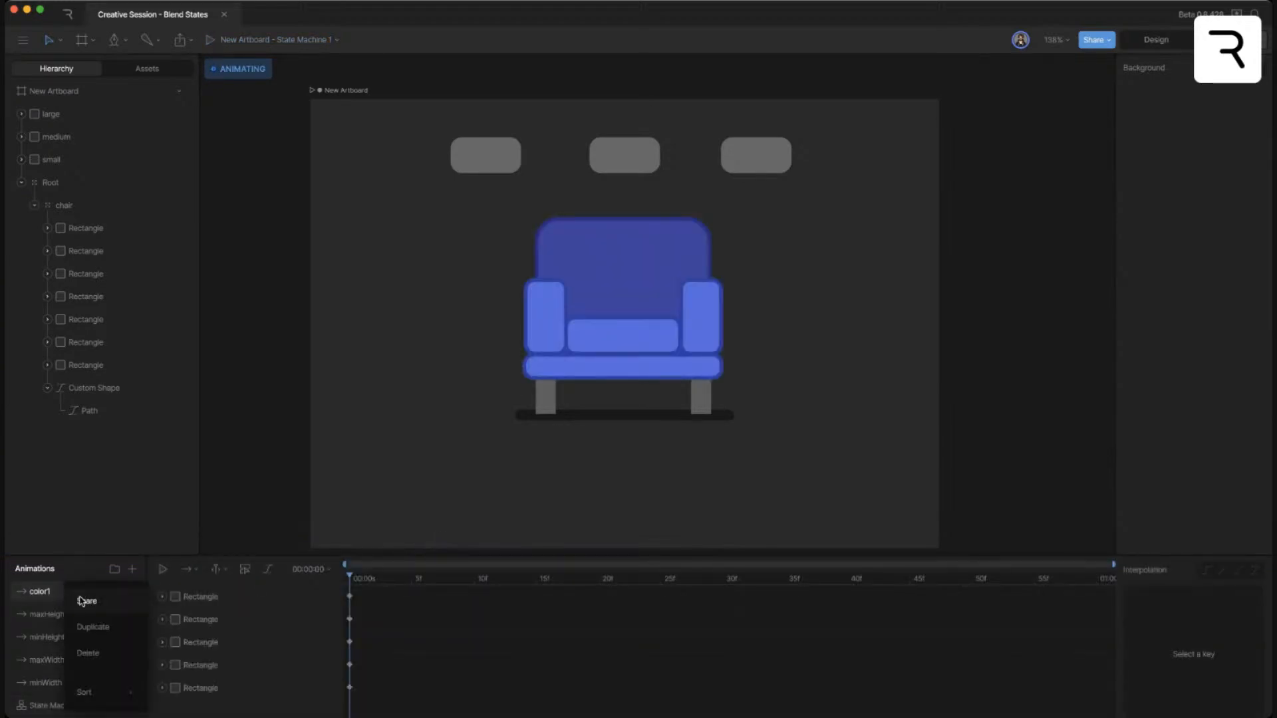
click(94, 627)
double_click(63, 591)
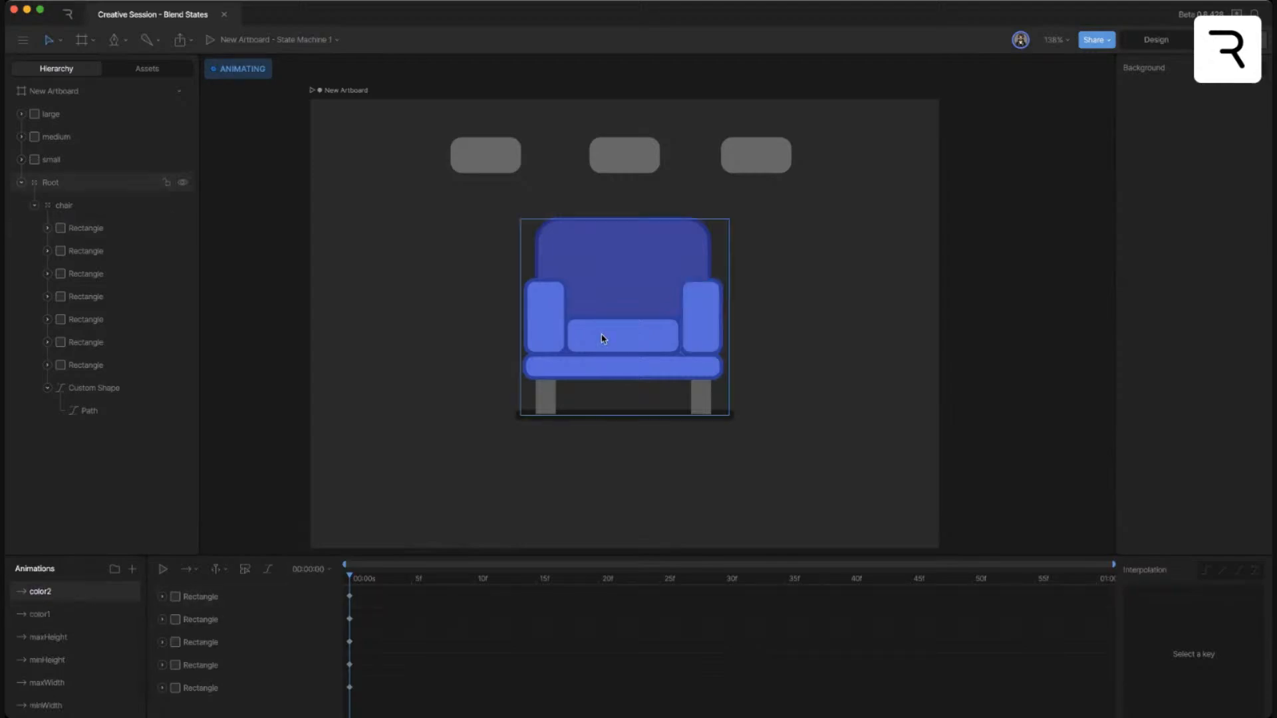
- In color2, set the fill of both armrests, the seat cushion and the base to red E05D5D
click(621, 334)
shift+click(716, 325)
shift+click(544, 318)
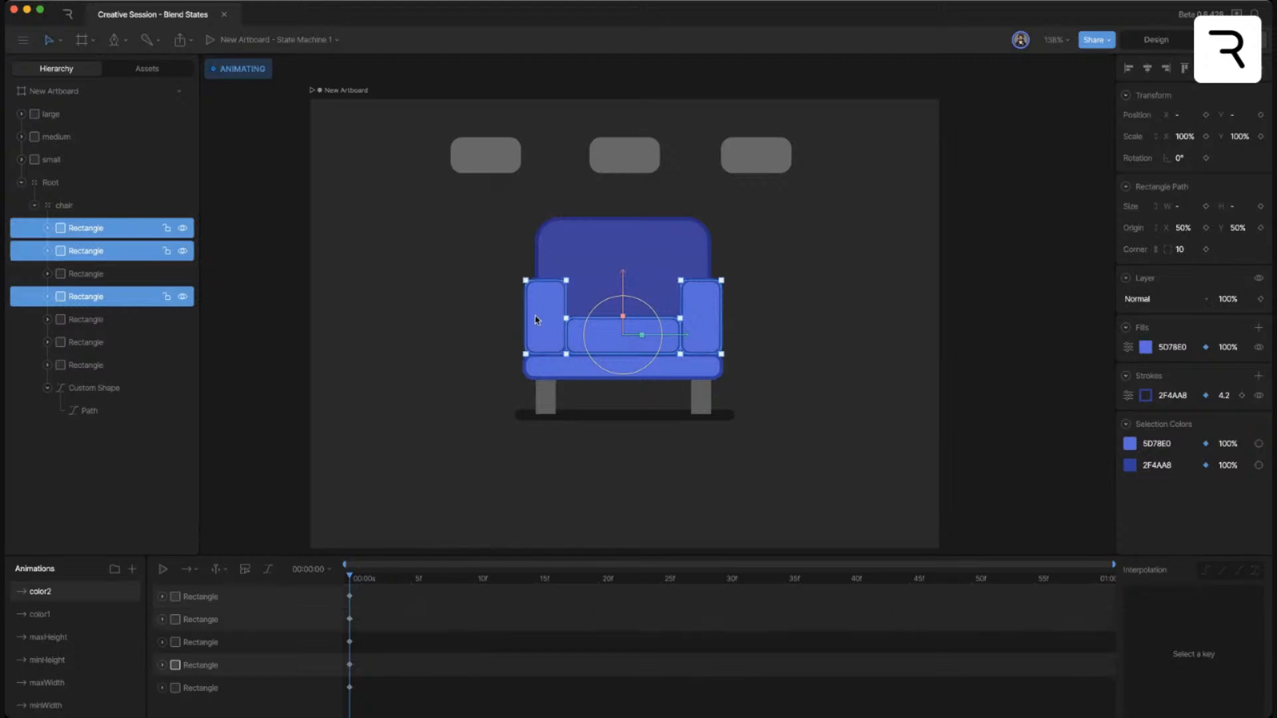
shift+click(685, 366)
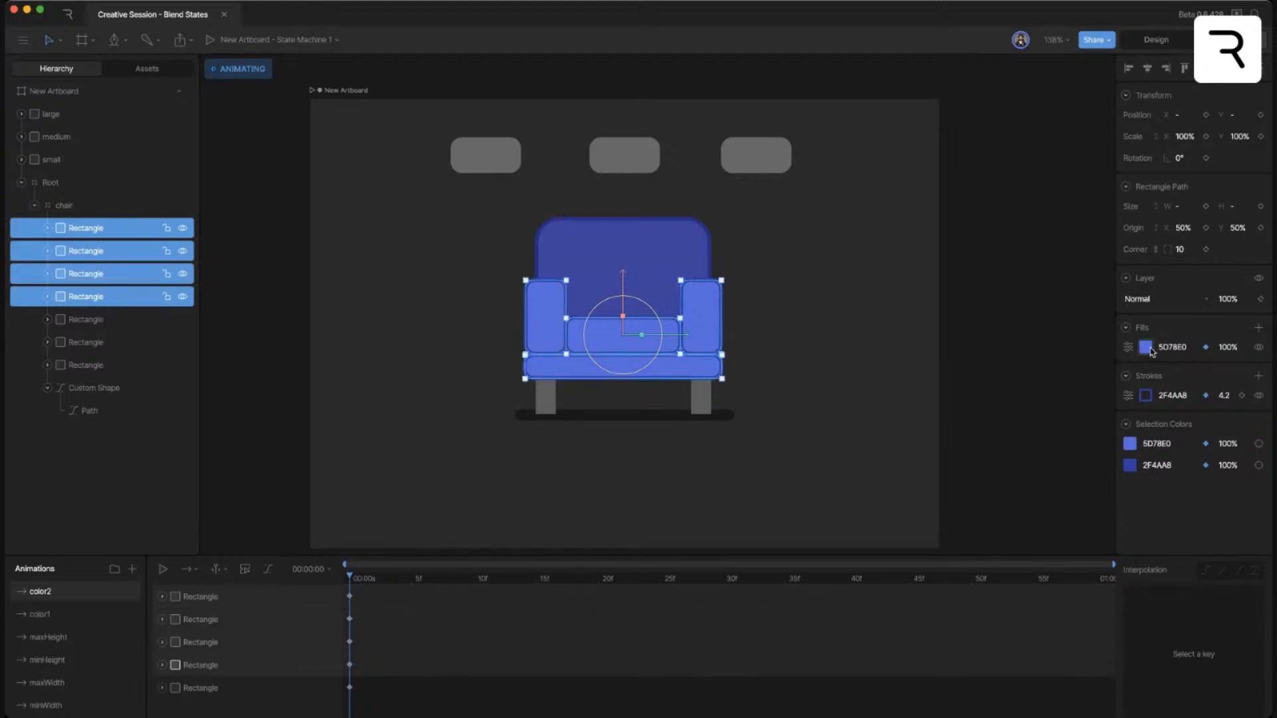
click(1146, 347)
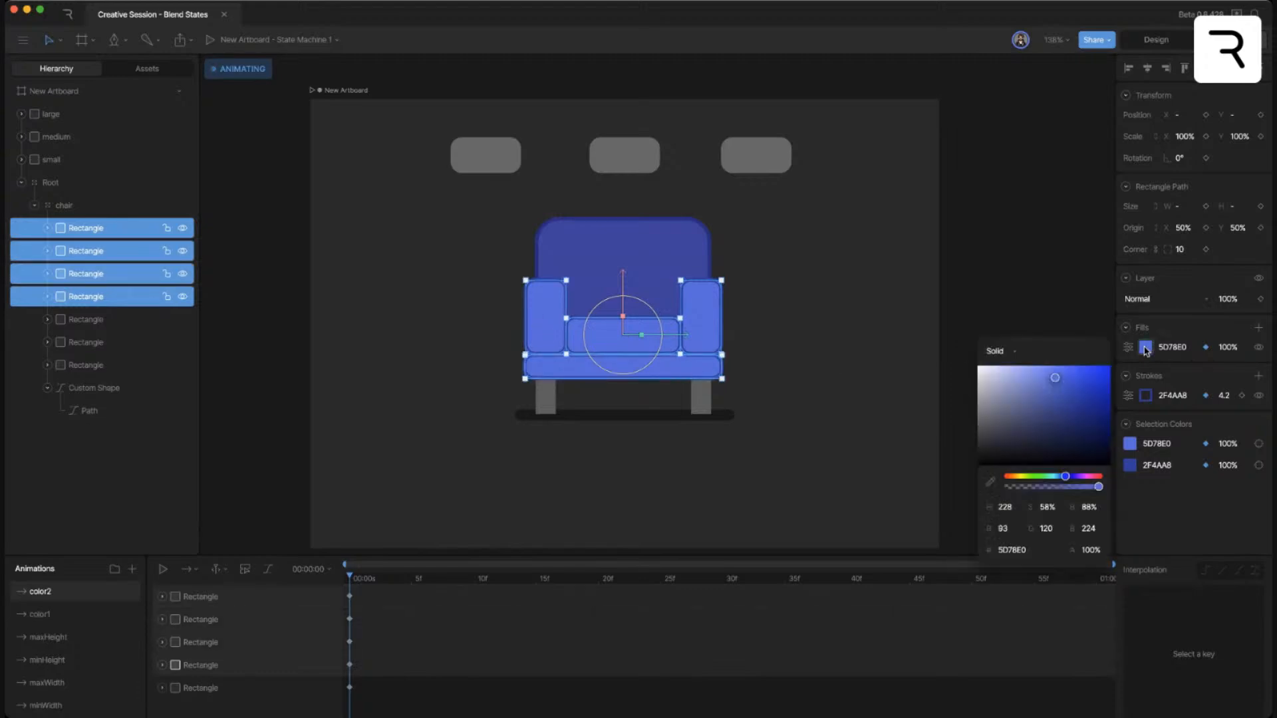
click(1079, 477)
drag(1080, 479, 1101, 479)
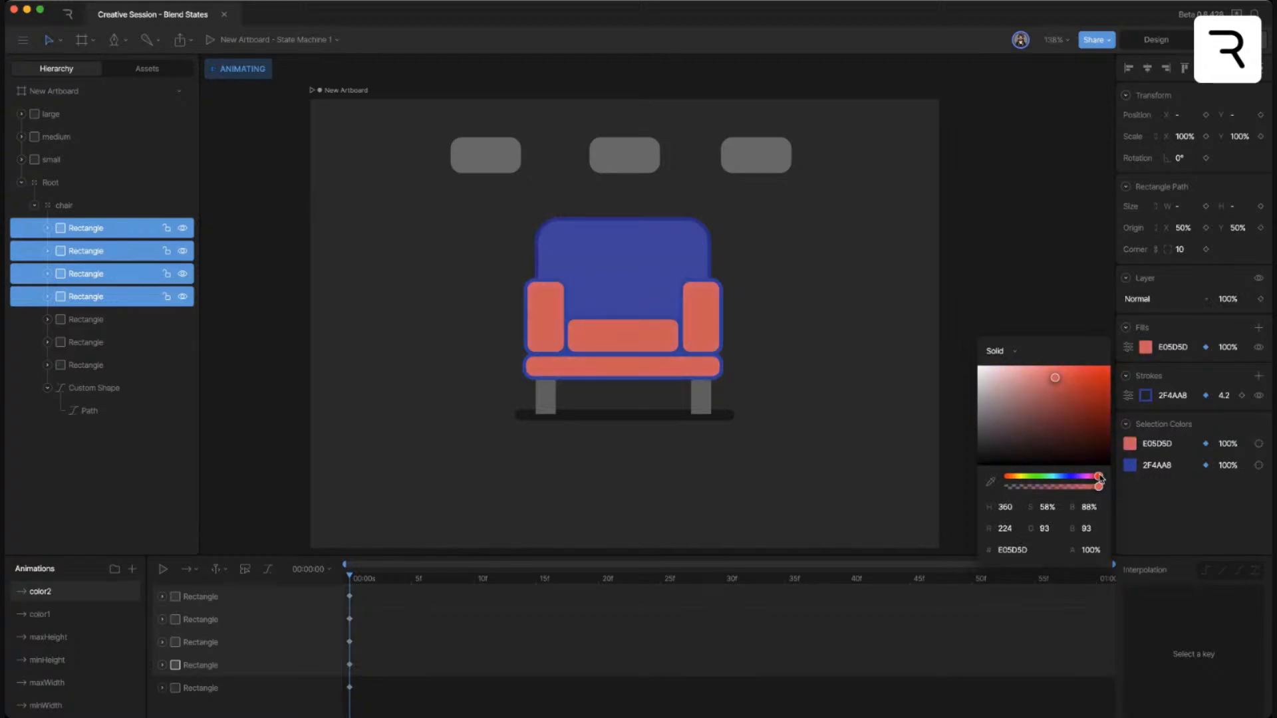
- Set the stroke of the armrests, seat cushion and base to dark red A82F2F
click(1145, 395)
drag(1067, 527, 1099, 525)
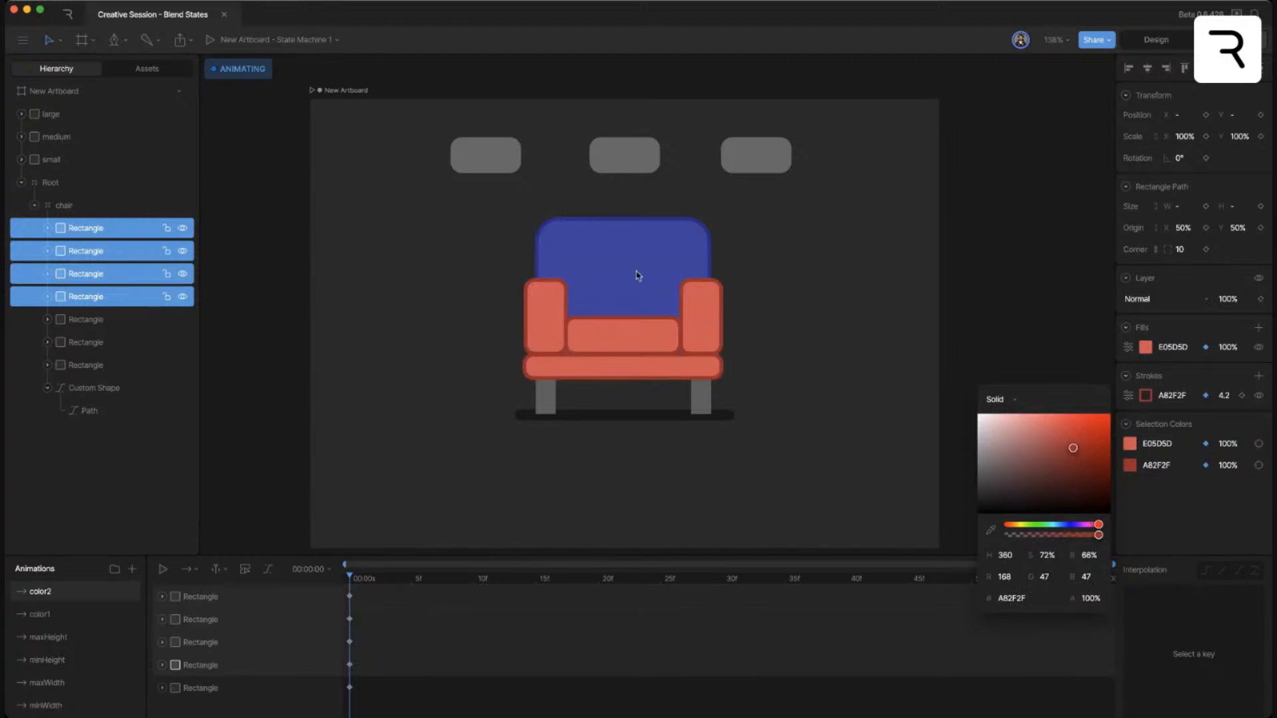
click(775, 257)
- In color2, set the backrest's fill to A84564 and shift its stroke hue from blue to dark red
click(628, 262)
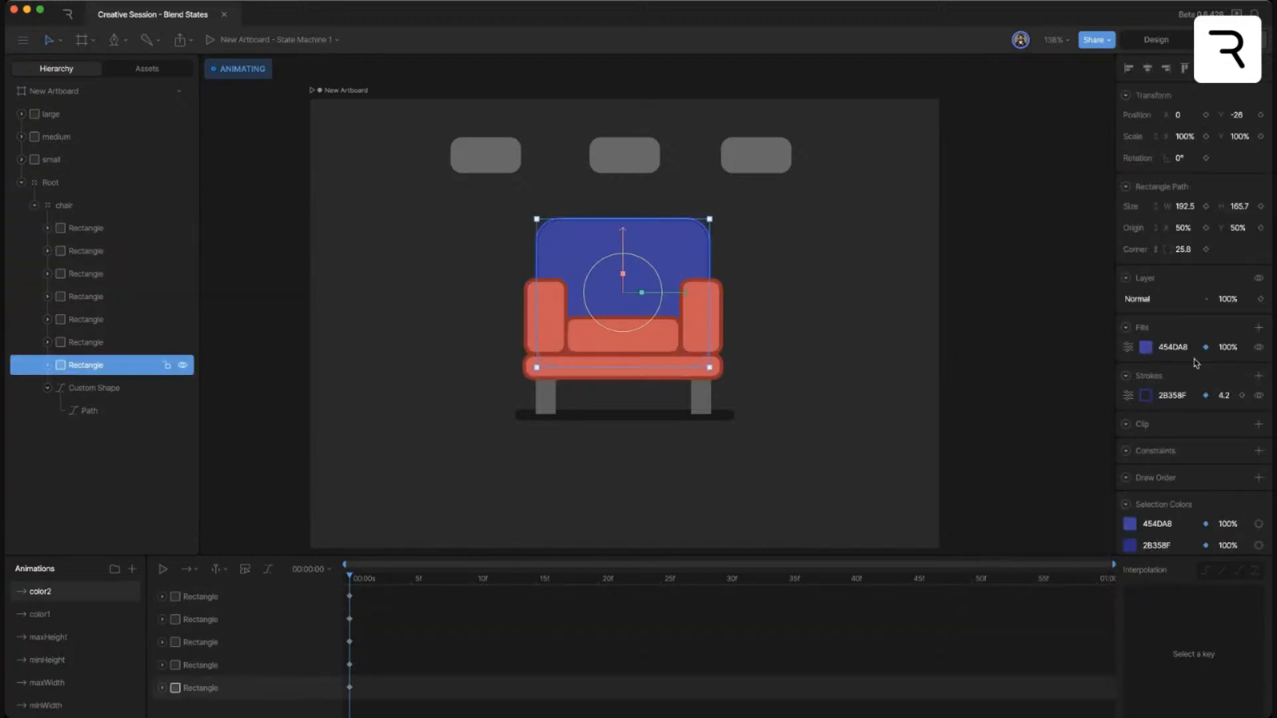
click(1145, 347)
drag(1072, 476, 1097, 472)
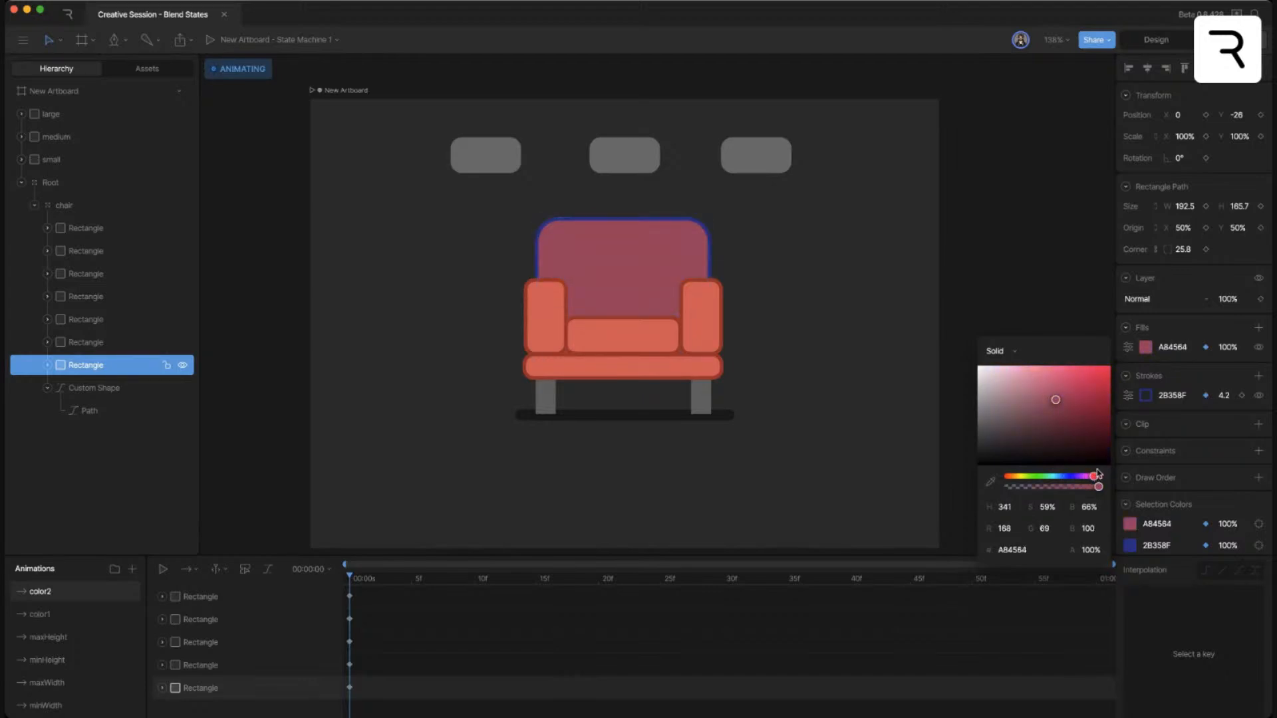
click(1145, 395)
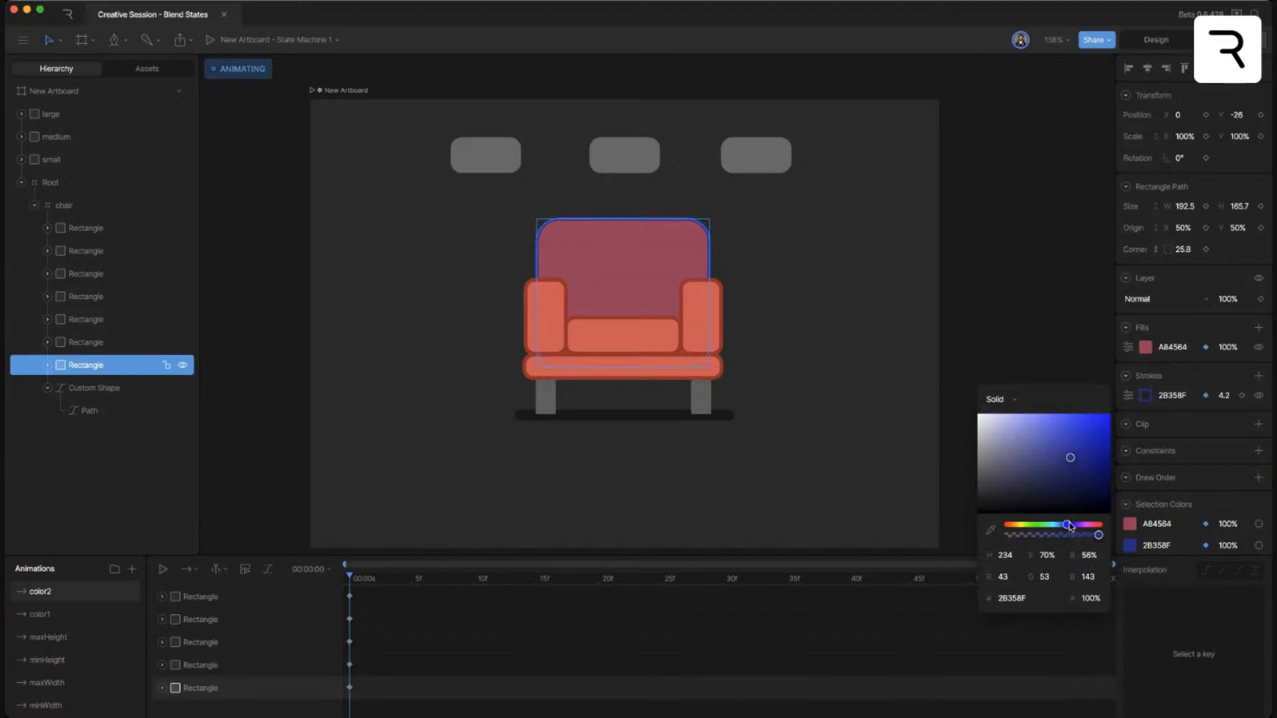
drag(1069, 527, 1098, 527)
click(1064, 349)
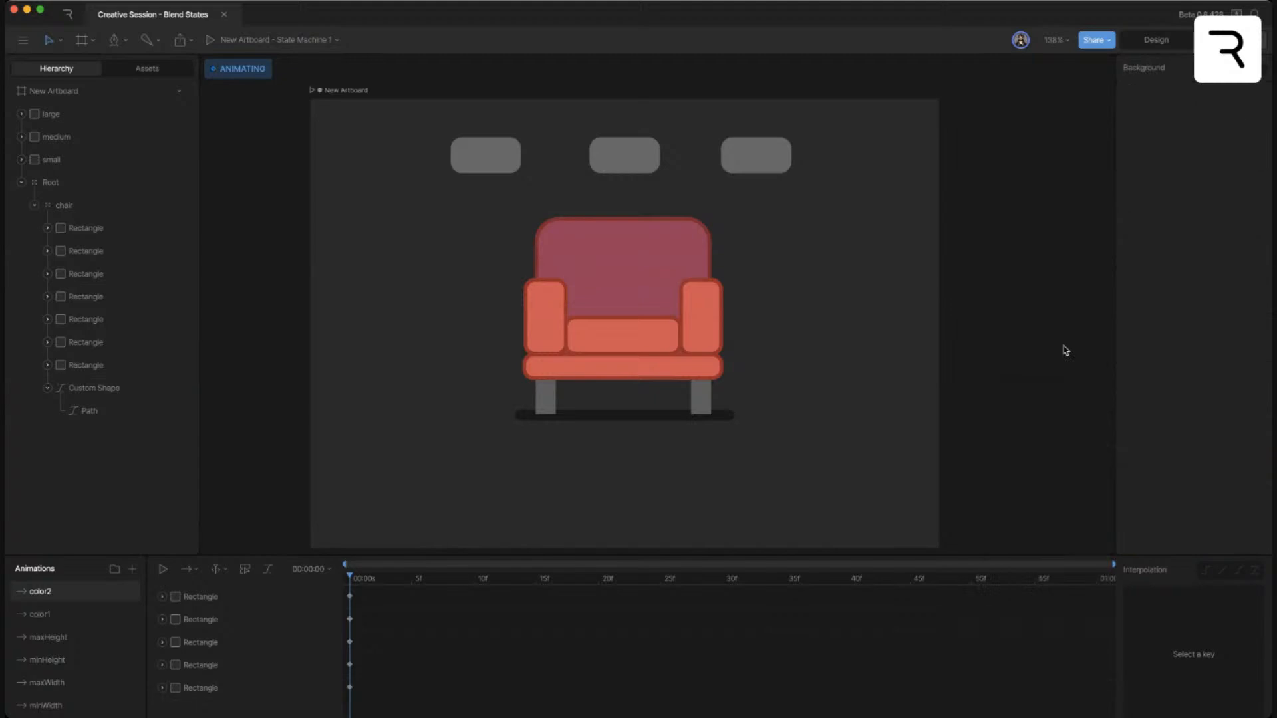
- Compare the armchair's colors by switching between the color1 and color2 timelines
click(66, 616)
click(68, 598)
click(65, 611)
click(66, 598)
click(66, 615)
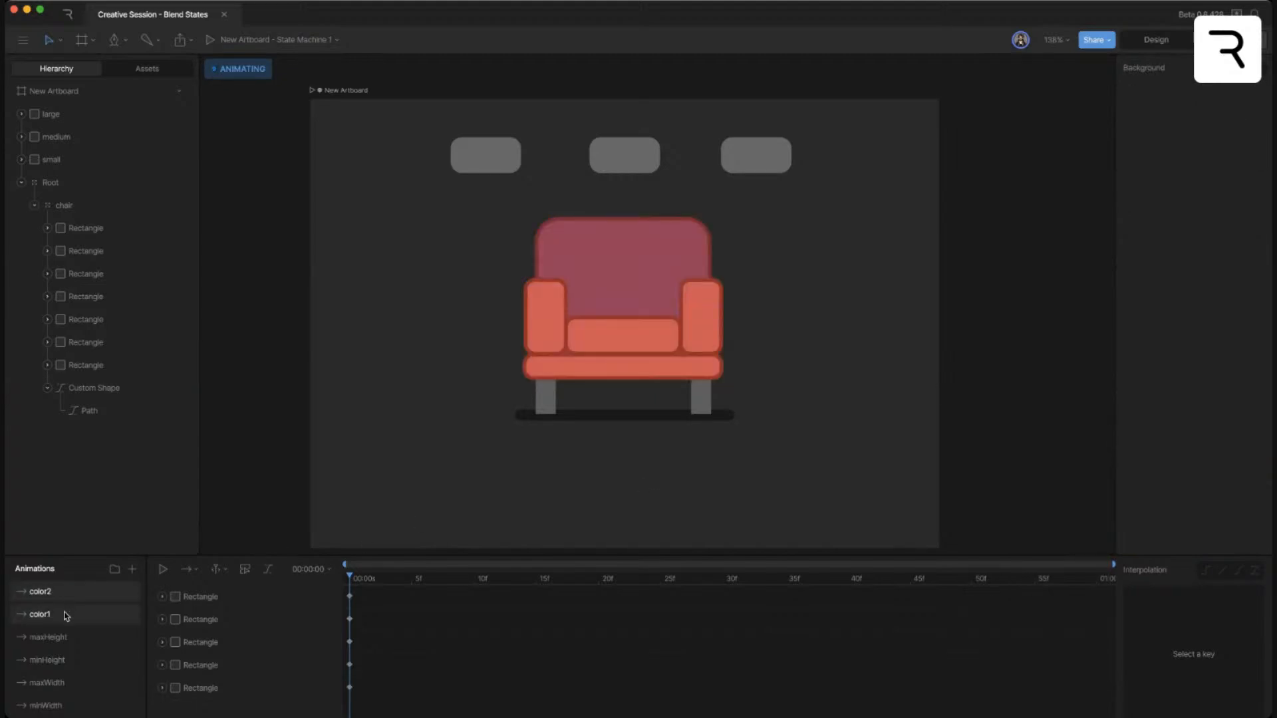
click(67, 599)
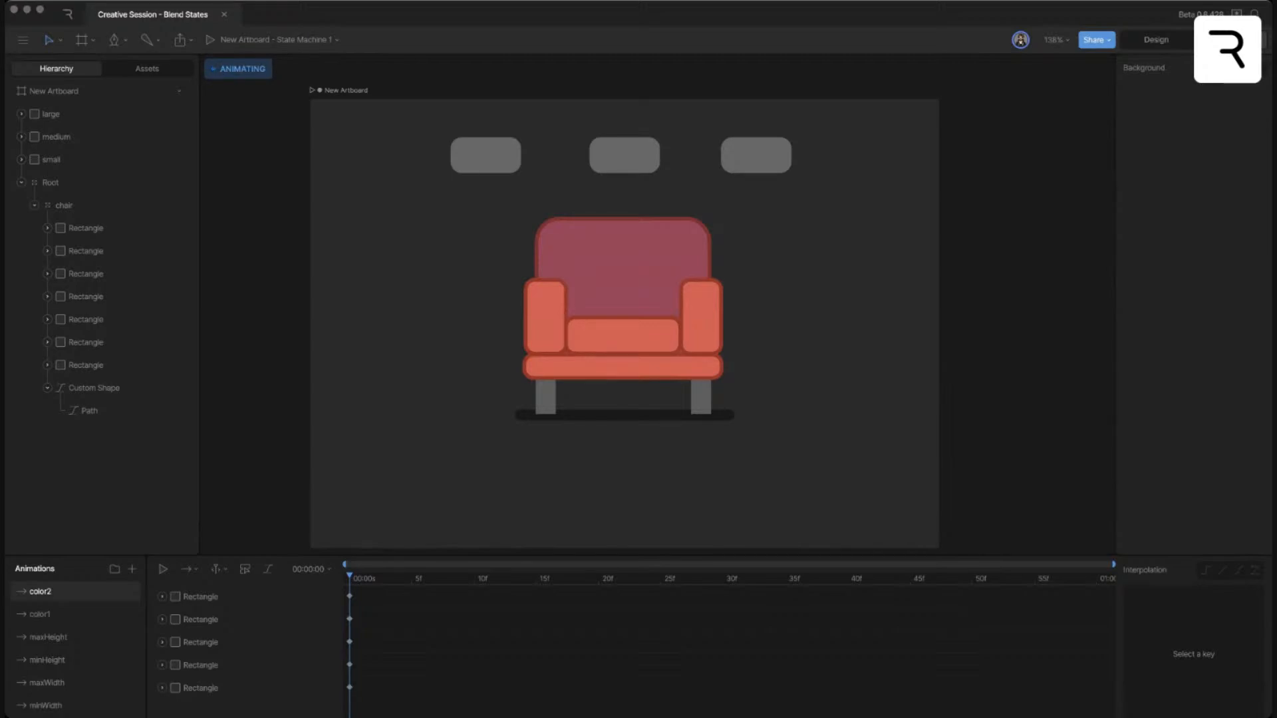
- Add a number input named color to State Machine 1
scroll(75, 640, down, 1)
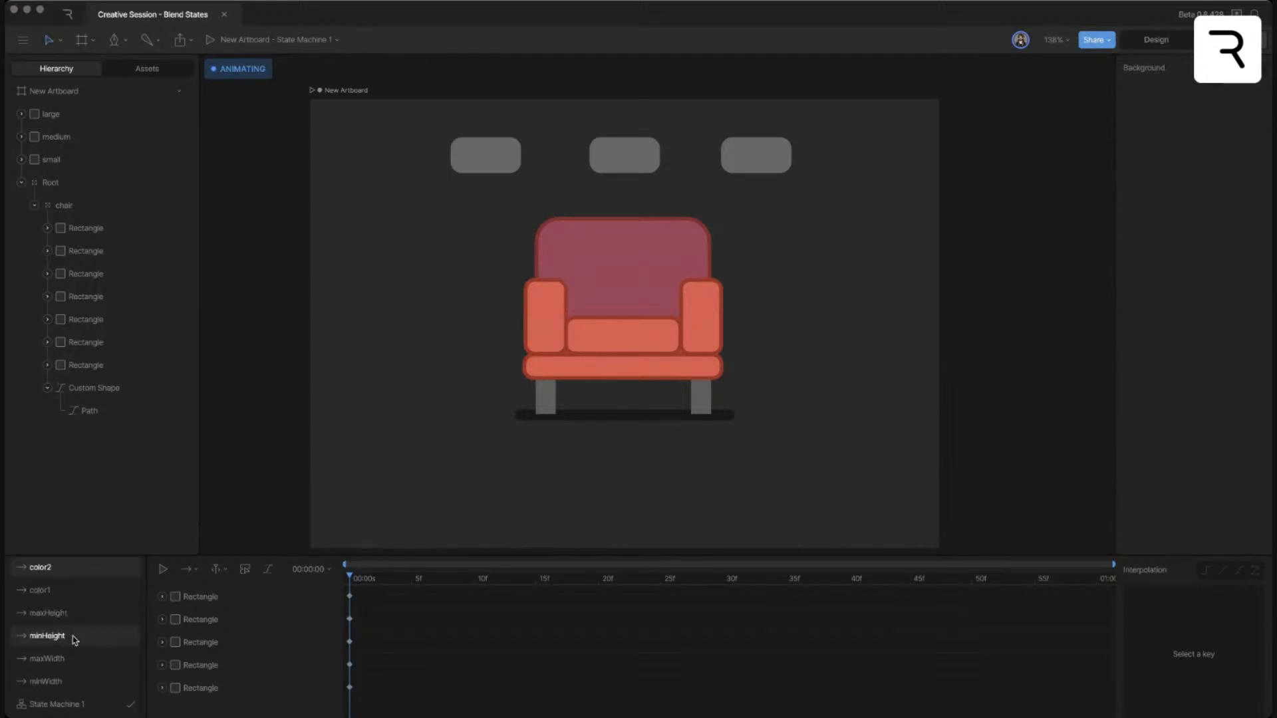
click(61, 706)
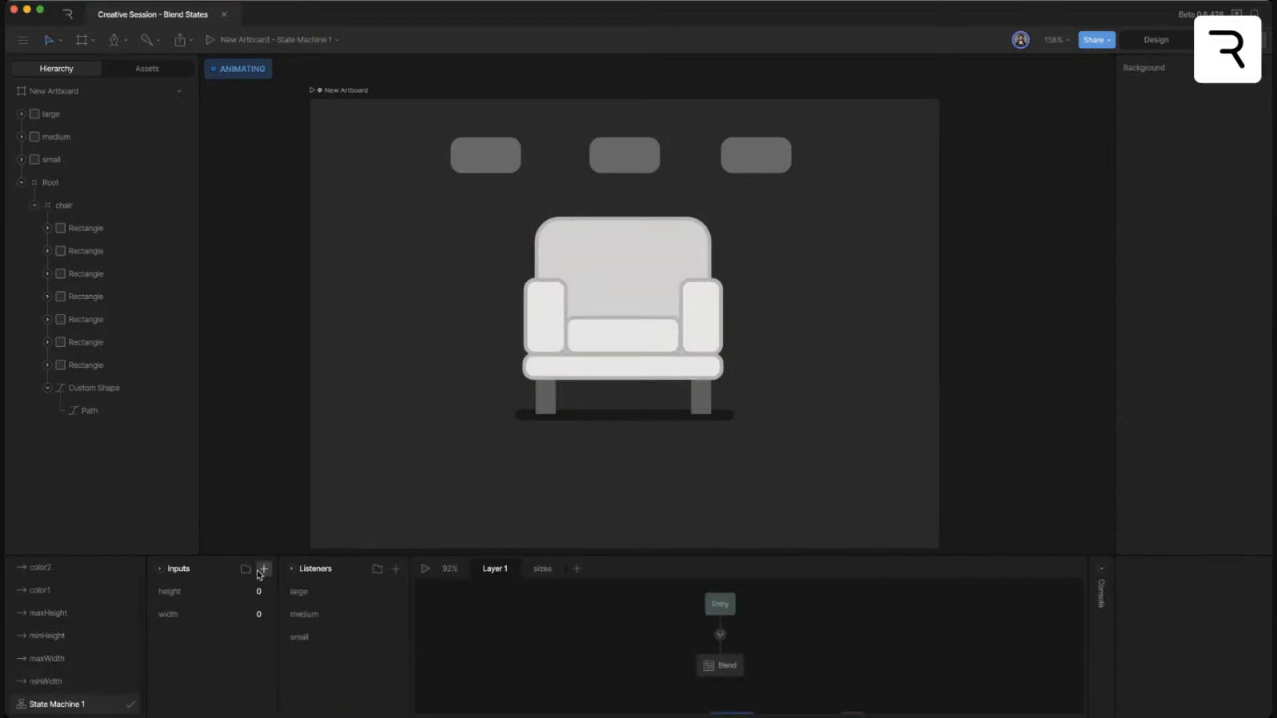
click(264, 572)
click(278, 607)
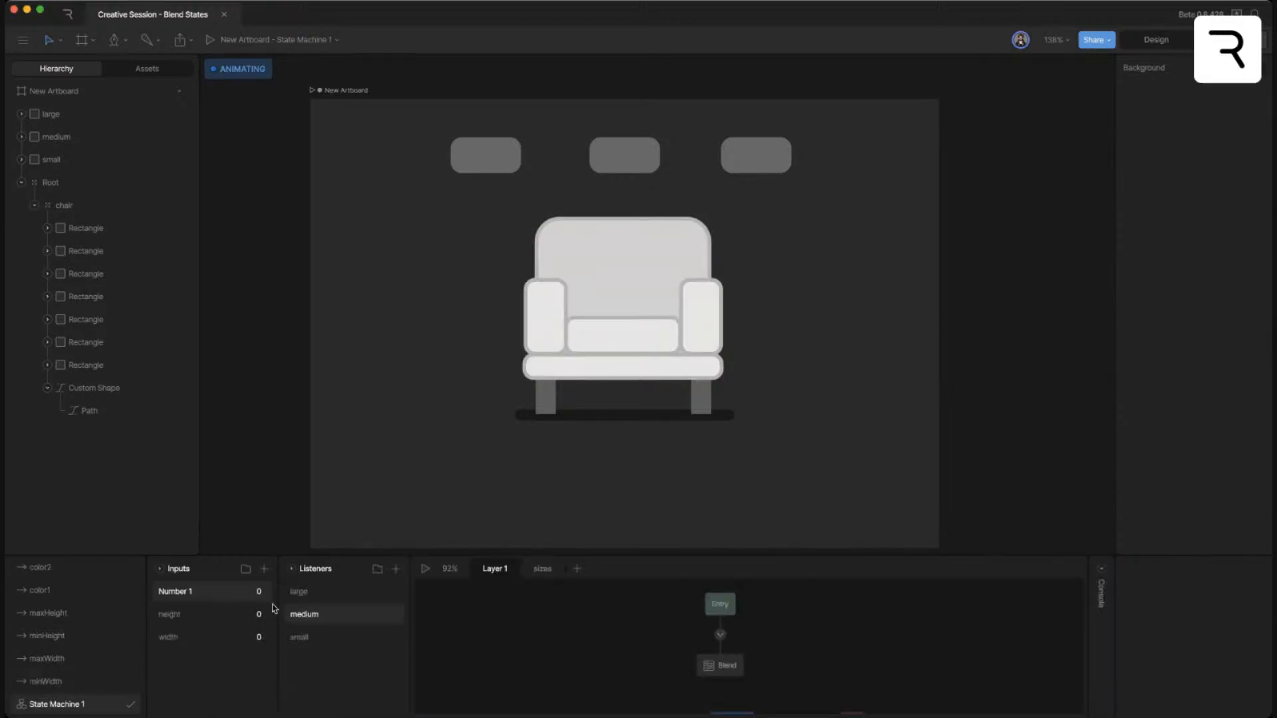
double_click(180, 594)
text(color)
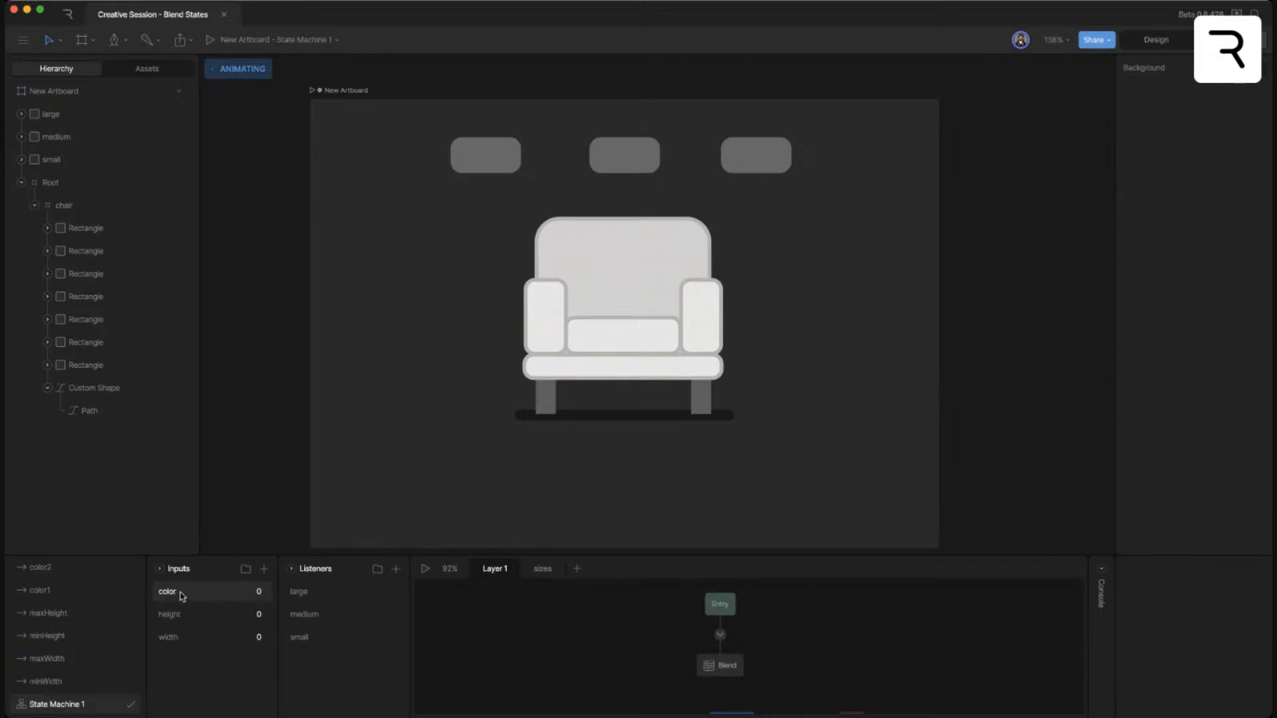
- Add color1 to the Blend state mixed by value at 100, and color2 mixed by the color input
click(730, 667)
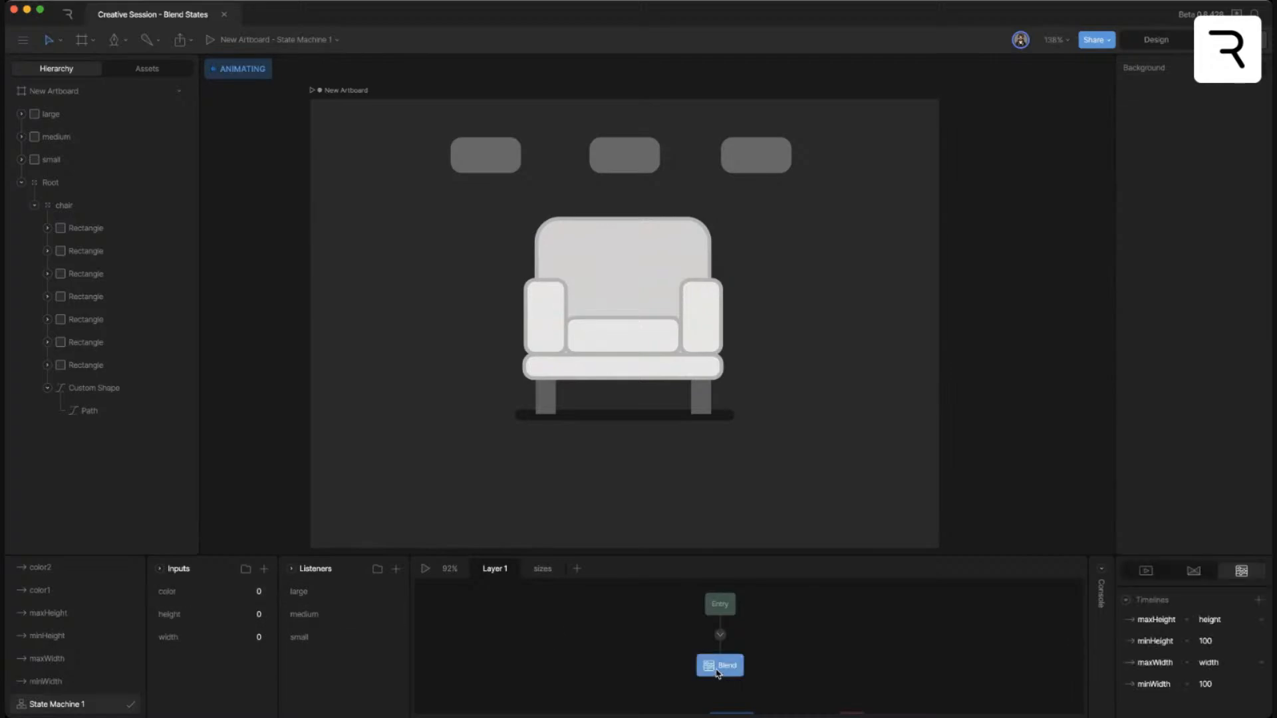
click(1259, 600)
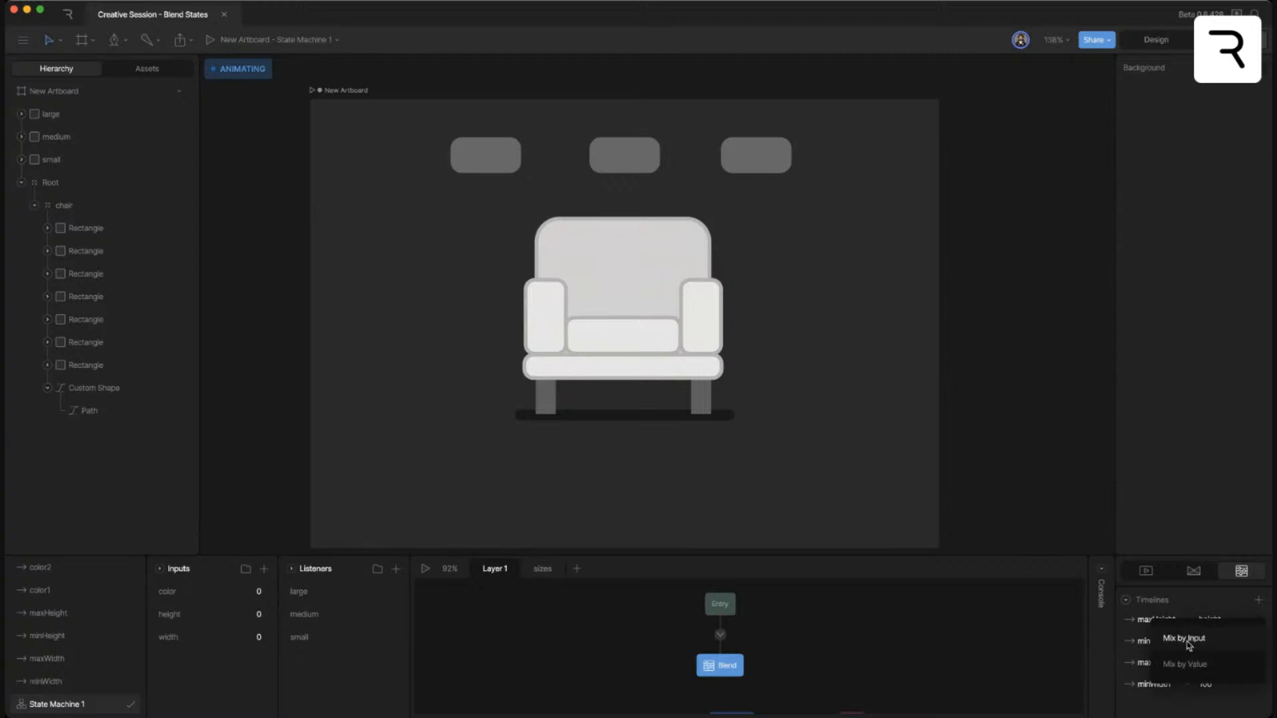
click(1190, 663)
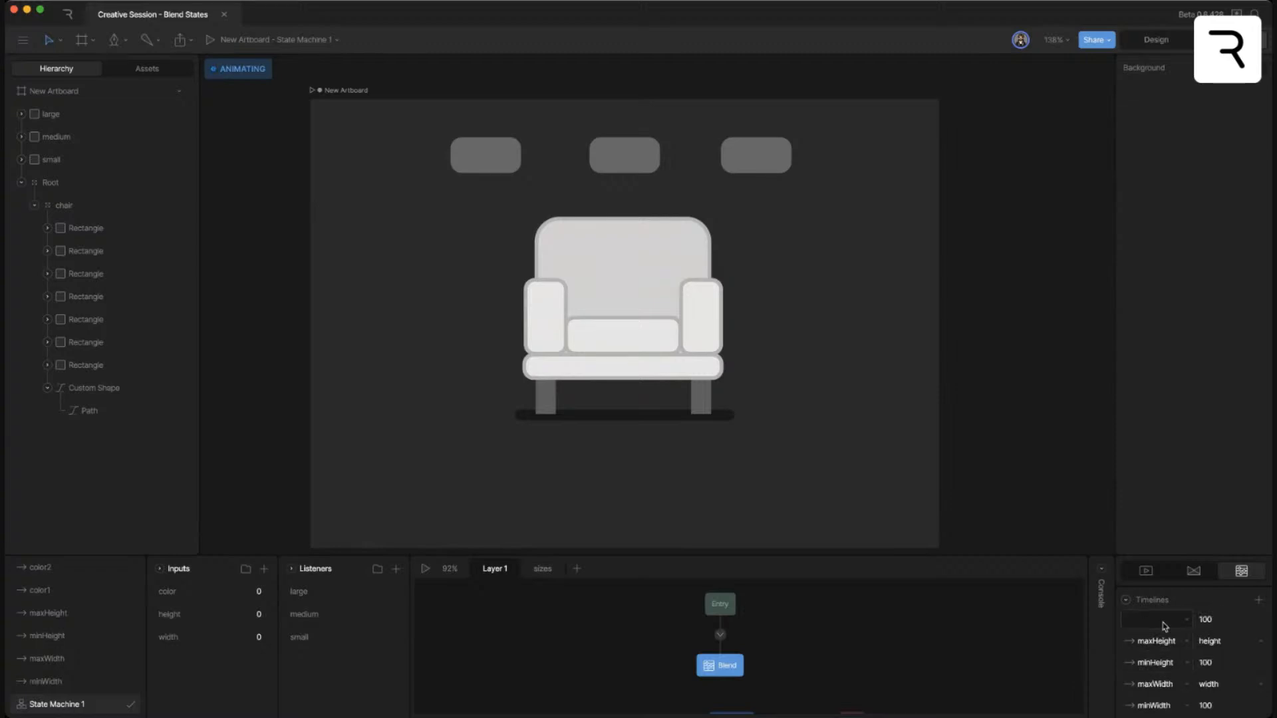
click(1162, 624)
click(1159, 667)
click(1258, 600)
click(1210, 639)
click(1170, 618)
click(1157, 648)
click(1219, 619)
click(1216, 645)
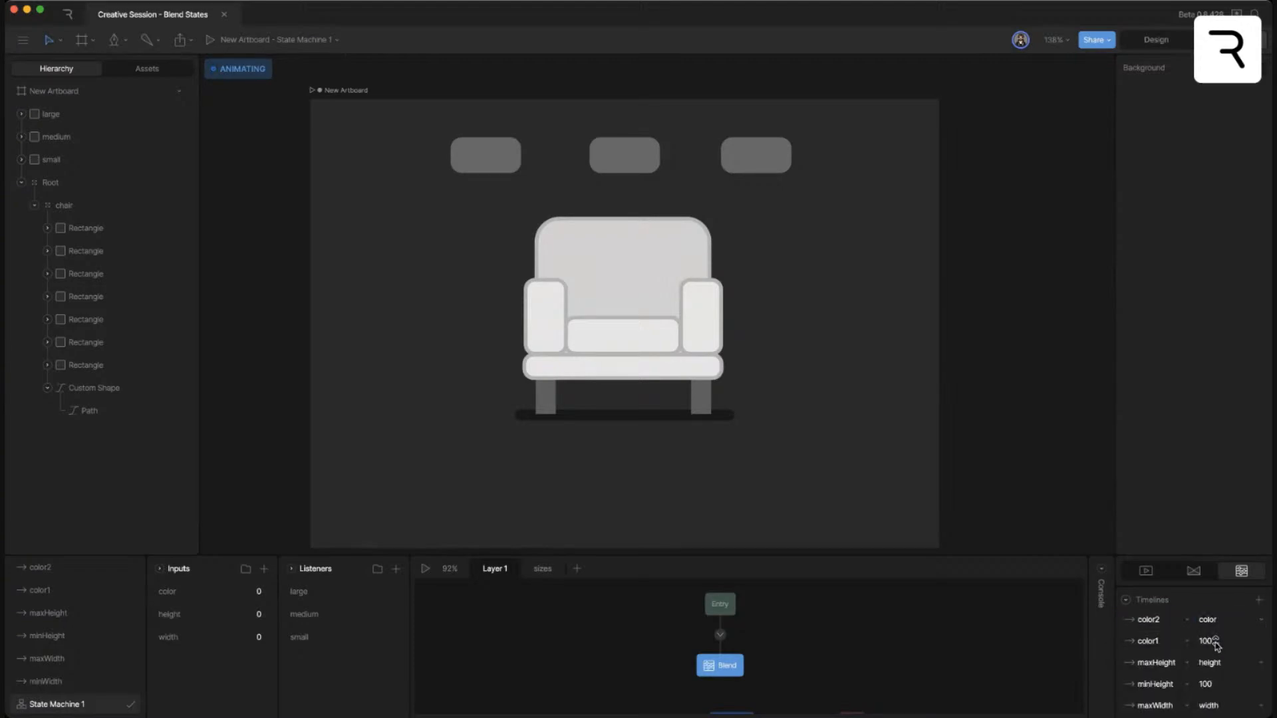
- Play the state machine and vary the color, height and width inputs to test how the chair blends
click(425, 569)
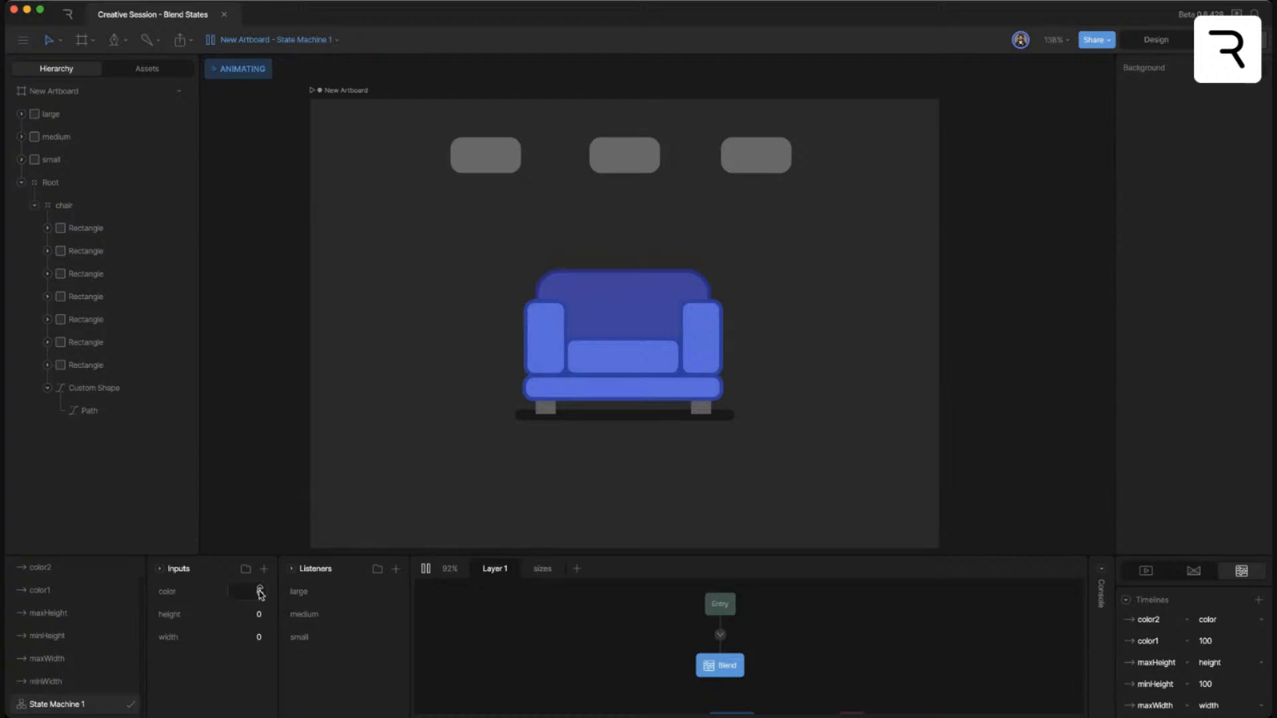
drag(257, 594, 255, 525)
drag(259, 617, 266, 572)
drag(259, 637, 256, 680)
mouse_move(255, 615)
mouse_down()
mouse_move(250, 696)
mouse_move(251, 631)
mouse_up()
- Select both chair legs in design mode, and preview the state machine in animate mode with the color input raised to about 75
click(1147, 41)
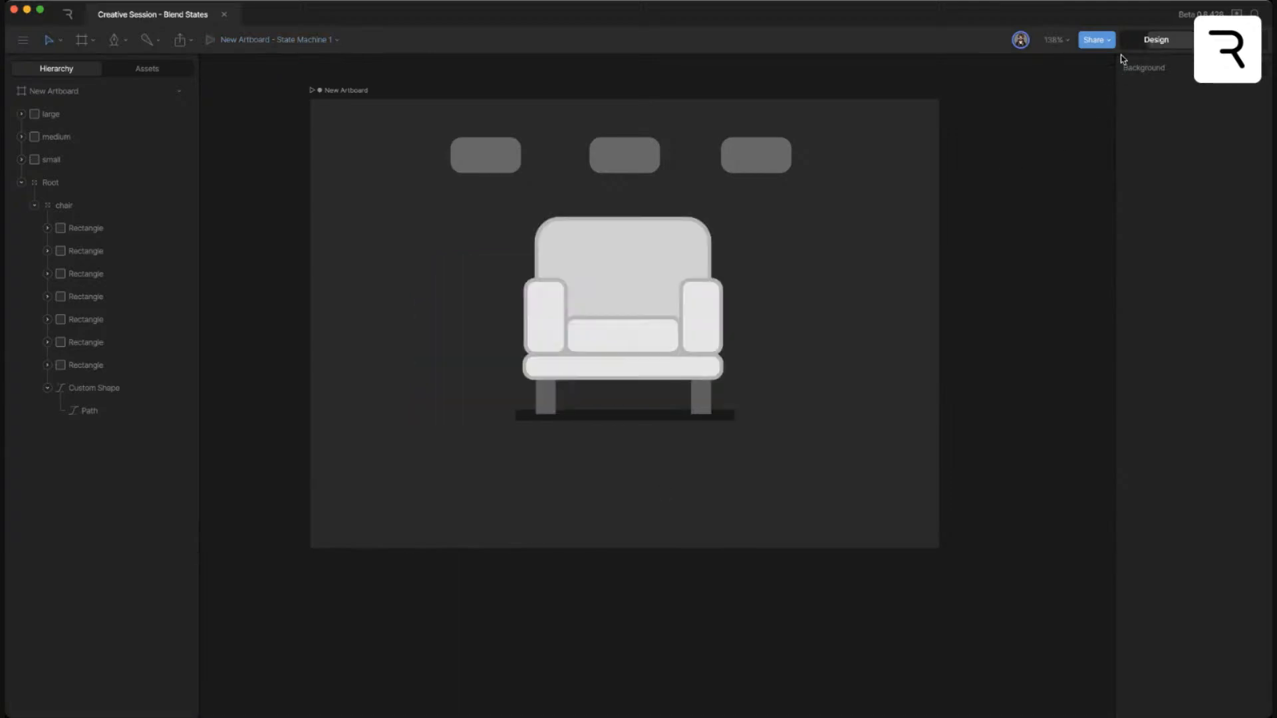
click(546, 392)
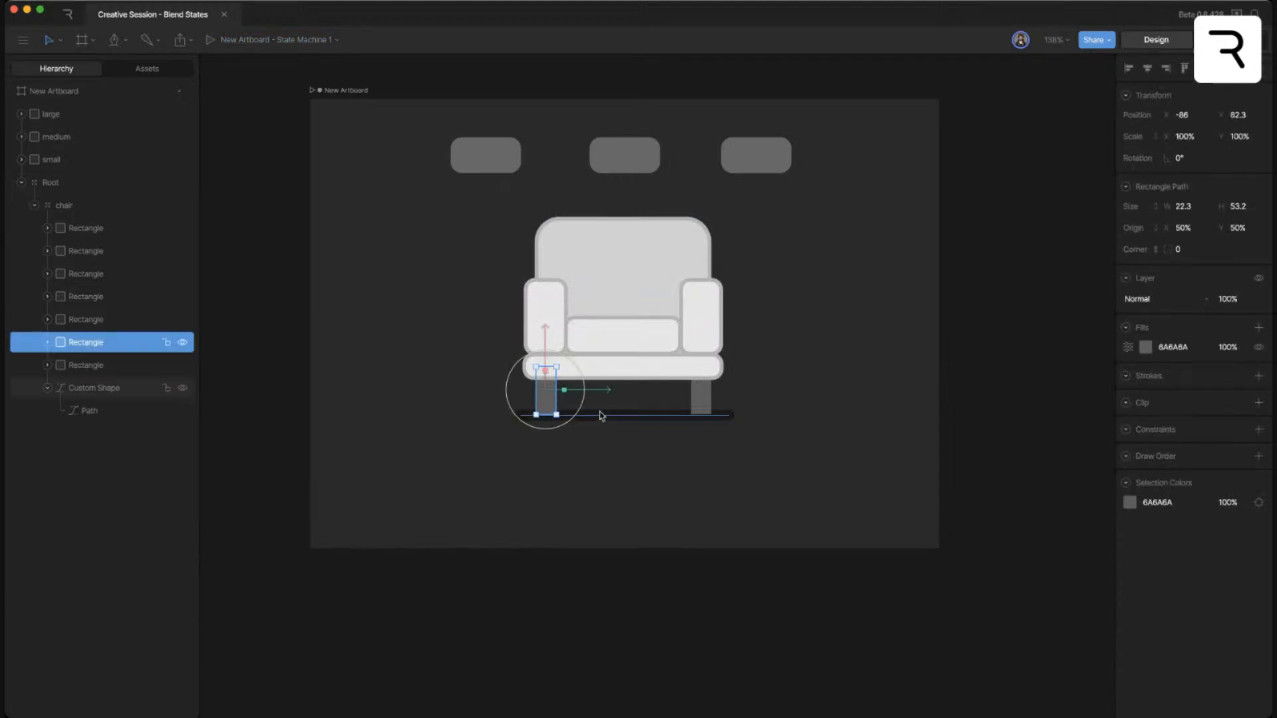
shift+click(700, 405)
drag(87, 341, 107, 379)
key(Tab)
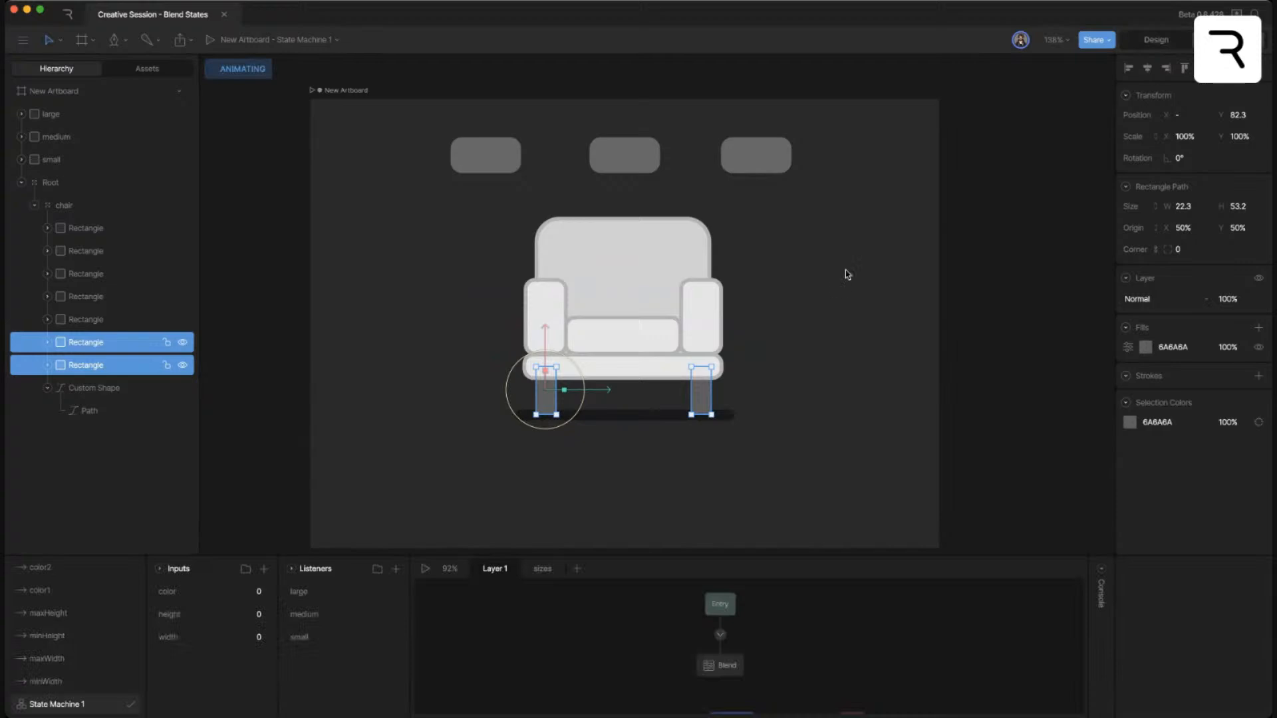
click(425, 569)
drag(253, 590, 260, 544)
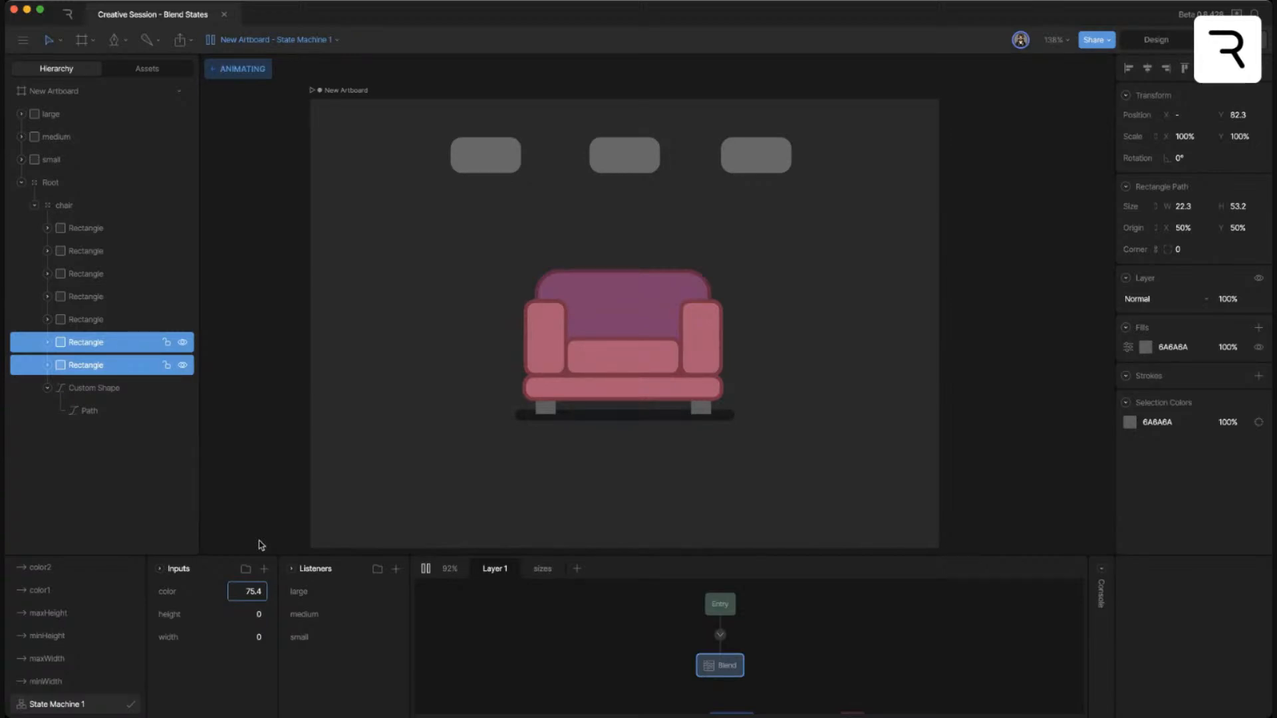
- Check which leg properties are keyed in the minWidth, minHeight, color1 and color2 timelines
click(74, 682)
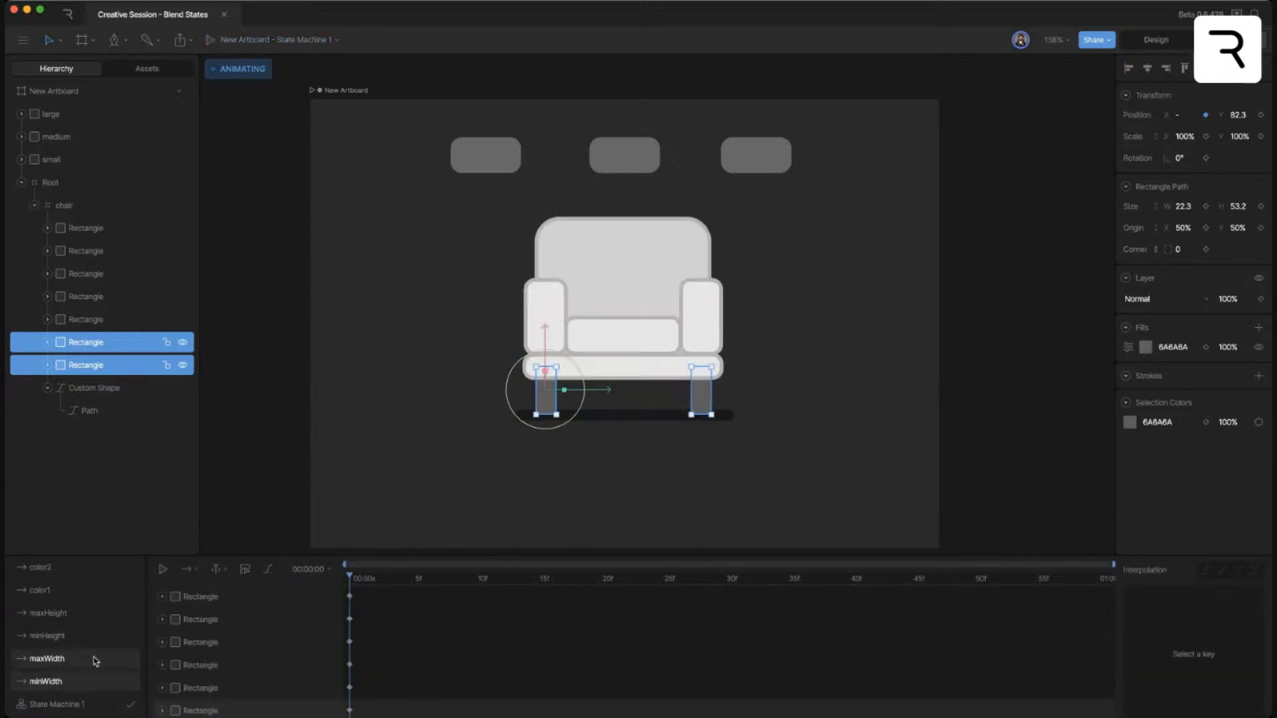
click(1205, 114)
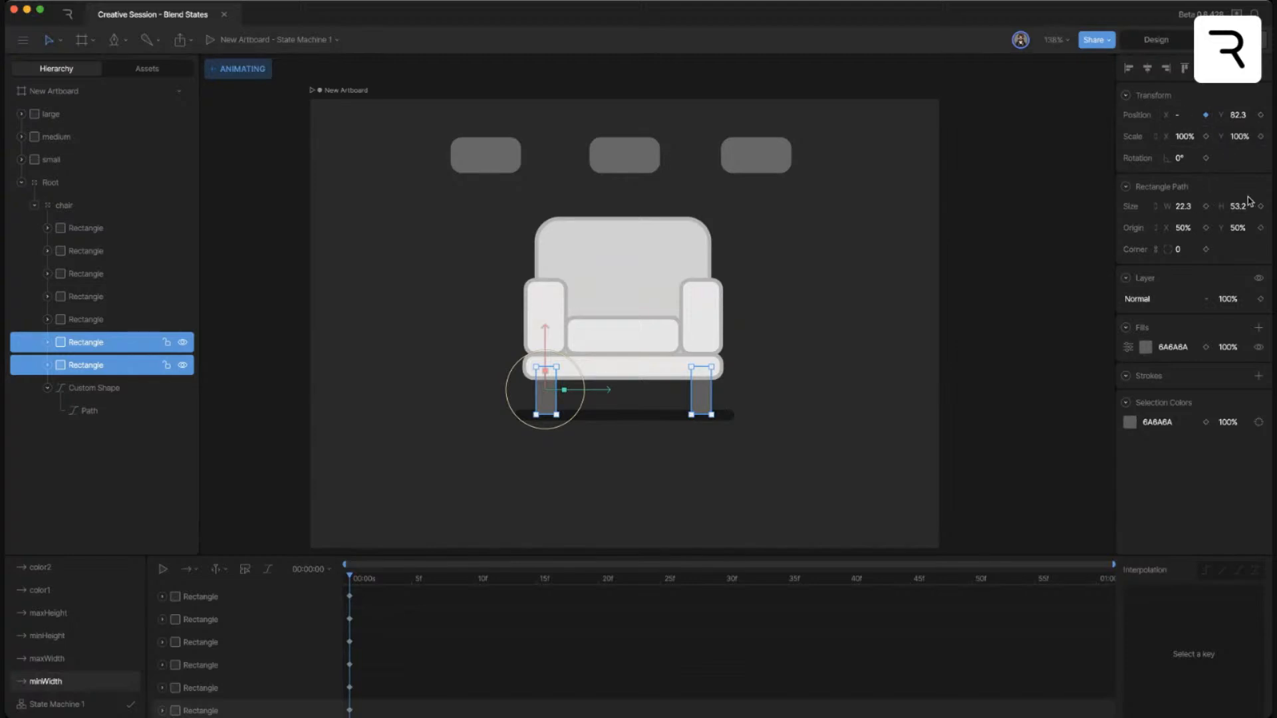
click(64, 637)
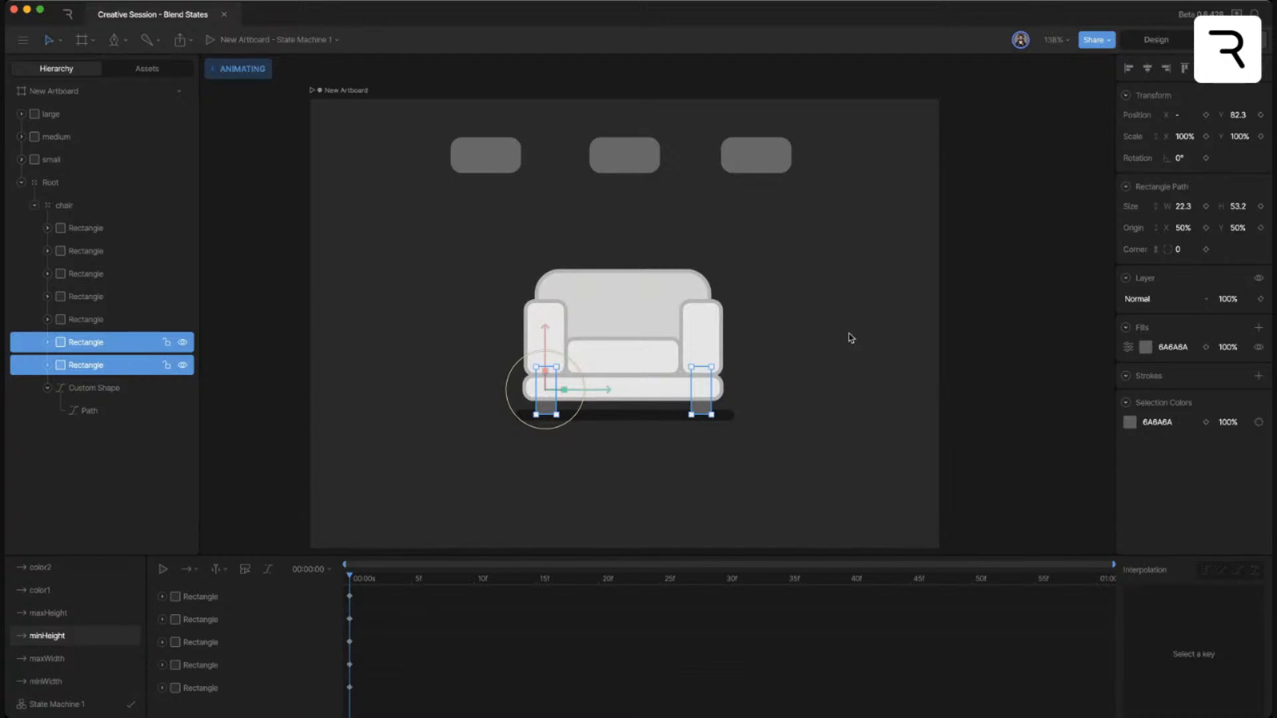
click(85, 591)
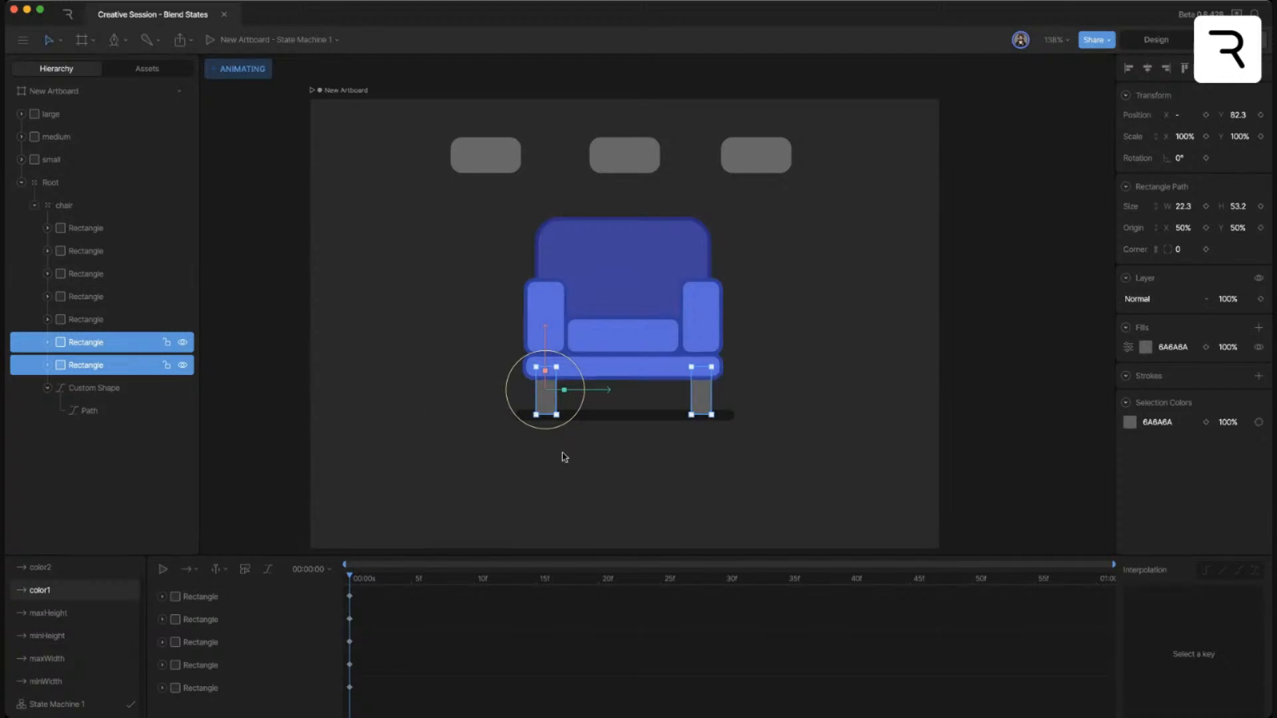
click(74, 569)
click(65, 592)
click(69, 568)
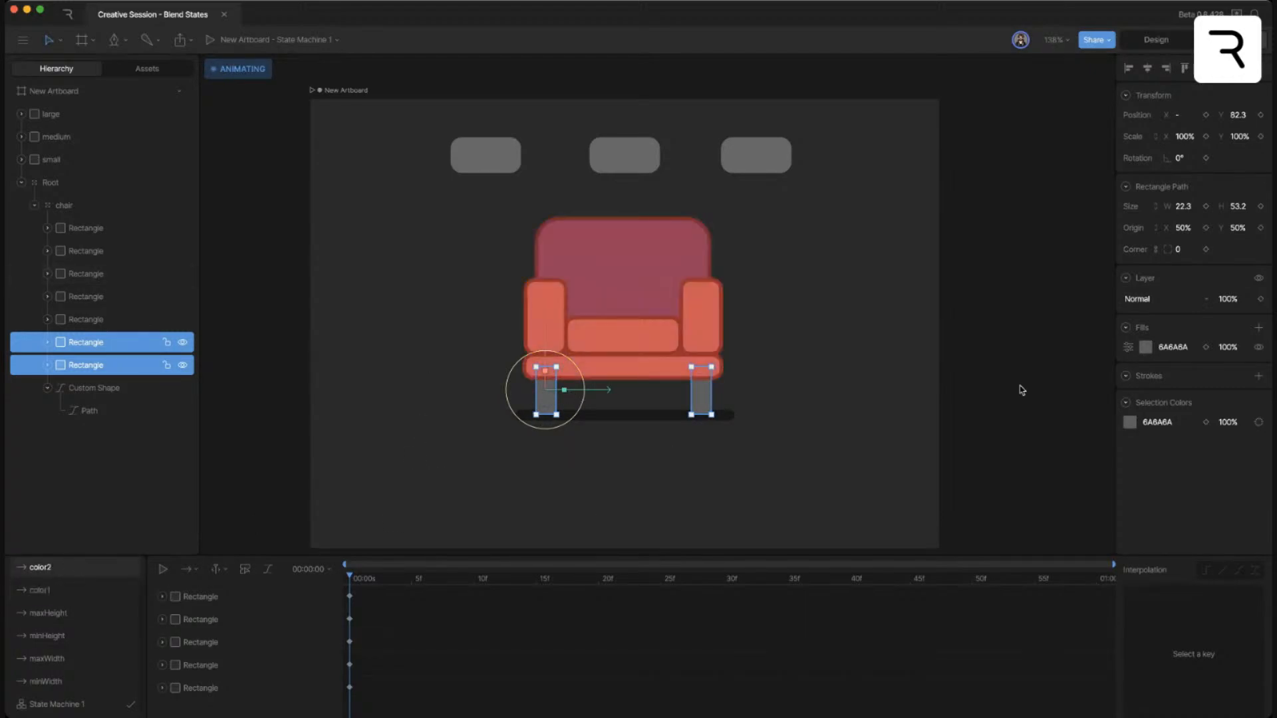
- Test State Machine 1 with color about 85, height about 58 and width about 83, and stop playback
click(85, 709)
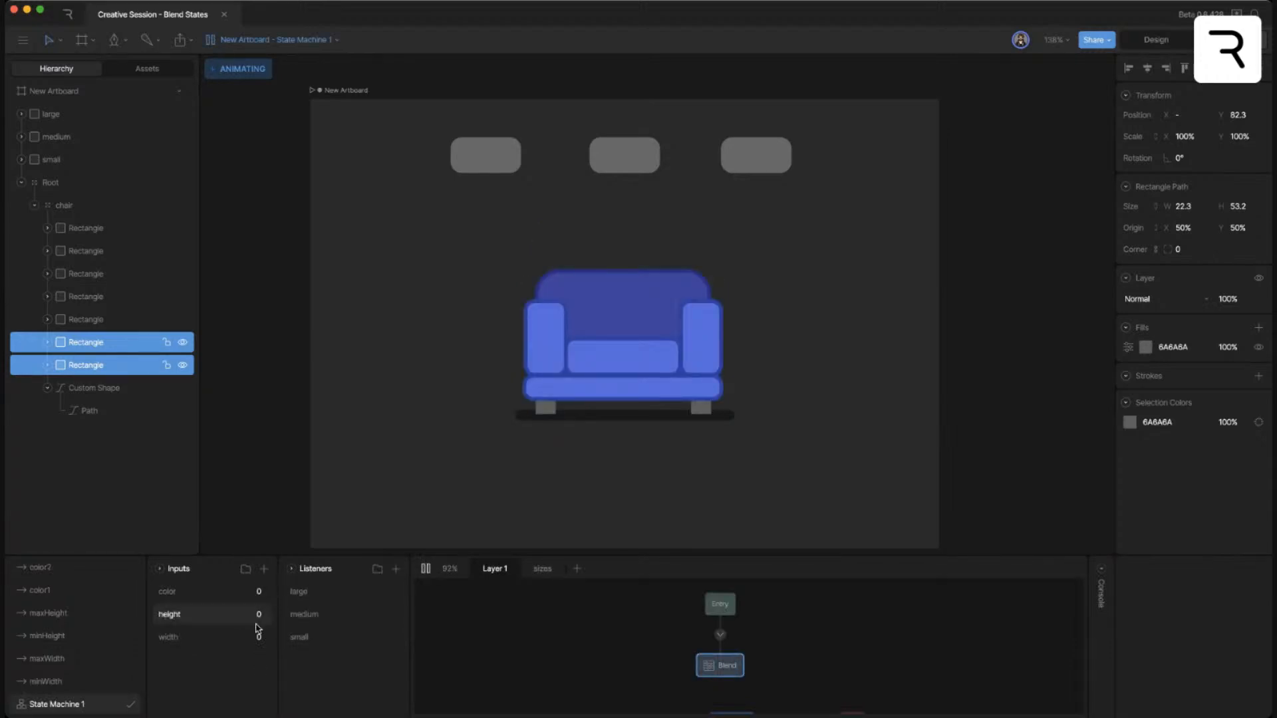
drag(253, 637, 265, 537)
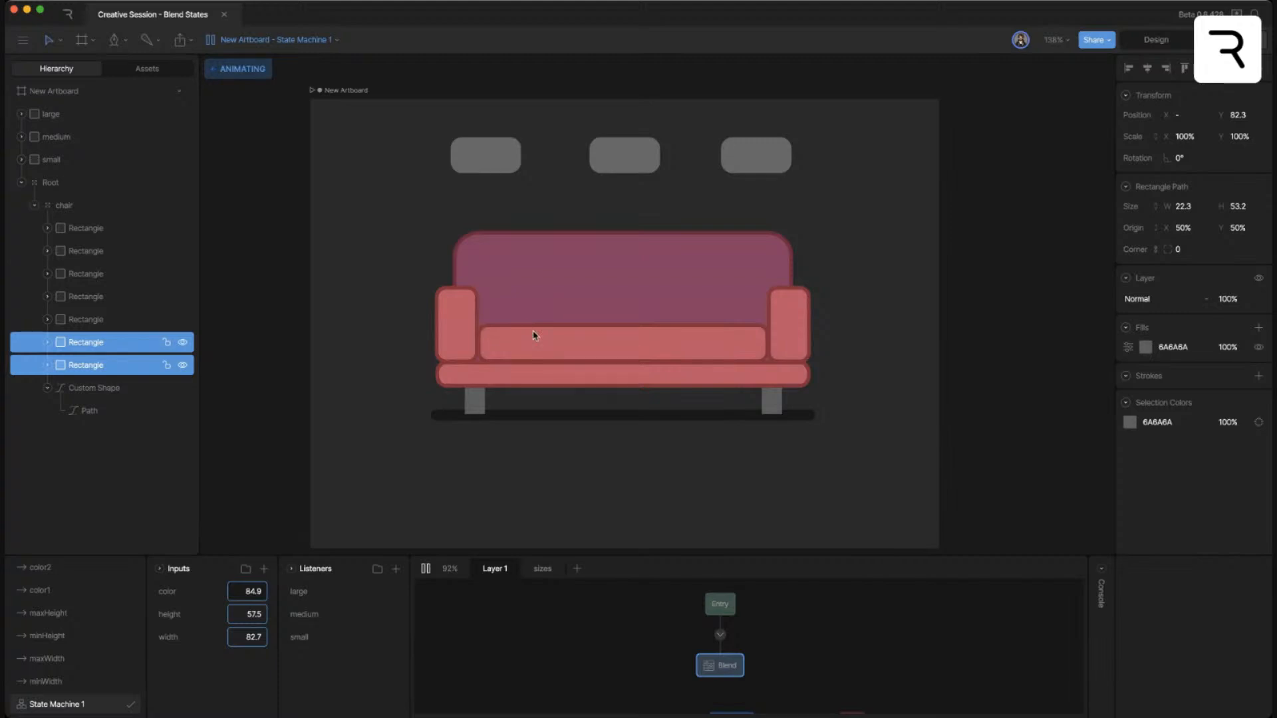
click(426, 570)
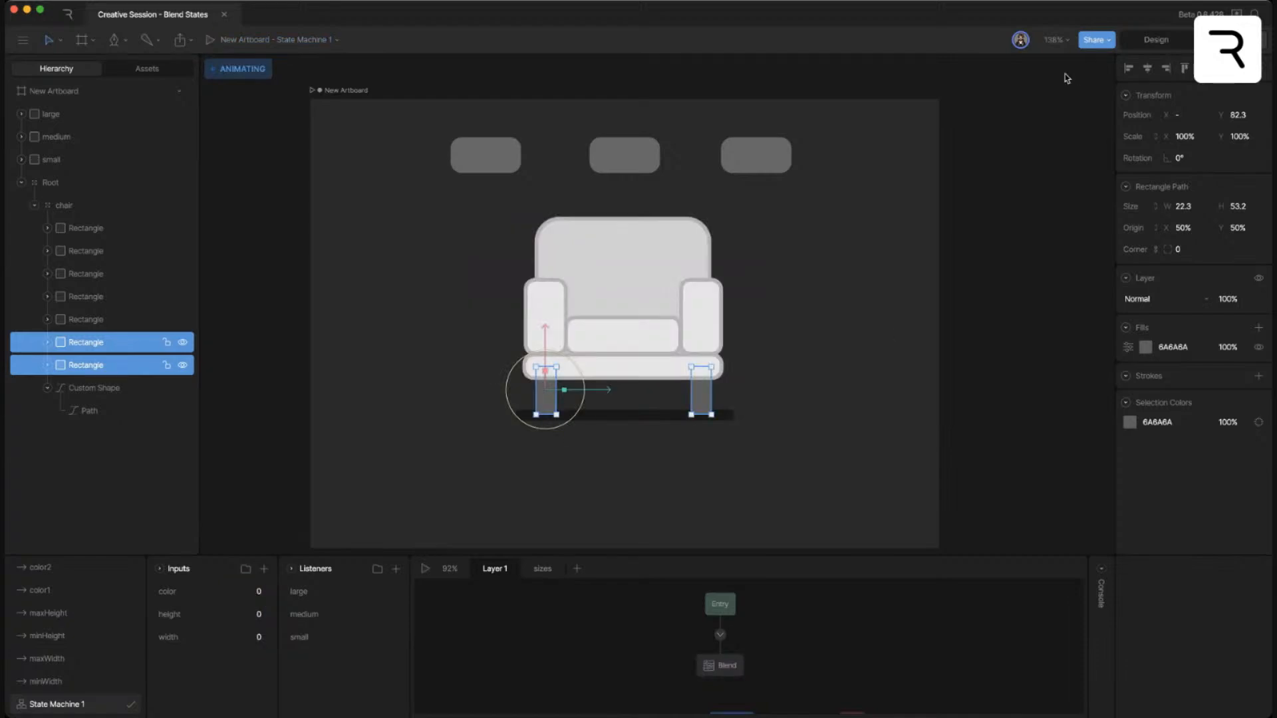
- In design mode, draw a rectangle about 71 by 68 on the chair's backrest as a pillow and select it
click(1181, 41)
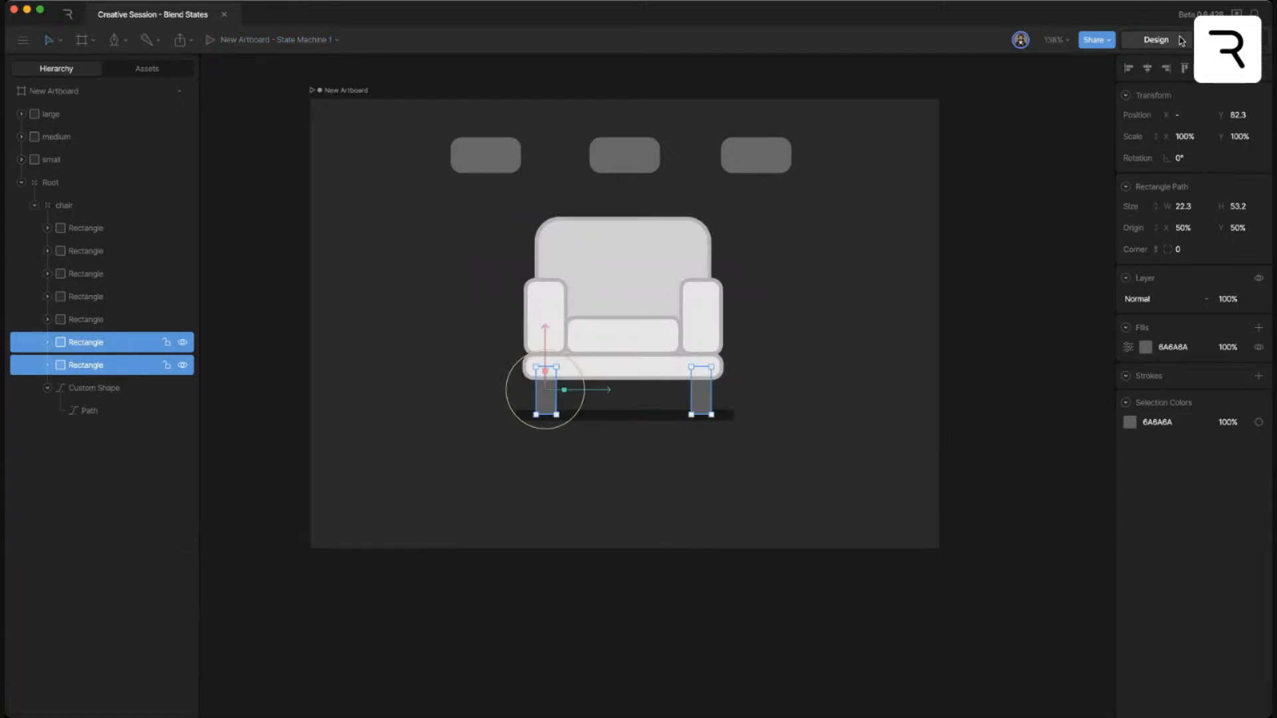
click(1222, 41)
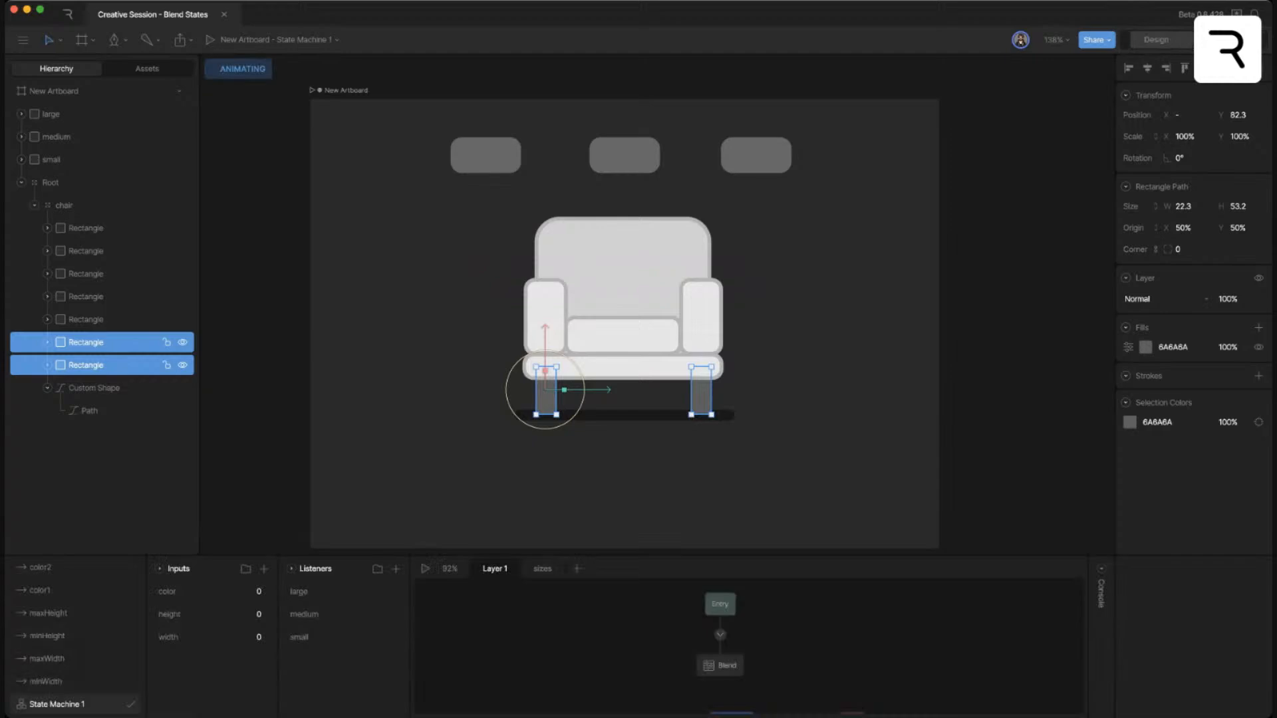
click(1169, 41)
click(118, 40)
click(159, 120)
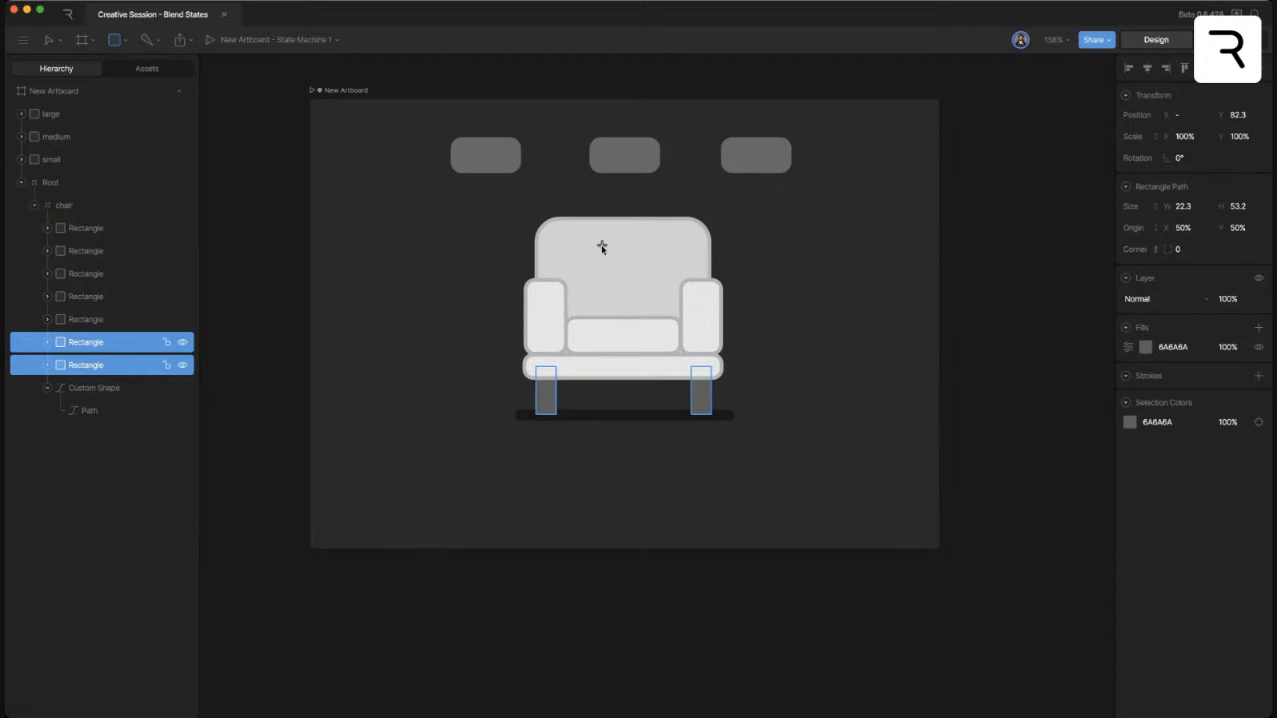
mouse_move(601, 248)
mouse_down()
mouse_move(677, 320)
mouse_move(647, 285)
mouse_move(652, 296)
mouse_up()
key(v)
key(super+z)
click(871, 302)
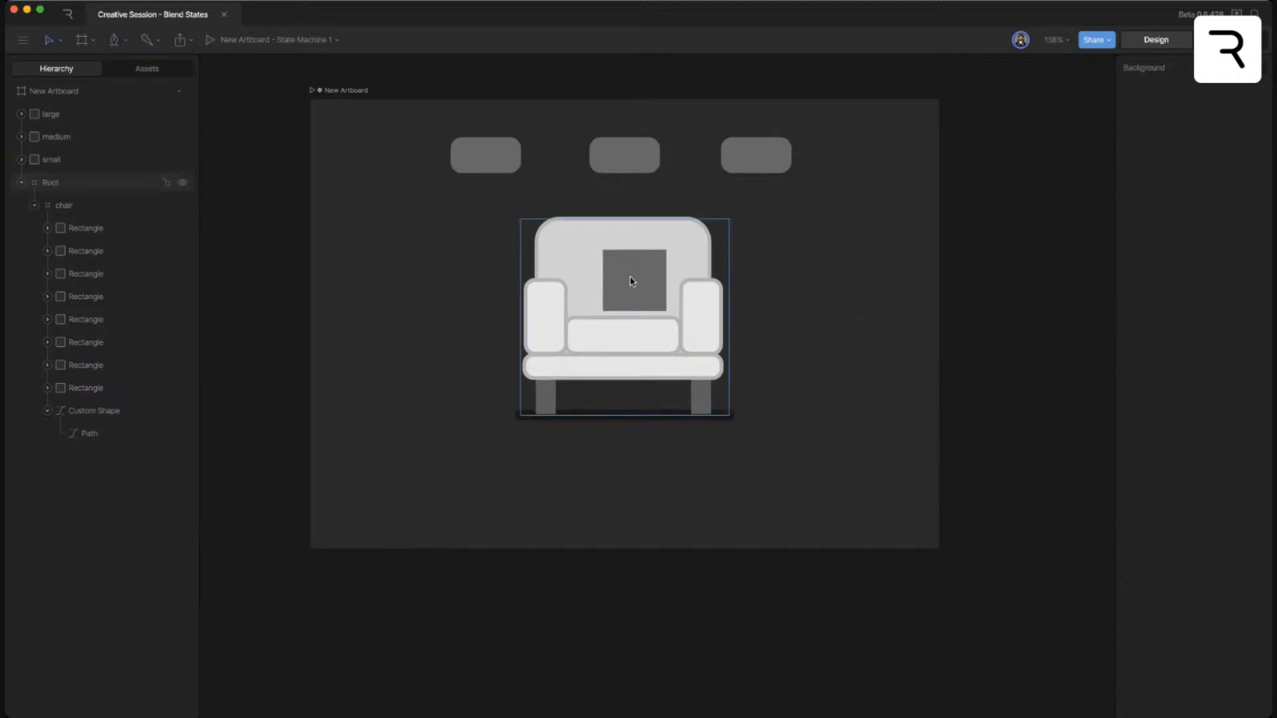
super+click(631, 281)
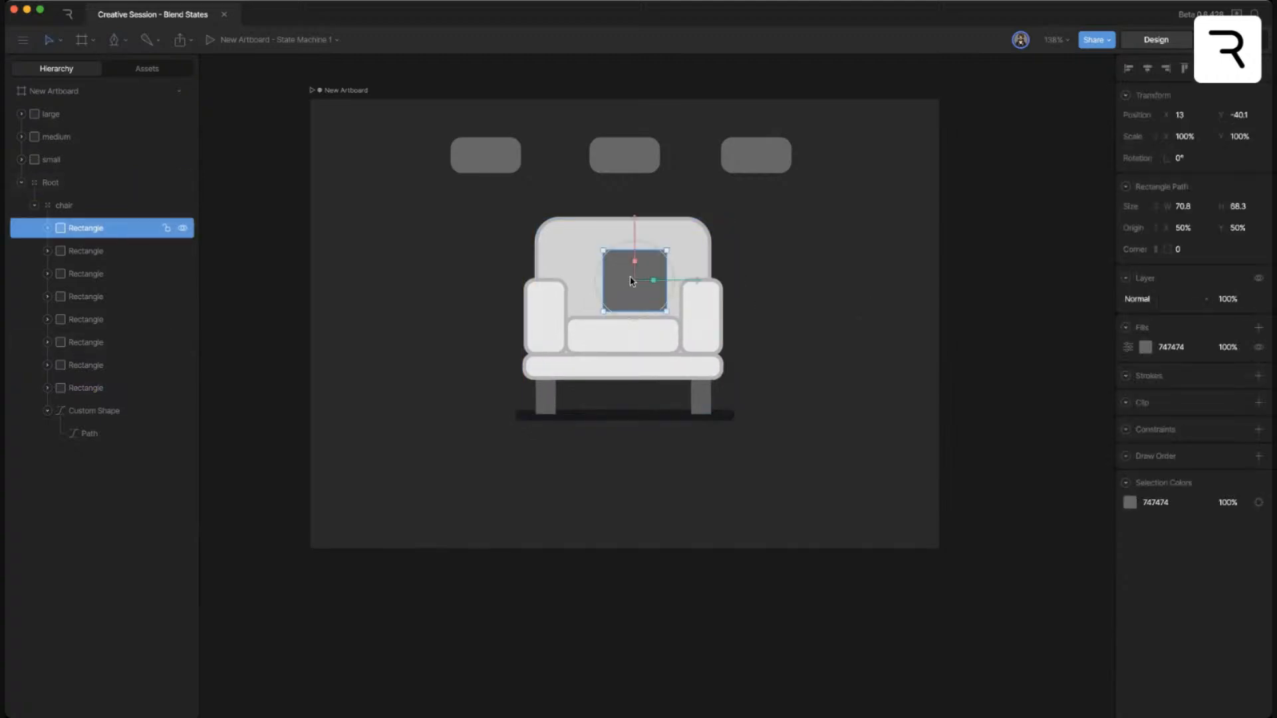
- Set the pillow's fill to blue 4EB1D4 and round its corners to about 16.3
click(1145, 346)
mouse_move(1064, 475)
mouse_down()
mouse_move(1077, 476)
mouse_move(1039, 476)
mouse_move(1057, 478)
mouse_up()
click(1064, 390)
drag(1064, 391, 1061, 382)
drag(1191, 254, 1192, 252)
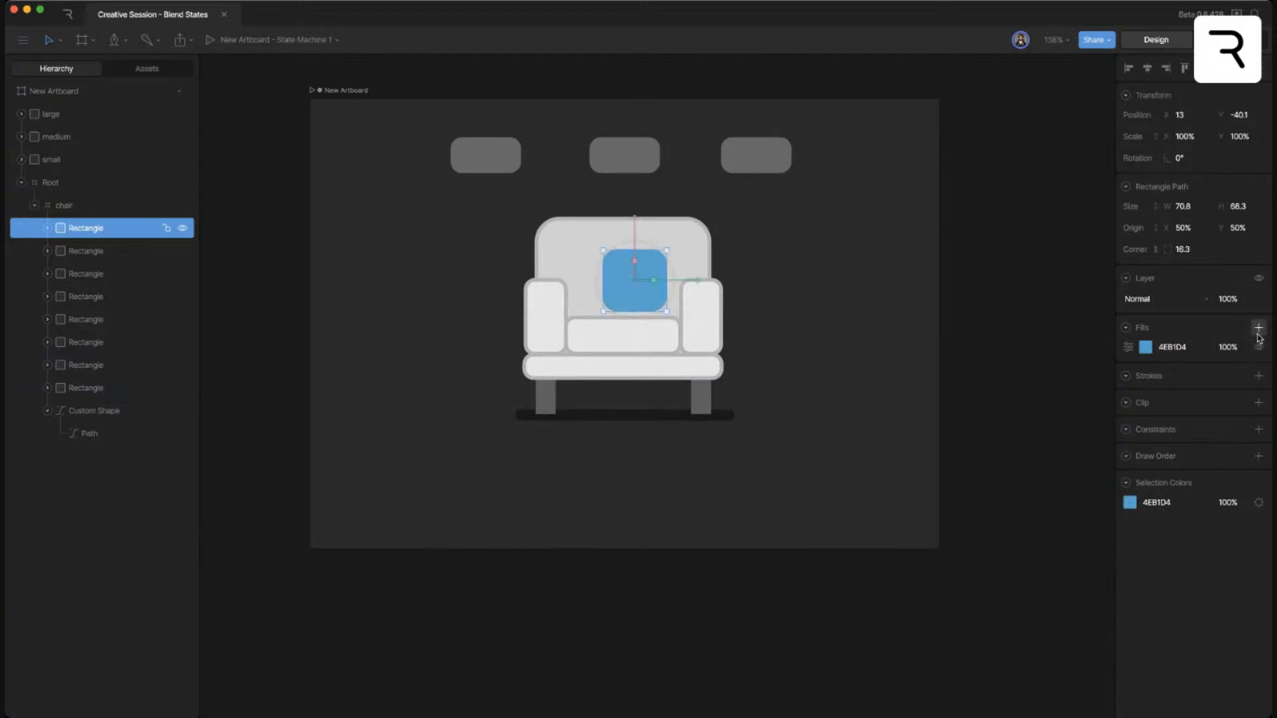
- Add a stroke about 4.2 thick in darker blue 2882A2 to the pillow and move it to about X 25.6, Y -36.7
click(1258, 376)
drag(1235, 396, 1233, 394)
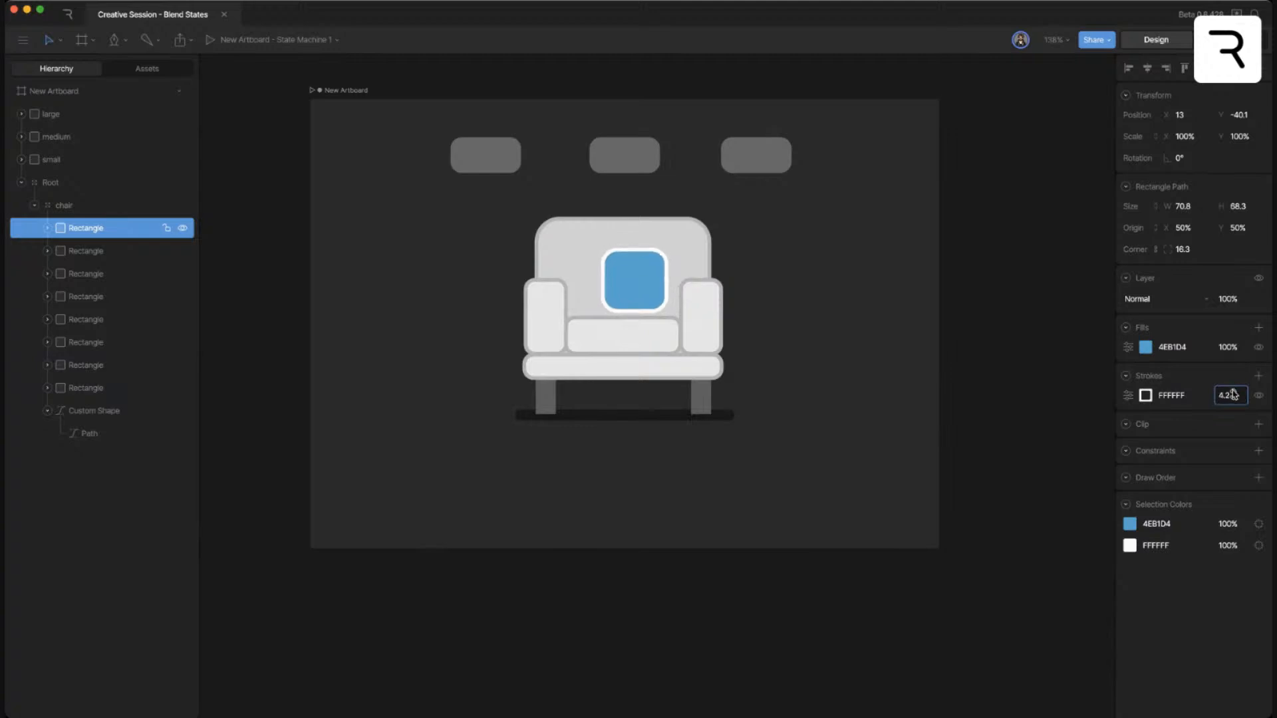
click(1145, 396)
click(625, 284)
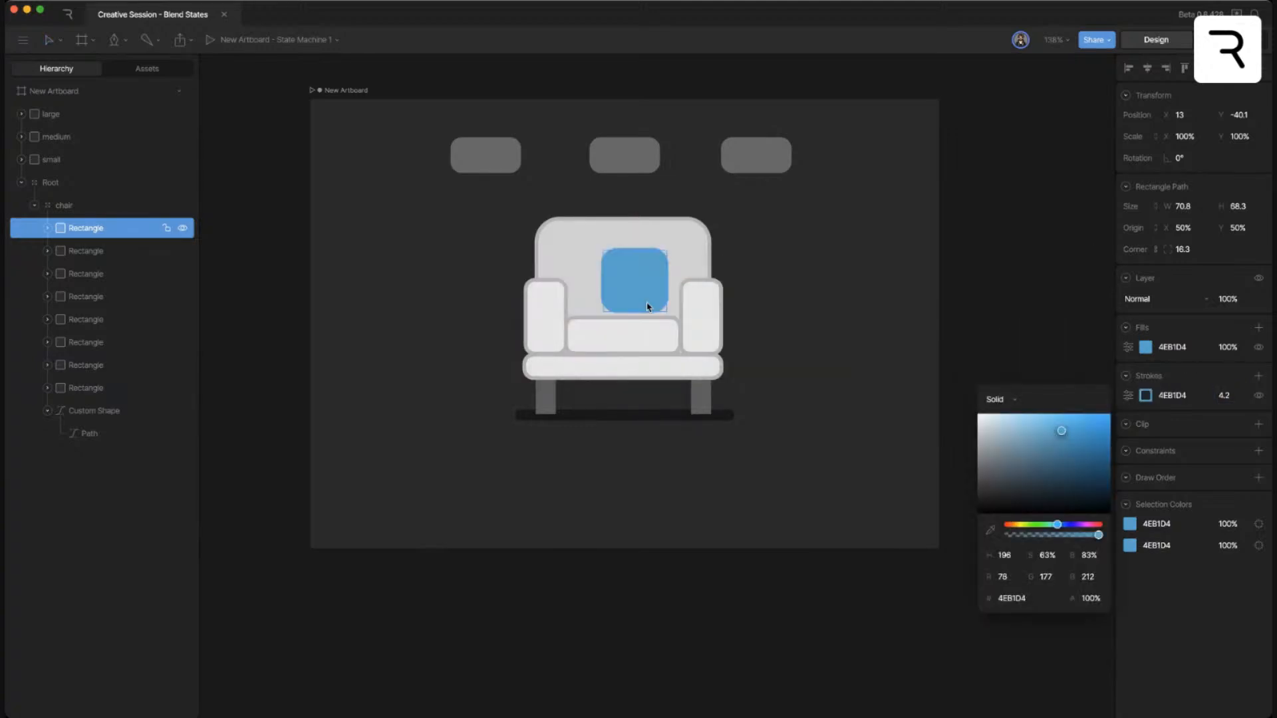
click(1071, 443)
drag(1071, 443, 1076, 450)
click(1041, 342)
drag(643, 292, 655, 294)
click(958, 311)
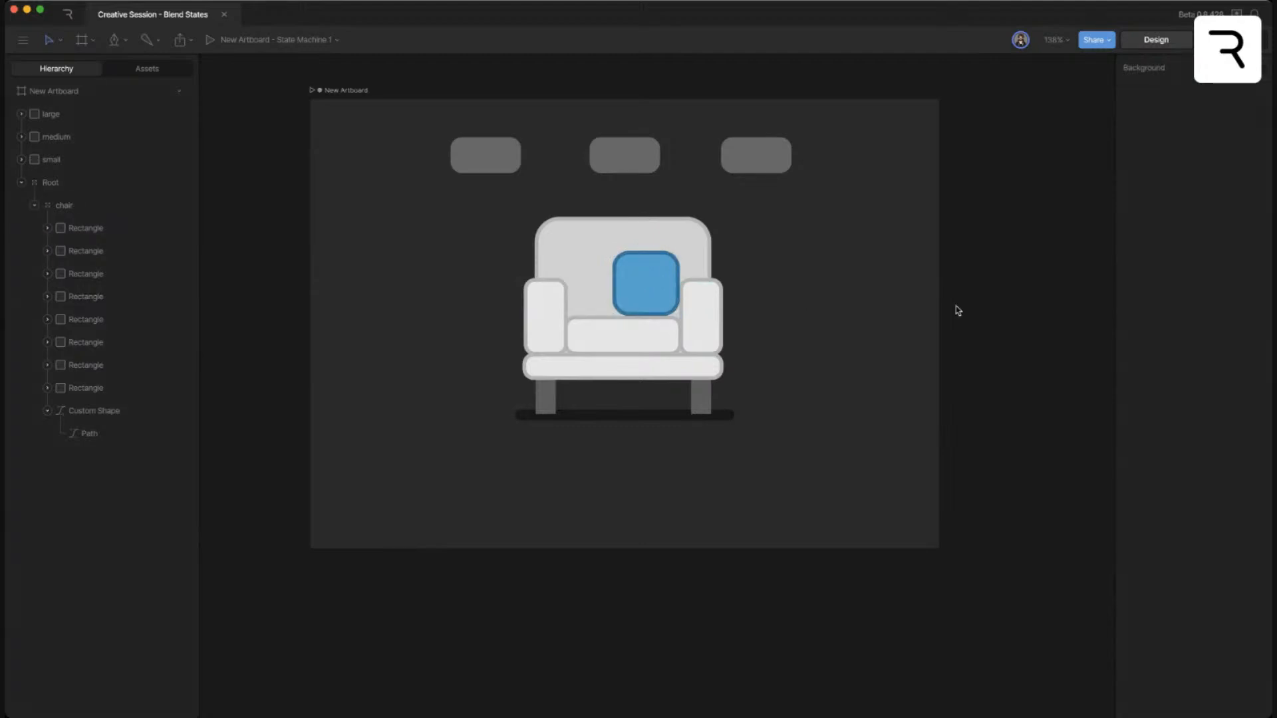
- In animate mode, key the pillow's X position at 25.6 in minWidth and farther along the widened seat in maxWidth
key(Tab)
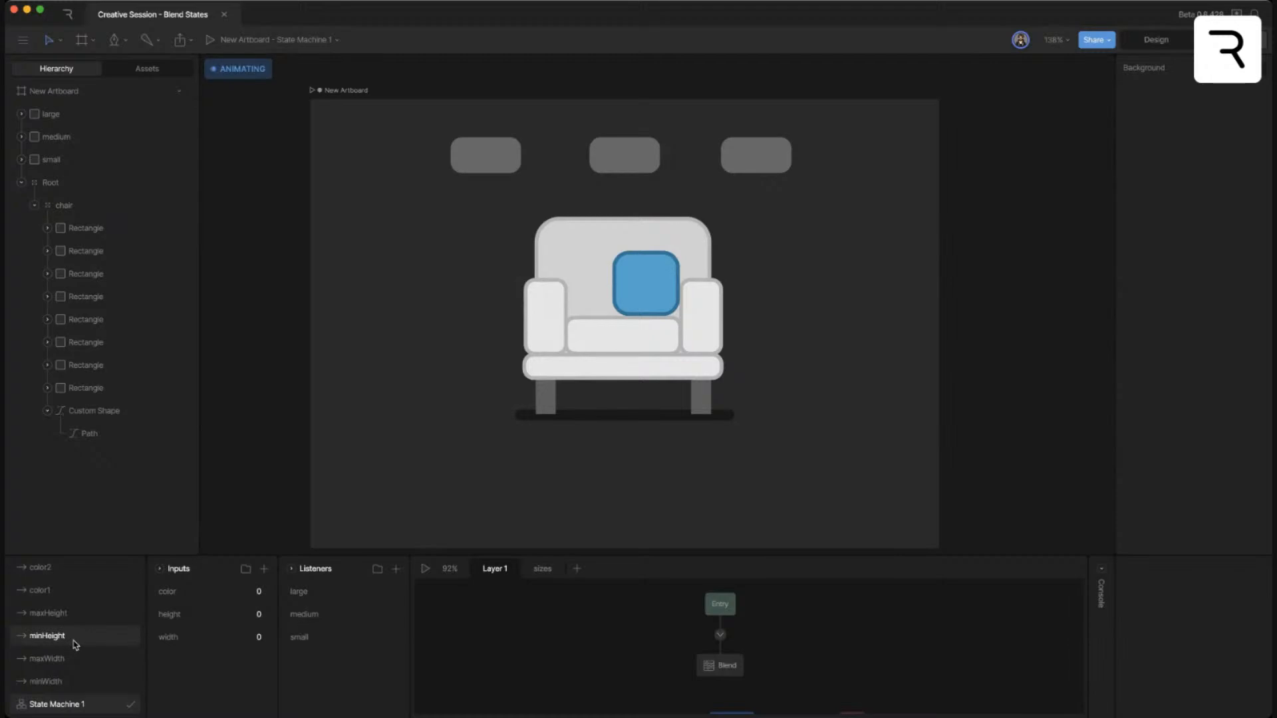
click(50, 683)
click(668, 289)
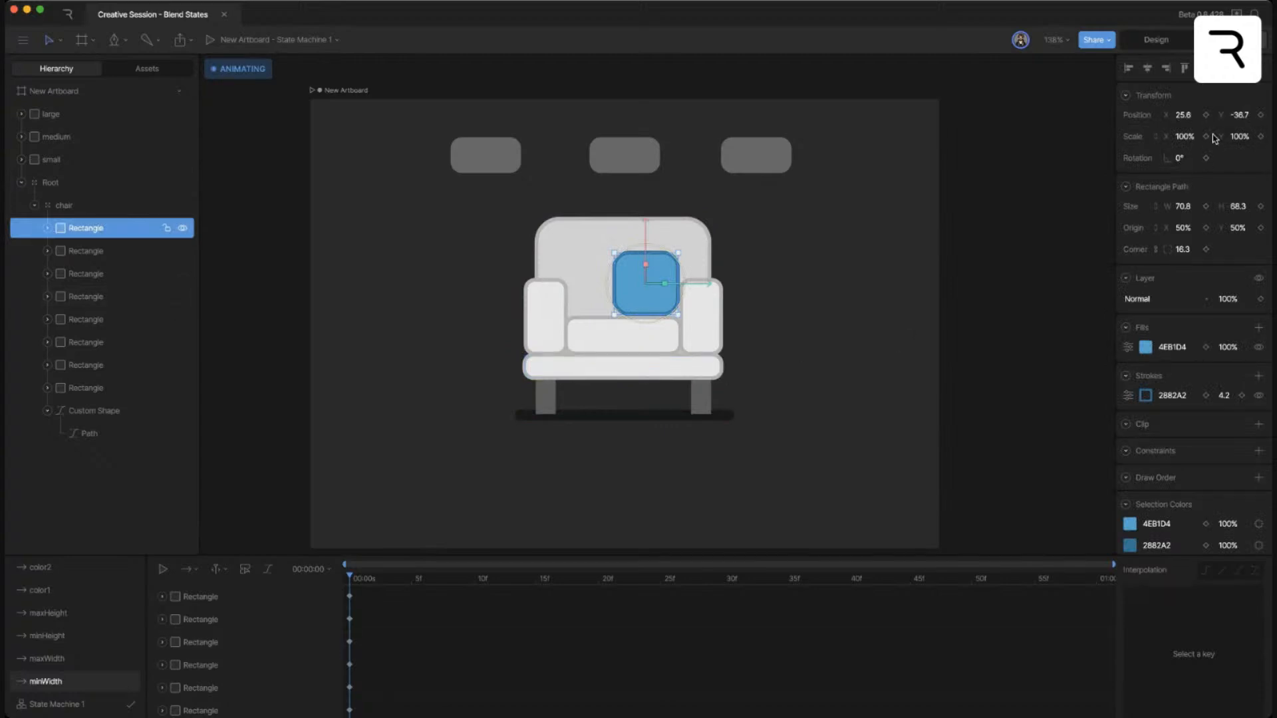
click(1205, 114)
click(69, 663)
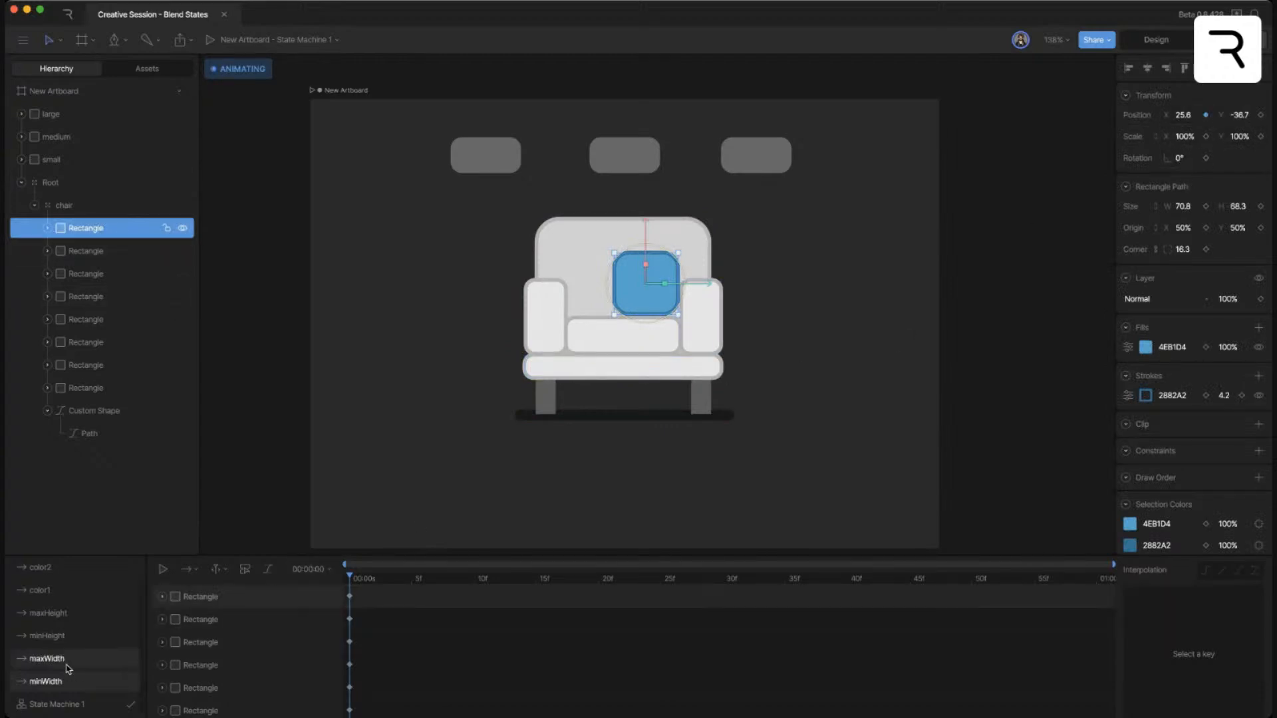
drag(1184, 117, 1238, 117)
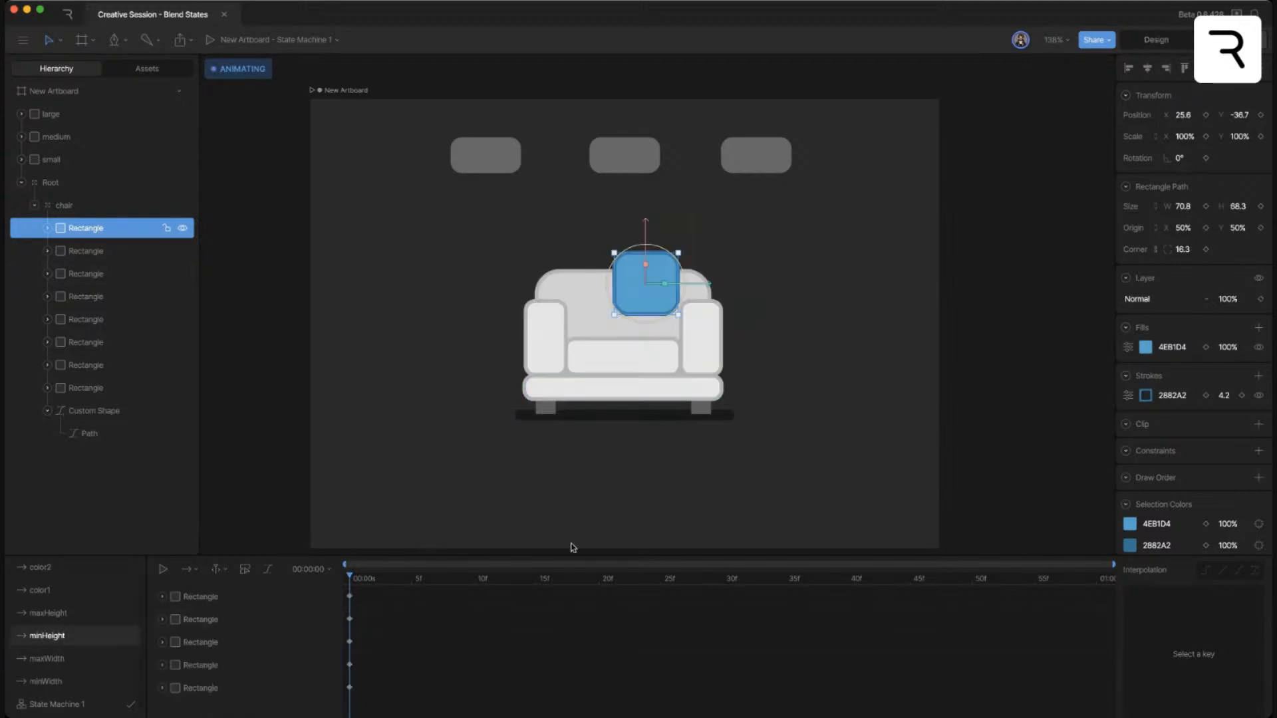
- Key the pillow's Y position at -13 in minHeight and about -39.5 in maxHeight
drag(1241, 115, 1246, 99)
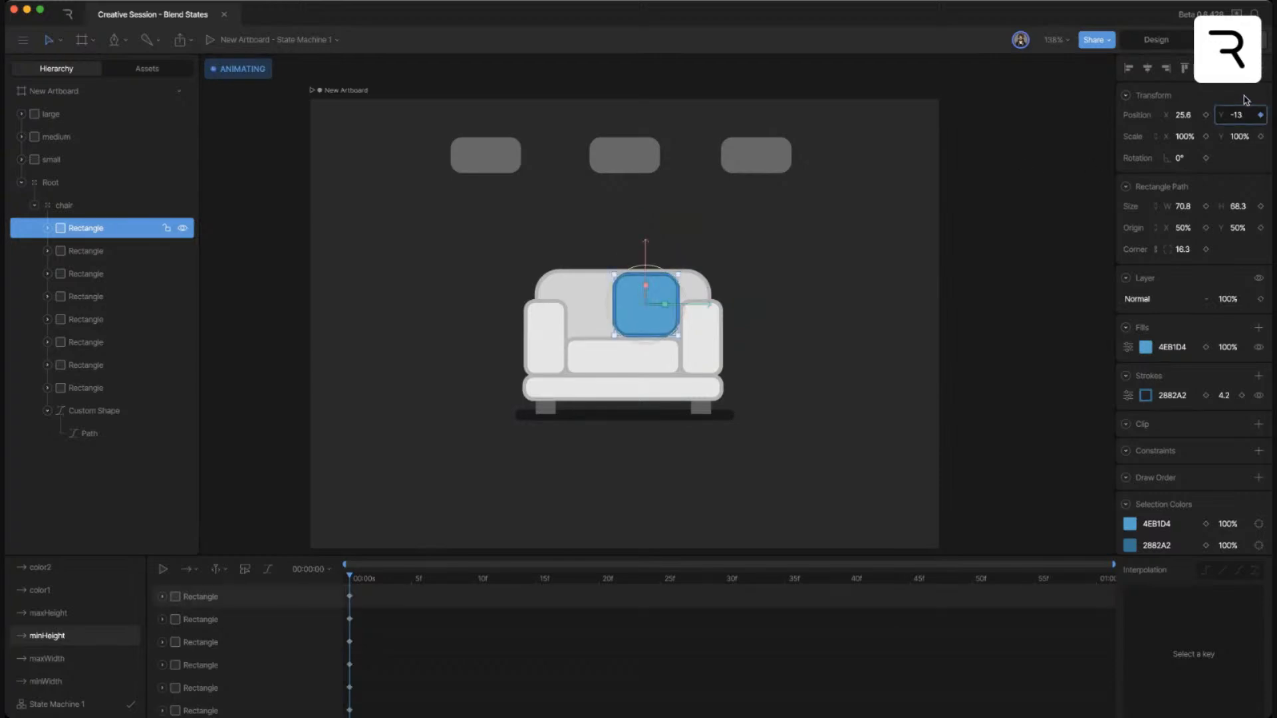
click(82, 611)
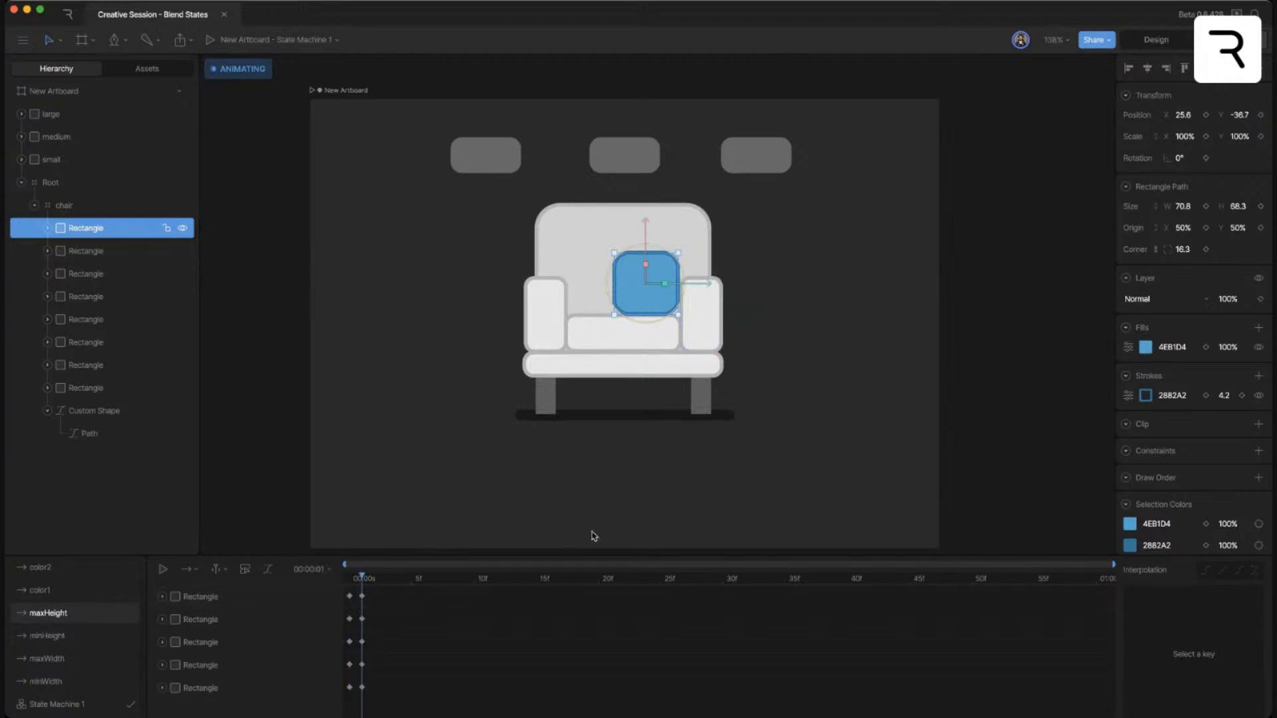
click(1241, 115)
drag(1241, 115, 1241, 121)
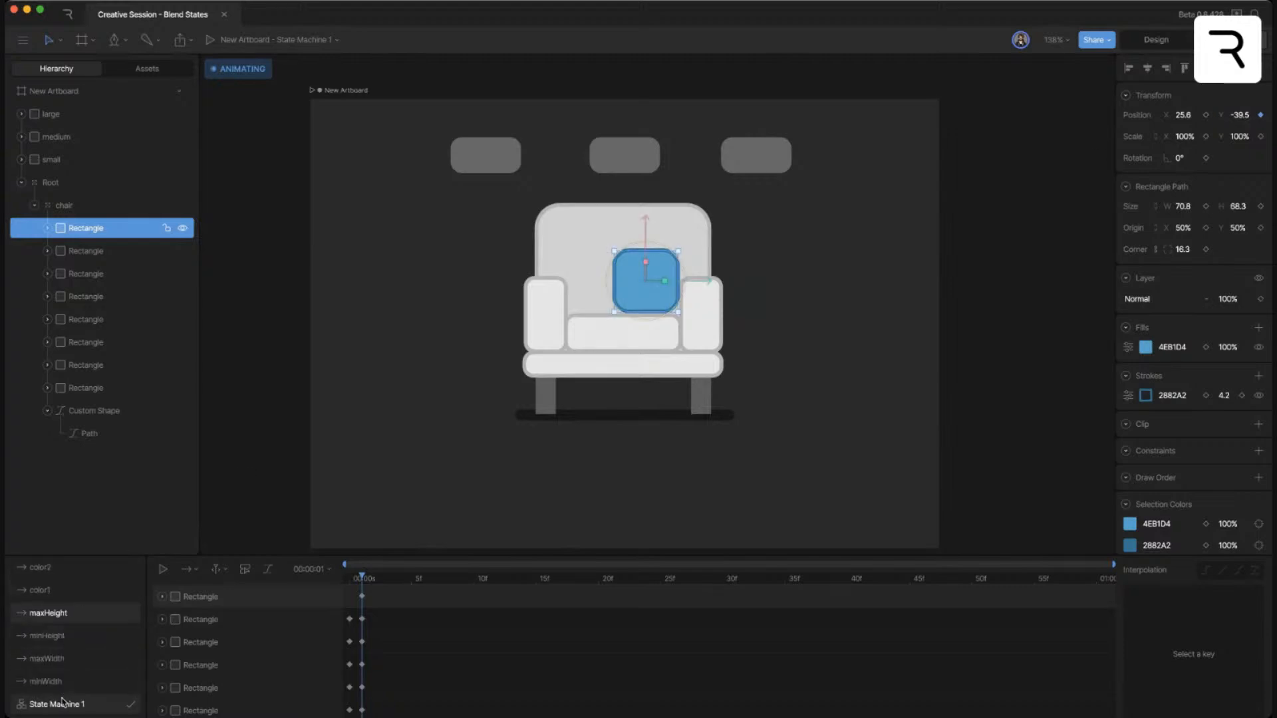
- Test State Machine 1 with the height raised to about 188 and the width increased, and stop playback
click(63, 702)
click(426, 569)
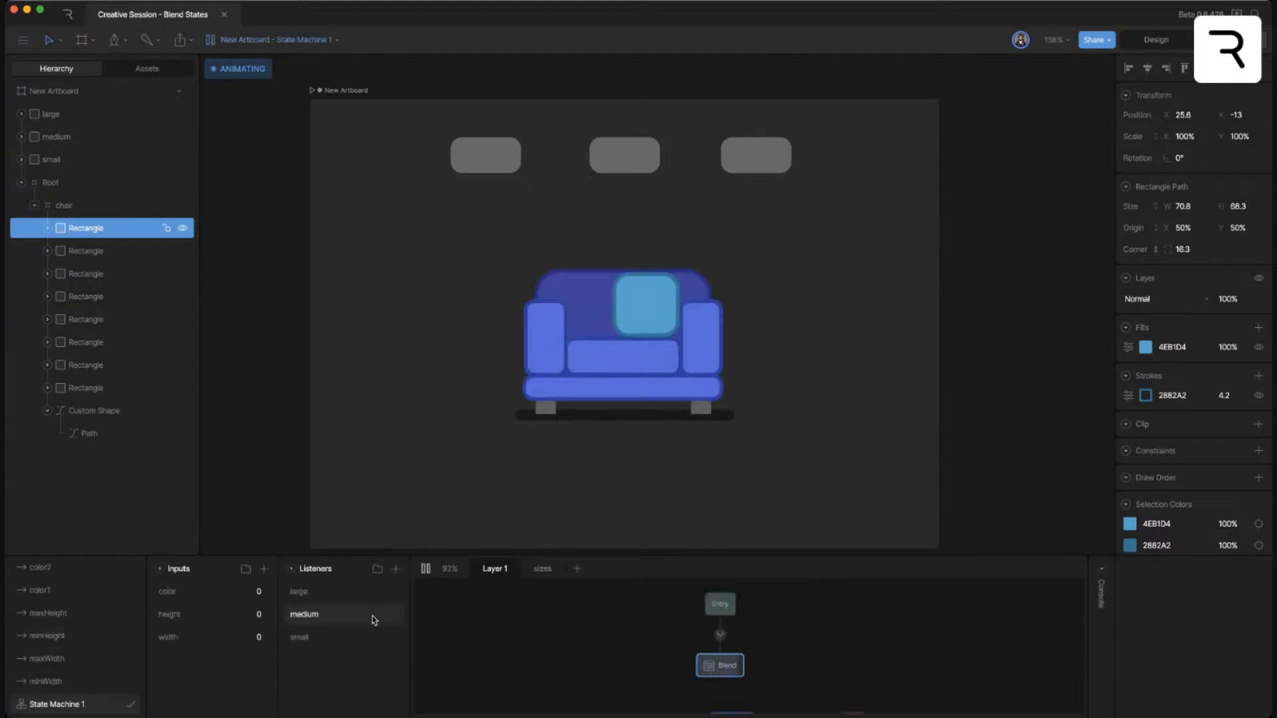
drag(256, 612, 258, 514)
mouse_move(258, 640)
mouse_down()
mouse_move(258, 537)
mouse_move(265, 676)
mouse_move(267, 618)
mouse_move(265, 649)
mouse_move(256, 639)
mouse_up()
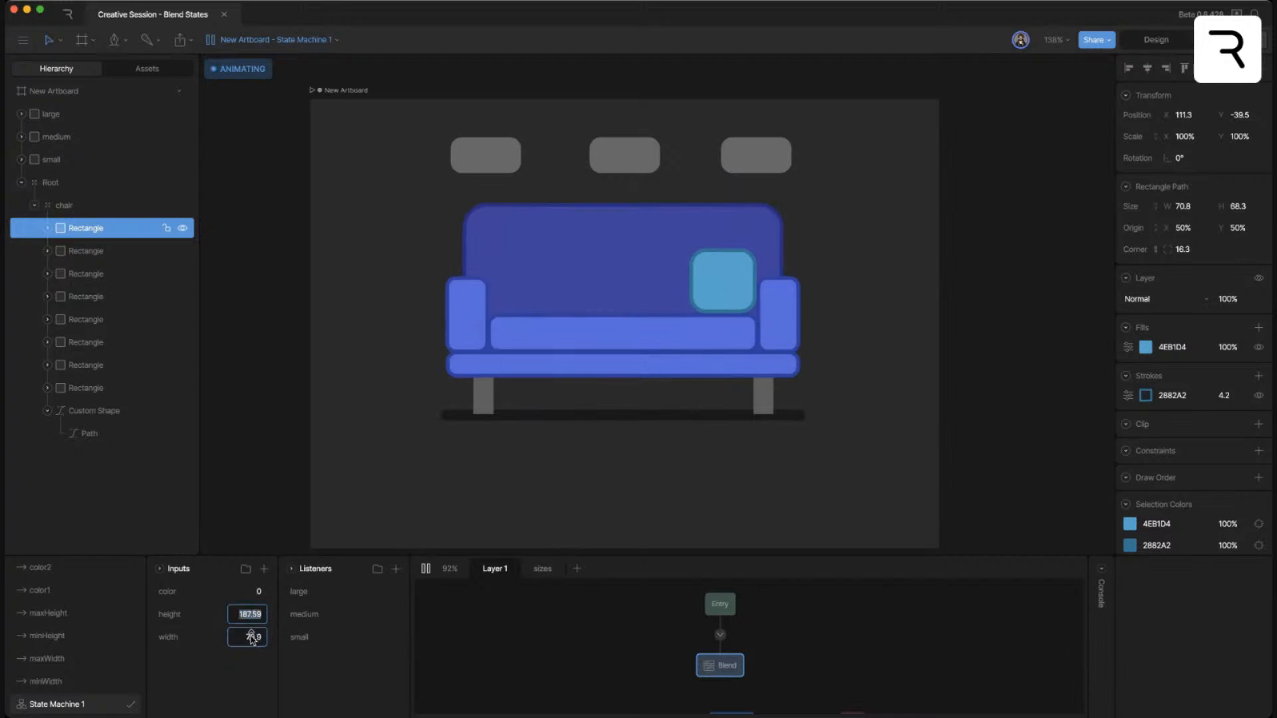
click(426, 569)
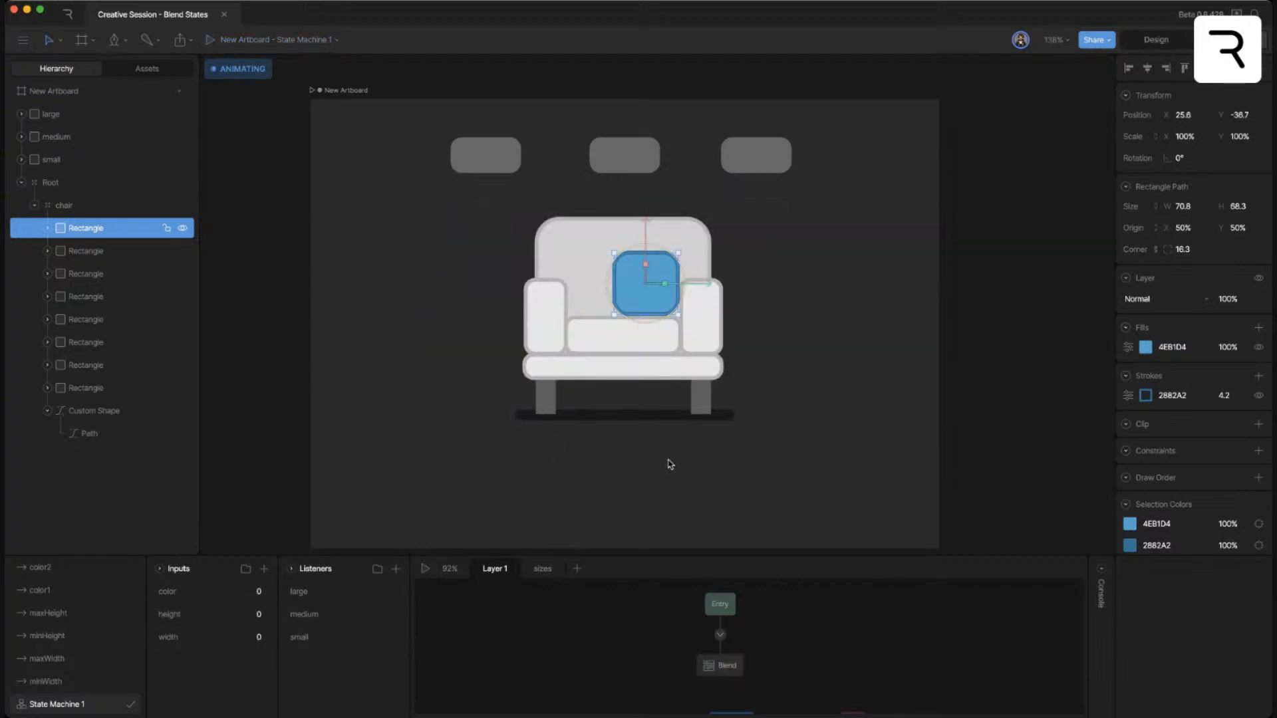
click(1159, 45)
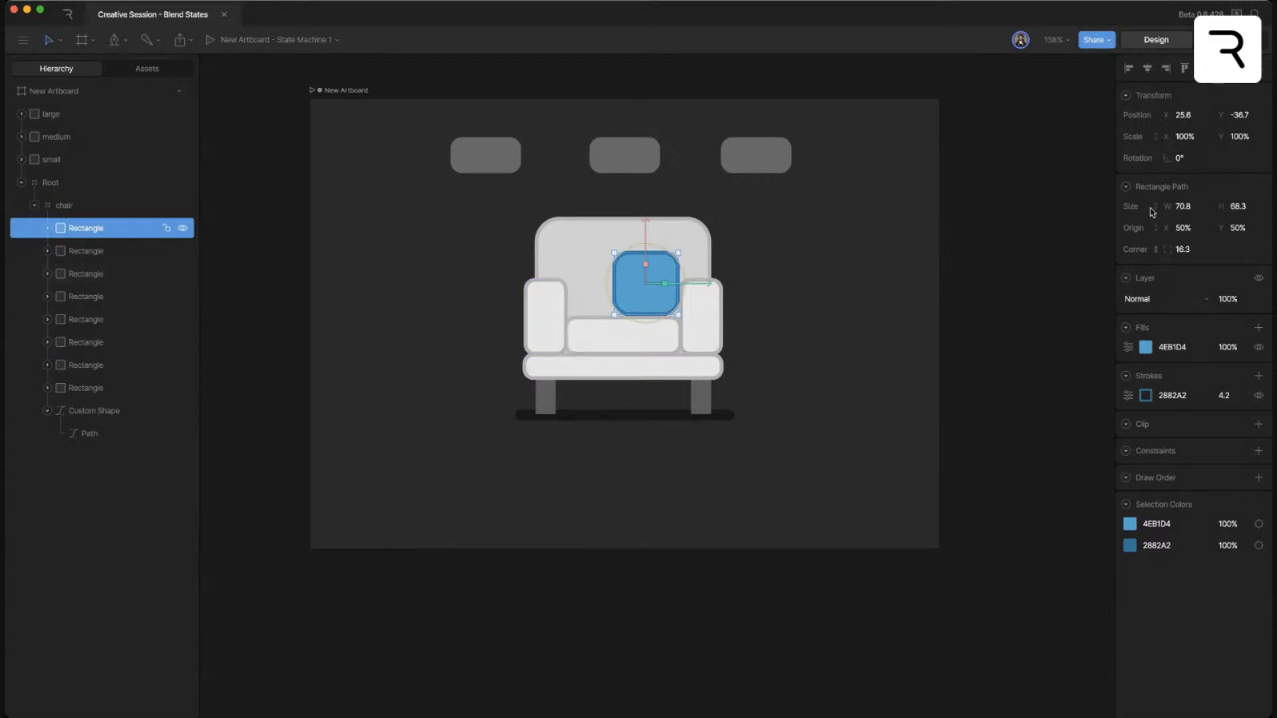
key(Tab)
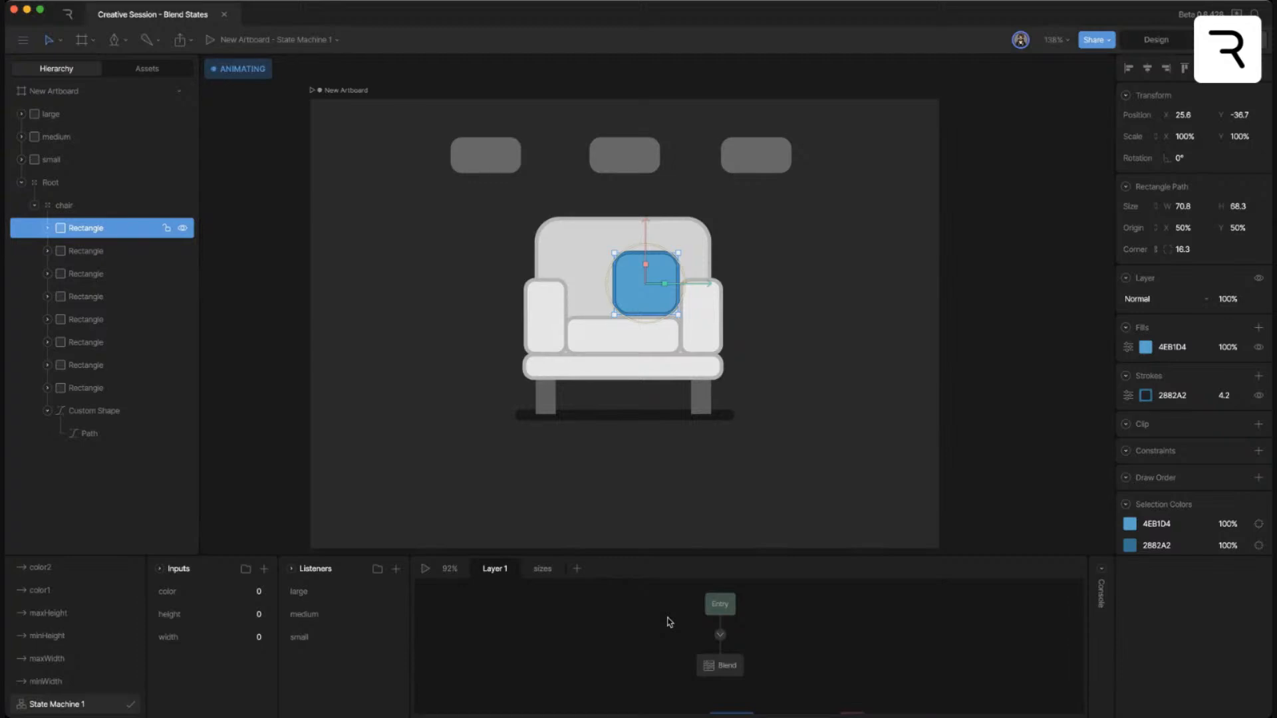
- Add a third layer to State Machine 1 and reposition its Entry state
click(576, 569)
drag(709, 603, 697, 613)
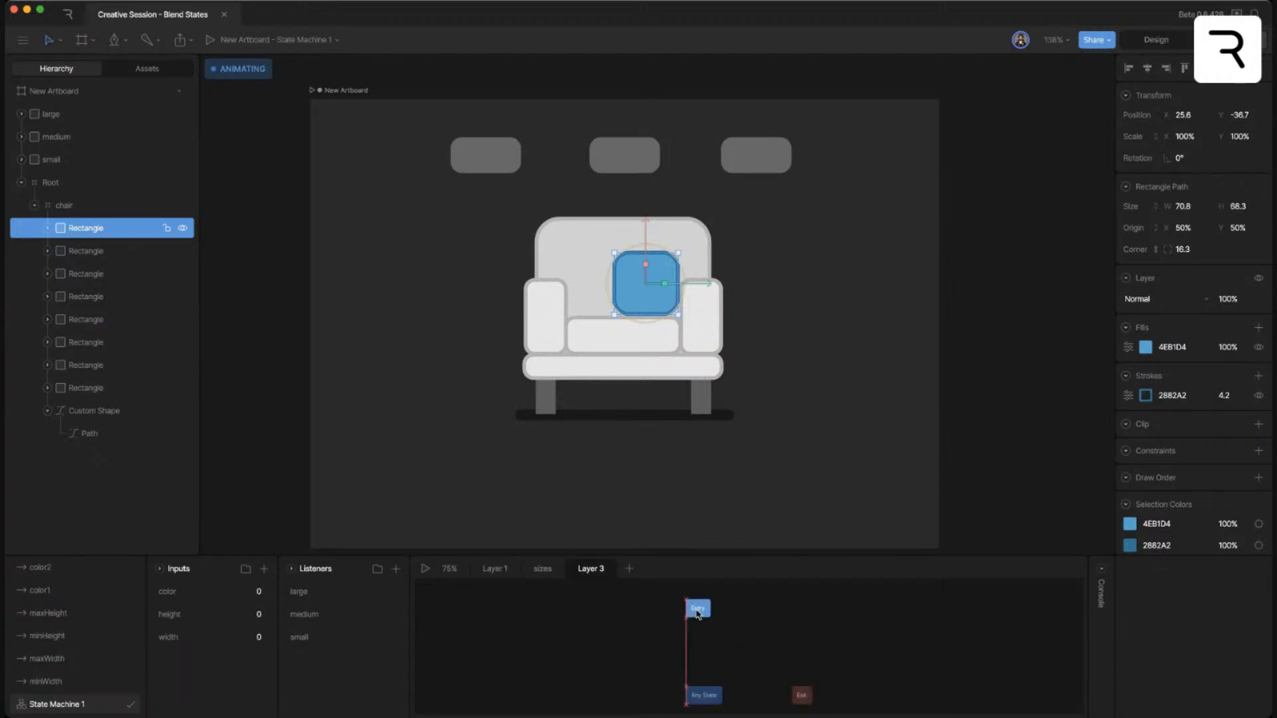
scroll(113, 578, up, 2)
- Create a new timeline and key the pillow's X and Y scale at 0% on its first frame
click(133, 570)
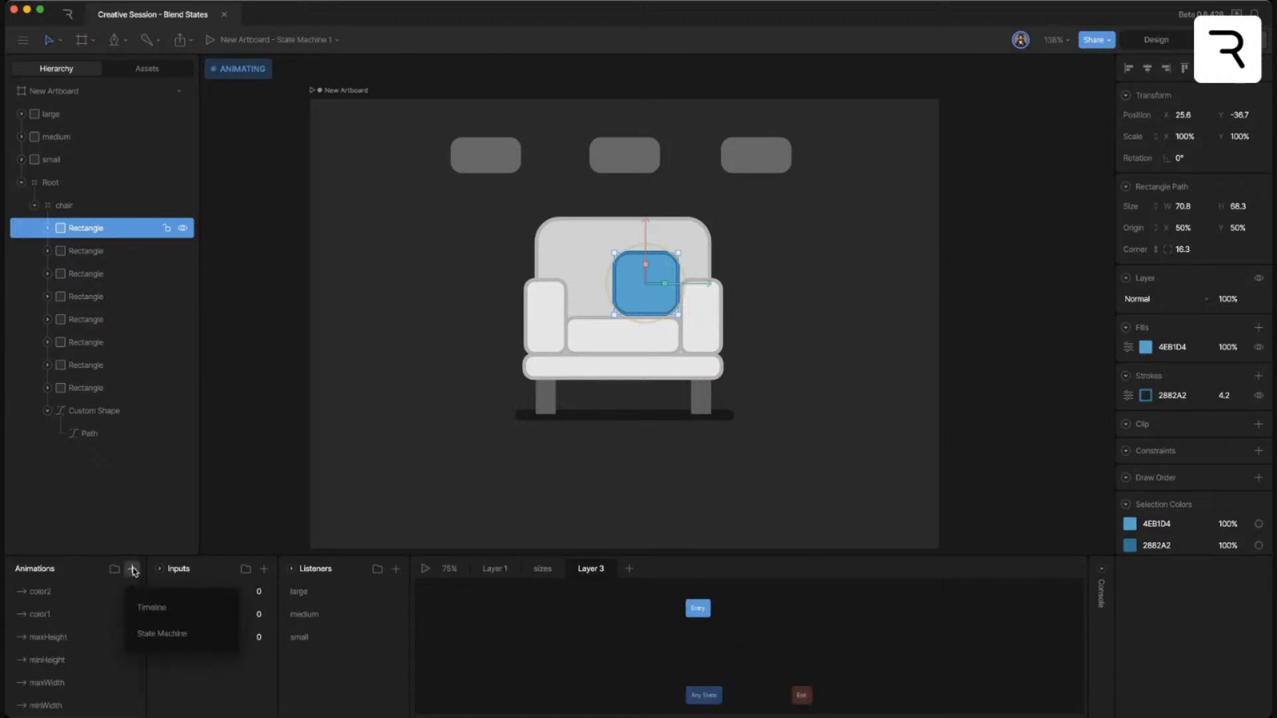
click(171, 608)
click(872, 273)
click(657, 288)
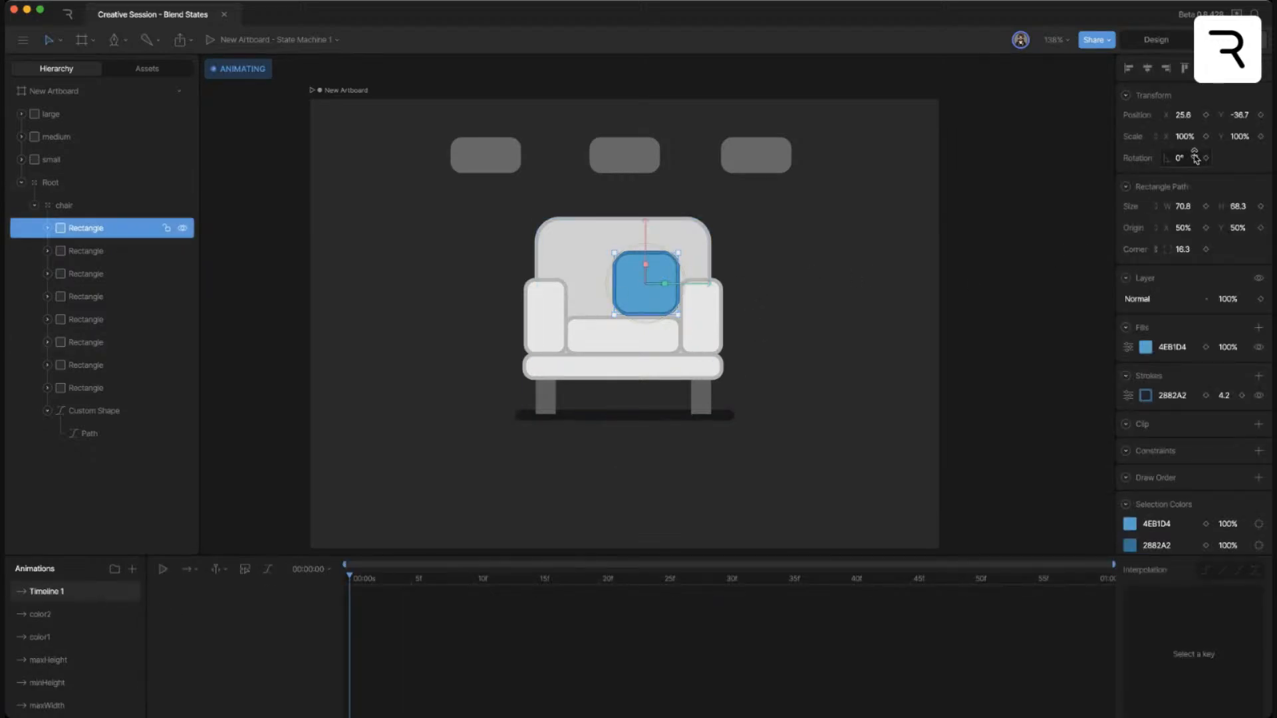
click(1206, 137)
click(1236, 137)
text(0)
key(Return)
click(1192, 139)
text(0)
key(Return)
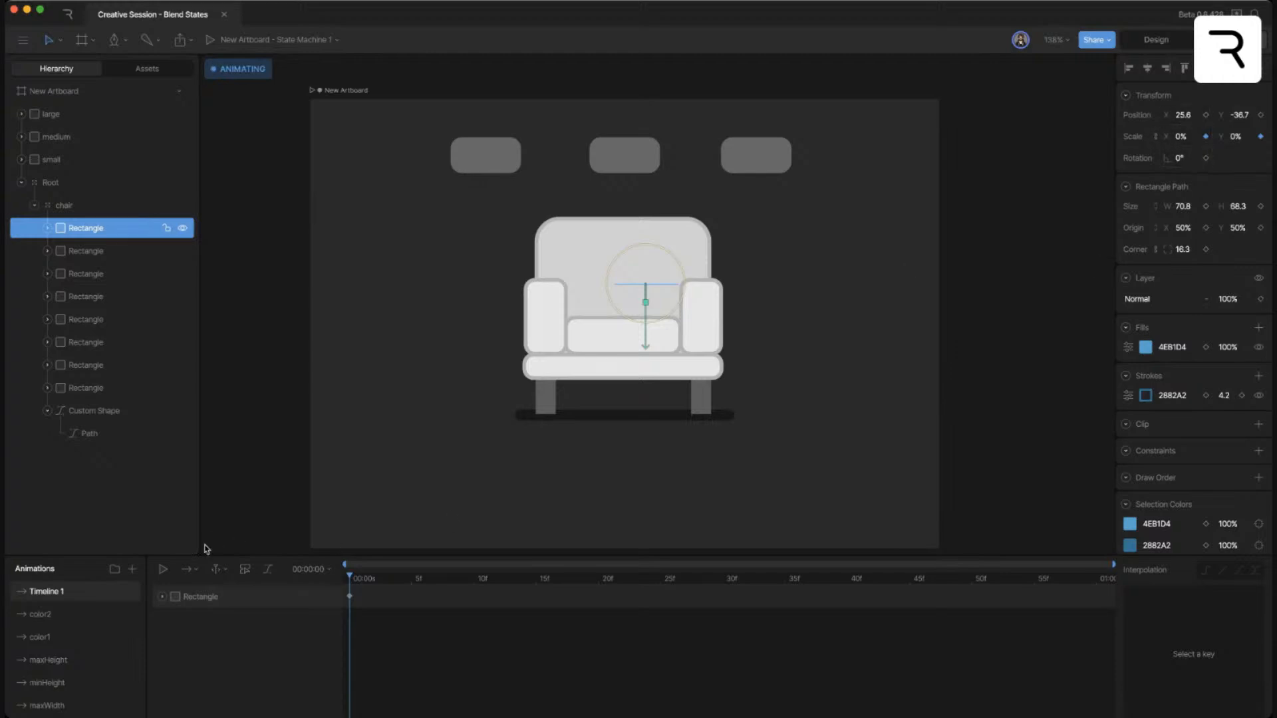
- Rename the new timeline as noPillow
double_click(67, 594)
text(noP)
key(Return)
- Place the noPillow timeline as a state in Layer 3 of State Machine 1 and connect Entry to it
scroll(79, 644, down, 2)
click(57, 704)
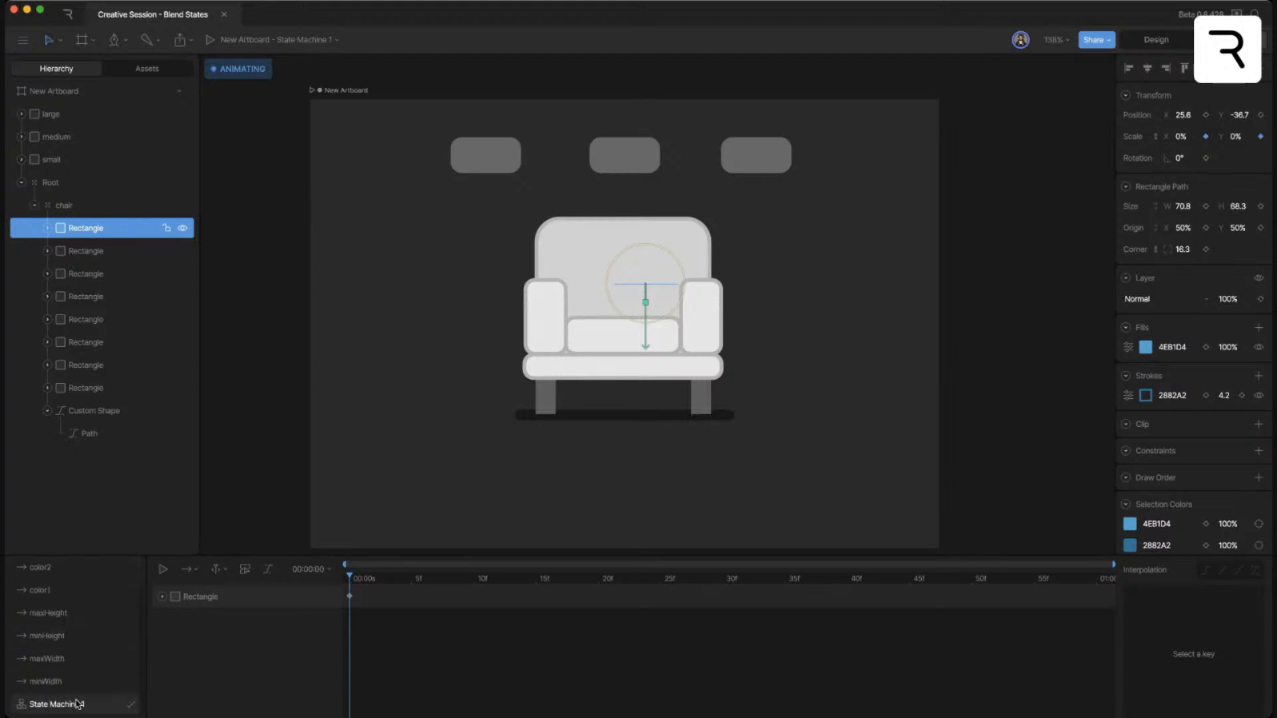
drag(695, 607, 683, 611)
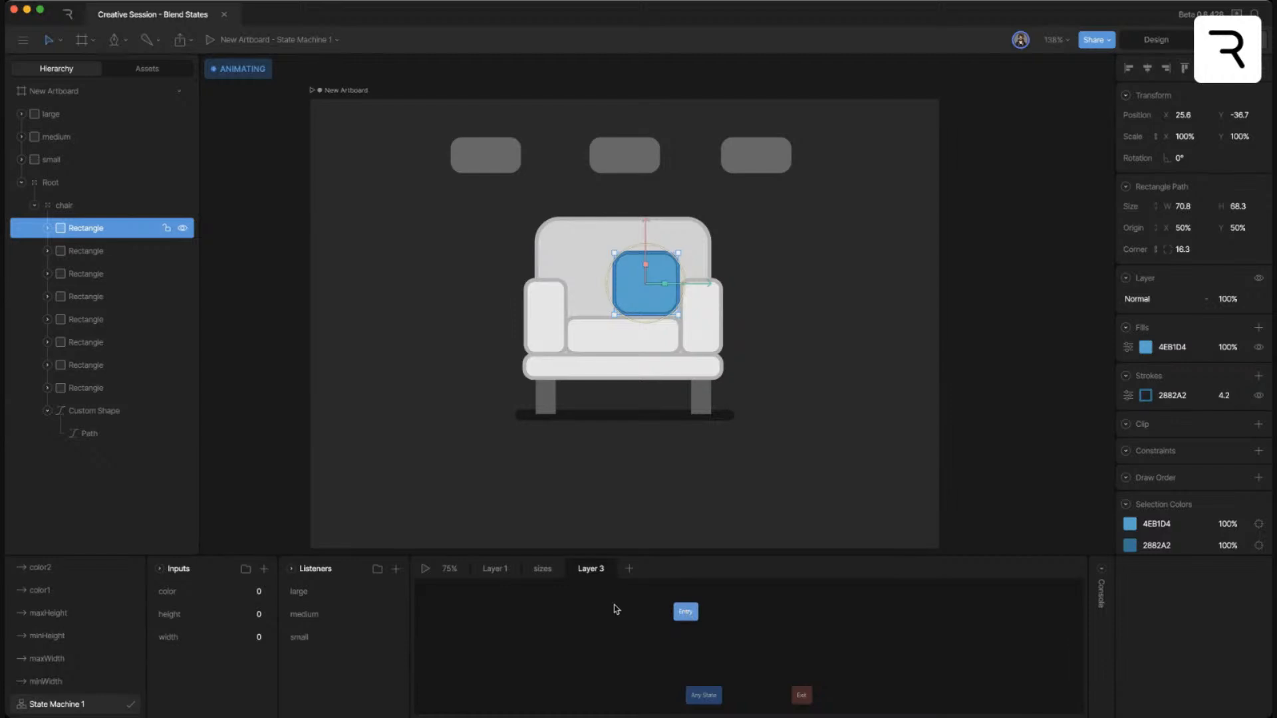
click(450, 570)
key(Return)
drag(695, 556, 699, 543)
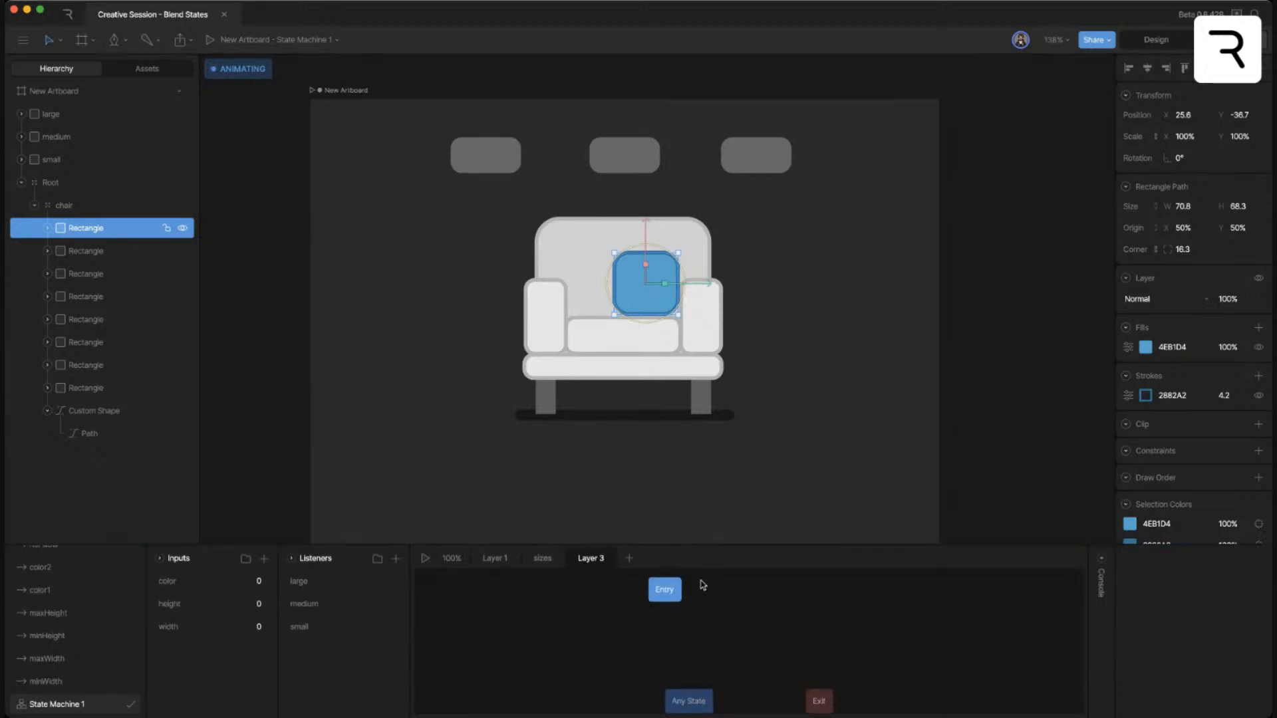
scroll(94, 572, up, 1)
drag(83, 576, 644, 663)
drag(659, 620, 656, 655)
drag(659, 605, 655, 594)
- Convert the noPillow state to a 1D blend state and add a number input named pillow
click(651, 665)
click(1193, 560)
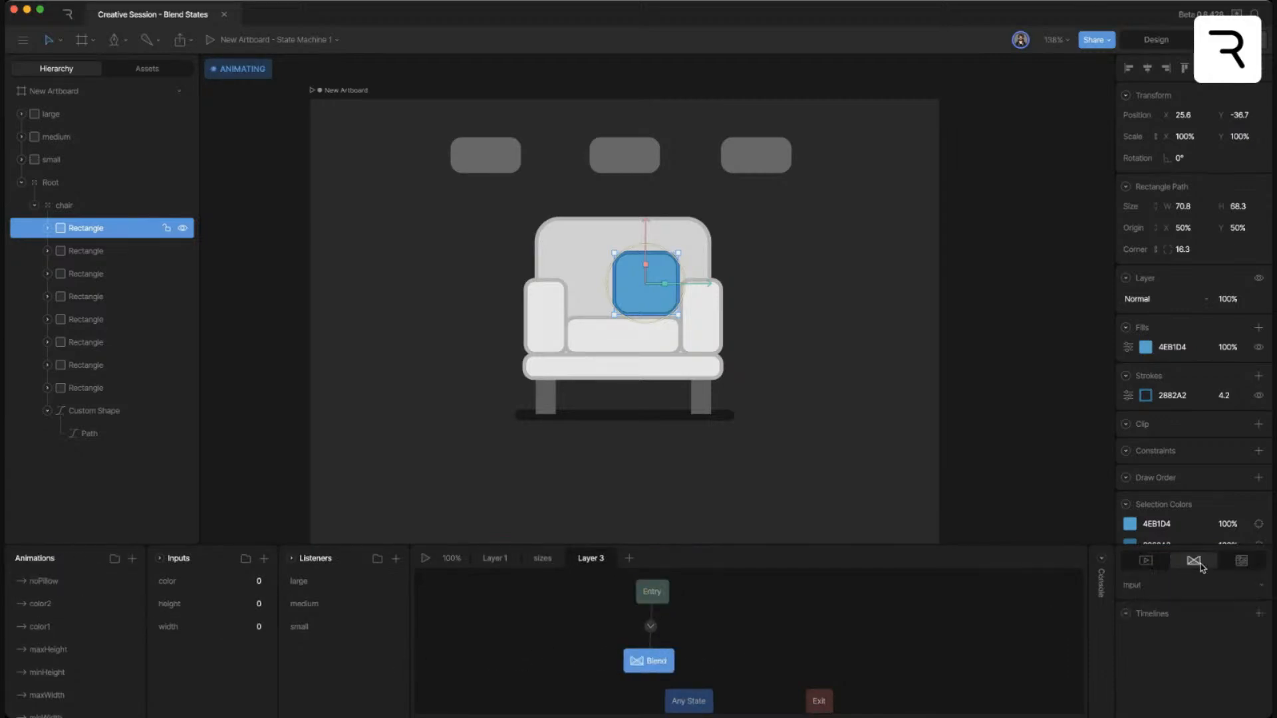
click(264, 558)
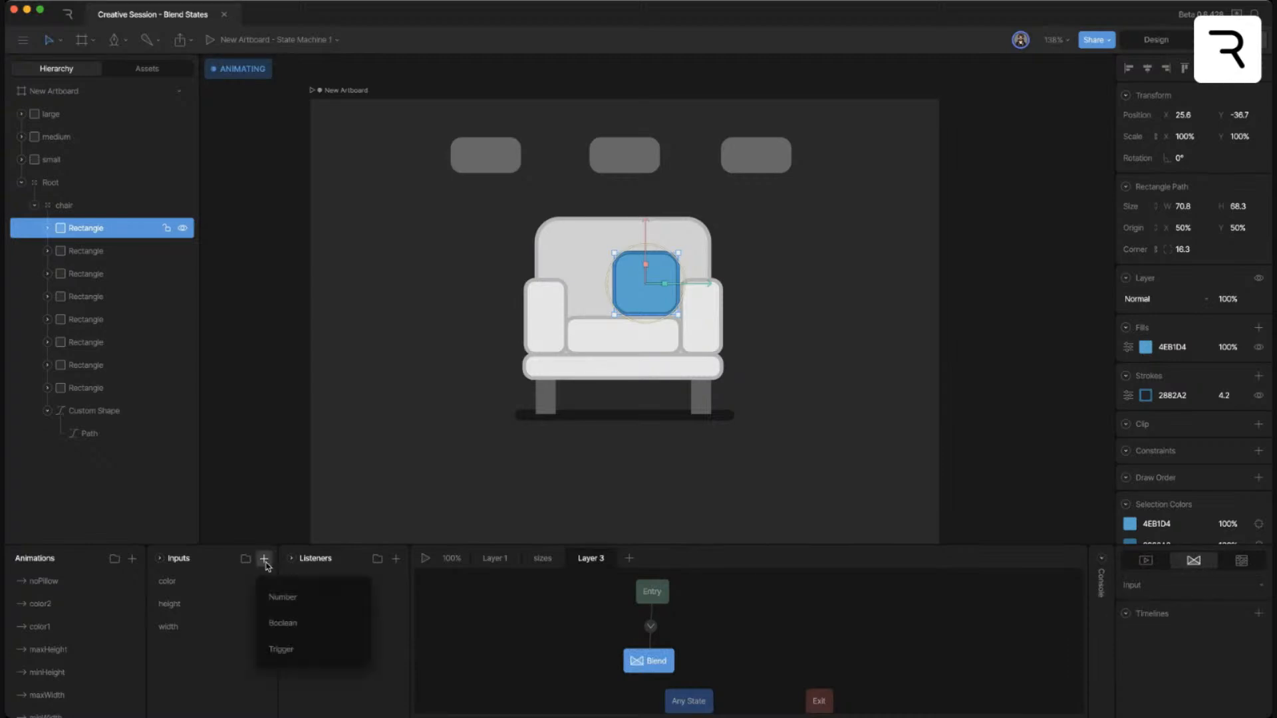
click(308, 597)
double_click(192, 581)
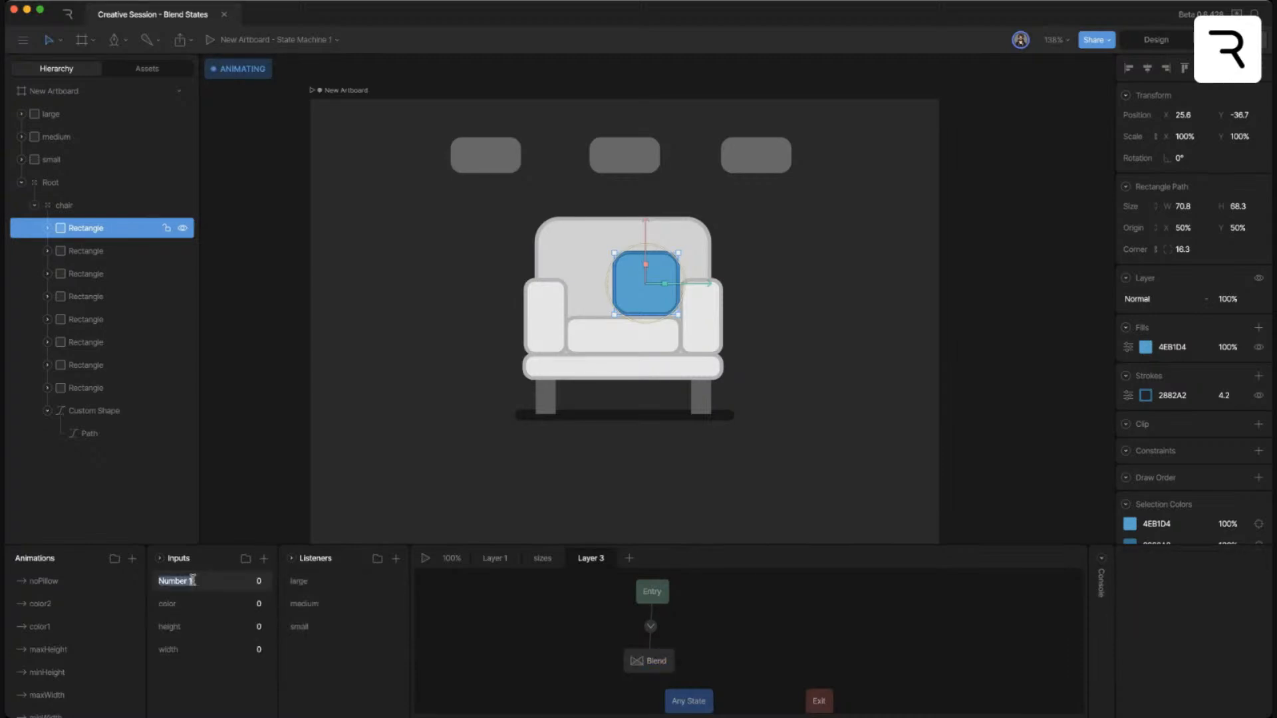
text(pillow)
- Drive the Layer 3 blend state with the pillow input, using the noPillow timeline at value 0, and preview it
click(661, 662)
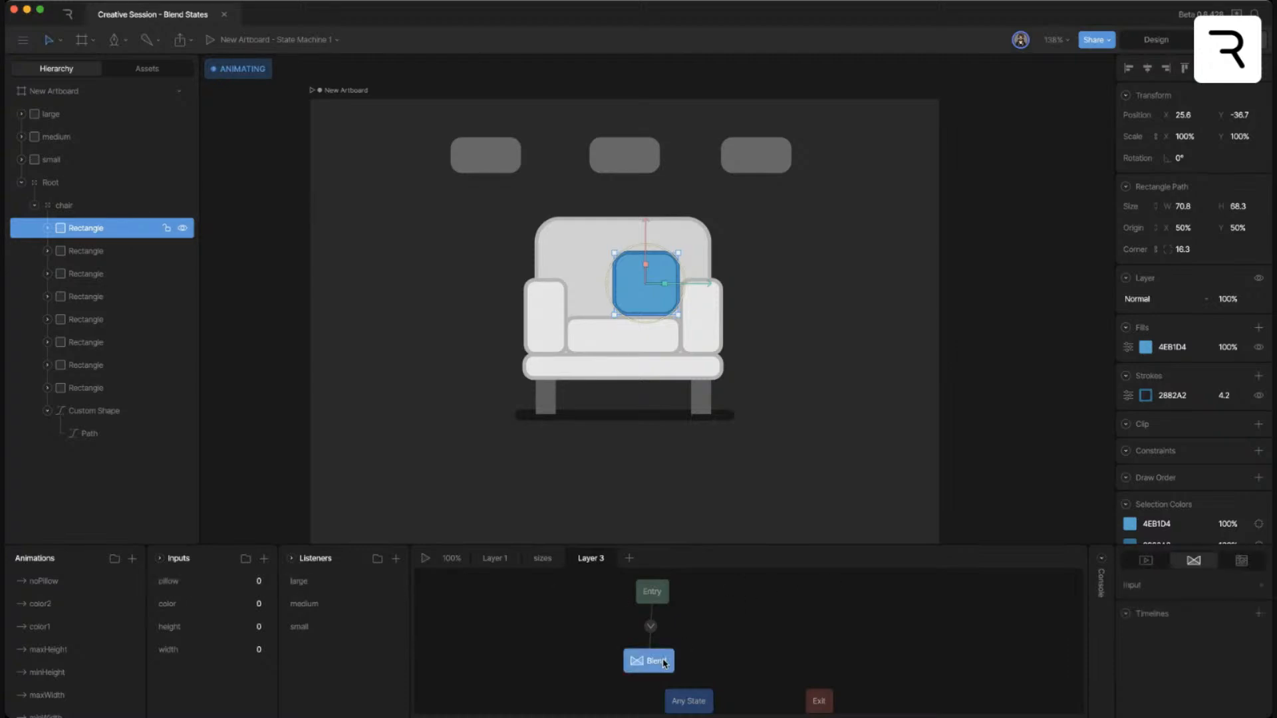
click(1185, 587)
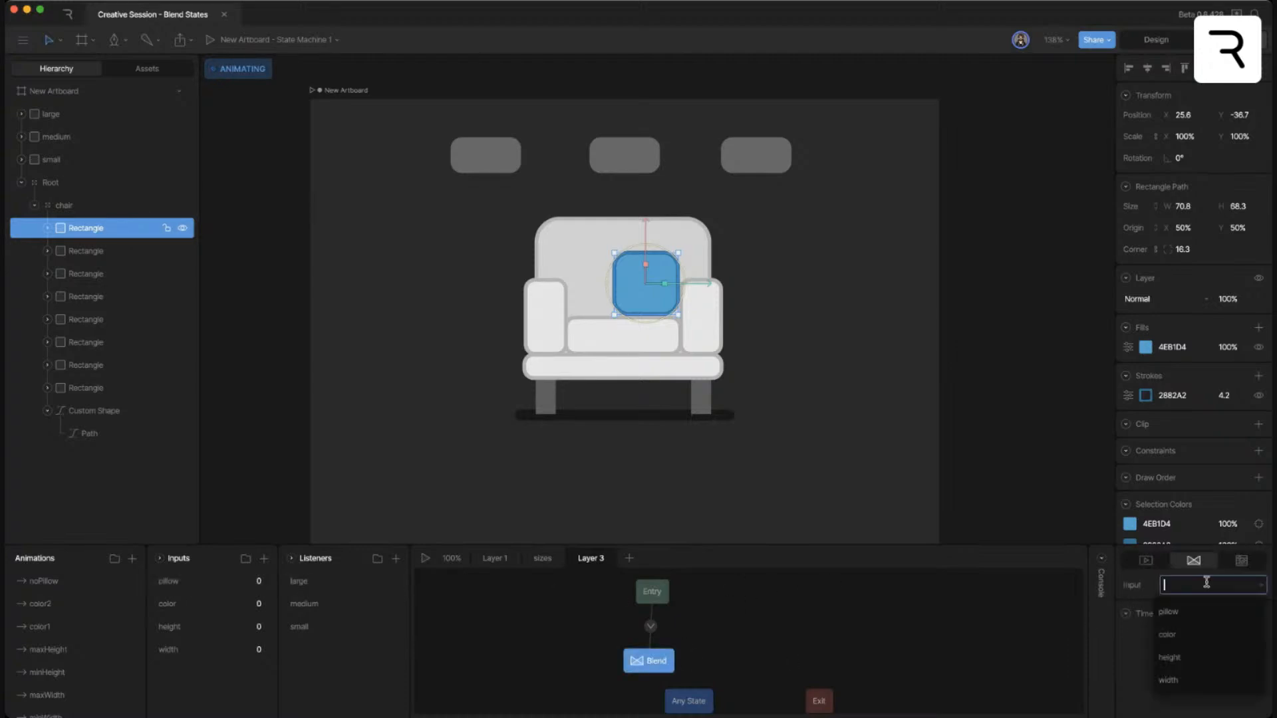
click(1185, 614)
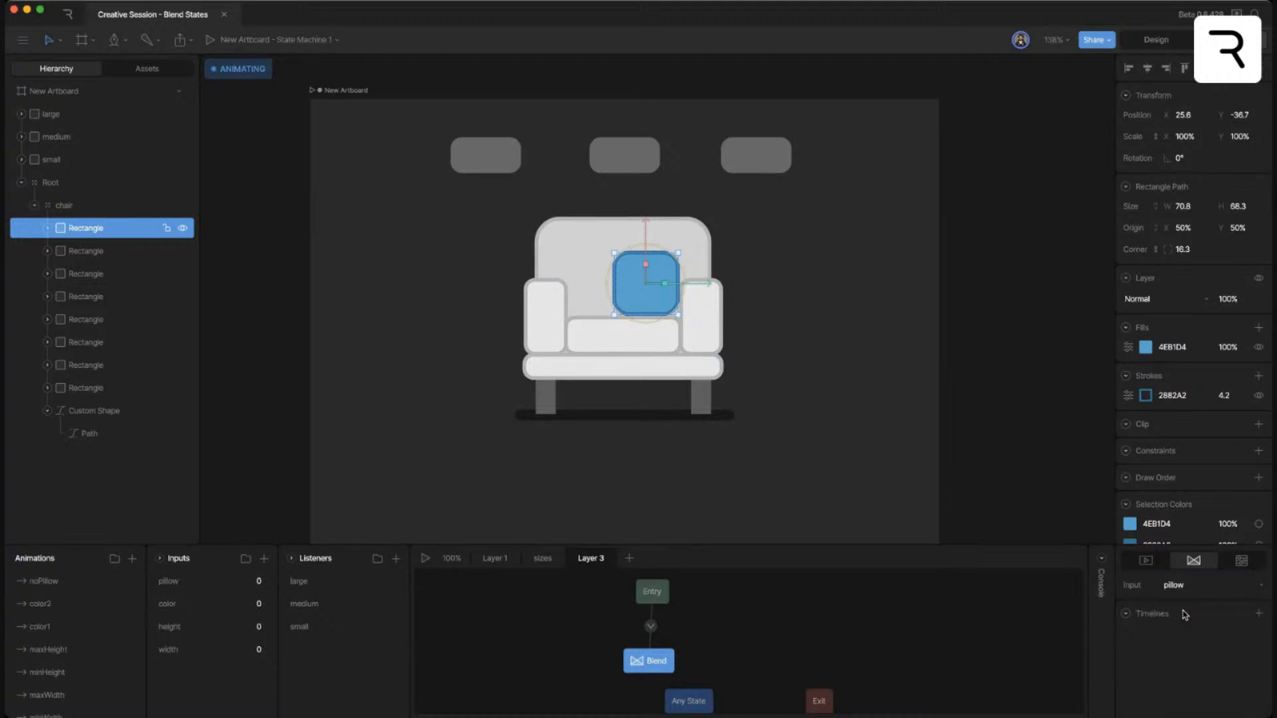
click(1257, 614)
click(1206, 634)
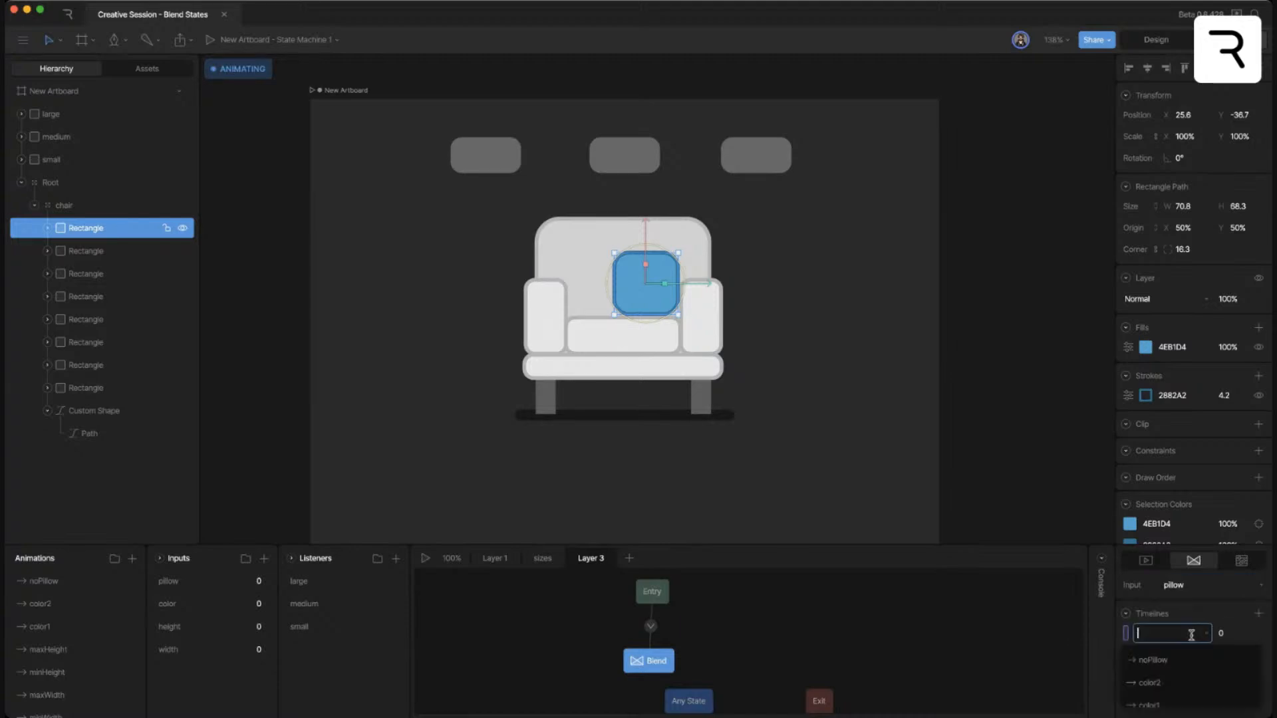
click(1174, 649)
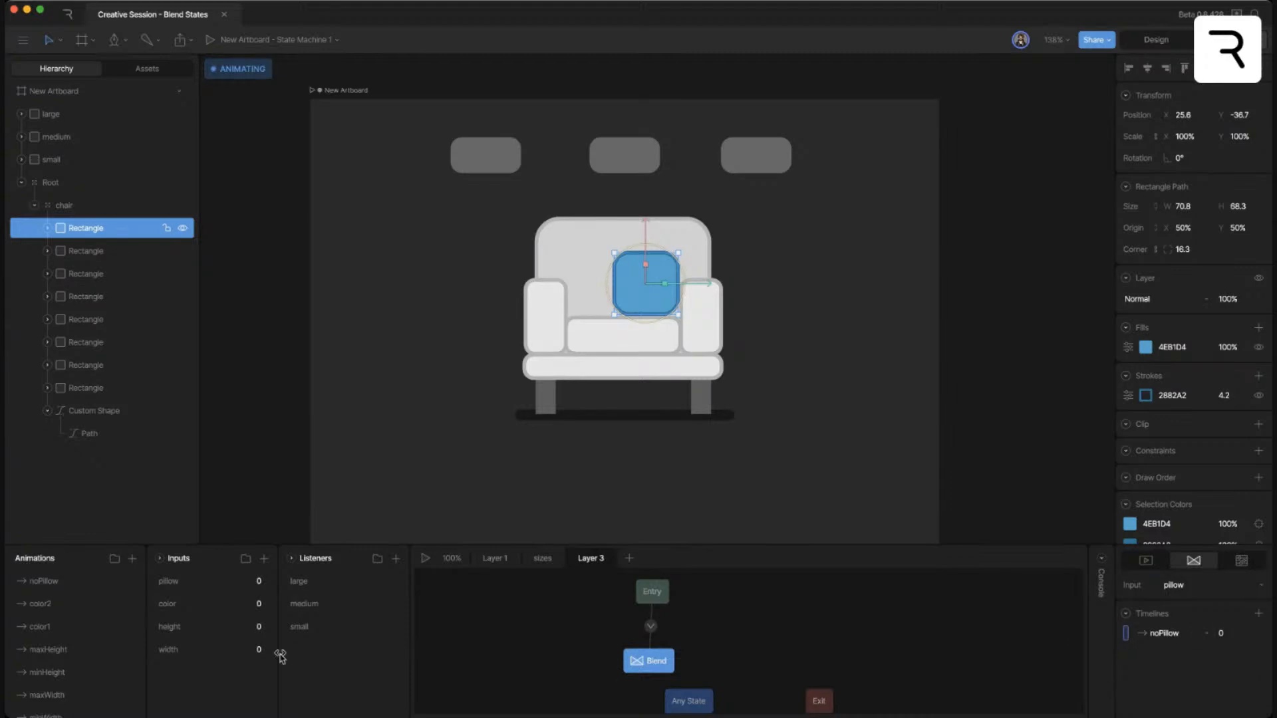
click(426, 558)
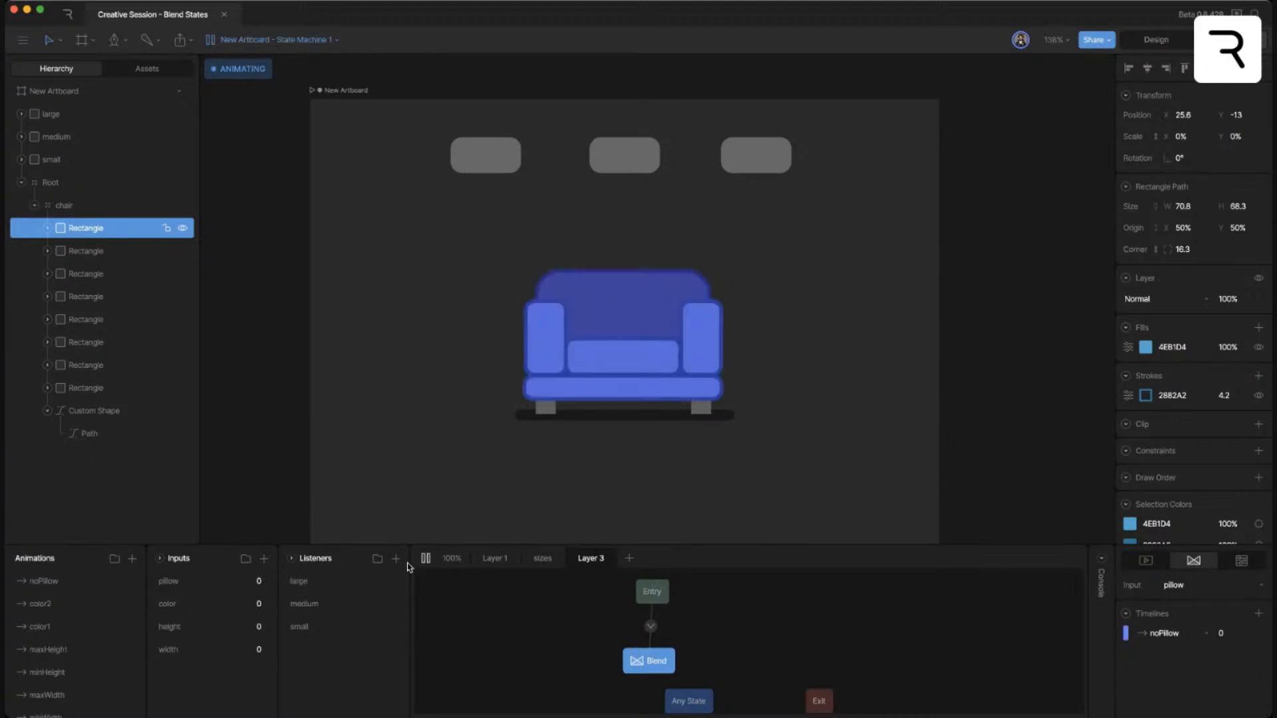
click(425, 560)
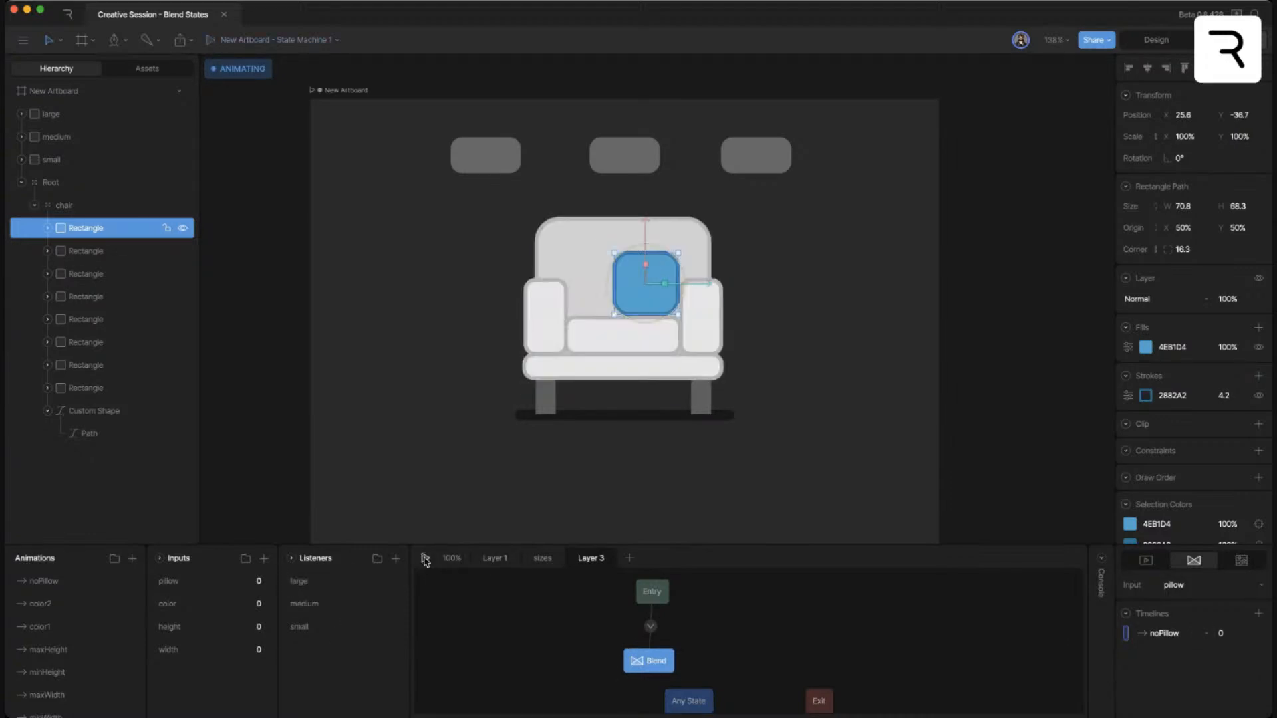
- Duplicate the noPillow timeline and rename the copy as 1Pillow
right_click(50, 585)
click(70, 622)
double_click(67, 580)
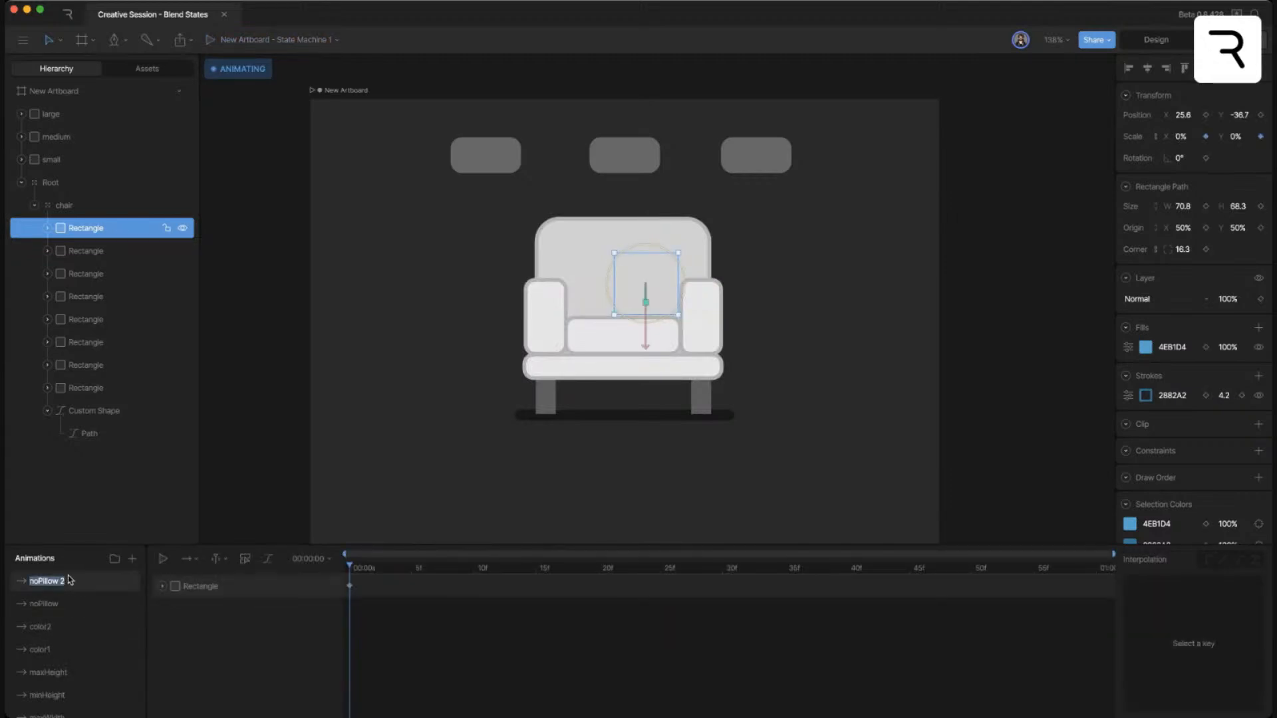
text(1)
- In 1Pillow, key the pillow's scale at 110% on frame 5
click(235, 588)
drag(373, 569, 349, 591)
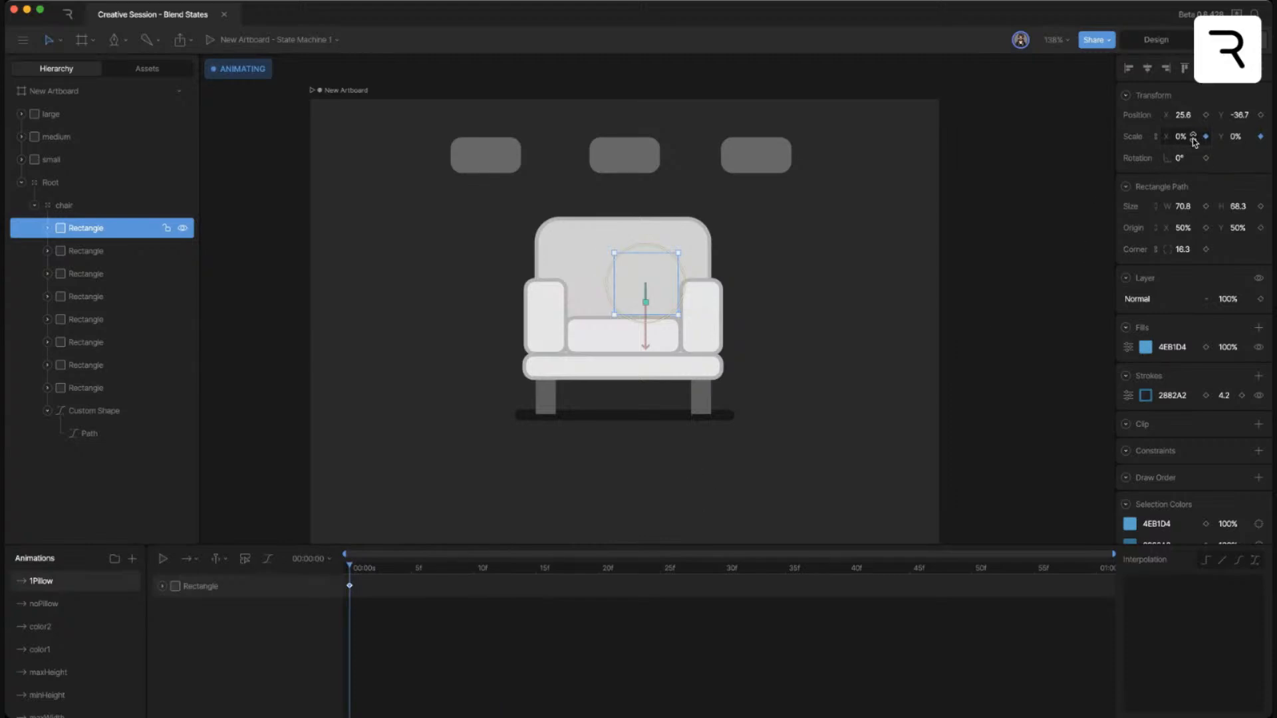
drag(399, 567, 411, 567)
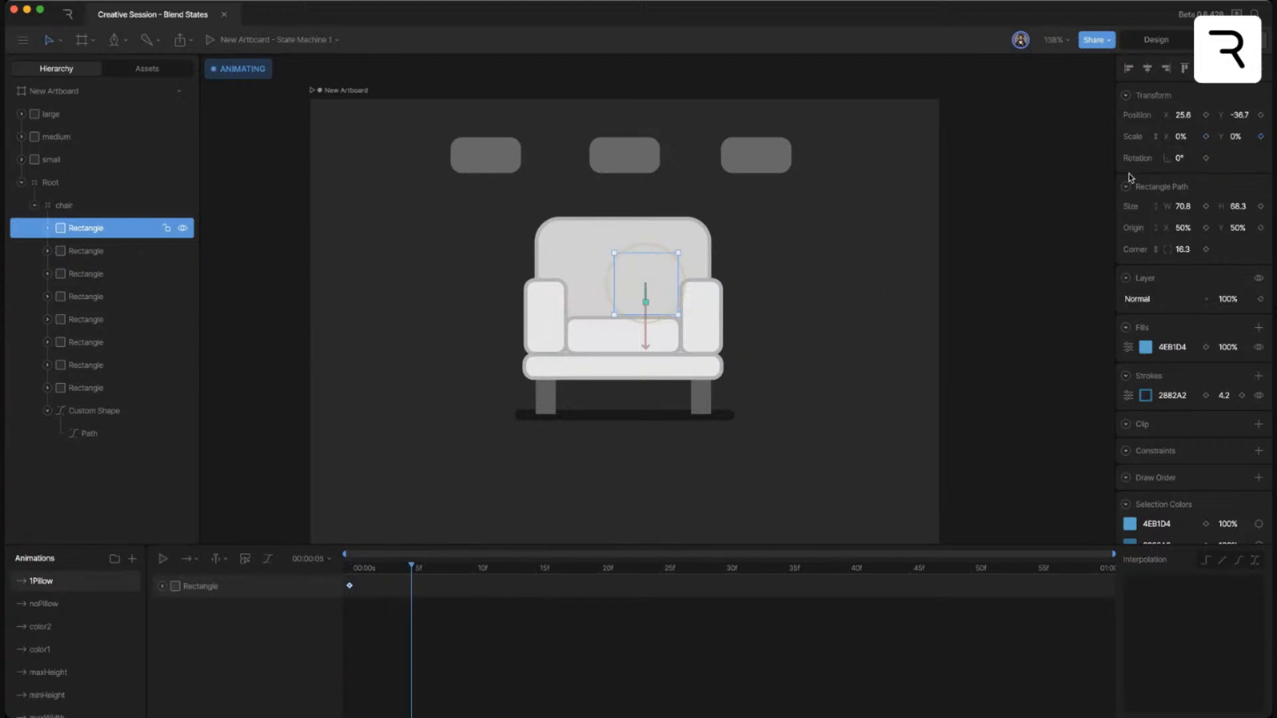
click(1195, 138)
text(110)
key(Return)
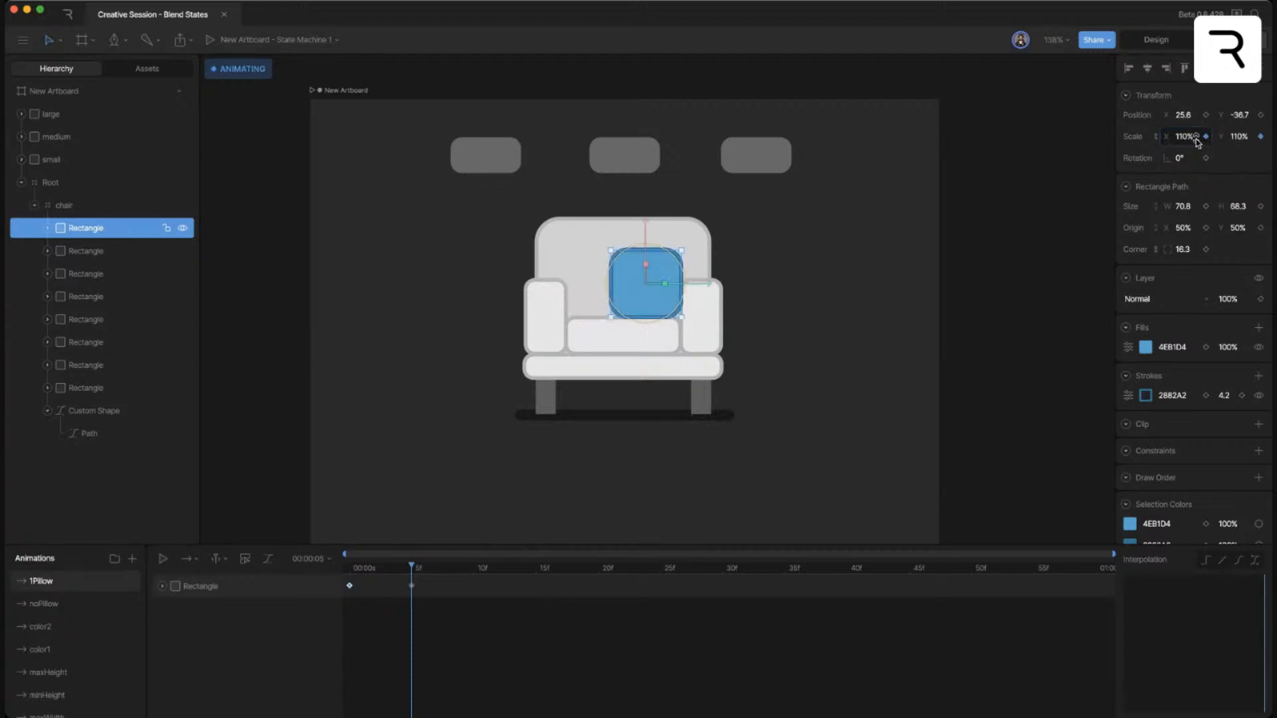
- Key the pillow's scale at 95% on frame 10 of 1Pillow
click(473, 568)
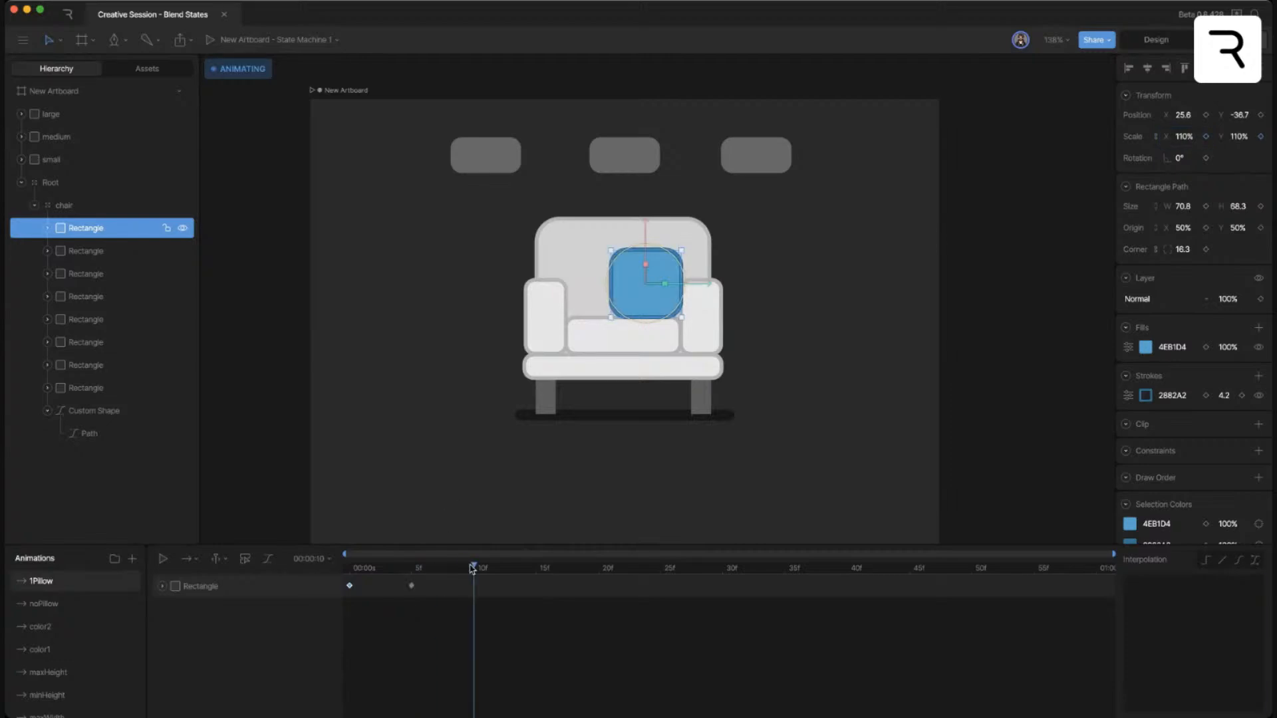
click(1183, 138)
key(Return)
text(95)
key(Return)
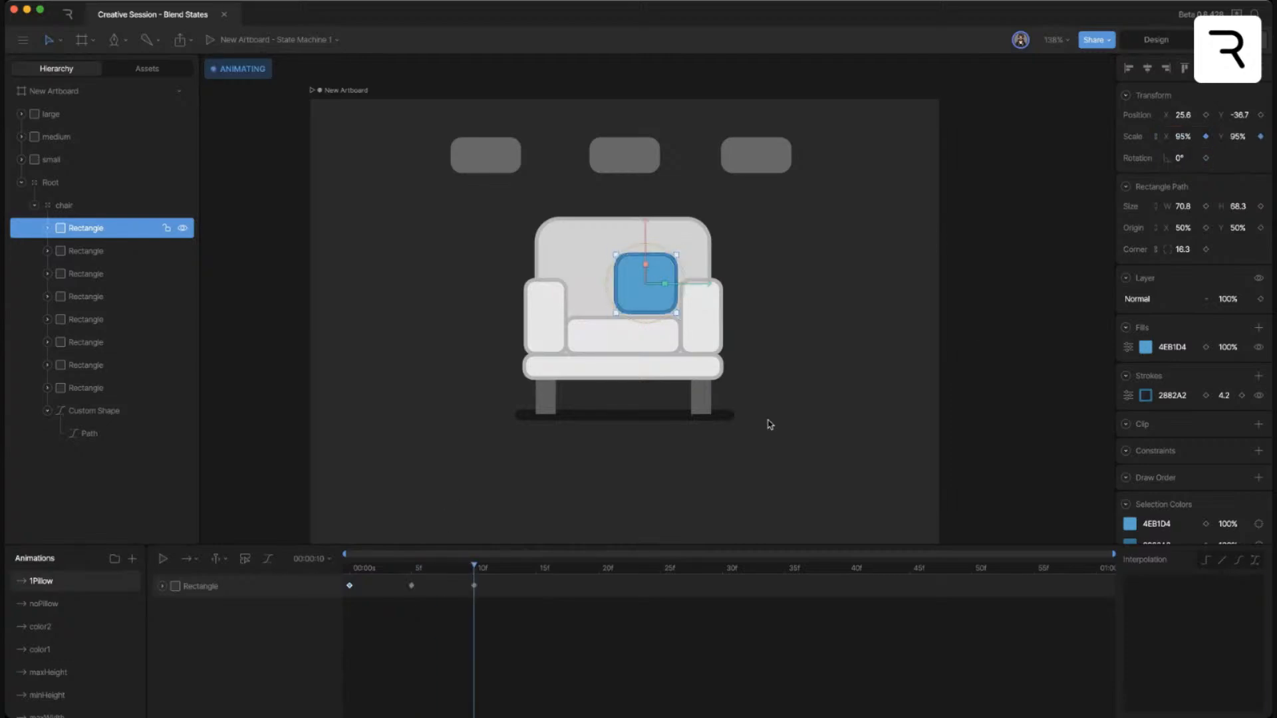
- Key the pillow's scale at 102% on frame 15 of the 1Pillow timeline
click(536, 567)
click(1184, 137)
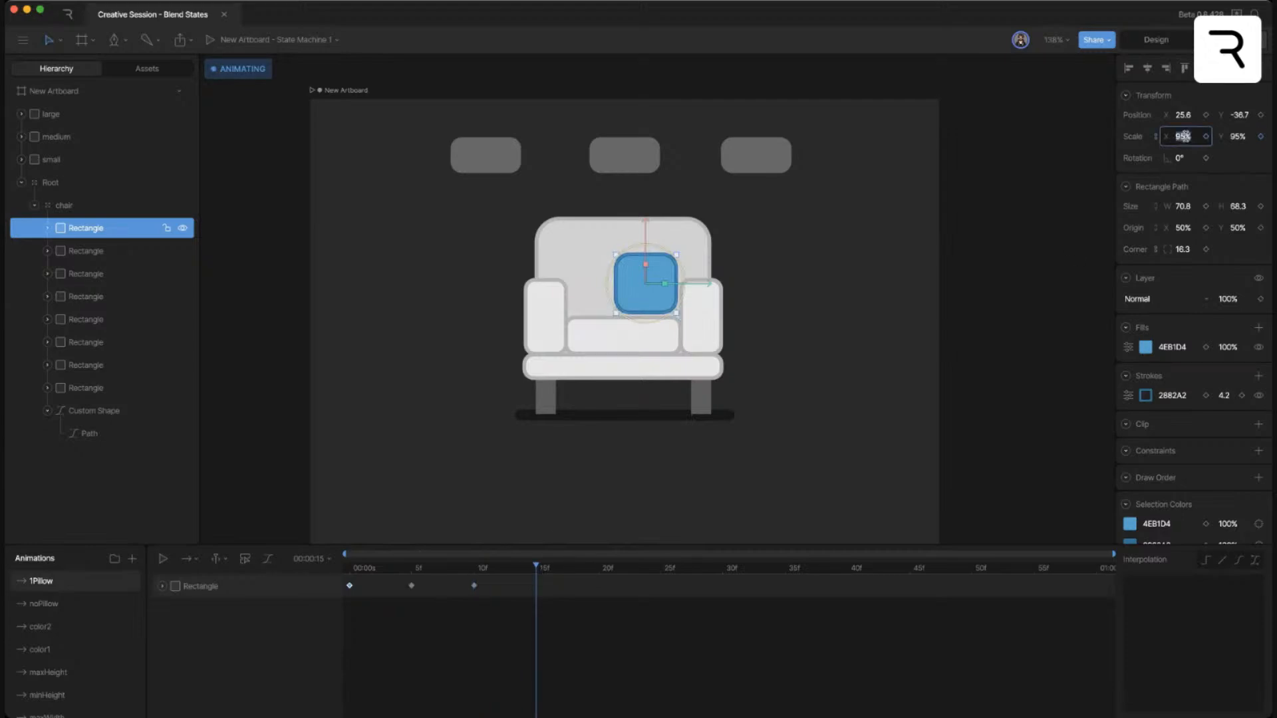
text(102)
key(Return)
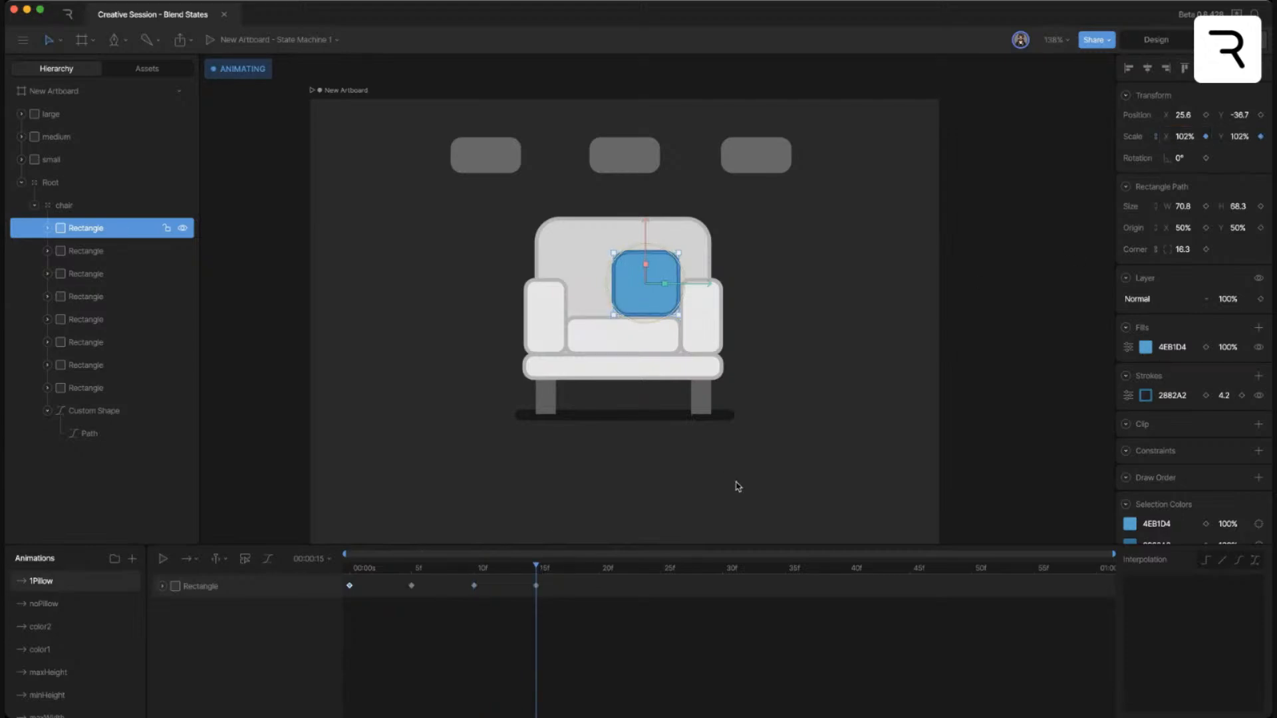
- Key the pillow's scale at 100% on frame 20 of 1Pillow and return the playhead to the start
click(598, 568)
click(1191, 136)
text(100)
key(Return)
drag(601, 568, 156, 667)
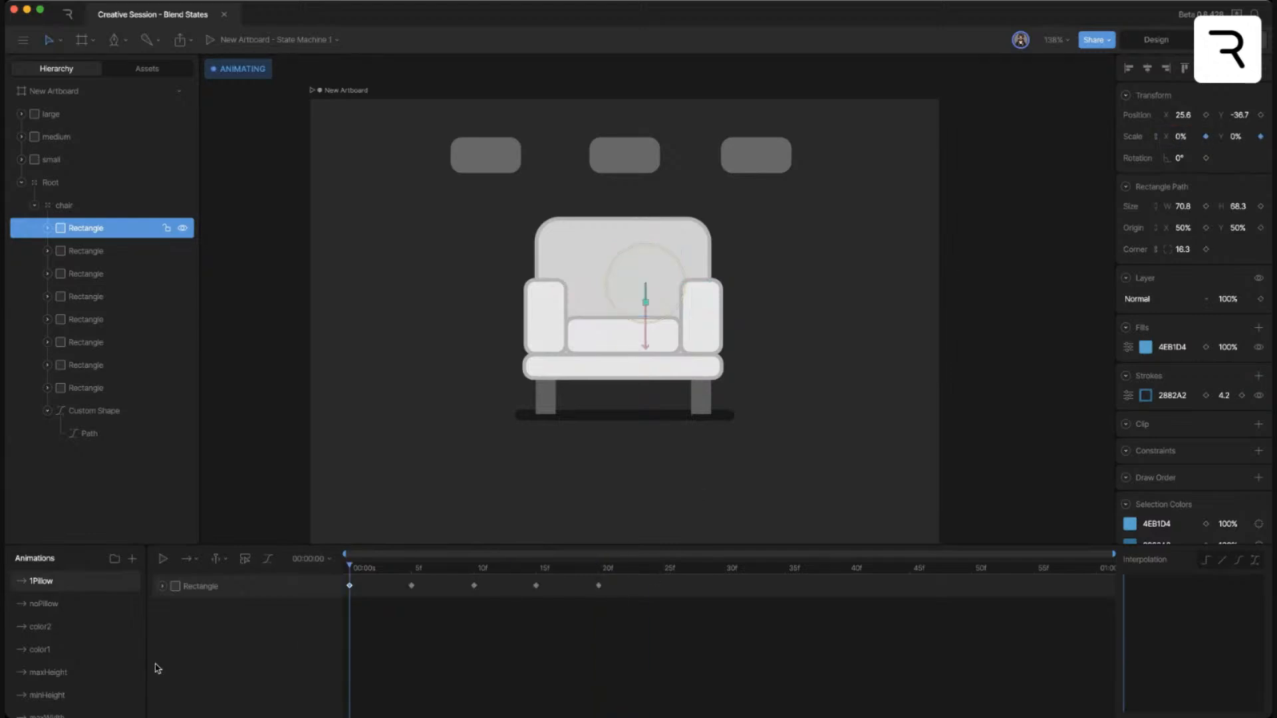
- Apply cubic interpolation to all of the pillow's scale keys in 1Pillow and preview the pop-in animation
drag(611, 586, 151, 660)
click(1238, 560)
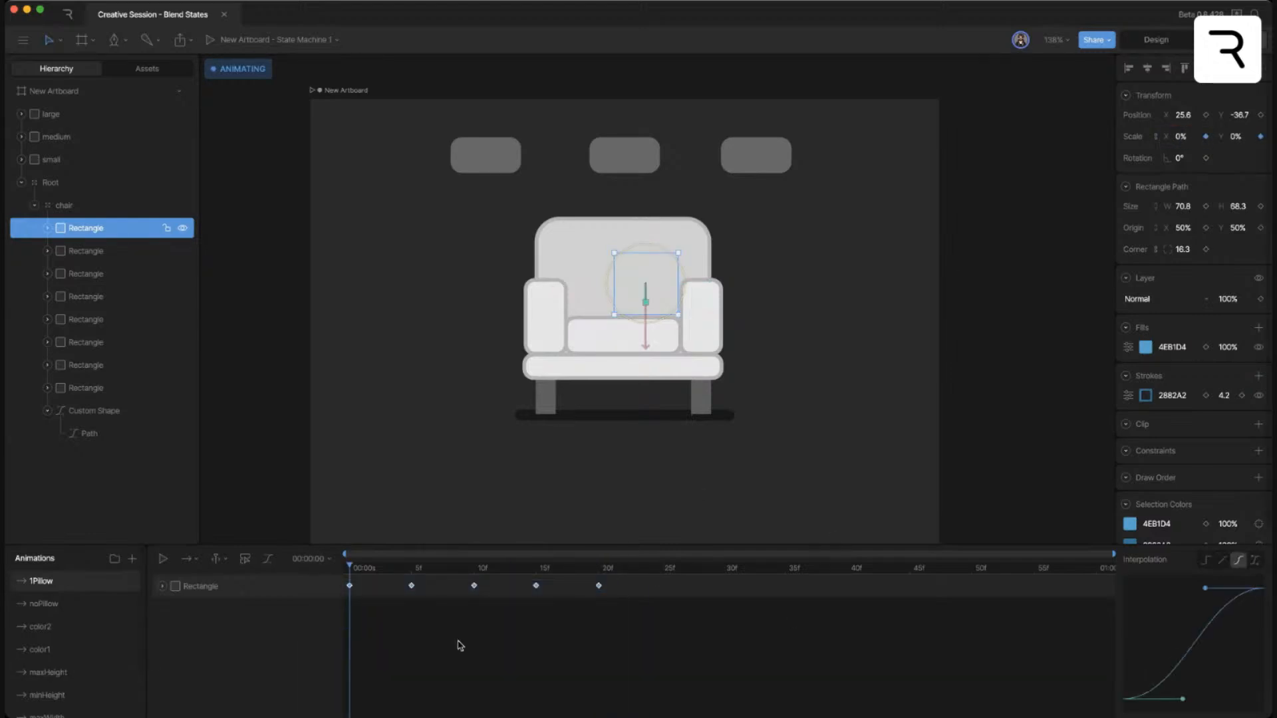
key(space)
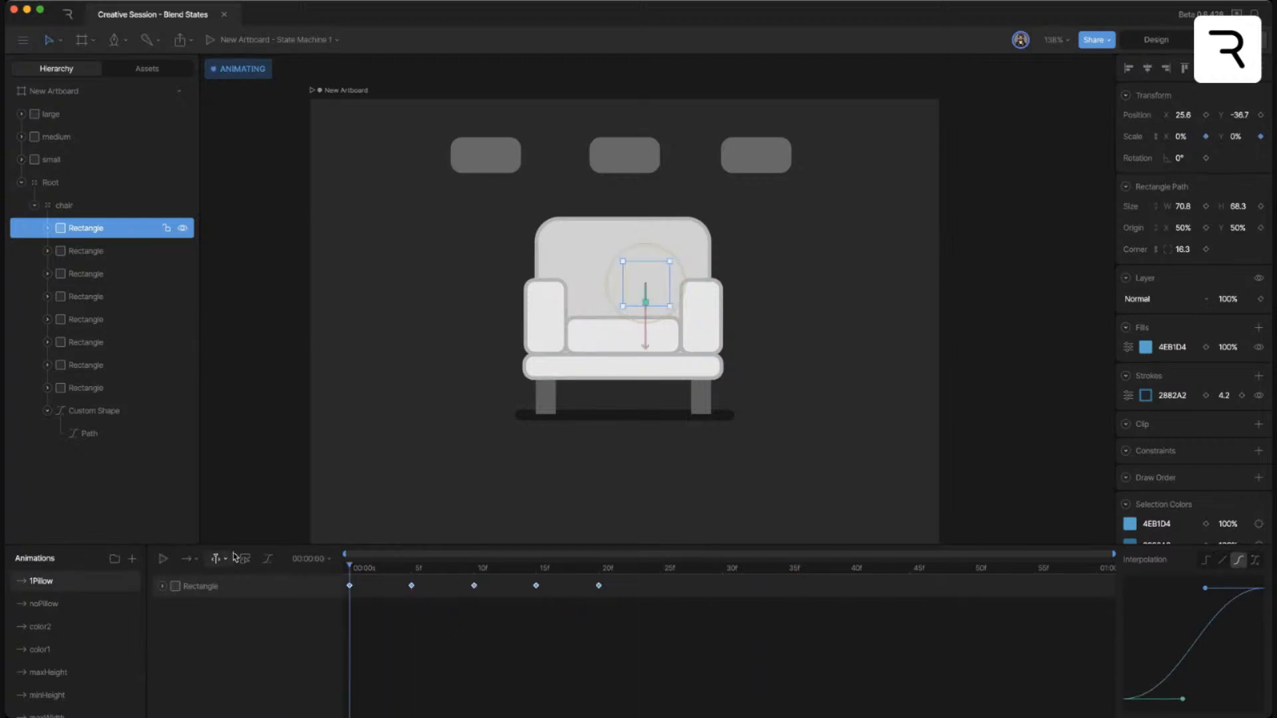
click(280, 456)
drag(361, 566, 290, 575)
key(space)
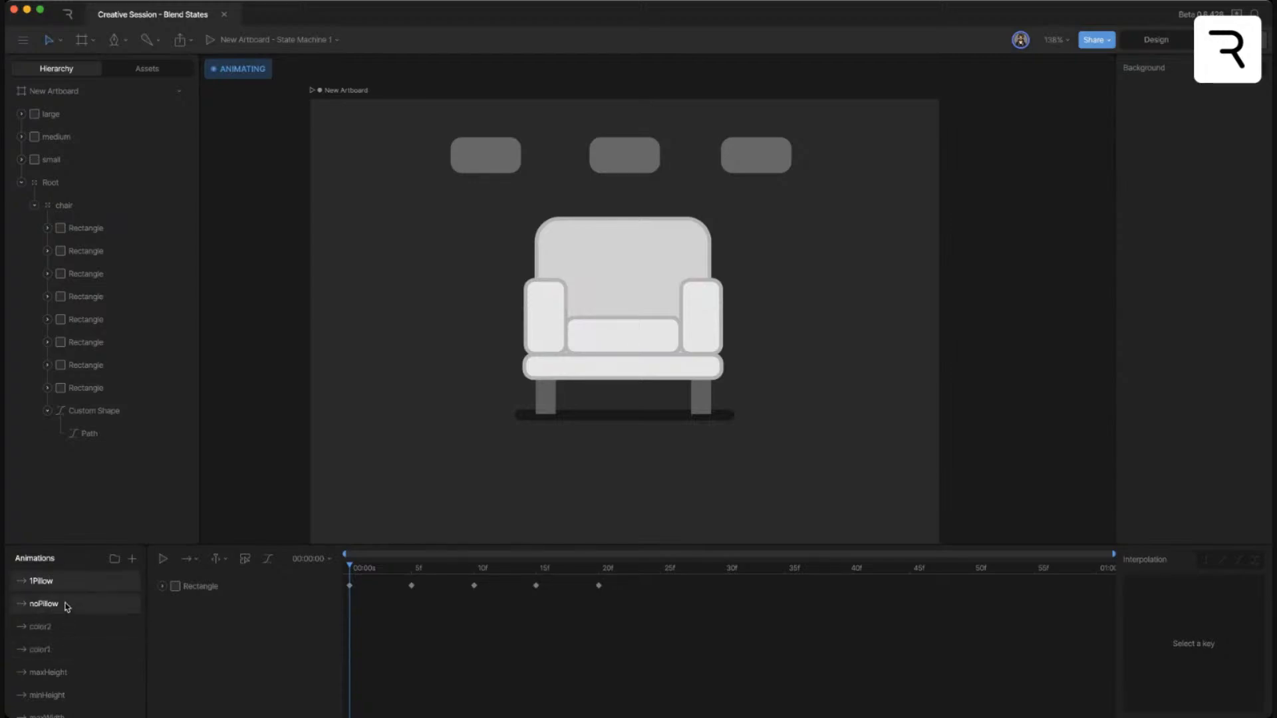
- Open State Machine 1 from the animations list
scroll(70, 608, down, 2)
click(86, 702)
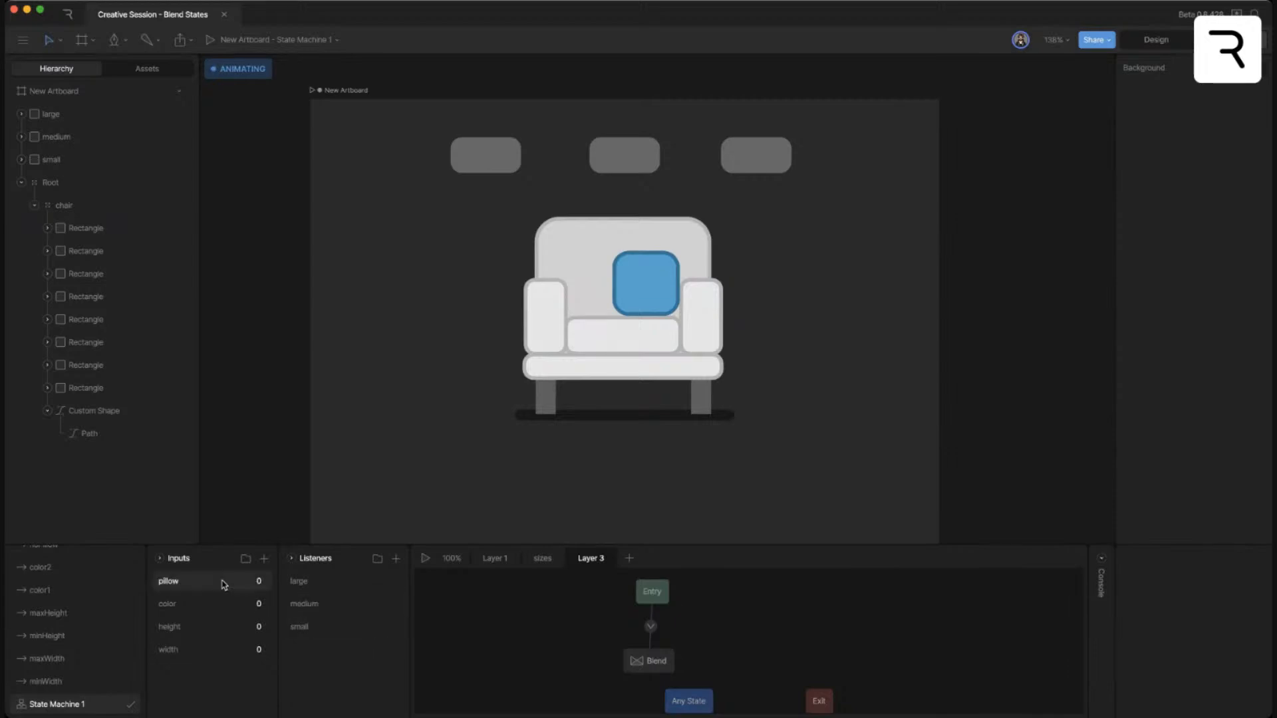
- Delete the pillow input and set the Layer 3 blend state to be driven by the width input
click(264, 582)
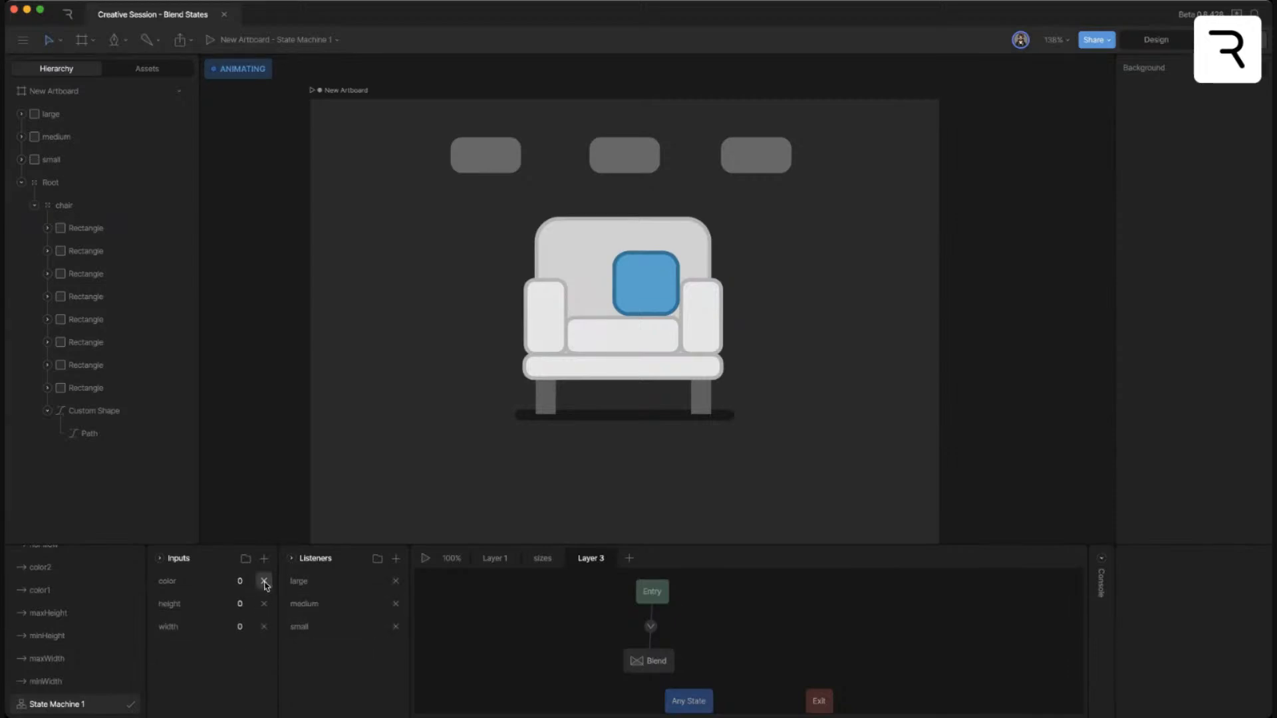
click(633, 654)
click(1244, 585)
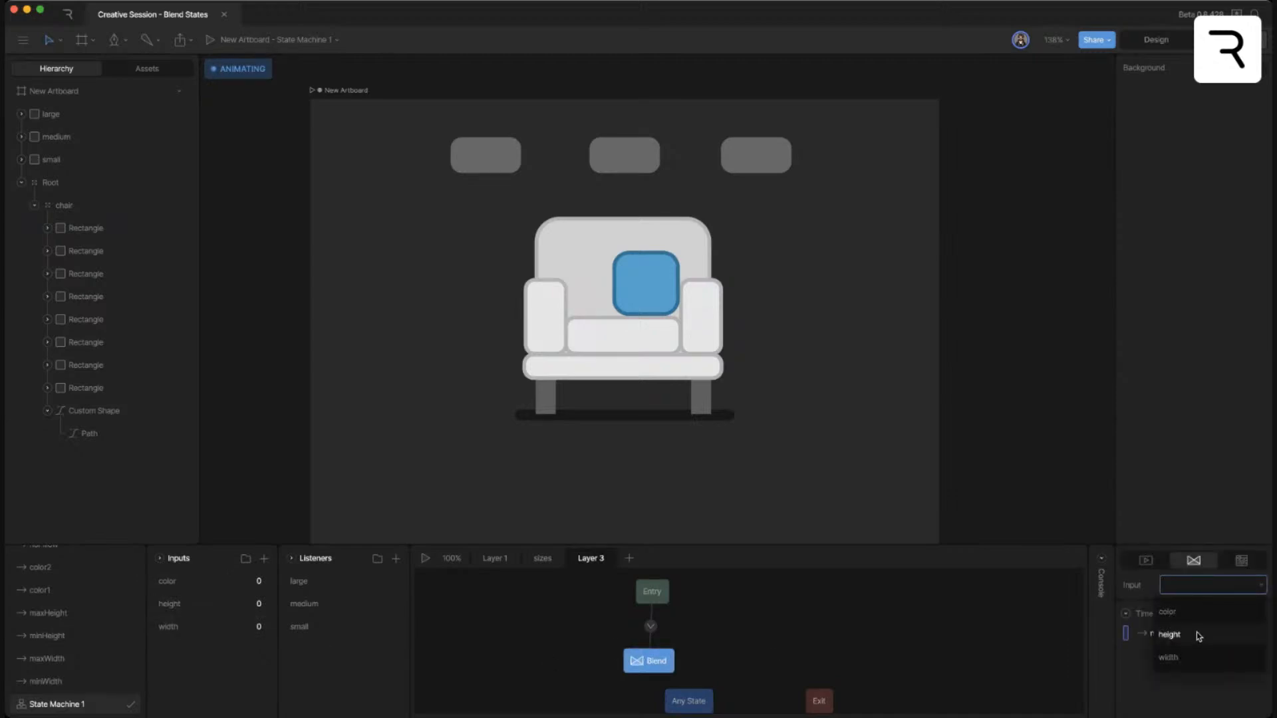
click(1168, 658)
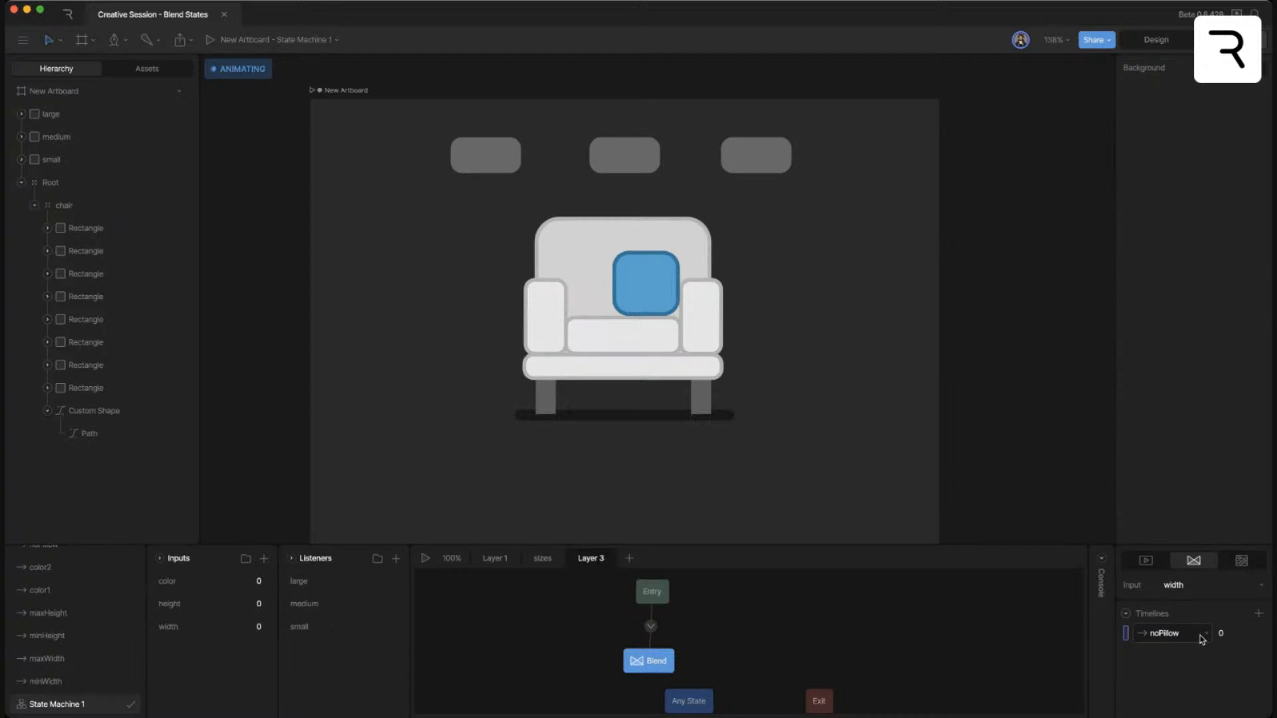
- Add the 1Pillow timeline to the blend state alongside noPillow and set its value to 50
scroll(42, 618, up, 3)
scroll(42, 617, down, 1)
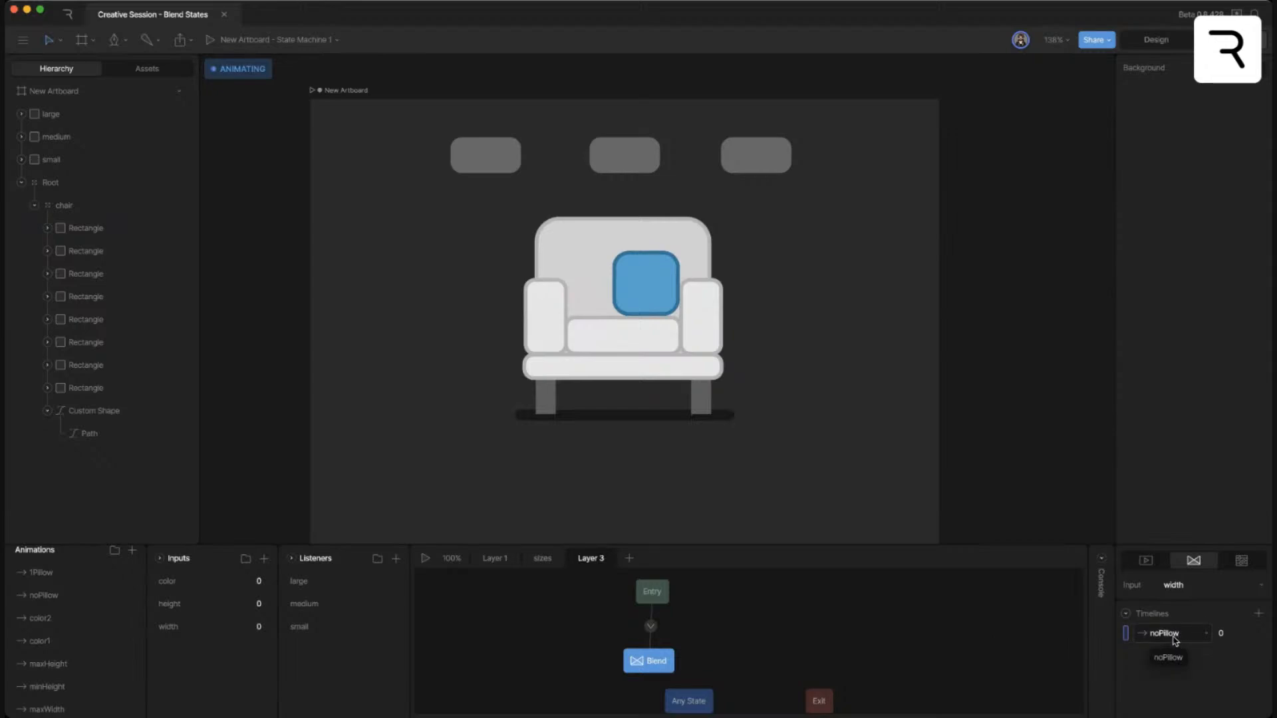
click(1258, 614)
click(1179, 682)
click(1169, 705)
click(1229, 676)
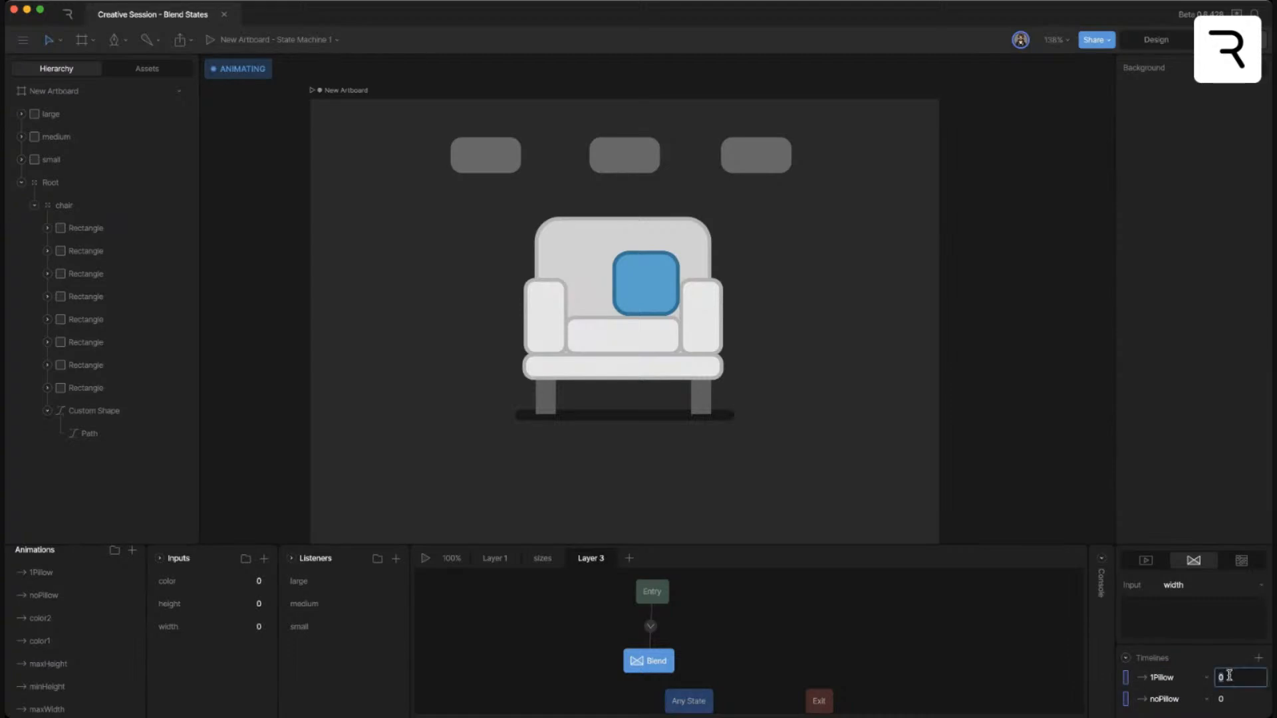
text(50)
key(Return)
- Play the state machine and test the pillow blend by raising color to about 76, height to about 46 and width to about 25
click(426, 560)
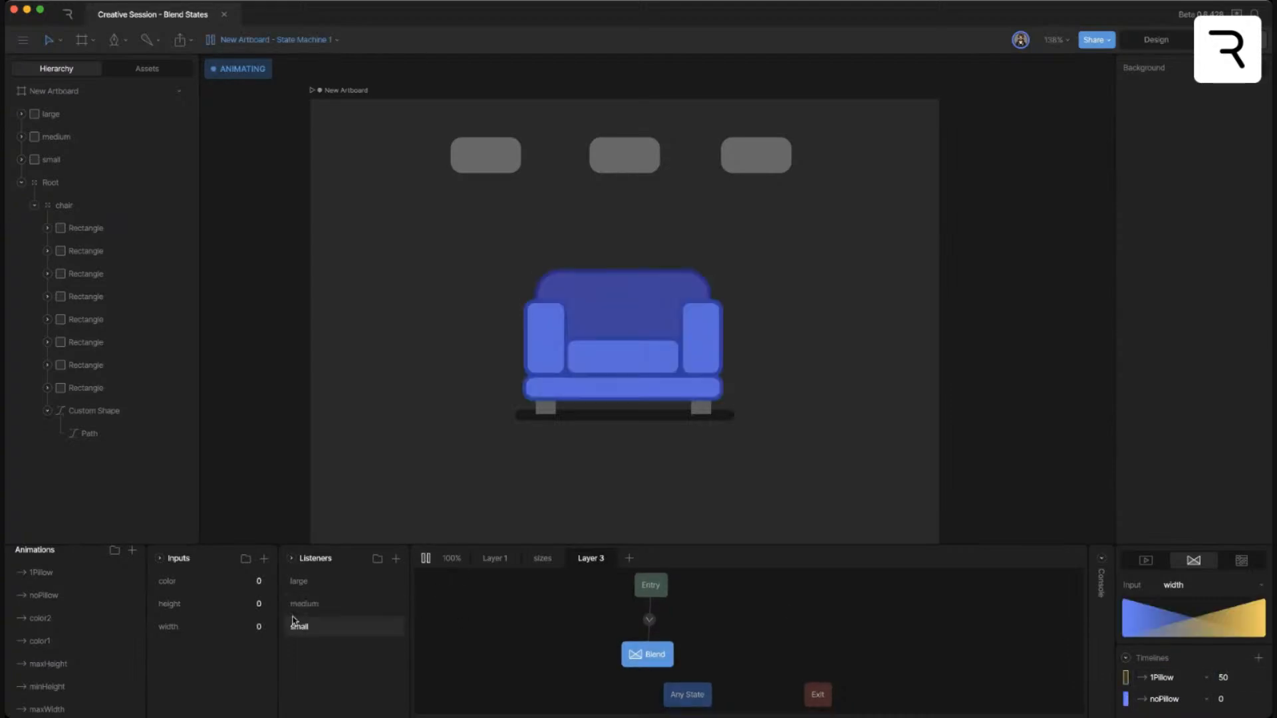
drag(256, 604, 260, 528)
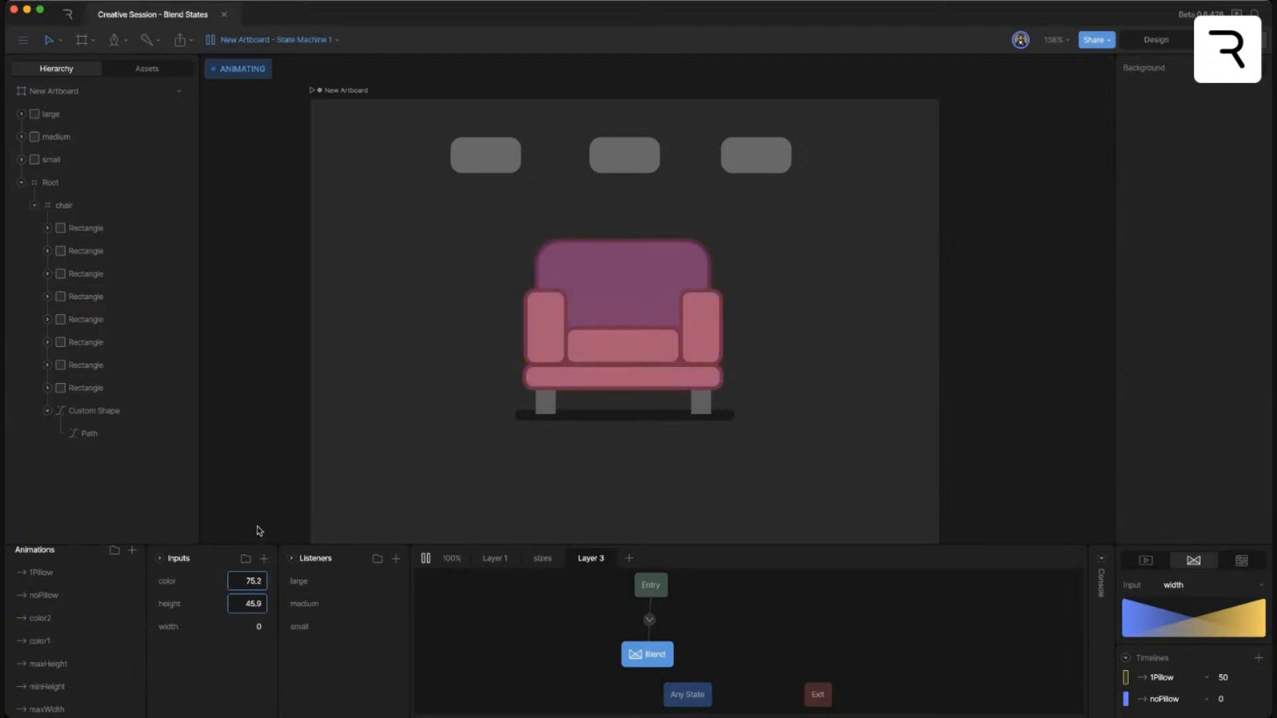
click(252, 629)
mouse_move(254, 629)
mouse_down()
mouse_move(276, 628)
mouse_move(254, 626)
mouse_move(258, 580)
mouse_move(256, 624)
mouse_move(258, 597)
mouse_move(258, 625)
mouse_move(258, 602)
mouse_move(263, 628)
mouse_move(266, 612)
mouse_up()
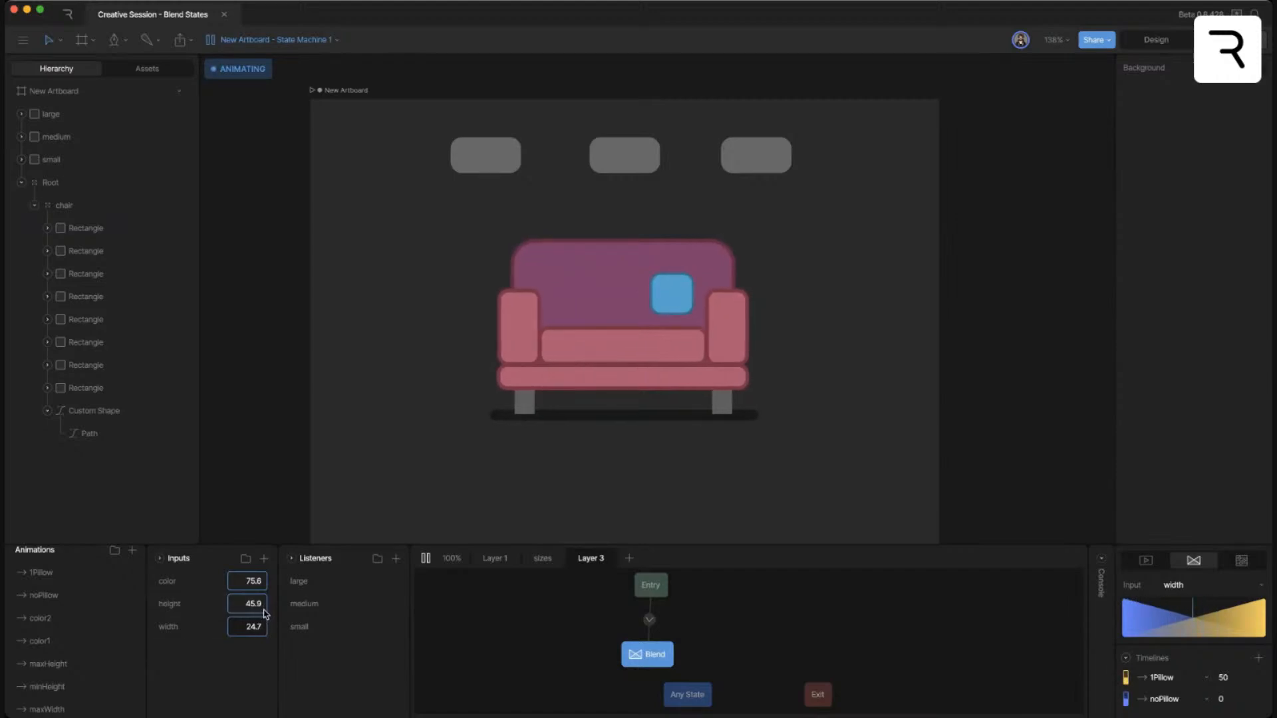
- Delete the blend state from the Layer 3 graph
click(566, 627)
click(639, 657)
click(638, 657)
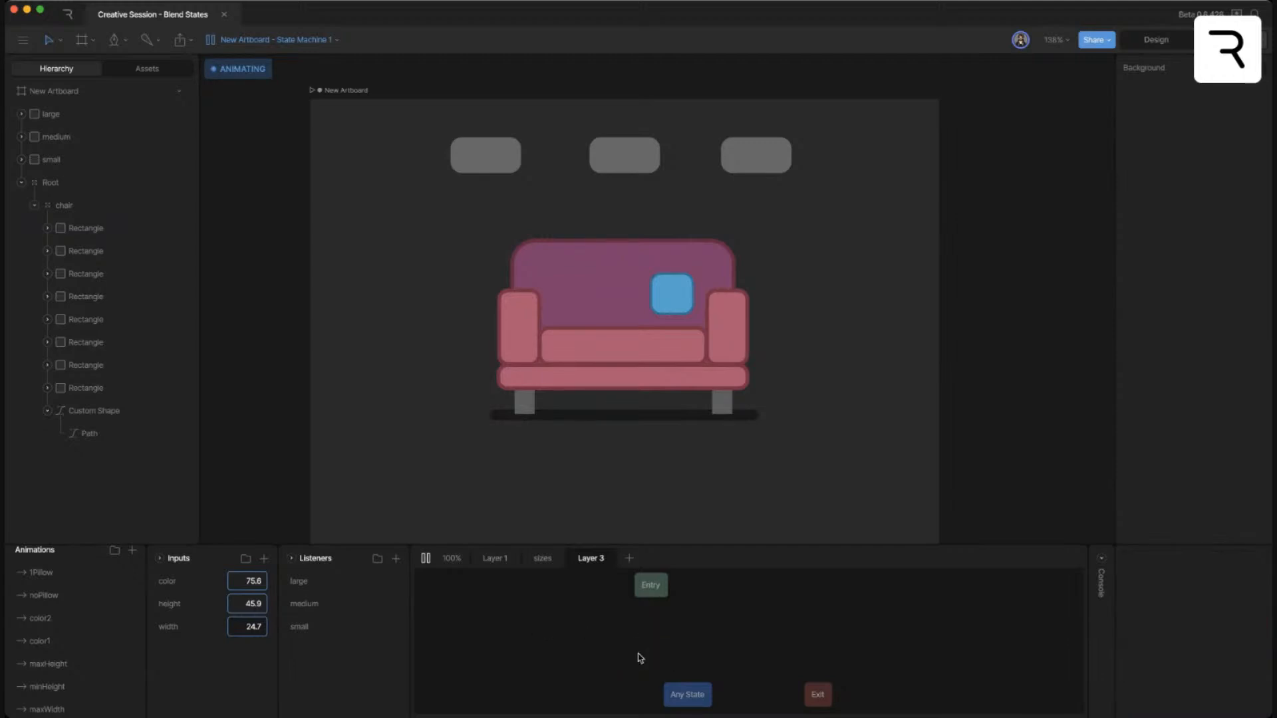
- Add the noPillow animation as a state in Layer 3 and connect Entry to it
drag(647, 589, 637, 614)
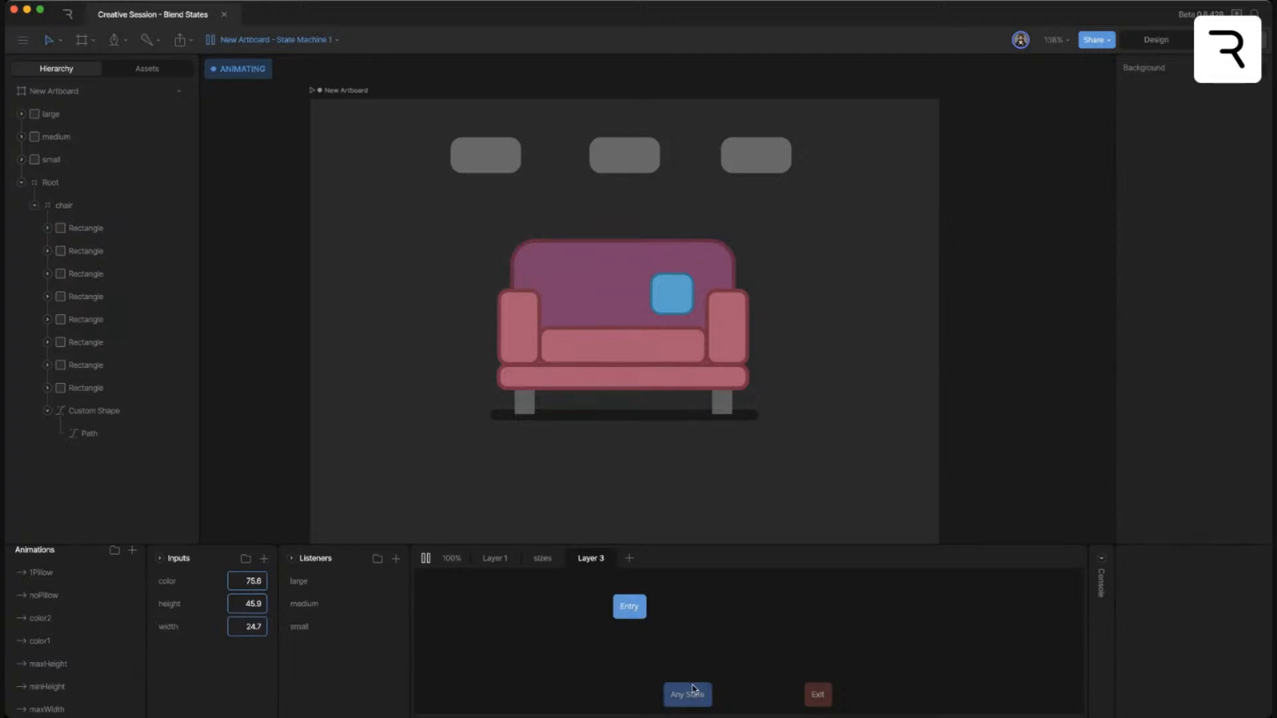
drag(686, 691, 682, 690)
drag(637, 613, 627, 614)
drag(65, 607, 618, 673)
drag(617, 609, 594, 605)
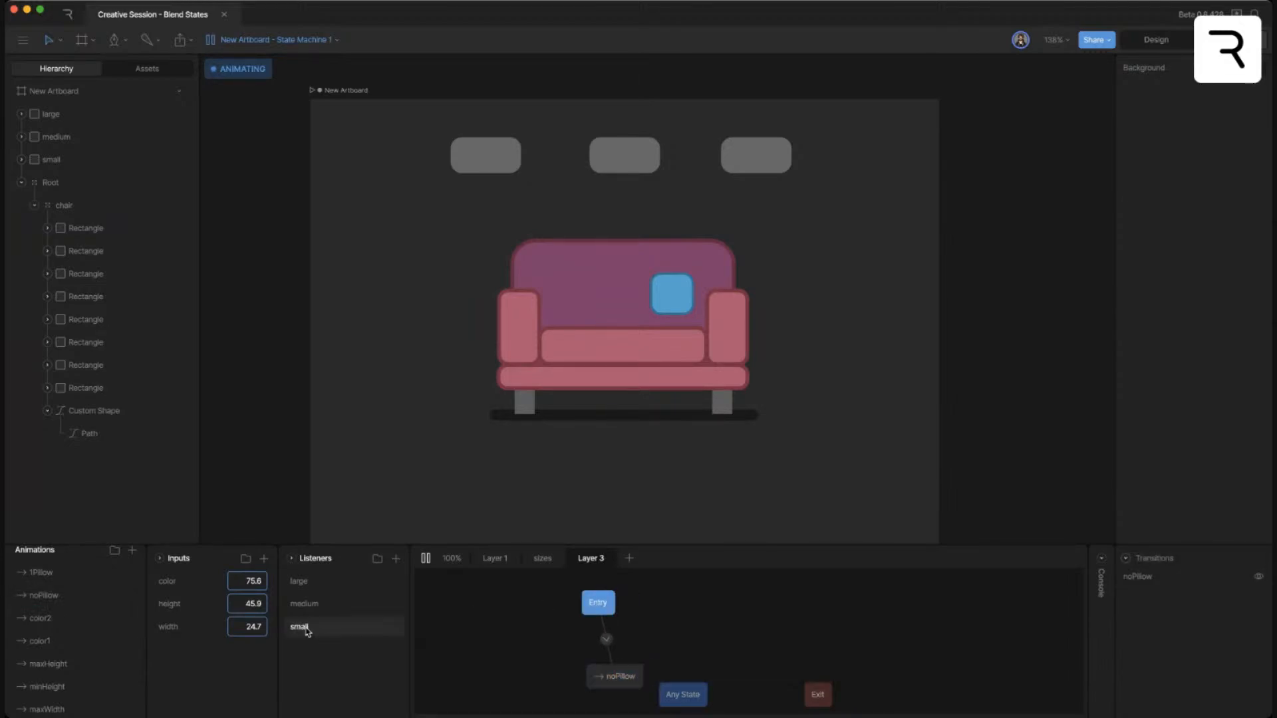
- Restart the state machine playback, line up noPillow below Entry and move Any State away to free space
click(427, 558)
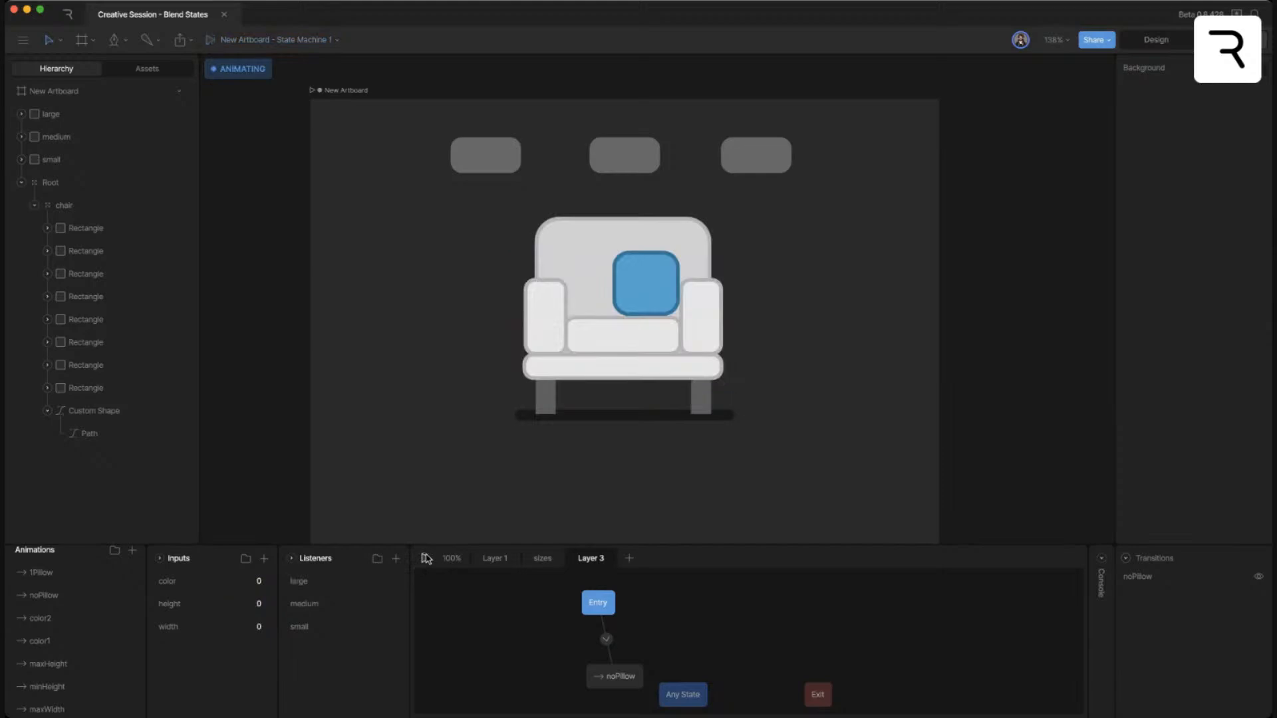
click(426, 557)
drag(610, 673, 606, 674)
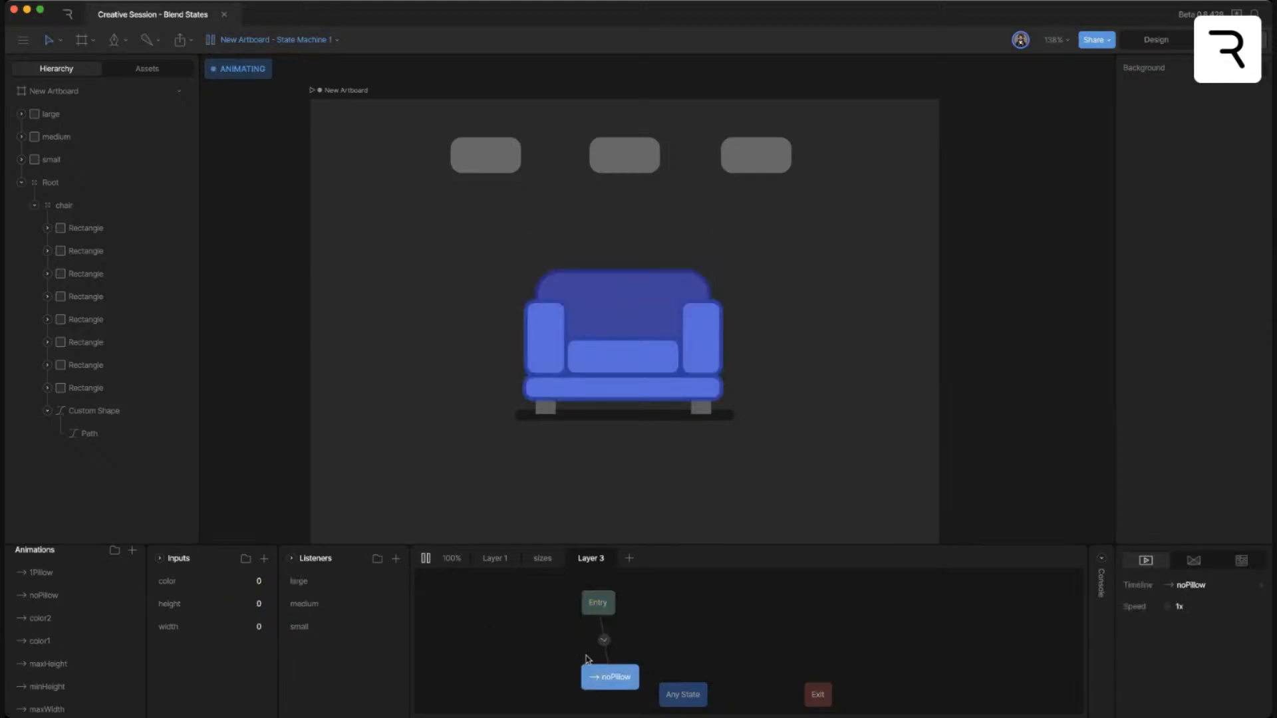
click(606, 604)
drag(679, 694, 844, 619)
drag(609, 677, 596, 677)
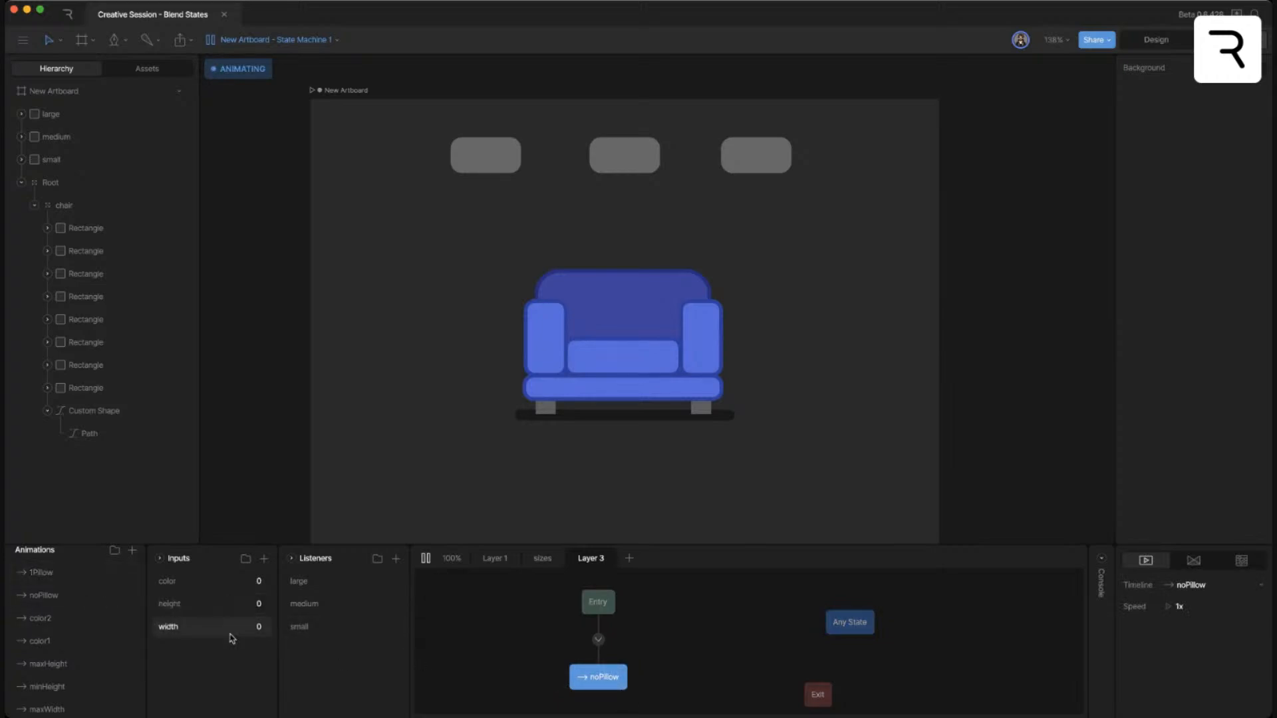
- Add the 1Pillow animation as a state with a transition from noPillow, conditioned on width >= 50
mouse_move(39, 573)
mouse_down()
mouse_move(639, 684)
mouse_move(706, 677)
mouse_up()
click(718, 677)
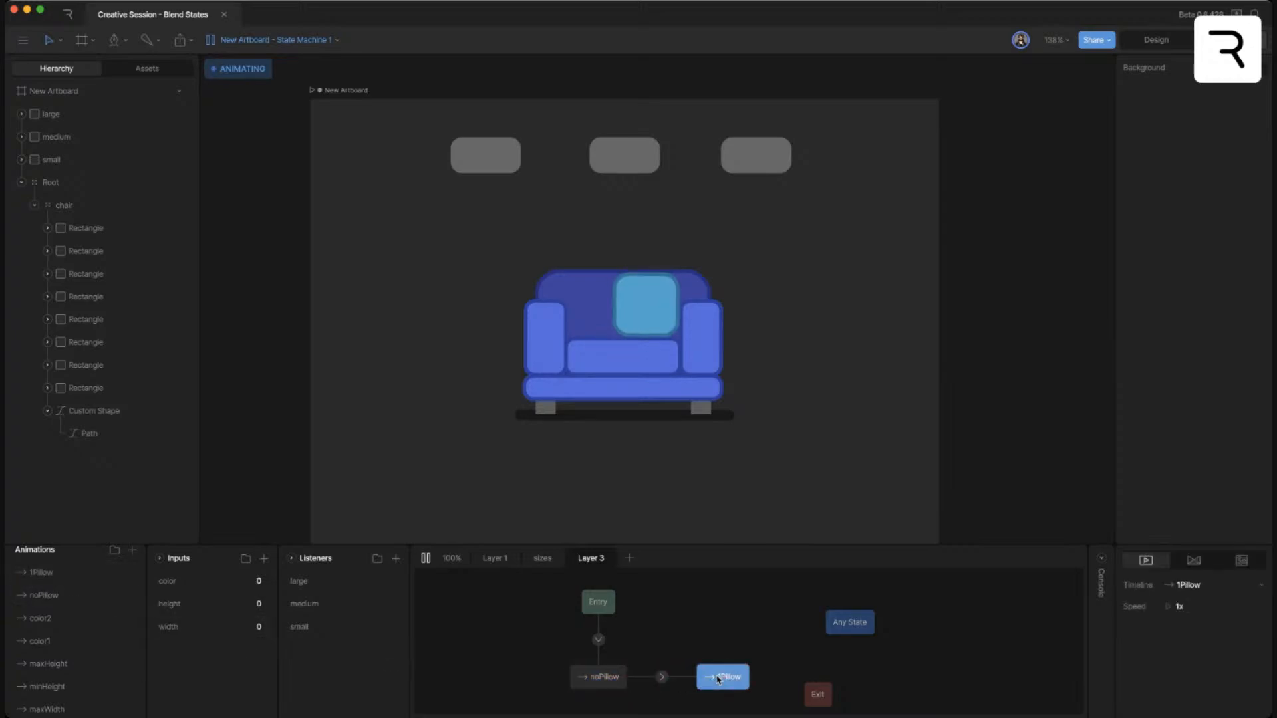
click(662, 677)
click(1258, 649)
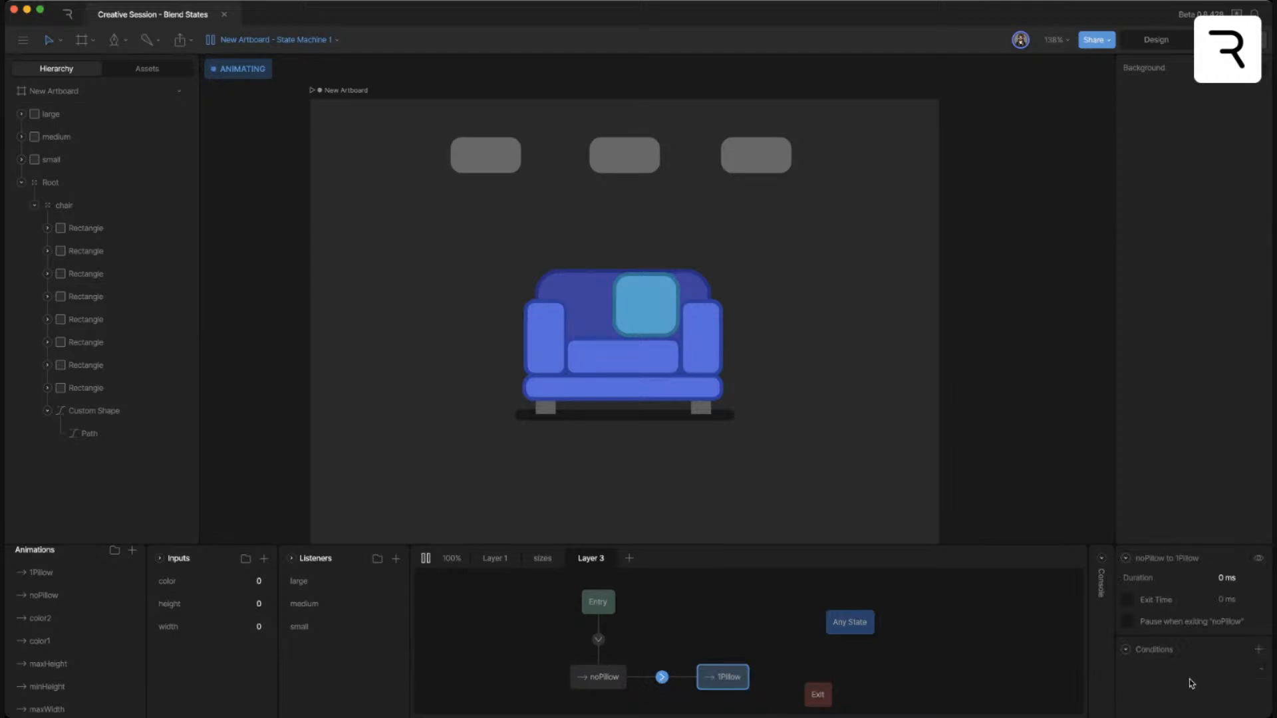
click(1150, 695)
click(1238, 669)
click(1222, 670)
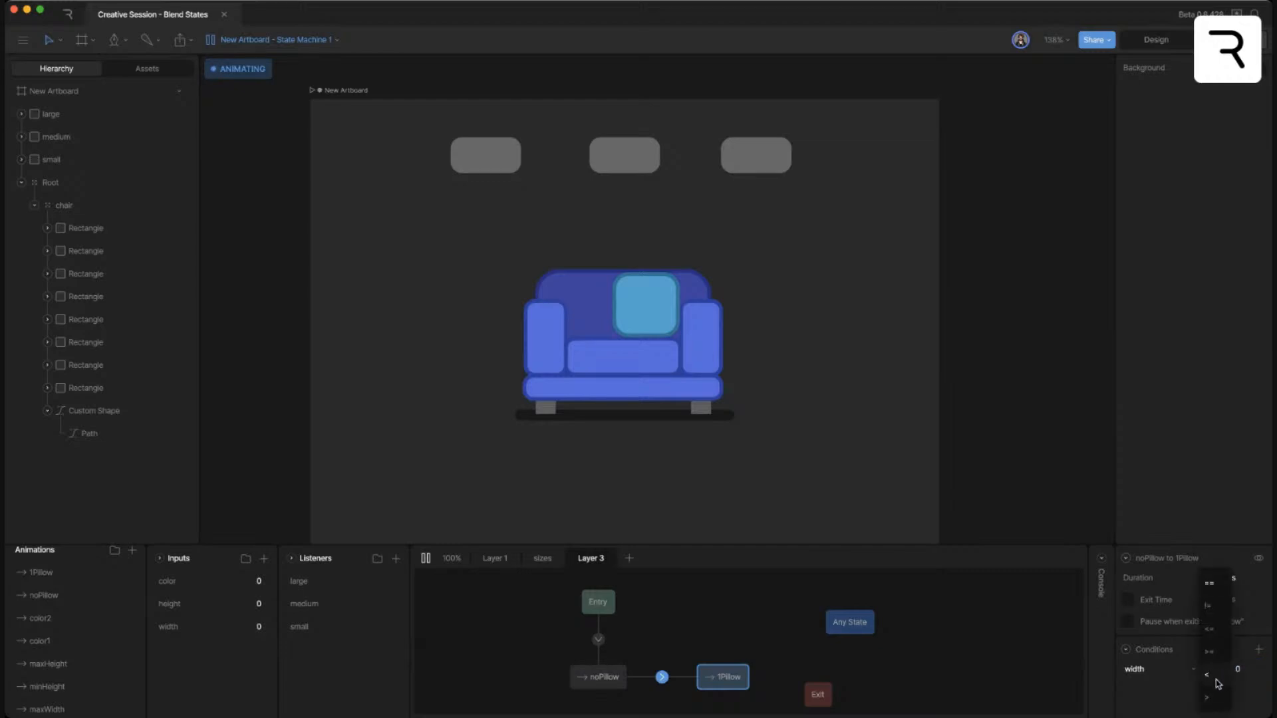
click(1209, 652)
click(1249, 669)
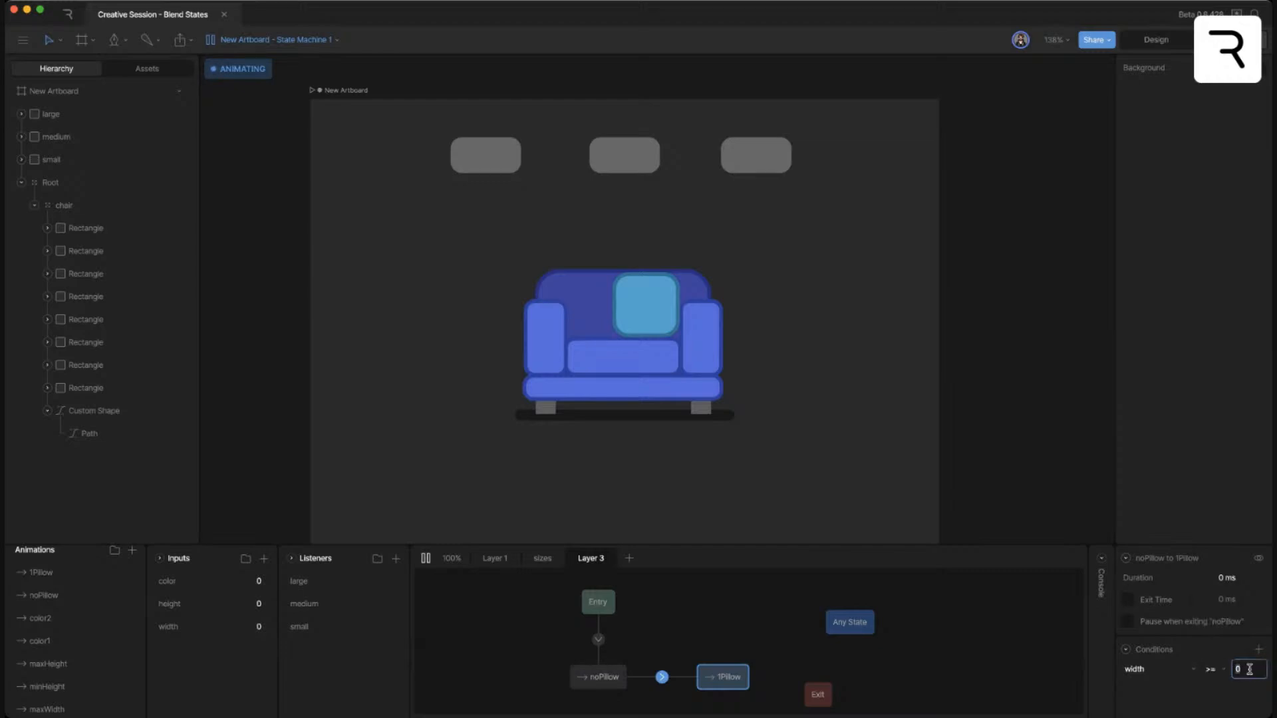
key(Return)
- Restart playback and test the pillow transition by varying the color, height and width inputs
click(426, 559)
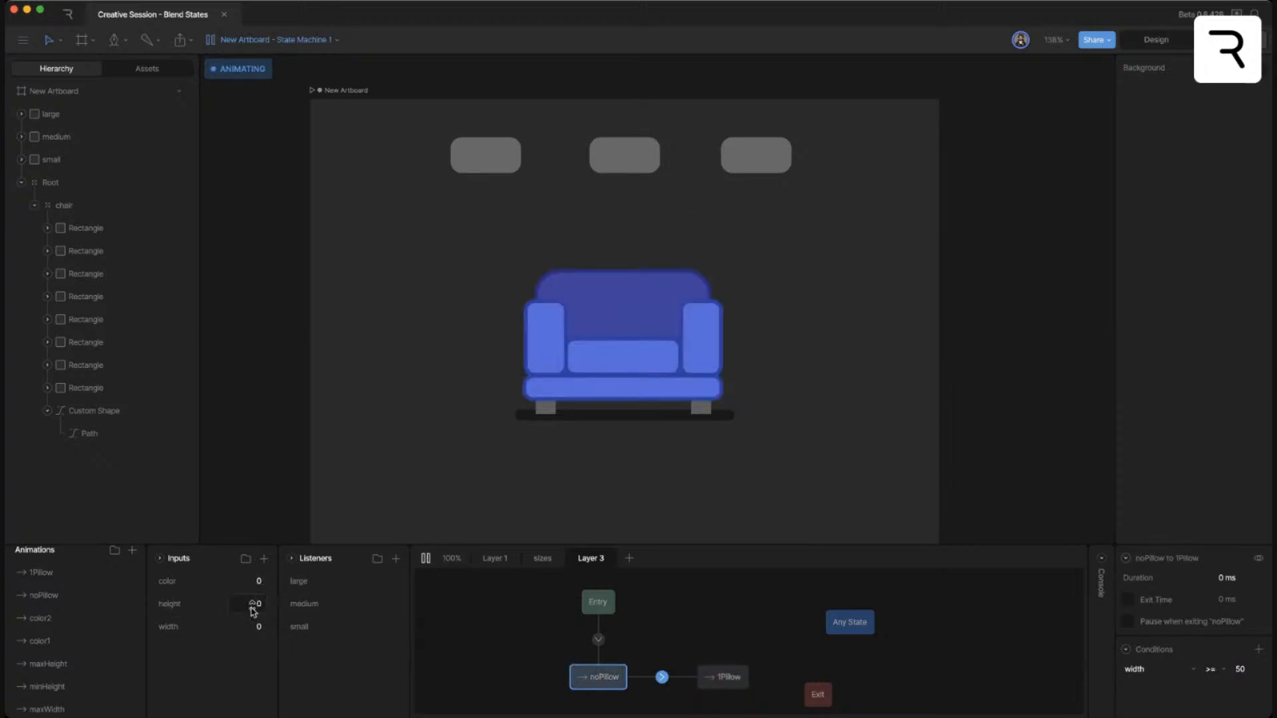
drag(256, 582, 260, 529)
mouse_move(255, 603)
mouse_down()
mouse_move(256, 586)
mouse_move(258, 628)
mouse_move(259, 592)
mouse_move(258, 606)
mouse_up()
- Create a return transition from 1Pillow to noPillow with the condition width <= 49
drag(692, 682, 617, 680)
click(654, 678)
click(1258, 650)
click(1174, 698)
click(1222, 673)
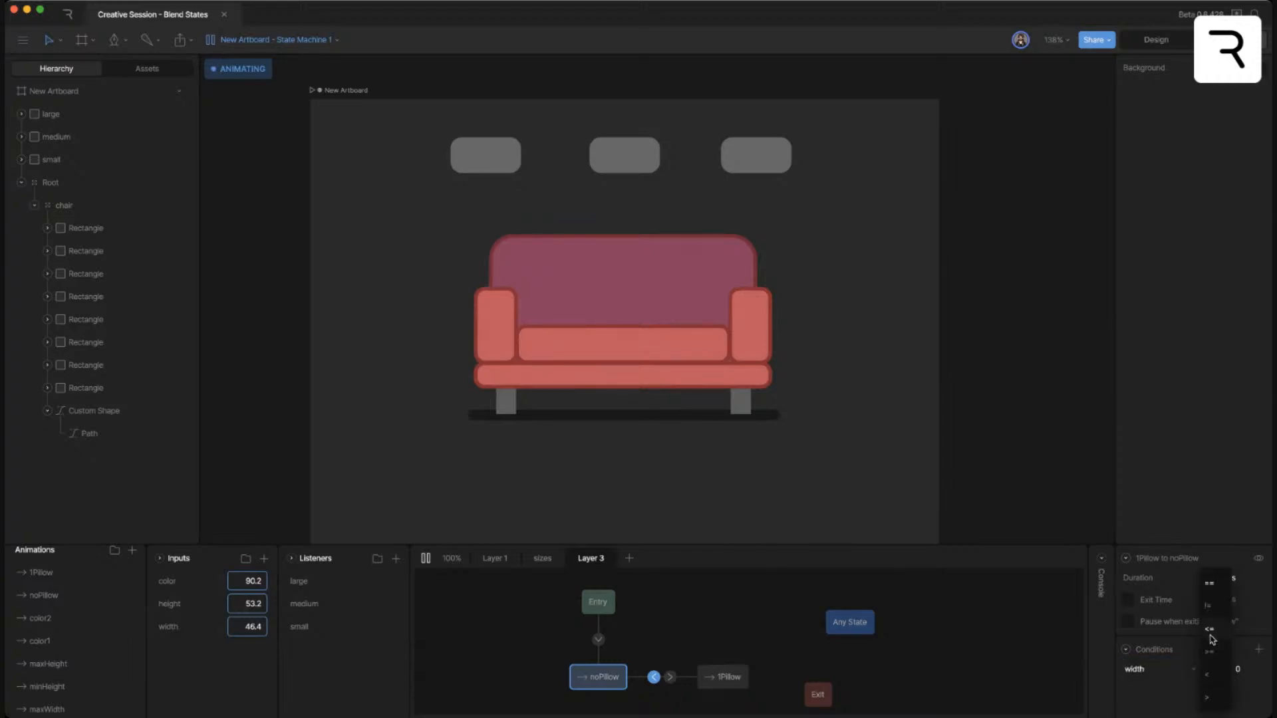
click(1209, 630)
click(1239, 669)
text(49)
key(Return)
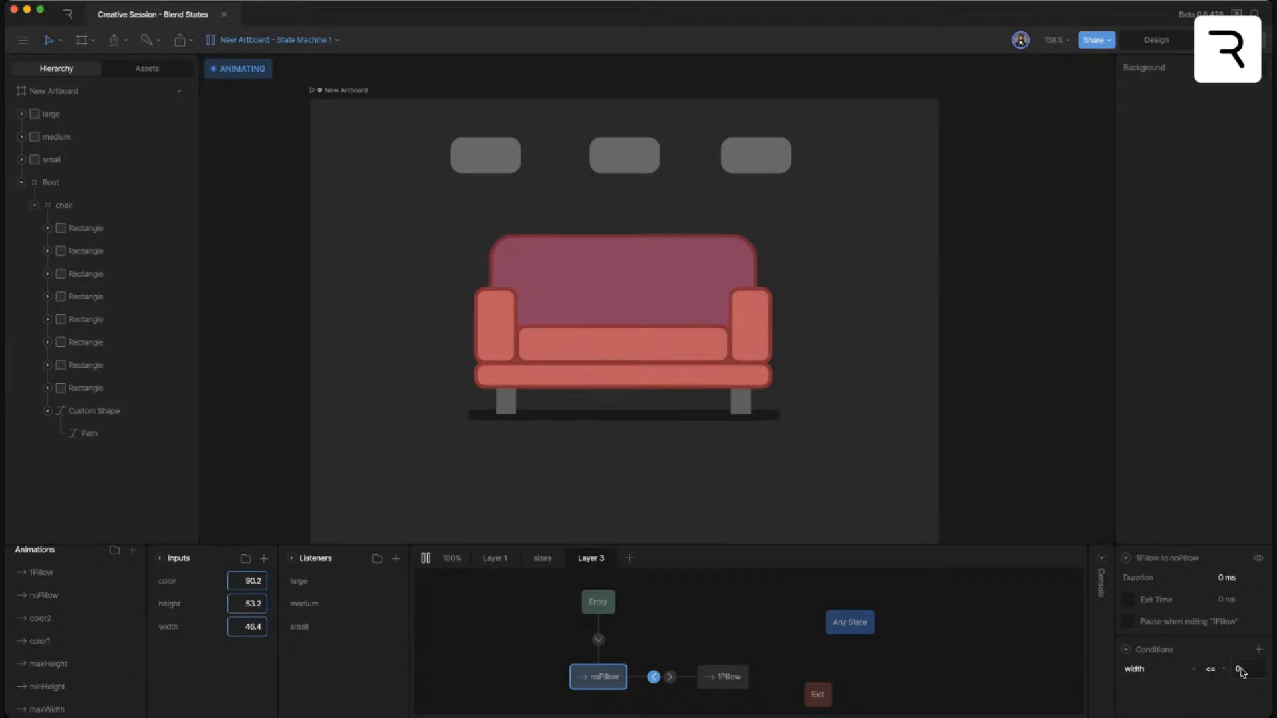
- Set the 1Pillow to noPillow transition duration to 50 ms and test playback with width raised to about 72
click(425, 558)
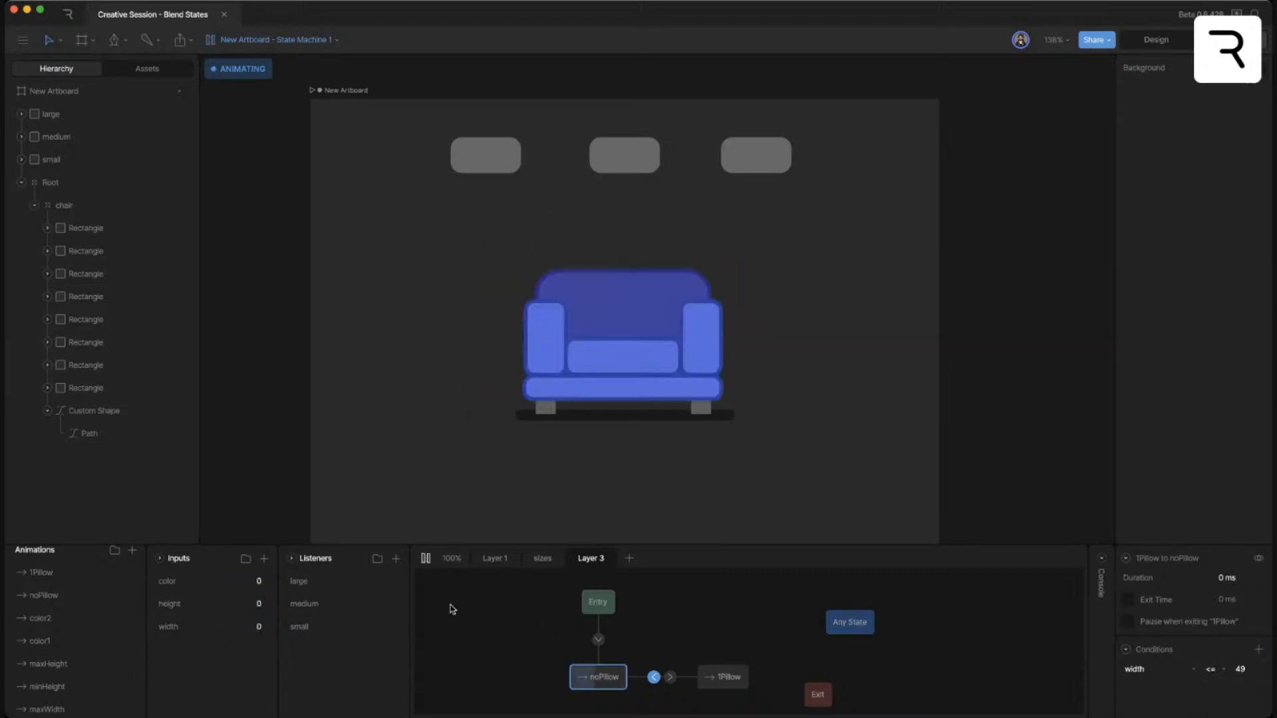
click(1225, 575)
text(50)
key(Return)
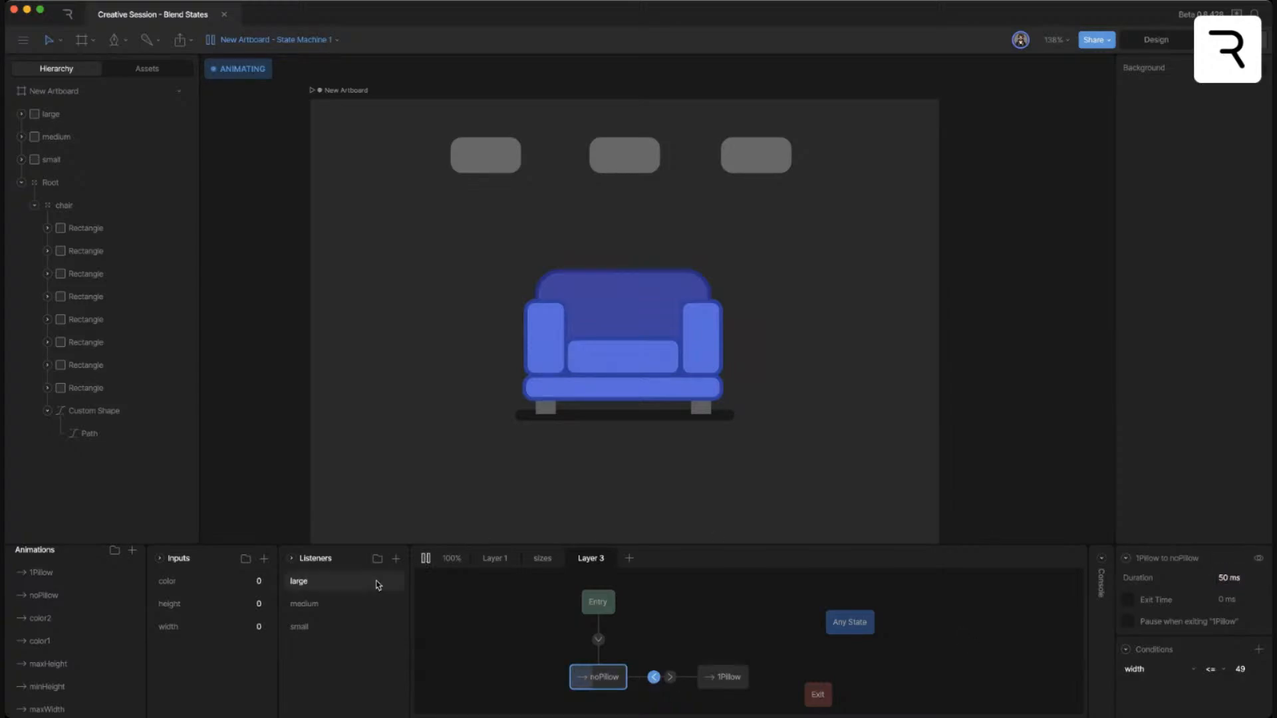
drag(259, 625, 258, 579)
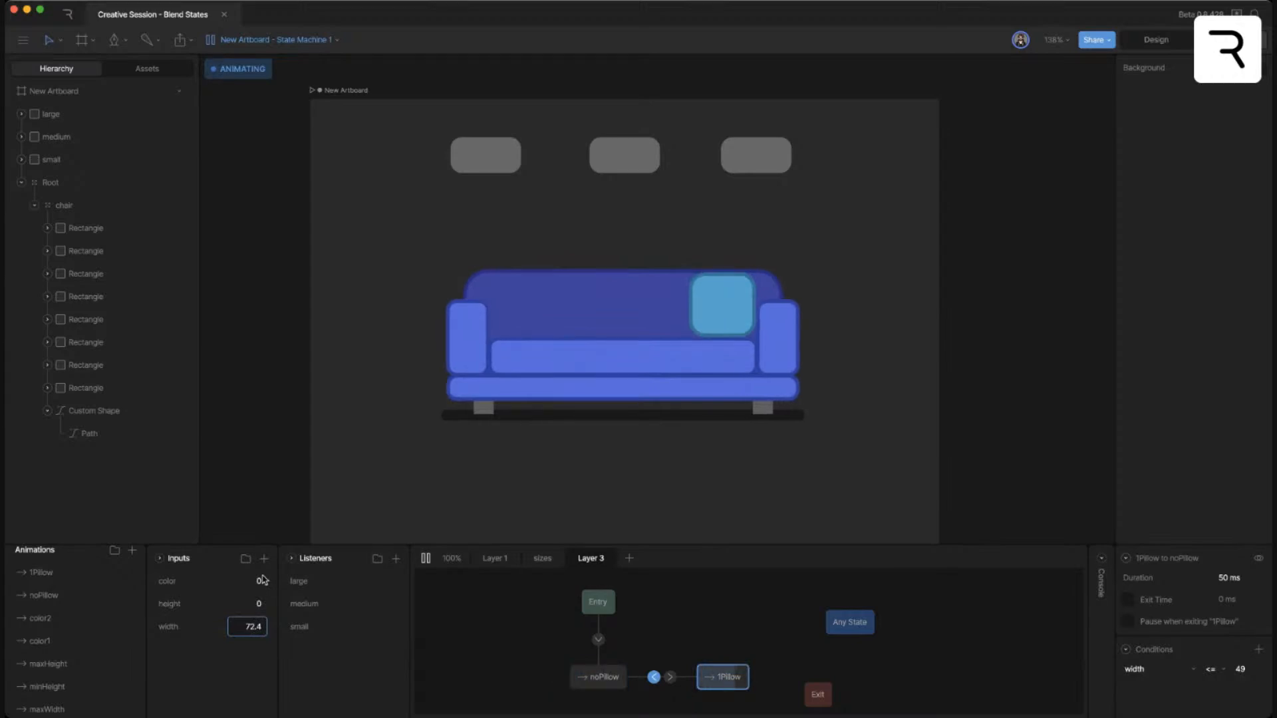
click(426, 559)
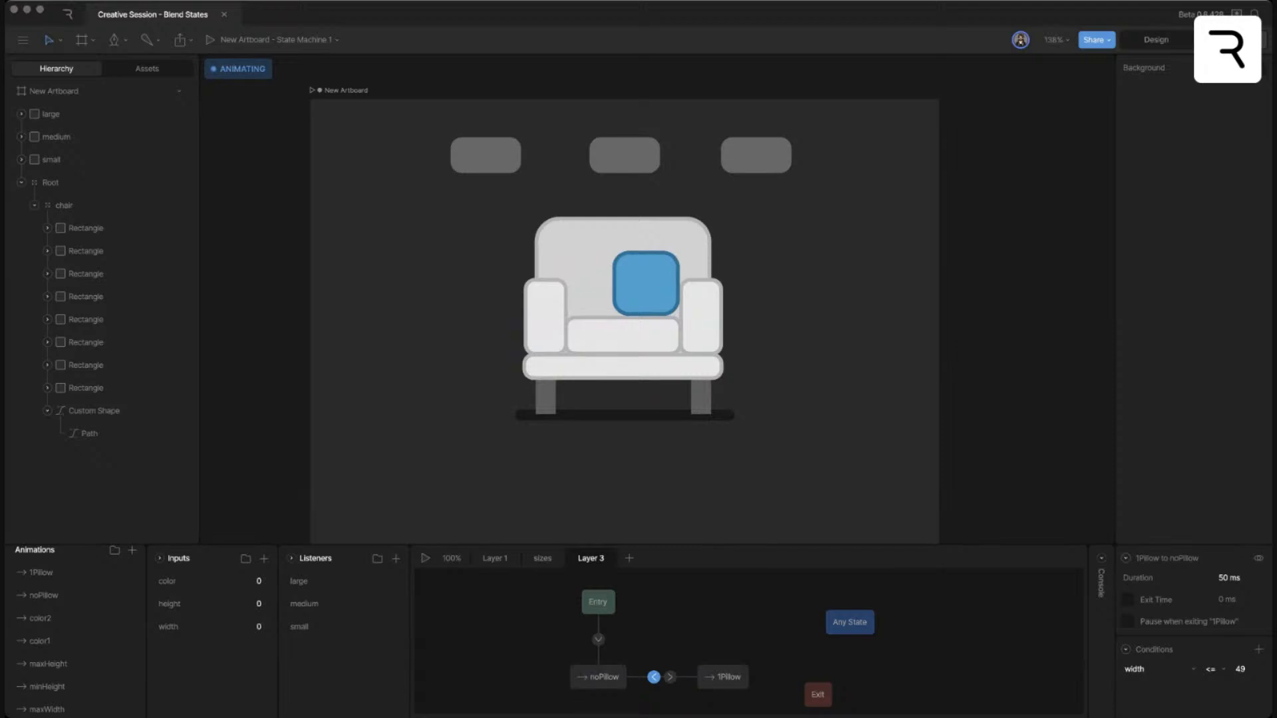
- Collapse the chair group's contents under Root in the hierarchy and select the chair group
click(1096, 21)
click(35, 185)
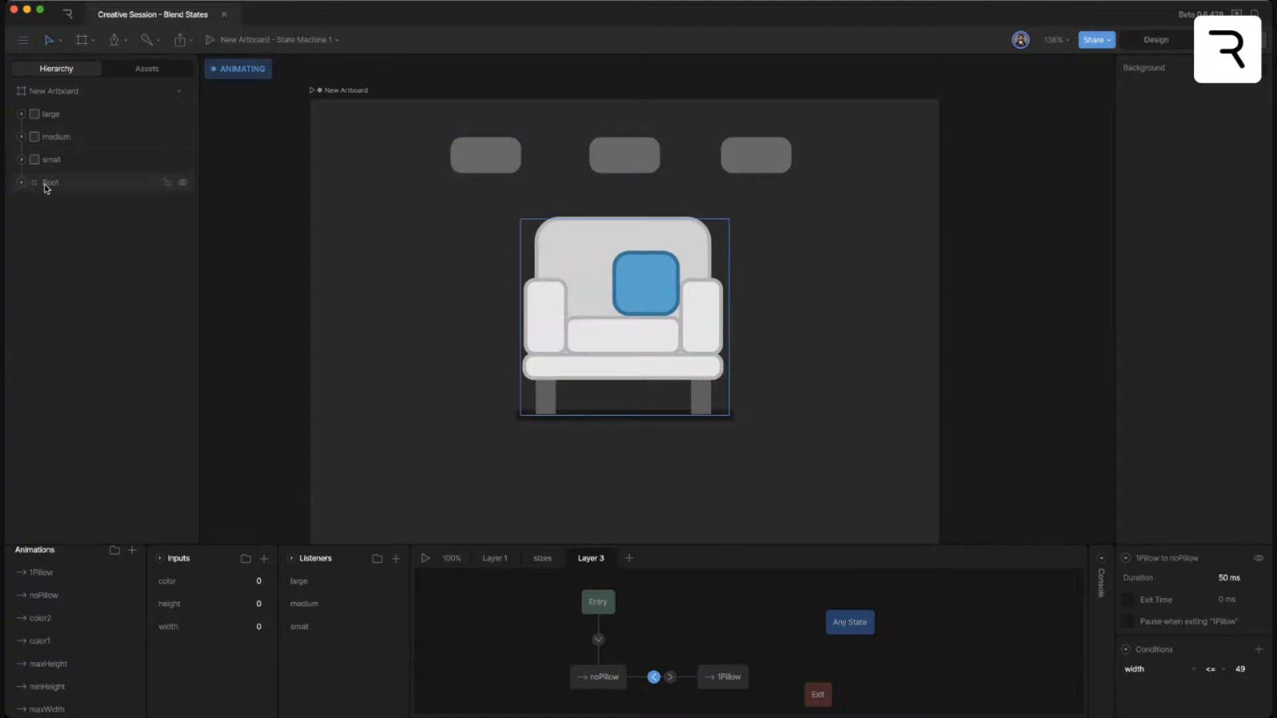
click(22, 182)
click(35, 205)
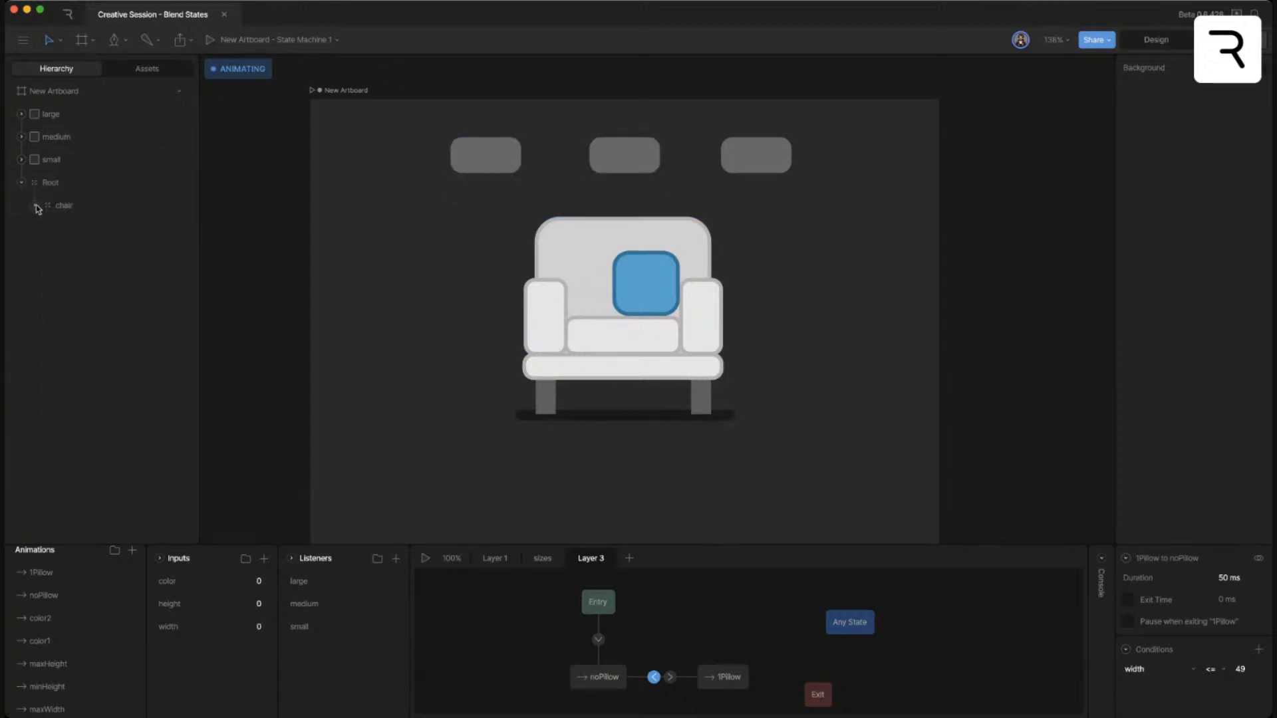
click(36, 206)
click(46, 206)
click(36, 206)
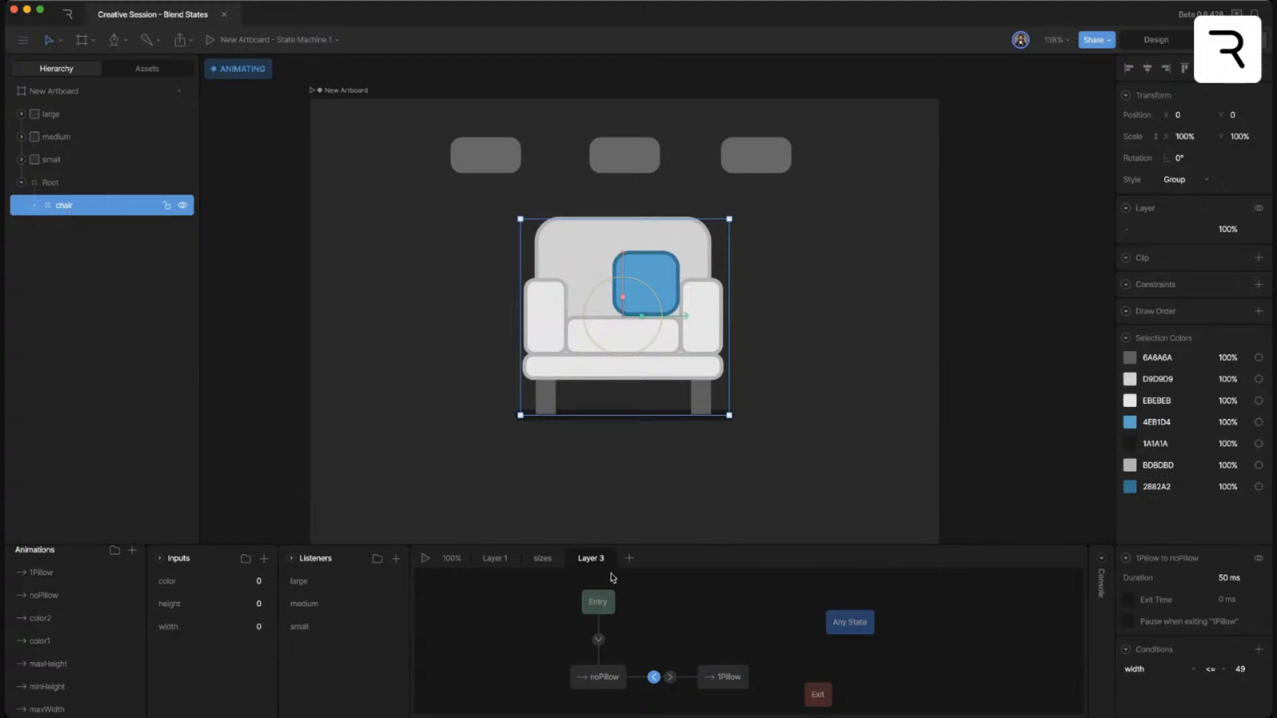
click(425, 558)
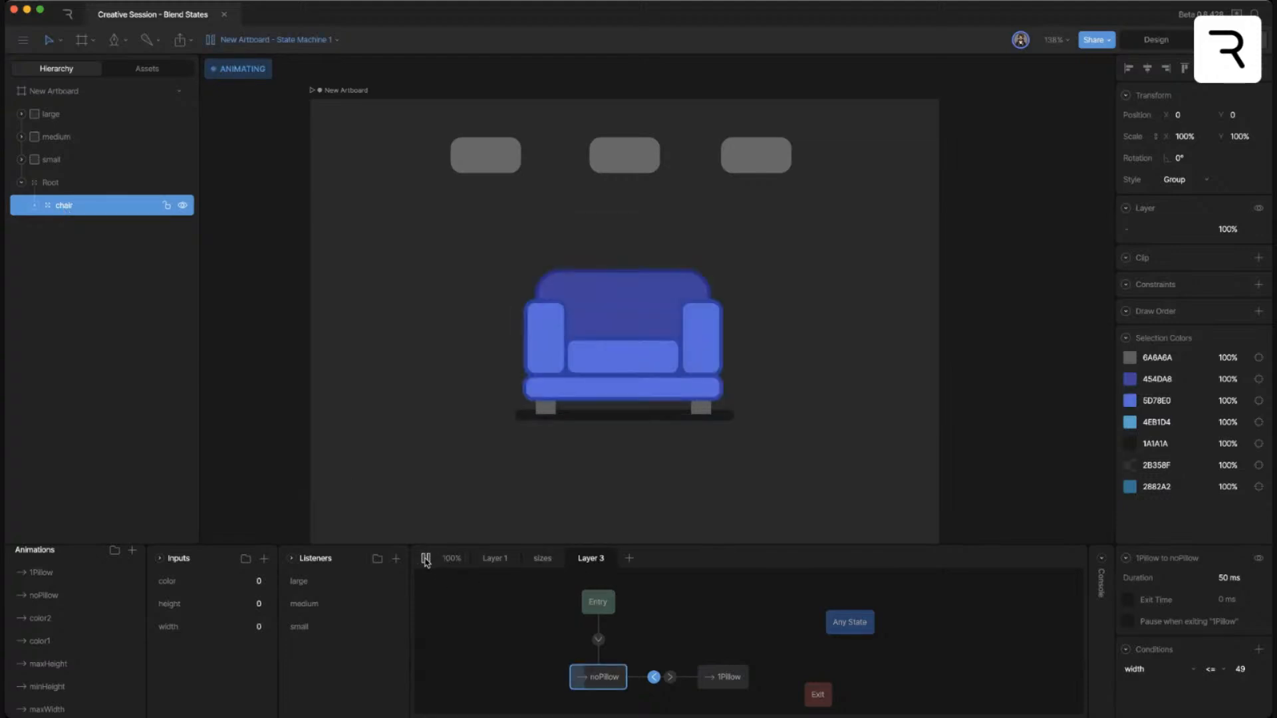
click(265, 559)
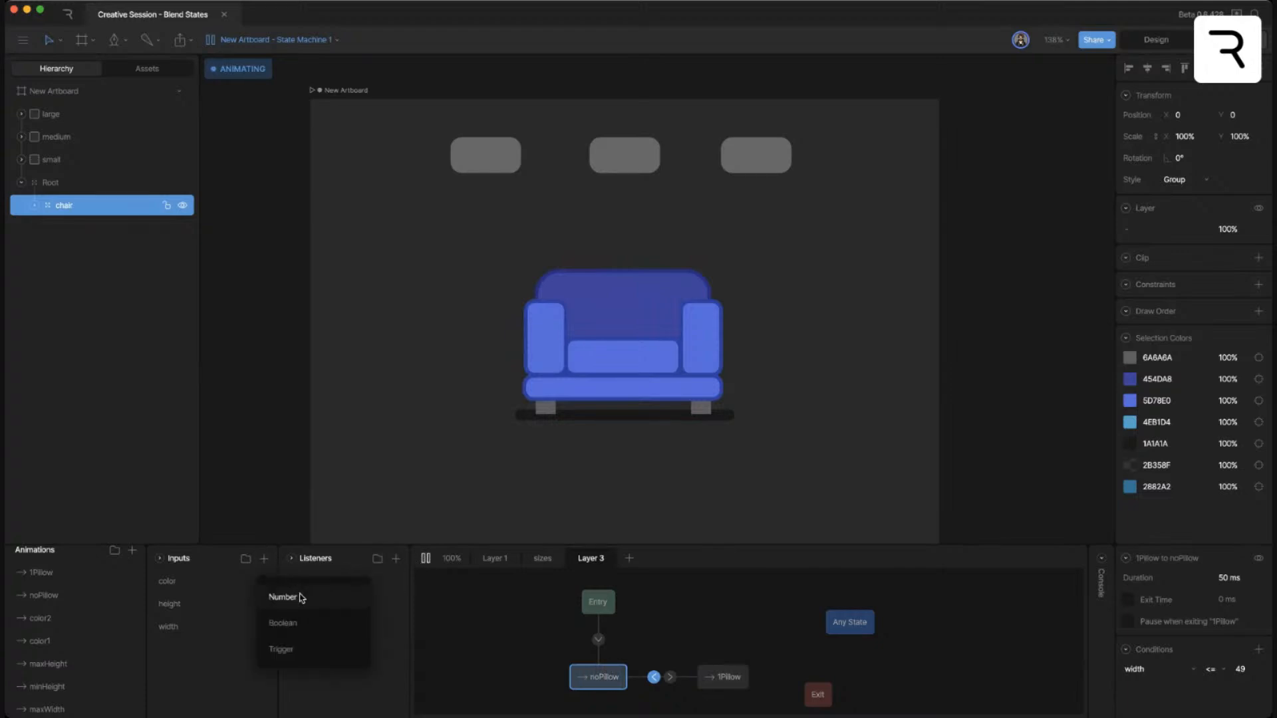
click(425, 558)
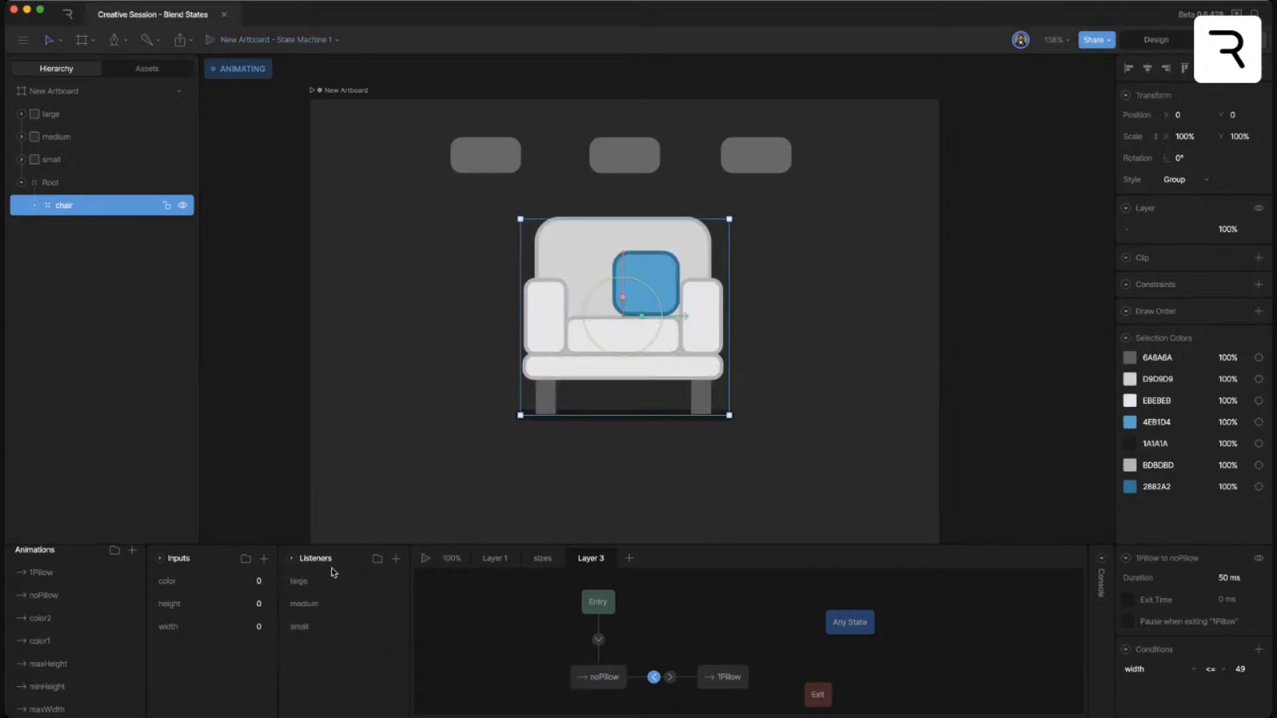
- Add a number input to the state machine and name it "3d rotation"
click(264, 560)
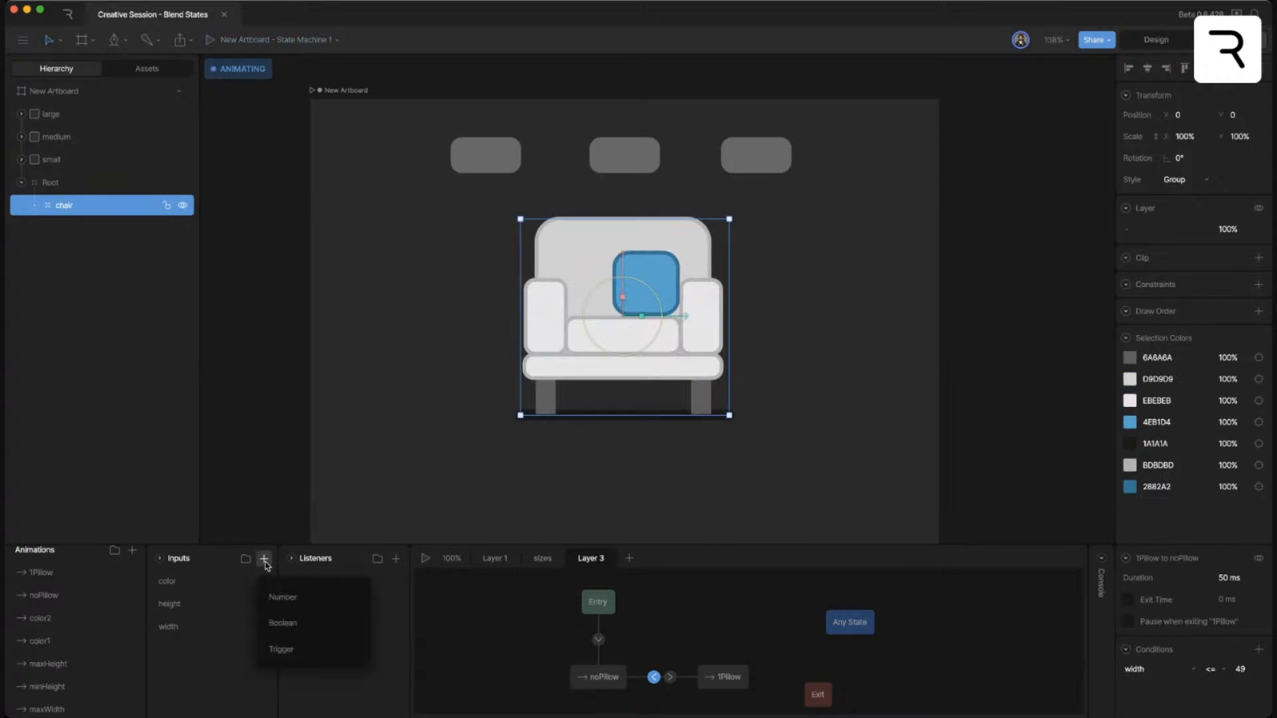
click(285, 597)
double_click(184, 582)
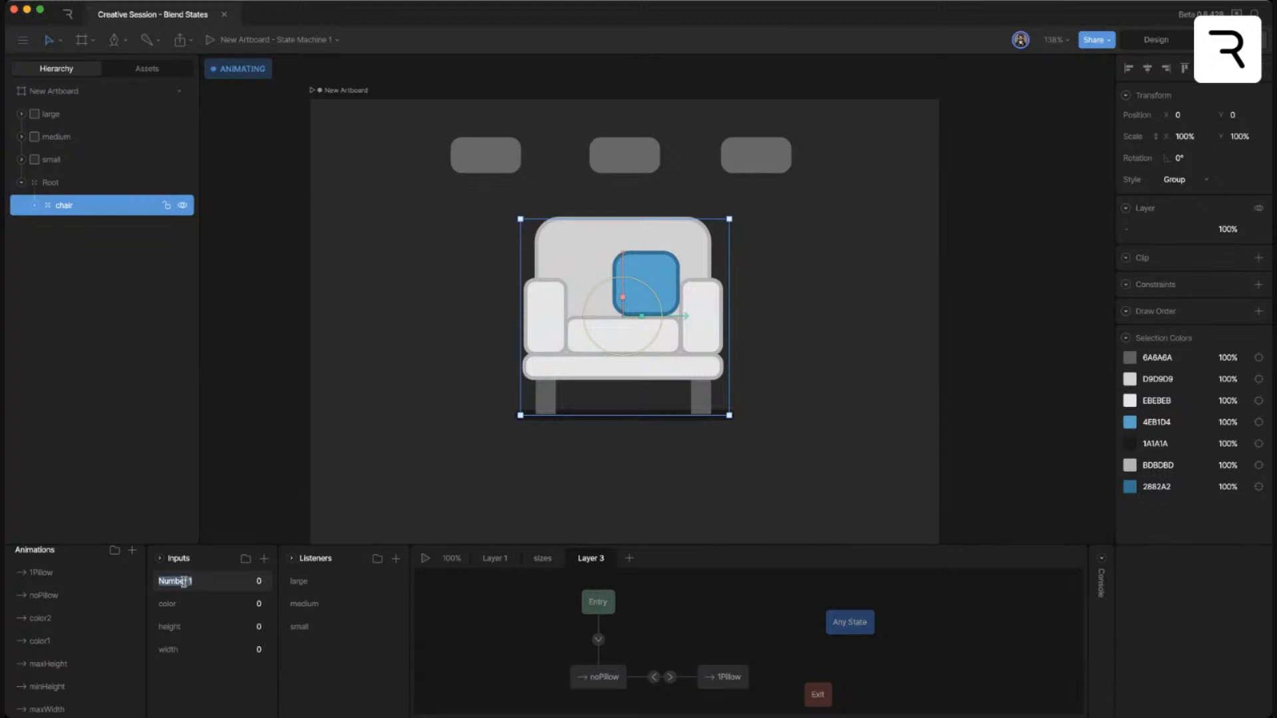
text(r)
key(Return)
- Select the chair group inside Root, leaving its contents collapsed
click(812, 262)
click(598, 252)
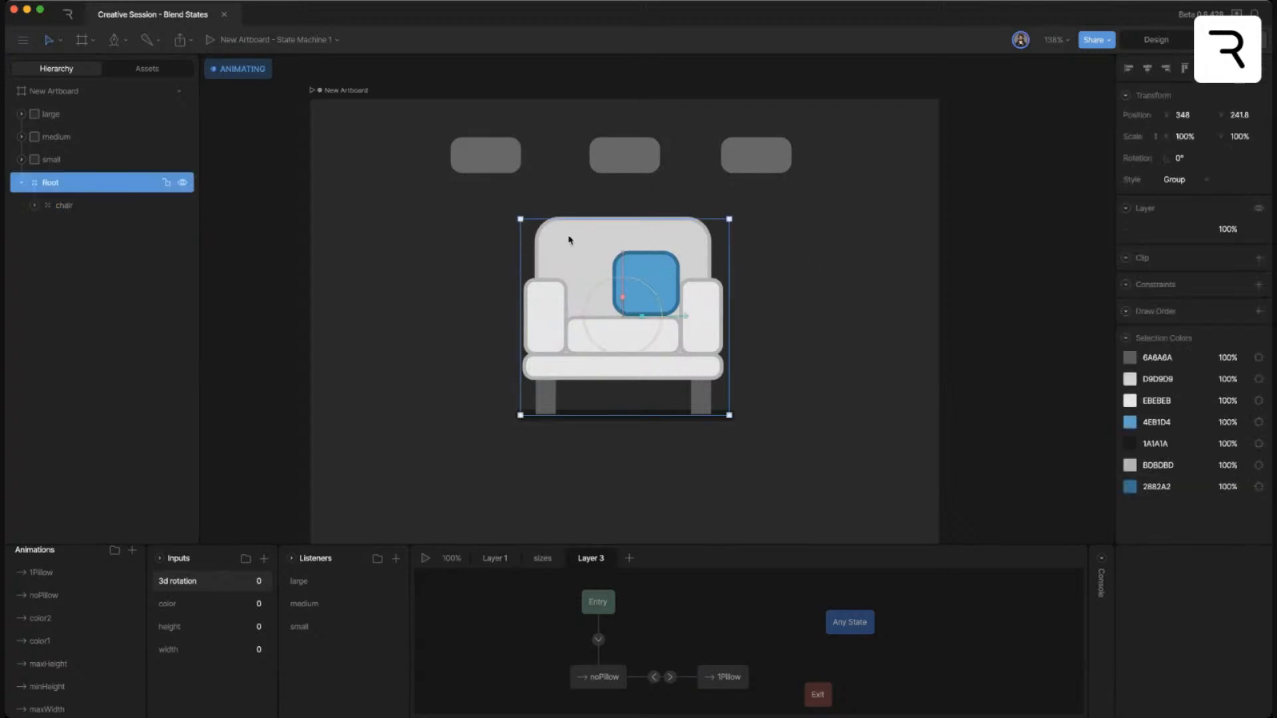
click(35, 206)
click(34, 206)
click(75, 206)
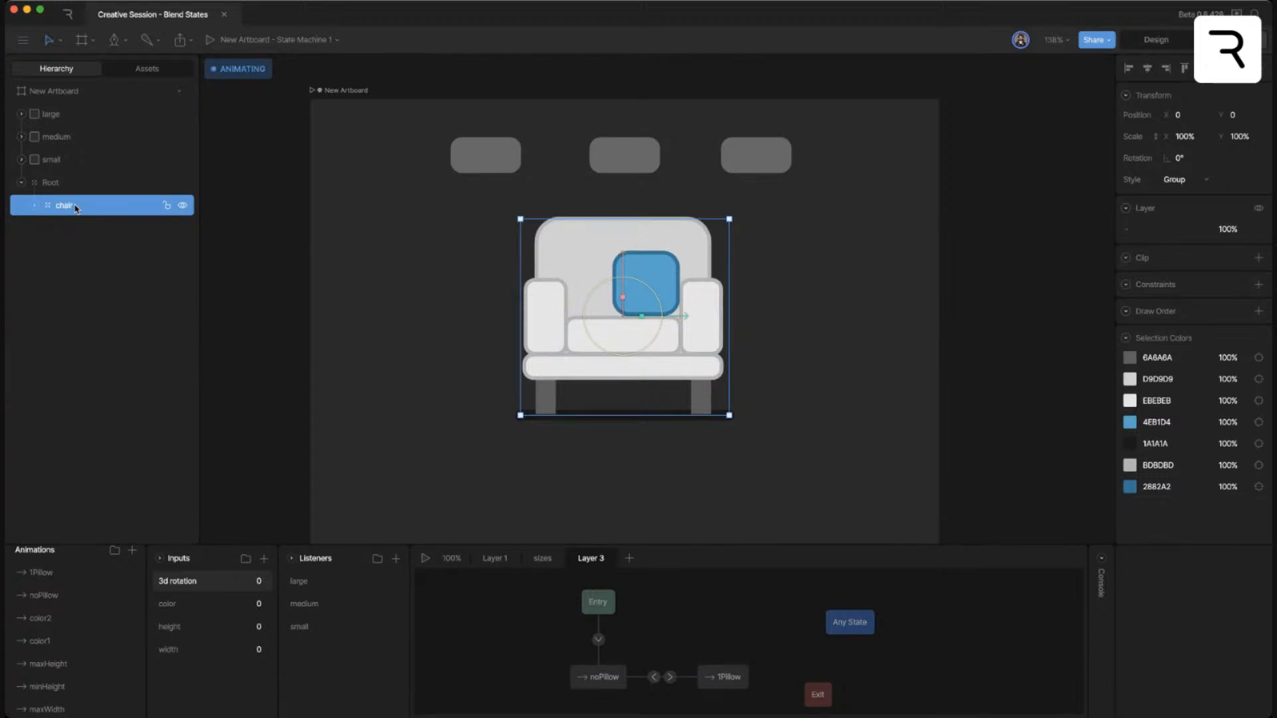
- Duplicate the chair group, name the copy "chairSides" and place it below the chair group inside Root
key(super+d)
double_click(63, 206)
text(bal)
text(chair)
text(Sides)
mouse_move(86, 205)
mouse_down()
mouse_move(85, 240)
mouse_move(71, 220)
mouse_up()
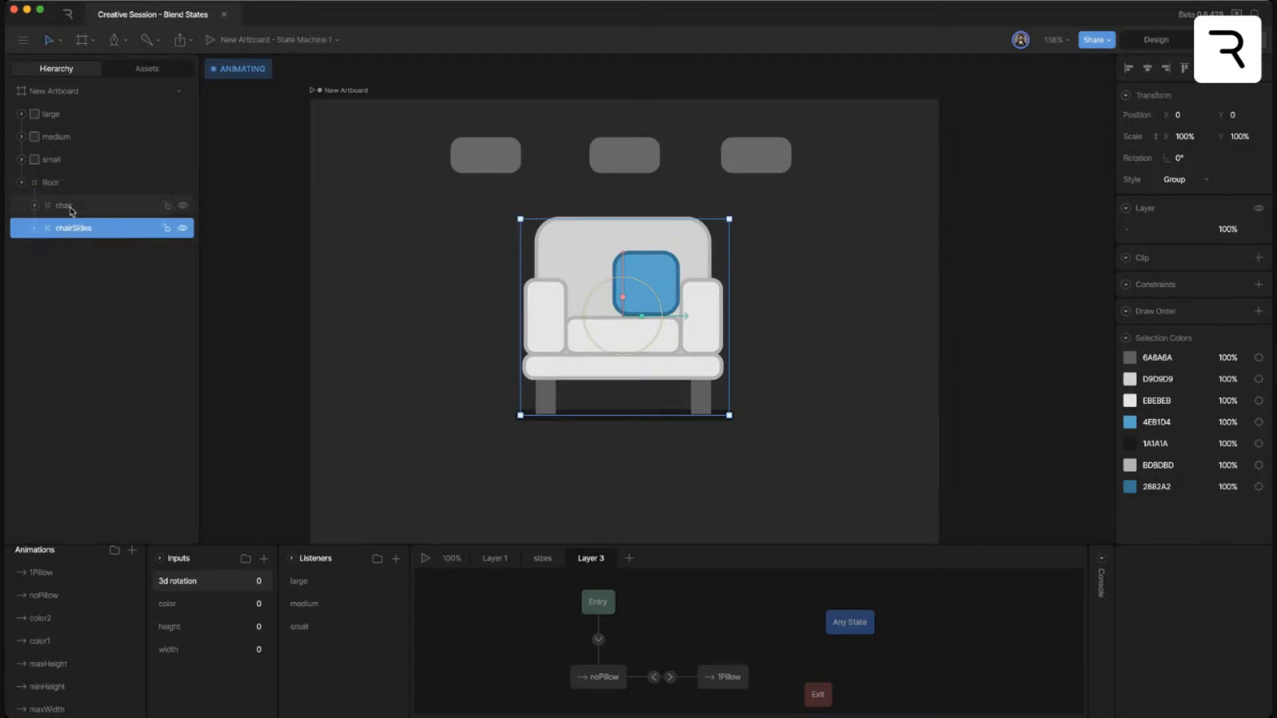
- In design mode, delete the ground-shadow Custom Shape and the pillow rectangle from the chairSides group
click(33, 228)
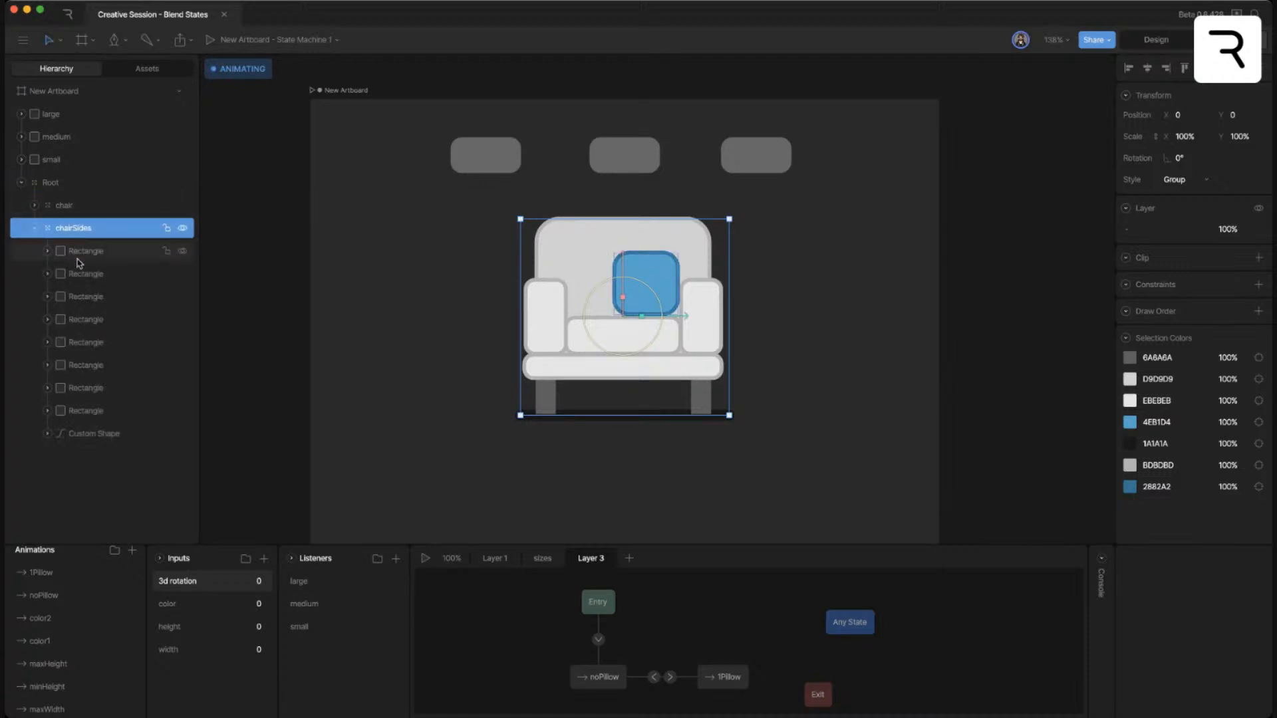
click(85, 438)
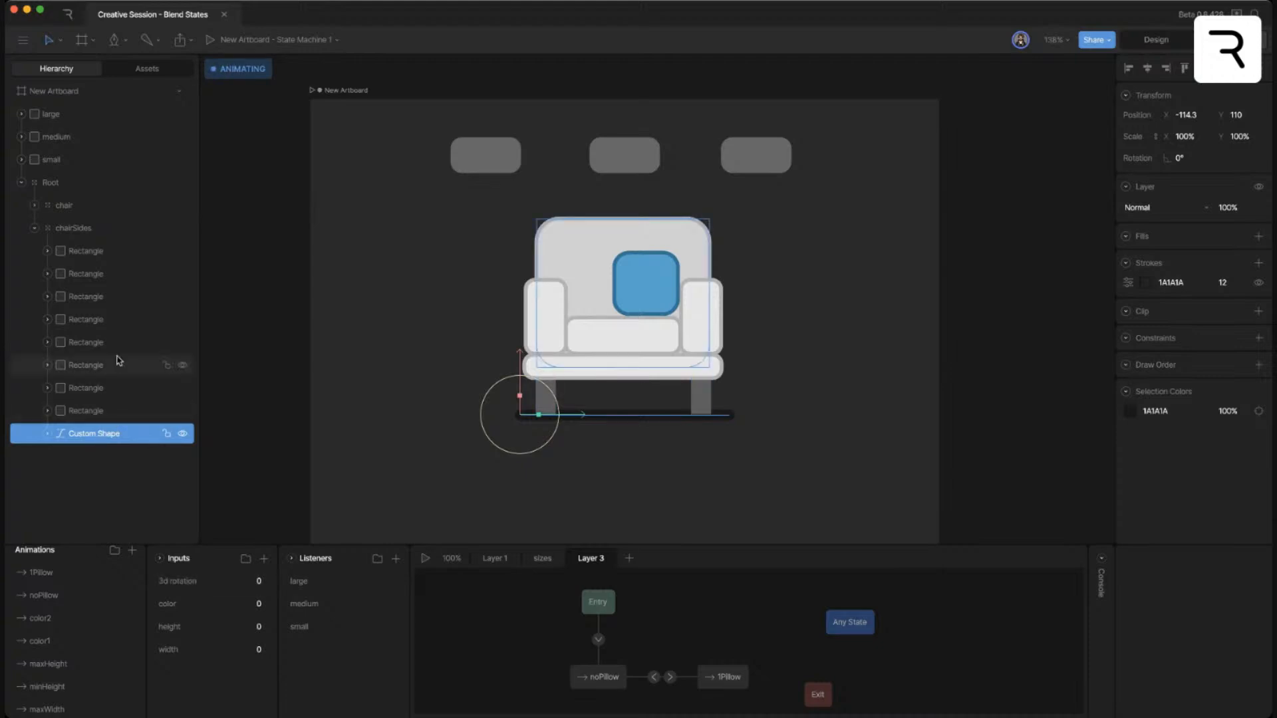
key(super+z)
key(Tab)
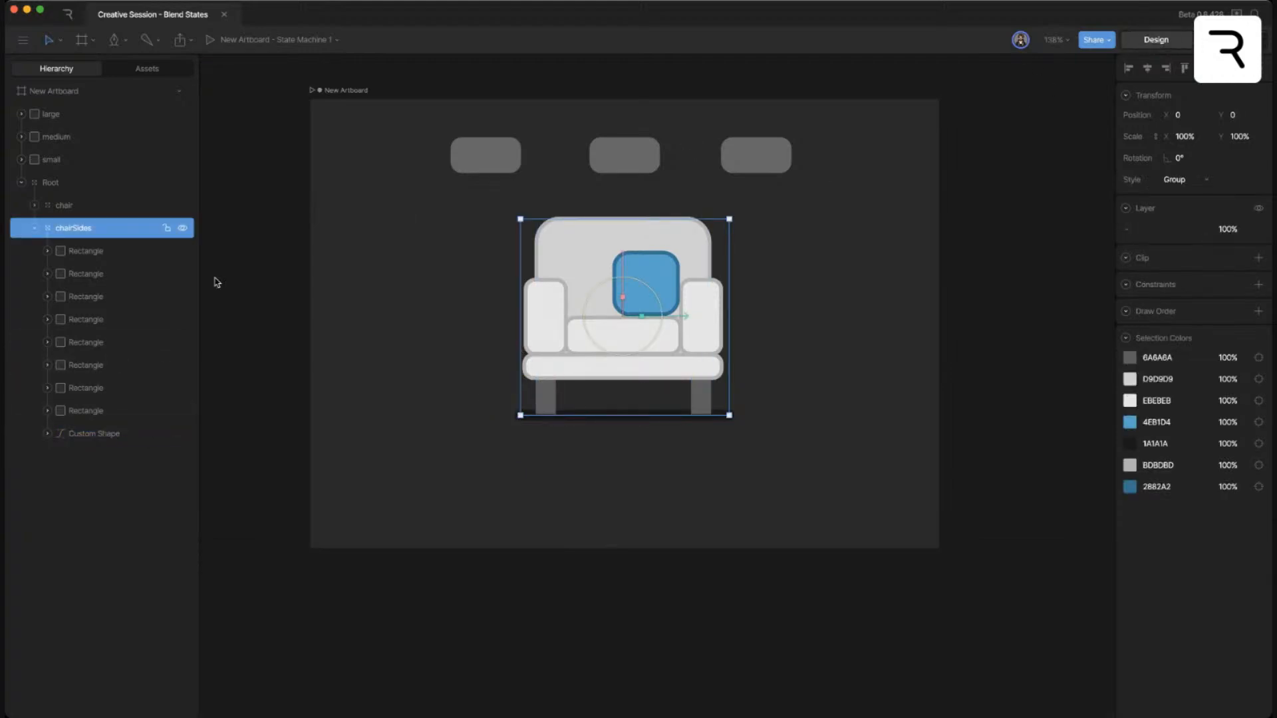
click(111, 439)
key(Delete)
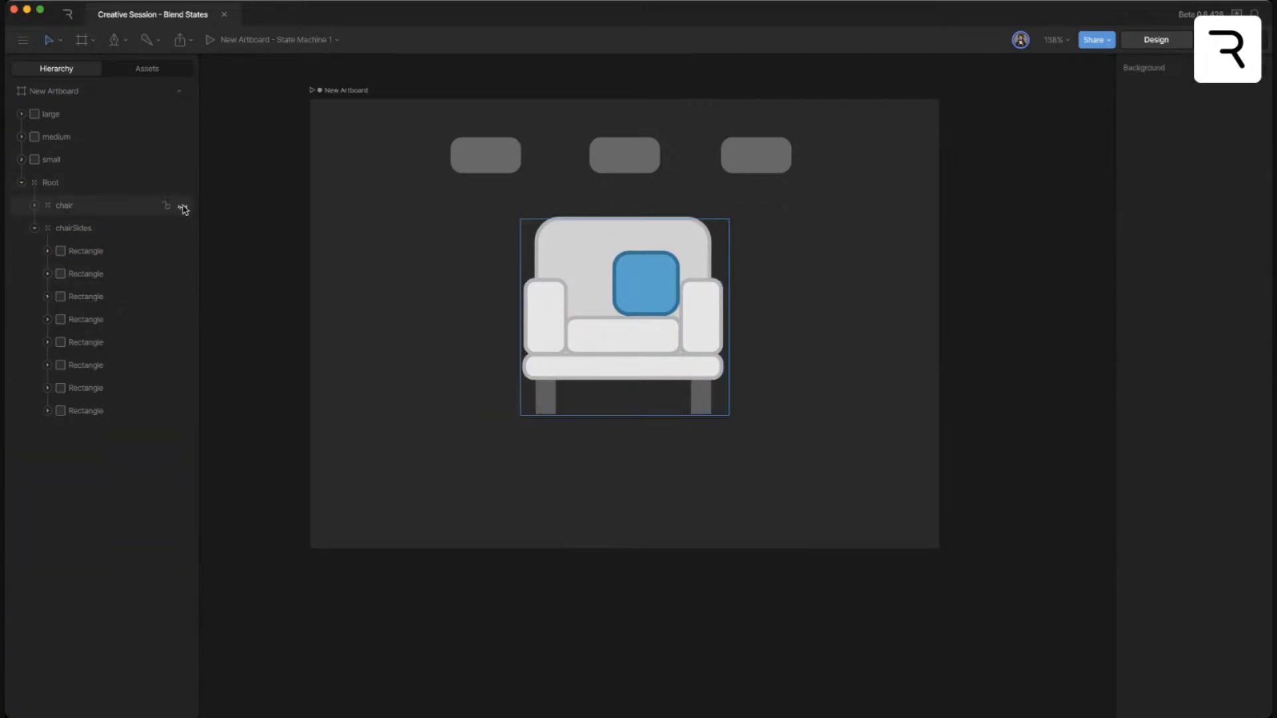
click(79, 249)
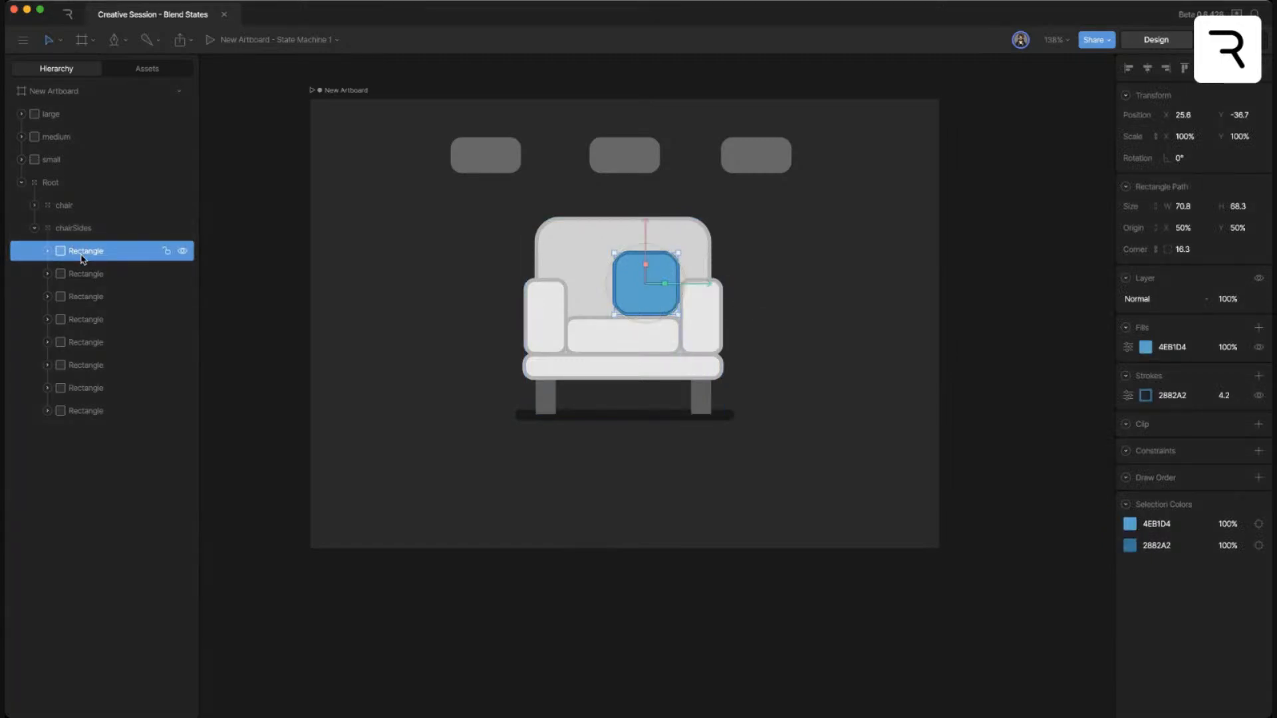
key(Delete)
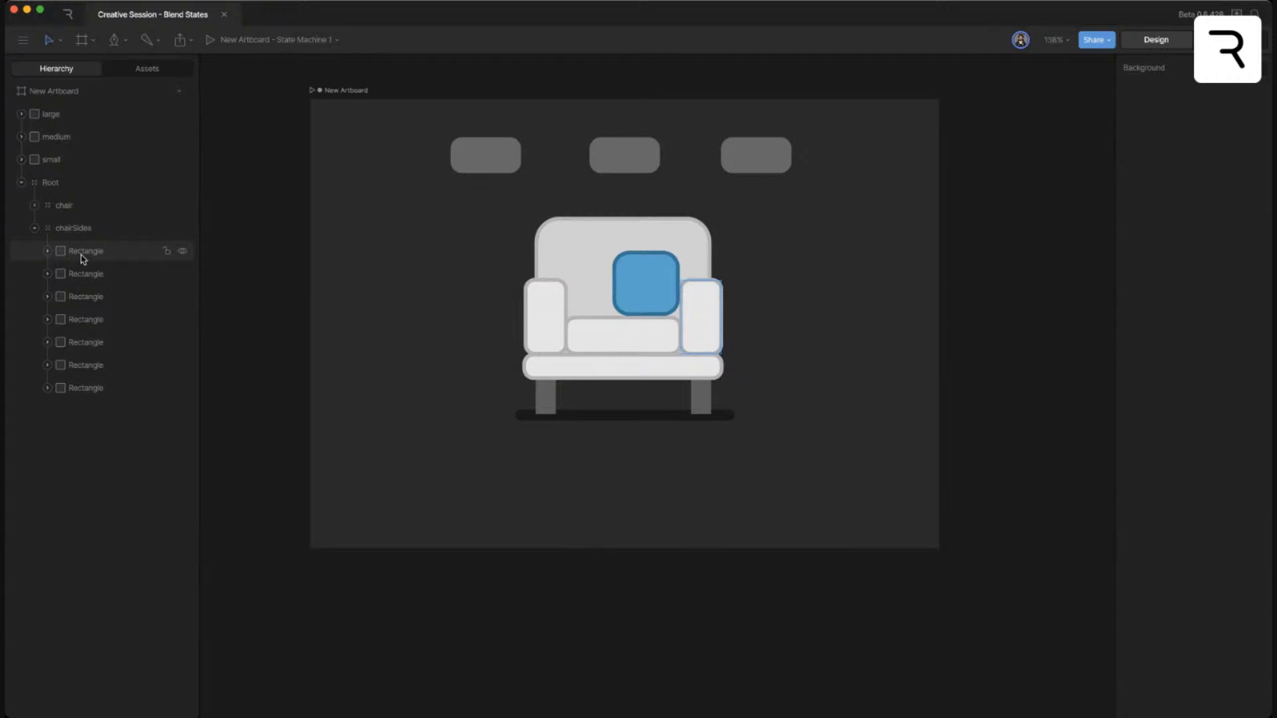
- Hide the chair group and recolor all fills and strokes of the chairSides group to black (000000)
click(183, 206)
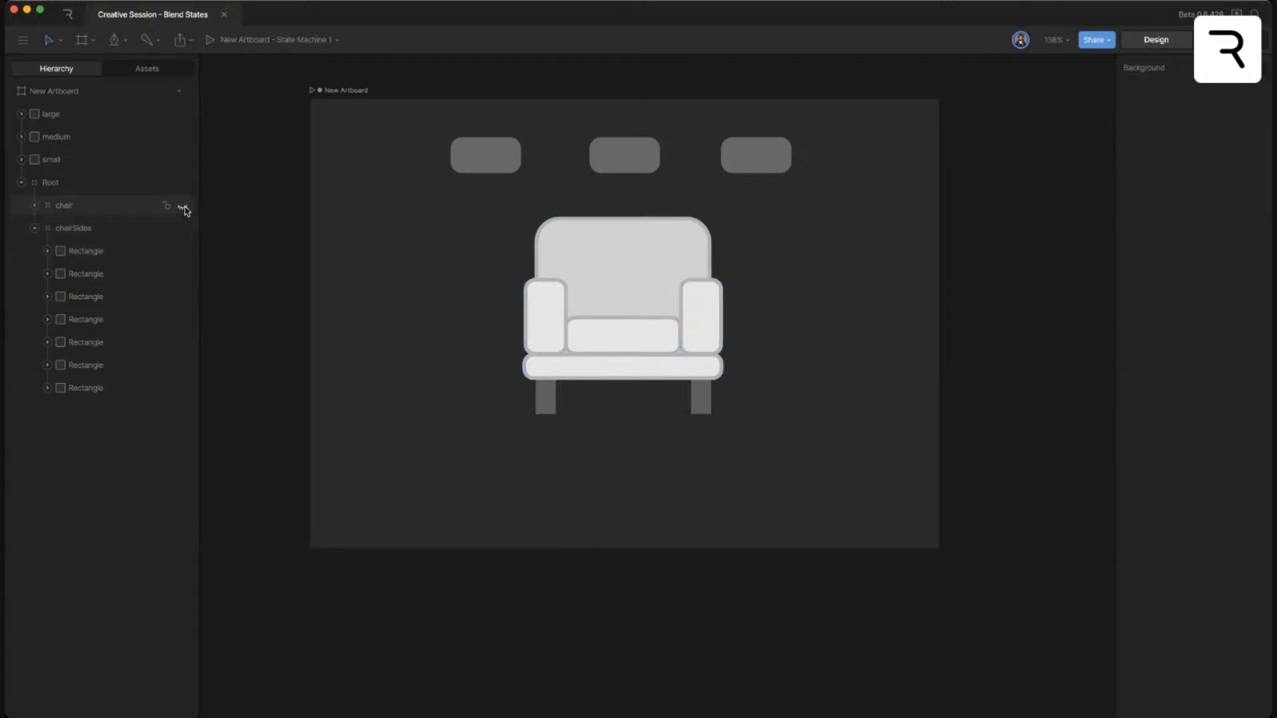
click(94, 229)
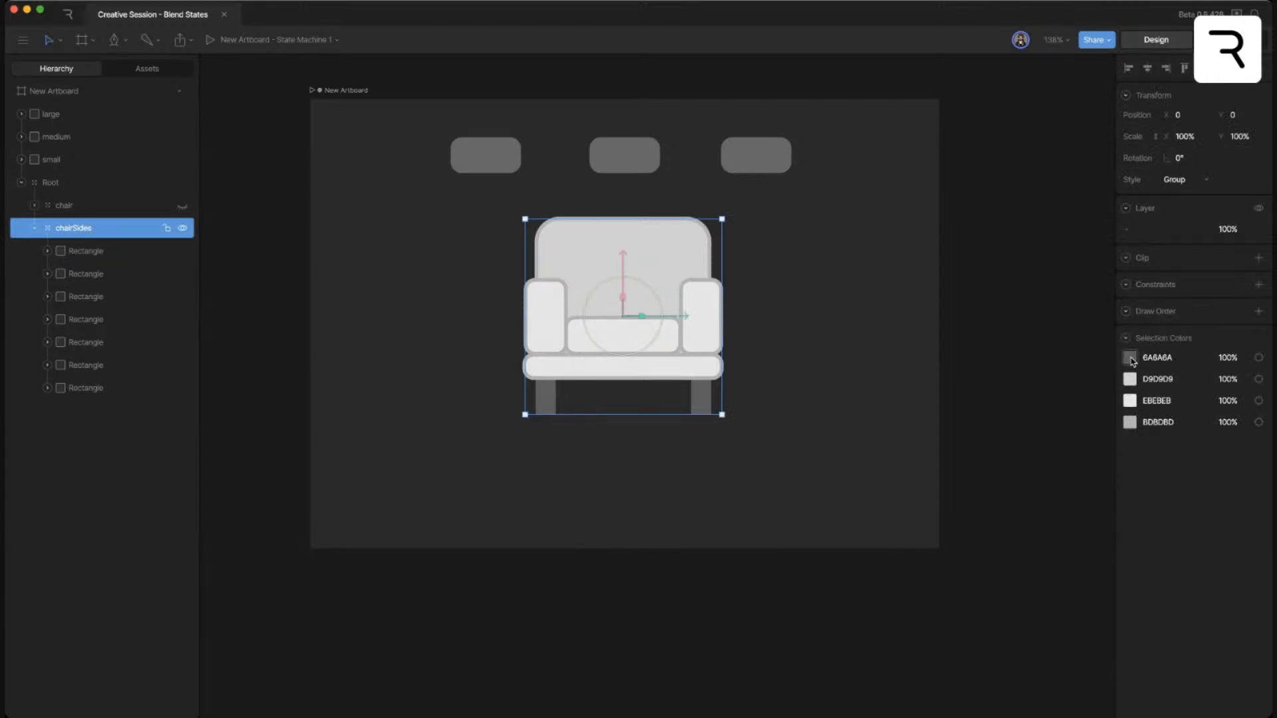
click(1131, 359)
drag(1023, 435, 955, 503)
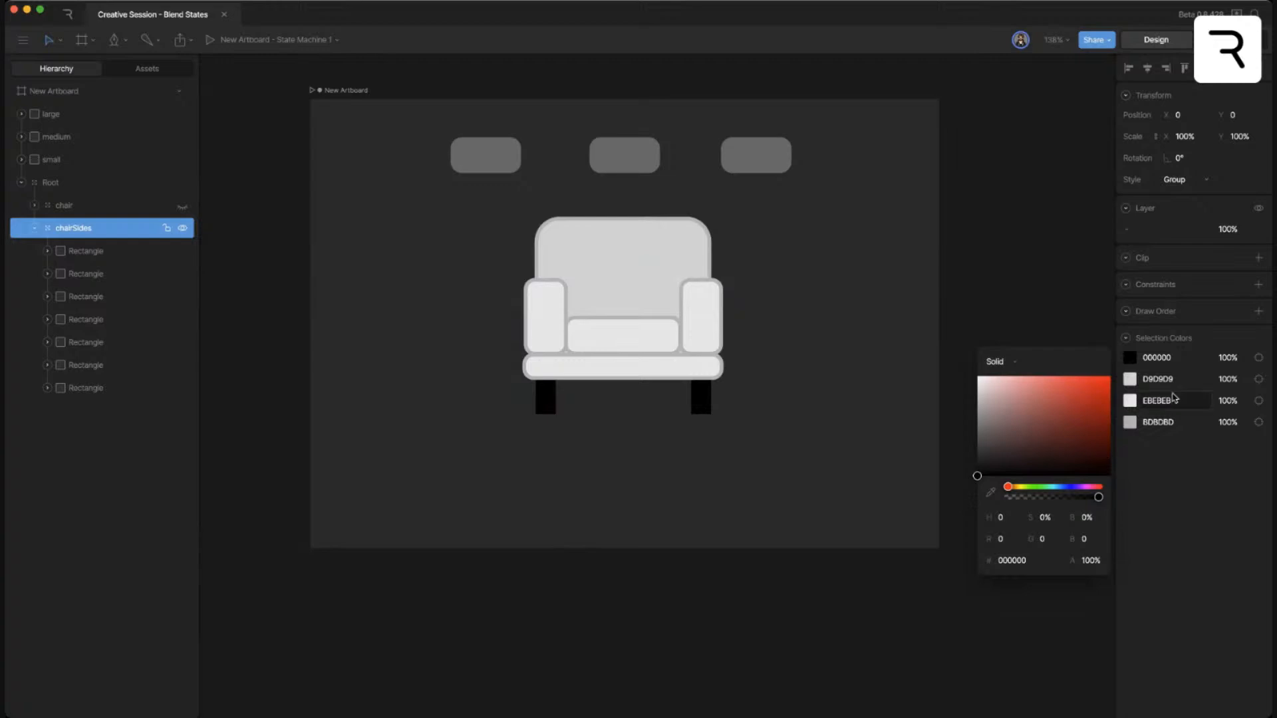
click(1130, 379)
drag(1030, 462, 940, 559)
click(1130, 401)
click(1129, 423)
click(1058, 308)
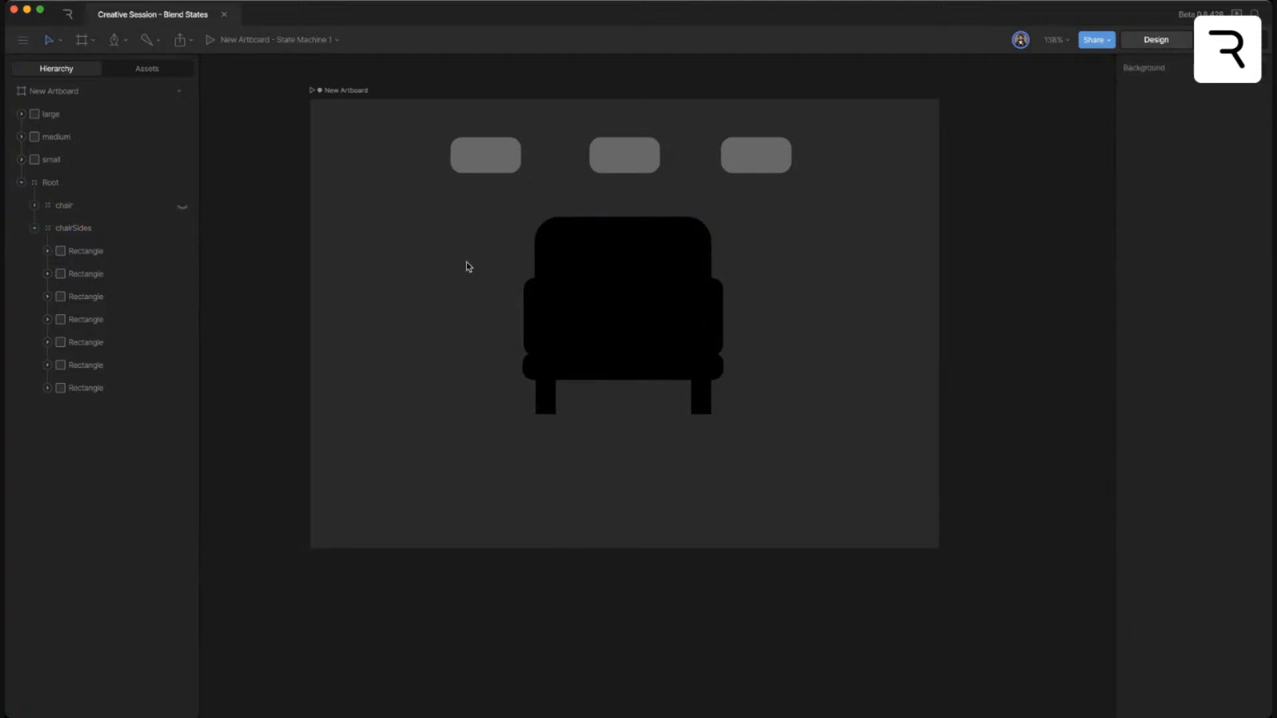
- Make the chair group visible again, toggling its visibility to compare it with the black copy behind
click(182, 206)
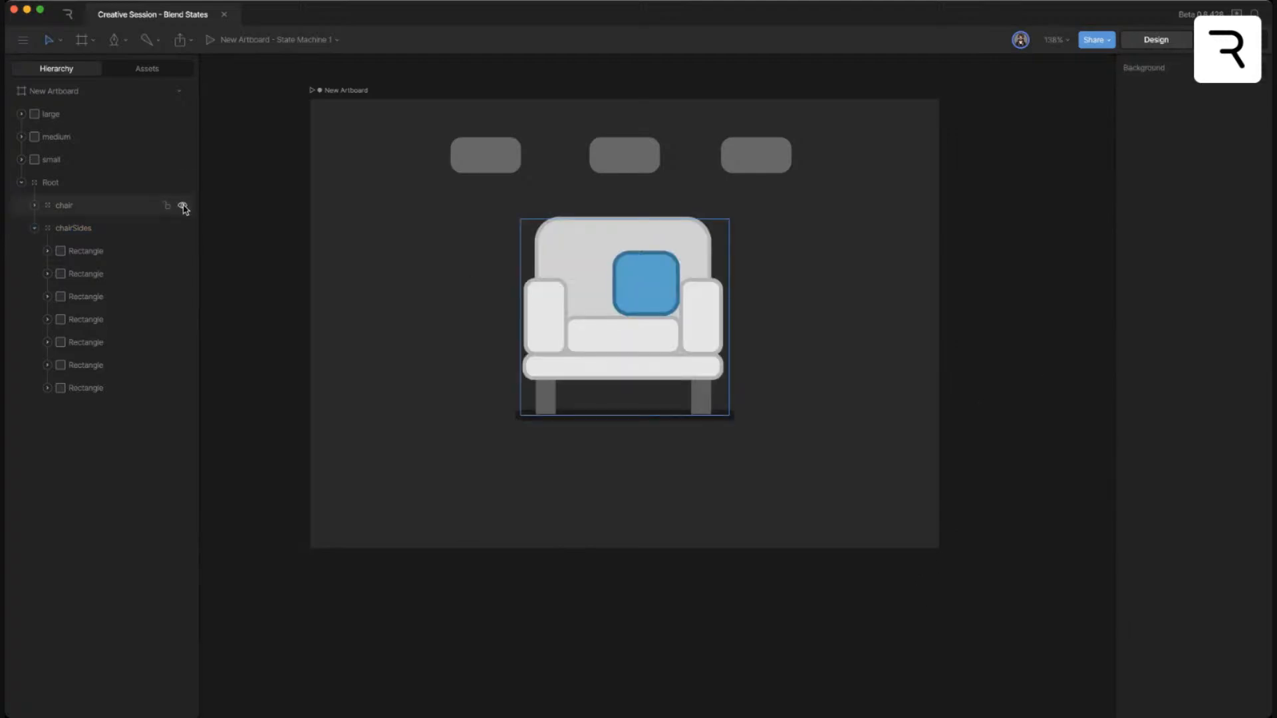
click(182, 207)
click(182, 207)
click(182, 207)
click(183, 206)
click(434, 225)
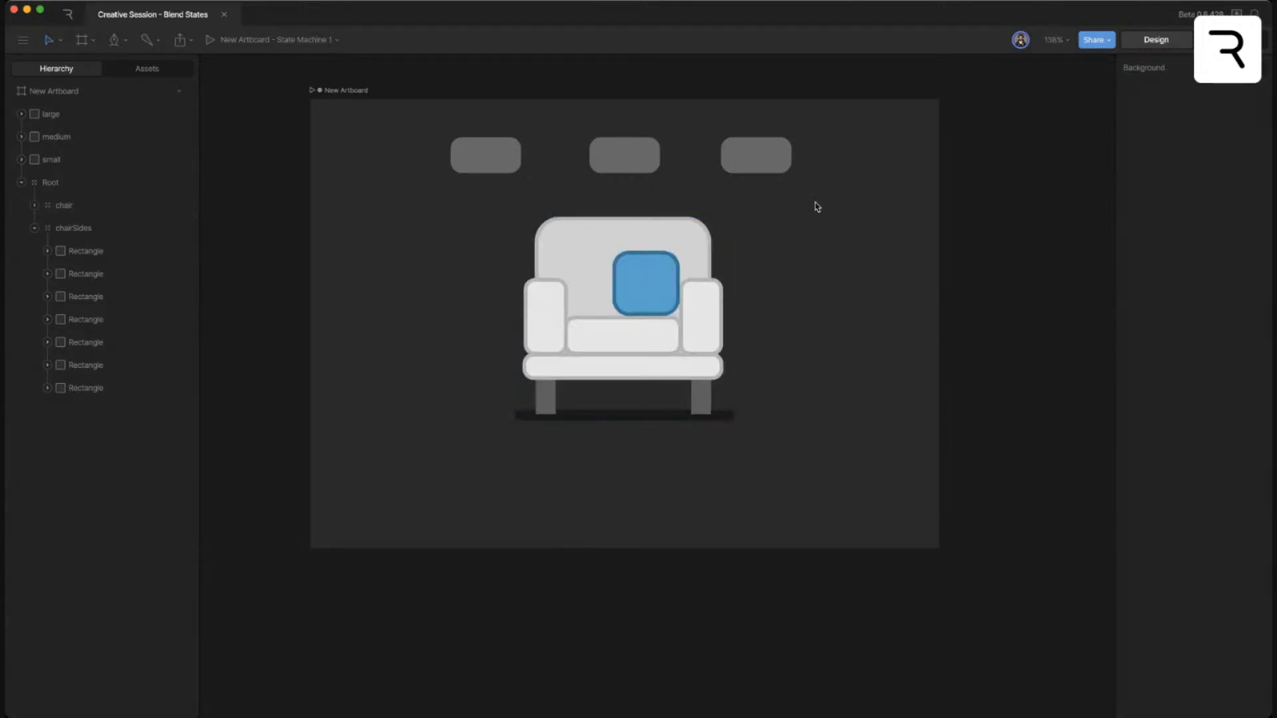
- Back in animate mode, add a timeline named "3dLeft" and key the chairSides group's X position at about -32.4
key(Tab)
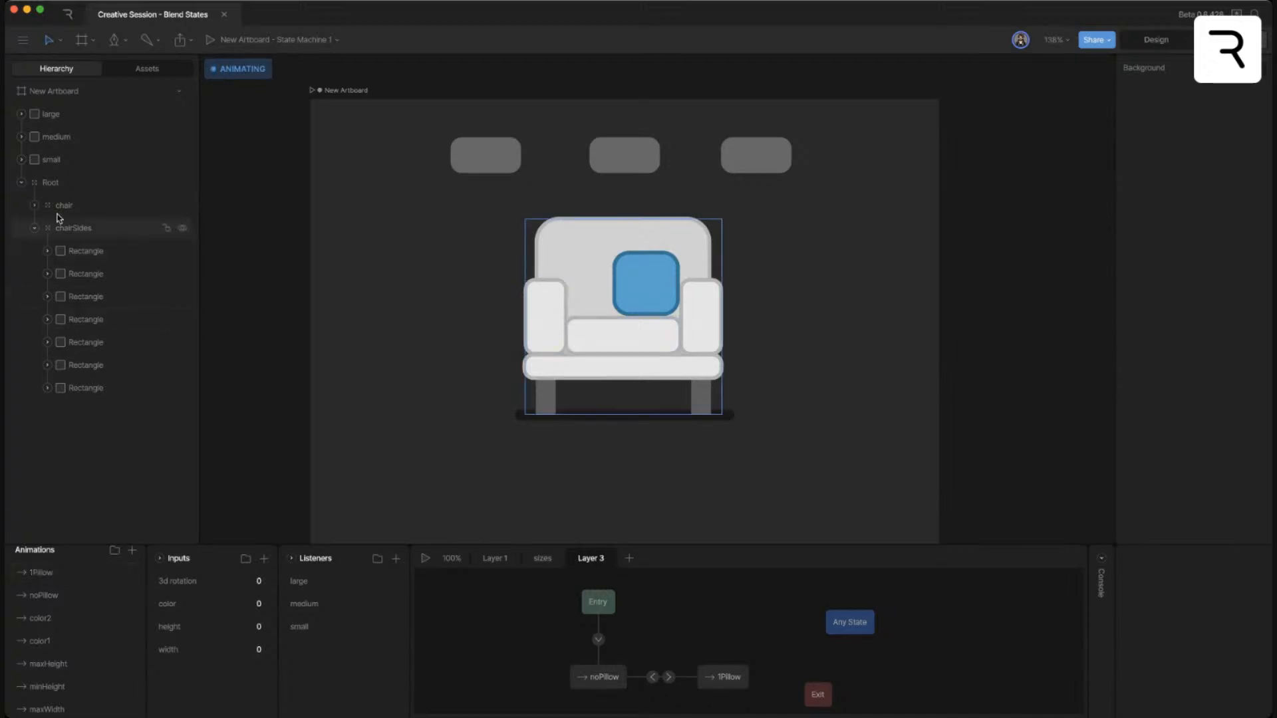
click(36, 228)
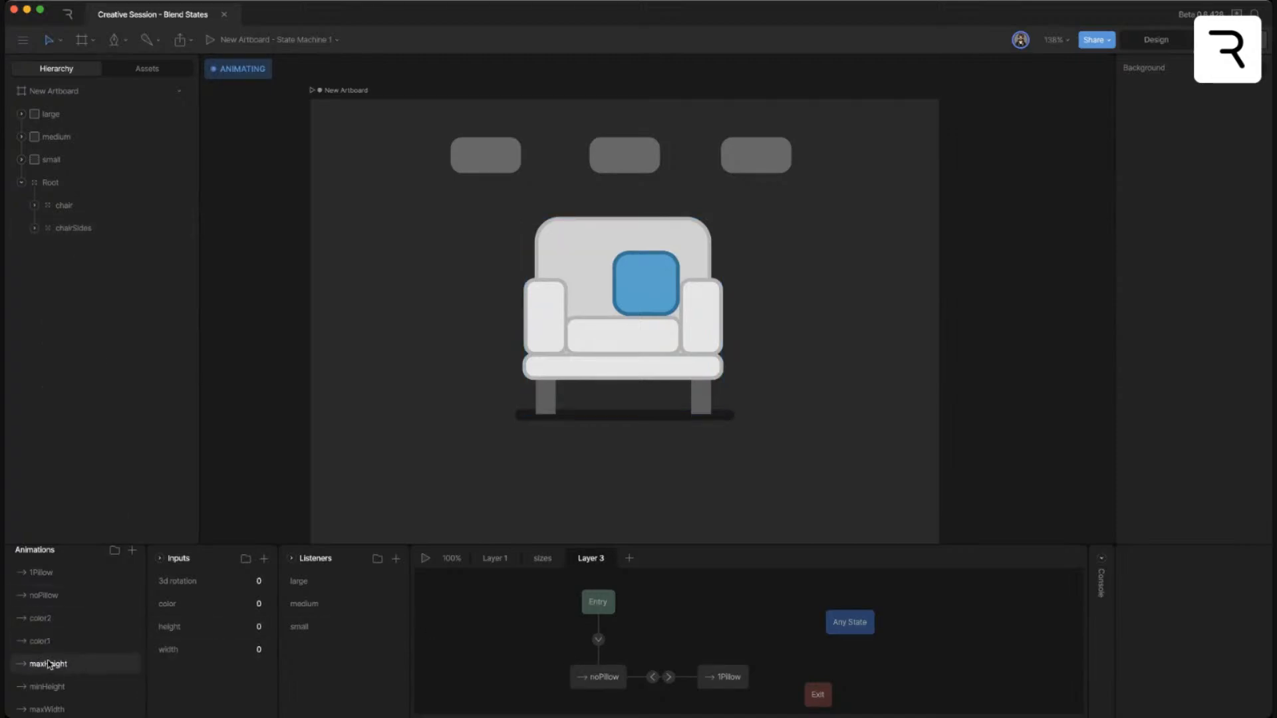
click(91, 228)
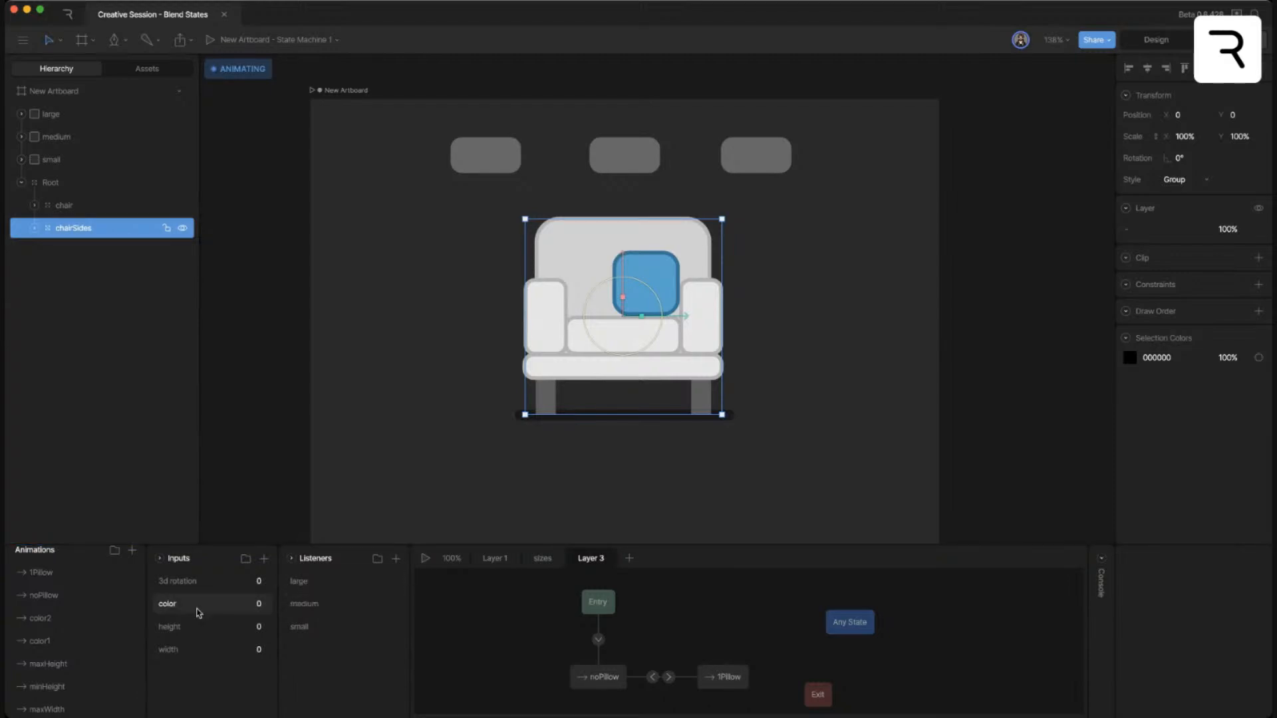
click(133, 557)
click(148, 585)
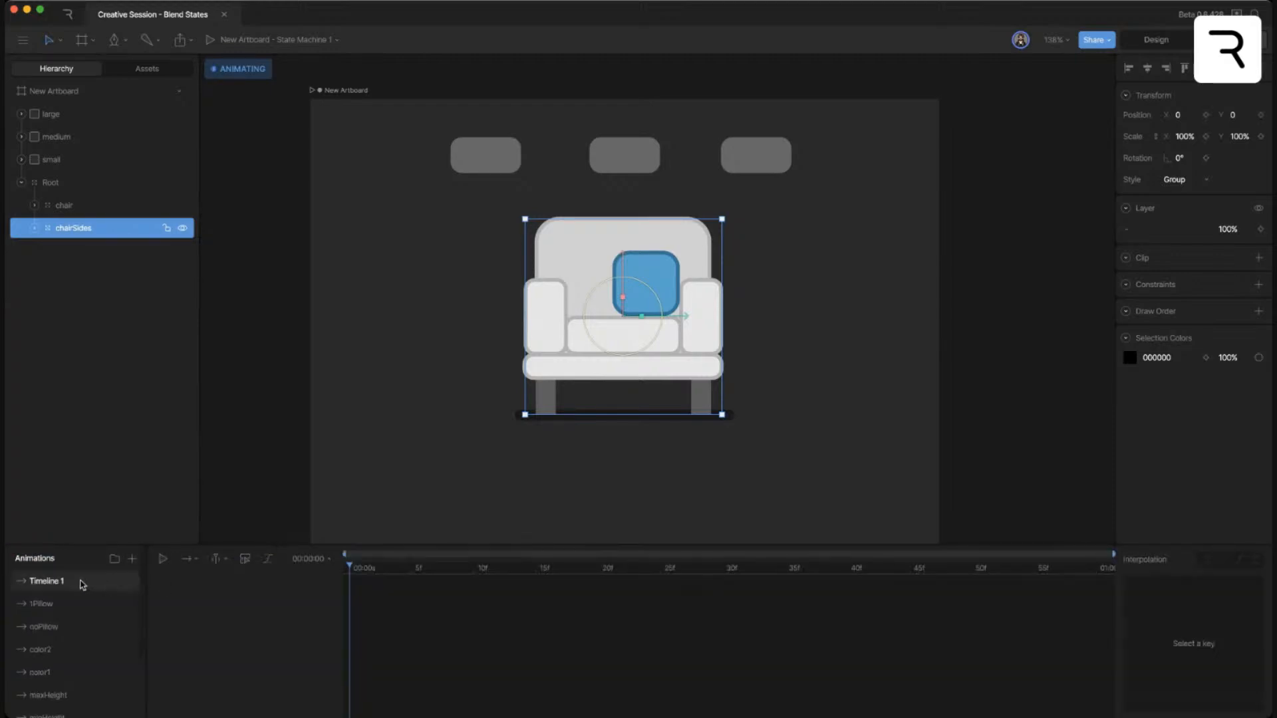
text(left)
key(BackSpace)
key(BackSpace)
key(BackSpace)
key(BackSpace)
text(3dLeft)
key(Return)
drag(1180, 115, 1180, 140)
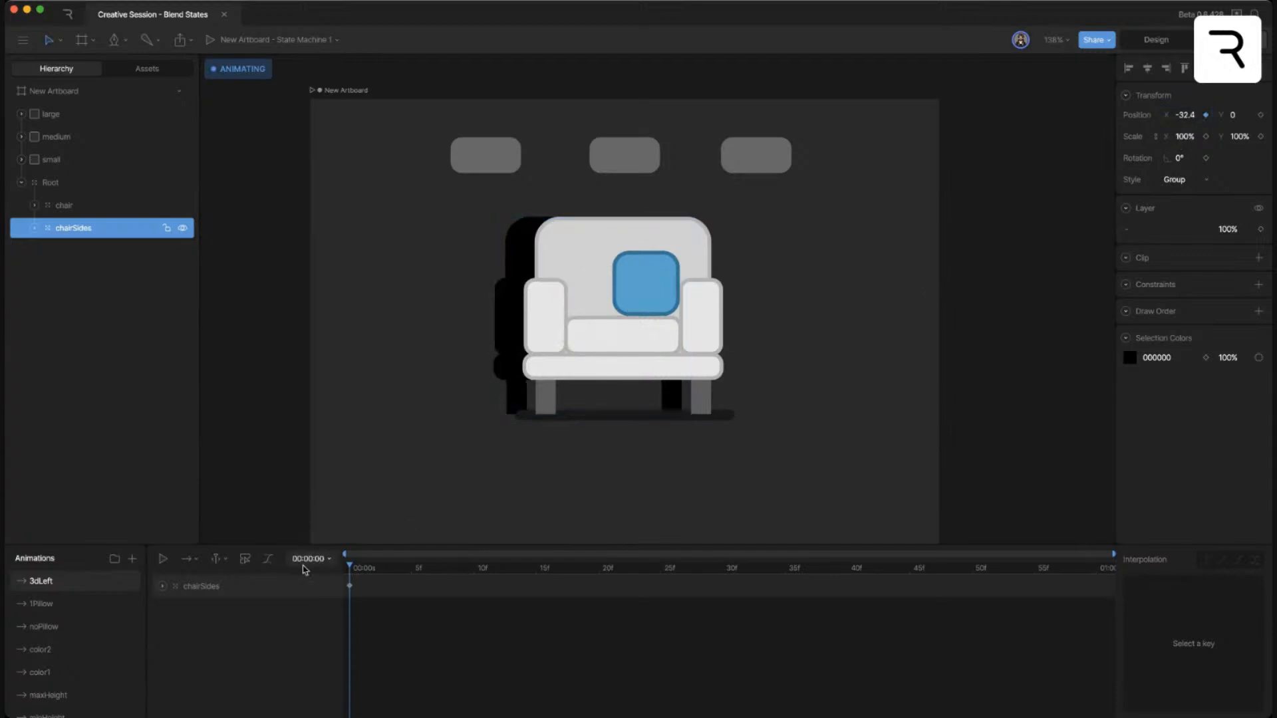
- Duplicate the 3dLeft timeline as "3dRight" and key the chairSides group's X position at about 34.3
right_click(90, 582)
click(124, 620)
double_click(83, 583)
text(3dRight)
key(Return)
drag(1189, 117, 1187, 72)
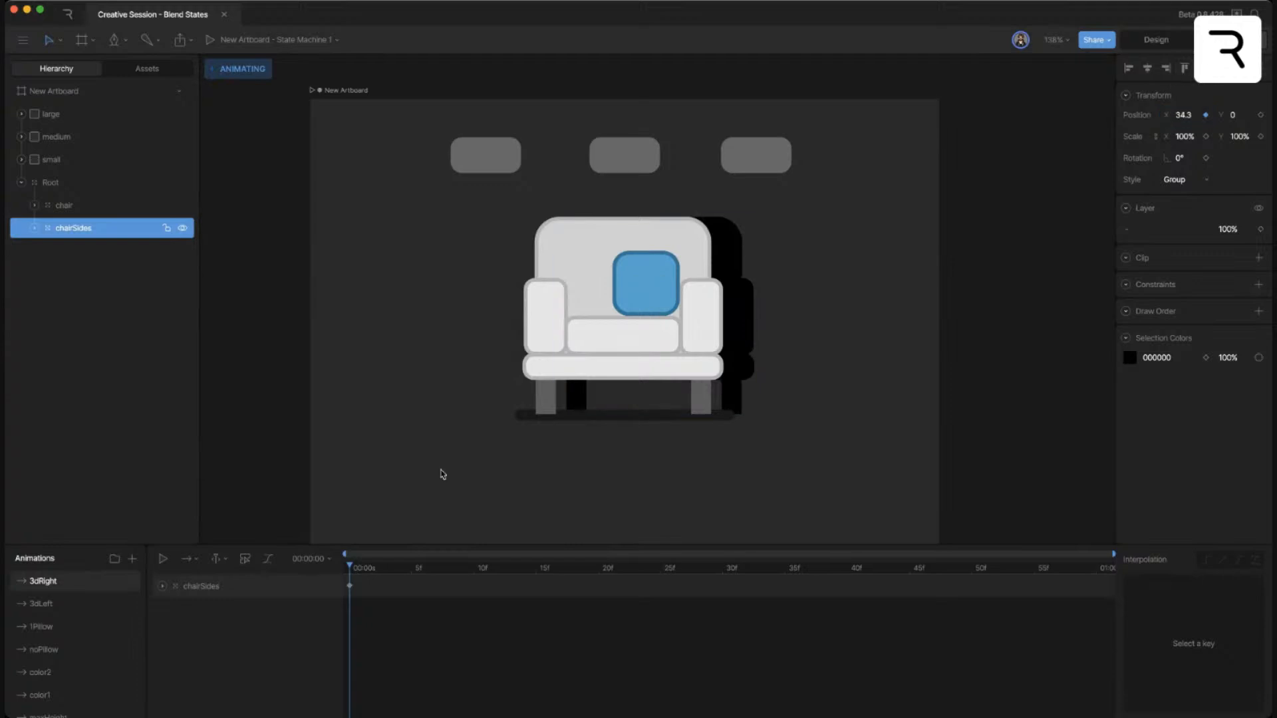
- Reopen the 3dLeft timeline and scrub its first frames to check the chairSides offset
click(41, 603)
click(398, 571)
drag(398, 570, 346, 571)
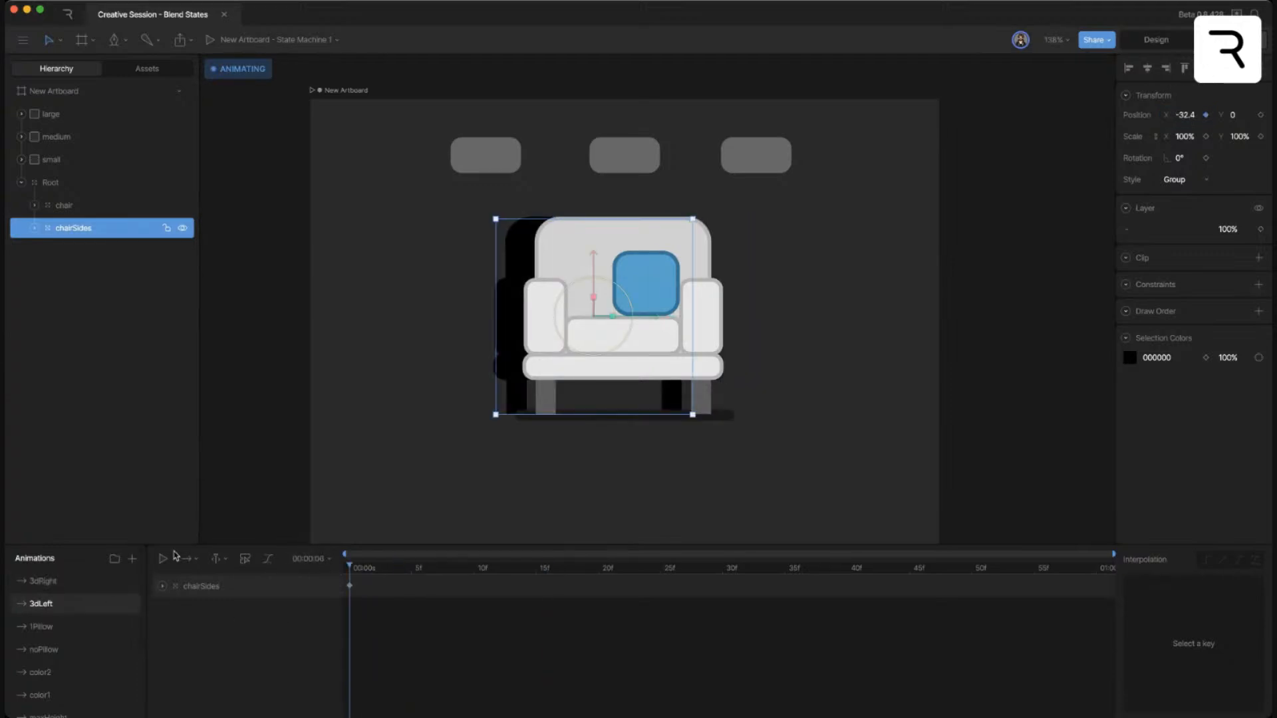
- Open the minWidth timeline and enlarge the timeline area to review which chair shapes are keyed
scroll(71, 650, down, 4)
click(80, 680)
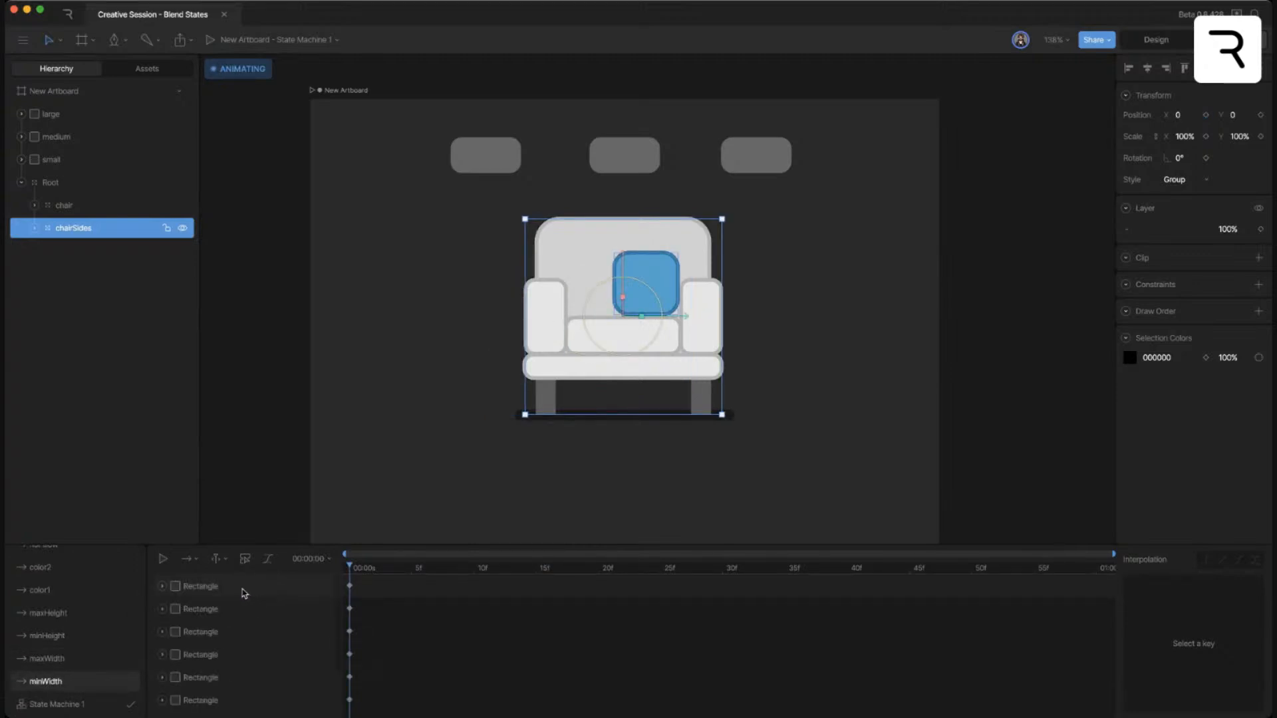
scroll(402, 612, down, 5)
scroll(402, 613, up, 5)
drag(427, 544, 416, 381)
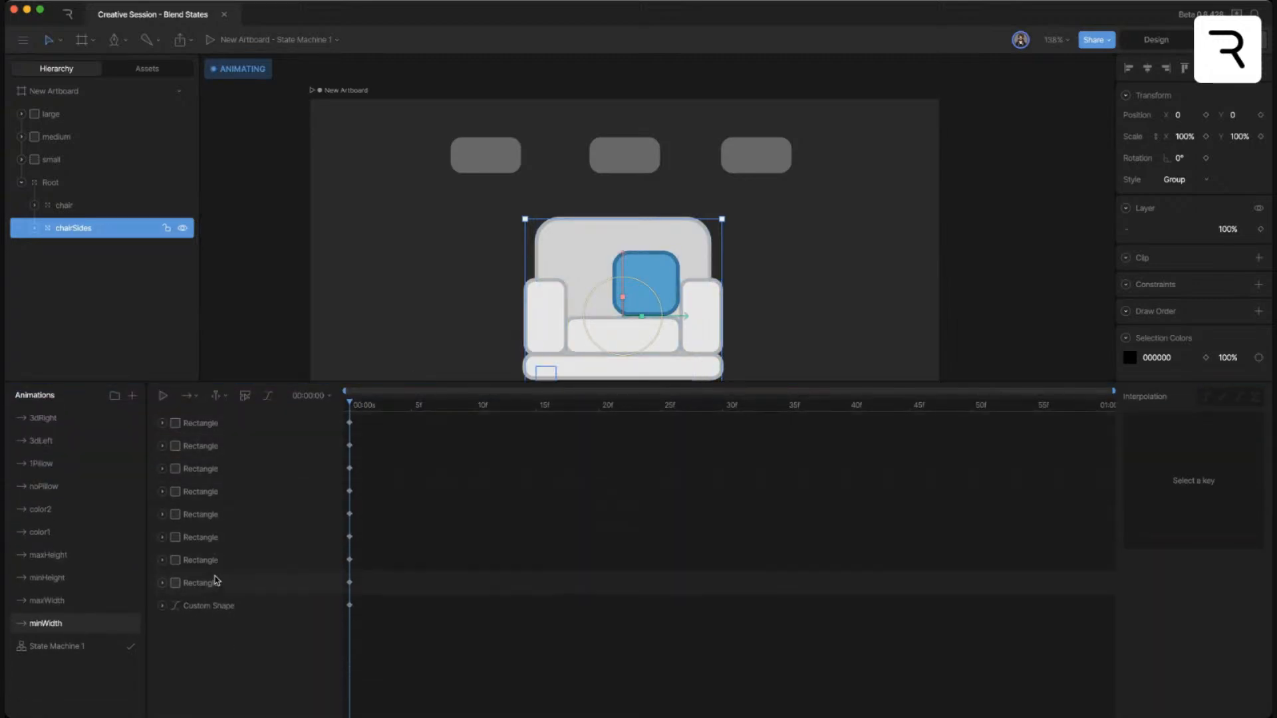
drag(417, 381, 419, 492)
- Inspect the chairSides rectangles and check which property is keyed on the two legs of the original chair
click(33, 228)
click(92, 256)
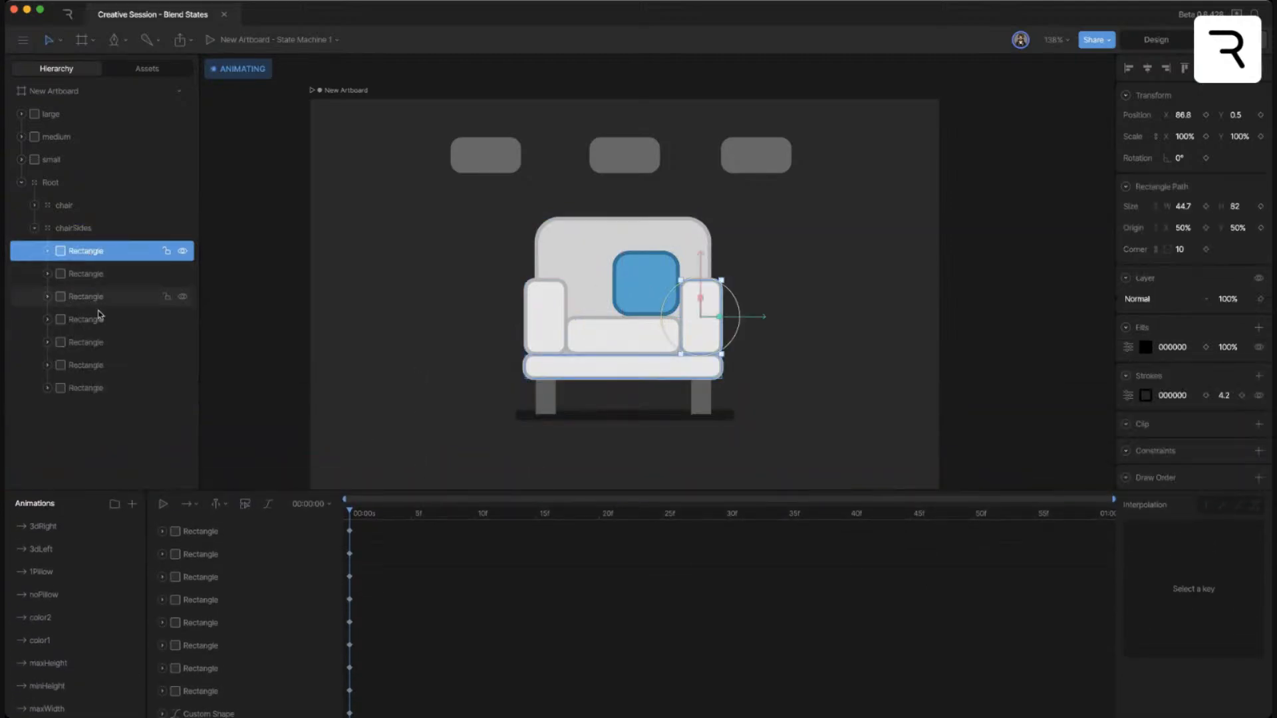
shift+click(103, 387)
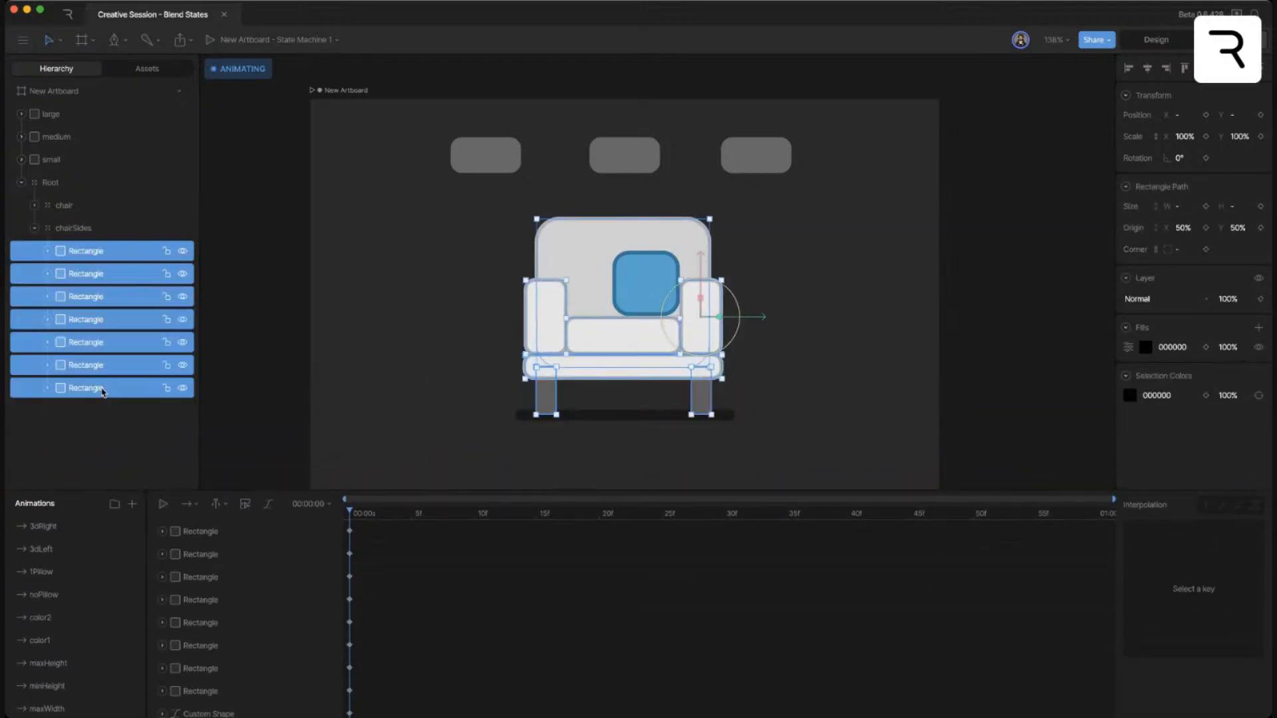
click(109, 258)
click(548, 401)
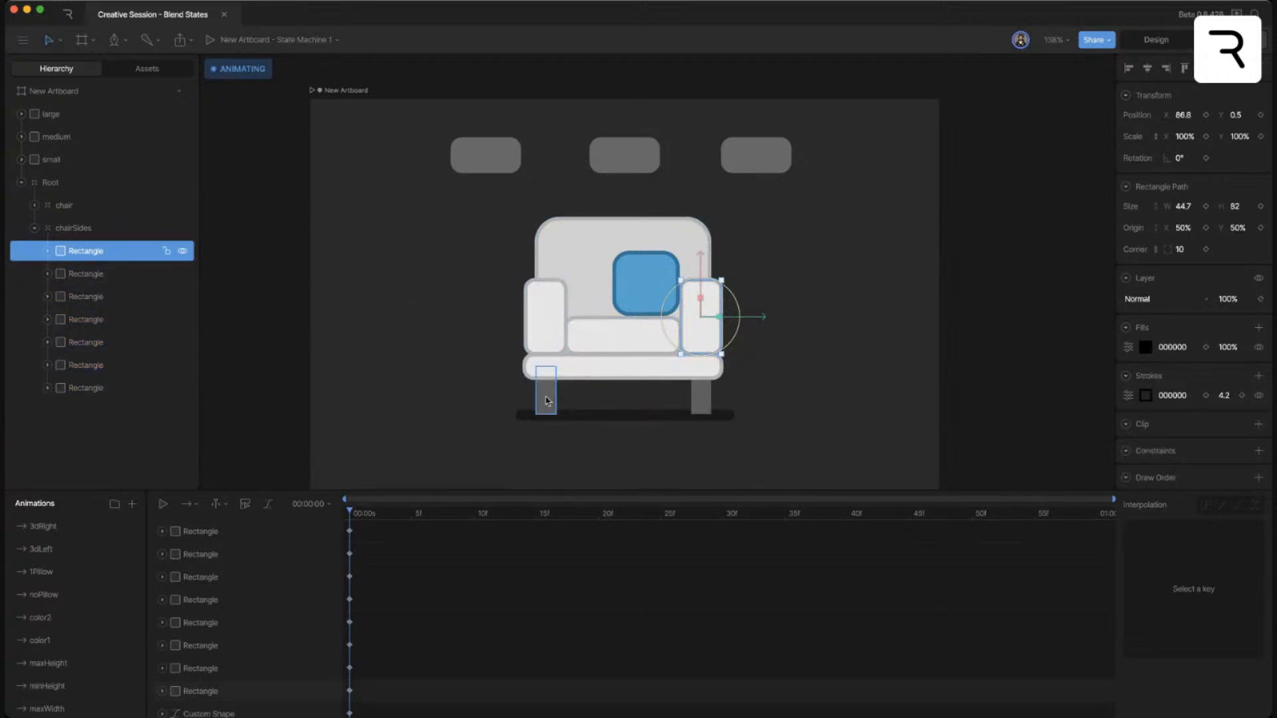
shift+click(703, 403)
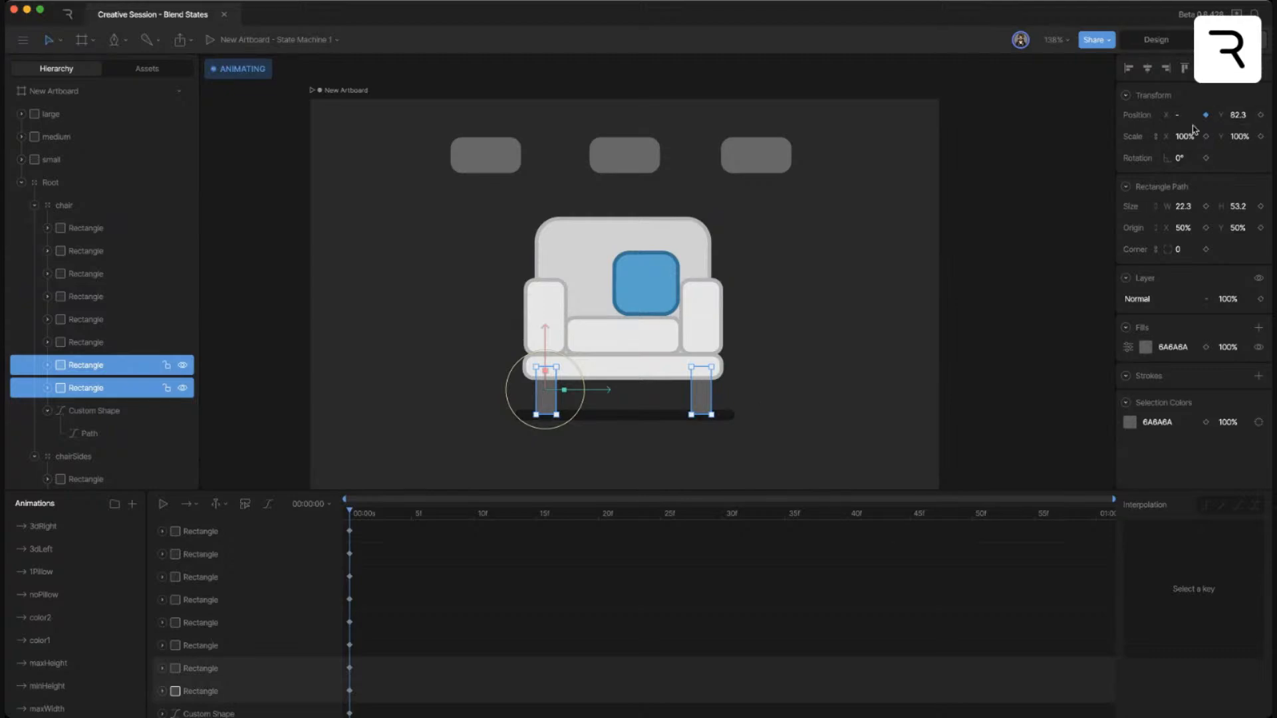
click(35, 205)
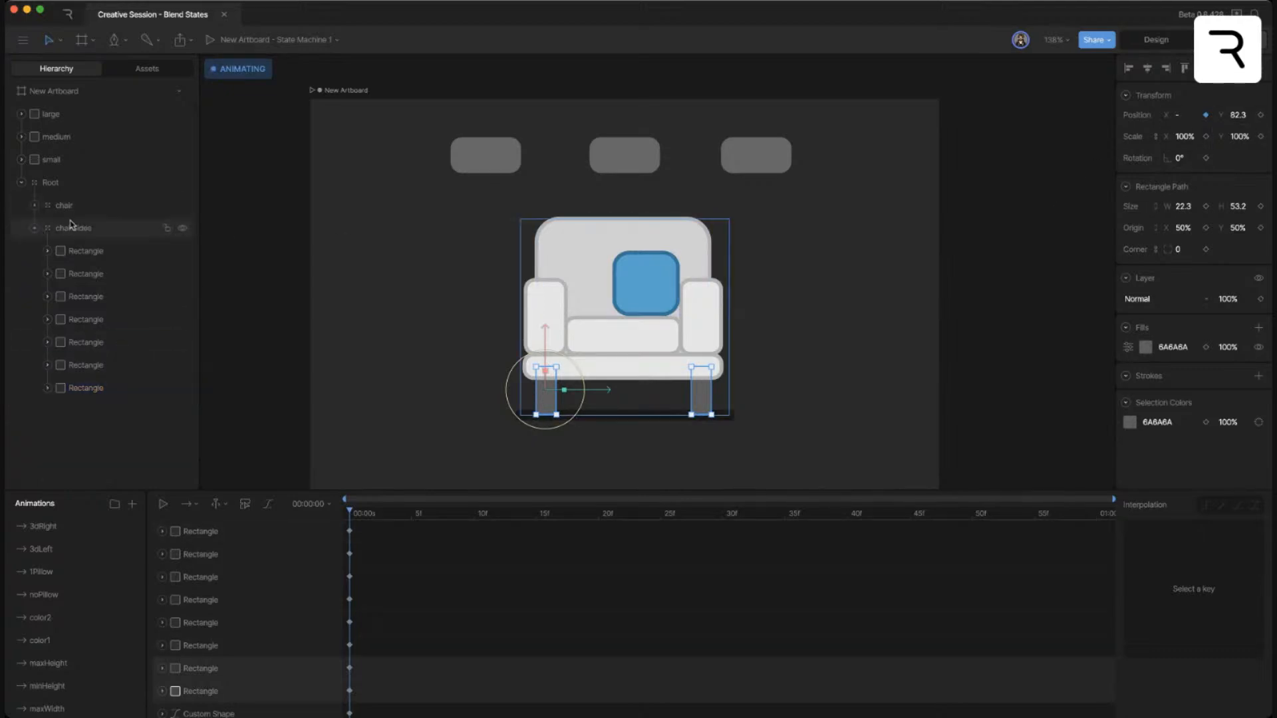
- Key the X position of the two leg rectangles in chairSides in the minWidth timeline
click(112, 252)
shift+click(111, 390)
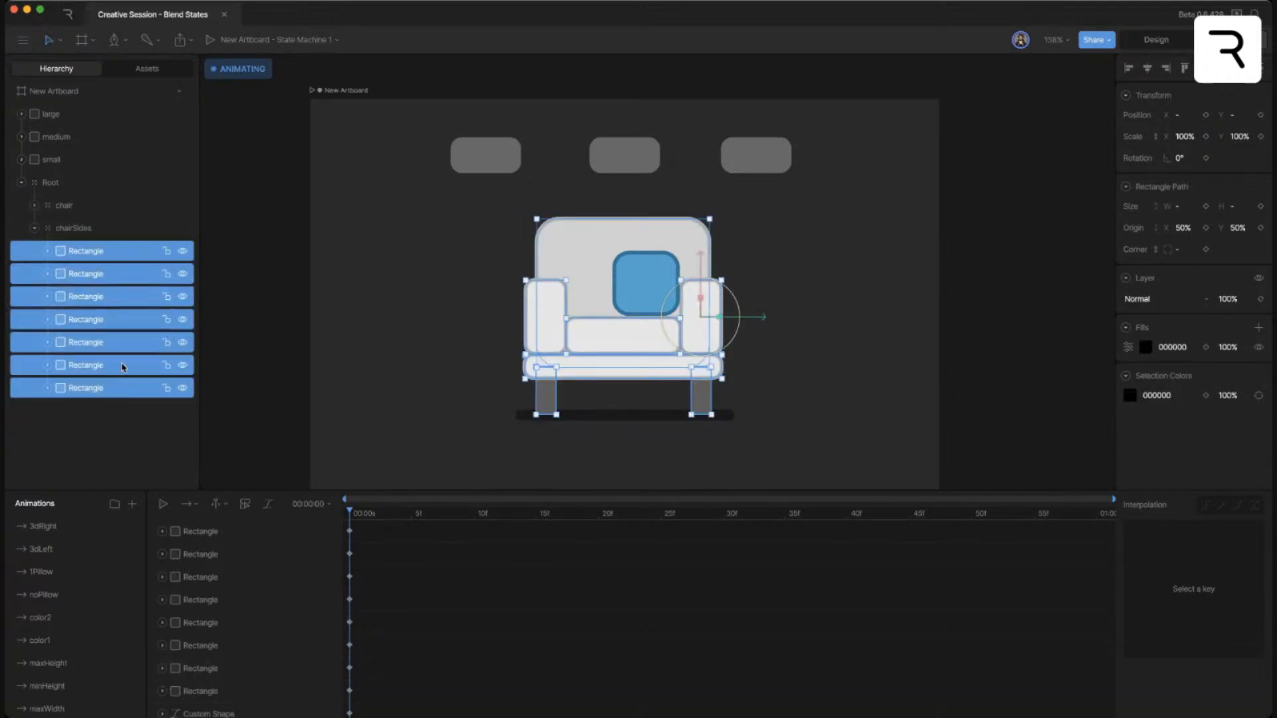
click(120, 365)
shift+click(114, 390)
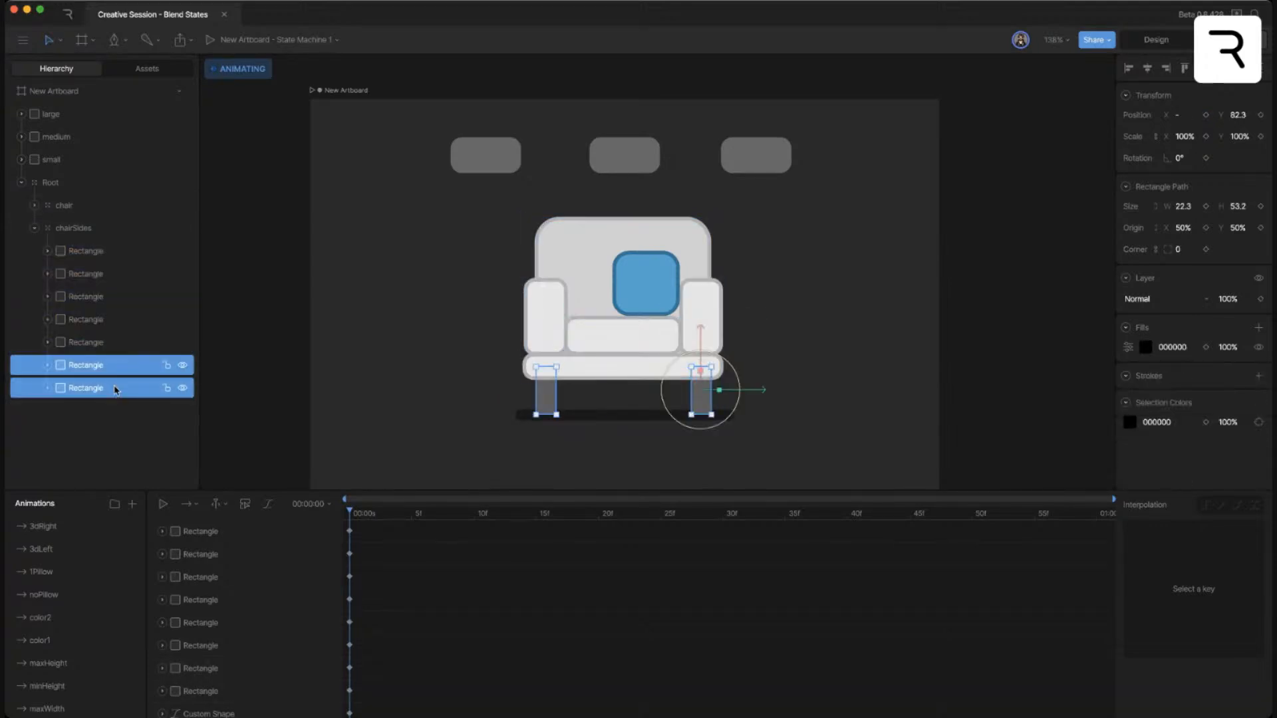
click(1205, 114)
click(1072, 14)
- In the maxWidth timeline, copy the chair's left leg X position key of -181.2 onto the matching leg rectangle in chairSides
scroll(80, 625, down, 2)
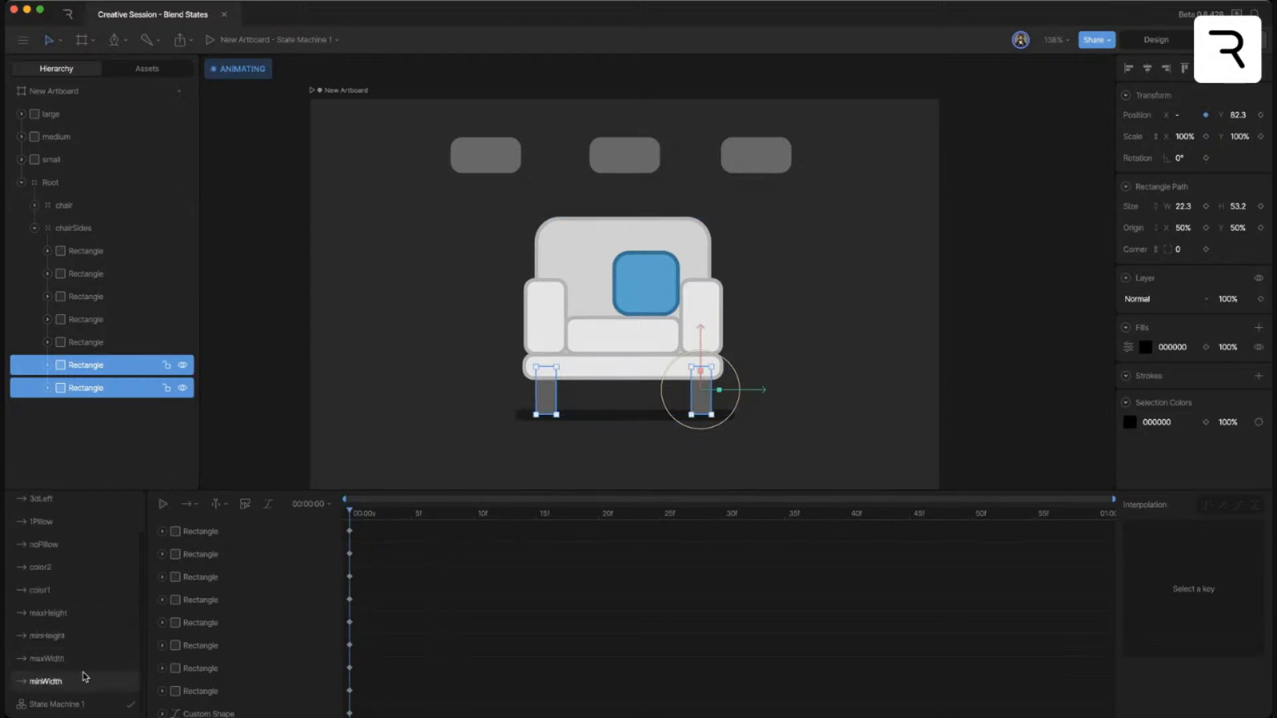
click(74, 661)
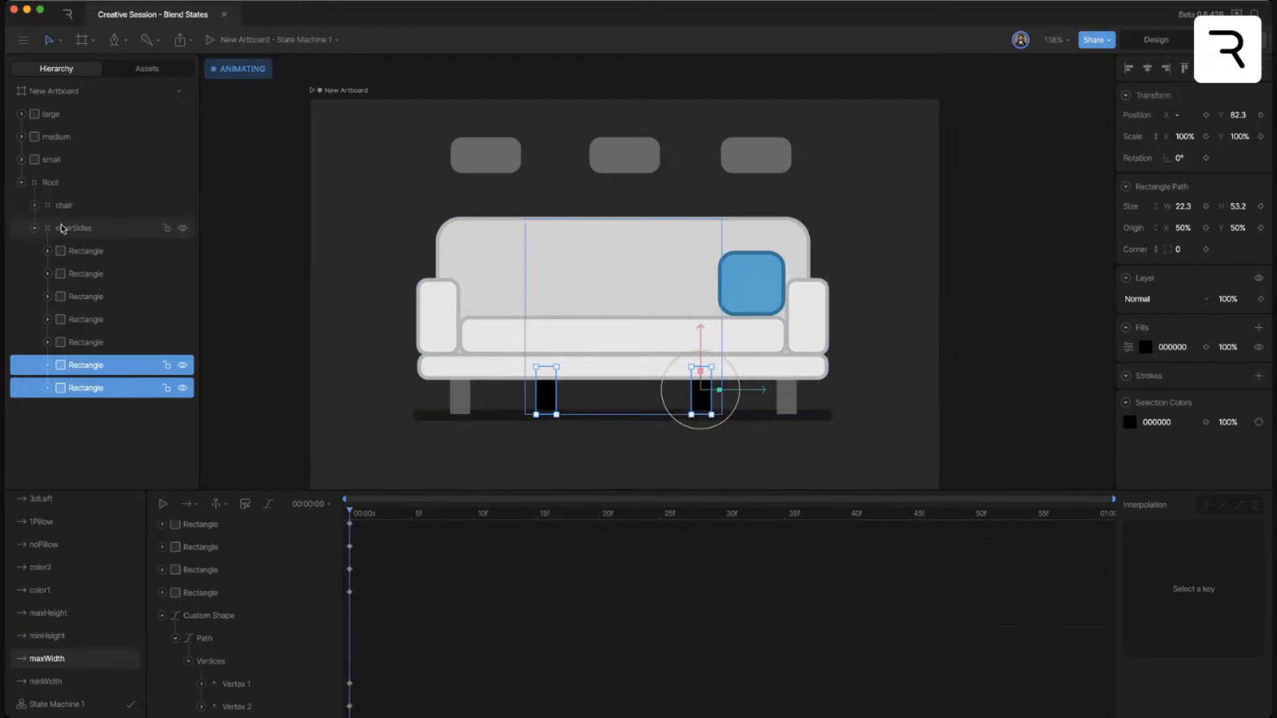
click(363, 437)
click(546, 397)
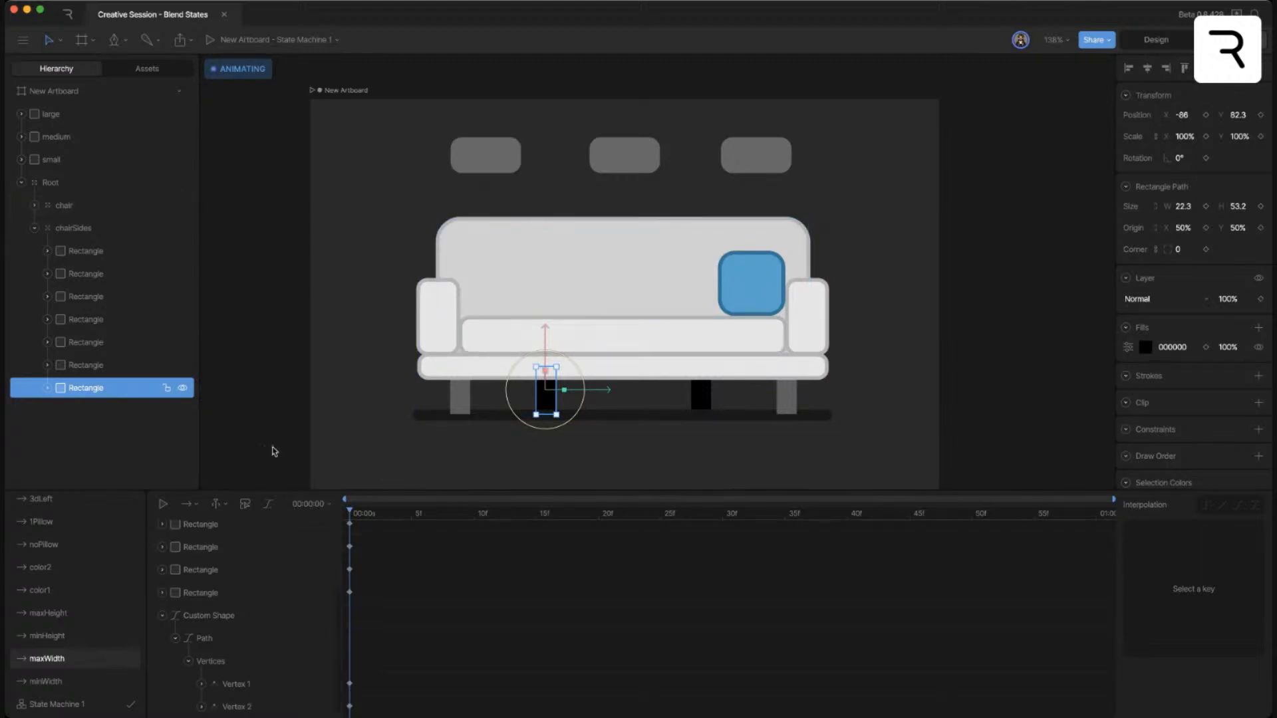
click(34, 206)
scroll(113, 392, down, 4)
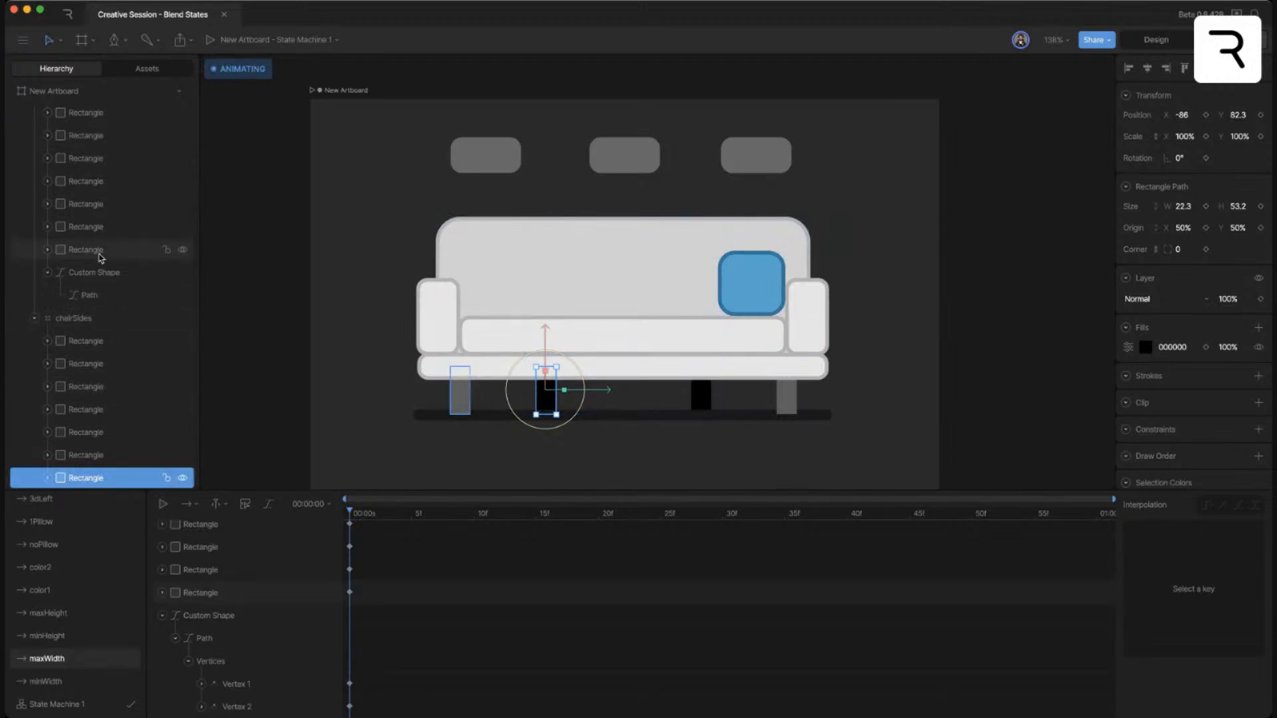
click(101, 251)
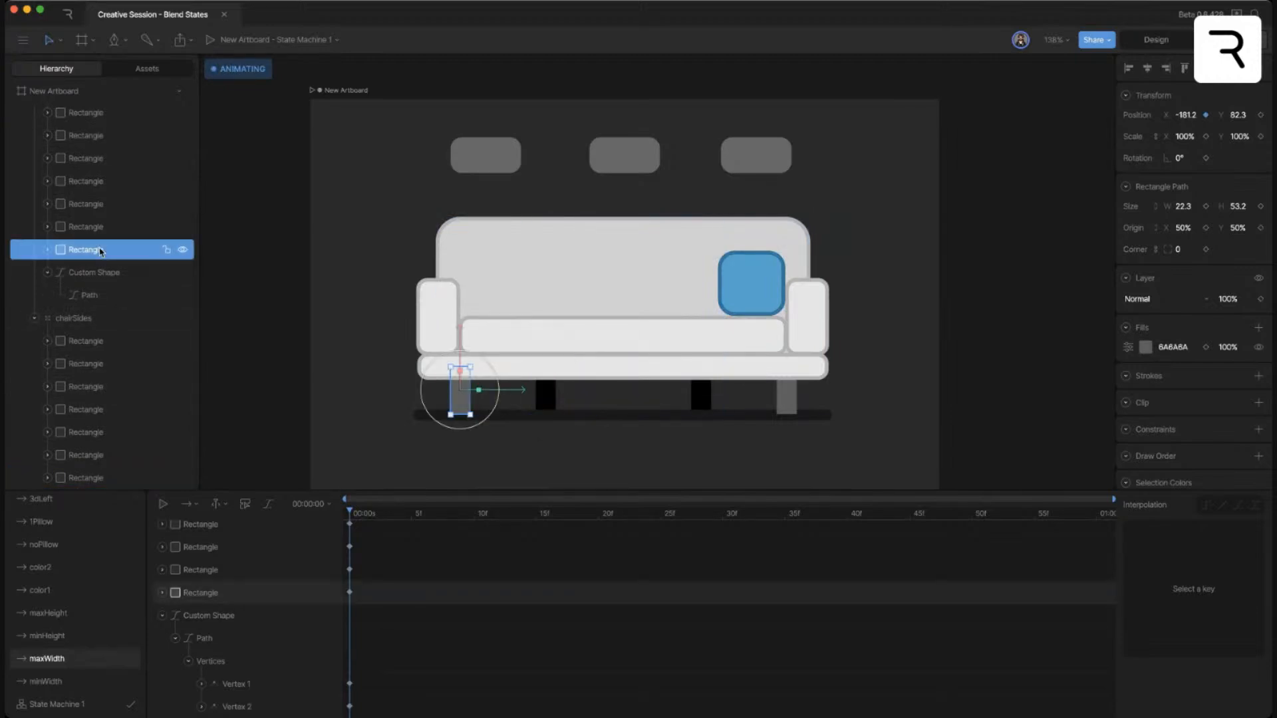
drag(396, 591, 342, 605)
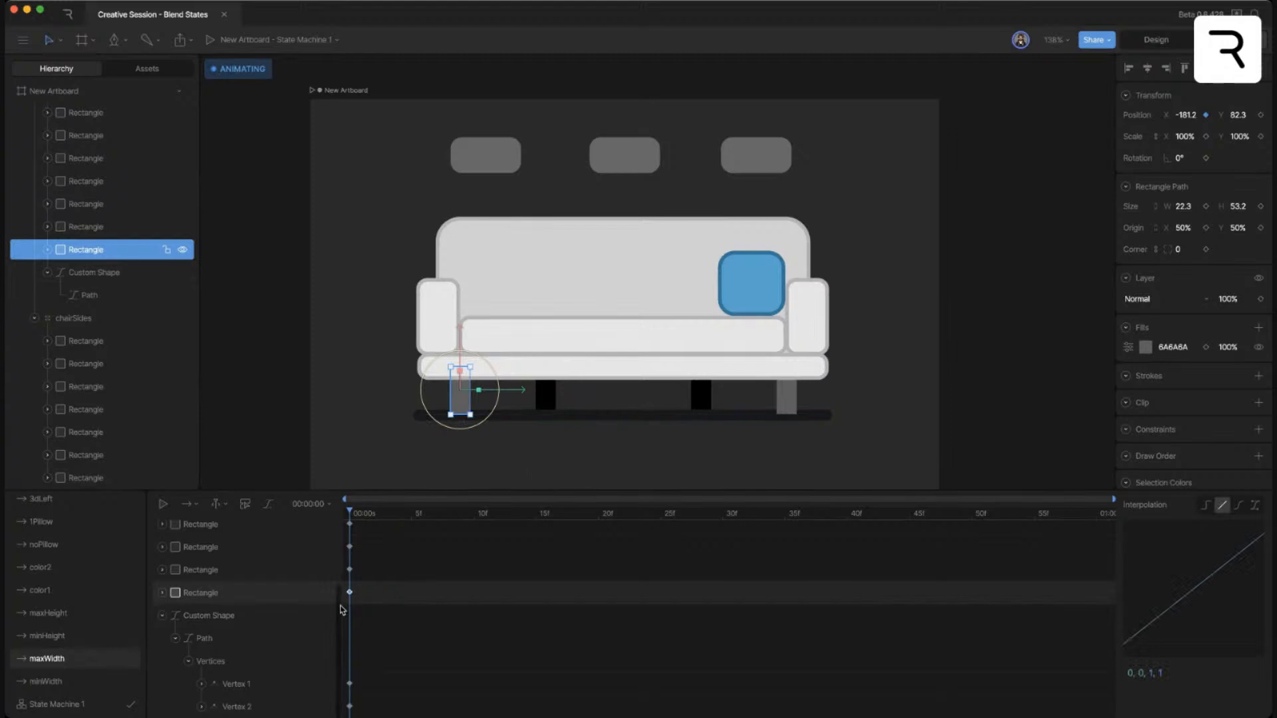
click(546, 401)
drag(547, 403, 460, 403)
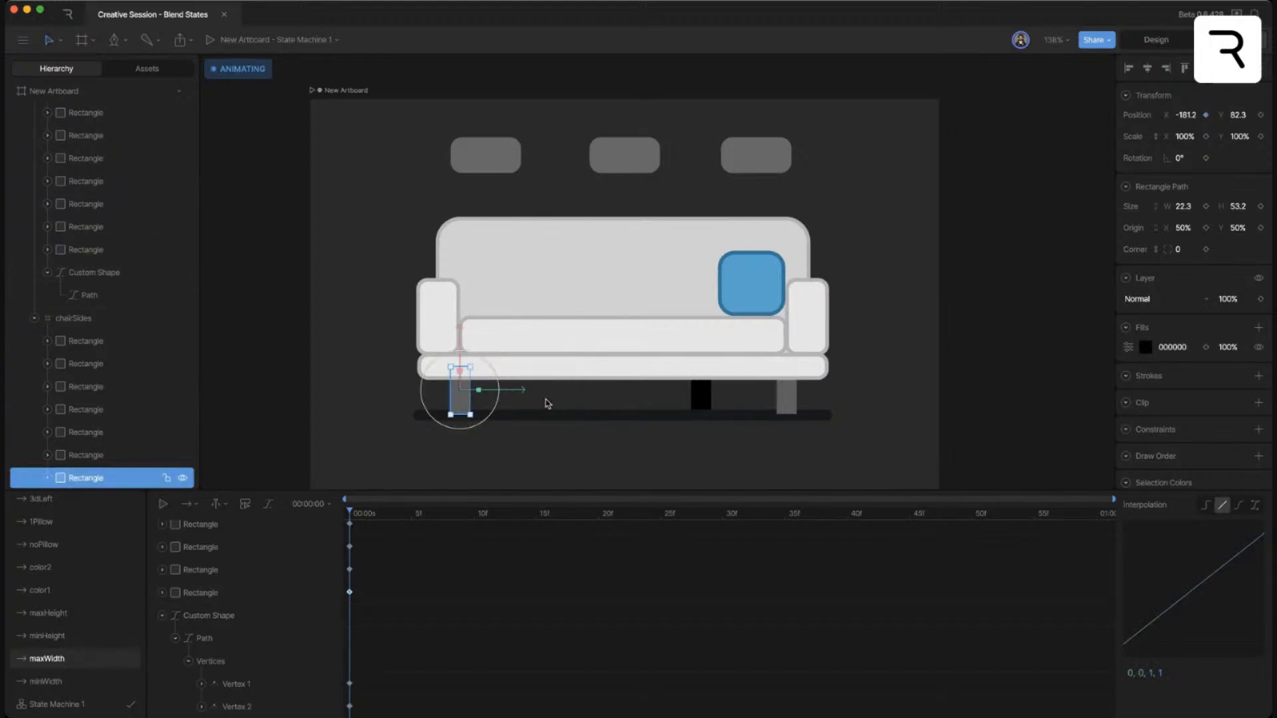
- Copy the chair's right leg X position key of 182.2 onto the other chairSides leg in the maxWidth timeline
click(785, 407)
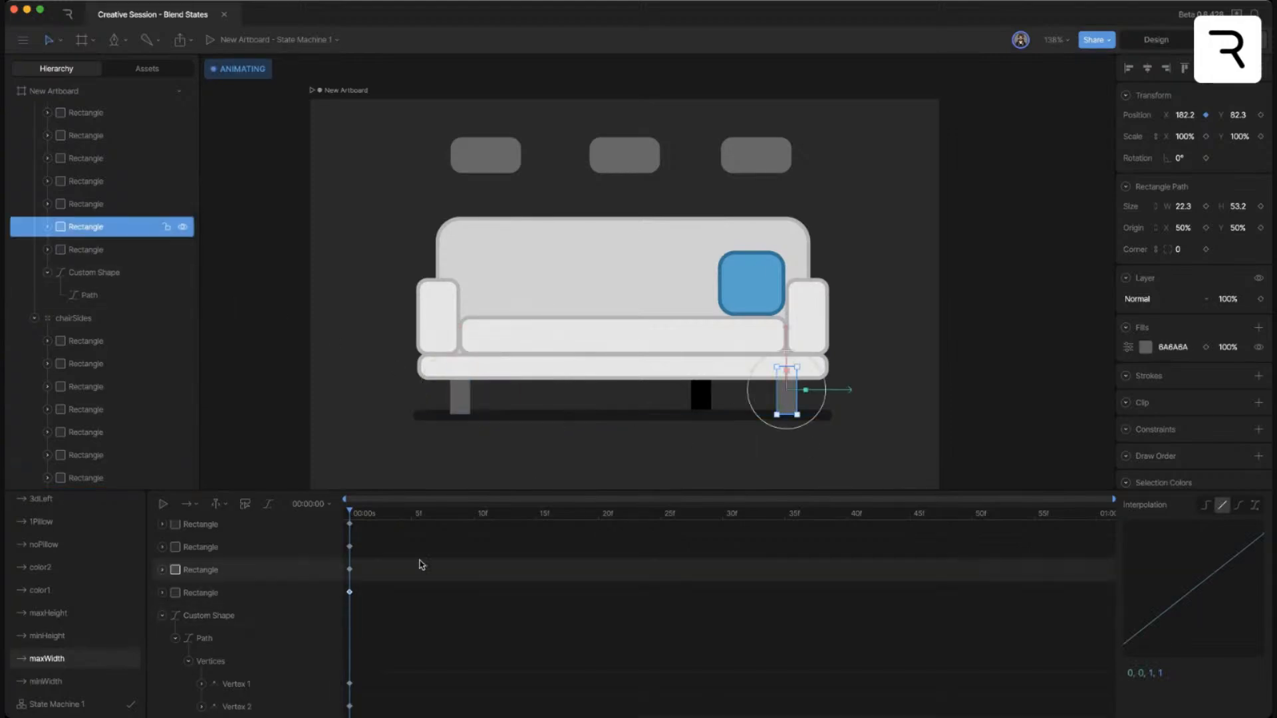
click(697, 401)
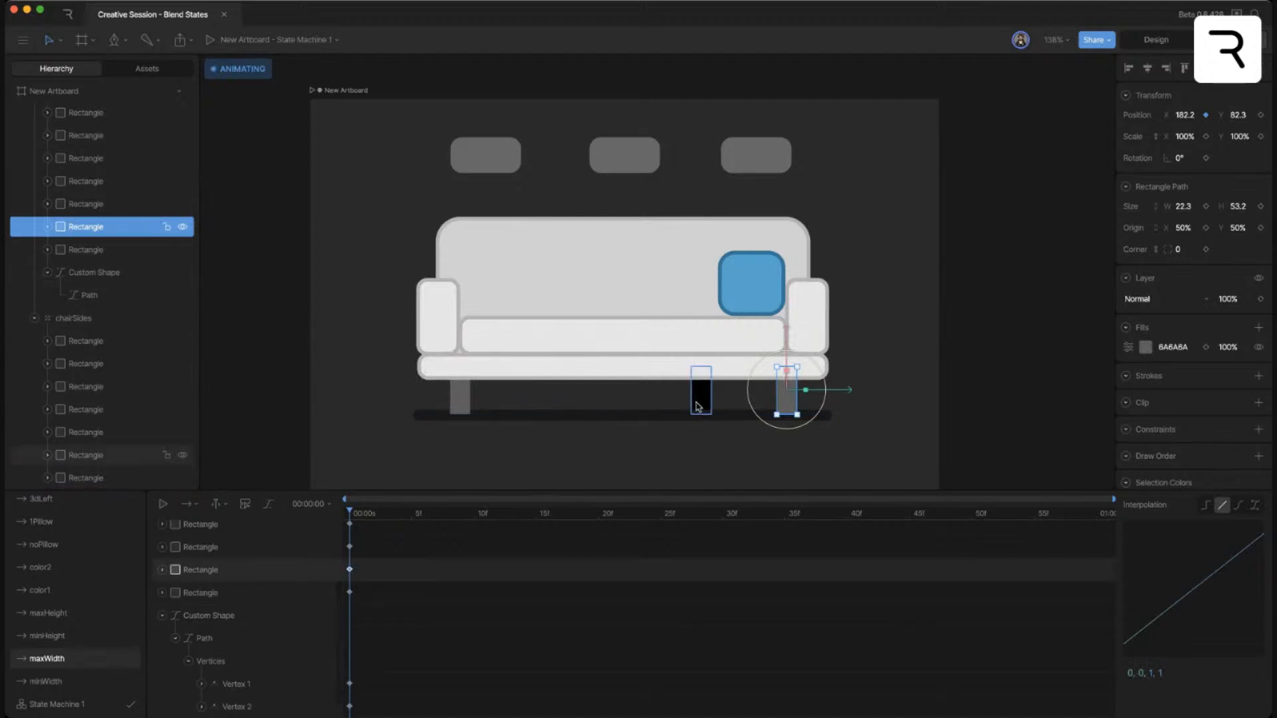
key(super+v)
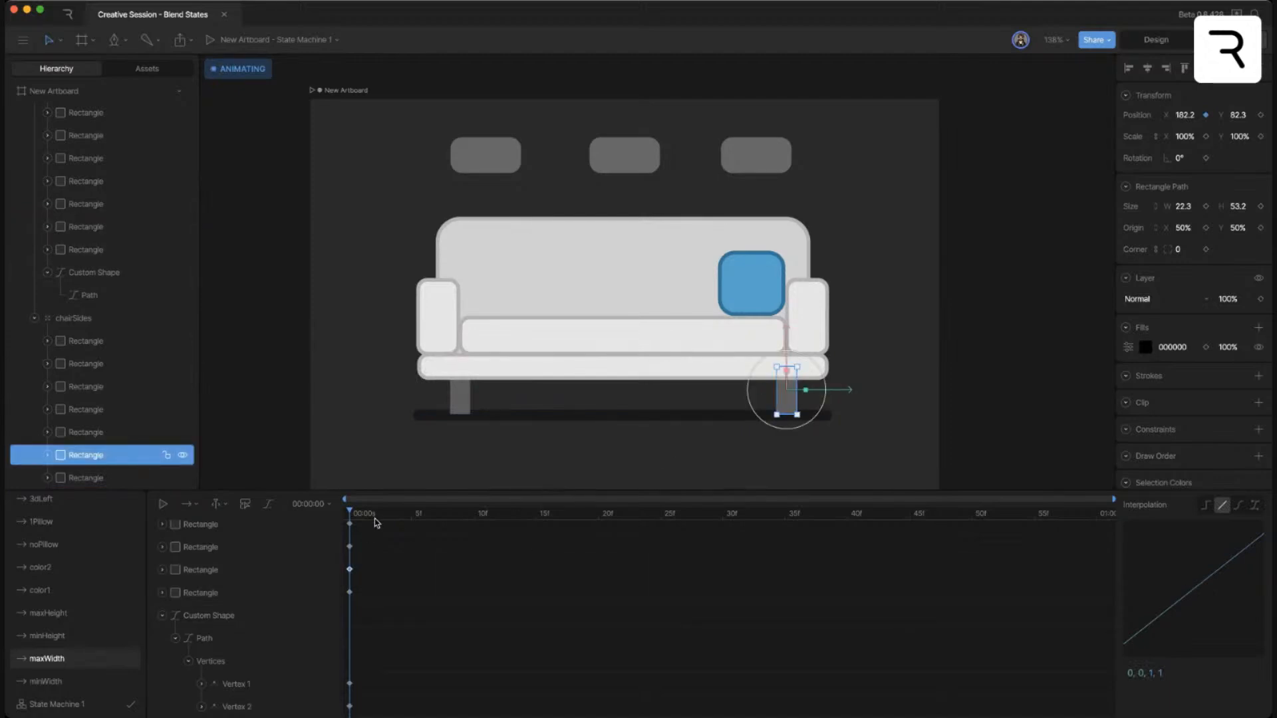
- Find the backrest rectangle in chairSides and key its width in the minWidth timeline
click(72, 682)
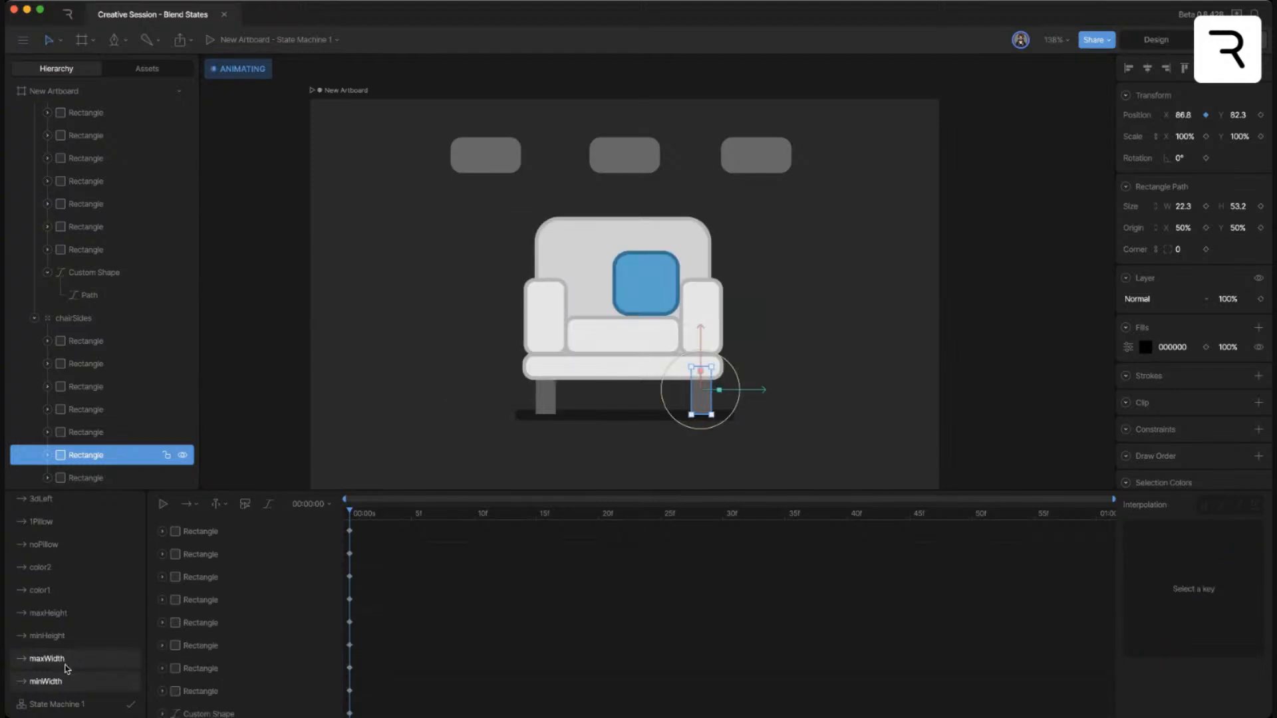
click(629, 373)
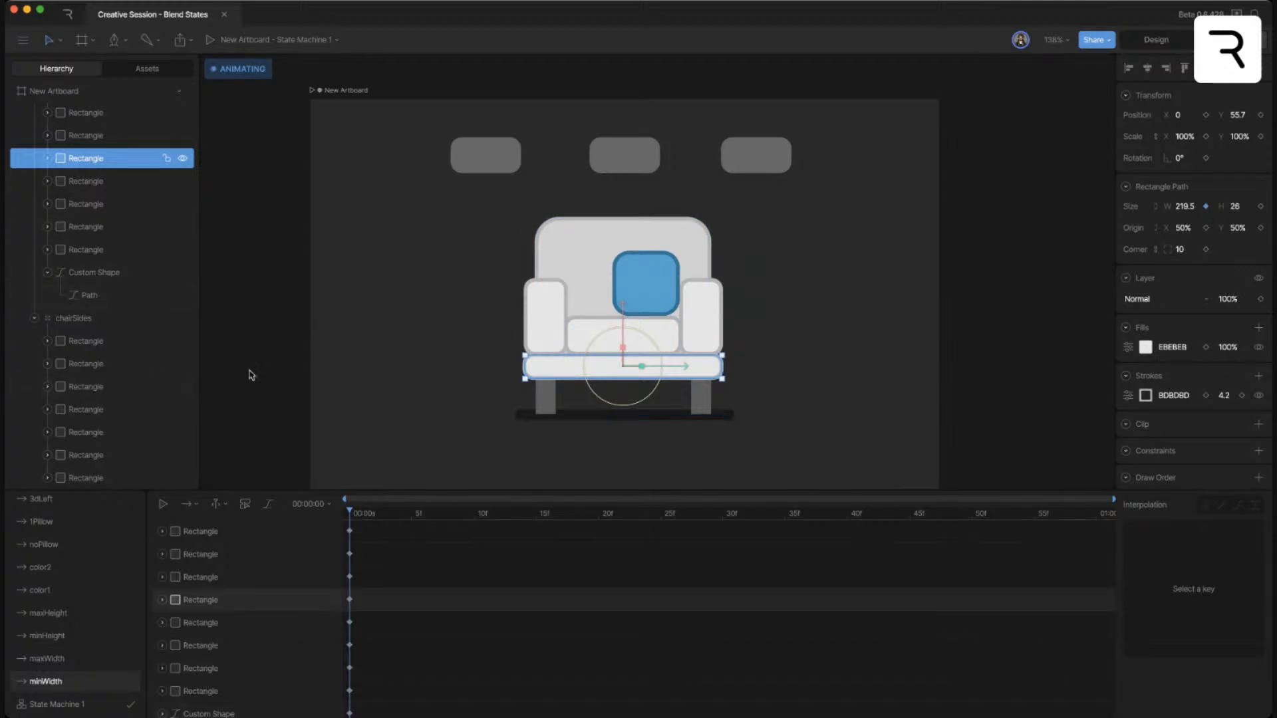
click(93, 456)
click(83, 431)
click(82, 411)
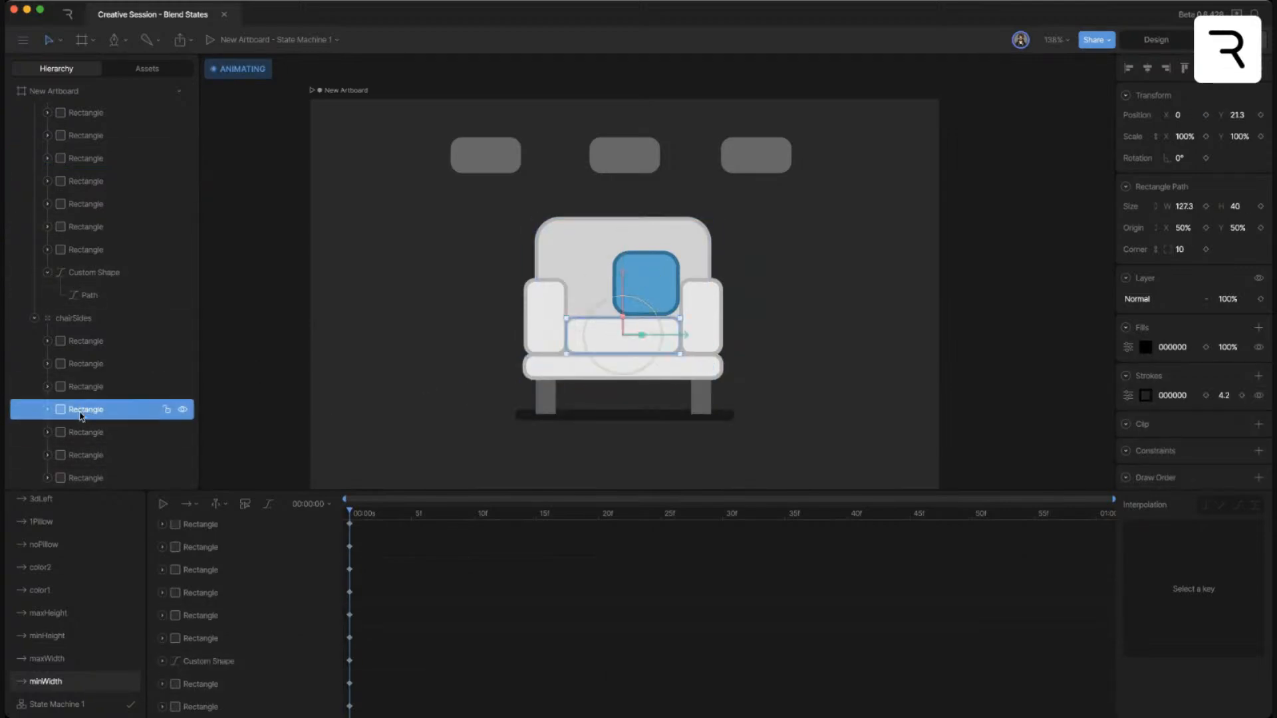
click(83, 391)
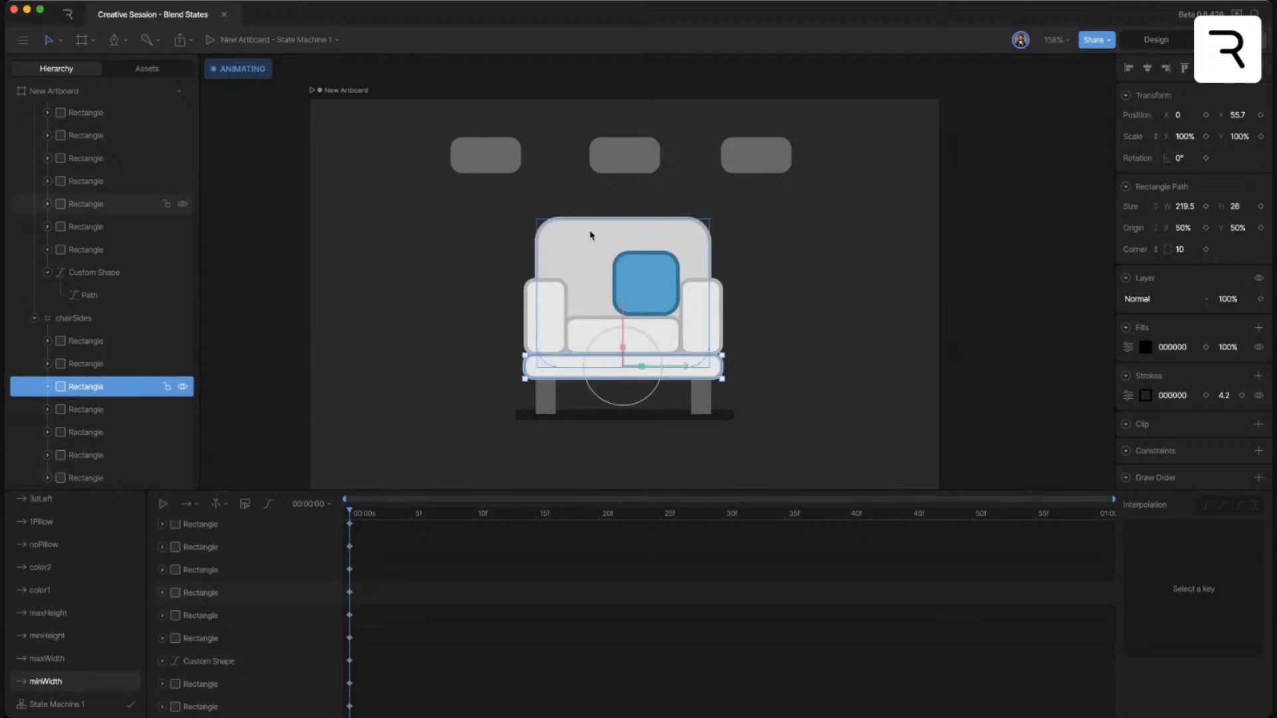
click(117, 343)
click(108, 454)
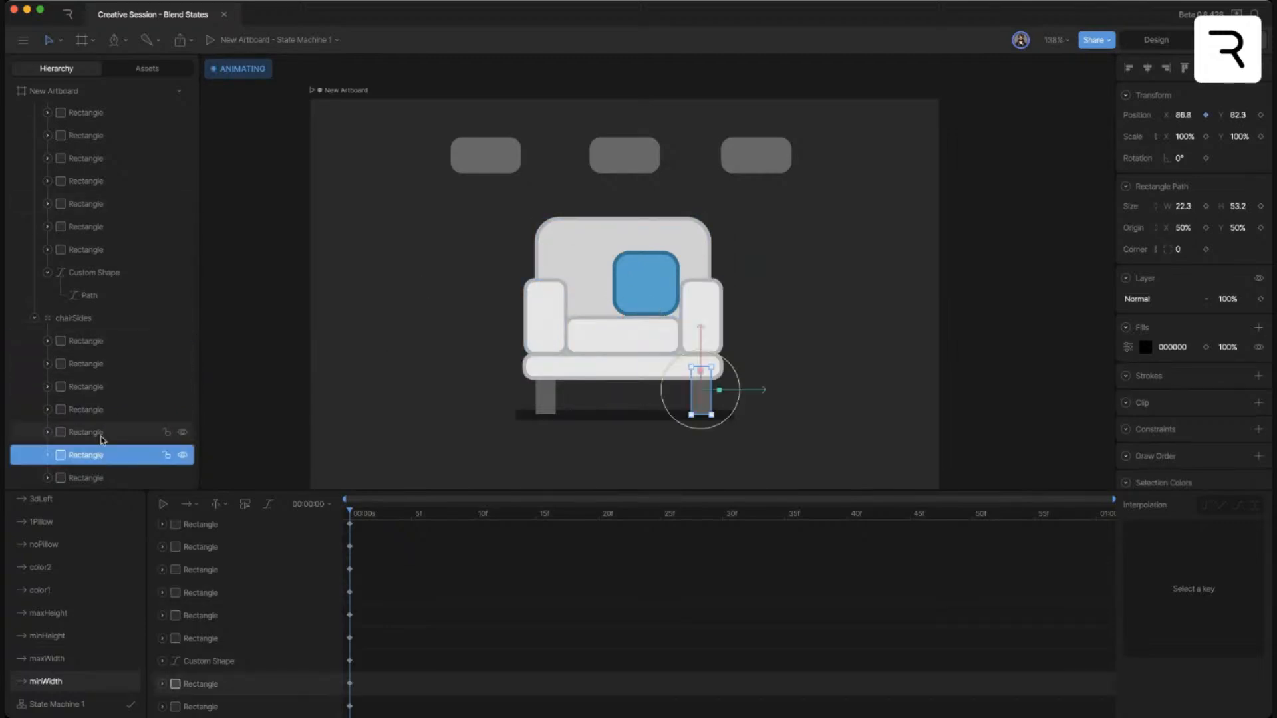
click(100, 433)
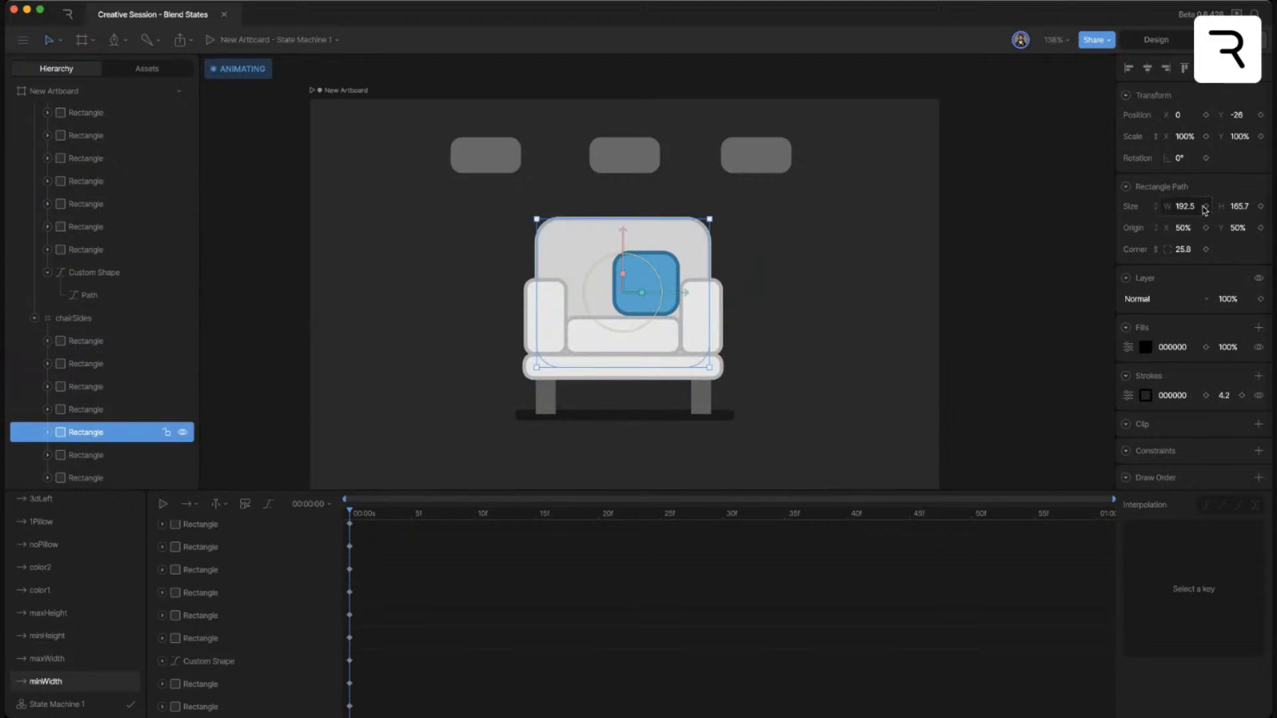
- Try to copy the chair backrest's collapsed width key onto the chairSides backrest in the maxWidth timeline
click(66, 659)
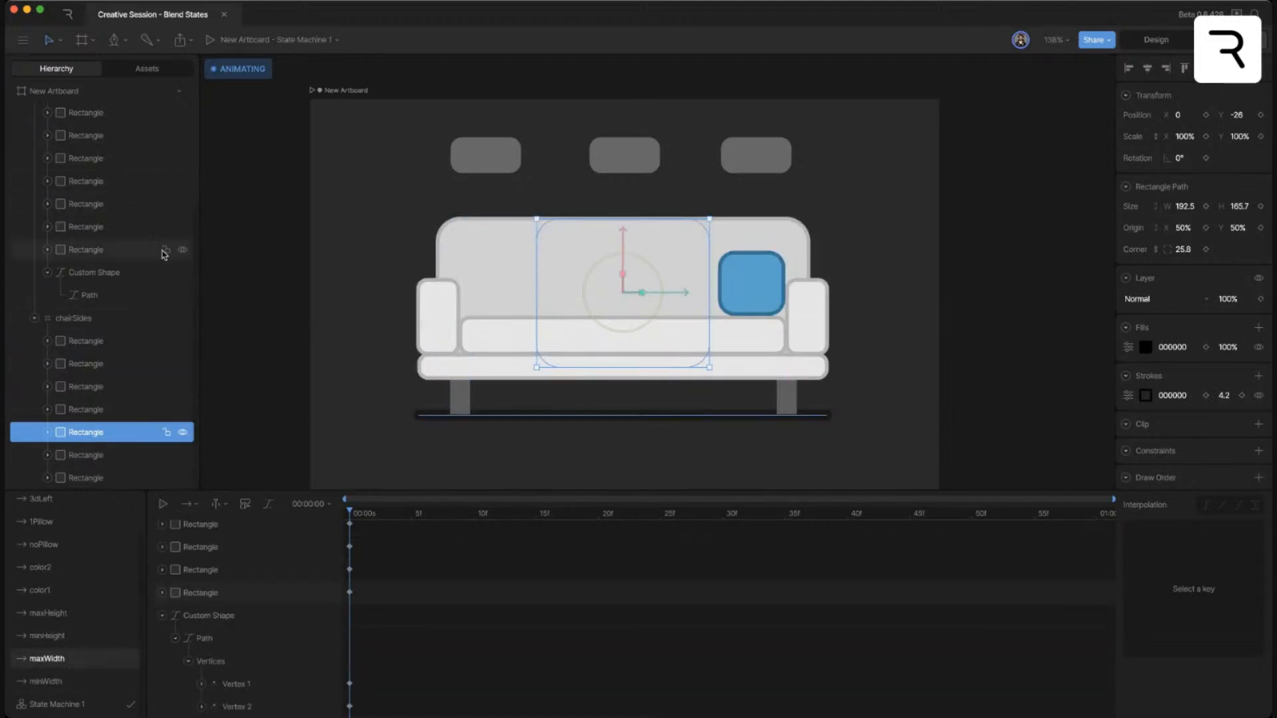
click(97, 206)
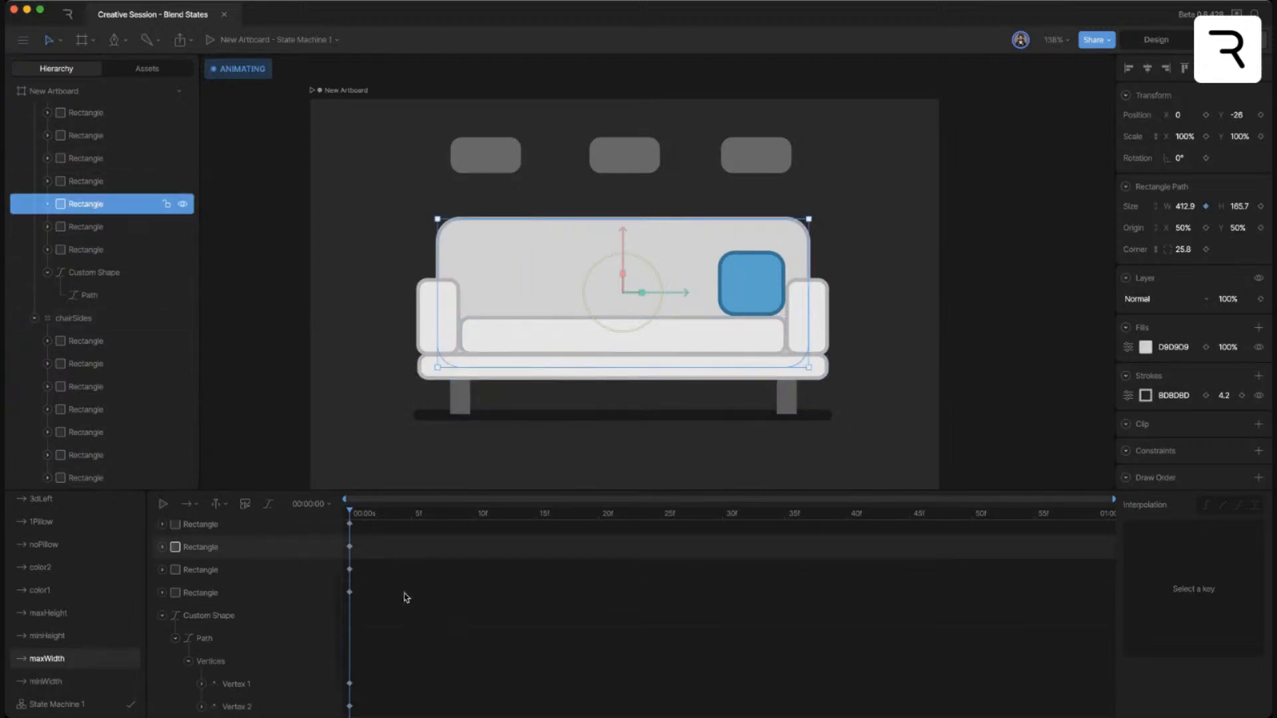
click(349, 547)
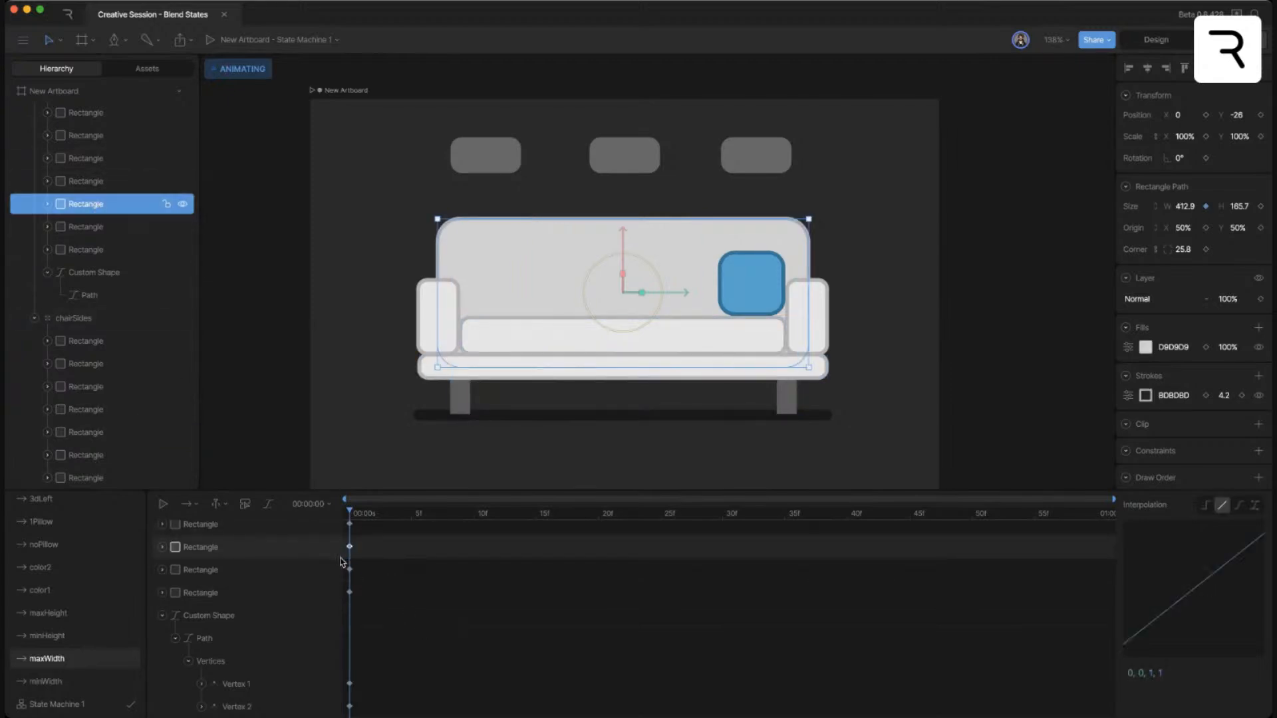
click(99, 433)
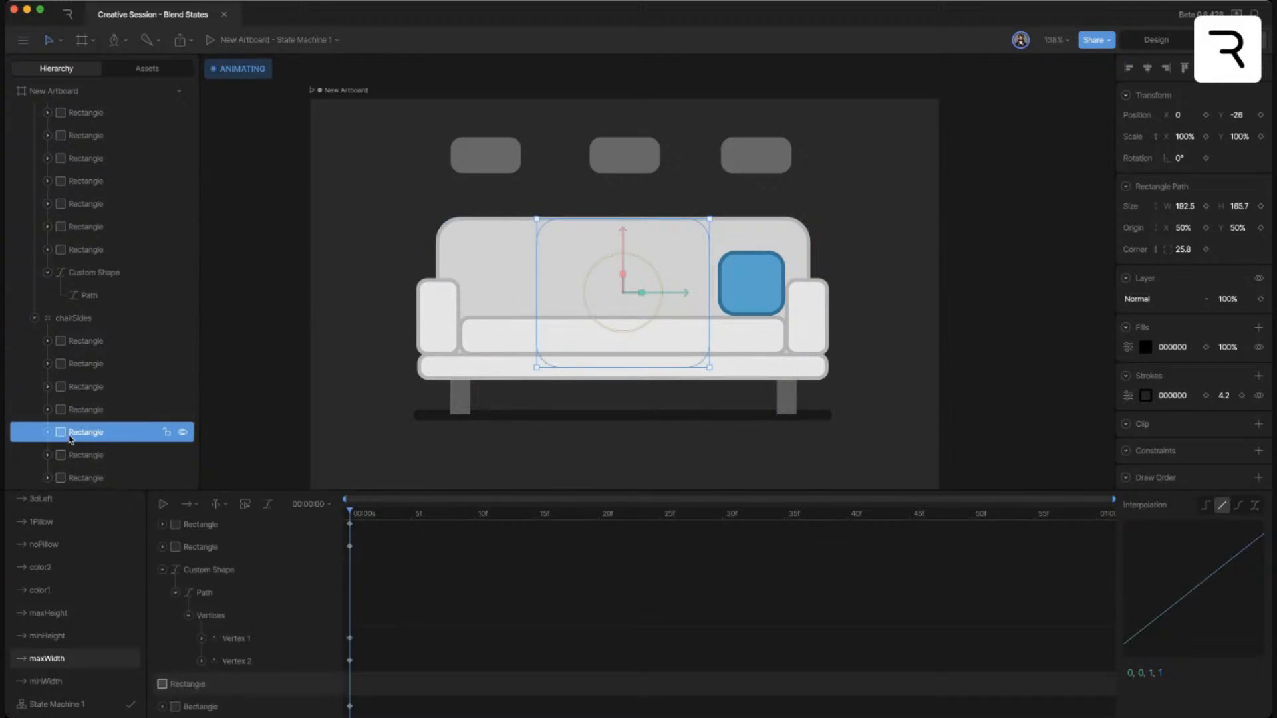
- Return to the minWidth timeline and expand the chair backrest's track down to its path width key
key(Down)
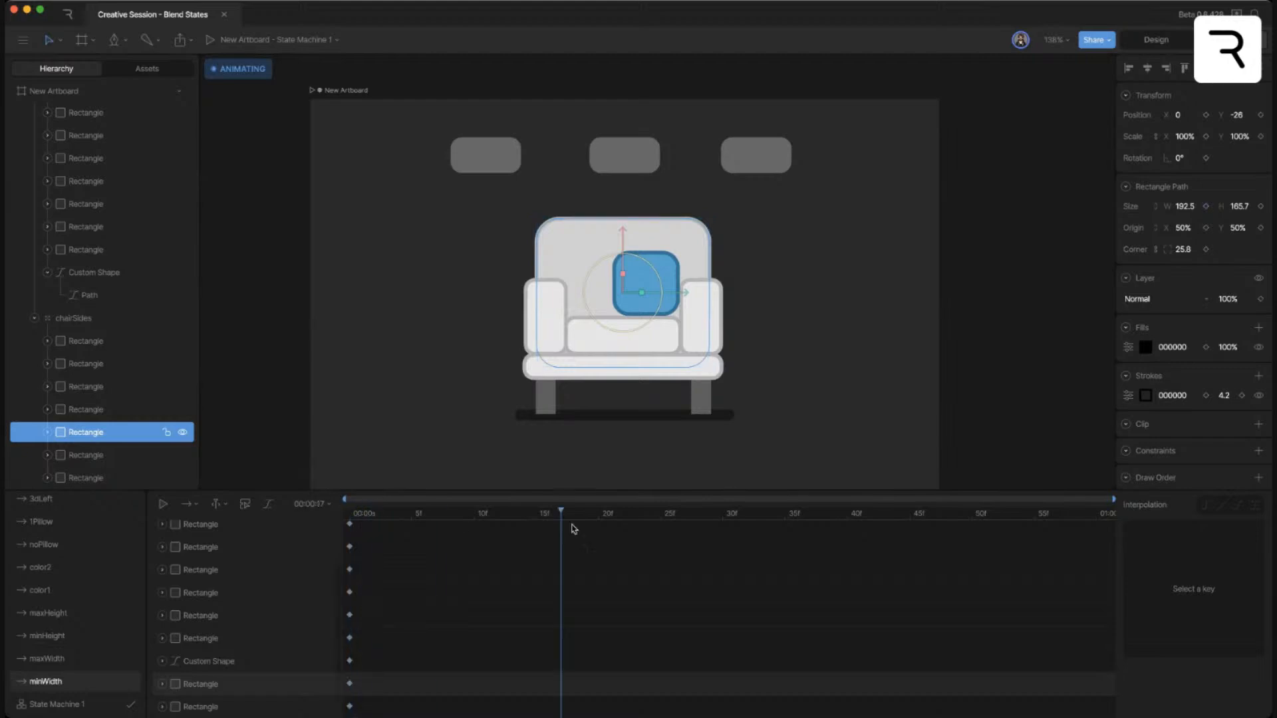
click(93, 206)
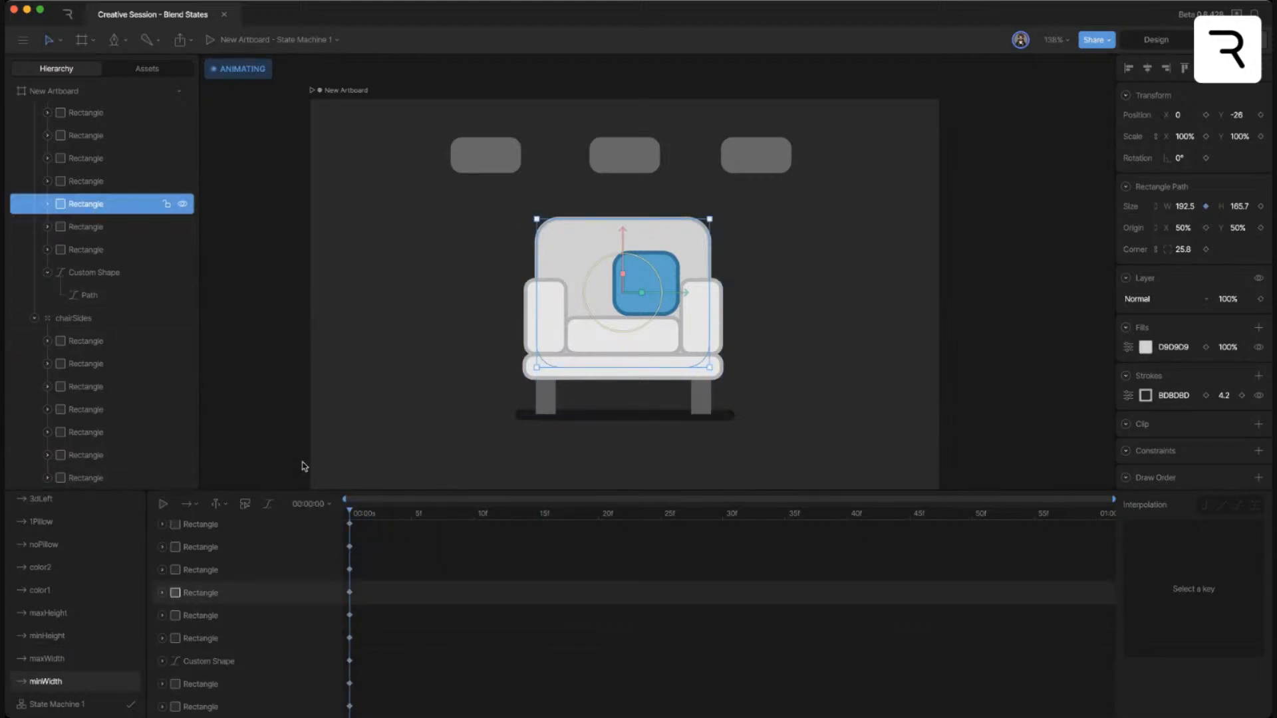
click(213, 592)
click(162, 592)
click(175, 616)
drag(372, 632, 334, 650)
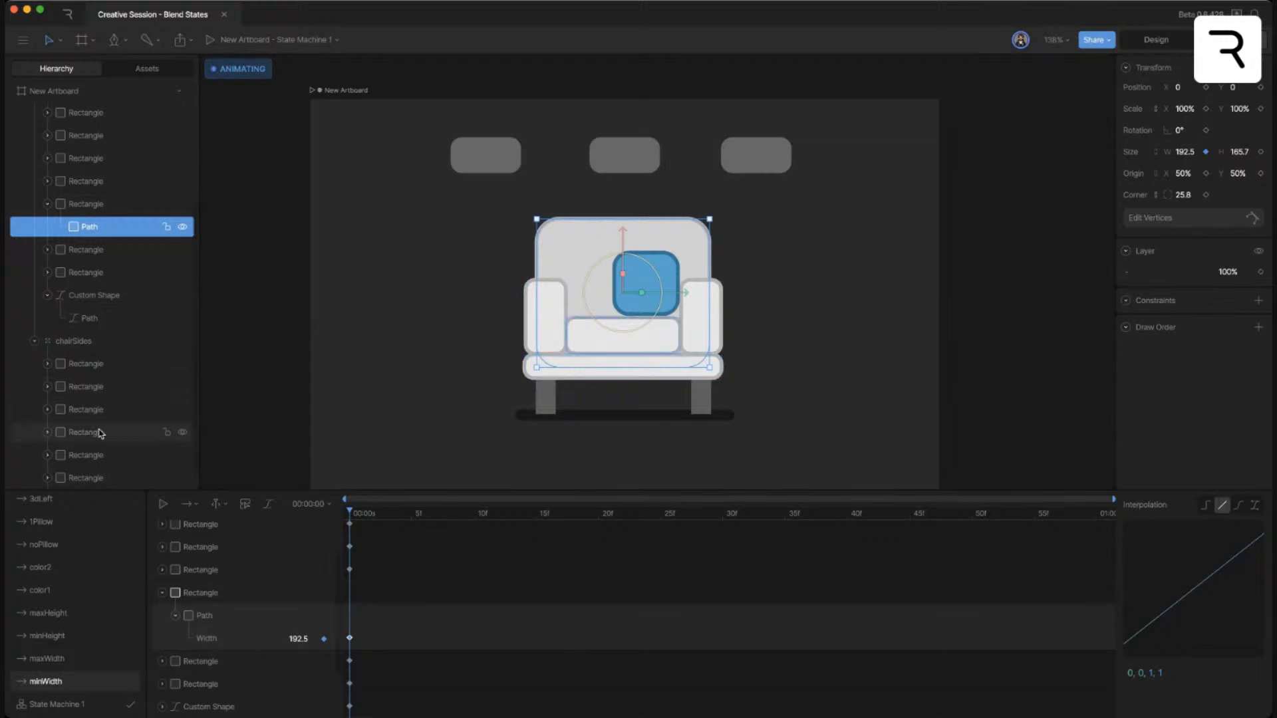
- Expand the chairSides backrest's track in minWidth to check which path property holds its key
scroll(101, 442, down, 1)
key(Escape)
click(99, 454)
click(99, 433)
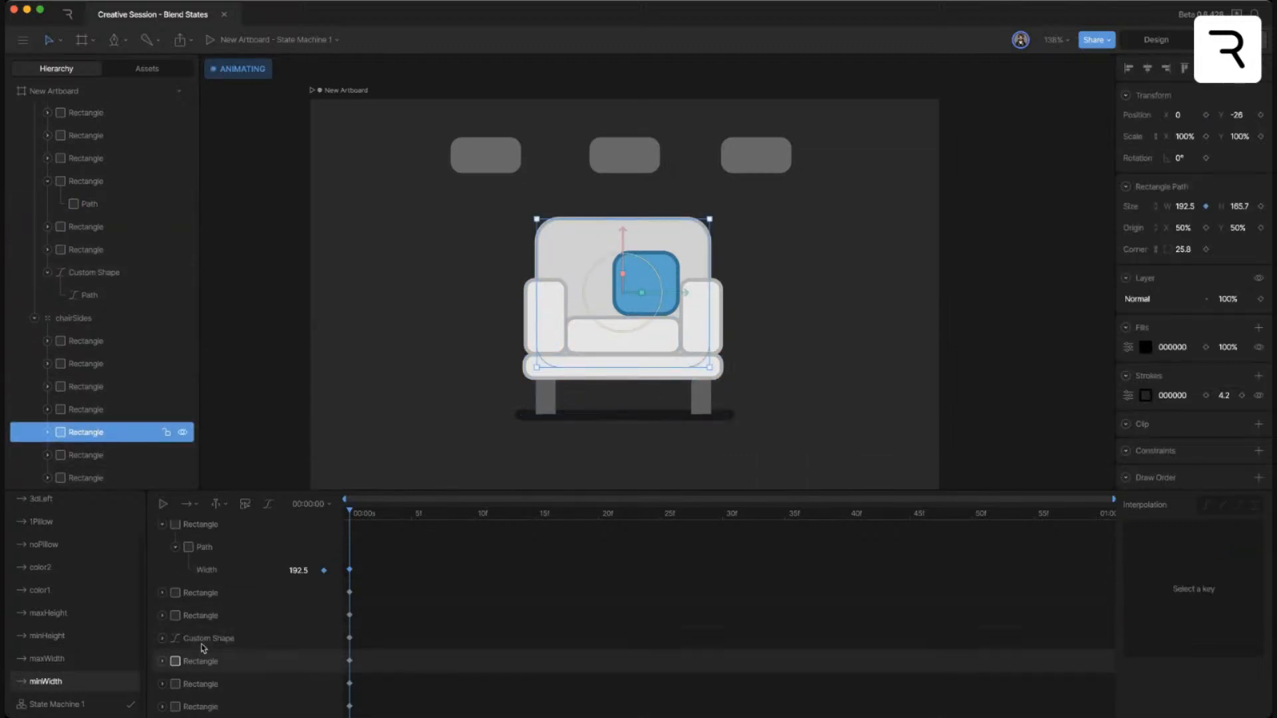
click(163, 661)
scroll(191, 674, down, 1)
click(176, 662)
scroll(203, 673, down, 1)
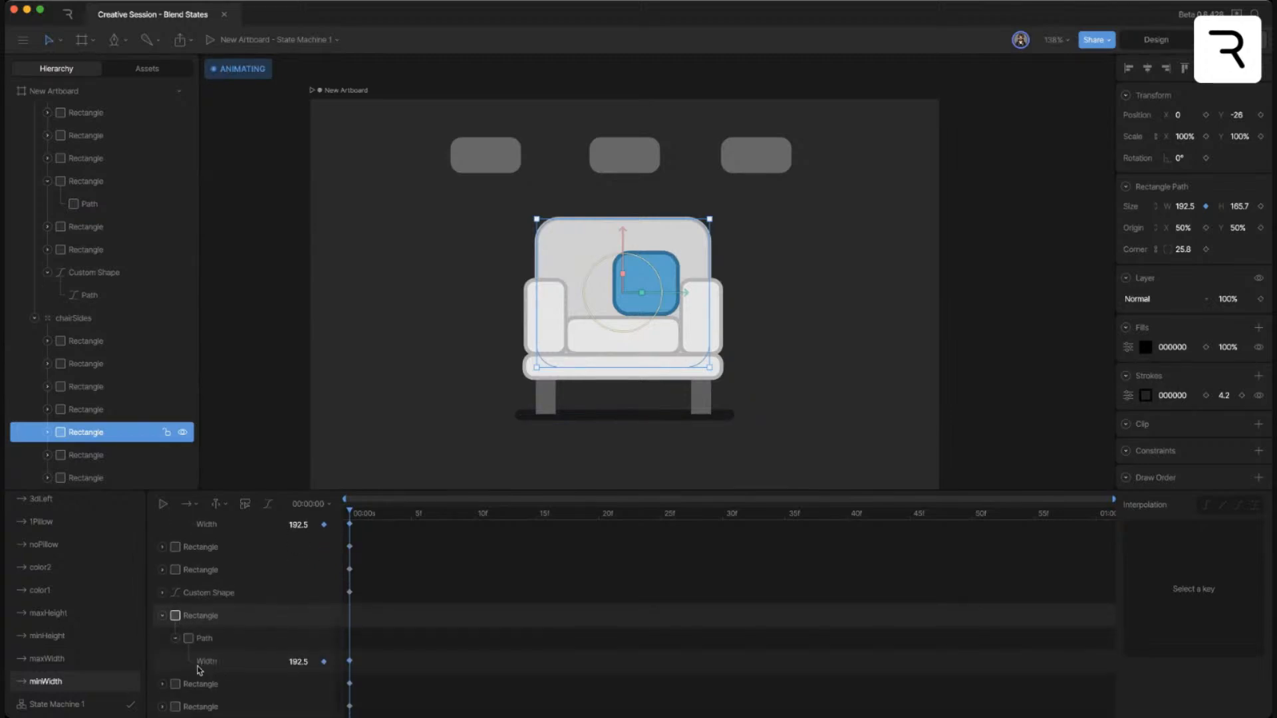
- In the maxWidth timeline, copy the chair backrest path's width key of 412.9 onto the path of the chairSides backrest
click(90, 653)
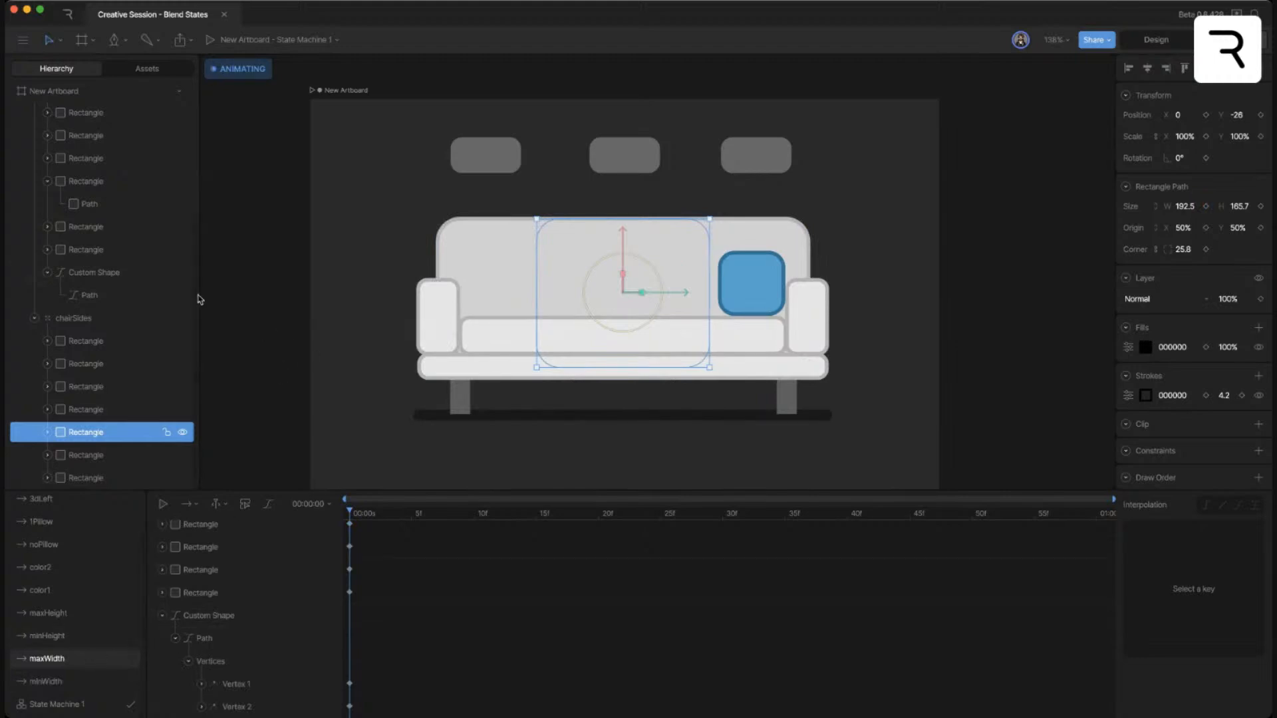
click(91, 204)
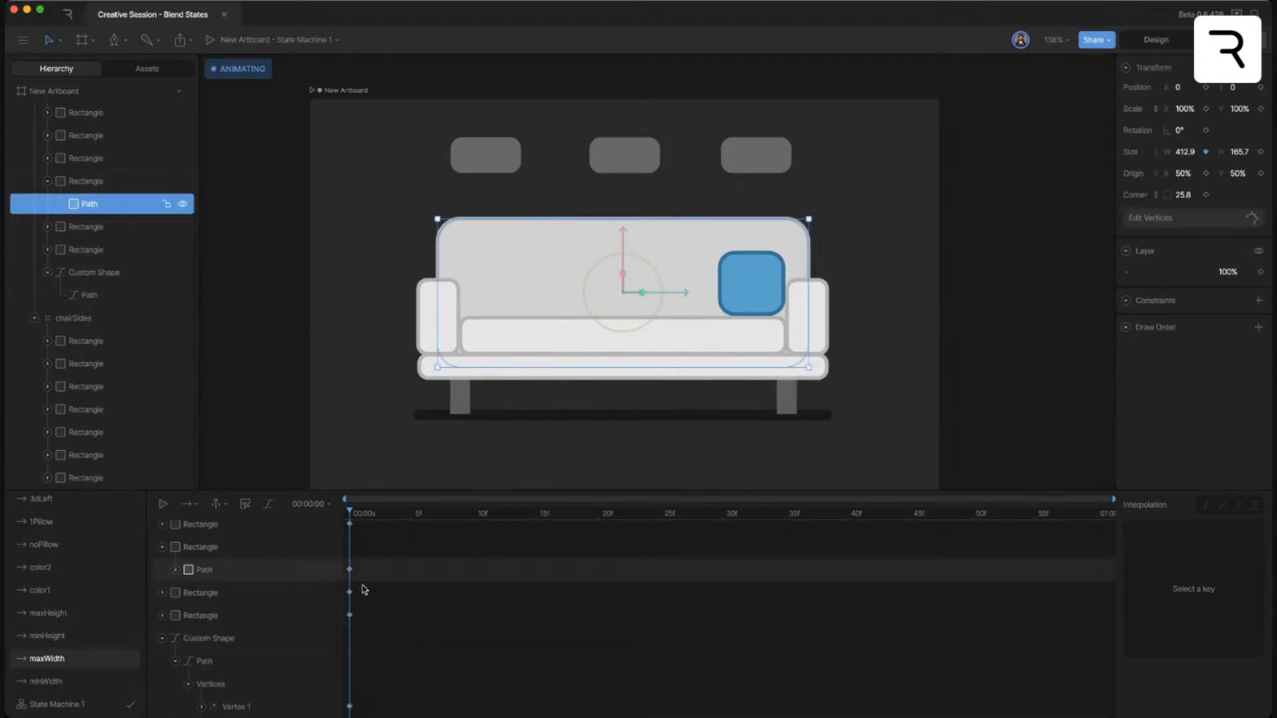
click(349, 569)
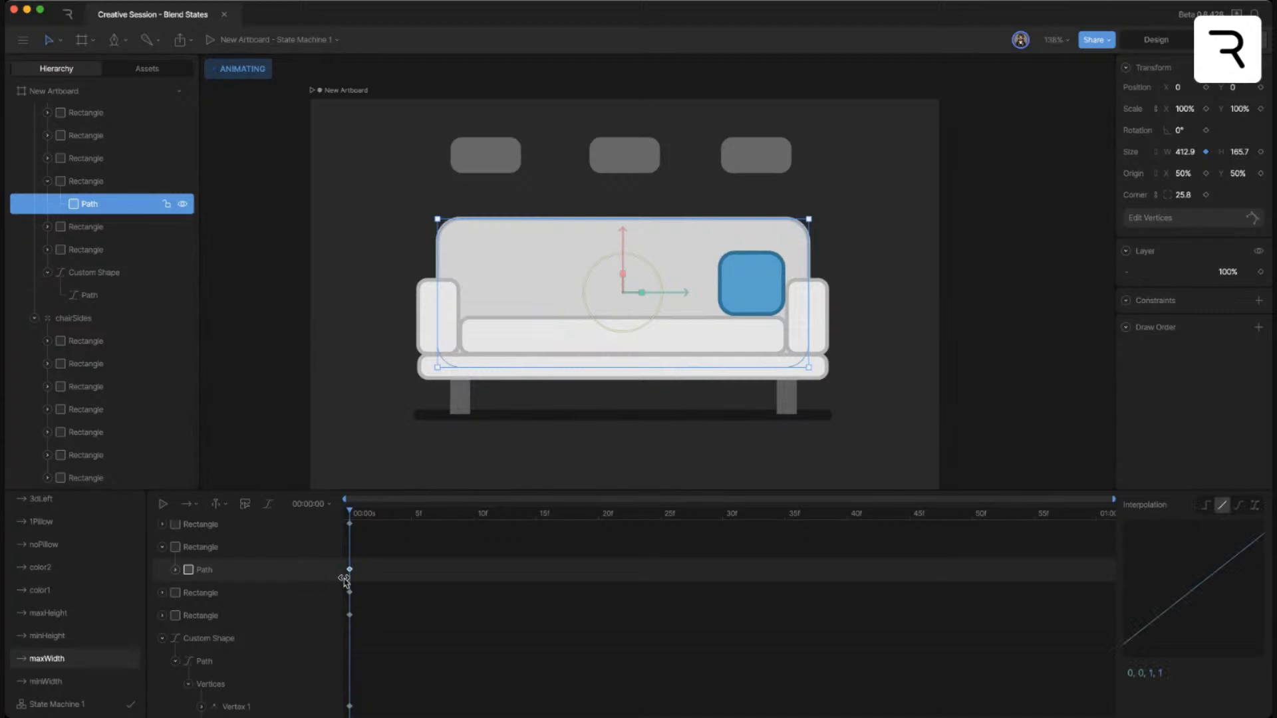
click(72, 681)
click(59, 660)
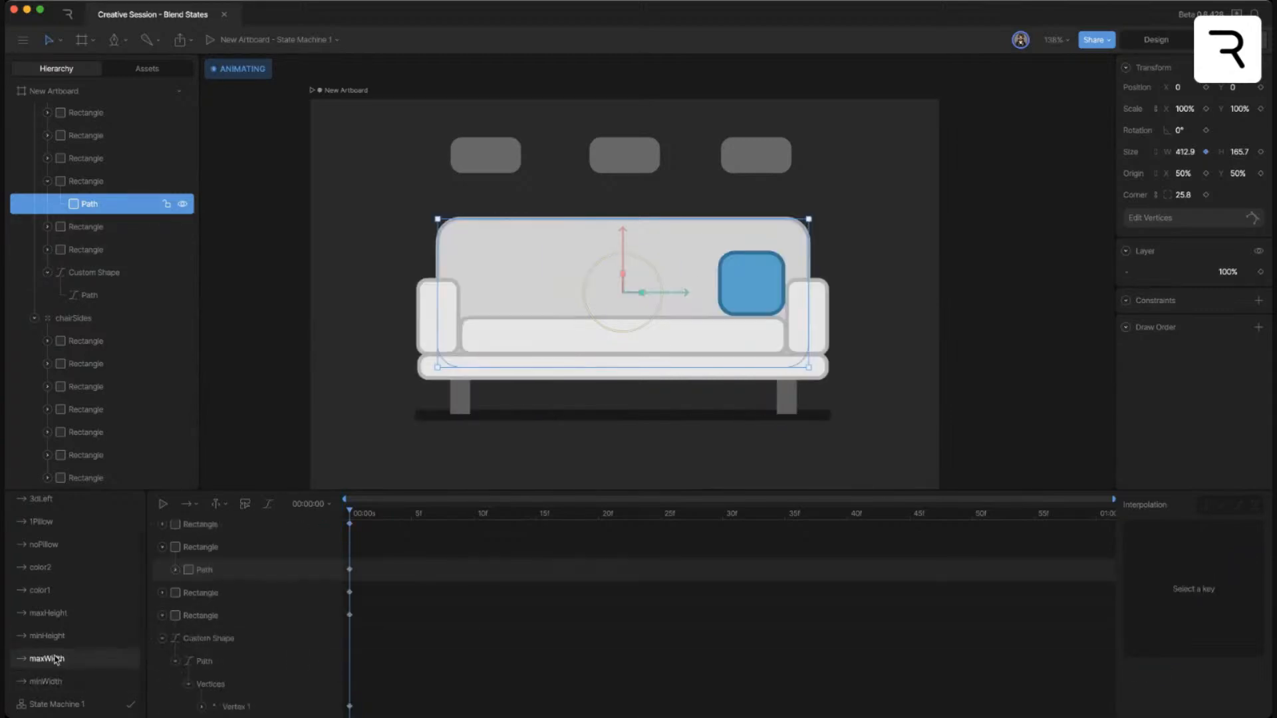
click(96, 430)
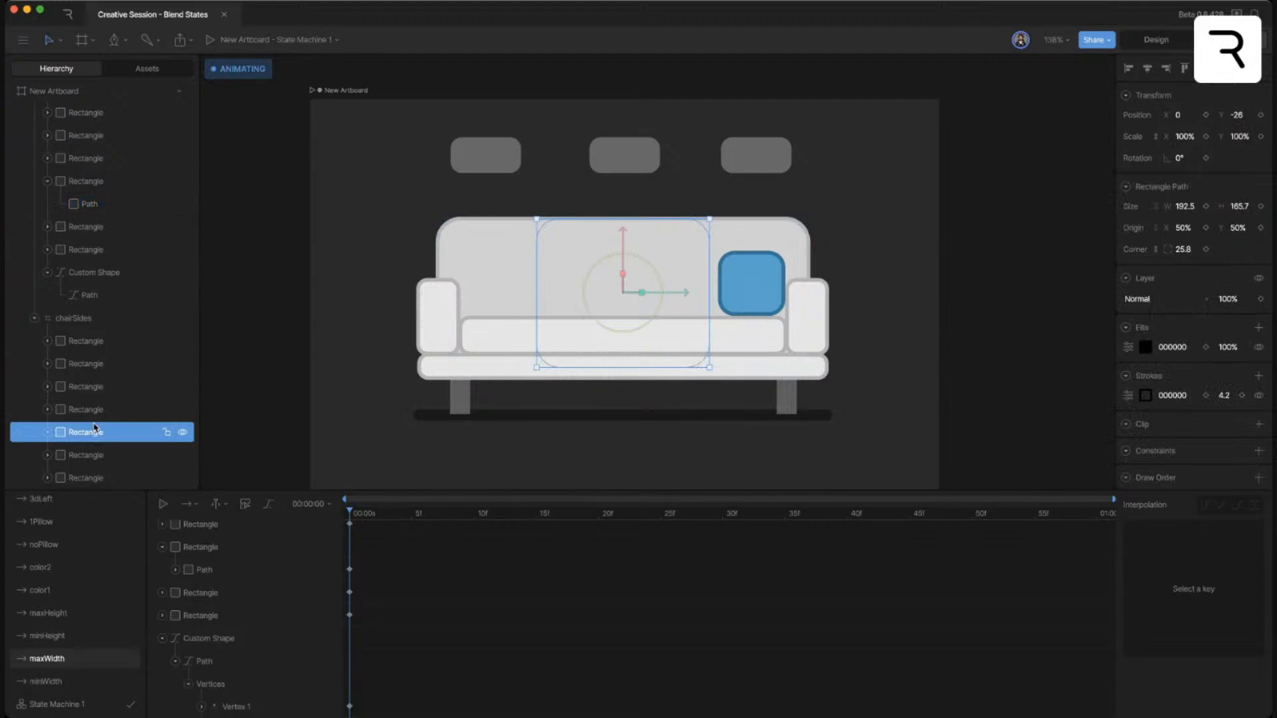
click(47, 433)
click(96, 456)
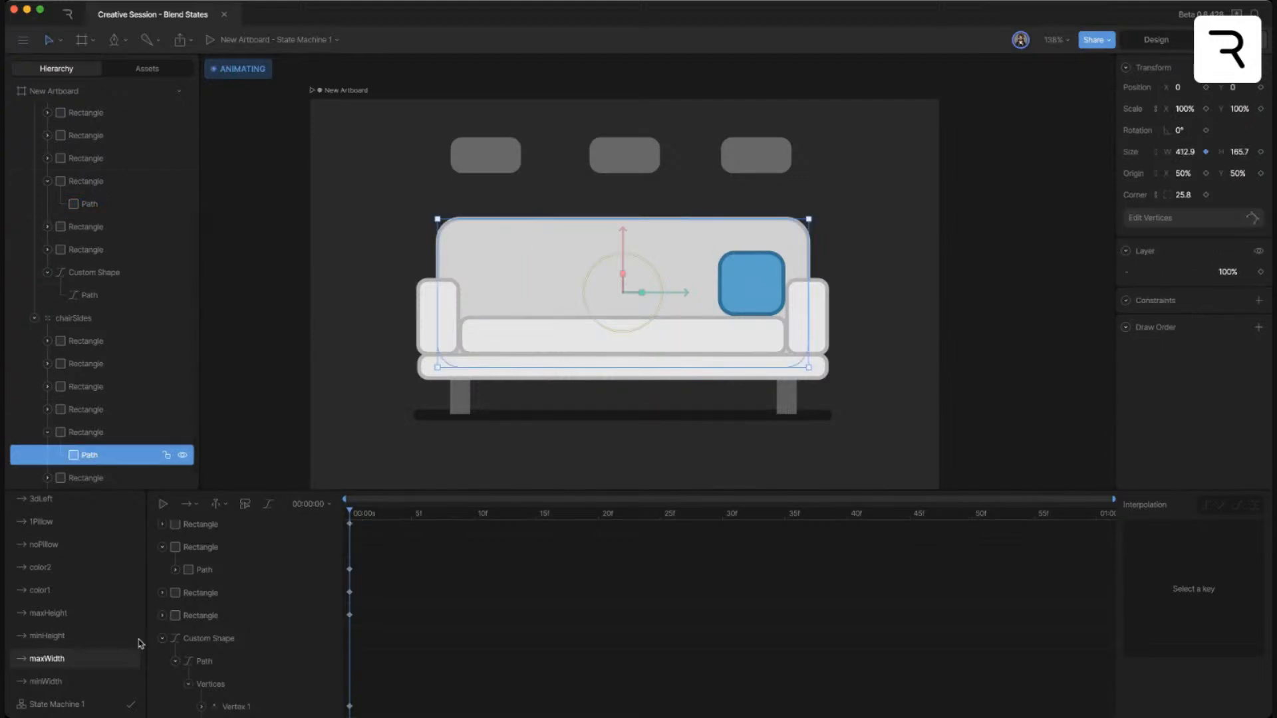
- Switch between the minWidth and maxWidth timelines to compare the chairSides backrest's width, ending on minWidth with nothing selected
click(91, 683)
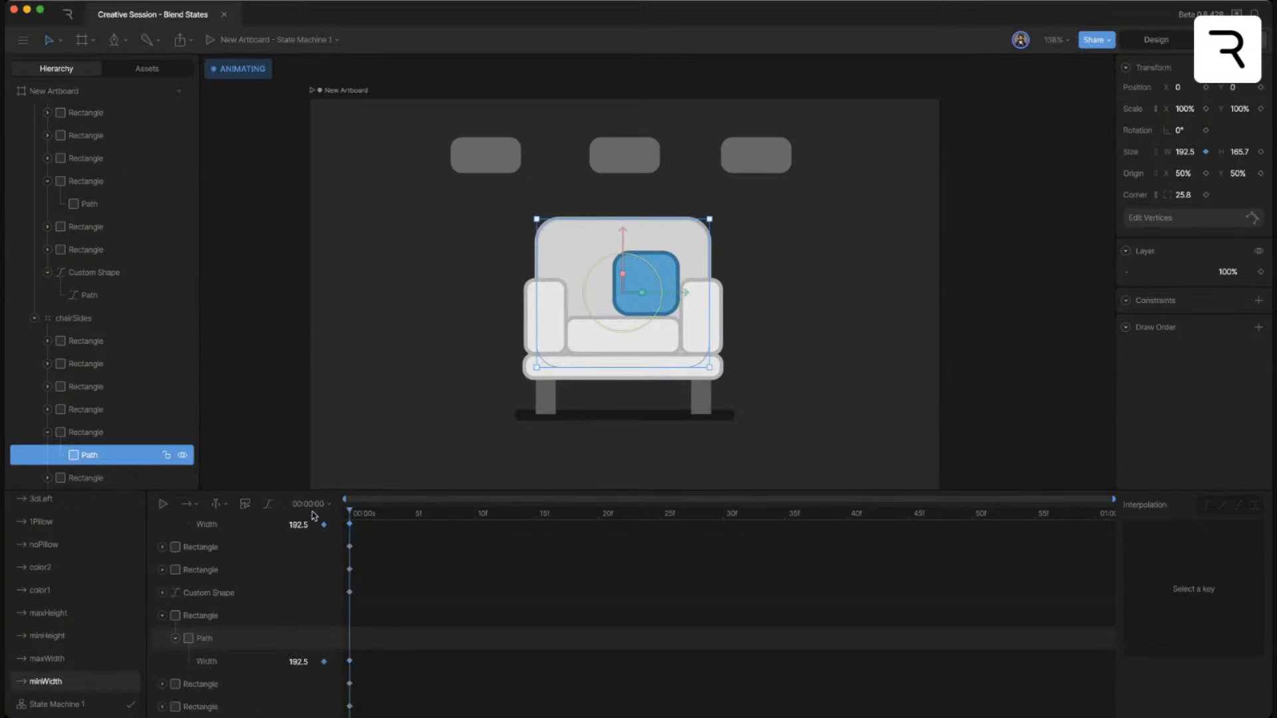
click(49, 659)
click(62, 682)
click(907, 342)
- In the minWidth timeline, key the X position of both chairSides armrest rectangles
click(542, 326)
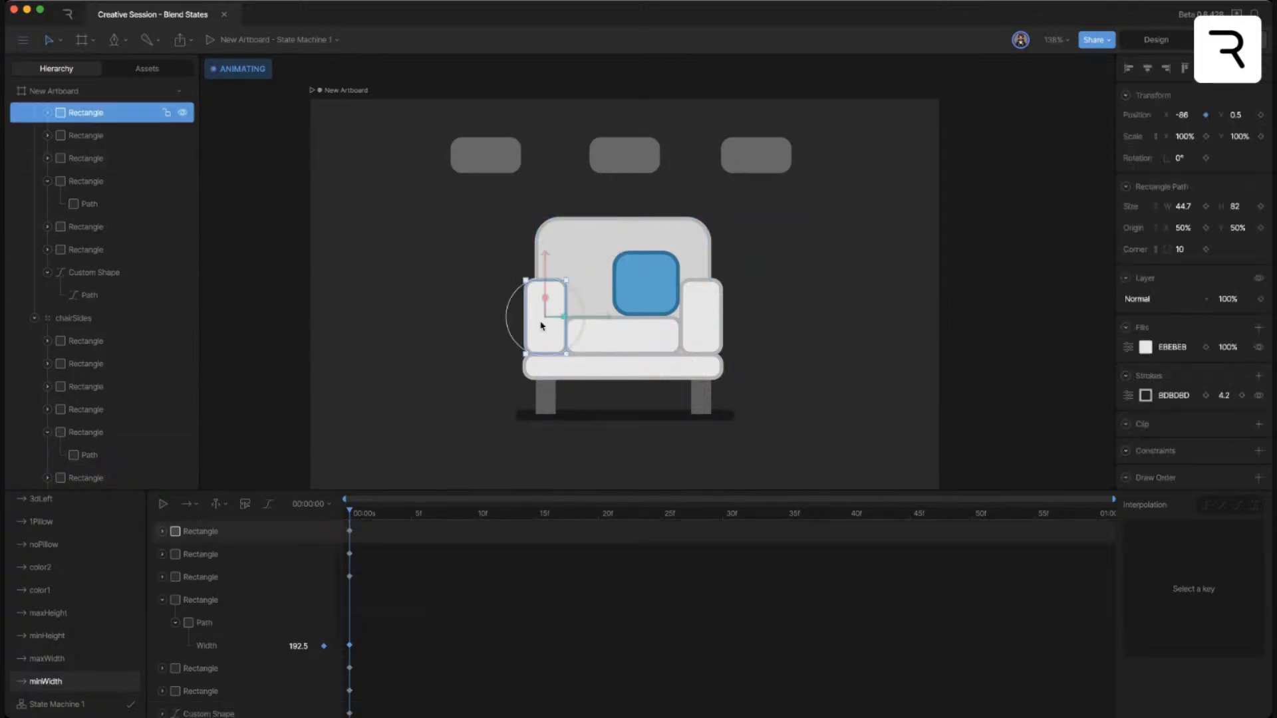
scroll(113, 392, down, 1)
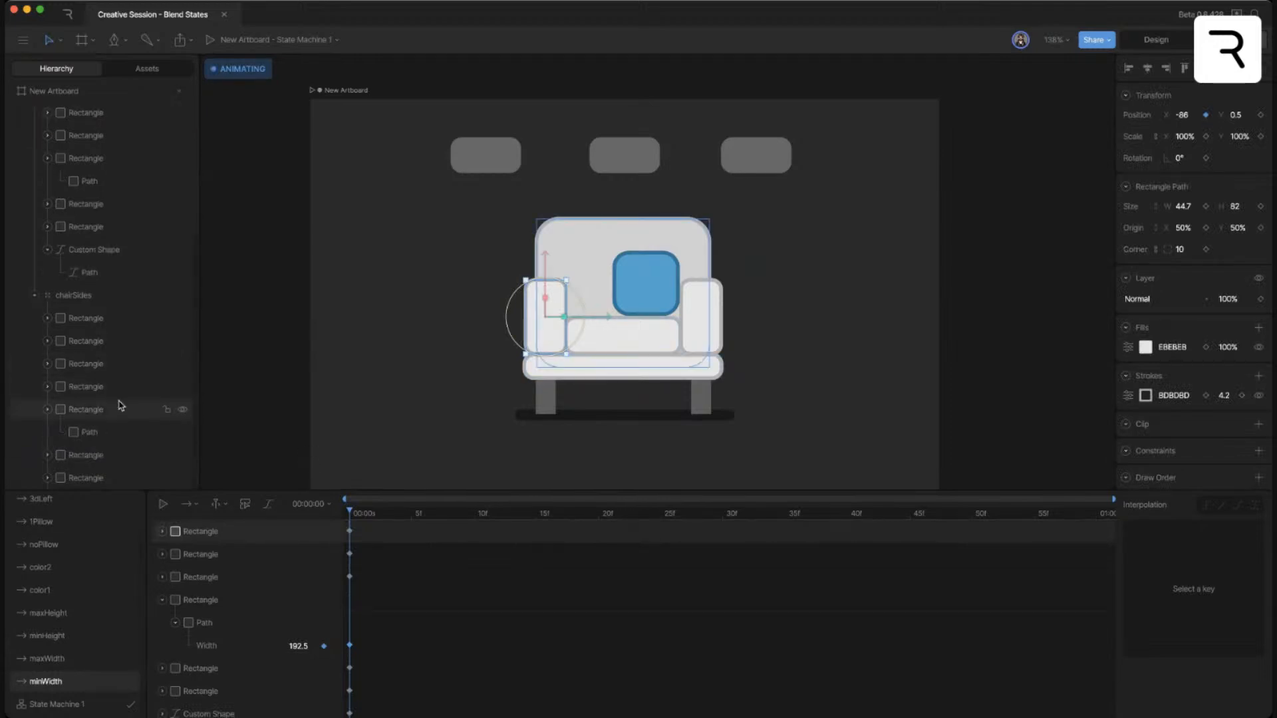
click(99, 387)
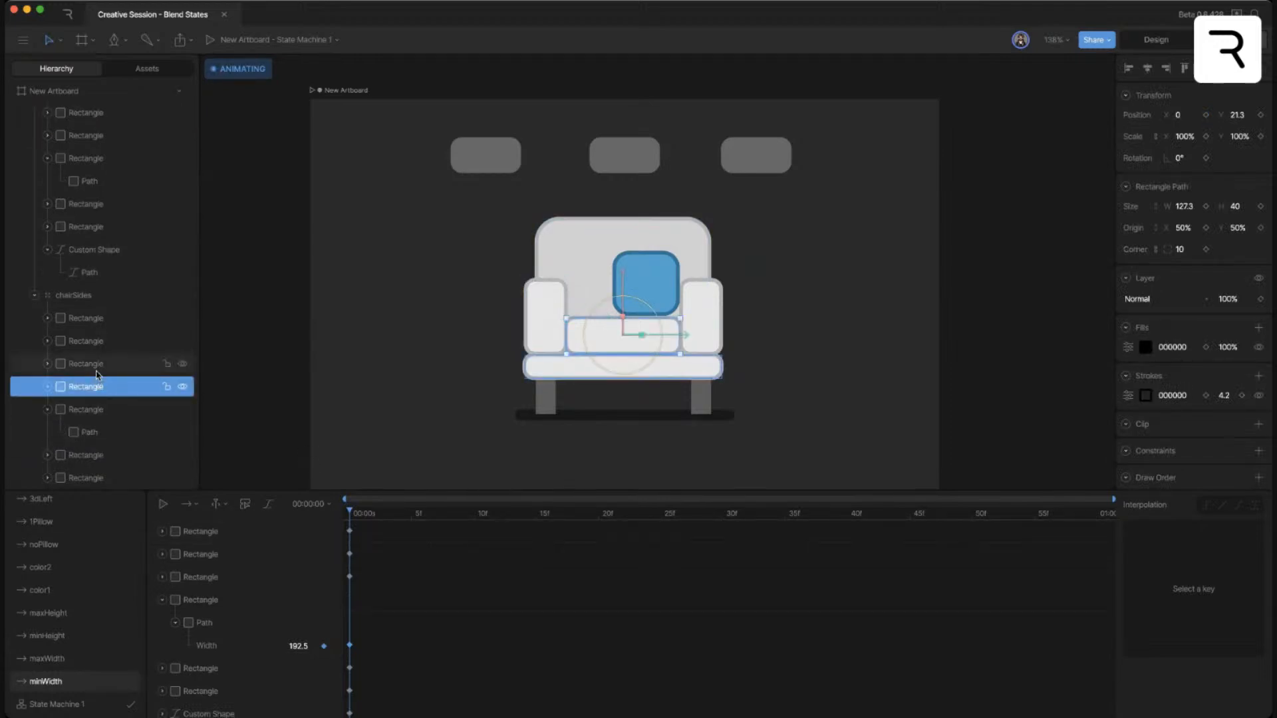
click(97, 371)
click(97, 341)
shift+click(93, 324)
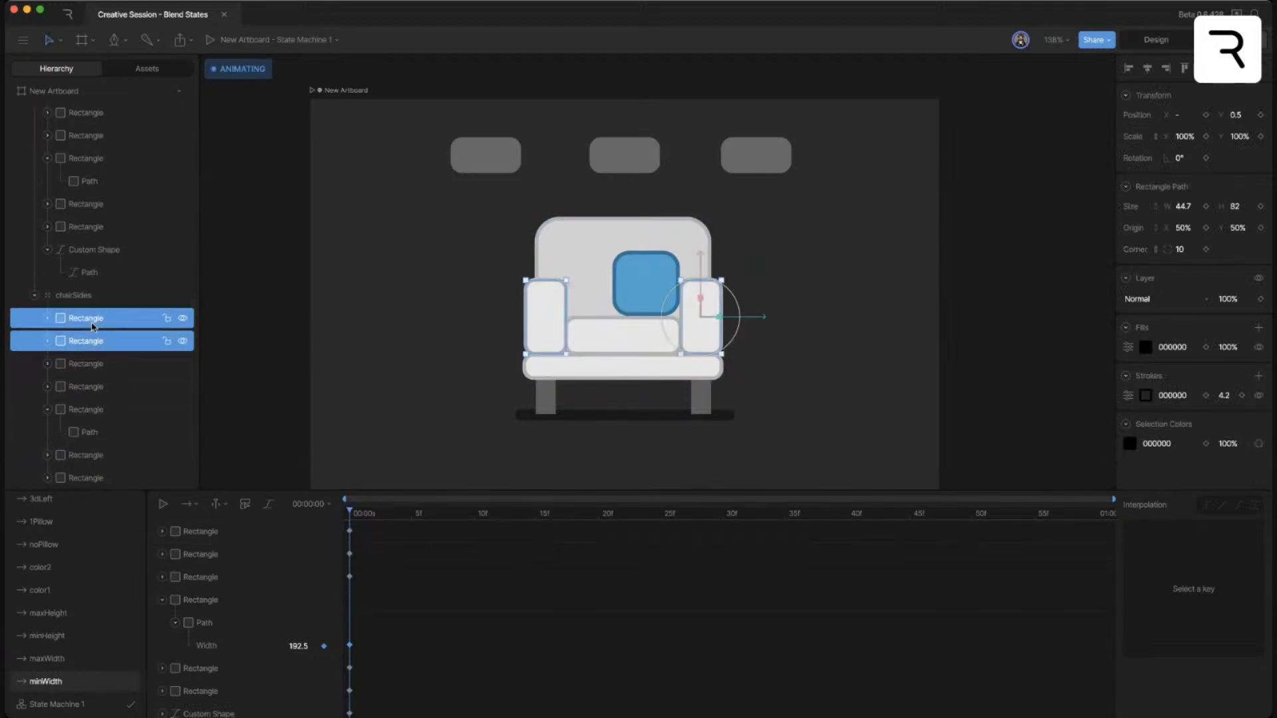
click(1205, 114)
- In the maxWidth timeline, copy the chair's right armrest X position key of 205 onto the matching chairSides armrest
click(46, 659)
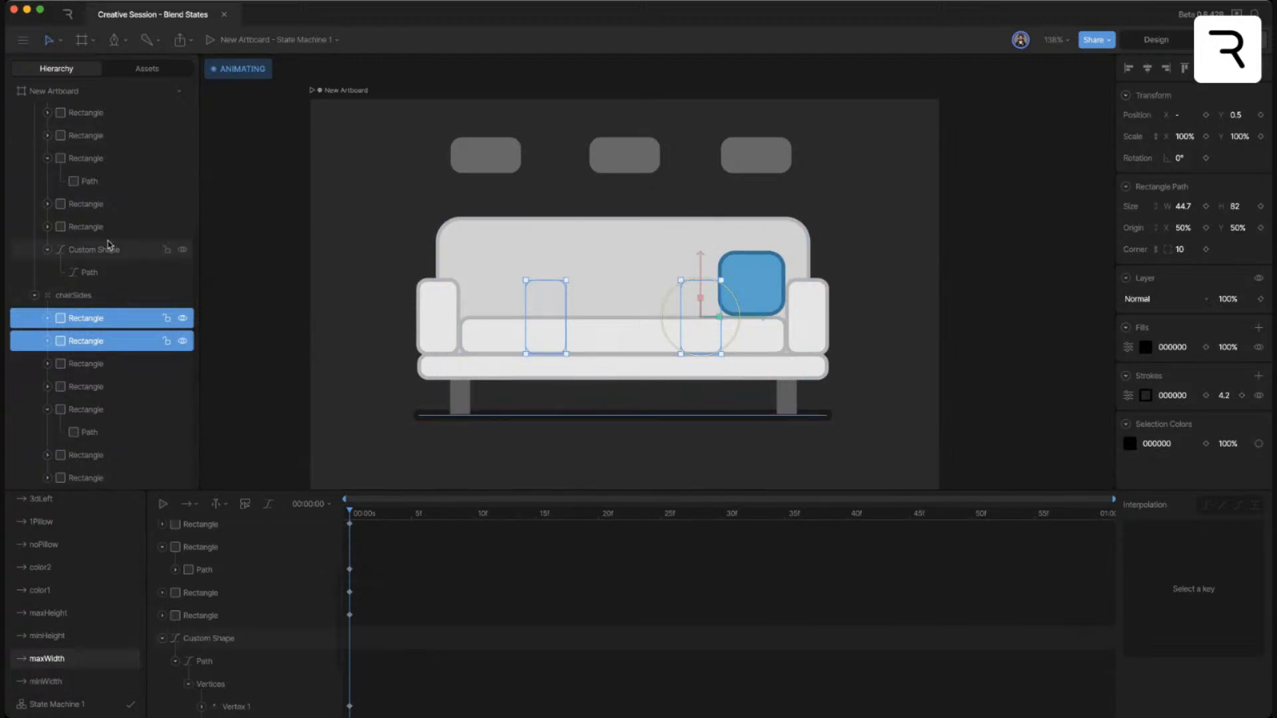
scroll(107, 280, up, 2)
scroll(108, 199, up, 3)
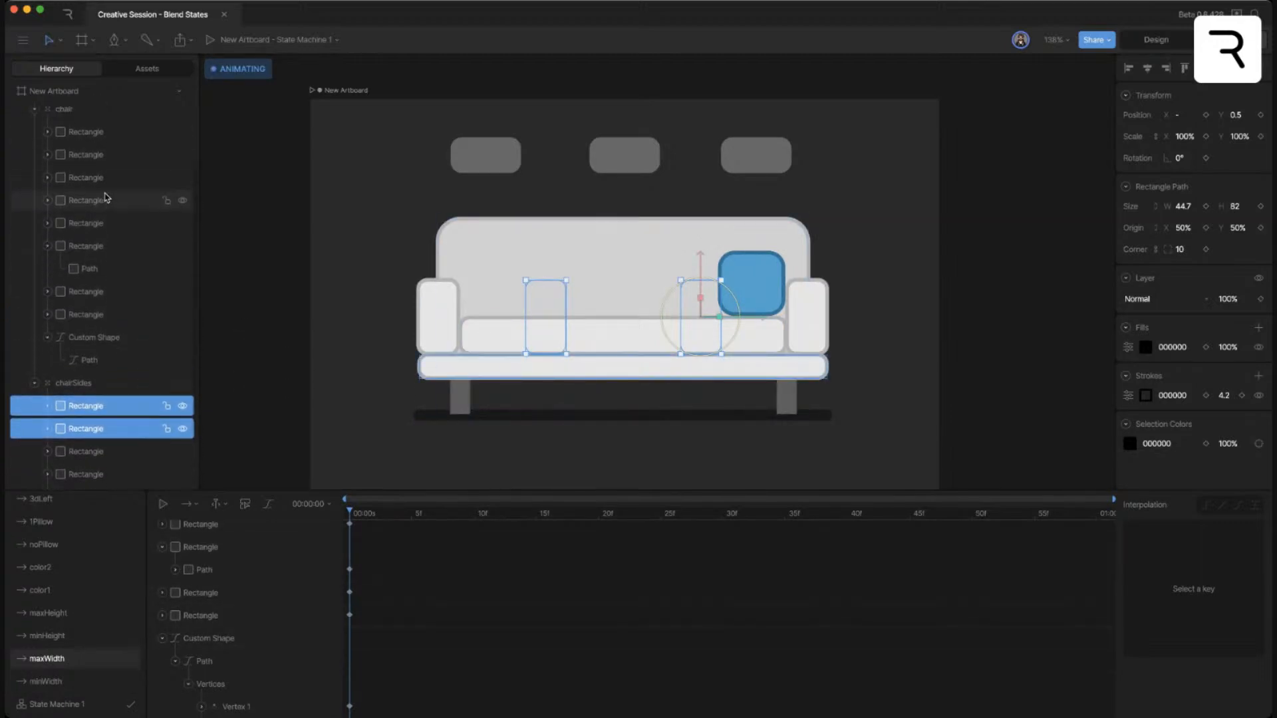
click(94, 133)
click(93, 155)
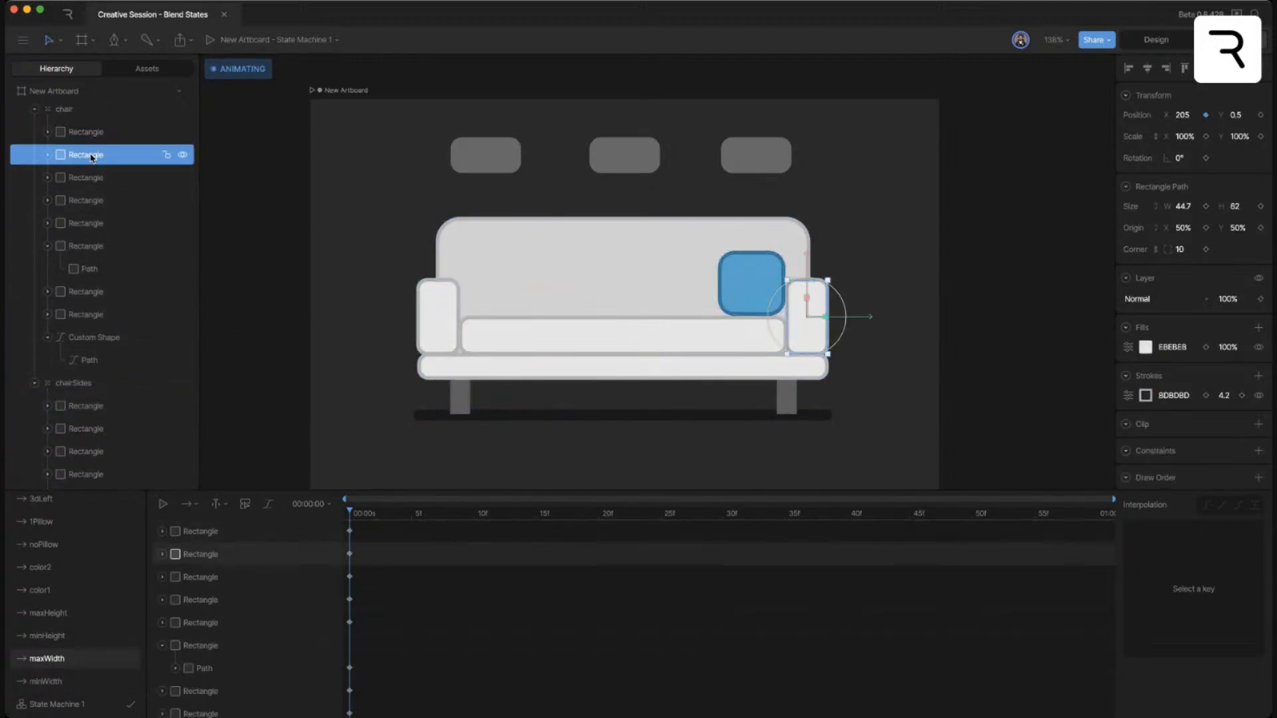
drag(353, 557, 349, 556)
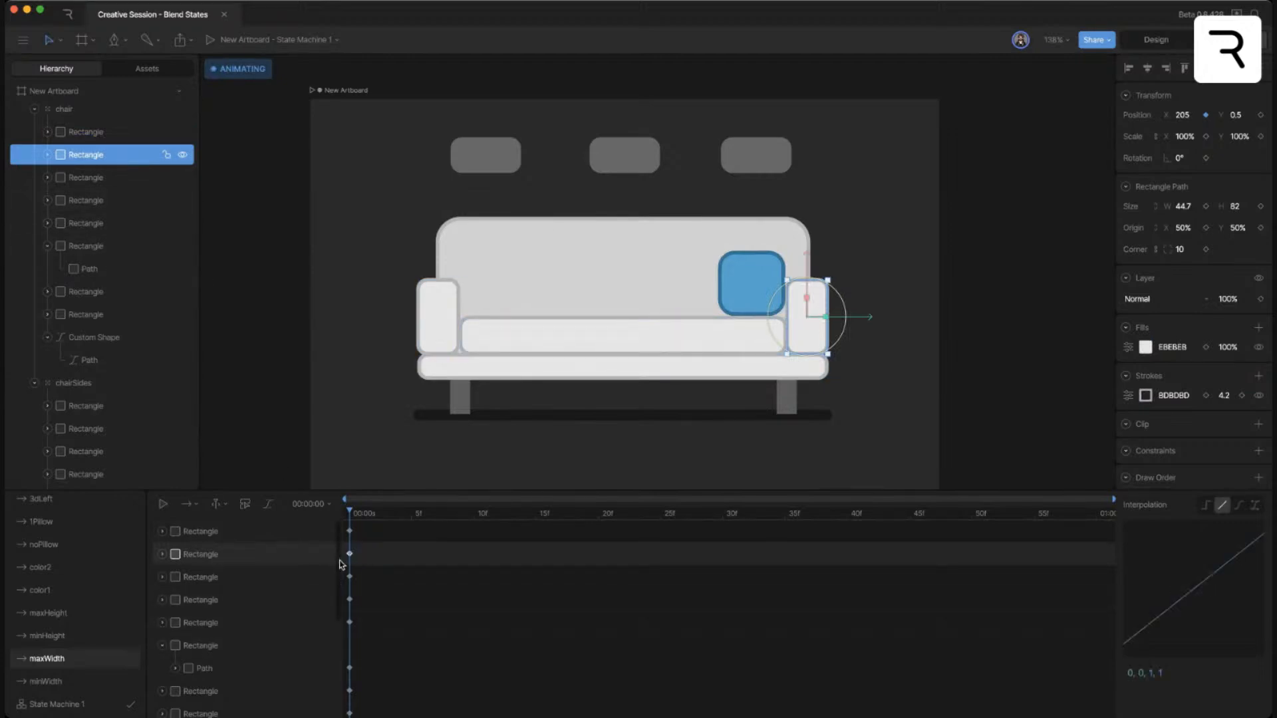
scroll(109, 405, down, 2)
click(111, 366)
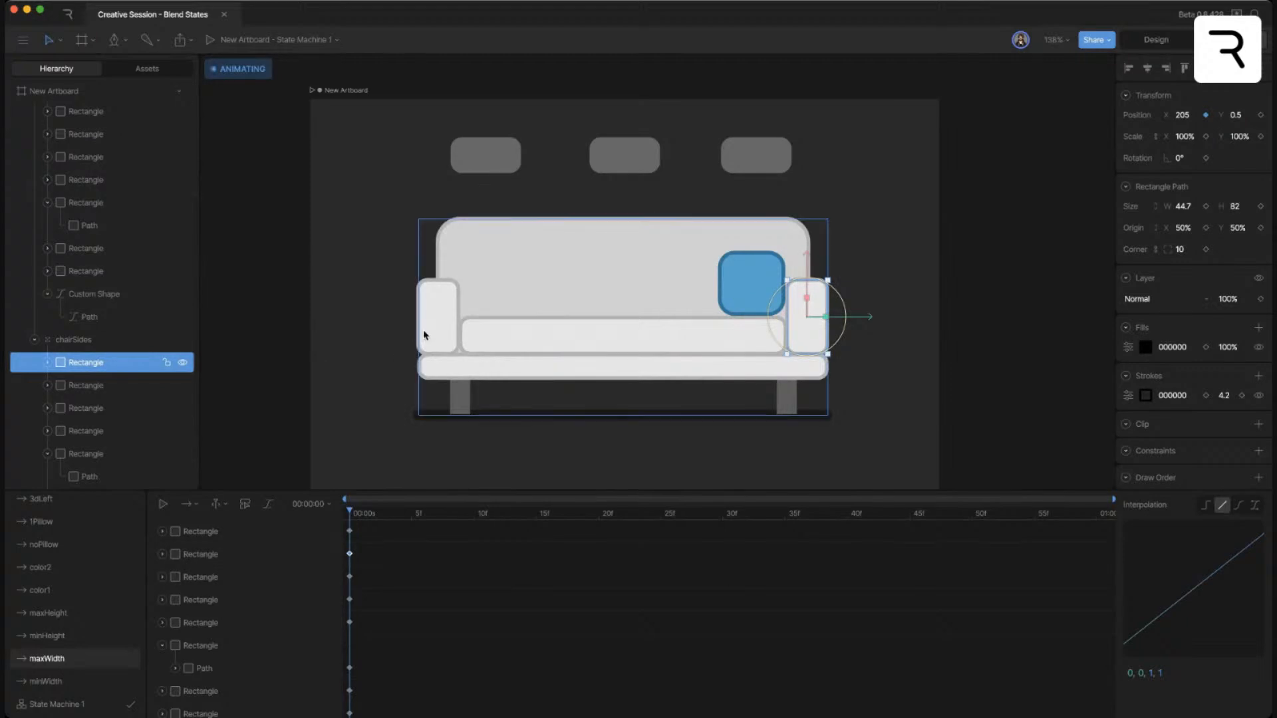
- Copy the chair's left armrest X position key of -205.7 onto the matching chairSides armrest in maxWidth
scroll(90, 273, up, 6)
click(84, 256)
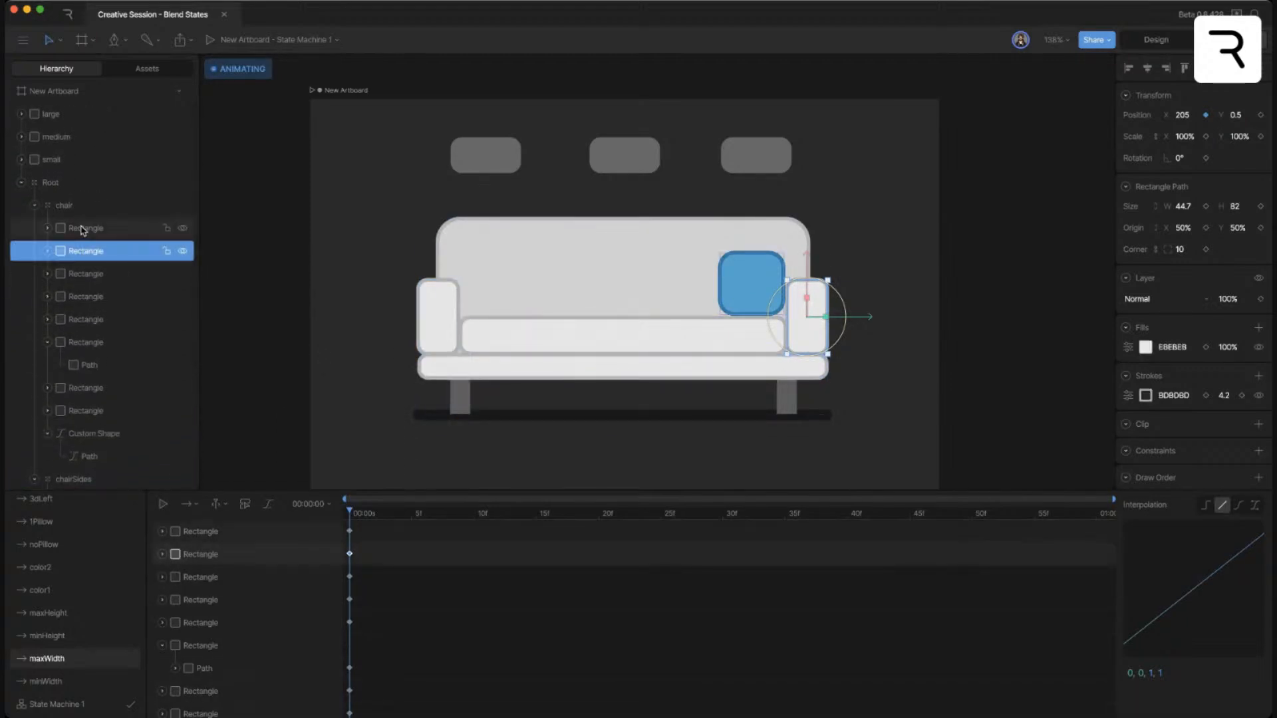
click(83, 229)
click(84, 252)
click(85, 272)
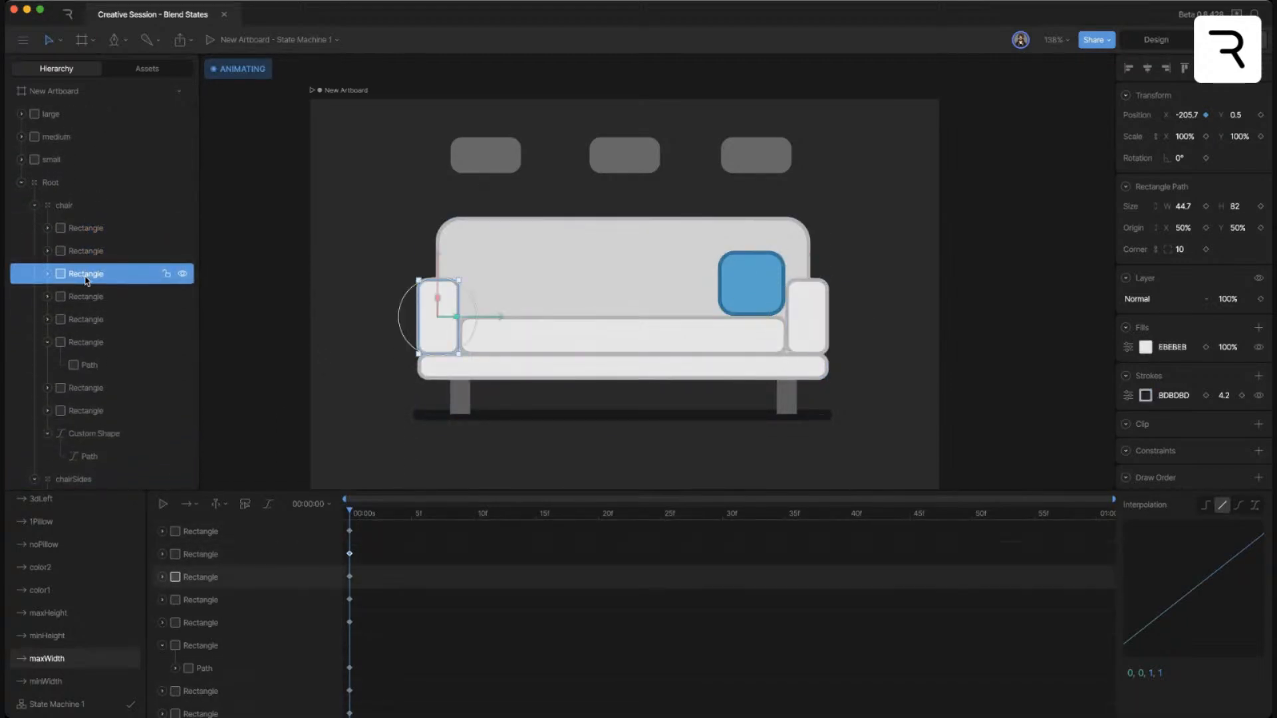
drag(340, 586, 341, 586)
scroll(100, 406, down, 3)
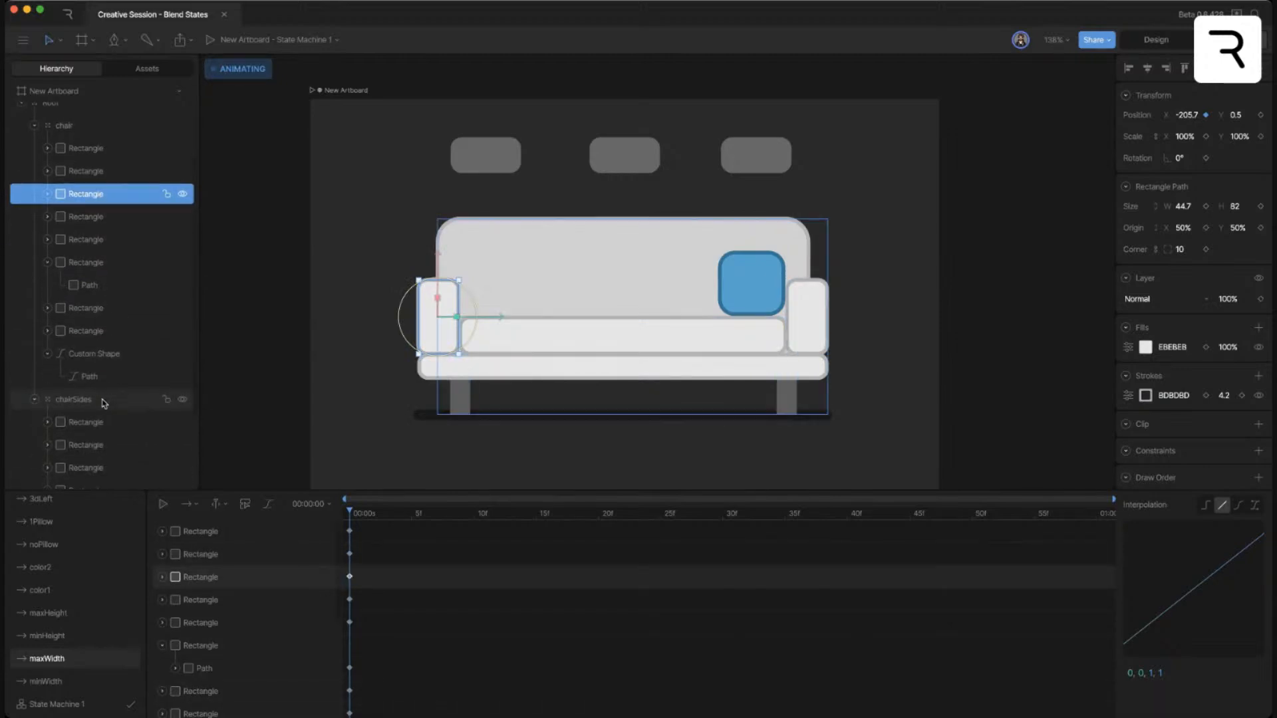
click(95, 439)
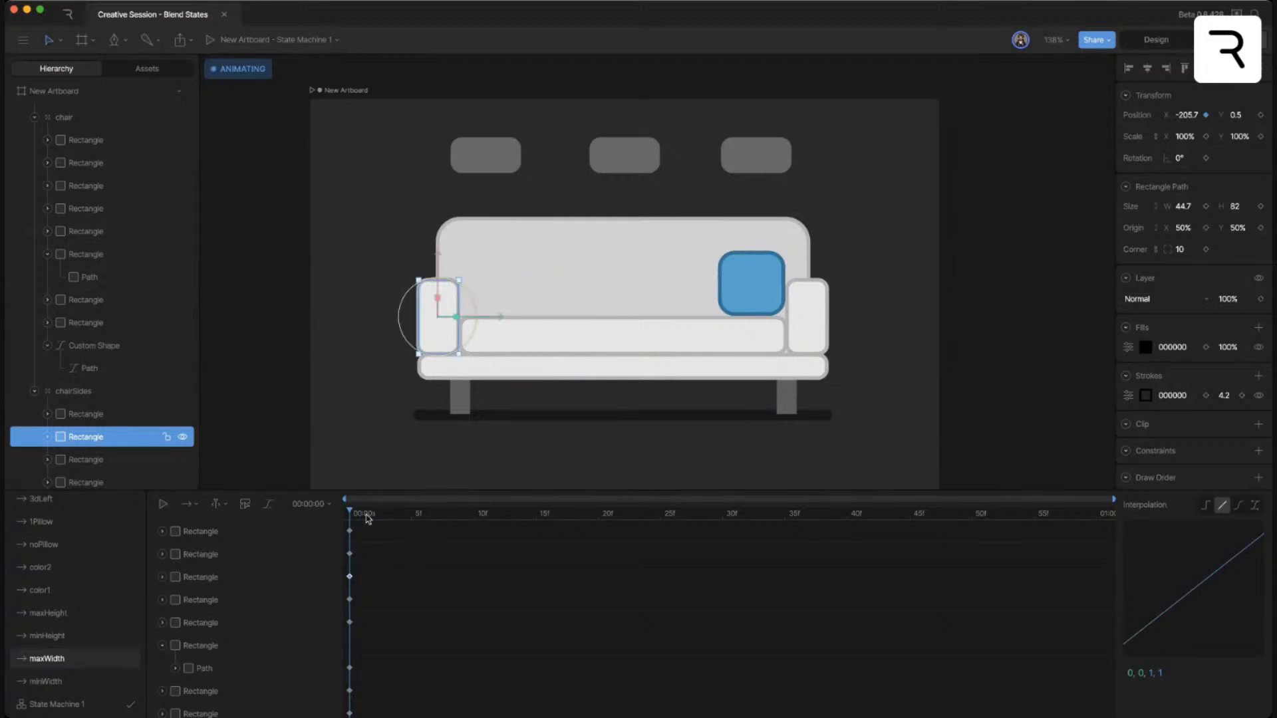
- Switch to design mode and delete the chairSides seat cushion rectangle
scroll(105, 328, down, 2)
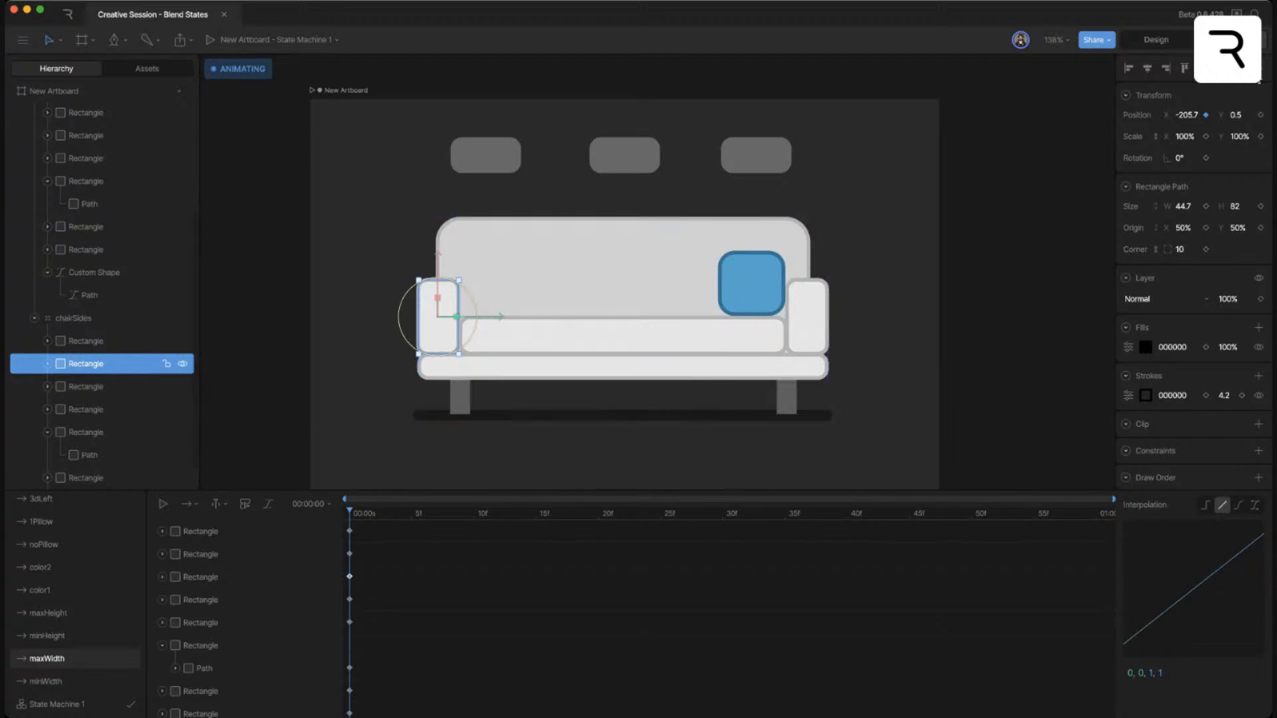
click(1164, 39)
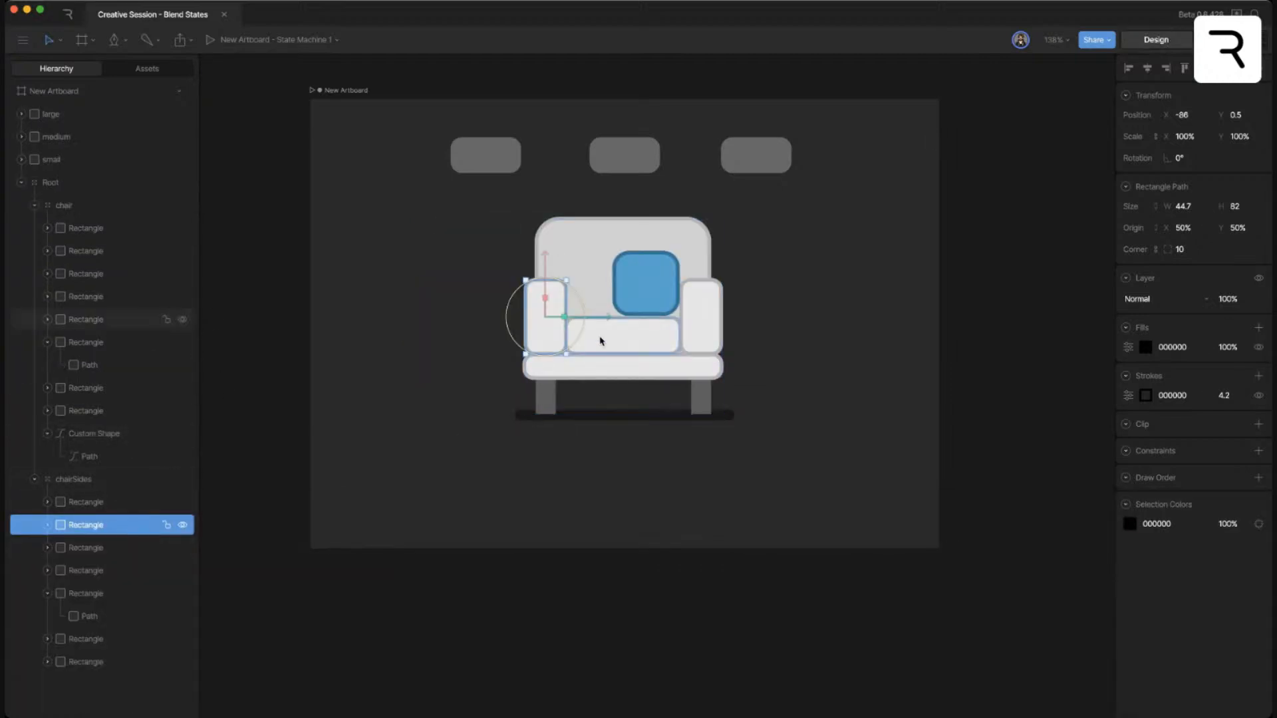
click(108, 571)
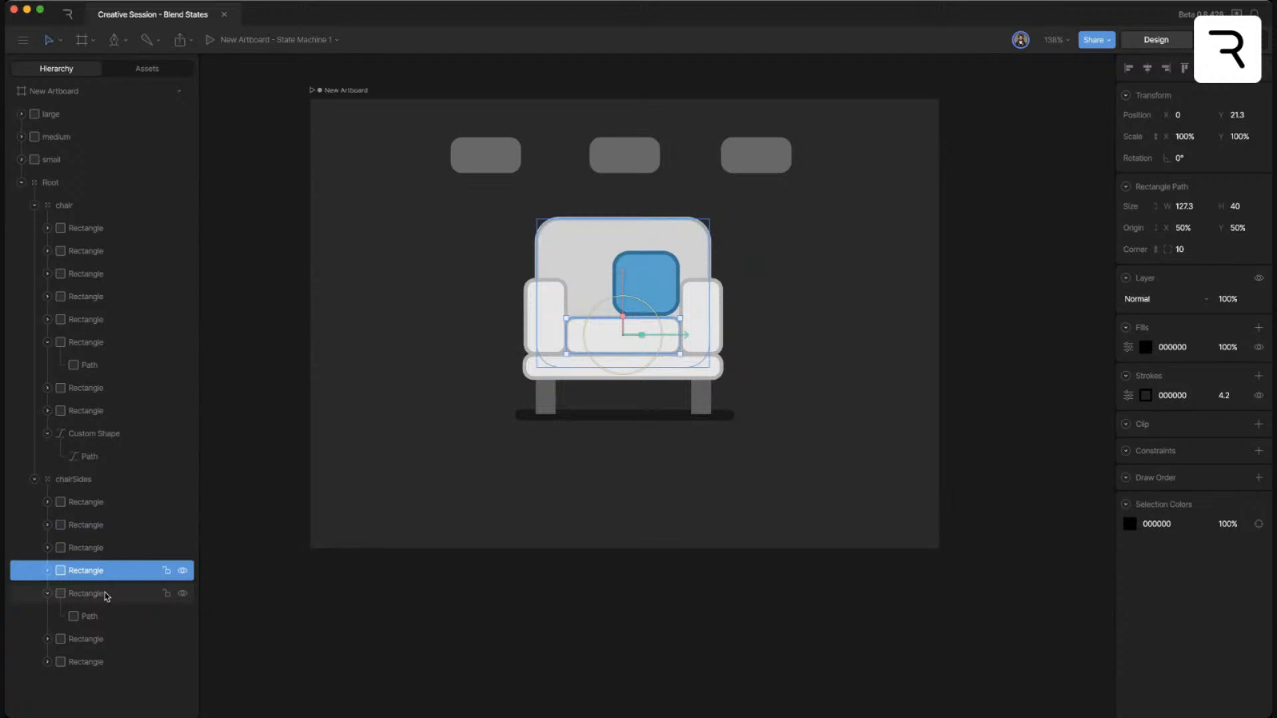
key(Delete)
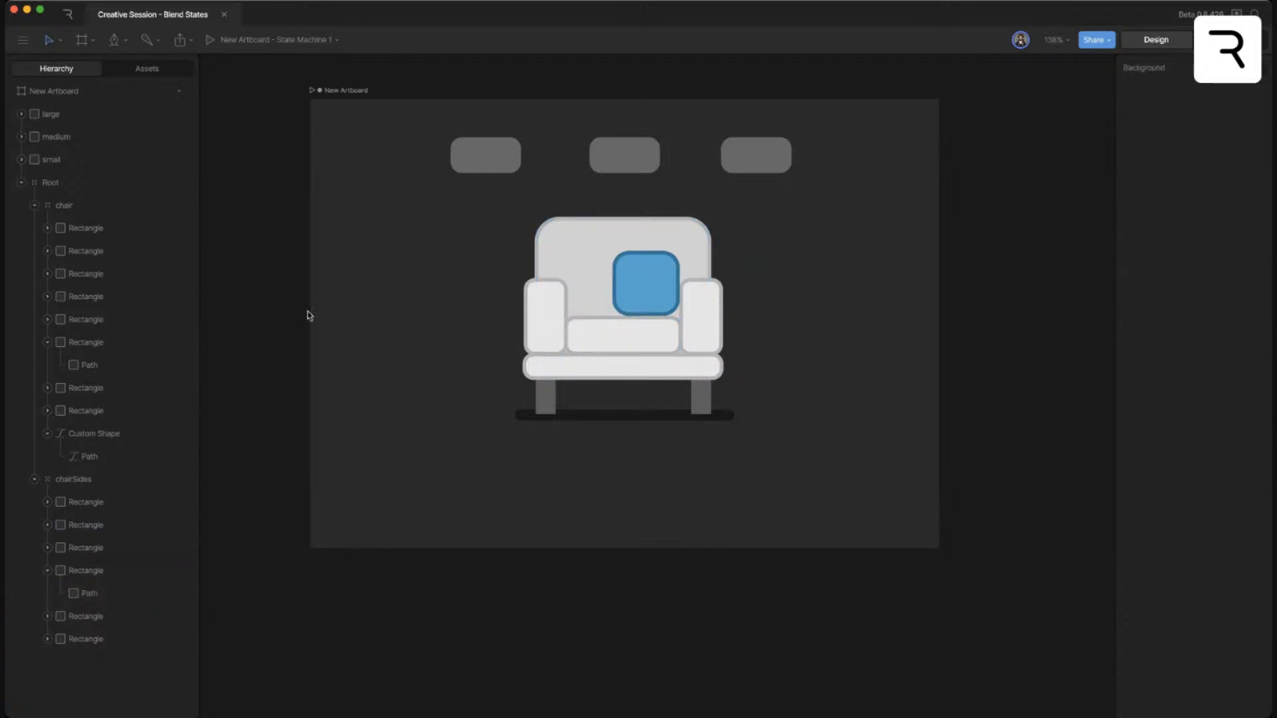
- Return to animation mode and key the chairSides base rectangle's width of 219.5 in the minWidth timeline
click(595, 371)
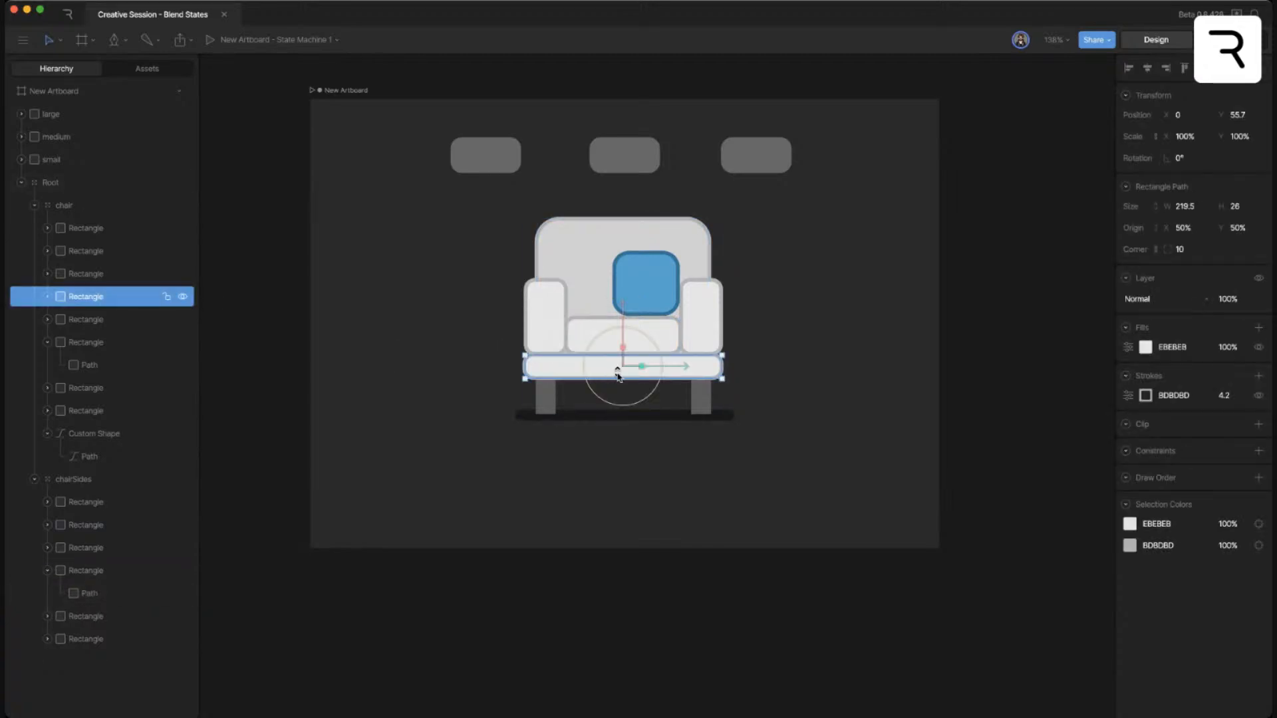
key(Tab)
scroll(79, 382, down, 5)
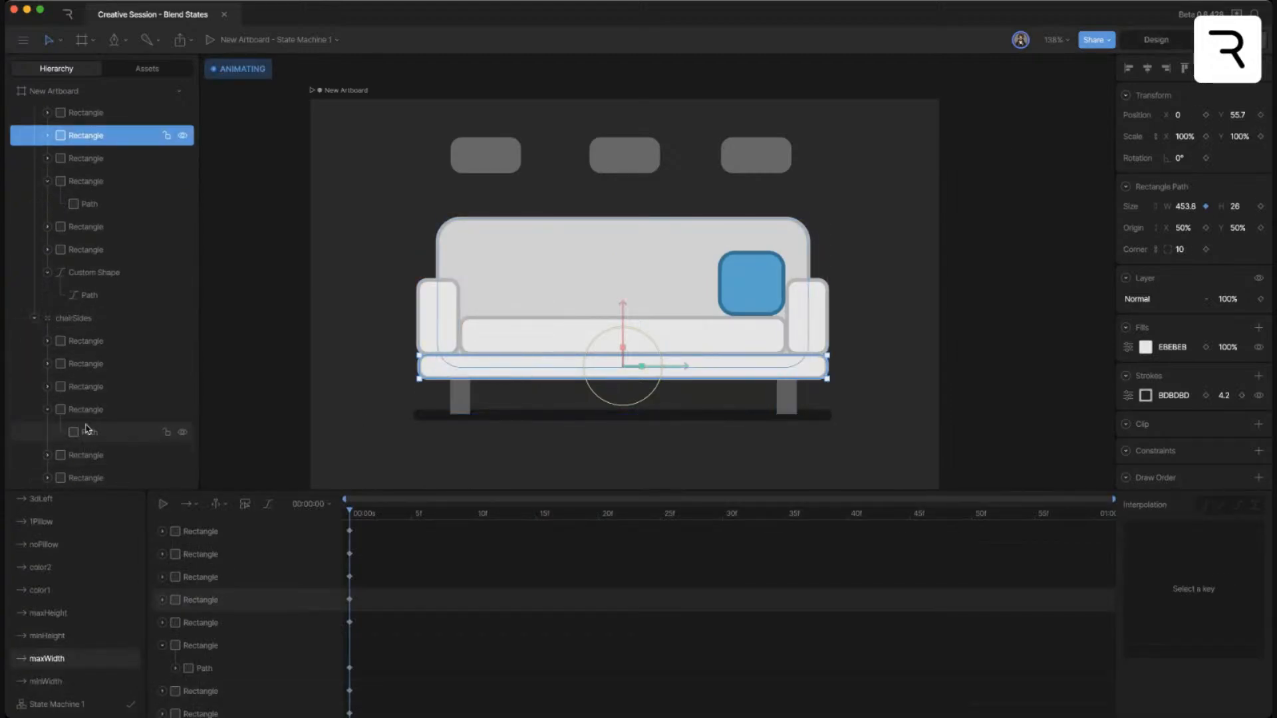
click(92, 388)
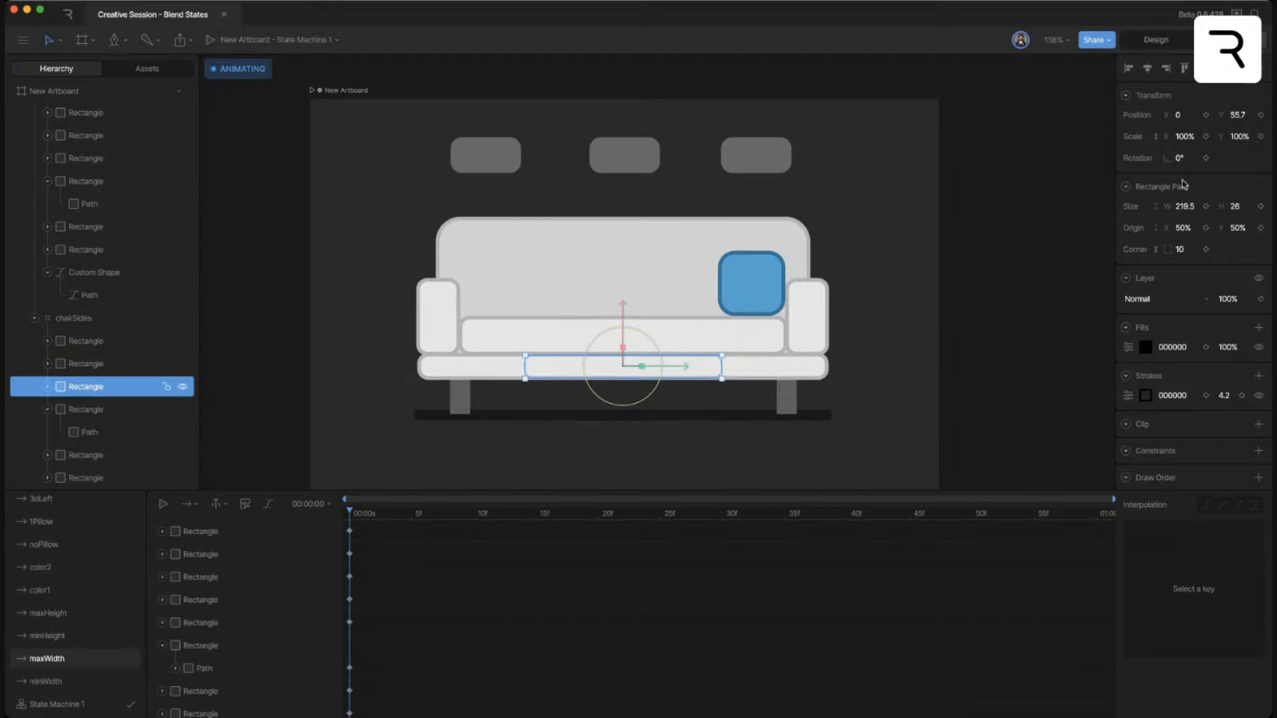
click(1206, 208)
key(super+z)
click(89, 682)
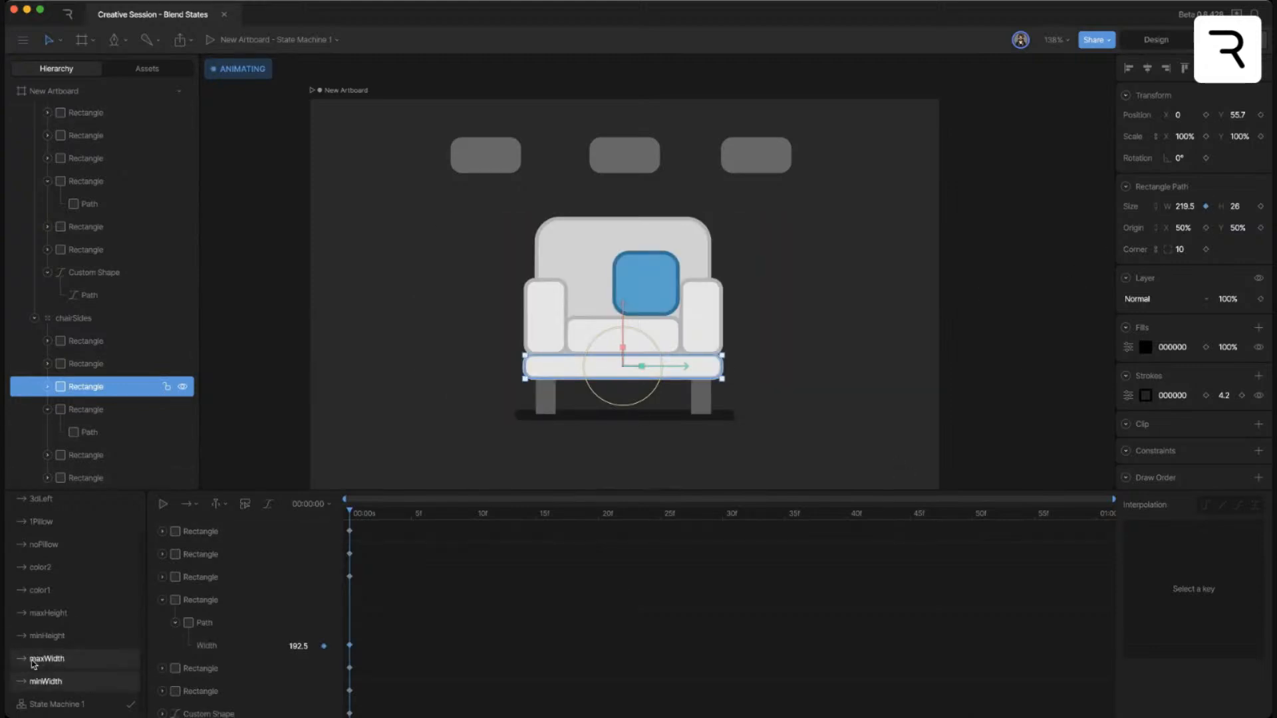
- In the maxWidth timeline, try to copy the chair base rectangle's key onto the chairSides base, and expand that base's track
click(41, 658)
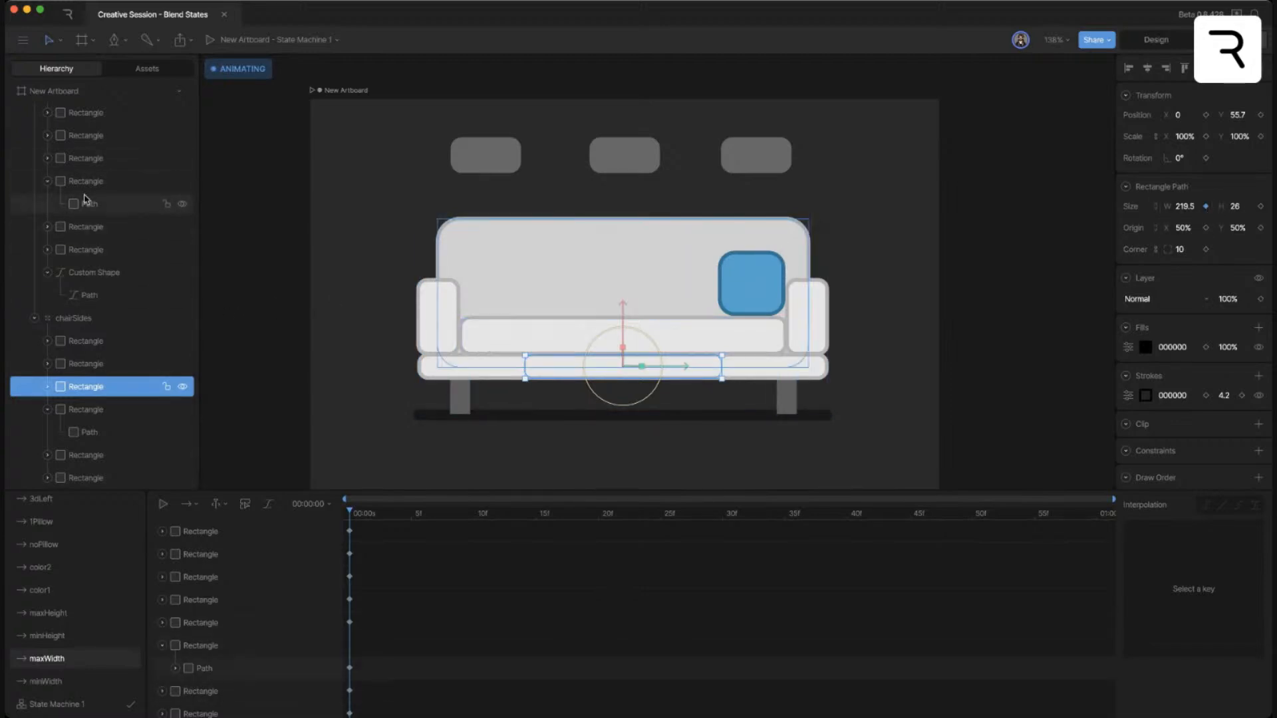
click(85, 137)
mouse_move(372, 615)
mouse_down()
mouse_move(347, 596)
mouse_move(349, 610)
mouse_up()
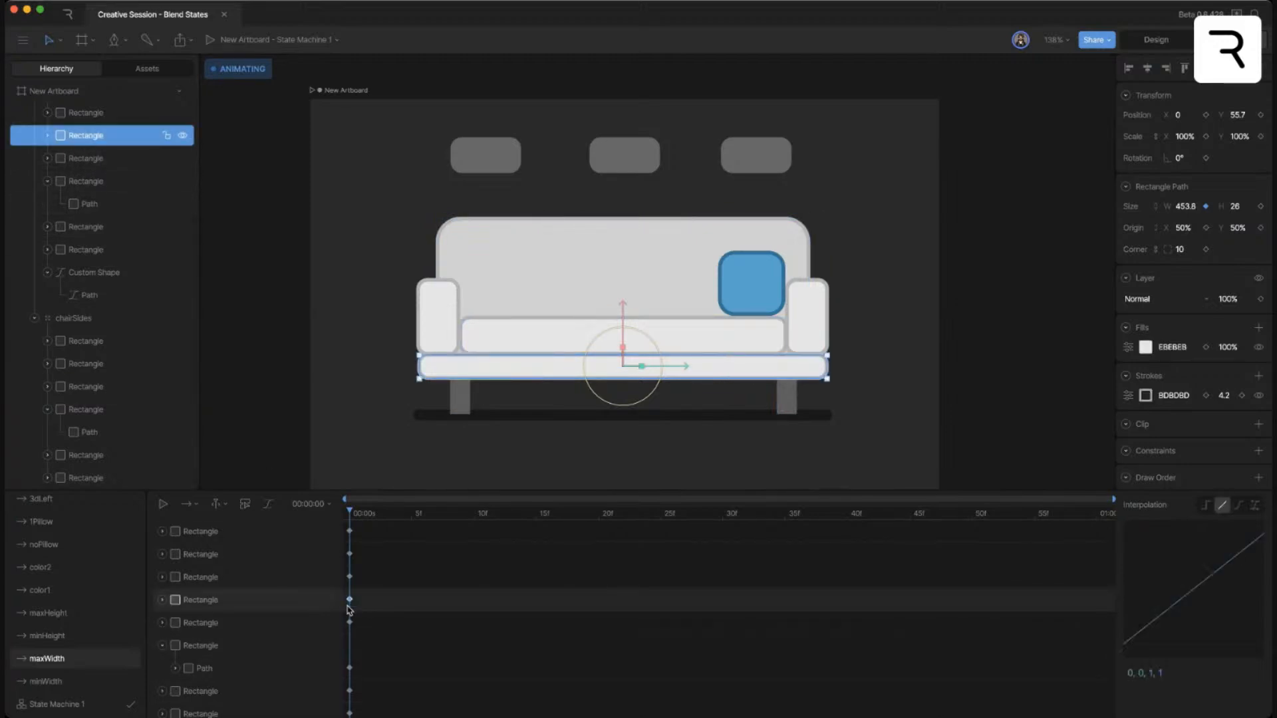
click(105, 390)
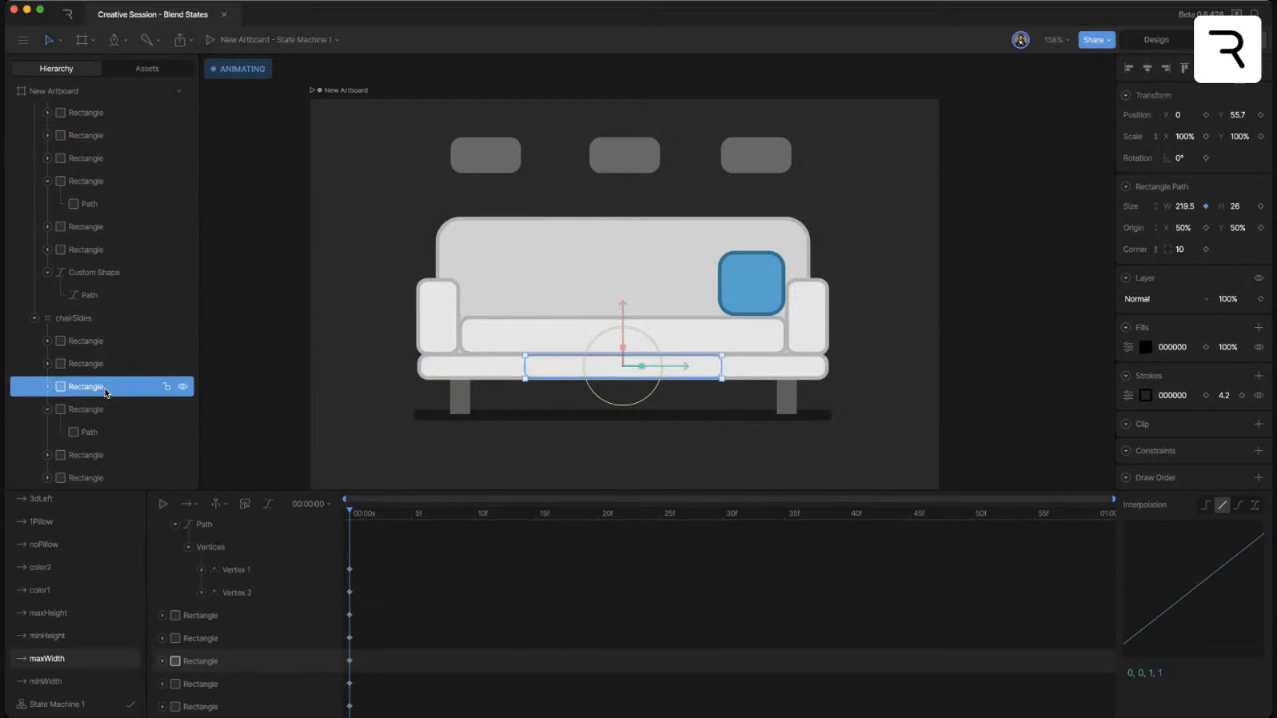
drag(393, 657, 340, 672)
click(162, 661)
scroll(208, 665, down, 1)
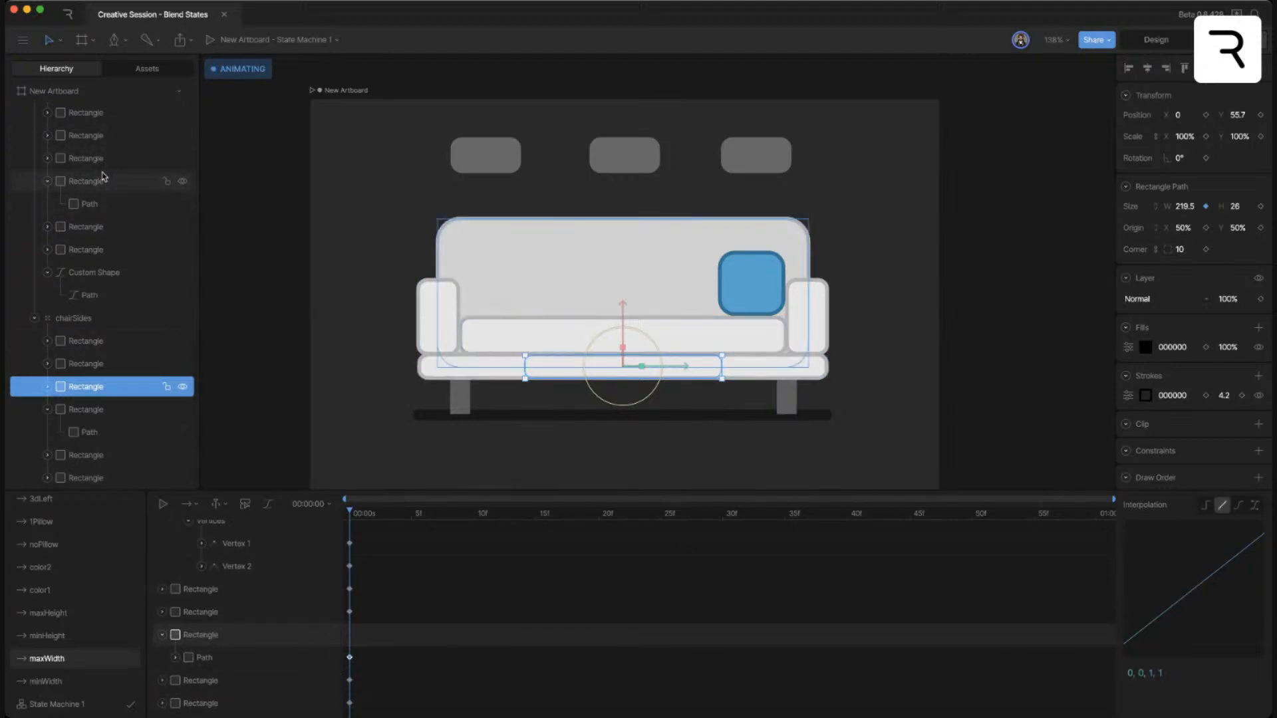
- Try to copy the chair base path's width key of 453.8 onto the chairSides base path's width key in maxWidth
click(109, 136)
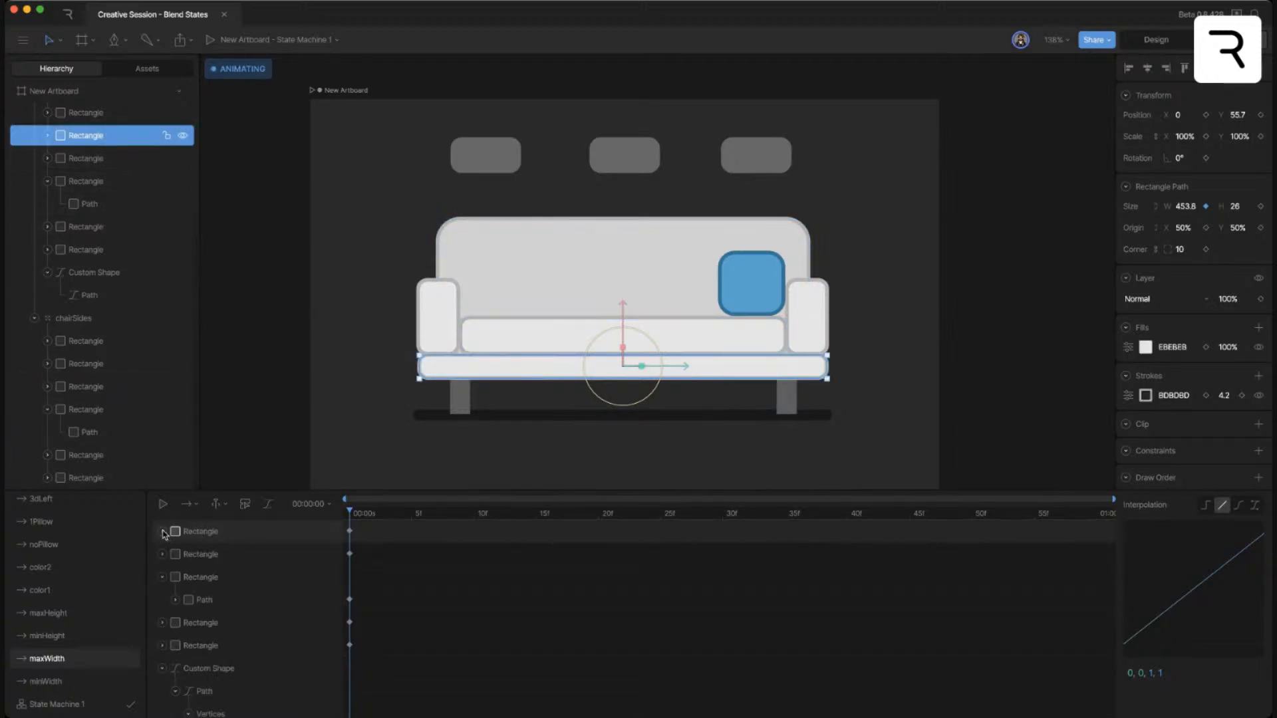
click(176, 554)
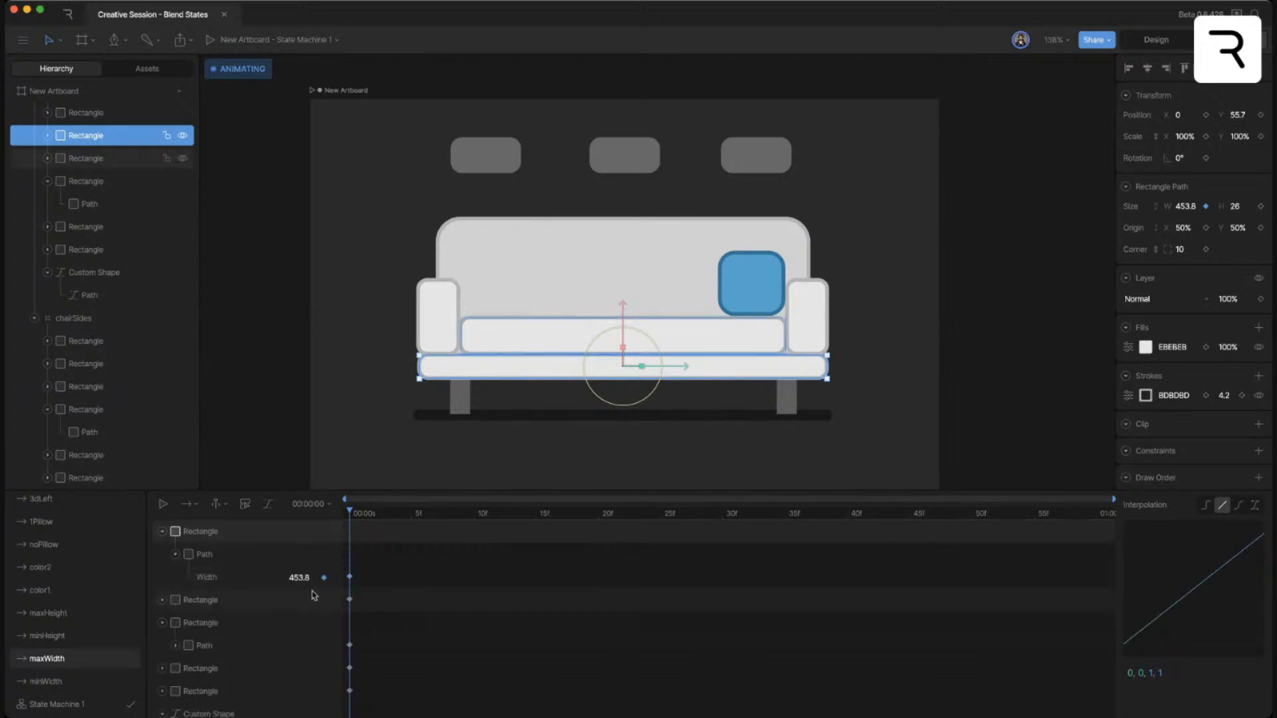
click(349, 576)
scroll(266, 585, down, 5)
scroll(213, 532, up, 1)
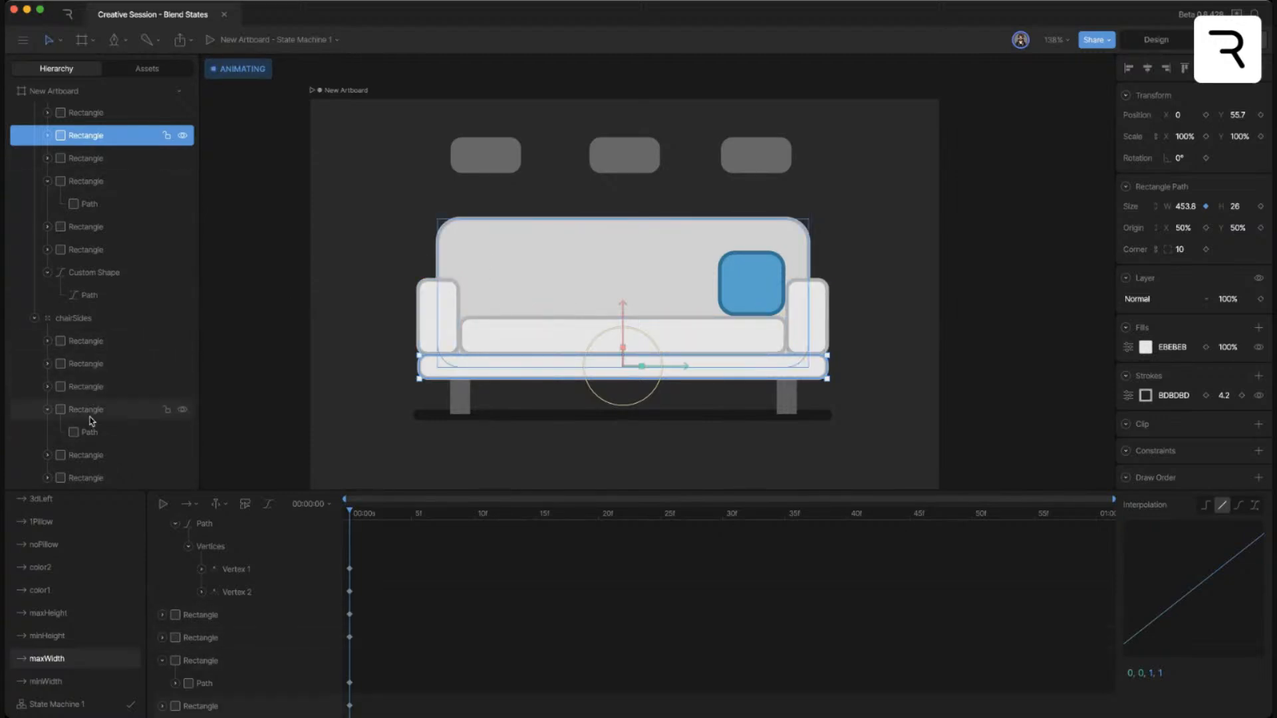
click(102, 388)
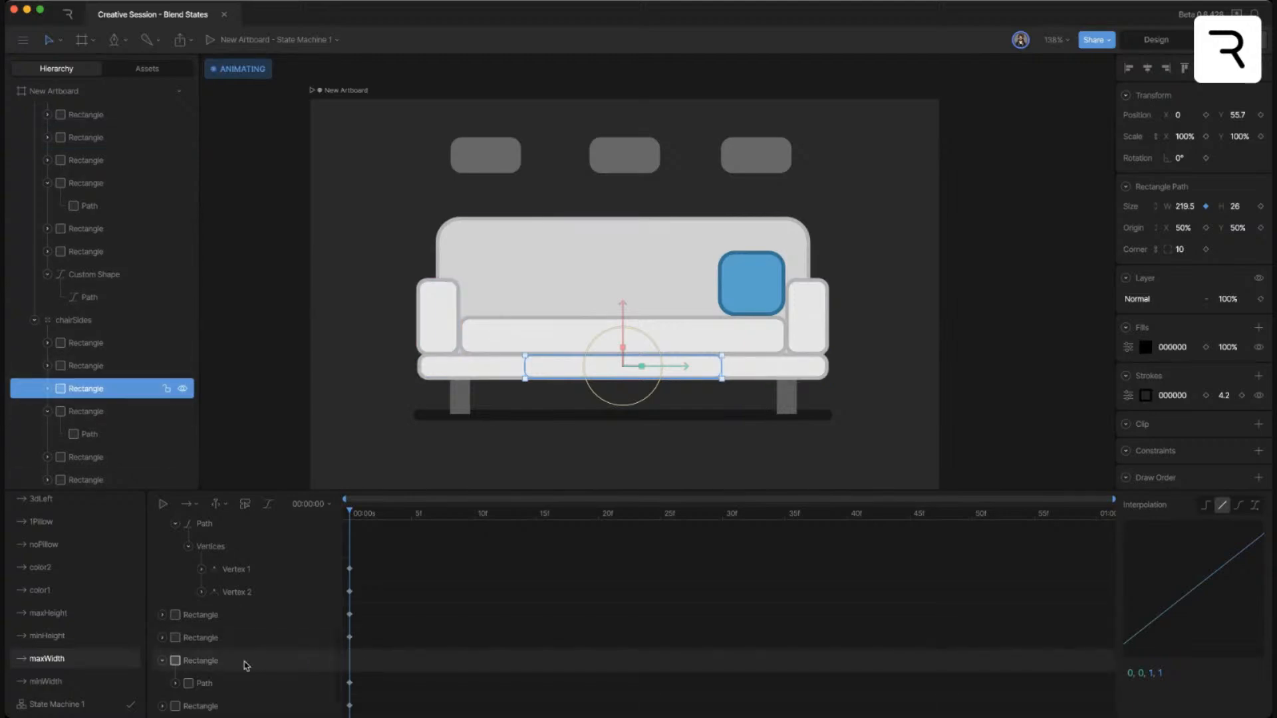
drag(361, 679, 343, 688)
click(175, 683)
scroll(365, 645, down, 2)
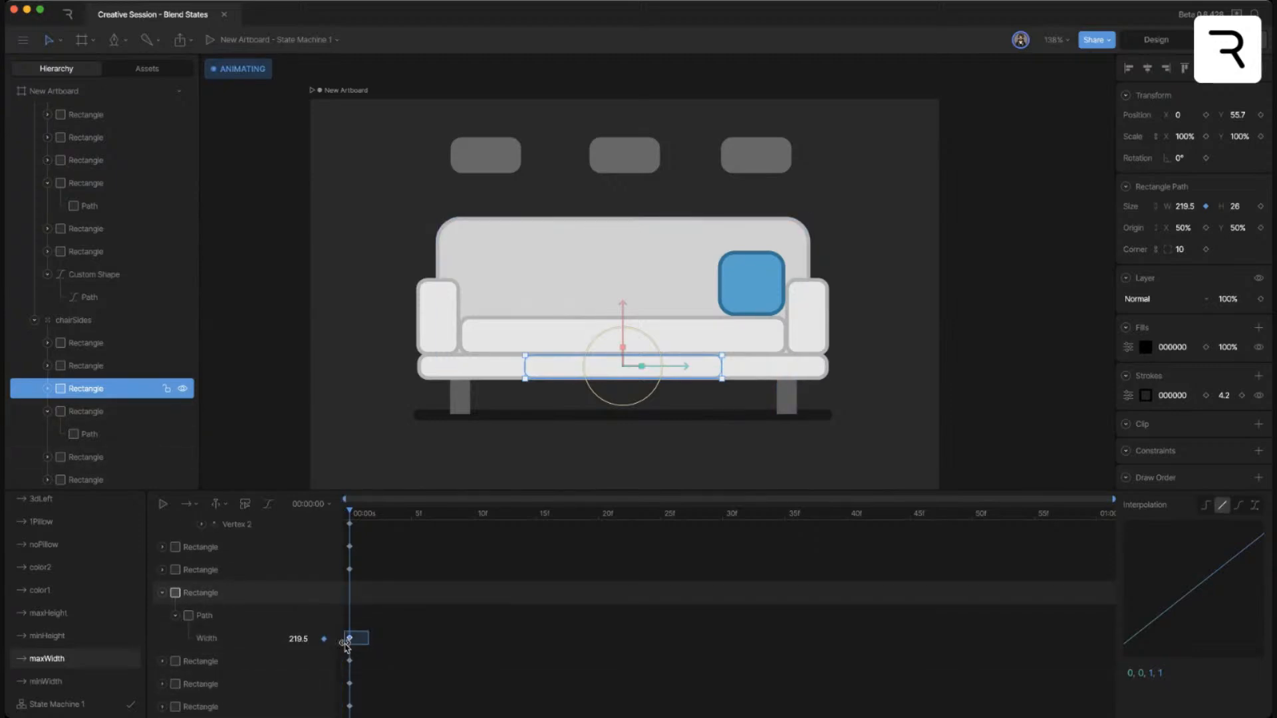
- Look up the chair base path's width value in the maxWidth timeline
click(82, 142)
click(297, 576)
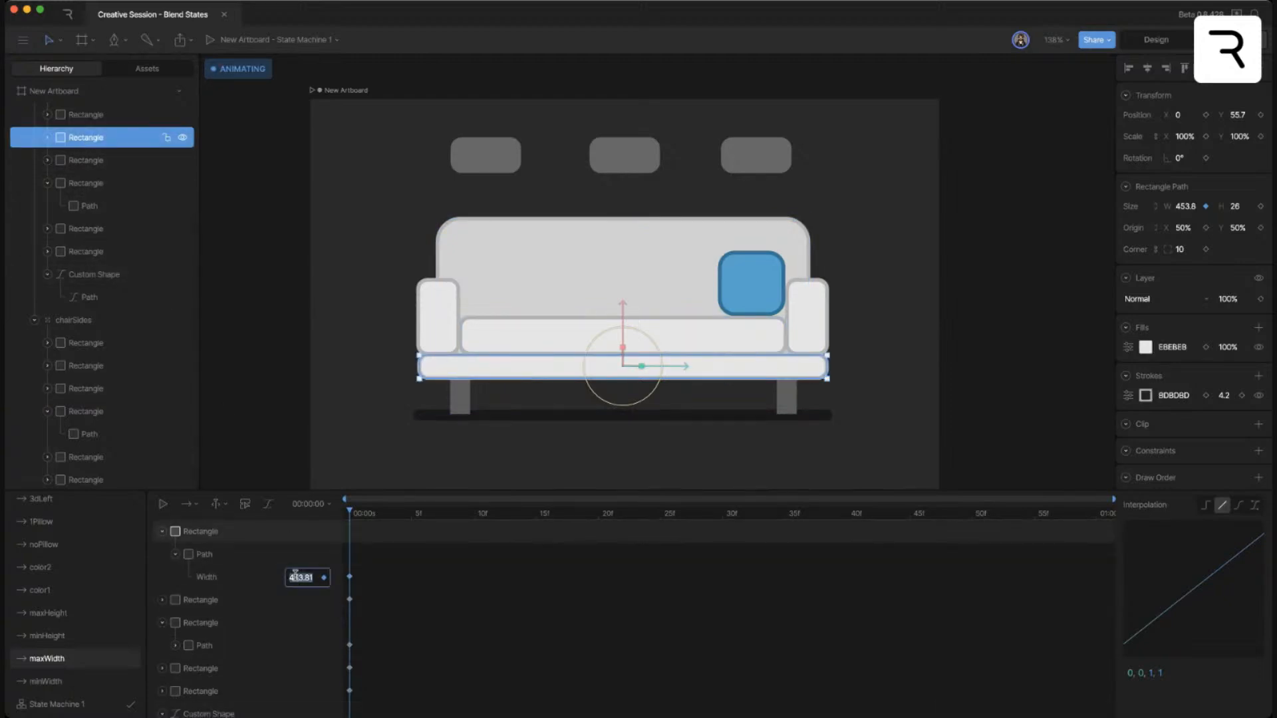
key(Return)
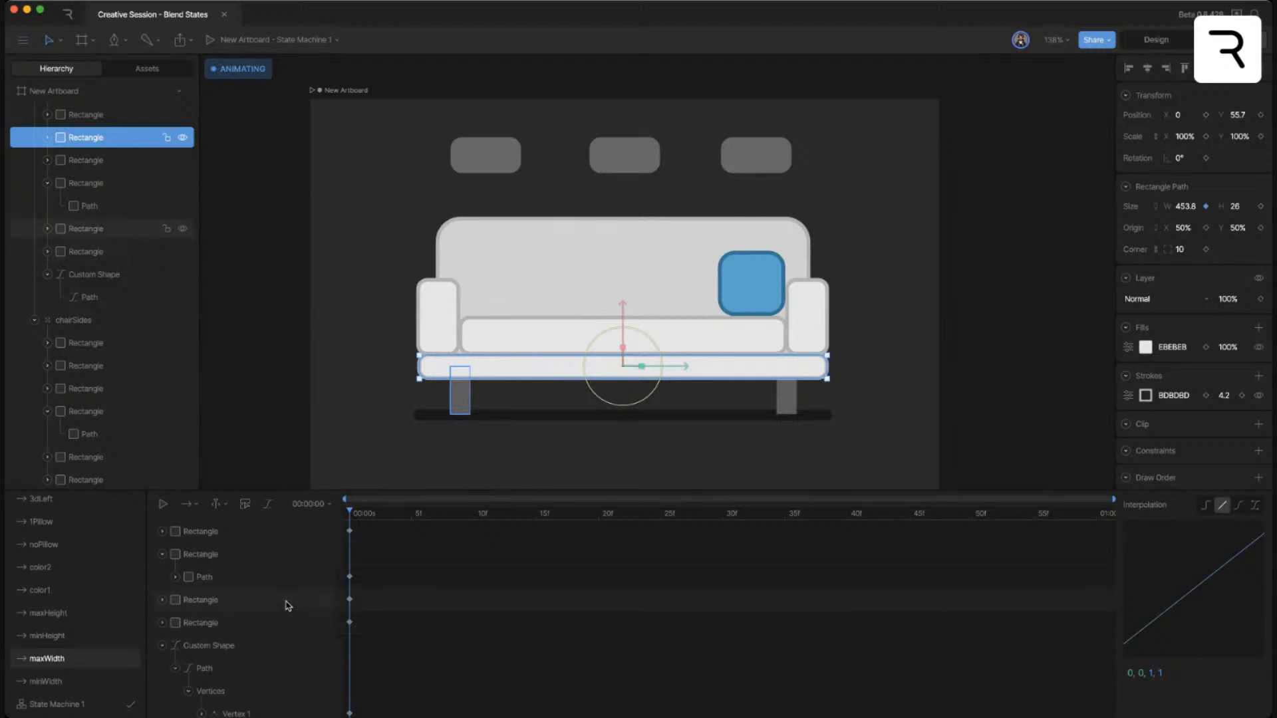
scroll(105, 368, down, 1)
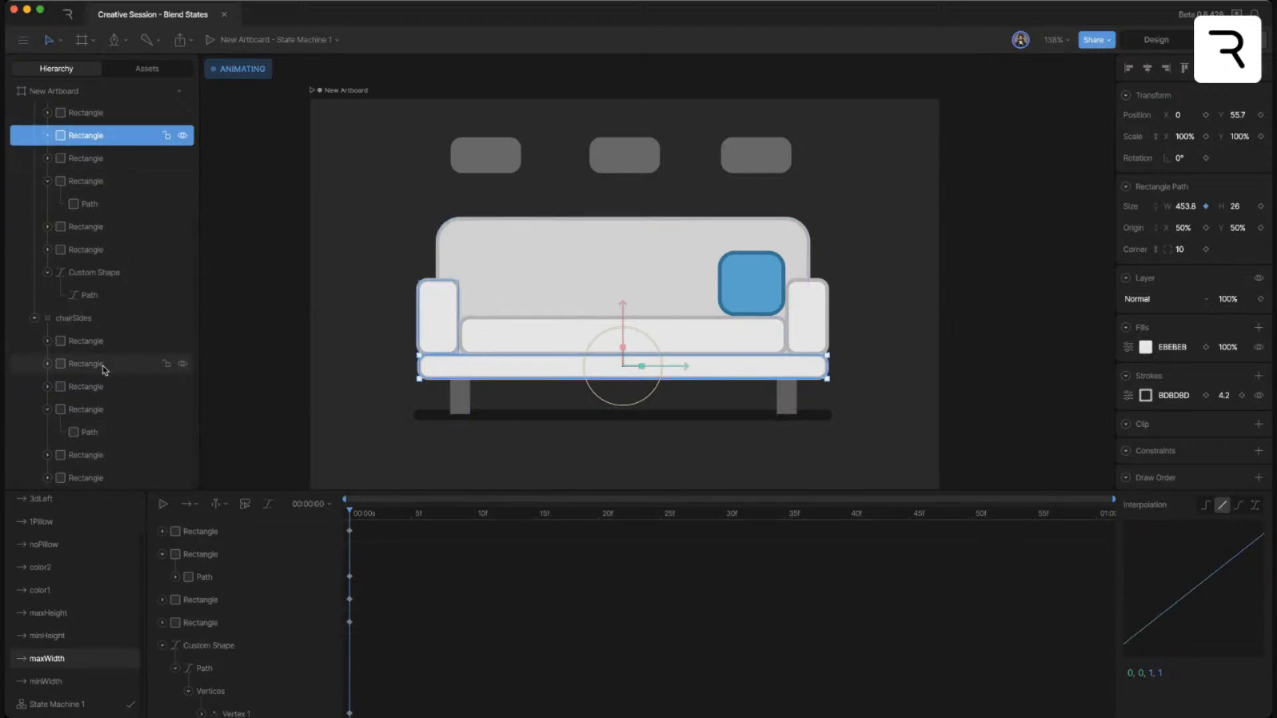
click(97, 410)
click(304, 639)
text(453)
key(Escape)
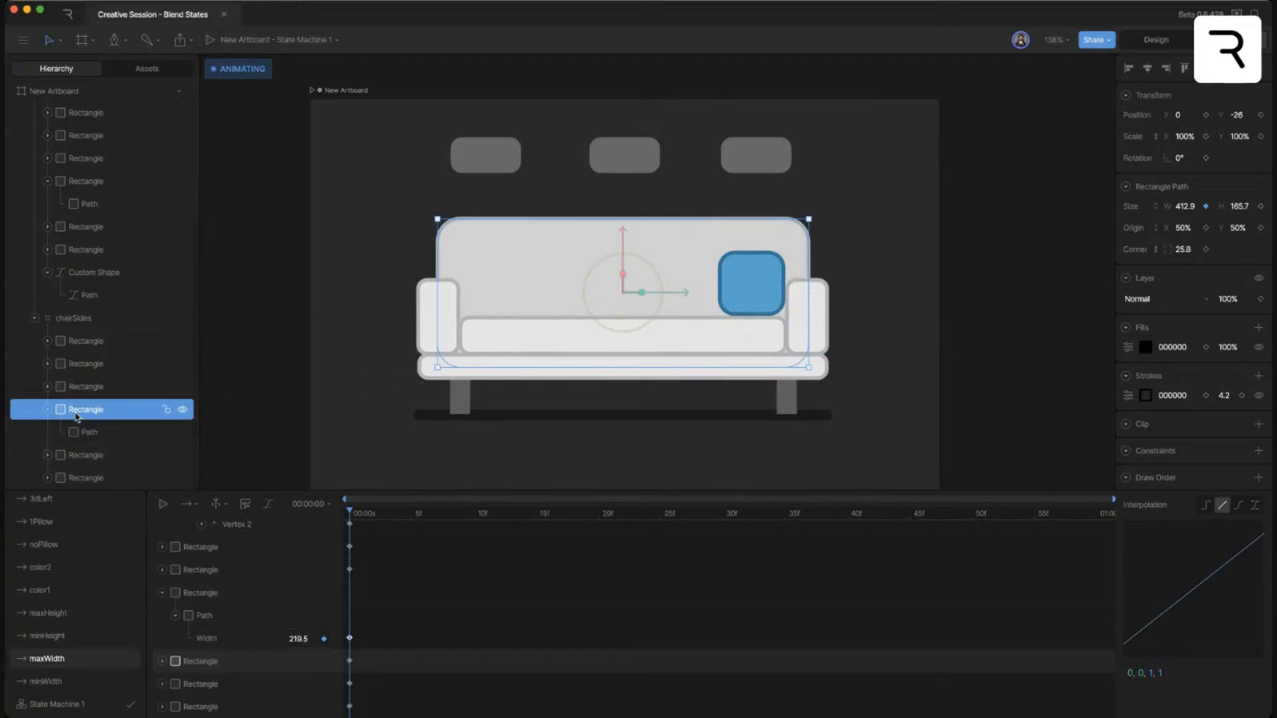
- Set the chairSides base path's width key to 453.8 in the maxWidth timeline
click(80, 455)
click(87, 390)
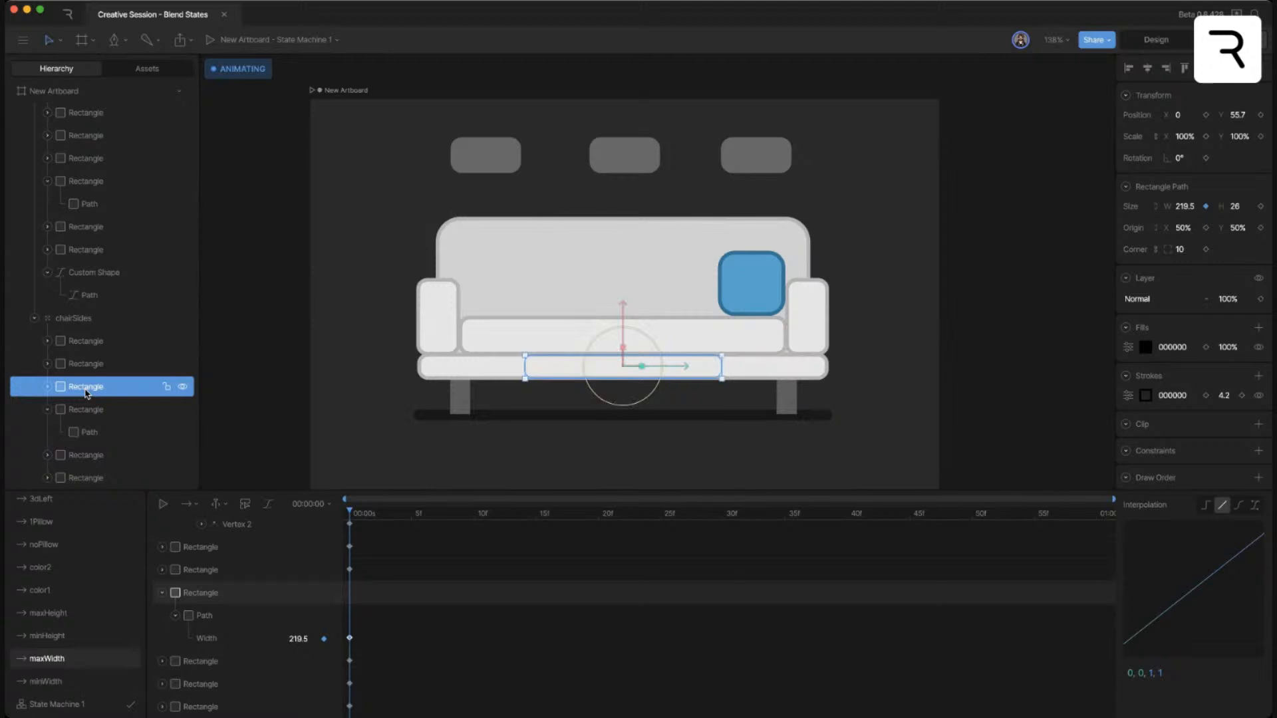
click(299, 639)
text(453.8)
key(Return)
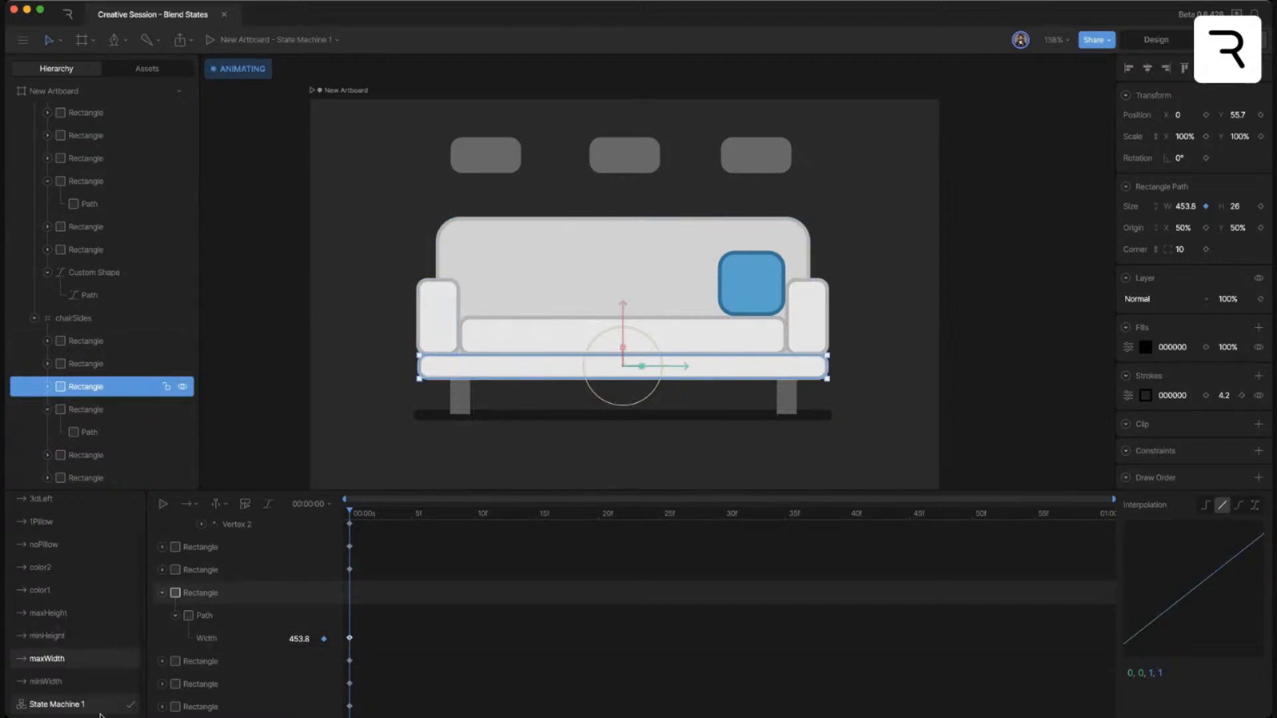
- Open State Machine 1 and briefly preview it
click(111, 707)
click(423, 504)
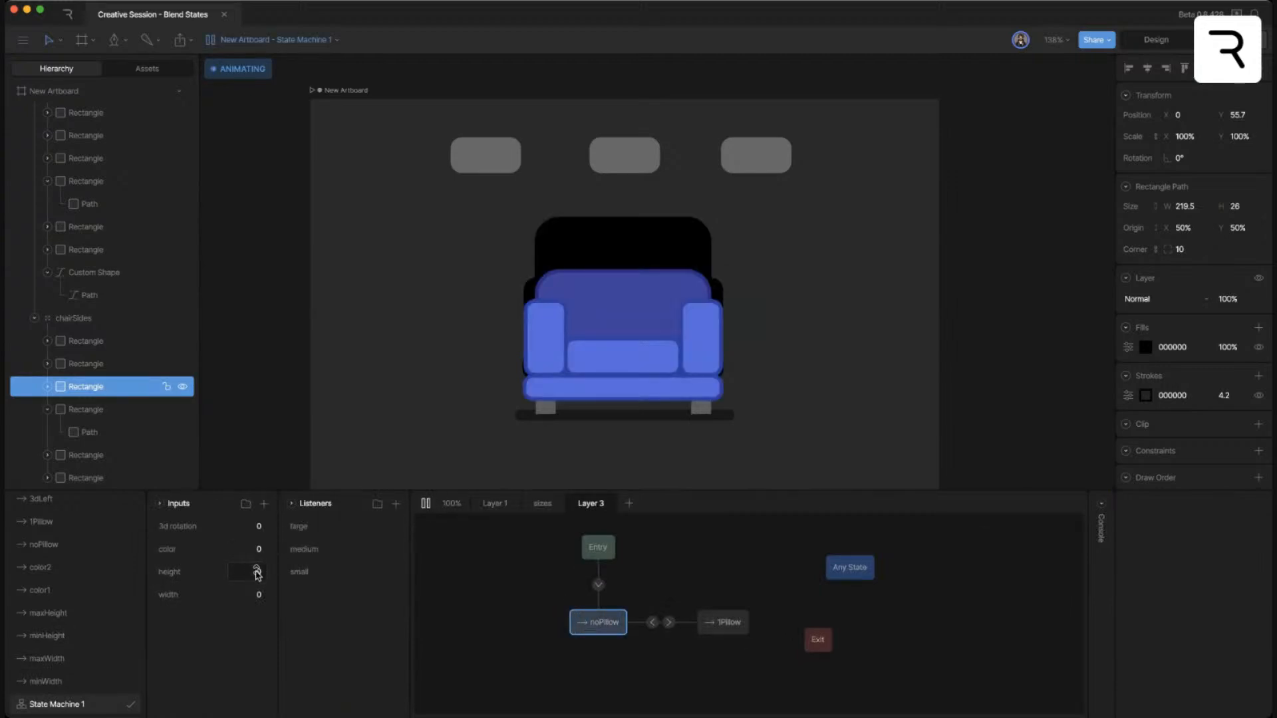
click(426, 504)
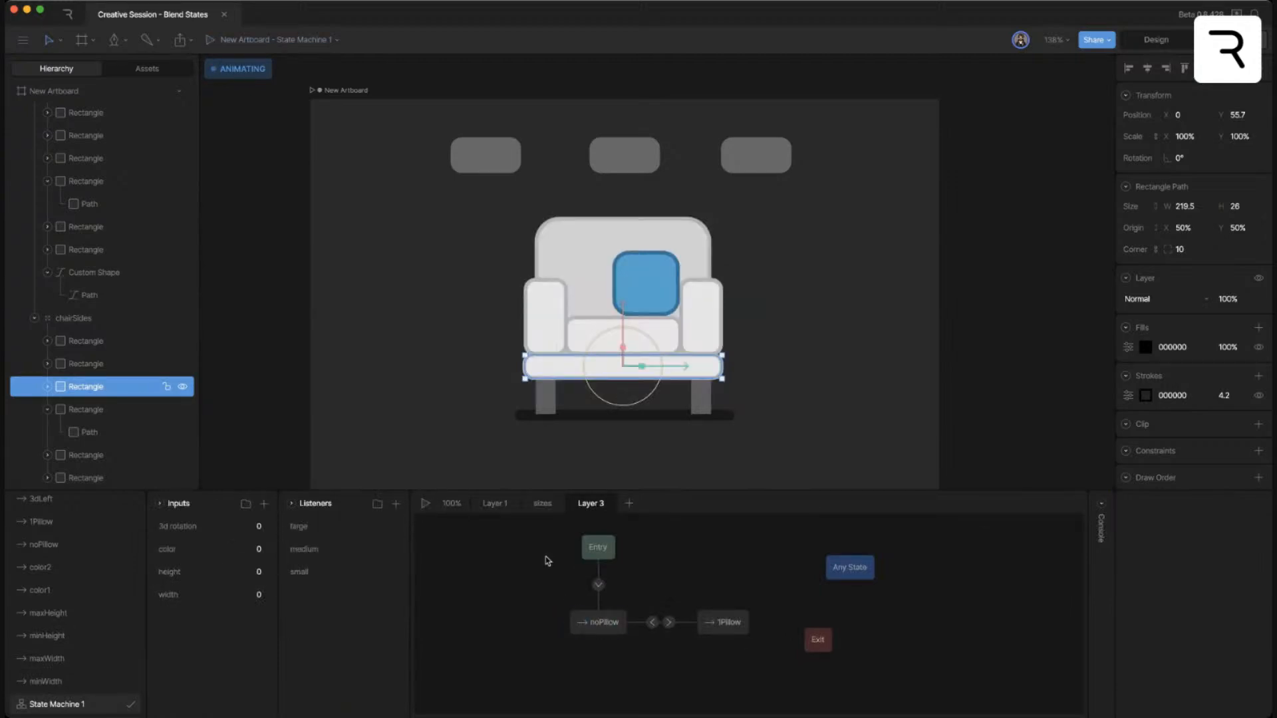
- Check the state machine's layers and delete the sizes layer
click(542, 504)
click(494, 506)
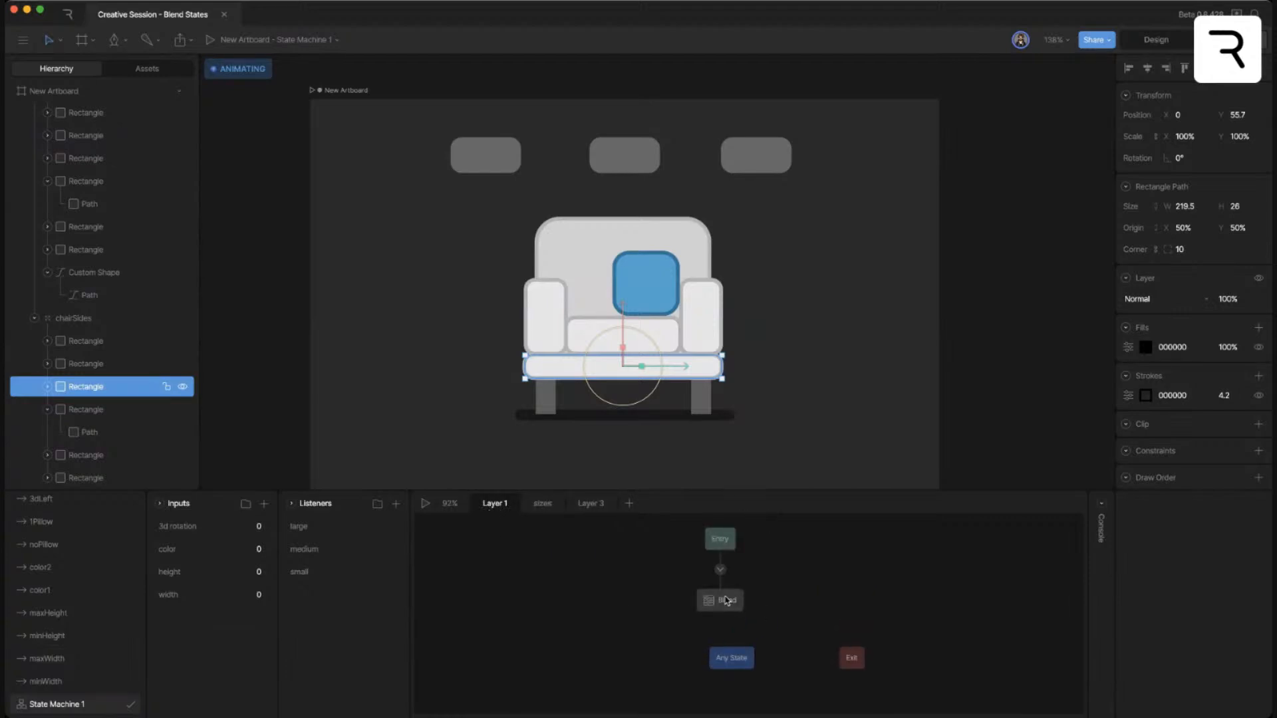
click(543, 505)
right_click(544, 506)
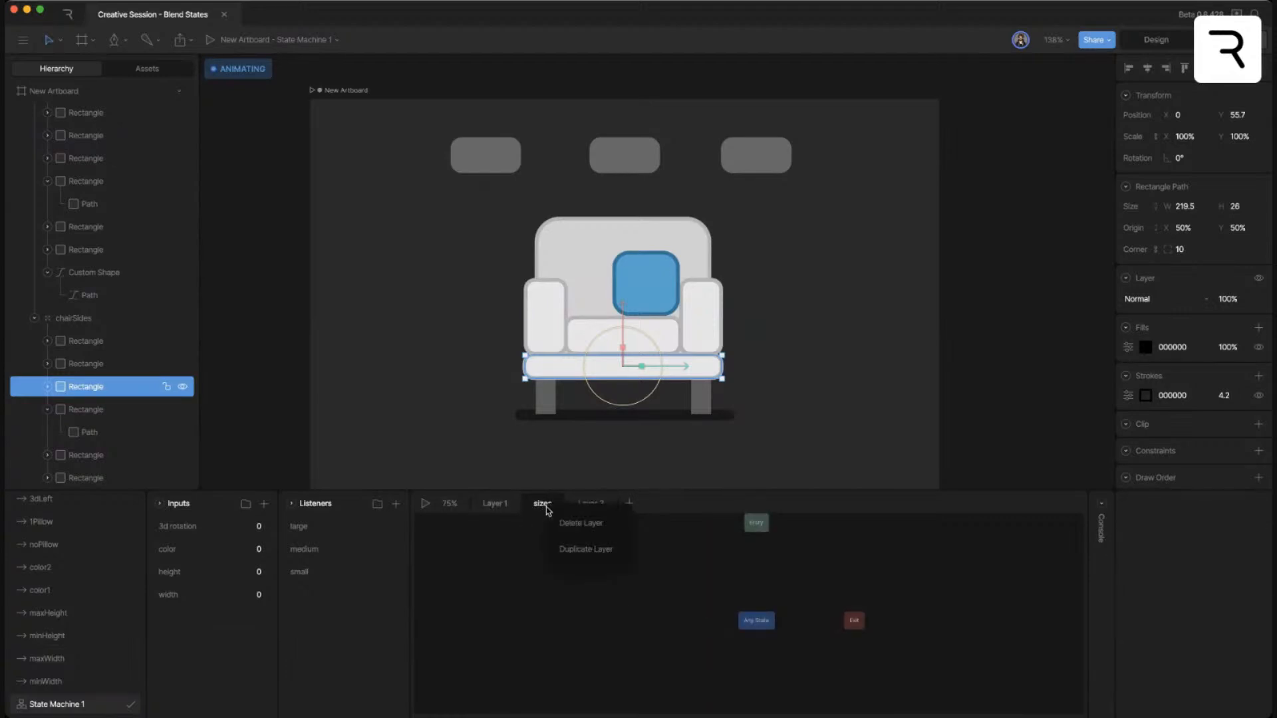
click(573, 522)
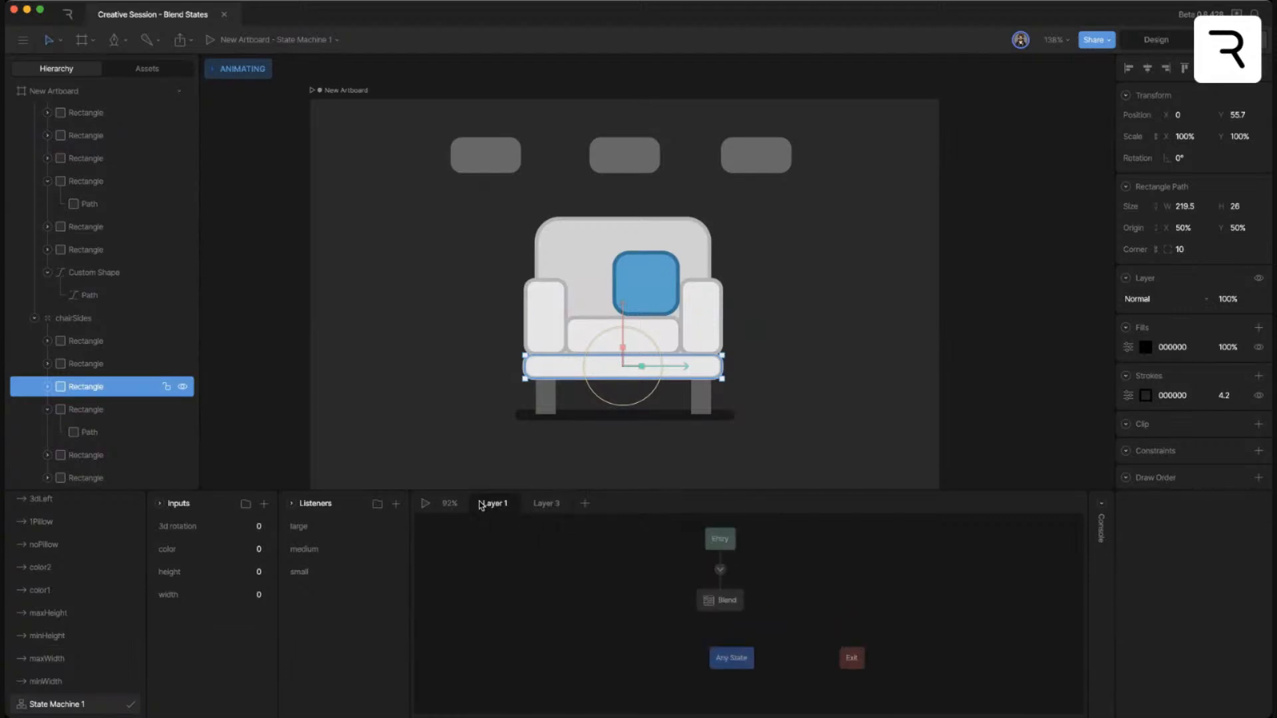
- Add the 3dLeft timeline to Layer 1's Blend state, mixed by value at 100
click(714, 603)
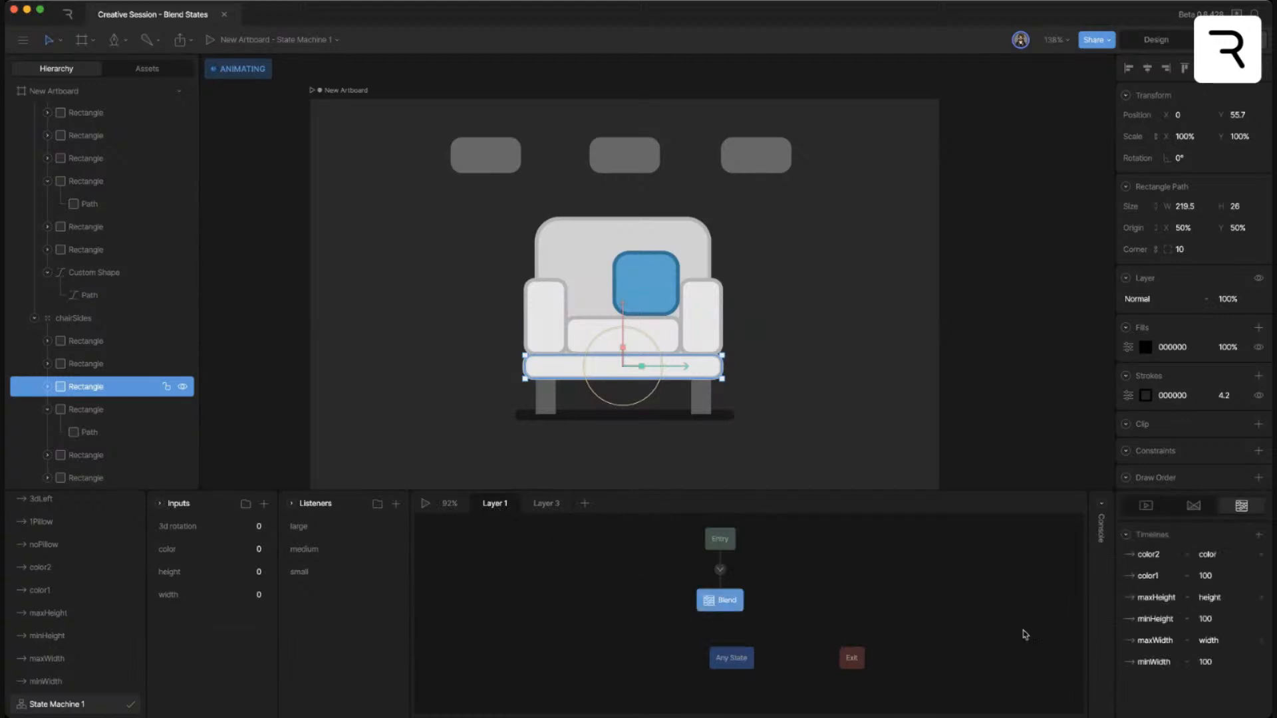
click(1259, 540)
click(1191, 595)
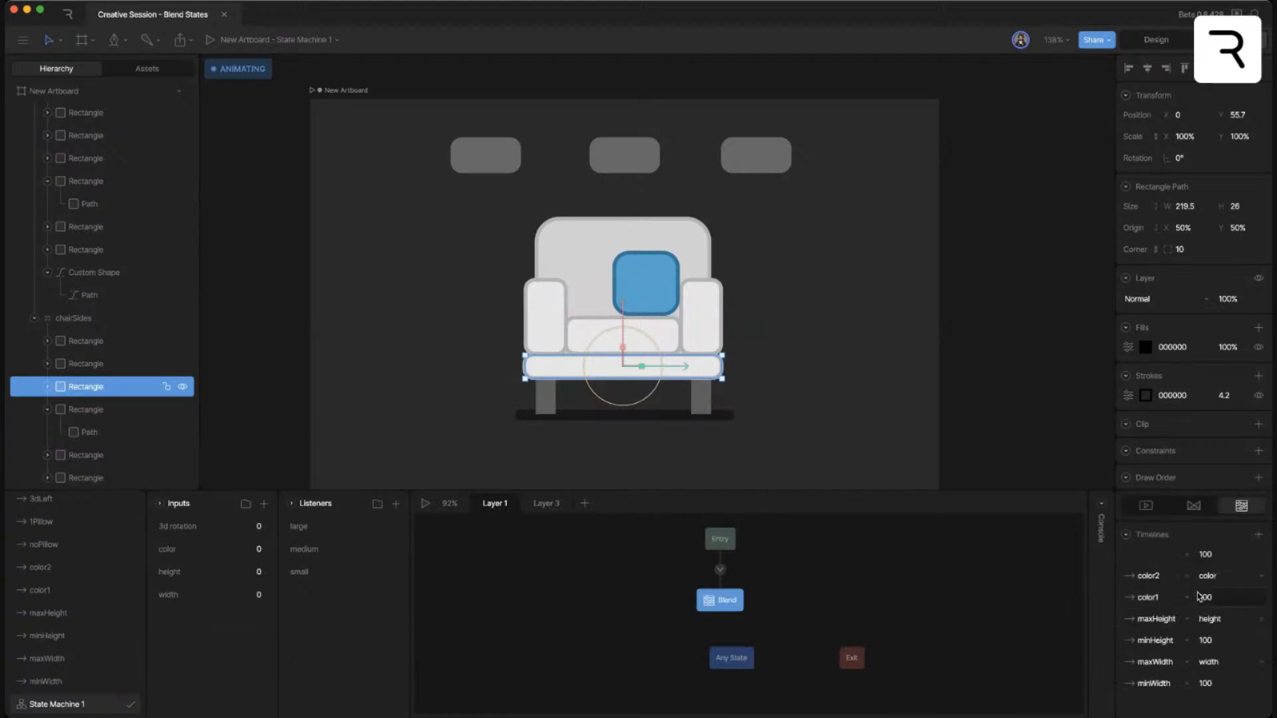
click(1171, 553)
click(1160, 605)
- Add the 3dRight timeline to the Blend state, mixed by the 3d rotation input
click(1258, 535)
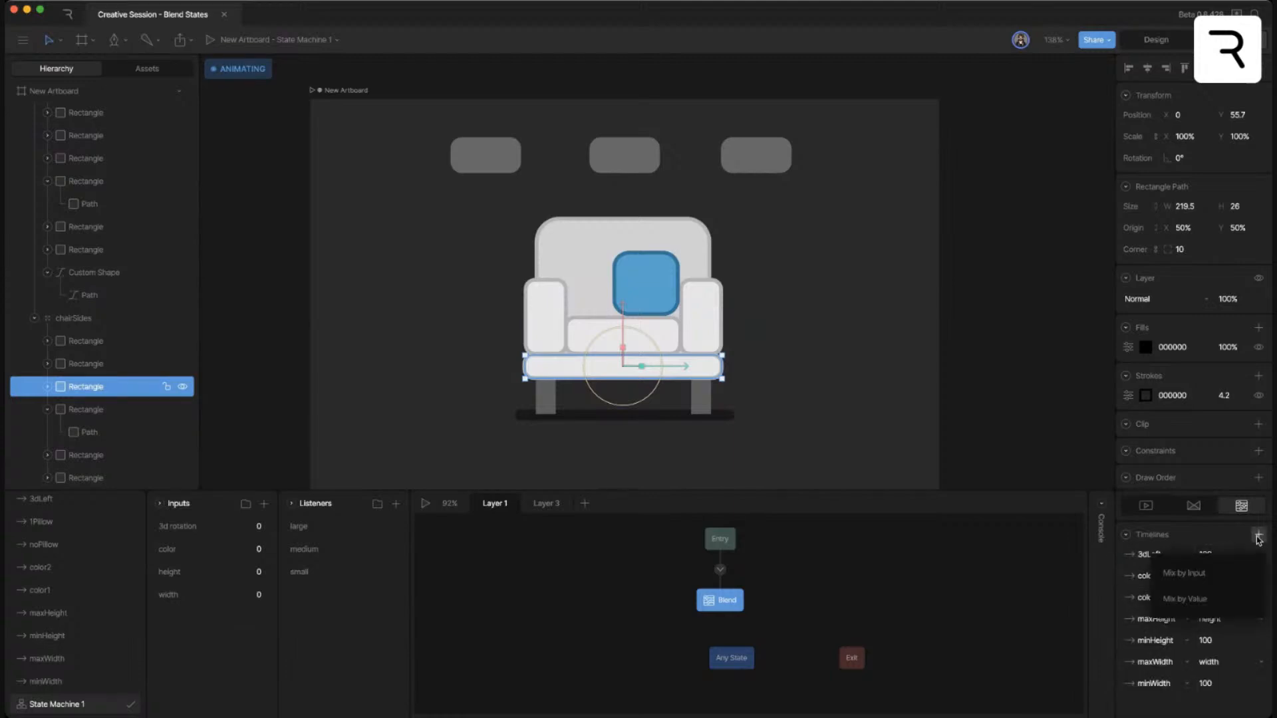
click(1226, 573)
click(1188, 555)
click(1157, 583)
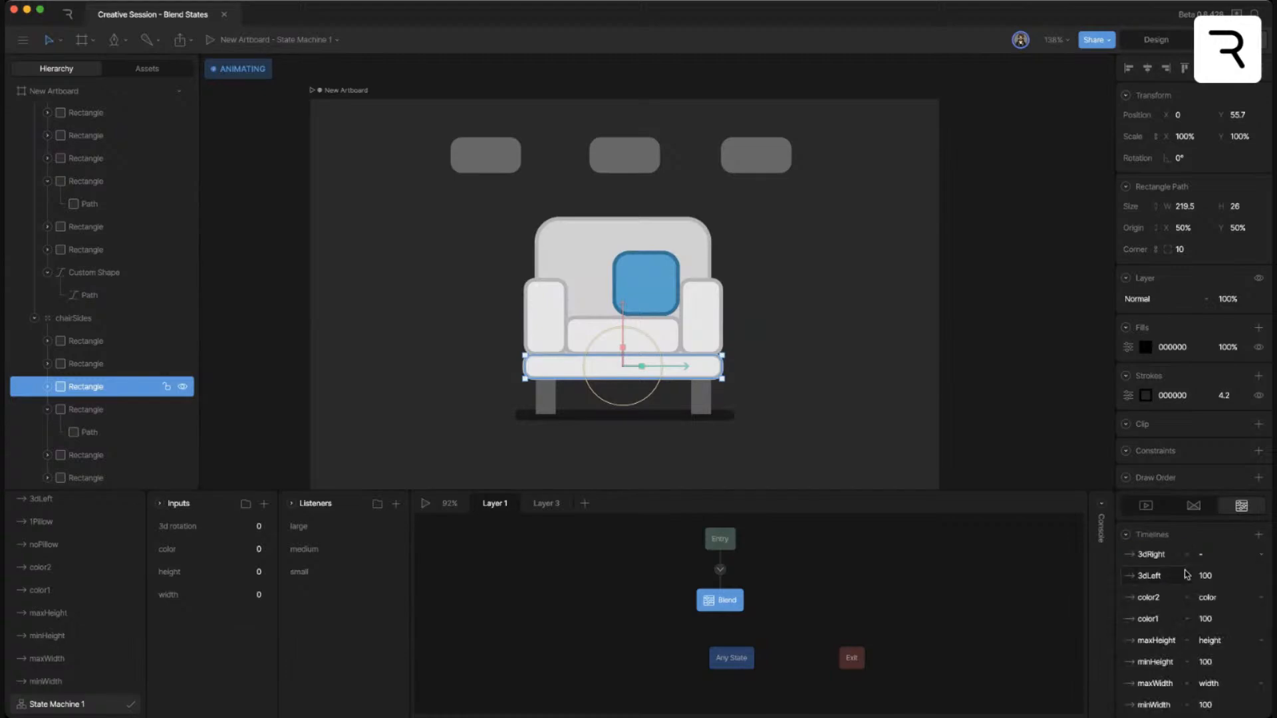
click(1220, 557)
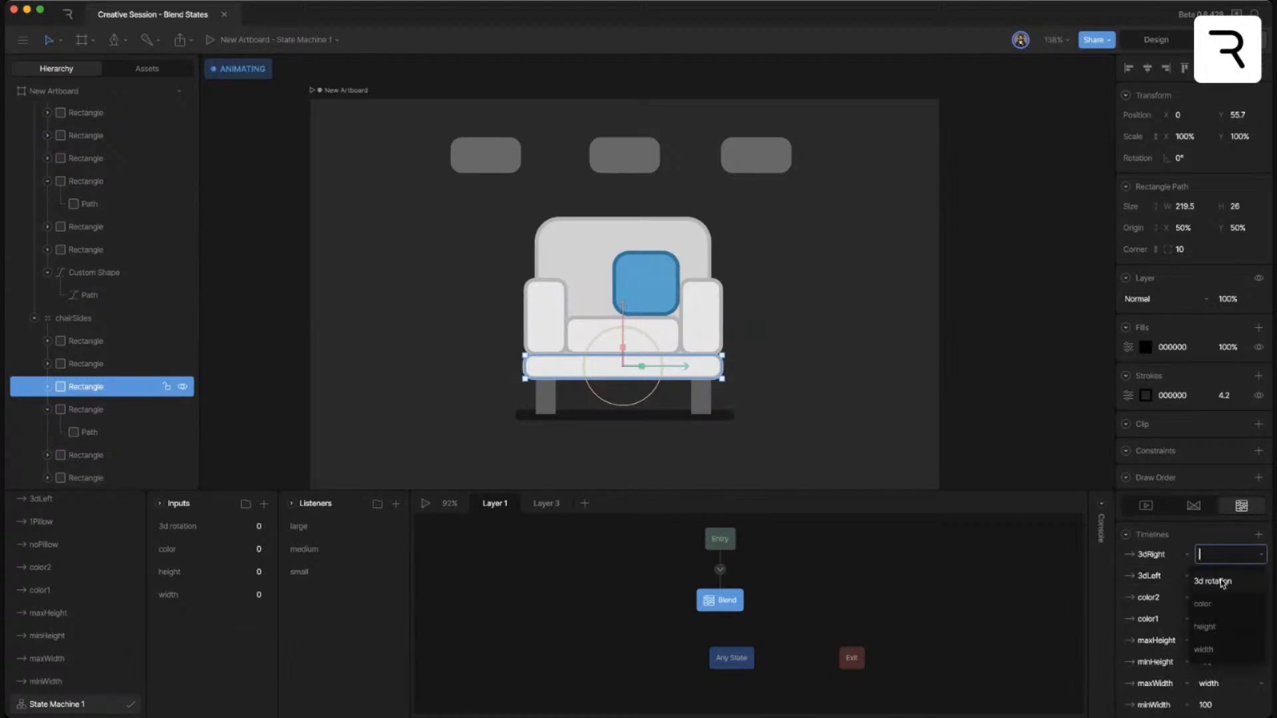
click(1221, 580)
- Preview the state machine with height 79, 3d rotation -27.2 and width 116.9, and stop playback
click(426, 503)
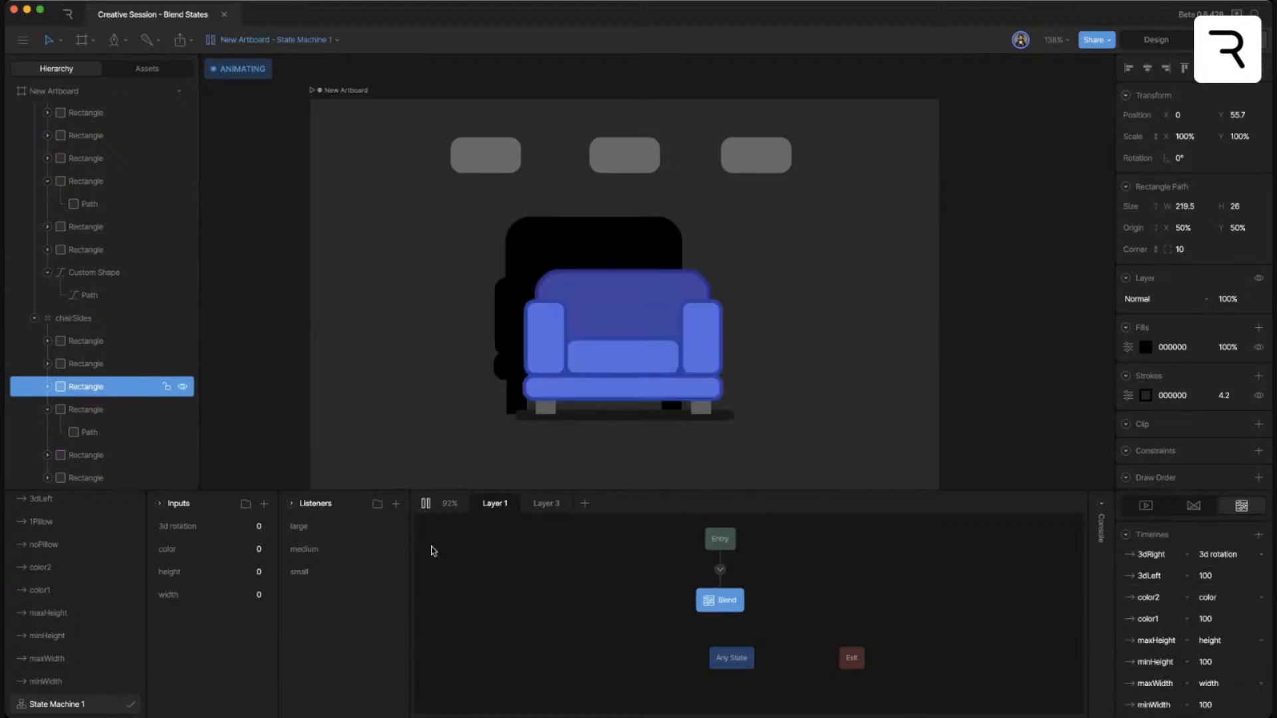
drag(258, 575, 257, 529)
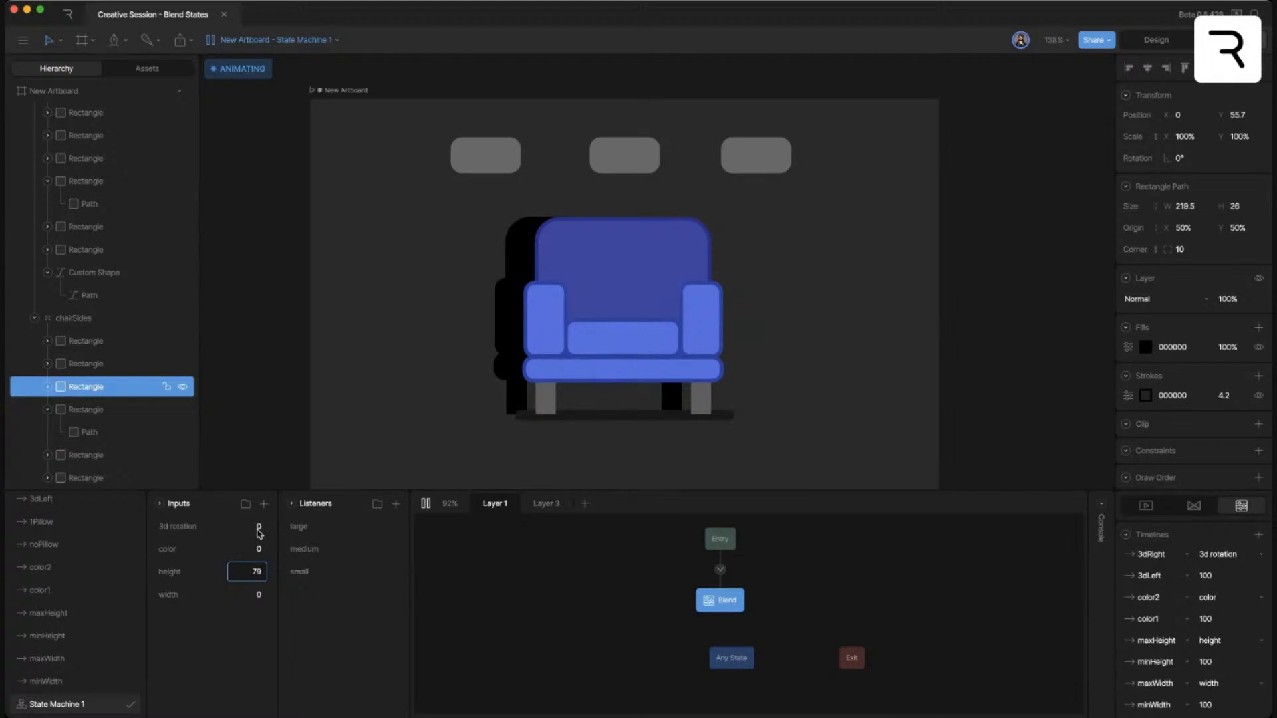
click(504, 565)
mouse_move(258, 527)
mouse_down()
mouse_move(259, 441)
mouse_move(251, 530)
mouse_move(246, 457)
mouse_move(245, 546)
mouse_up()
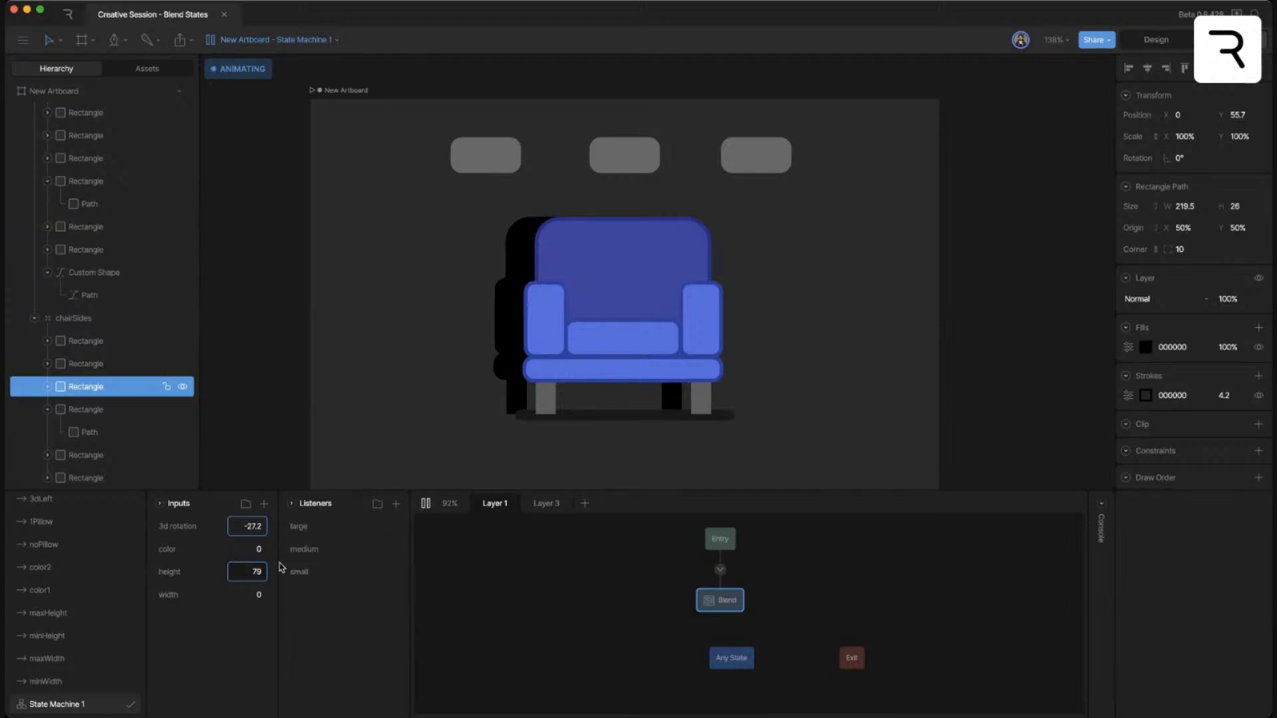
drag(256, 594, 244, 523)
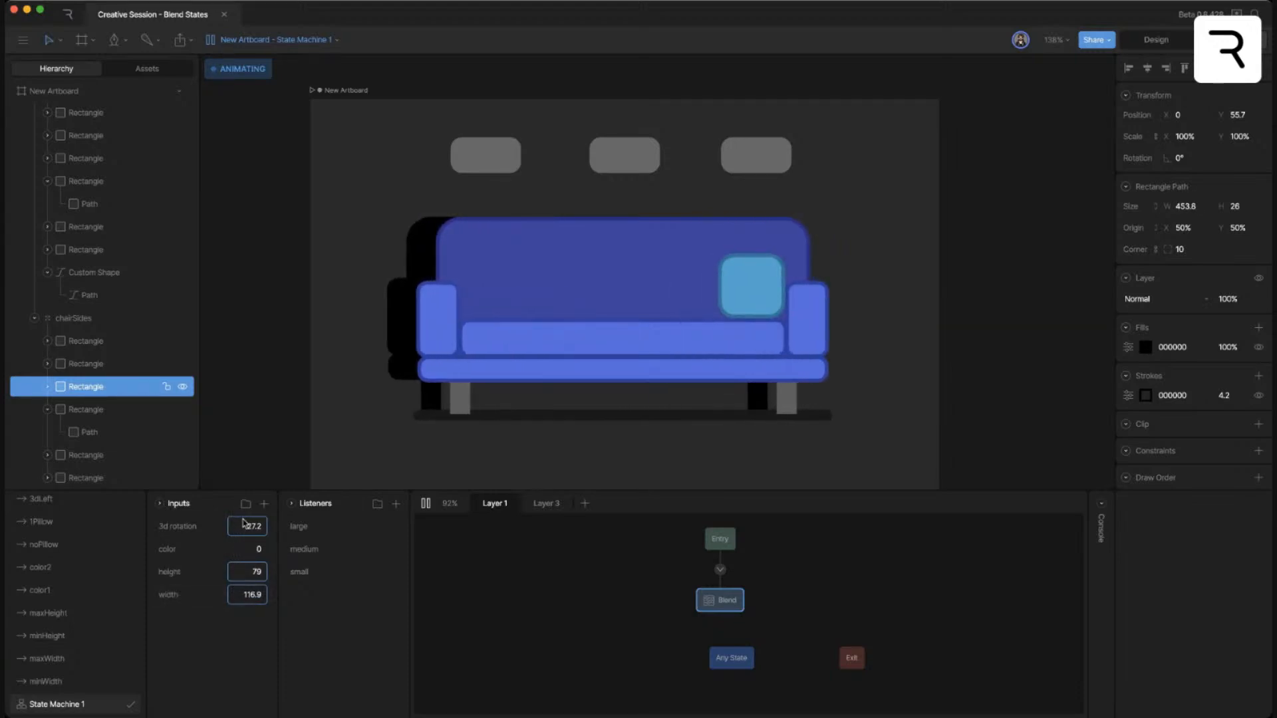
click(426, 504)
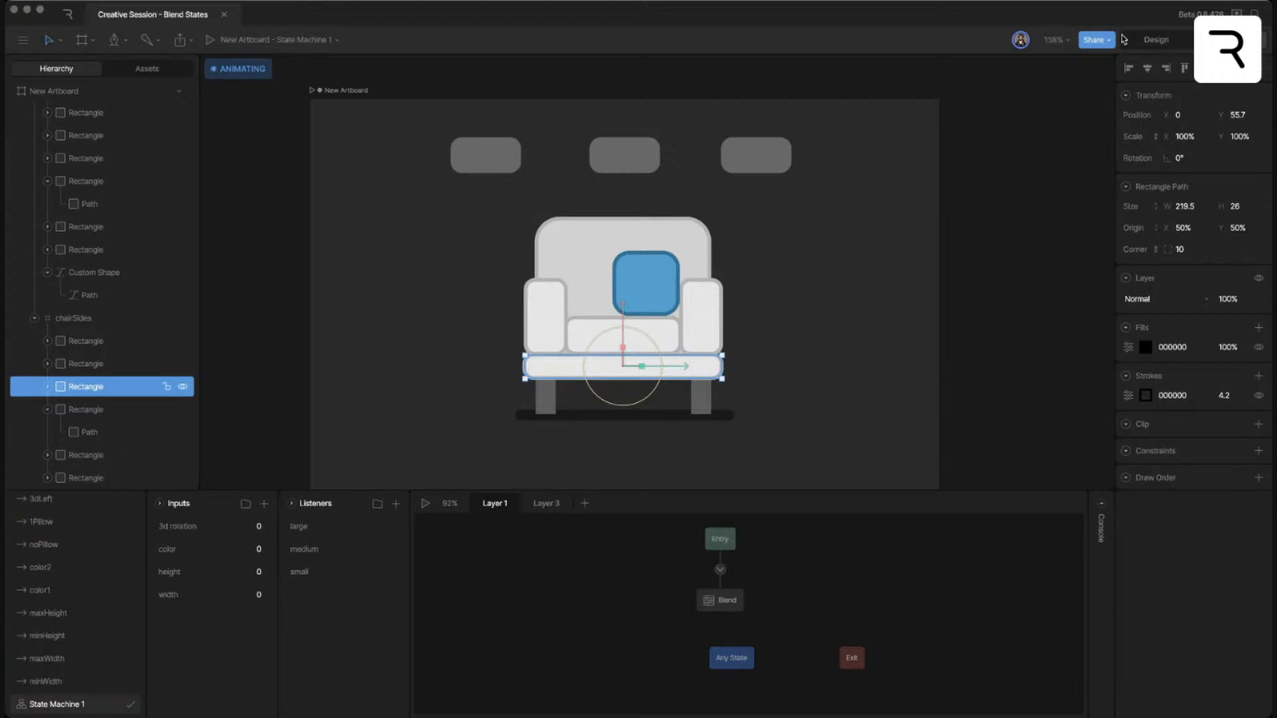
- Preview only the 3d rotation input, trying 23.7 and, after restarting playback, -3.2
click(426, 504)
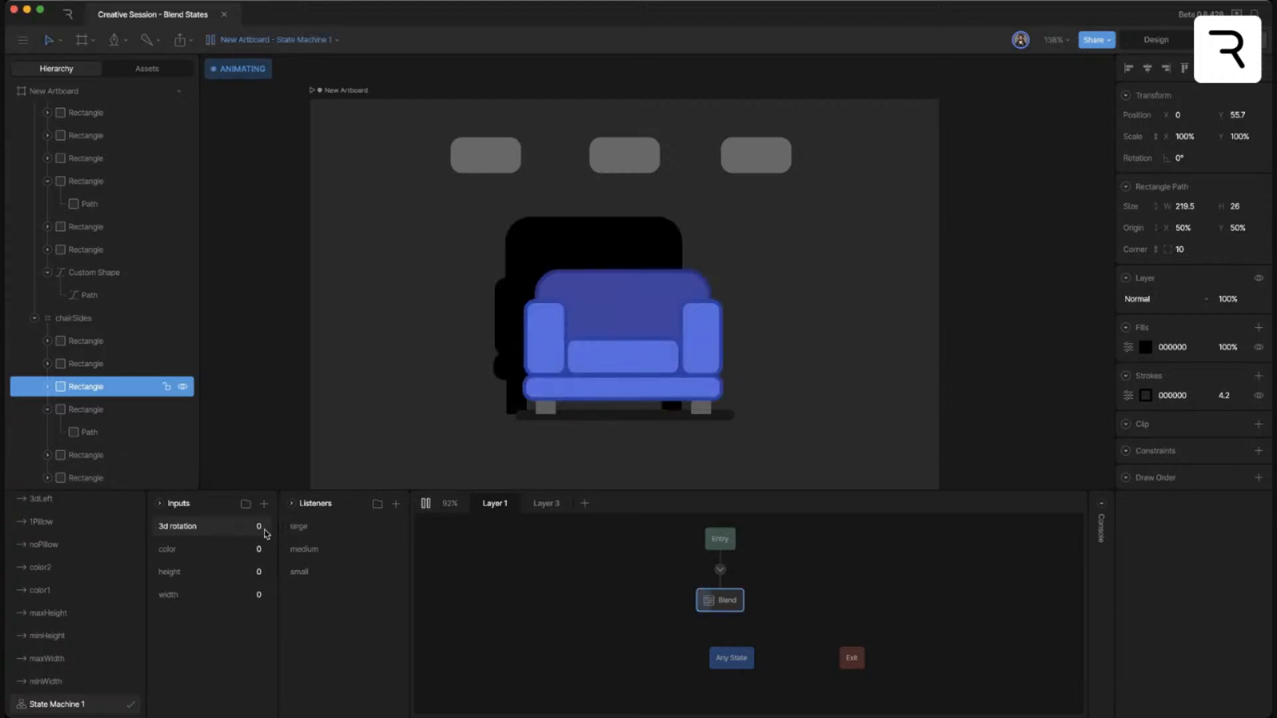
mouse_move(255, 529)
mouse_down()
mouse_move(256, 490)
mouse_move(253, 516)
mouse_up()
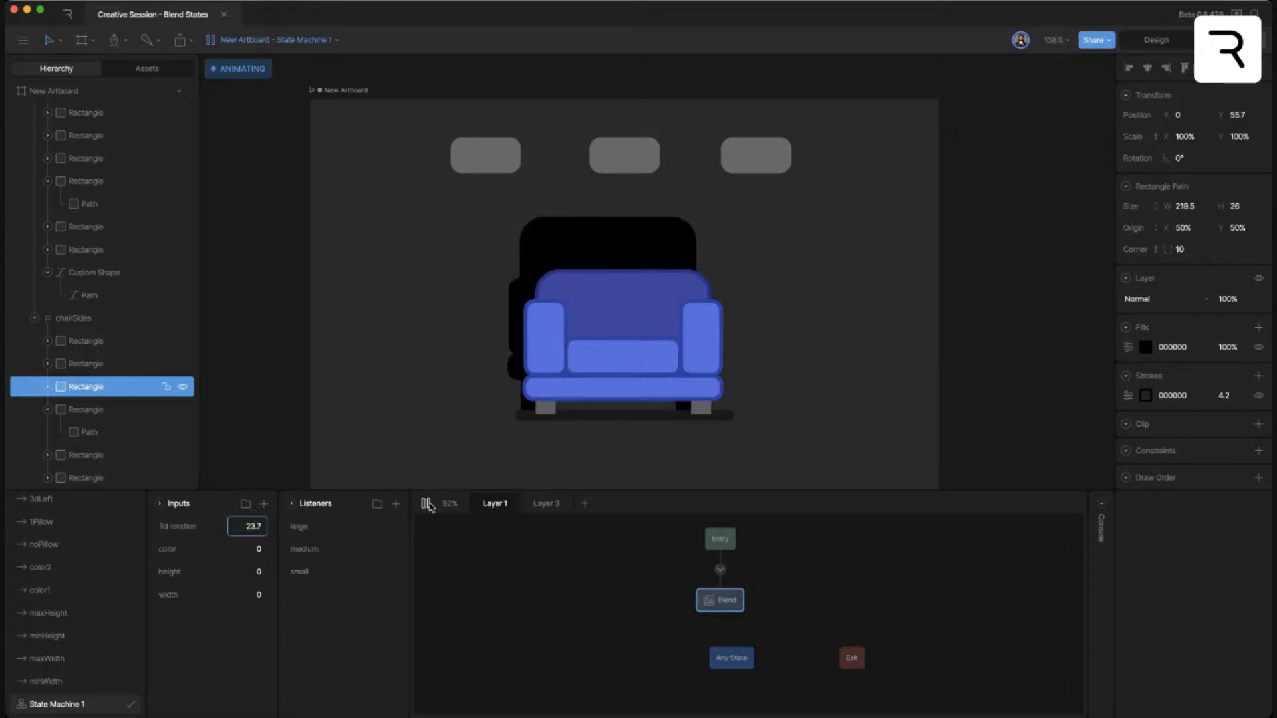
click(426, 504)
click(426, 503)
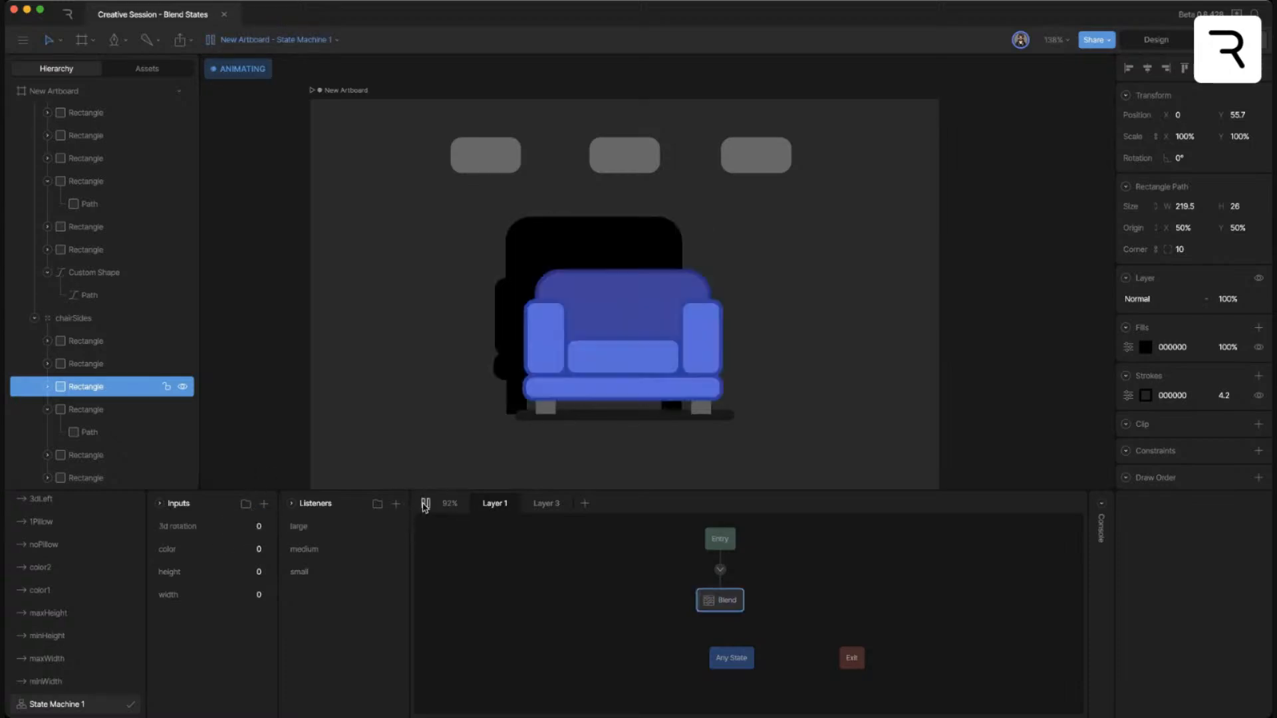
mouse_move(253, 526)
mouse_down()
mouse_move(258, 459)
mouse_move(254, 542)
mouse_up()
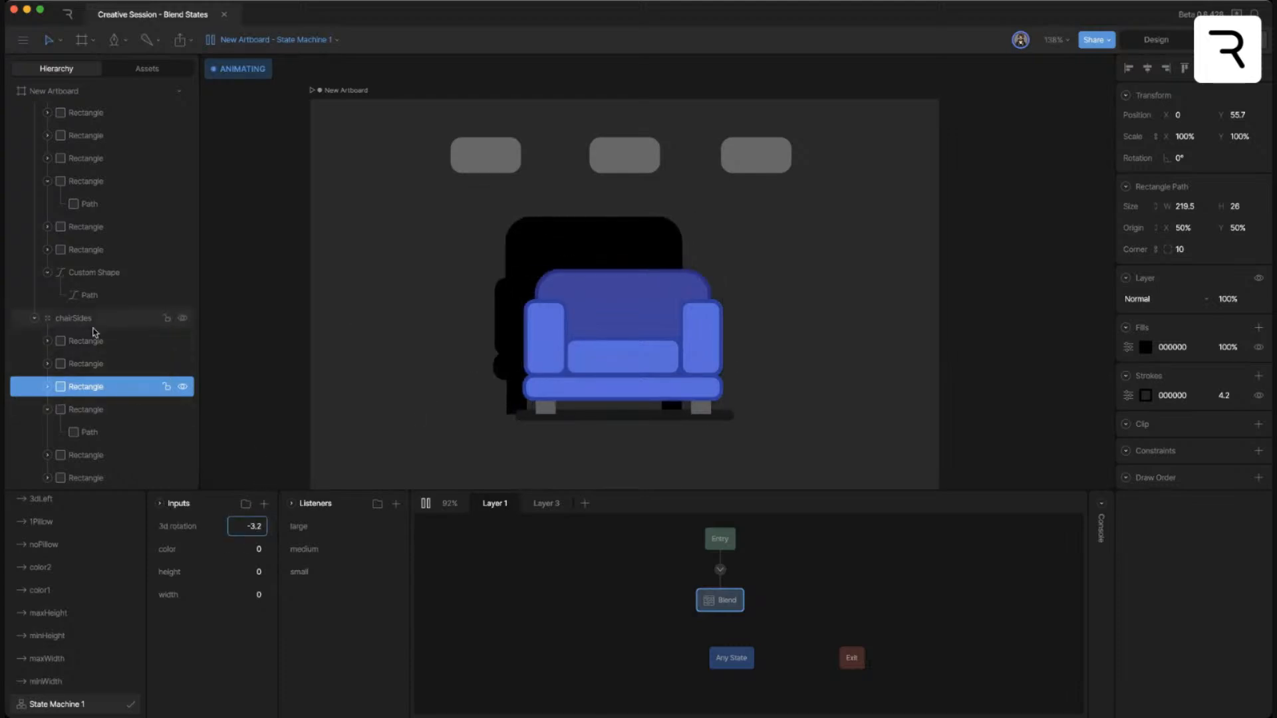
click(426, 503)
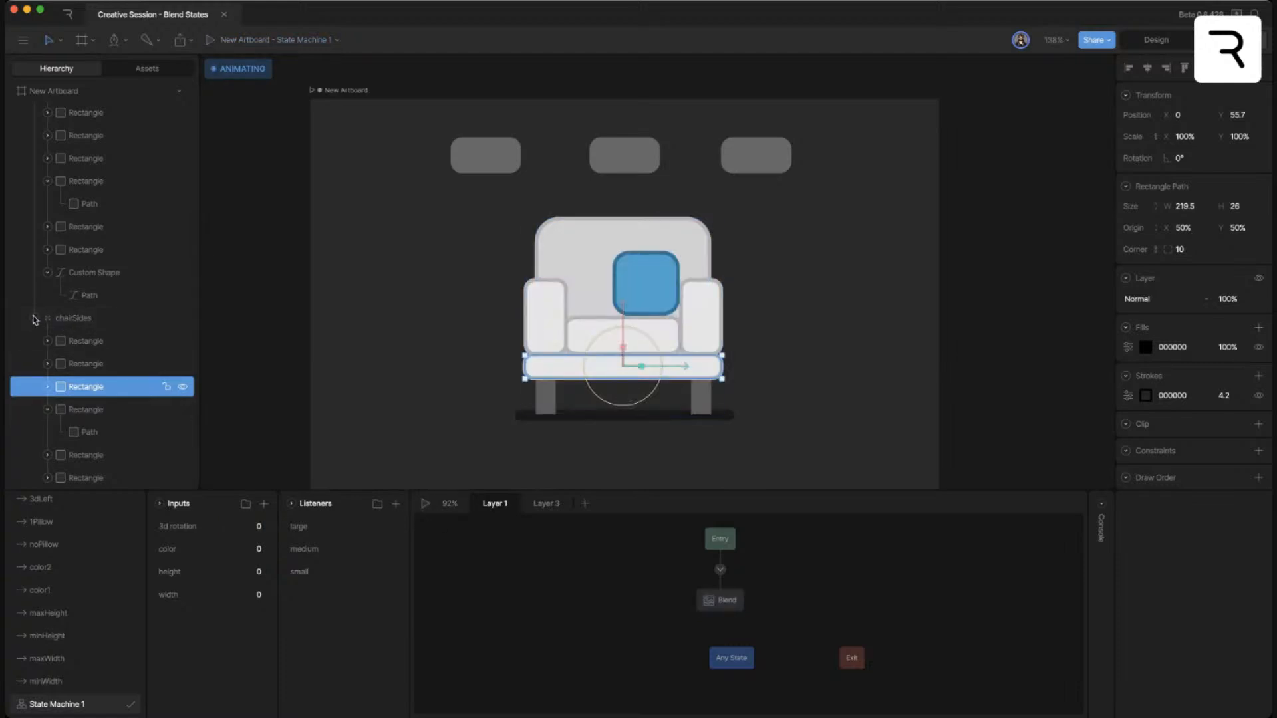
- Collapse and select the chairSides group, and preview its movement with 3d rotation at 79.2
scroll(87, 331, up, 5)
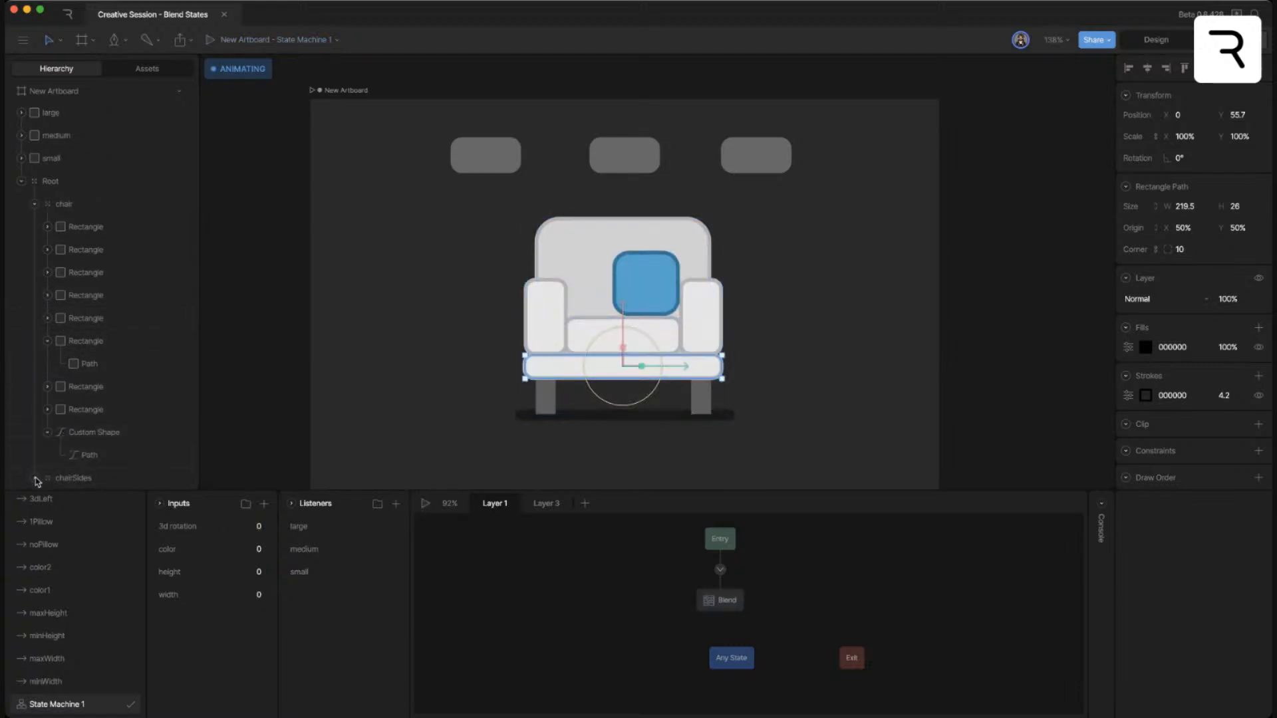
click(67, 478)
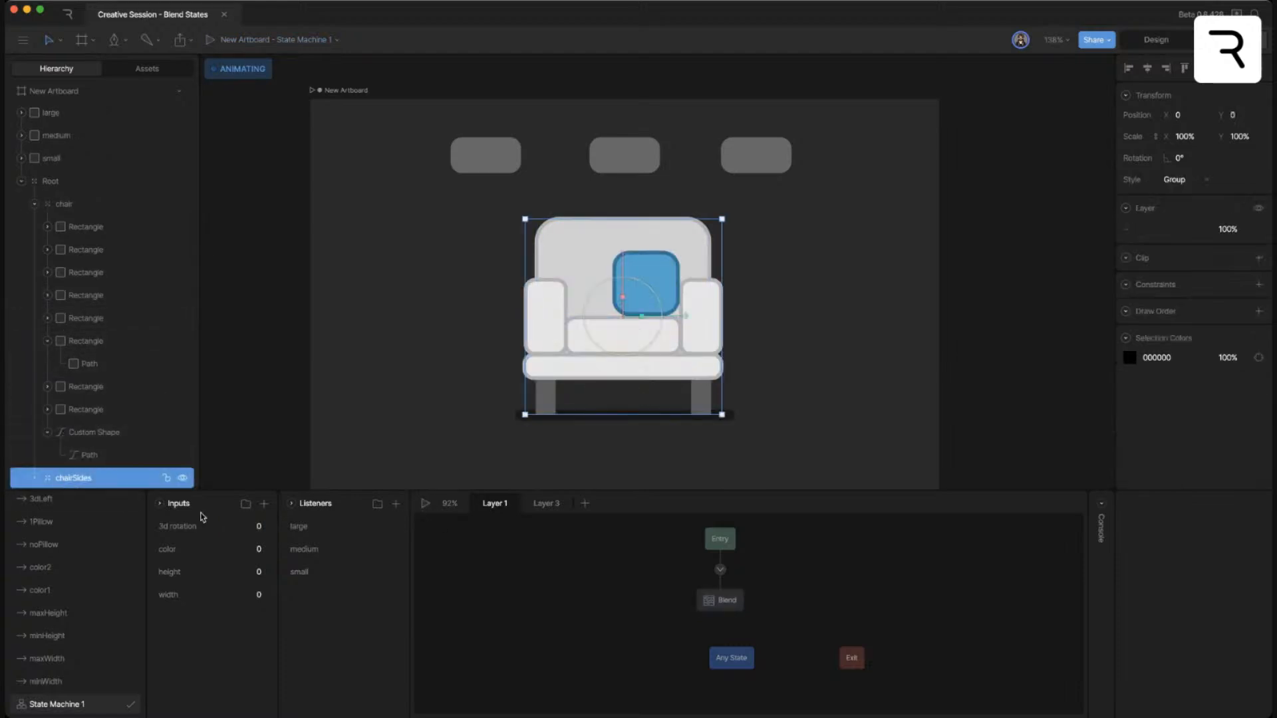
click(426, 503)
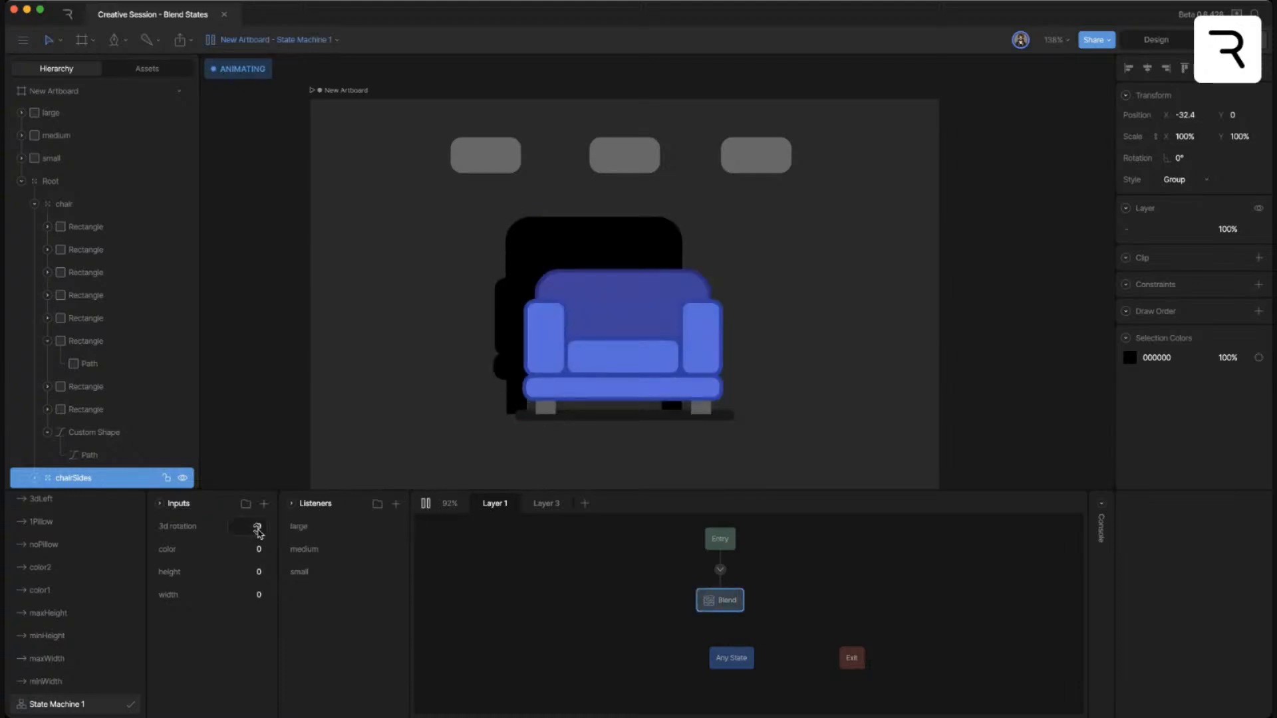
drag(257, 464, 274, 486)
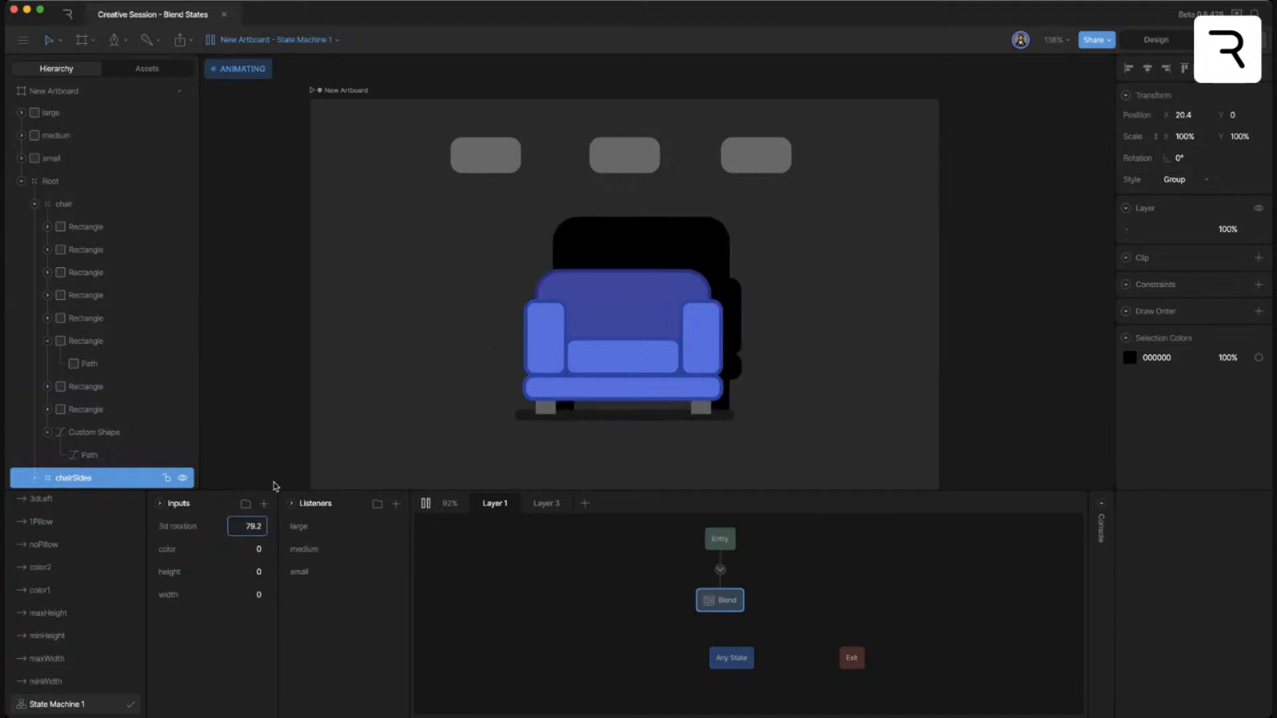
click(426, 503)
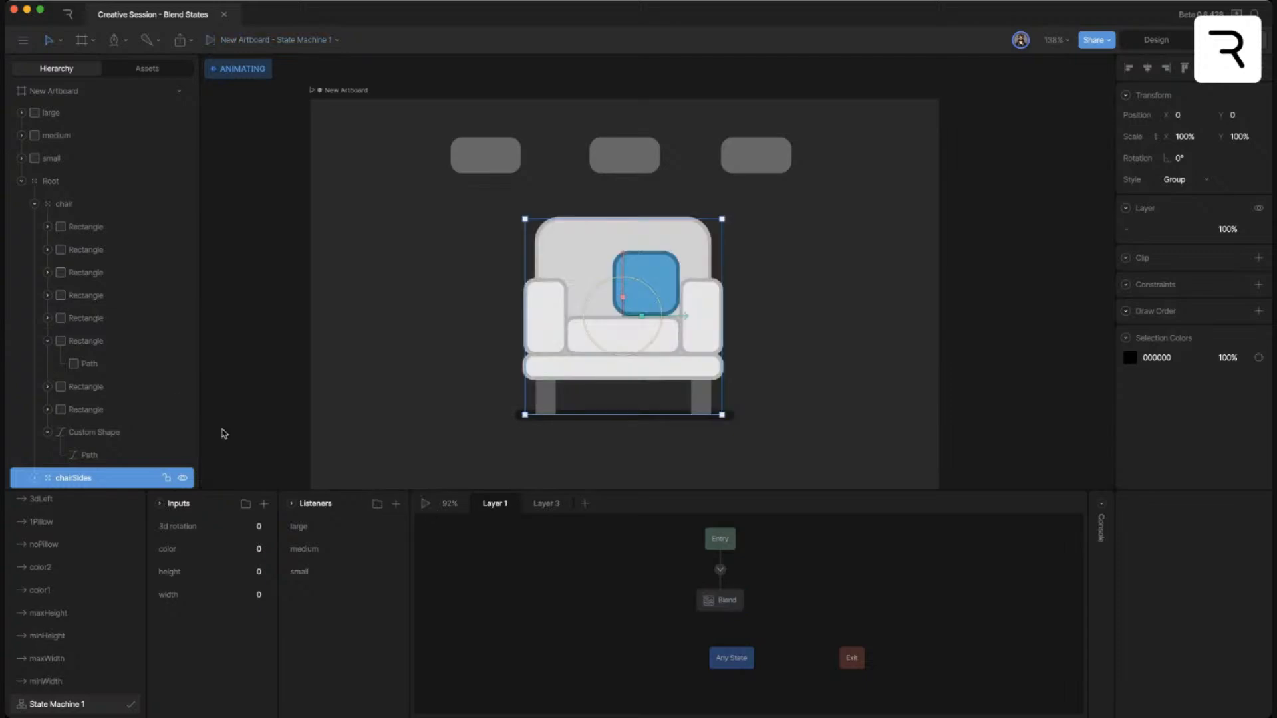
- With chairSides selected, preview the inputs together, adjusting 3d rotation to 16.5 and 114.7, height to 80.3 and width to 49.9
click(99, 433)
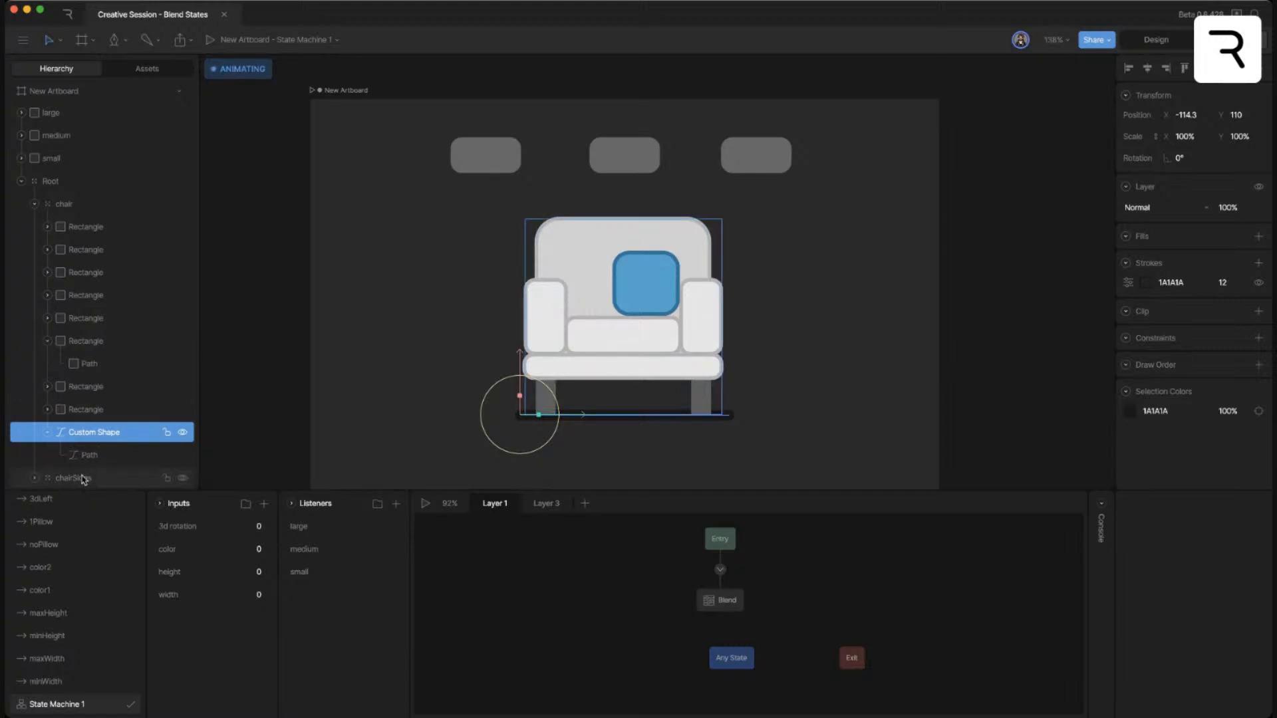
click(81, 479)
click(425, 504)
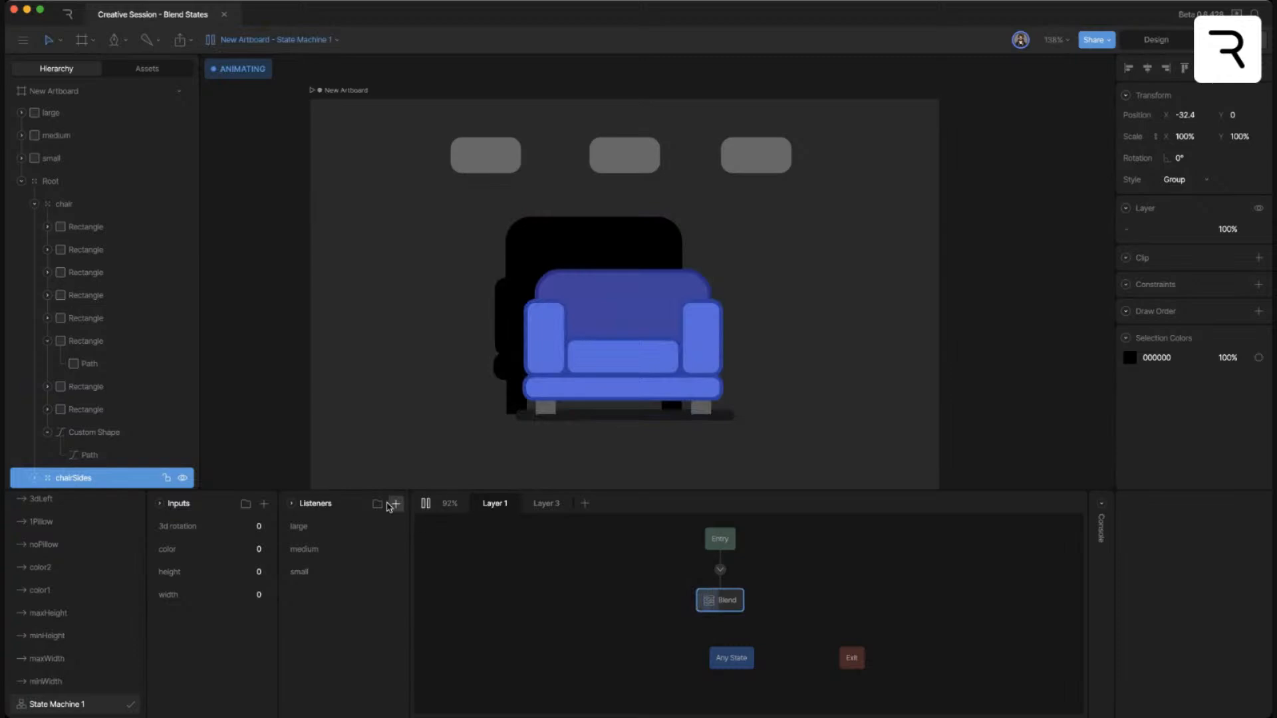
mouse_move(254, 529)
mouse_down()
mouse_move(253, 461)
mouse_move(253, 527)
mouse_move(246, 507)
mouse_move(249, 517)
mouse_up()
drag(258, 571, 261, 520)
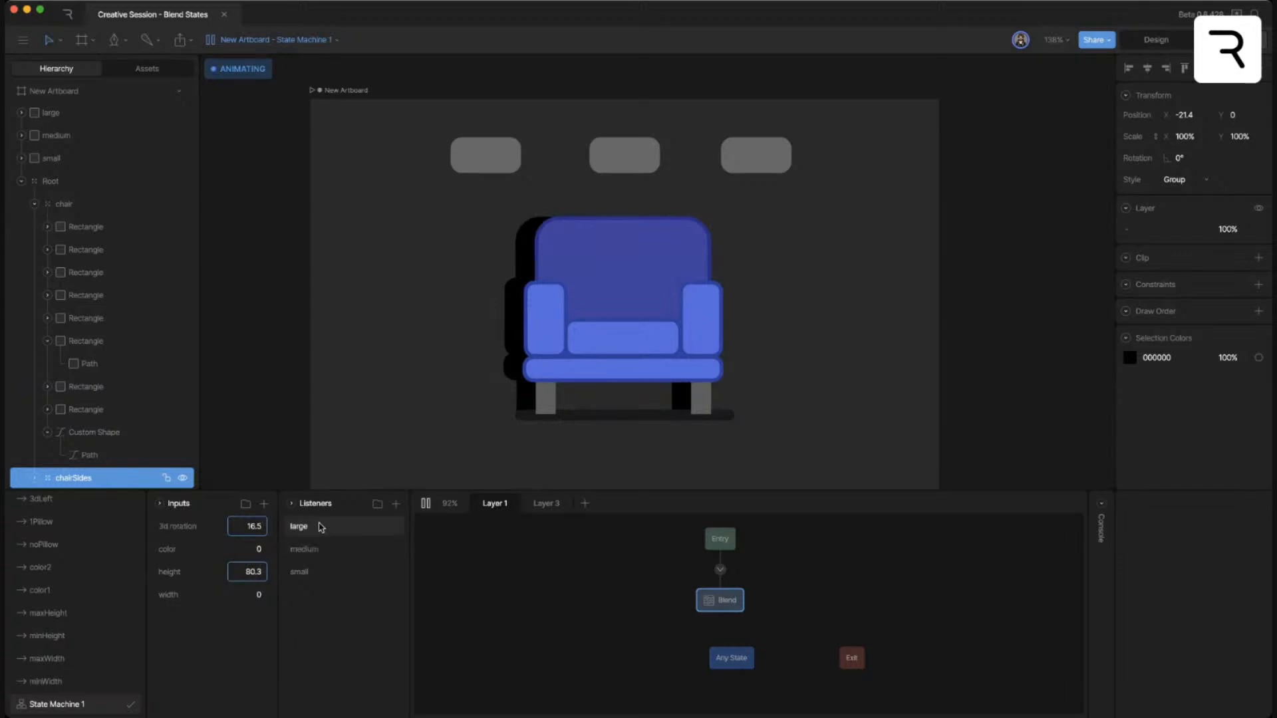
drag(253, 526, 260, 468)
drag(255, 594, 251, 564)
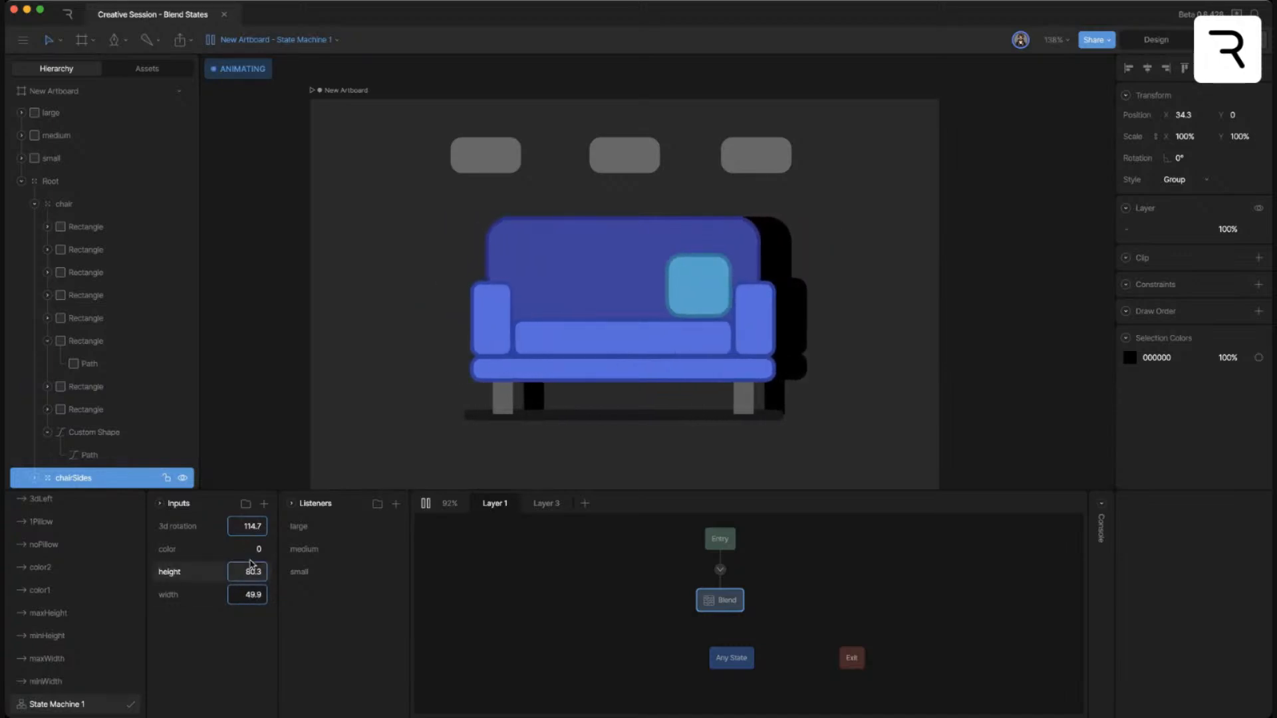
- Preview the blended chair with width 125.9 and stop playback
drag(252, 564, 260, 525)
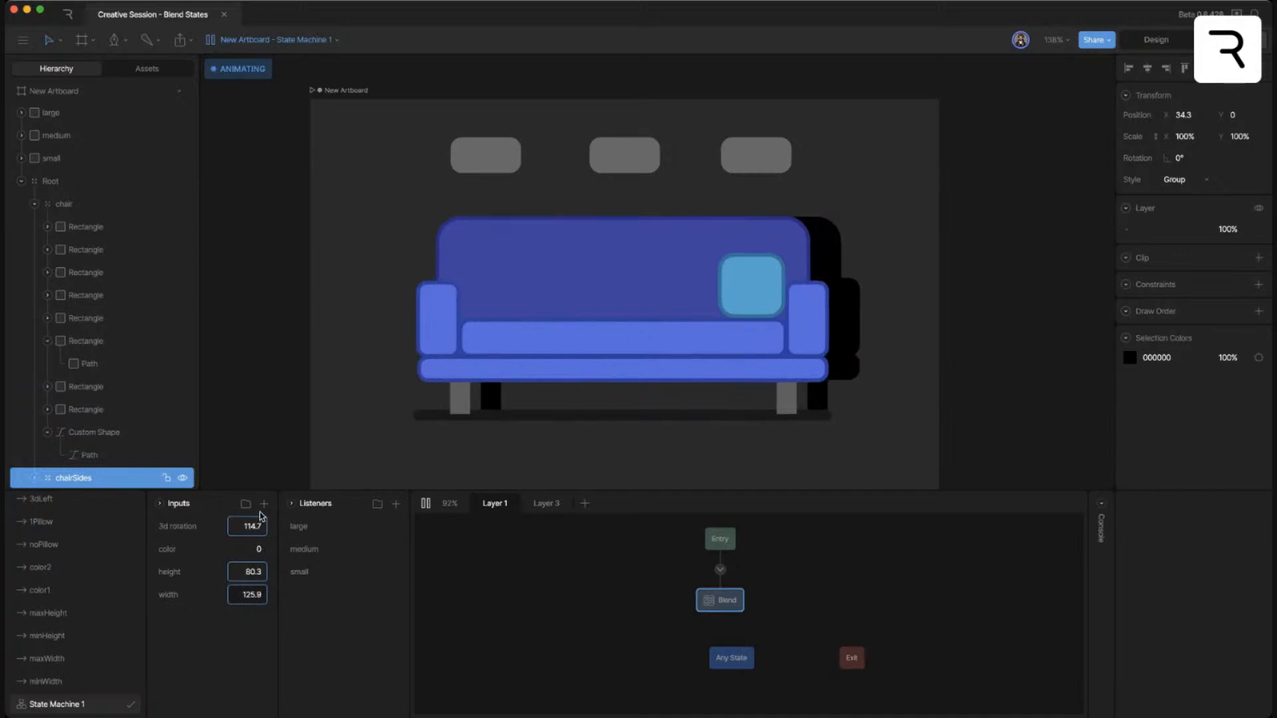
mouse_move(261, 516)
mouse_down()
mouse_move(256, 579)
mouse_move(265, 500)
mouse_up()
click(426, 503)
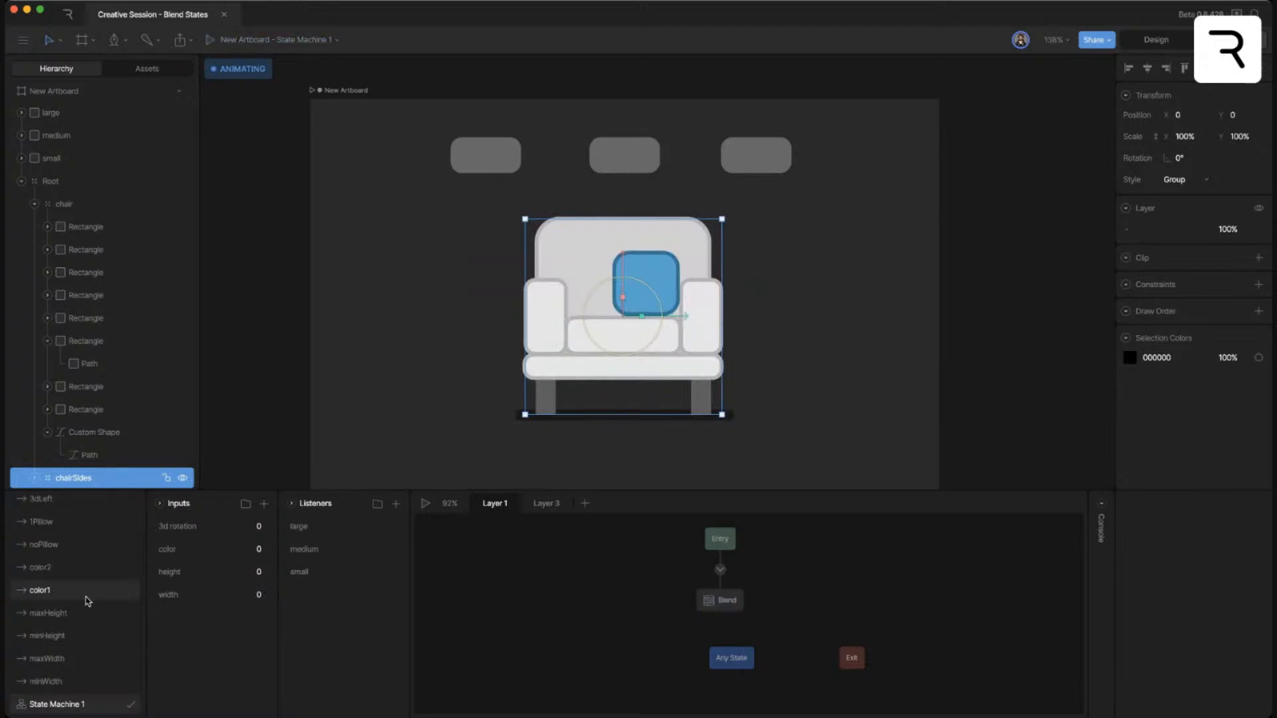
- Compare the position of the chairSides group between the 3dRight and 3dLeft animations
click(75, 632)
scroll(80, 578, up, 2)
click(64, 524)
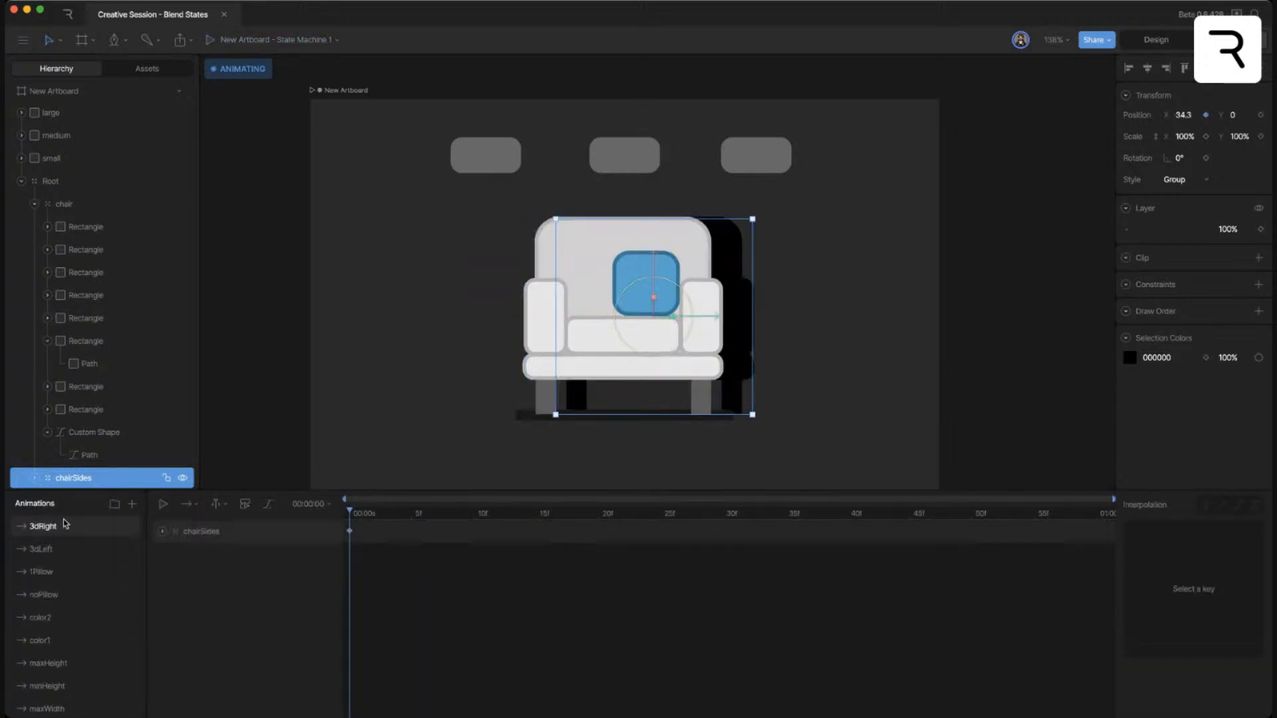
click(68, 549)
click(68, 528)
click(69, 550)
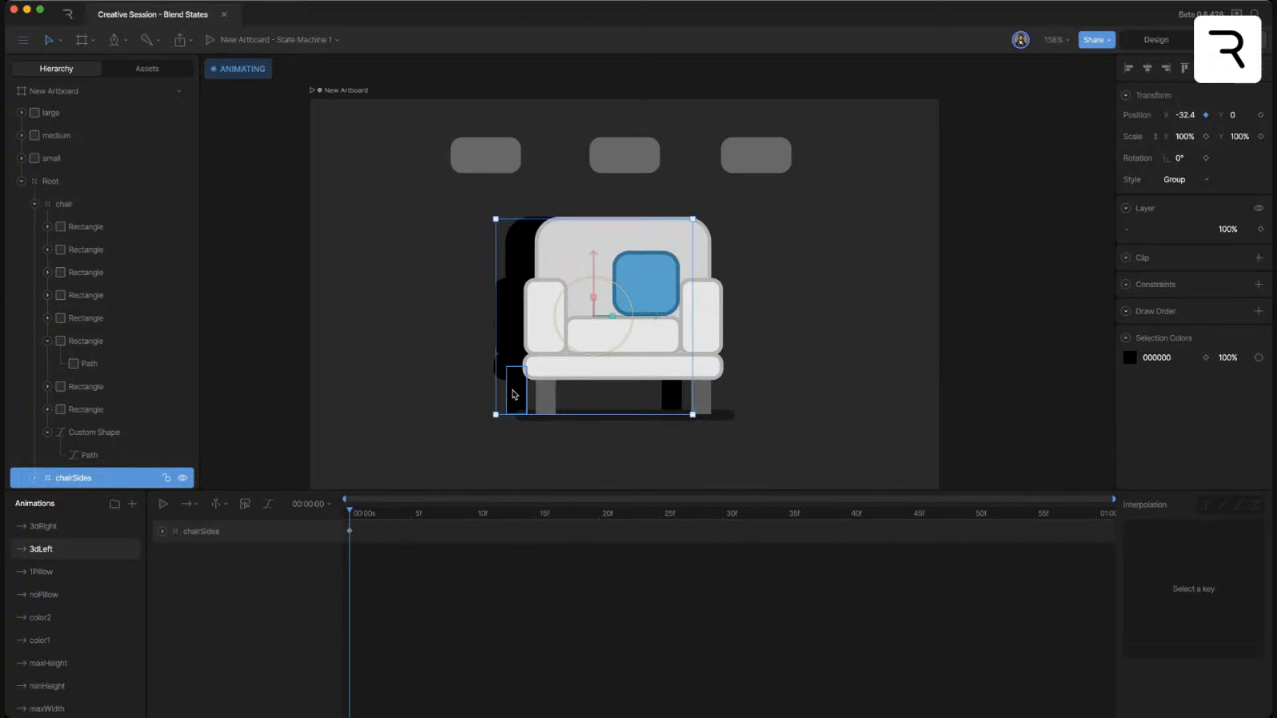
- Select both black chairSides legs and compare their offset in the 3dRight and 3dLeft animations
click(514, 394)
shift+click(670, 399)
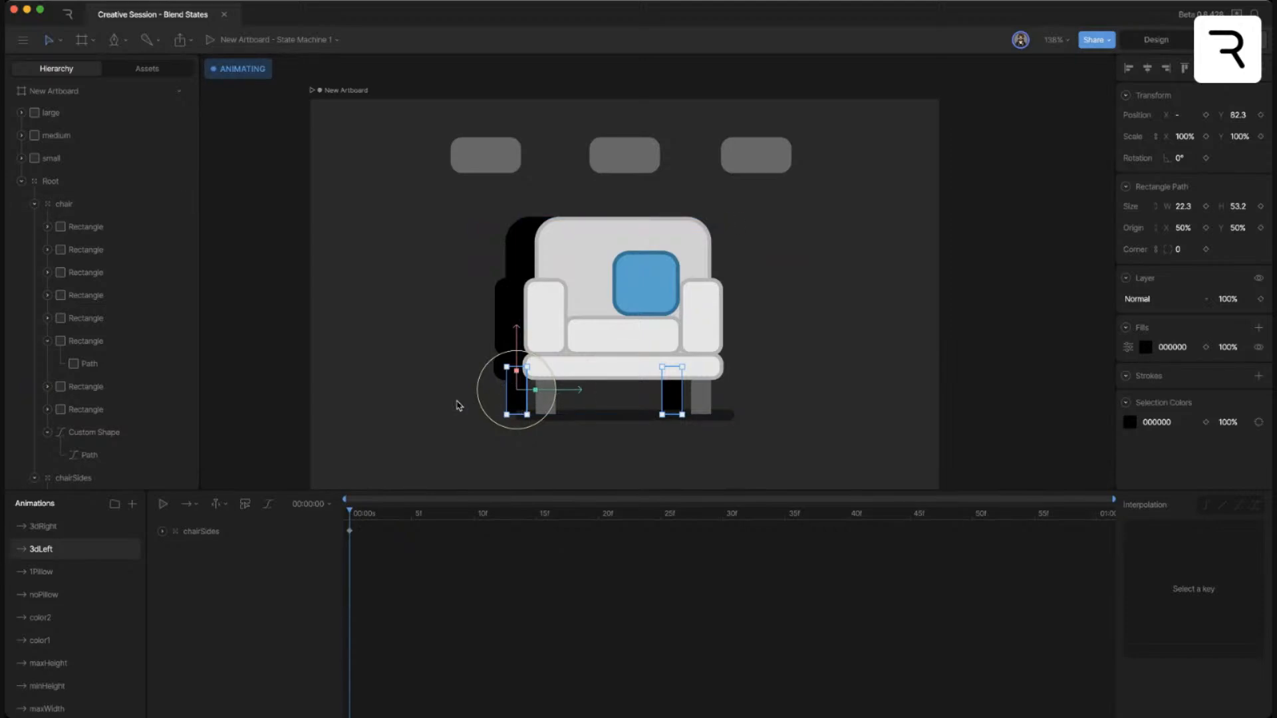
click(44, 526)
click(43, 548)
click(44, 527)
click(58, 547)
click(55, 531)
click(59, 547)
click(55, 531)
click(60, 547)
click(59, 530)
click(63, 548)
click(59, 529)
click(64, 548)
- Group the two selected black legs in Design mode, return to Animate mode and rename the group legGrou
scroll(94, 316, down, 5)
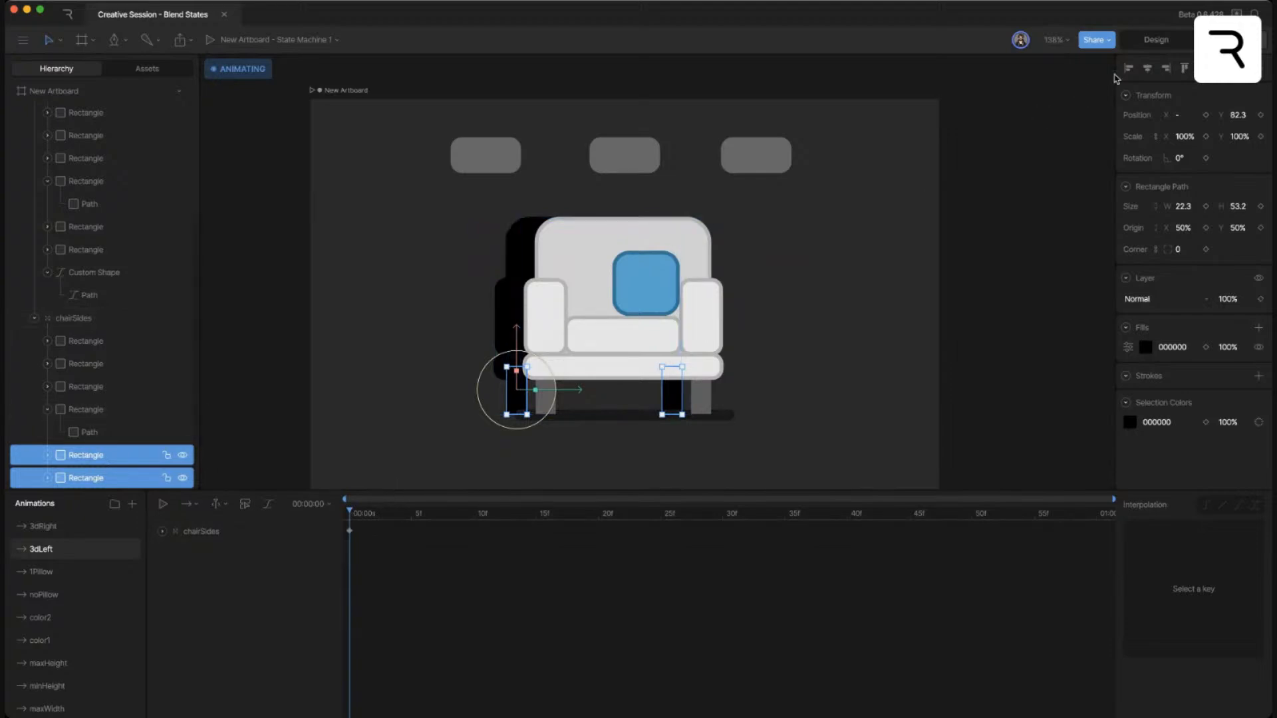
click(1156, 39)
key(super+g)
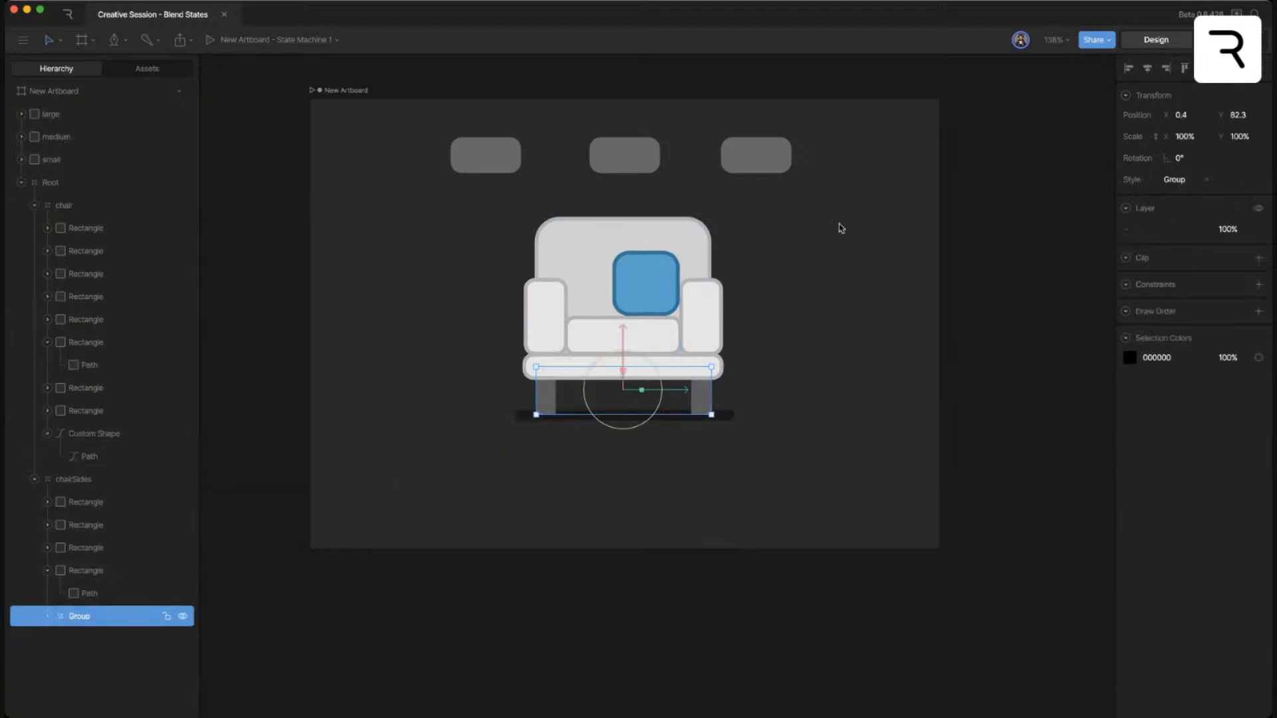
key(Tab)
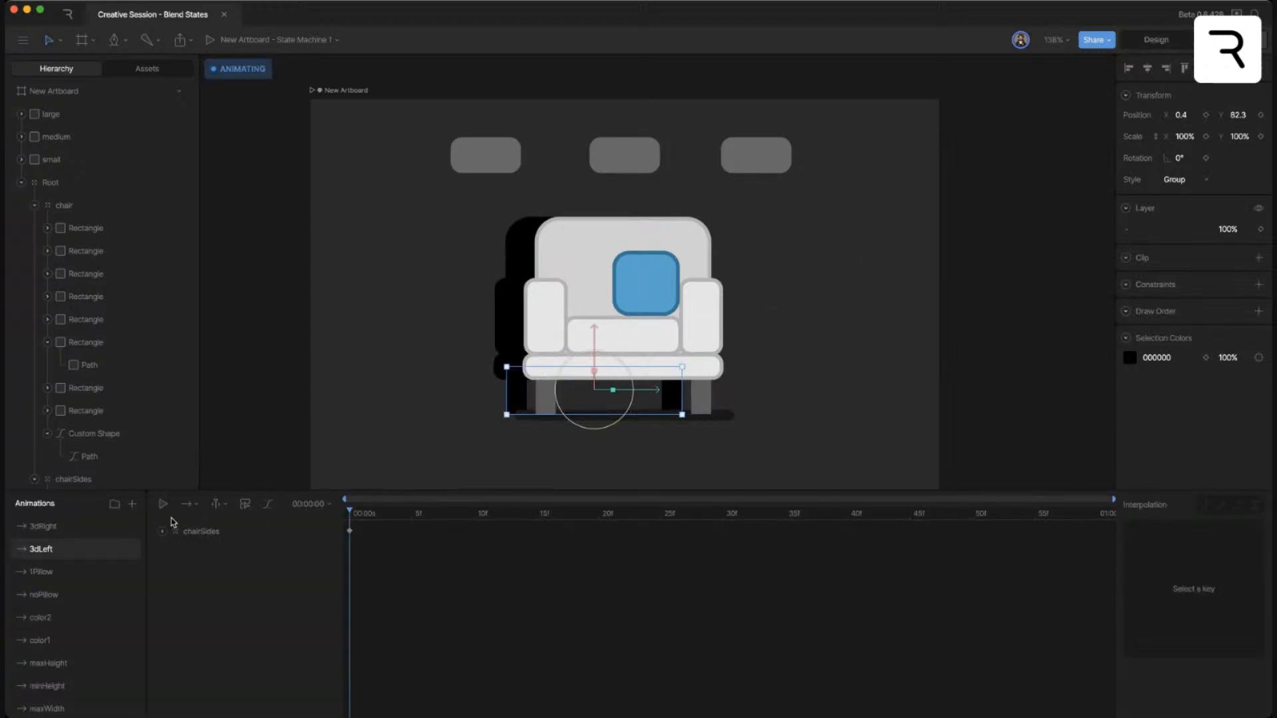
scroll(85, 449, down, 4)
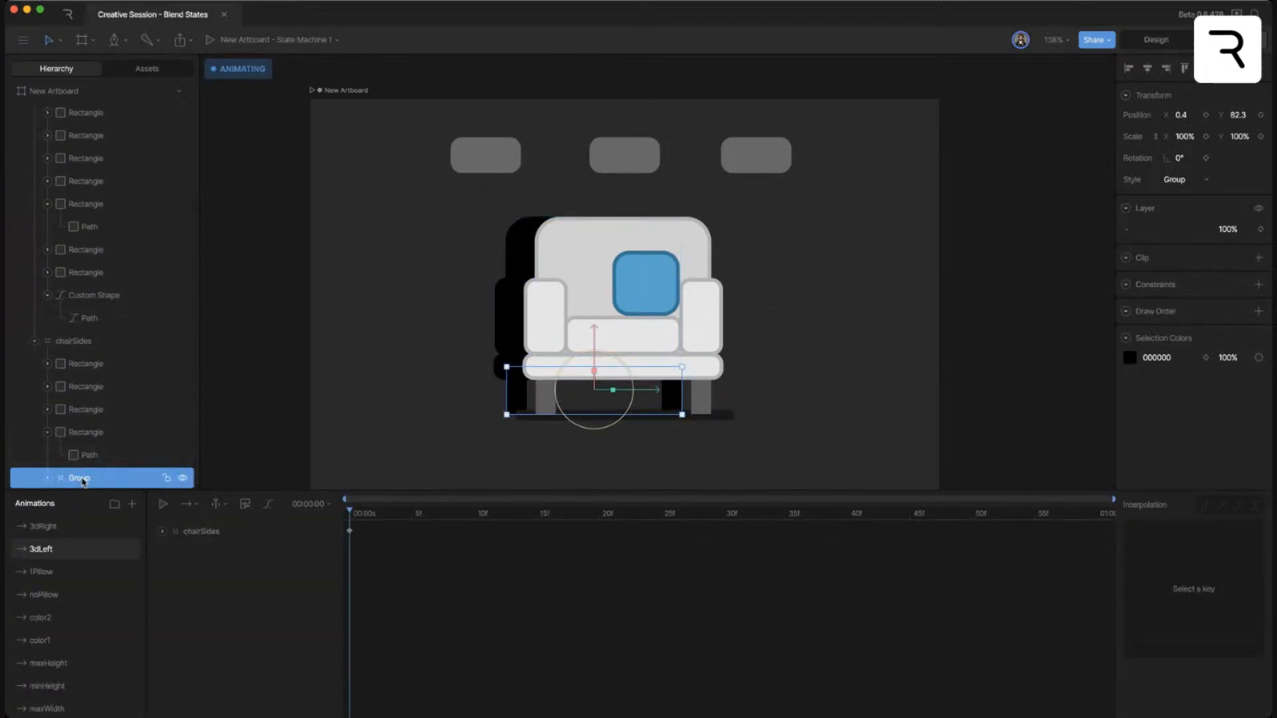
double_click(82, 478)
text(legGrou)
- Key the legGrou group's X position at 26.7 in the 3dLeft animation and at -28.2 in 3dRight
click(1182, 115)
text(-1)
key(Return)
drag(1189, 115, 1190, 97)
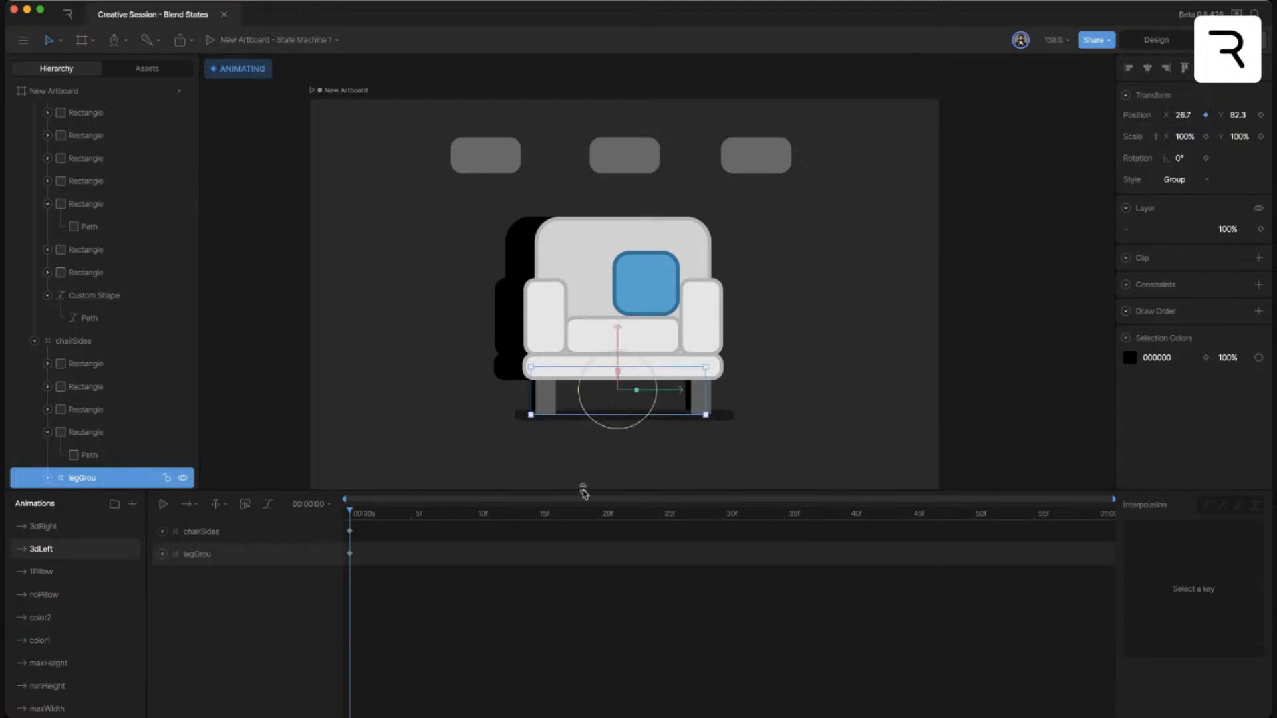
click(70, 527)
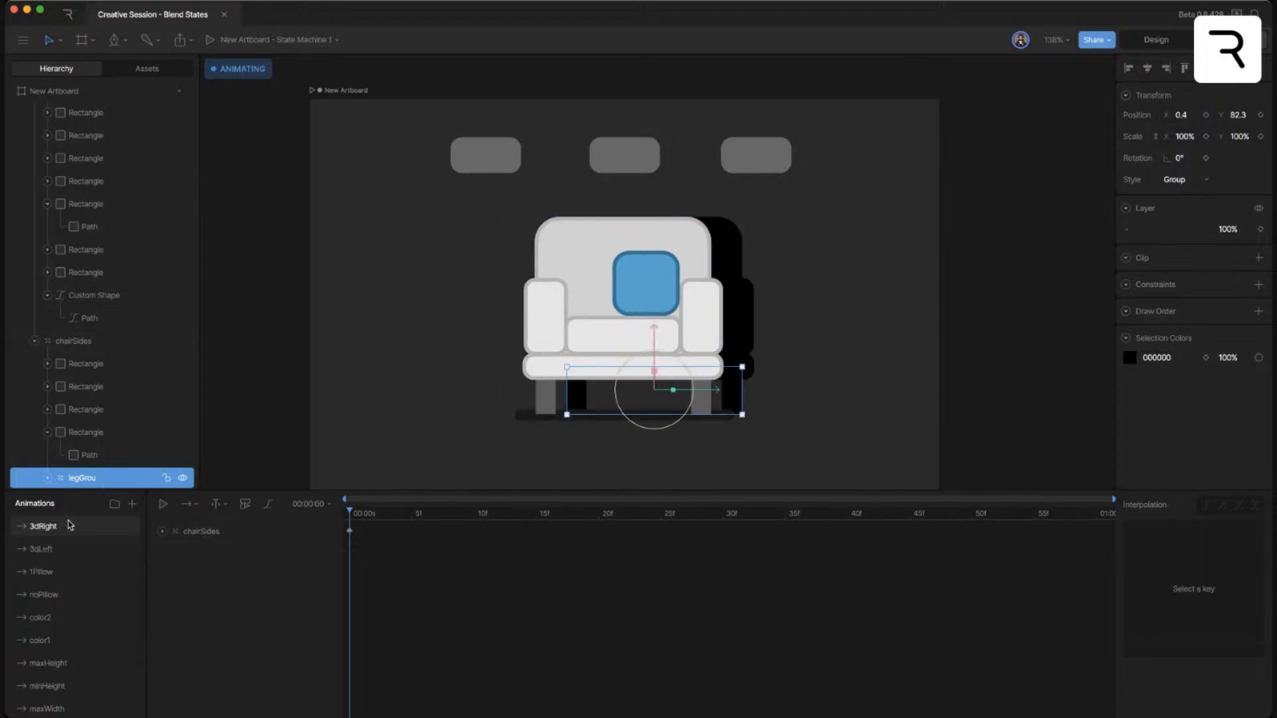
drag(1183, 114, 1176, 144)
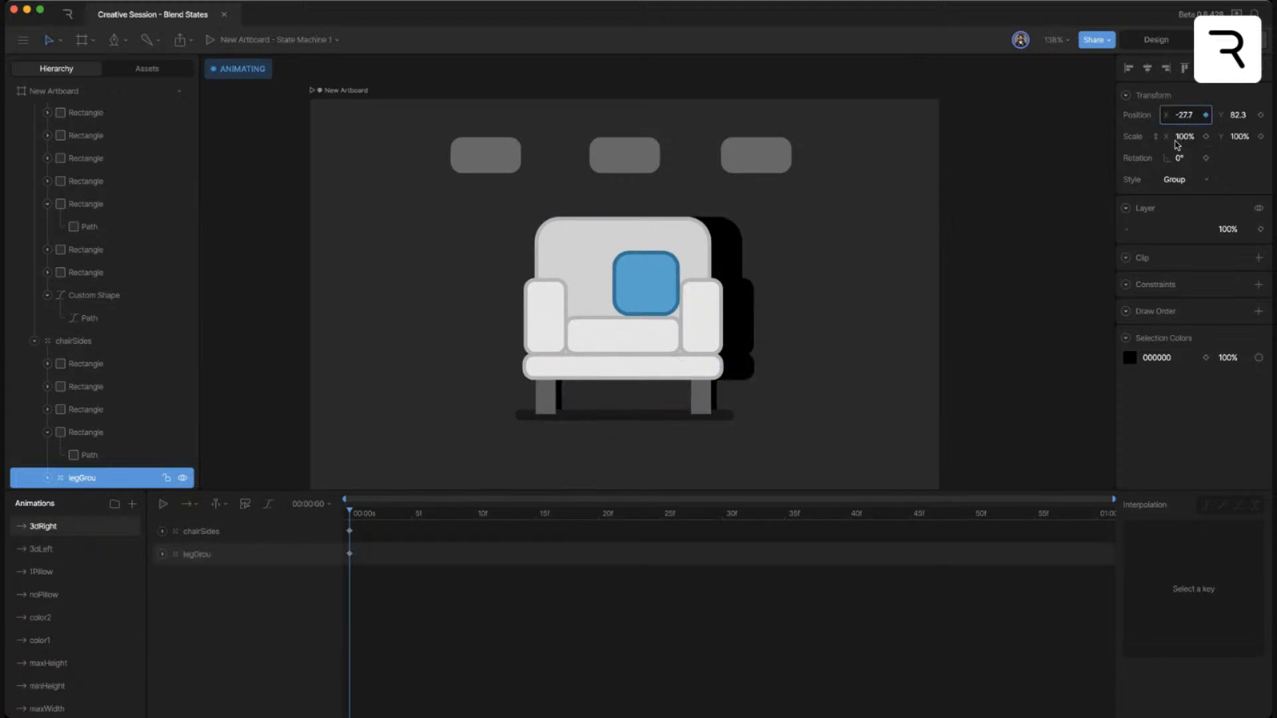
- Preview State Machine 1 with width -16.2 and height 80.5 while varying the 3d rotation, and stop playback
scroll(67, 659, down, 3)
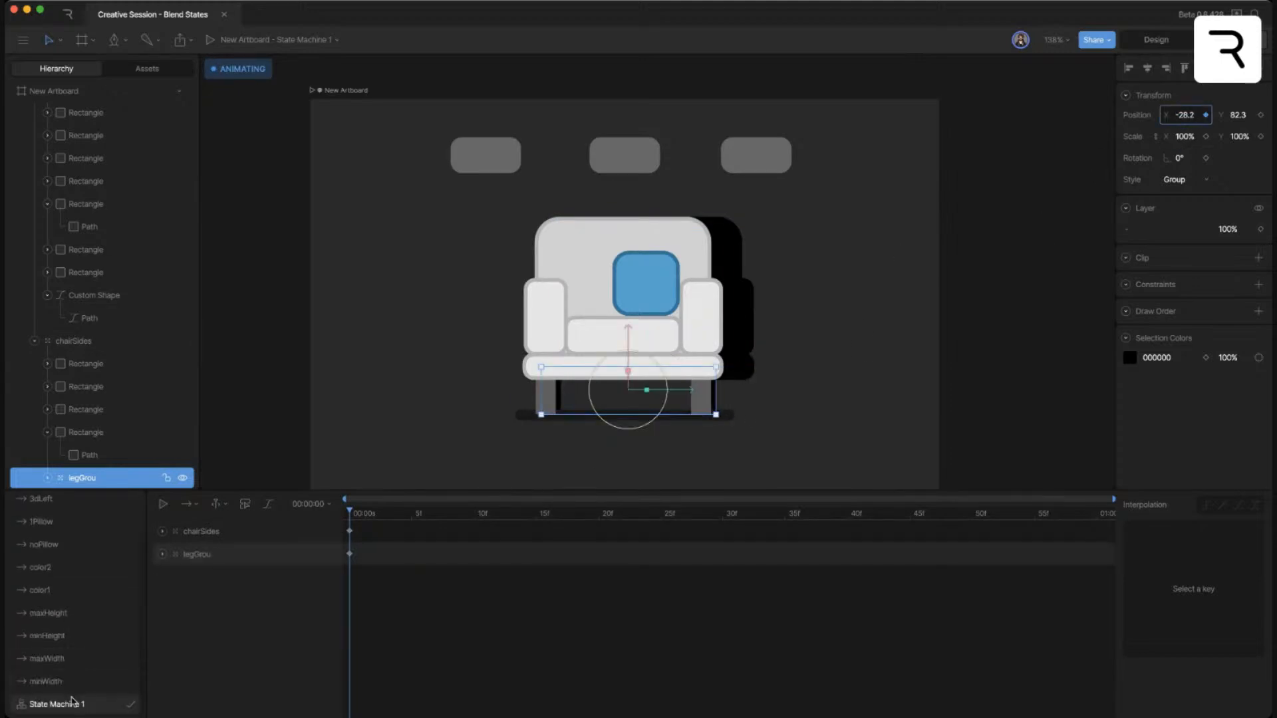
click(56, 704)
click(425, 503)
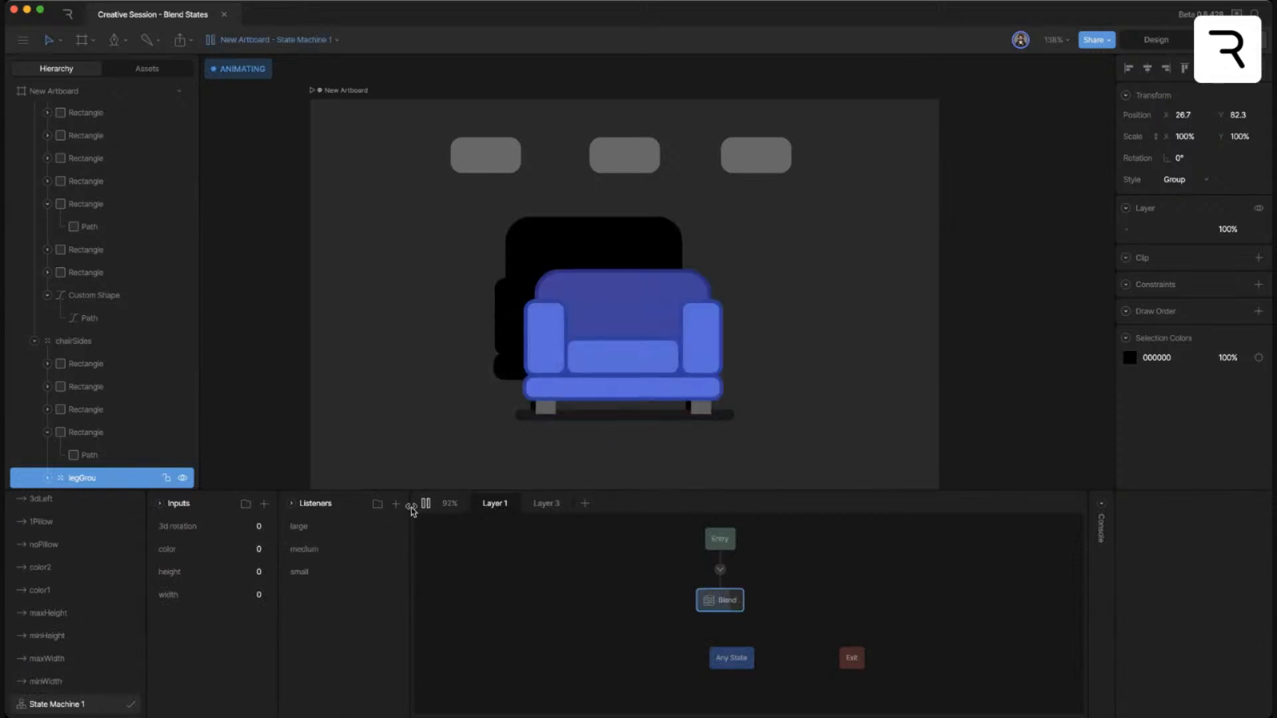
mouse_move(258, 595)
mouse_down()
mouse_move(261, 523)
mouse_move(257, 612)
mouse_up()
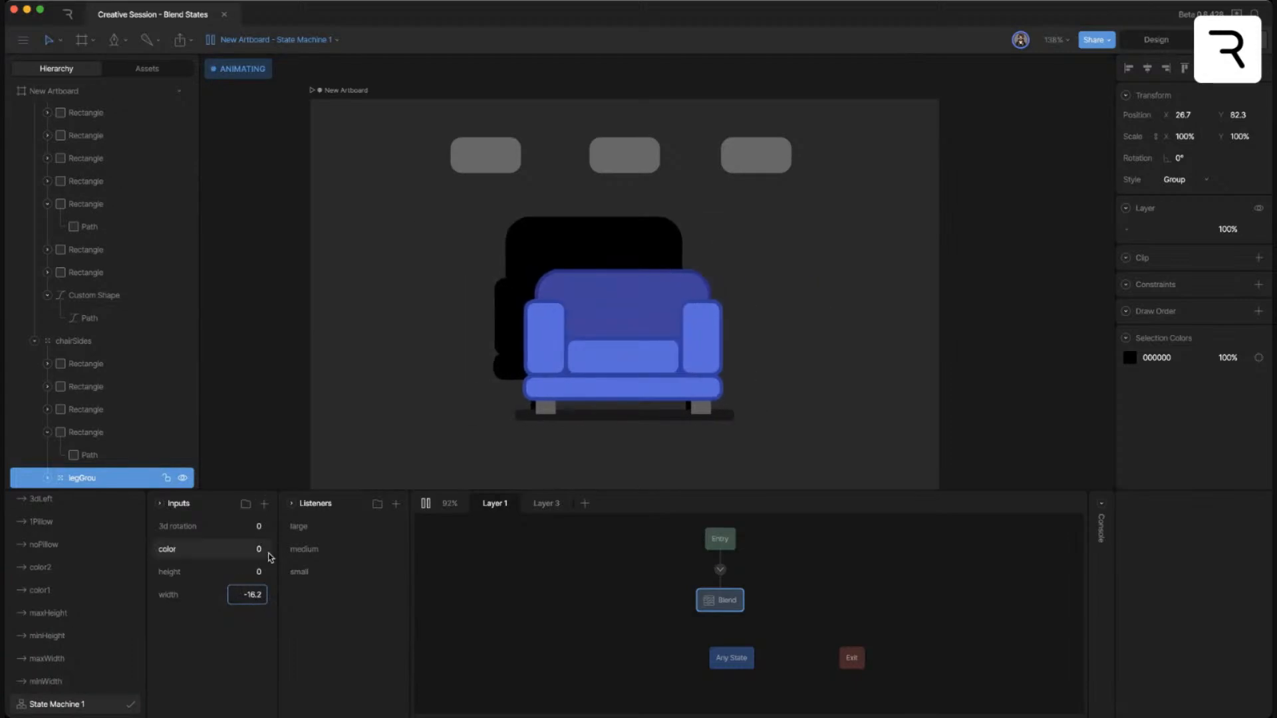
drag(256, 527, 263, 446)
drag(261, 573, 261, 522)
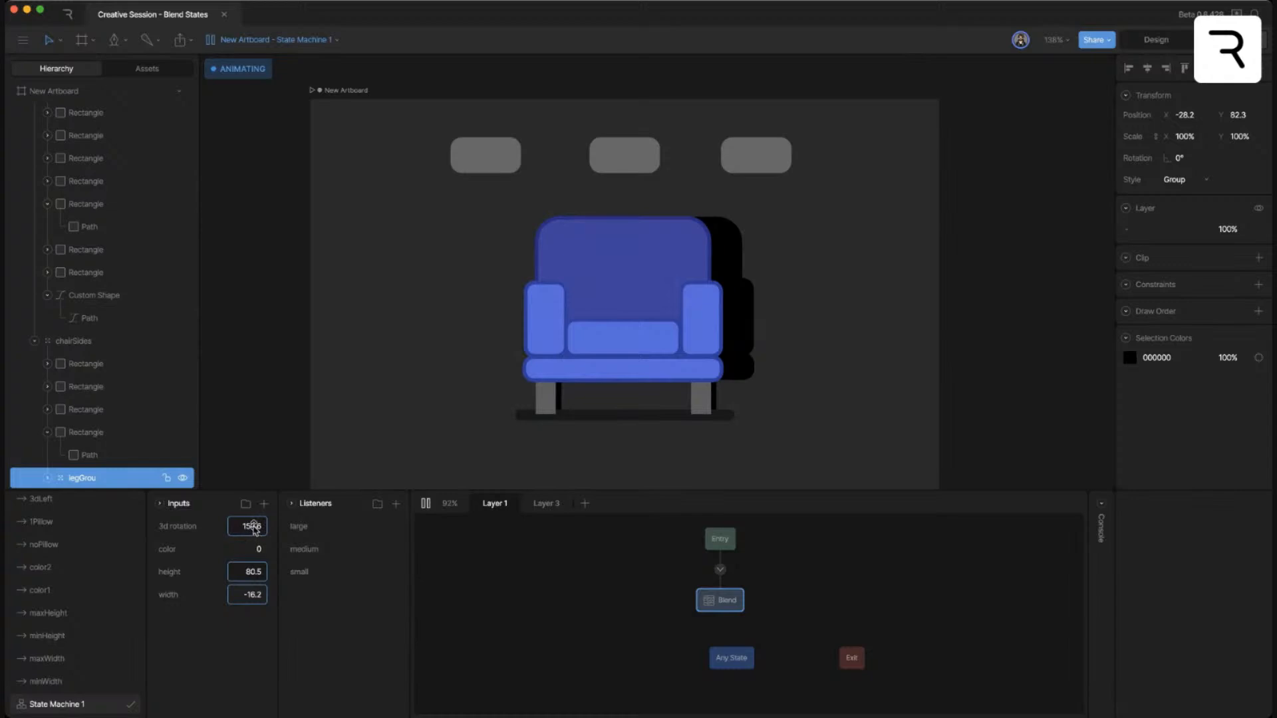
drag(258, 526, 257, 589)
drag(257, 525, 266, 478)
click(425, 504)
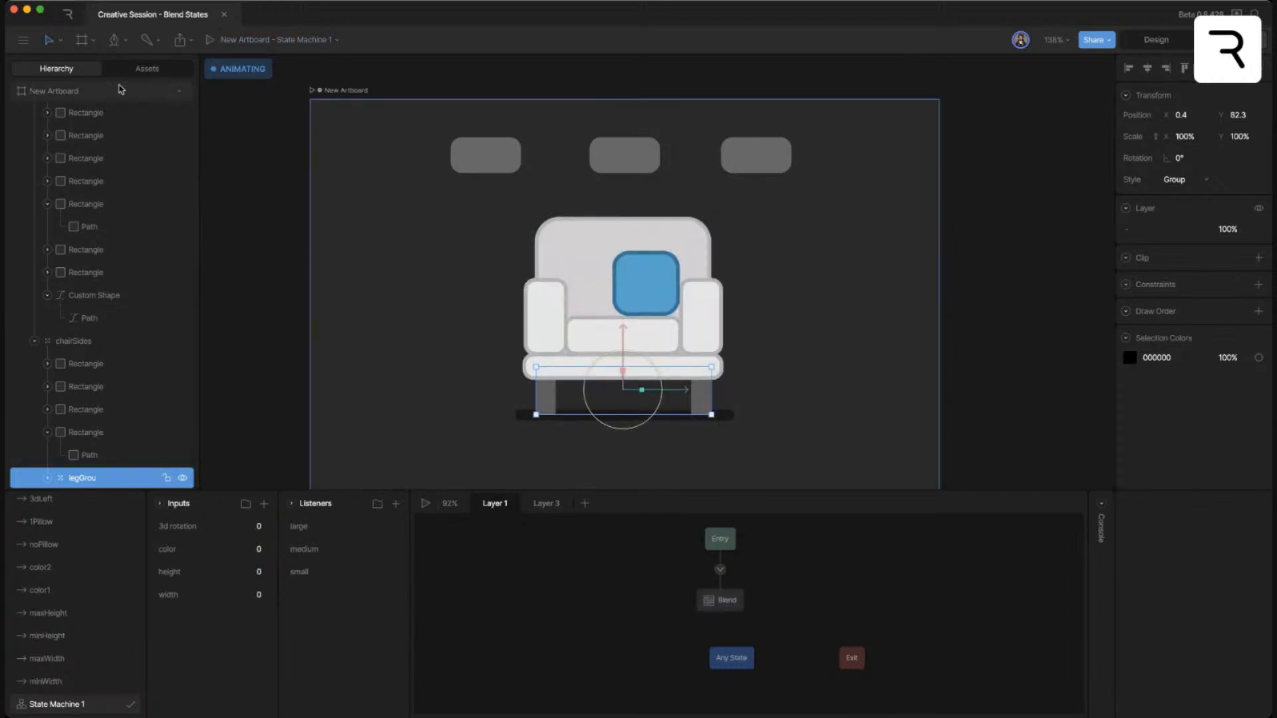
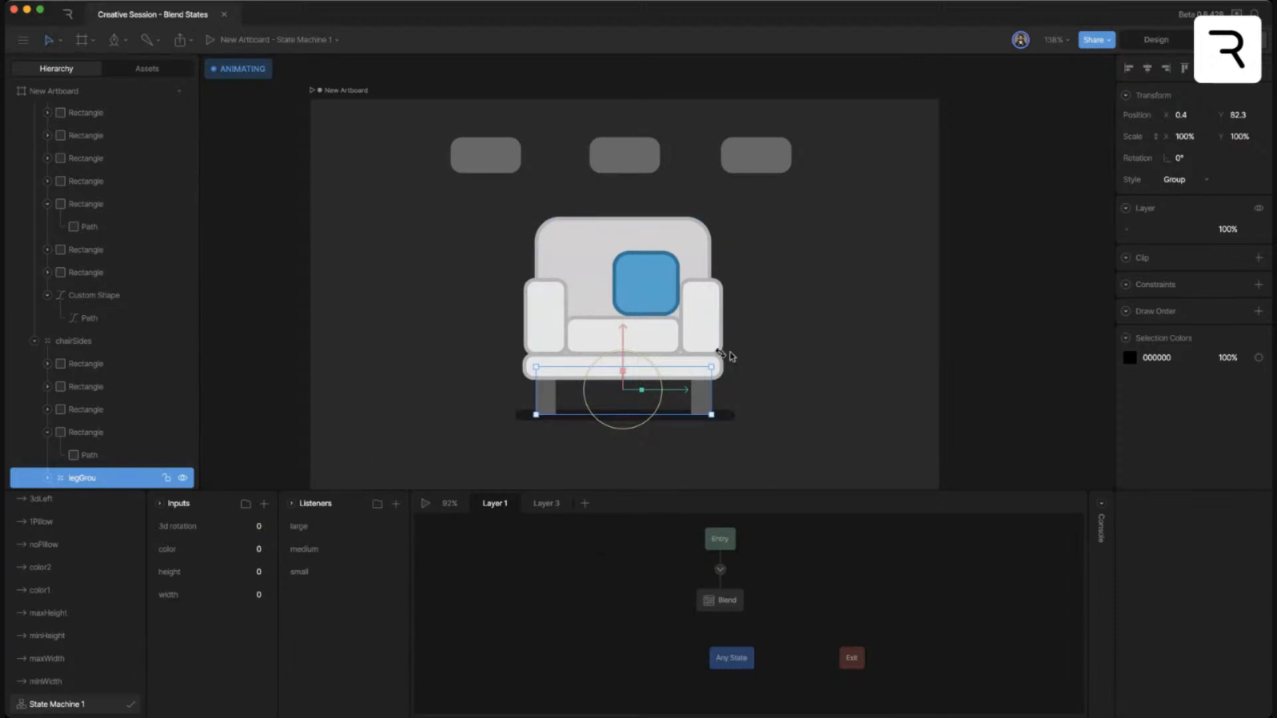
- Play the state machine and inspect the noPillow to 1Pillow transition condition in Layer 3
click(425, 506)
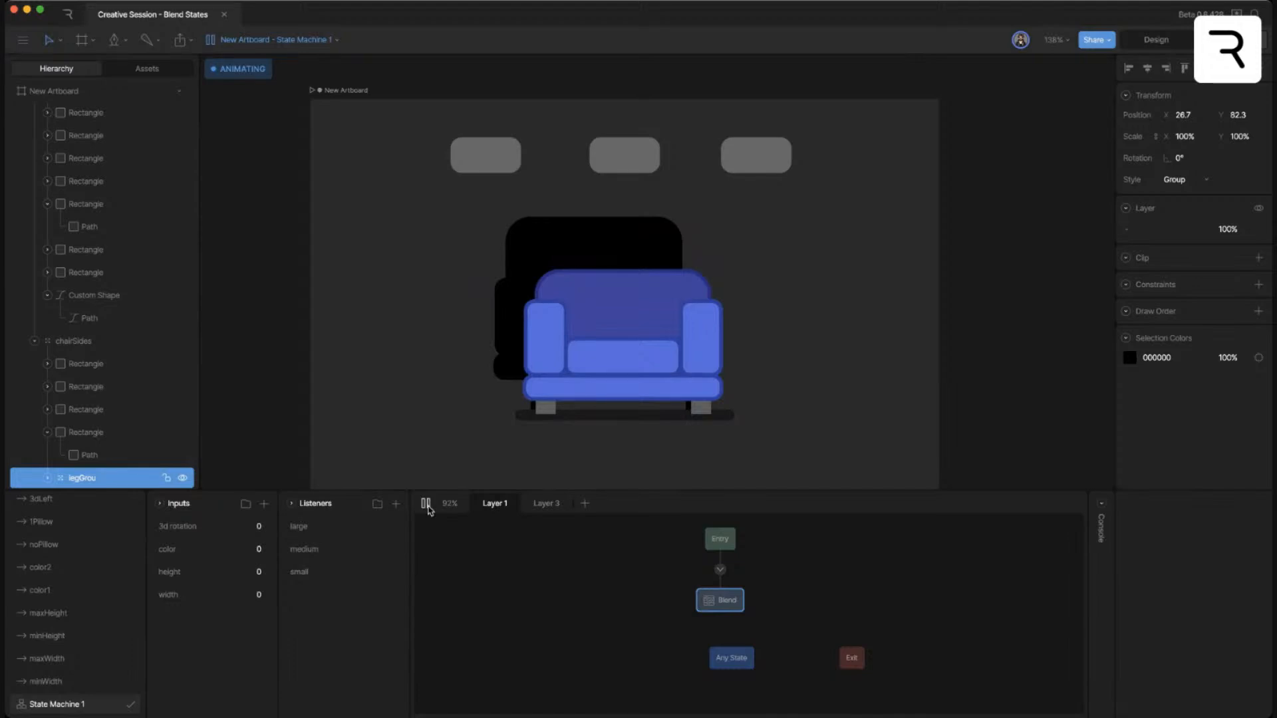
click(548, 504)
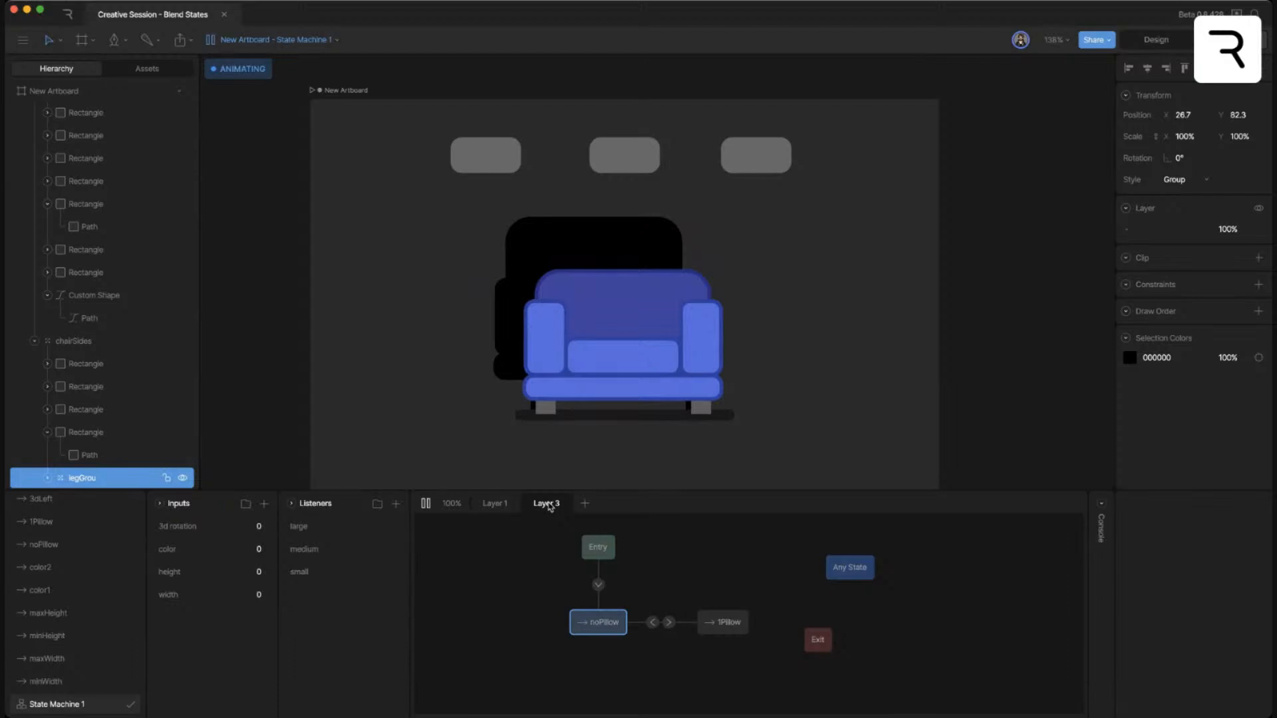
click(668, 623)
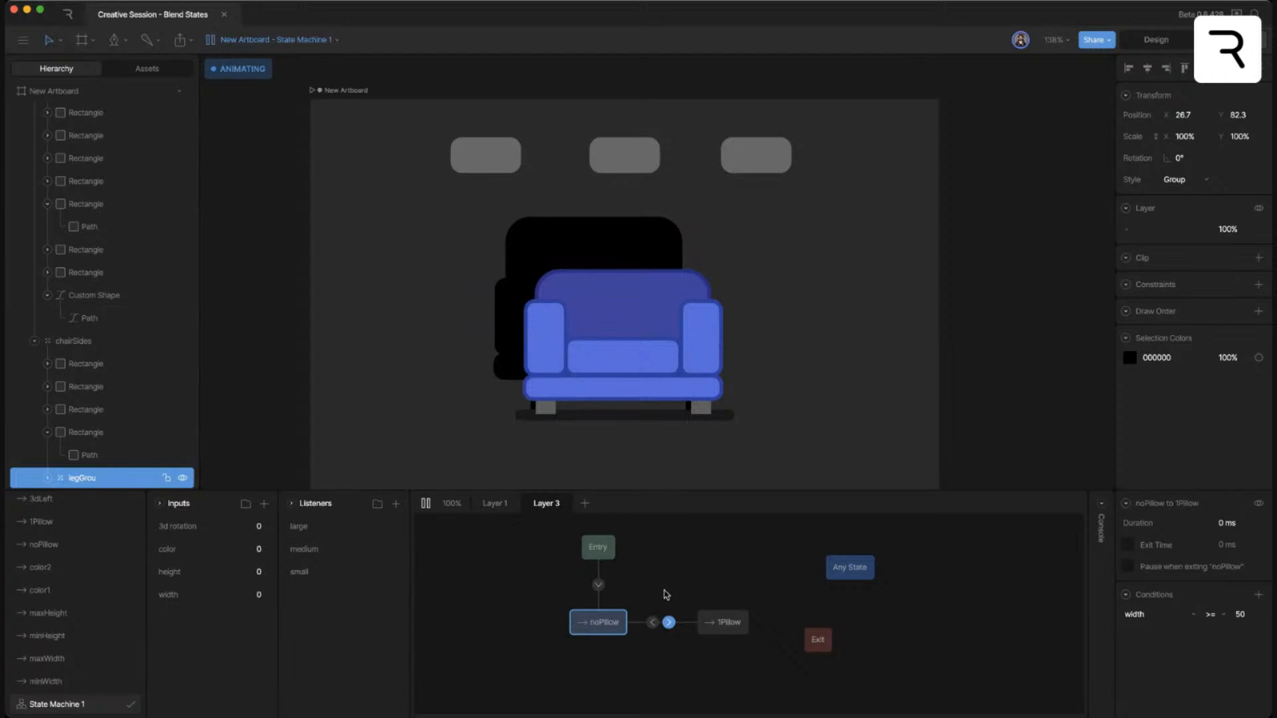
- Preview the chair with color 21.4, width 44.3 and height 79.7
mouse_move(256, 551)
mouse_down()
mouse_move(257, 532)
mouse_move(254, 567)
mouse_move(256, 536)
mouse_up()
drag(257, 596, 261, 567)
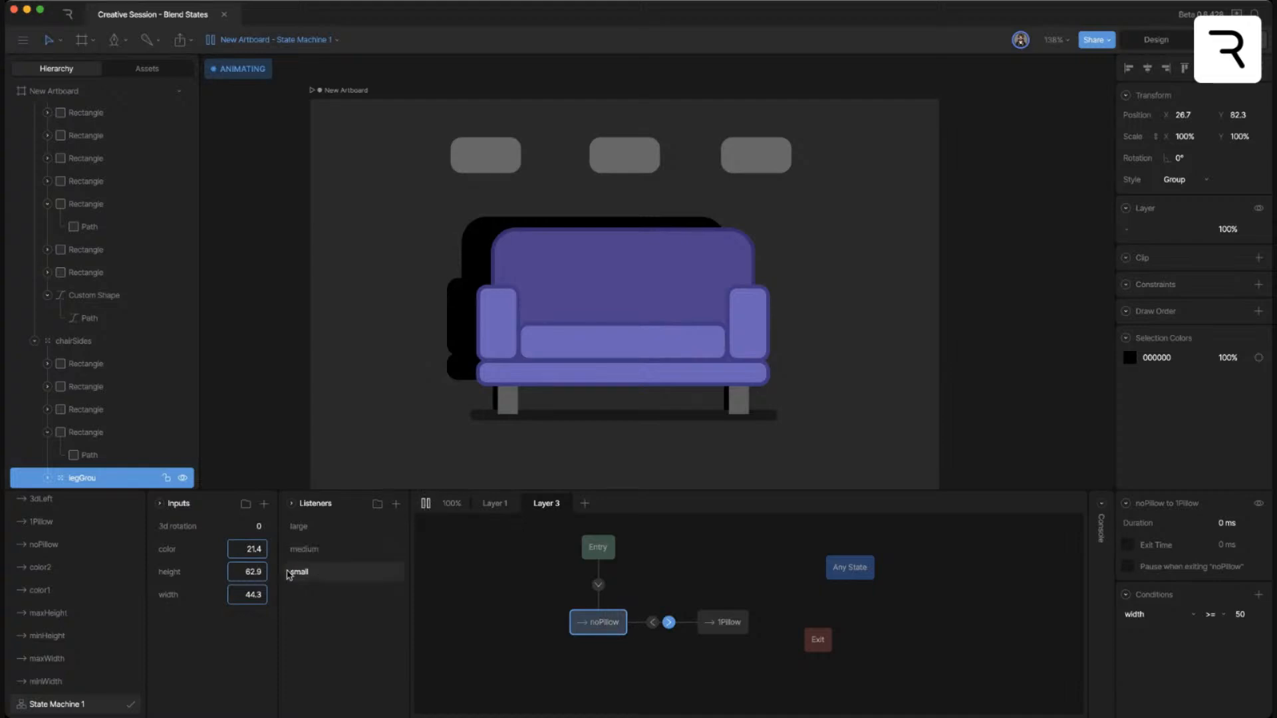
drag(260, 573, 260, 565)
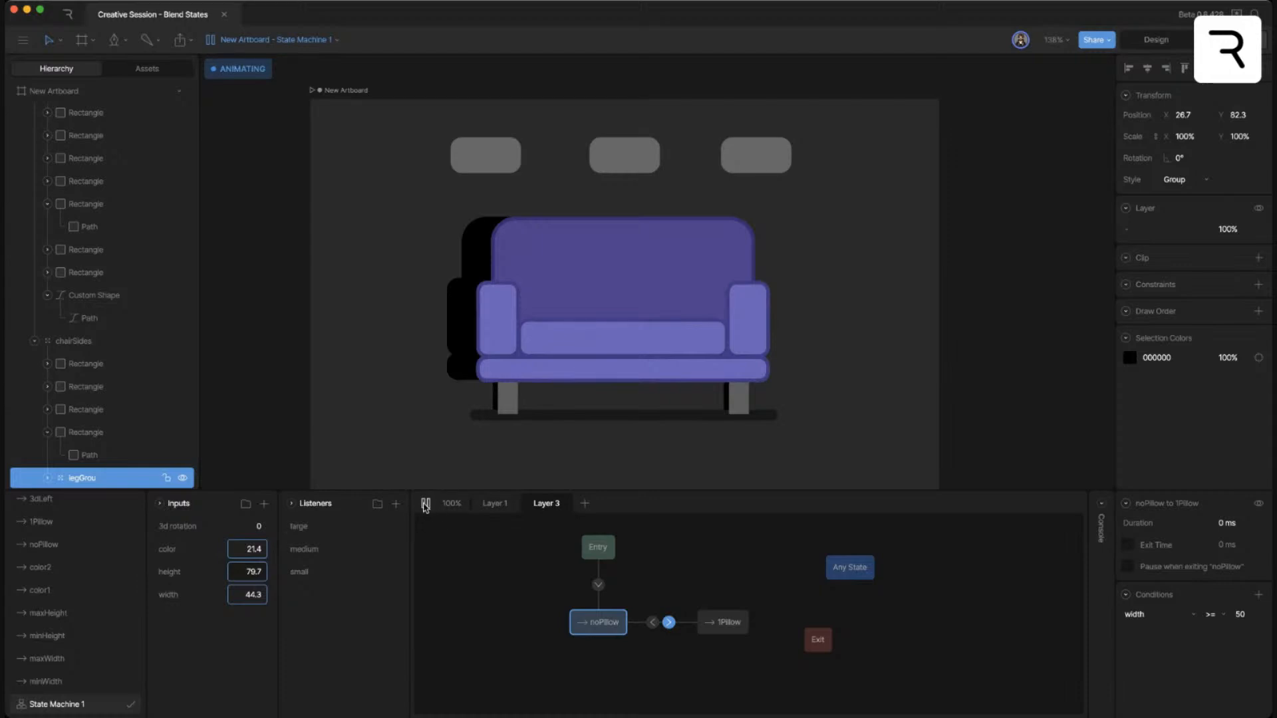
click(521, 572)
- Restart playback and preview the chair with height 79.8, width 59.2 and varying 3d rotation, then stop it
click(429, 505)
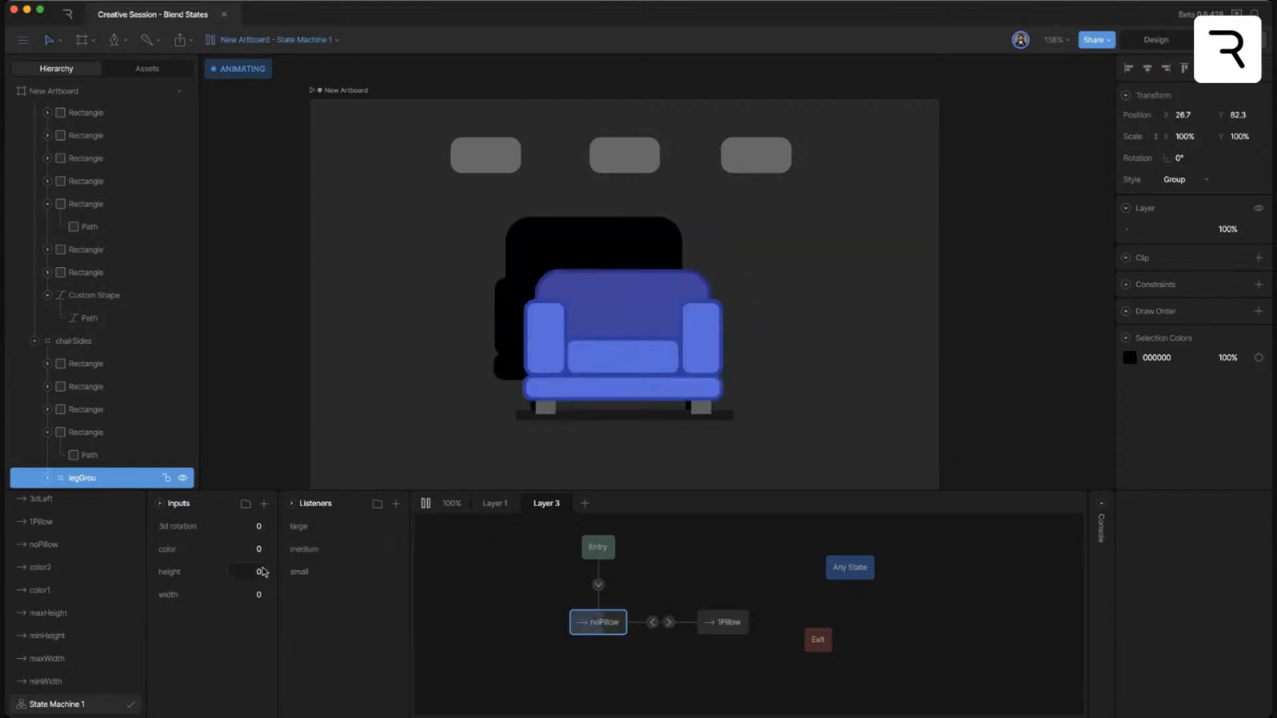
drag(259, 572, 258, 516)
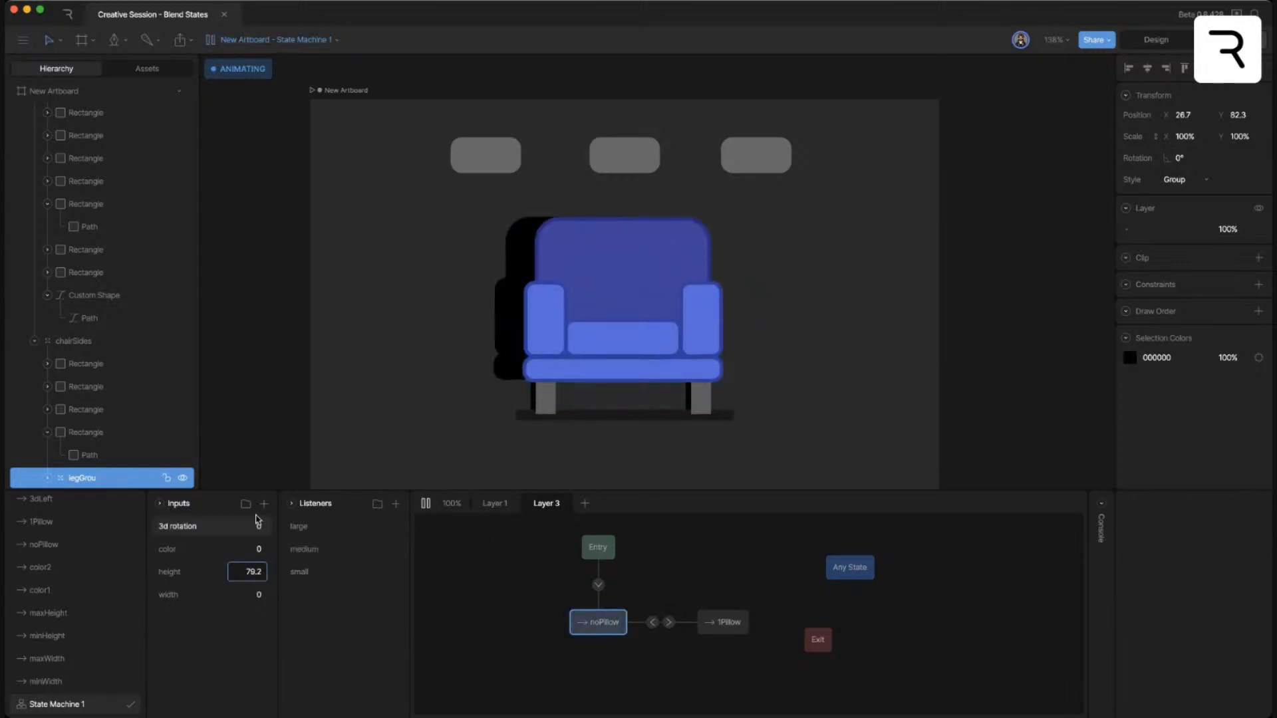
drag(255, 589, 258, 459)
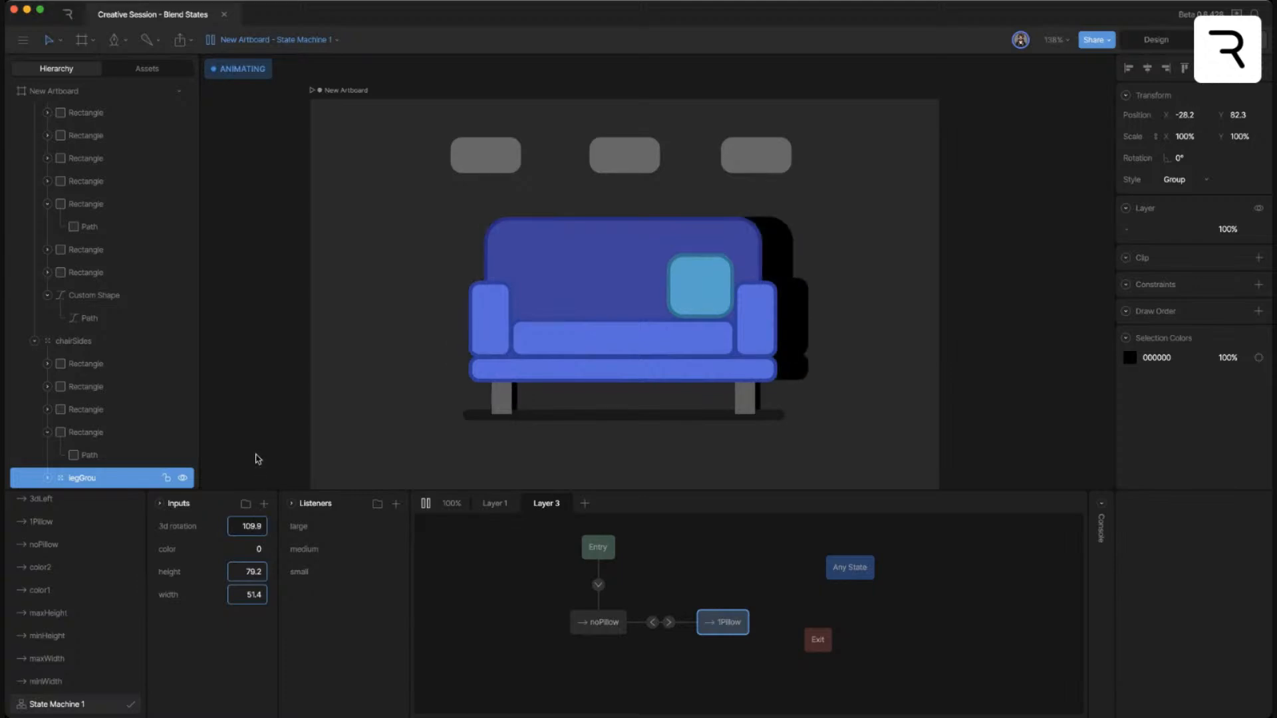
mouse_move(254, 571)
mouse_down()
mouse_move(251, 556)
mouse_move(252, 583)
mouse_up()
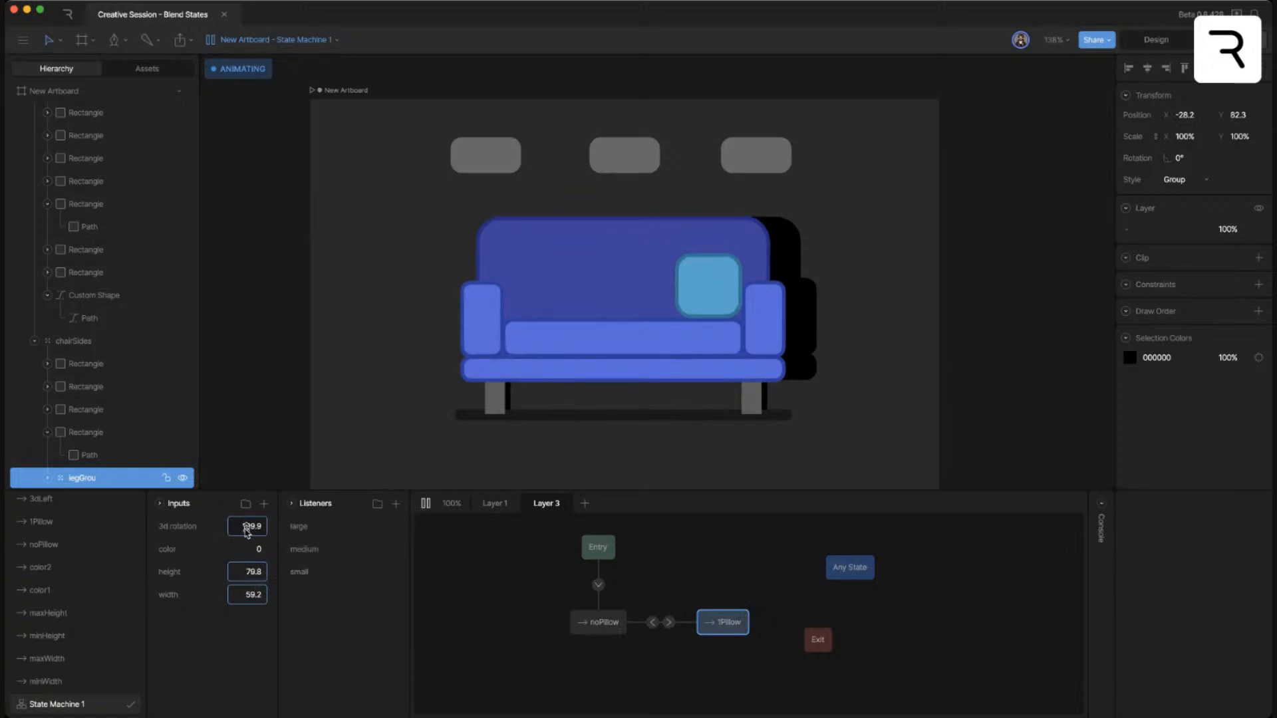
click(423, 503)
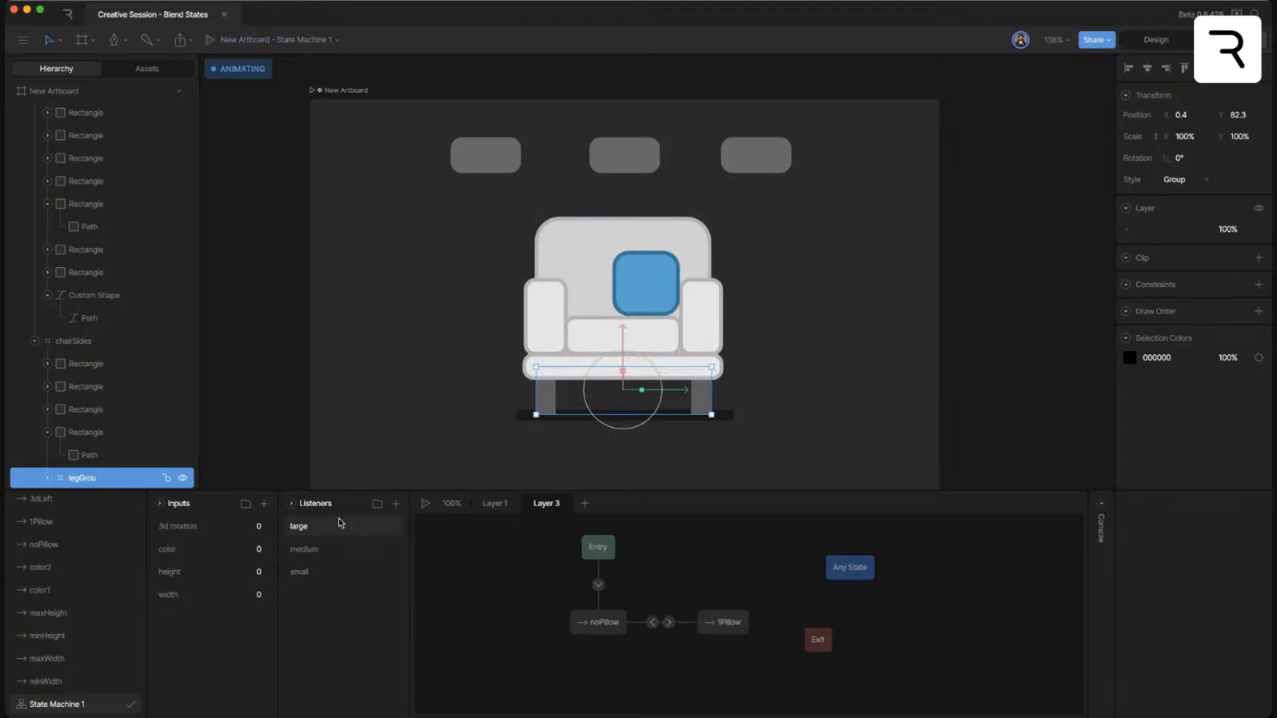
- Collapse the chairSides group in the hierarchy and clear the selection
click(31, 342)
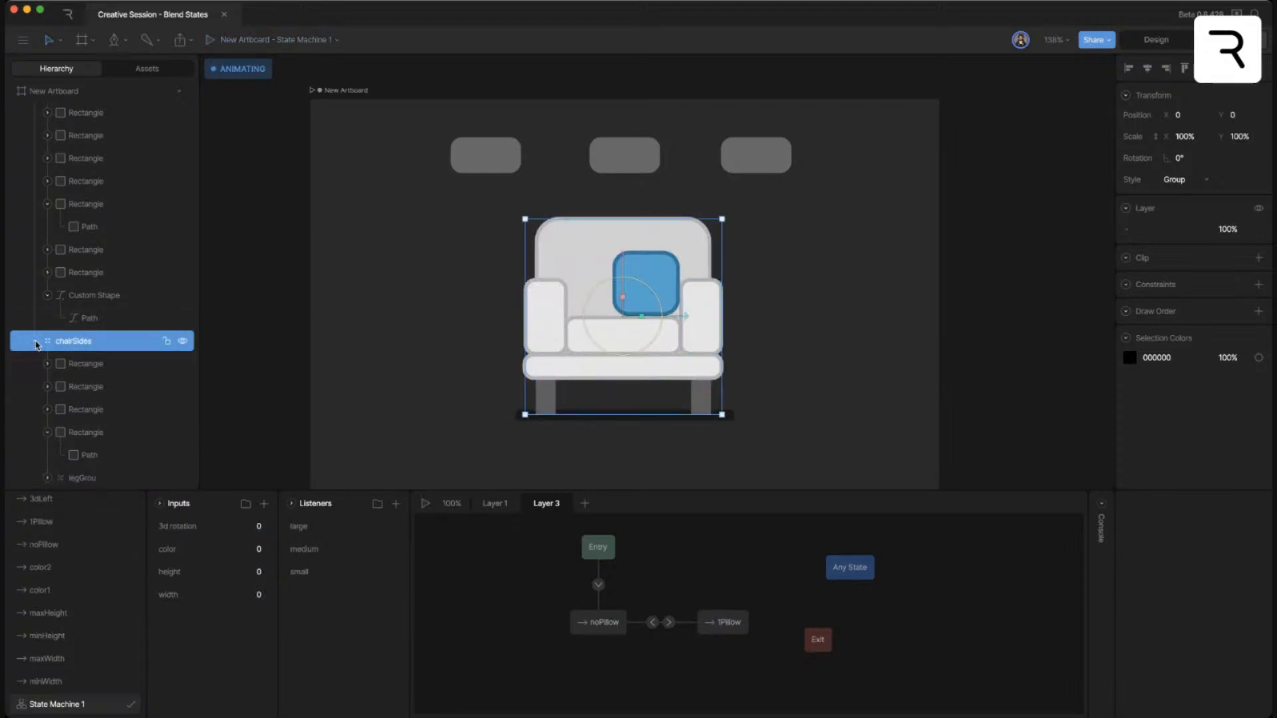
click(32, 342)
scroll(94, 519, up, 3)
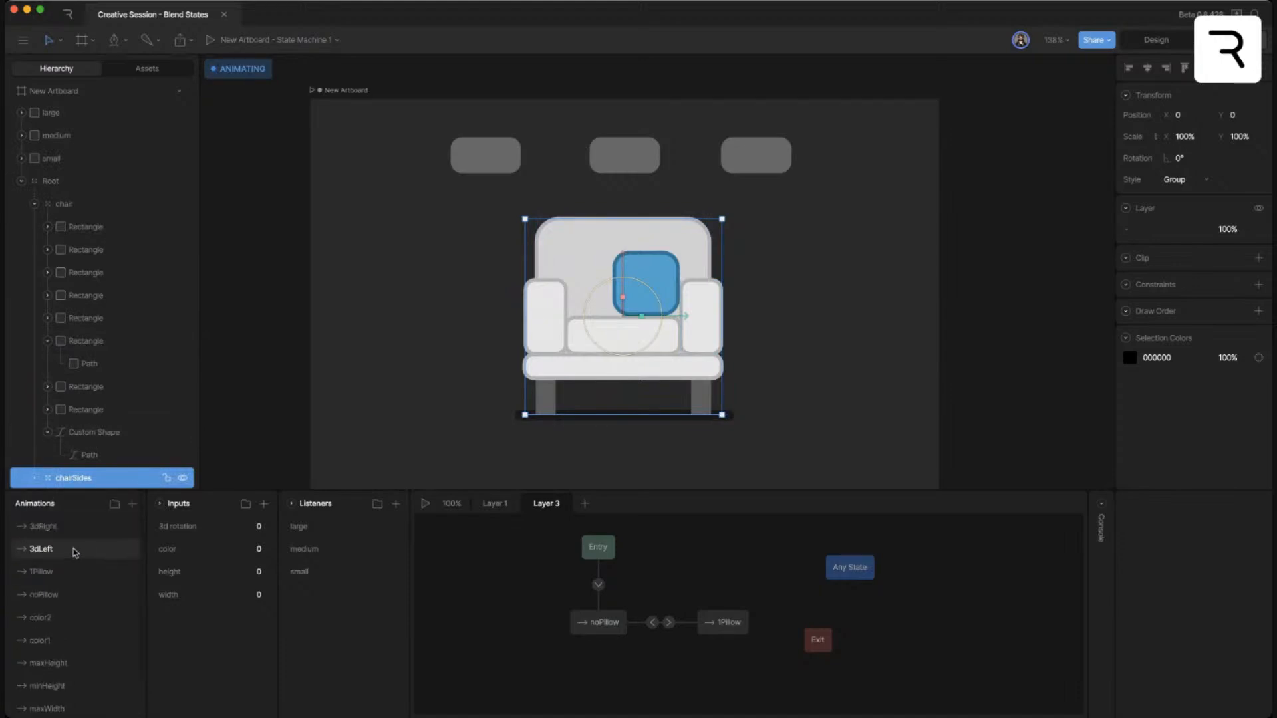
key(super+Tab)
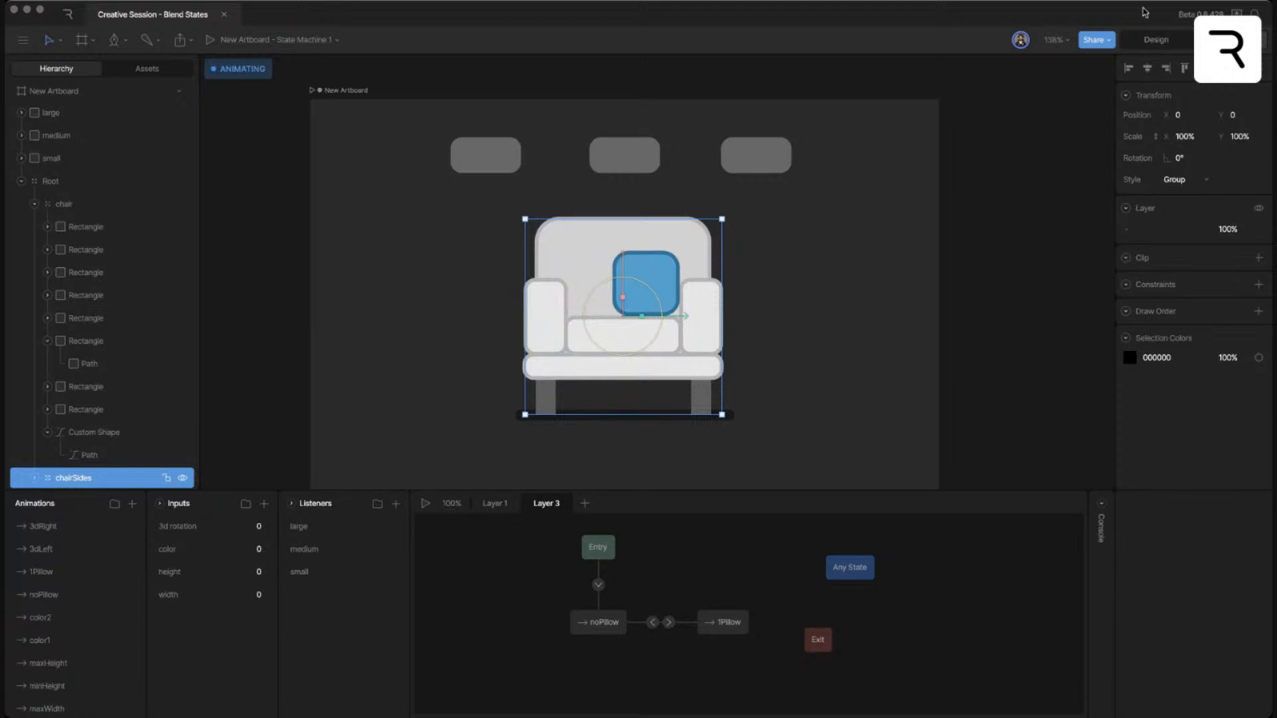
click(920, 260)
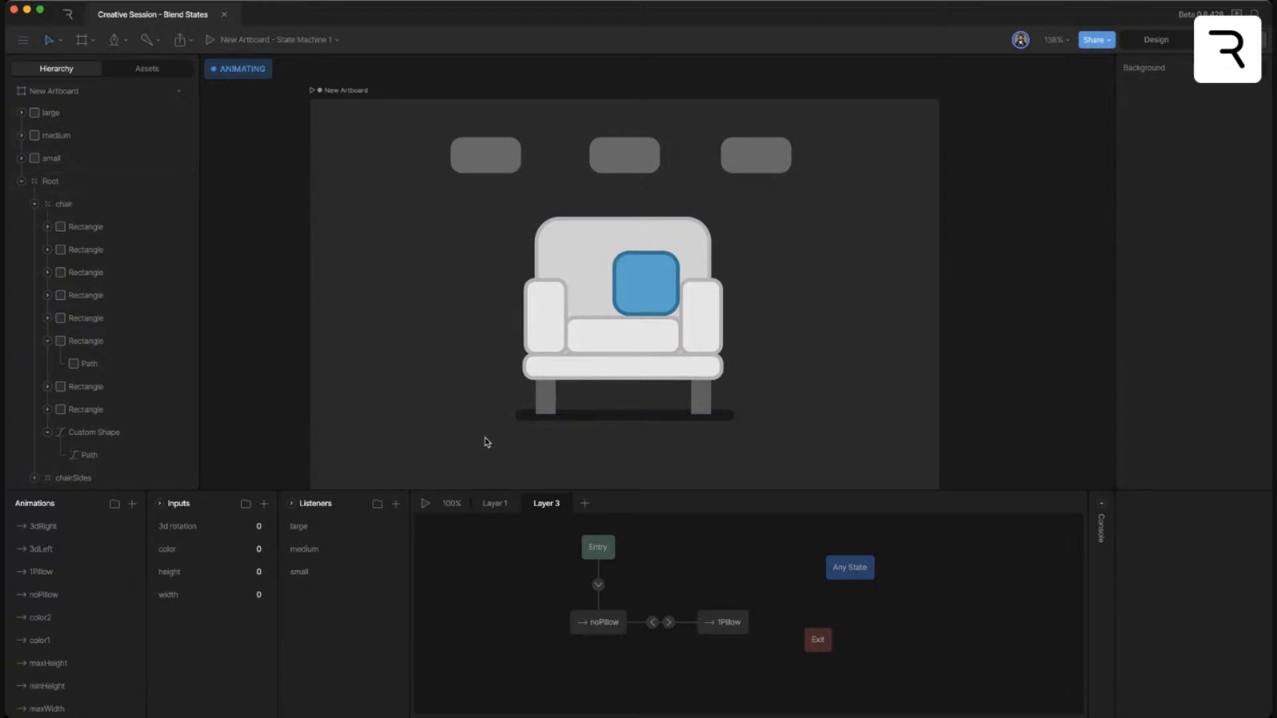
- Review the 3dLeft, 3dRight and 1Pillow animations, and inspect the timelines of the Blend state in State Machine 1's Layer 1
click(91, 550)
shift+click(80, 529)
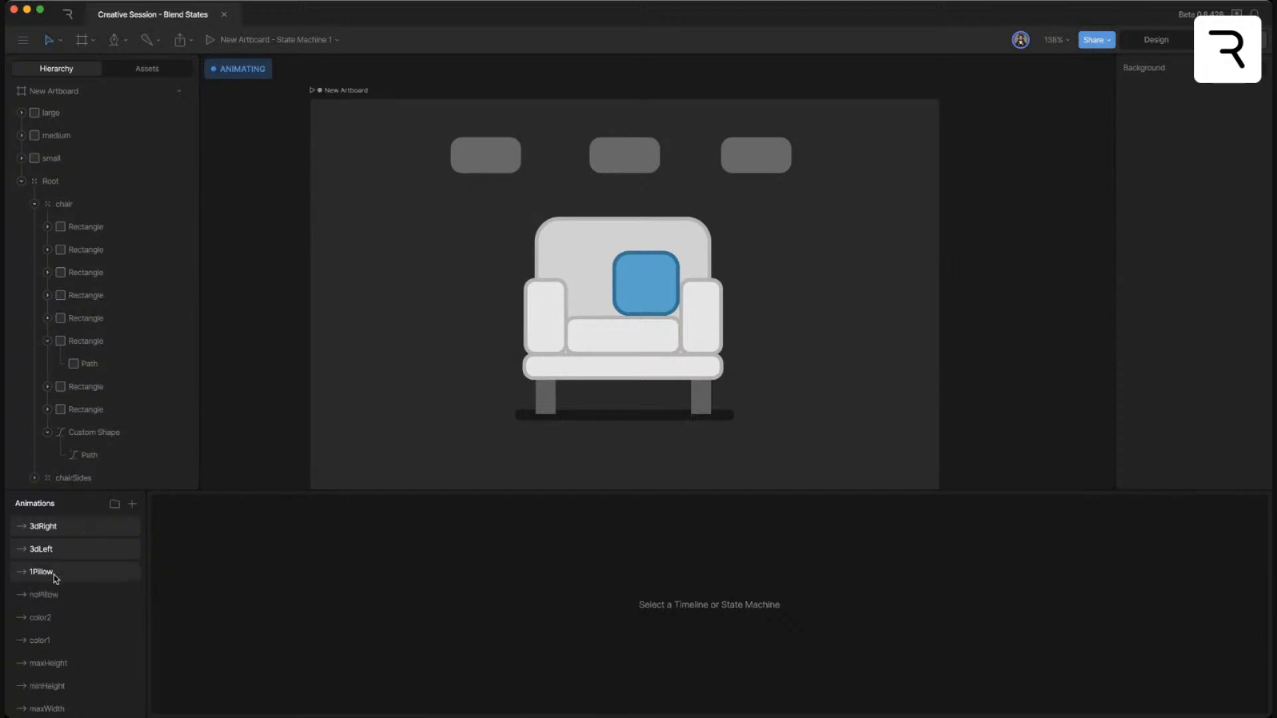
click(85, 572)
scroll(86, 592, down, 2)
click(71, 698)
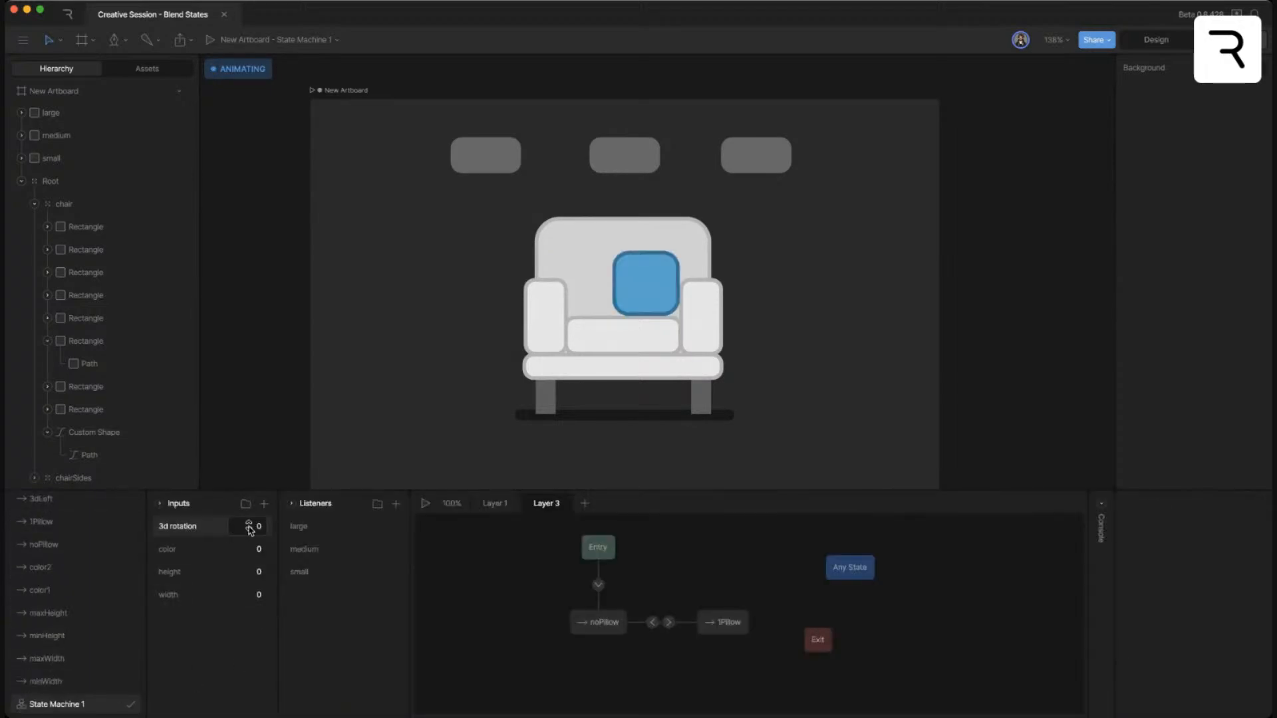
click(495, 503)
click(724, 603)
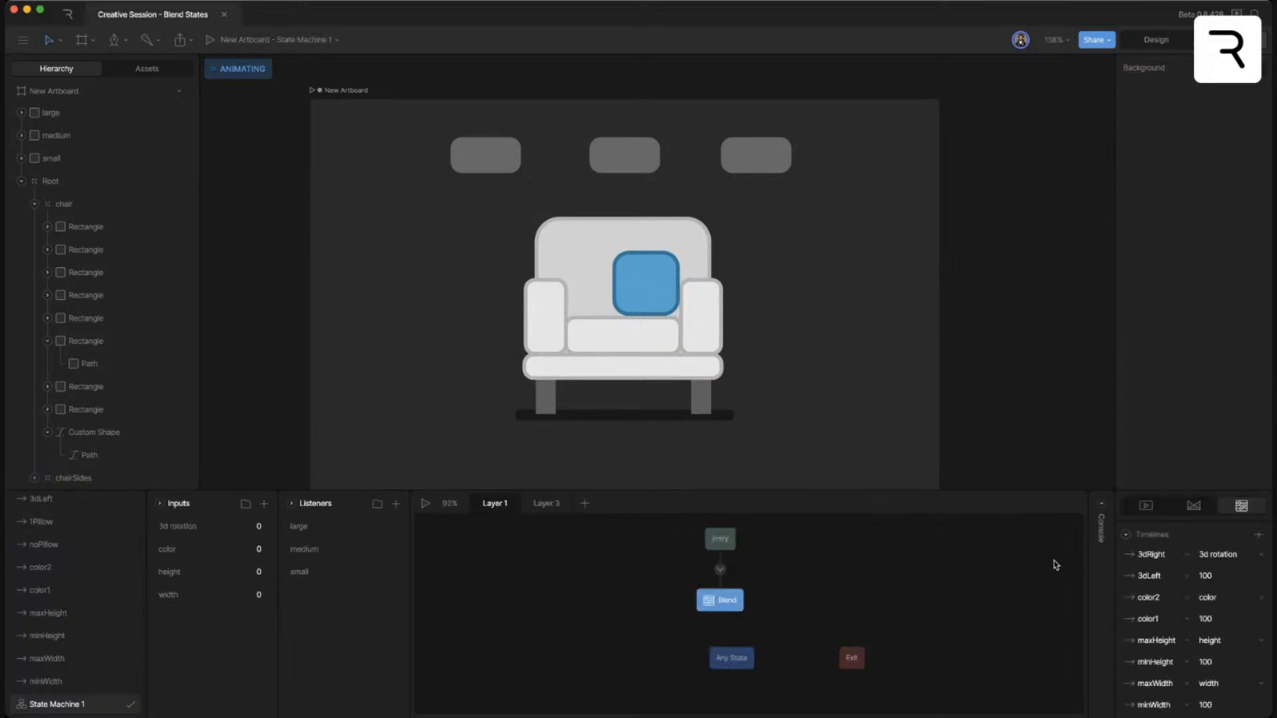
- Remove the 3dRight and 3dLeft timelines from the Blend state in Layer 1
click(1258, 555)
click(1258, 555)
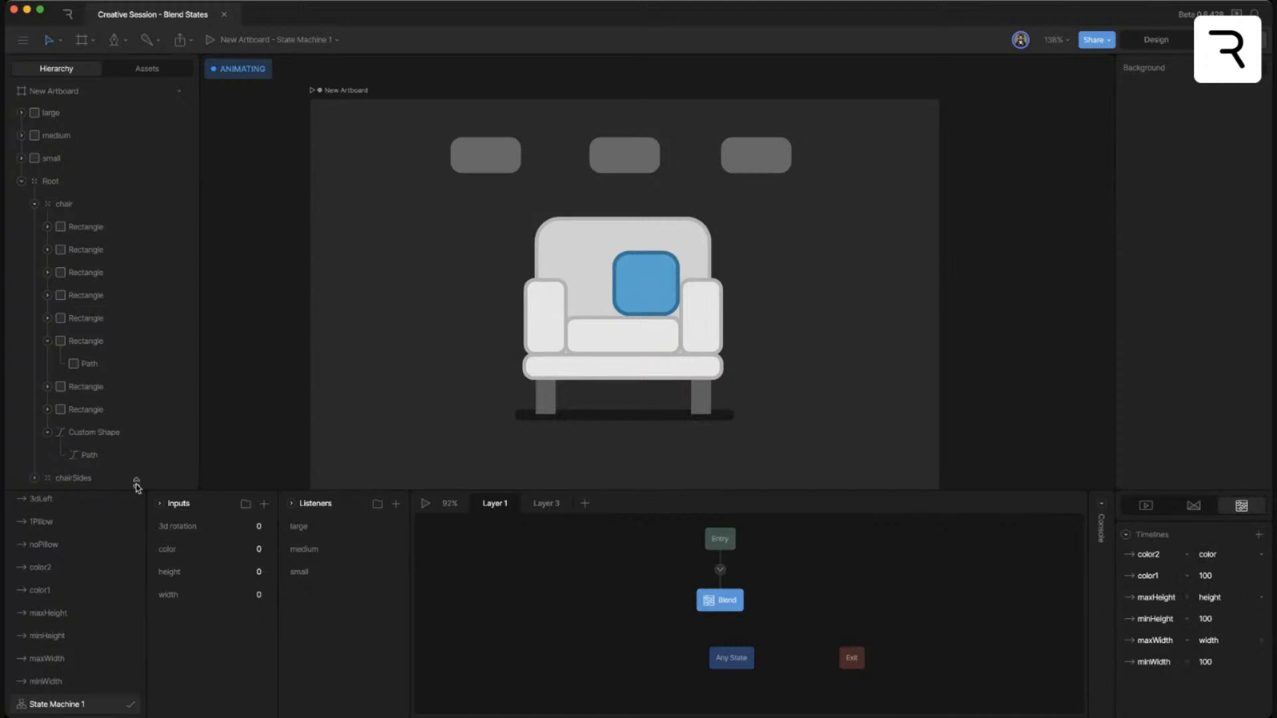
drag(408, 319, 367, 272)
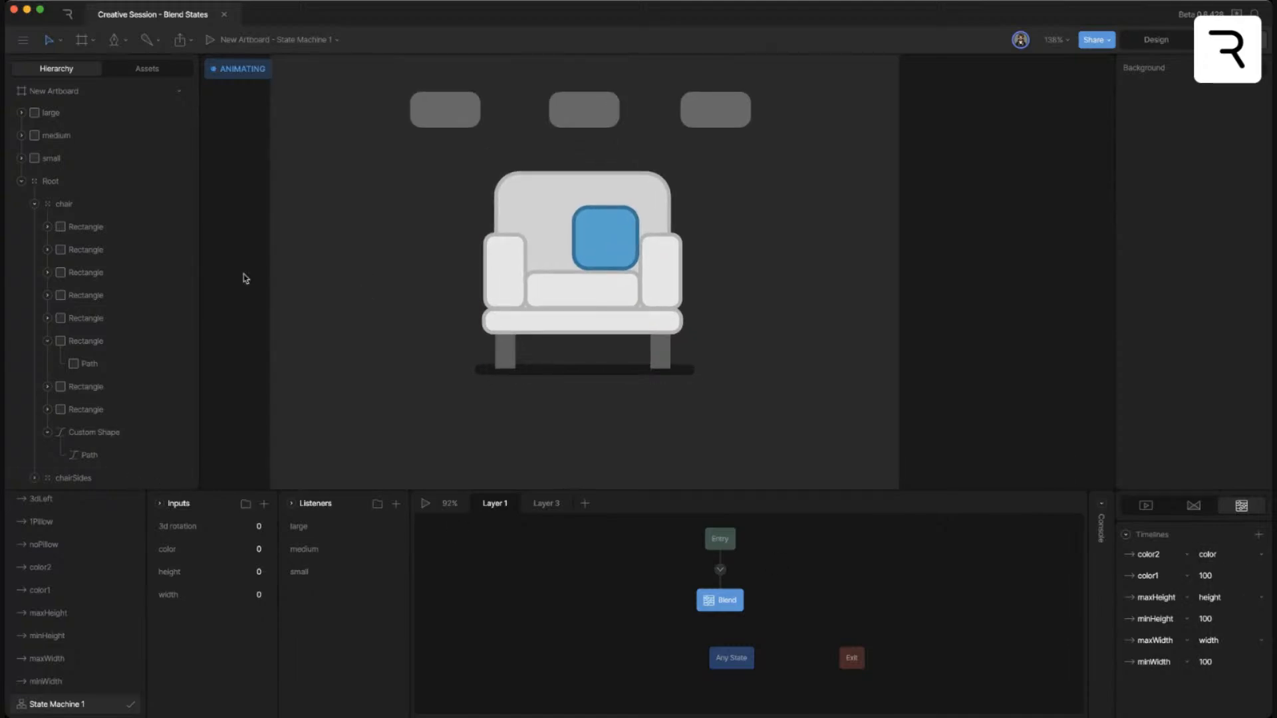
scroll(62, 512, up, 2)
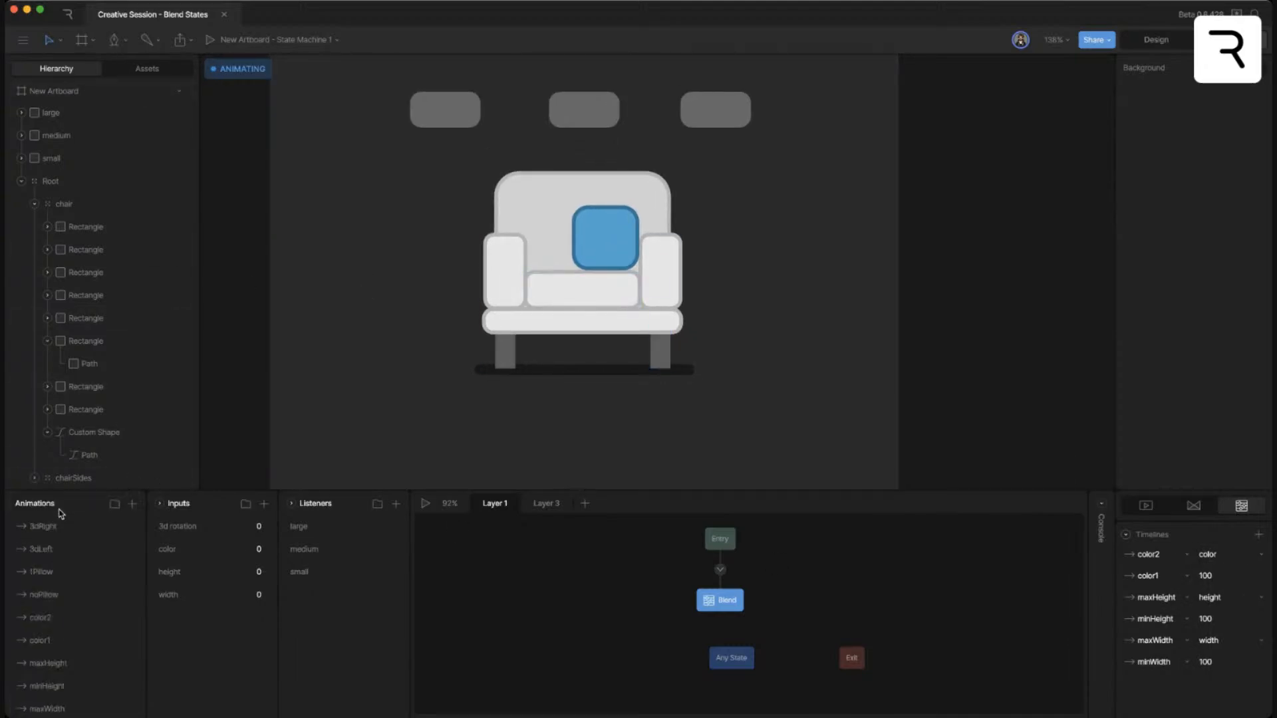
- Rename the 3dLeft animation as 3dTurn
click(51, 550)
double_click(51, 550)
text(3d)
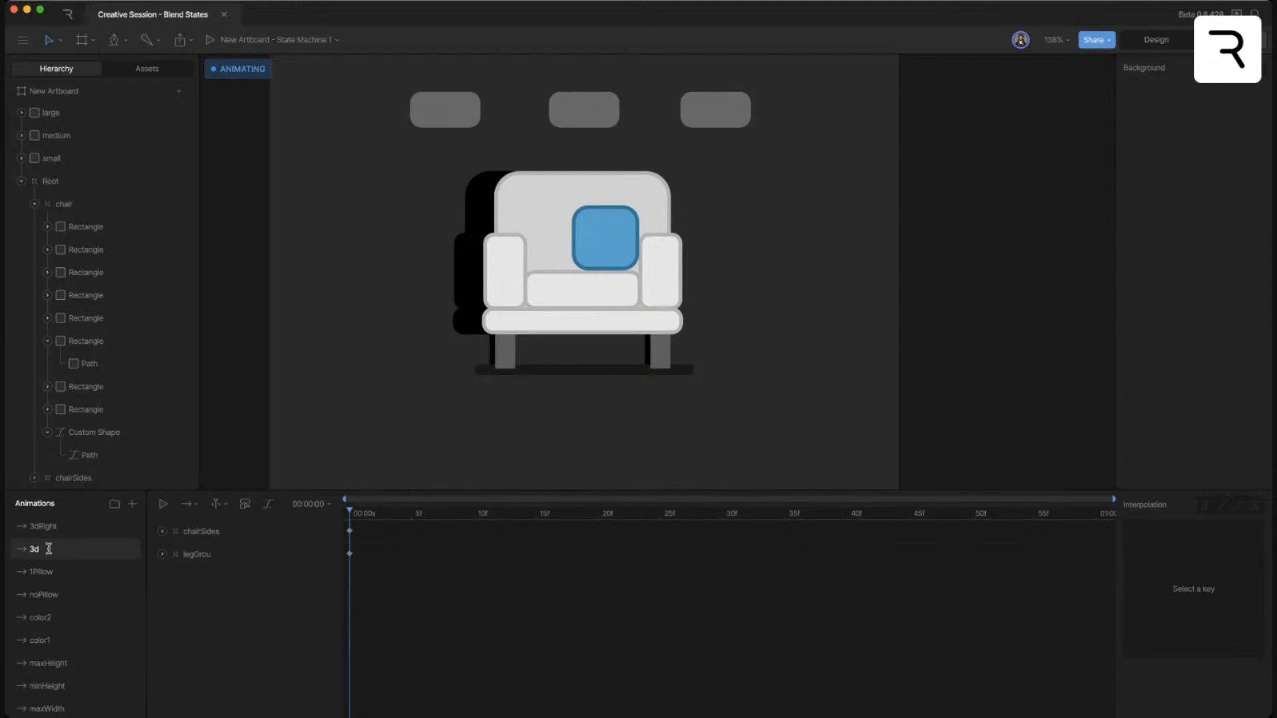
text(Turn)
- Copy the chairSides and legGrou keys from 3dRight to the 1-second end of 3dTurn, and preview the turn
drag(374, 524, 349, 585)
click(43, 526)
drag(370, 522, 333, 580)
click(88, 552)
drag(419, 515, 251, 528)
key(space)
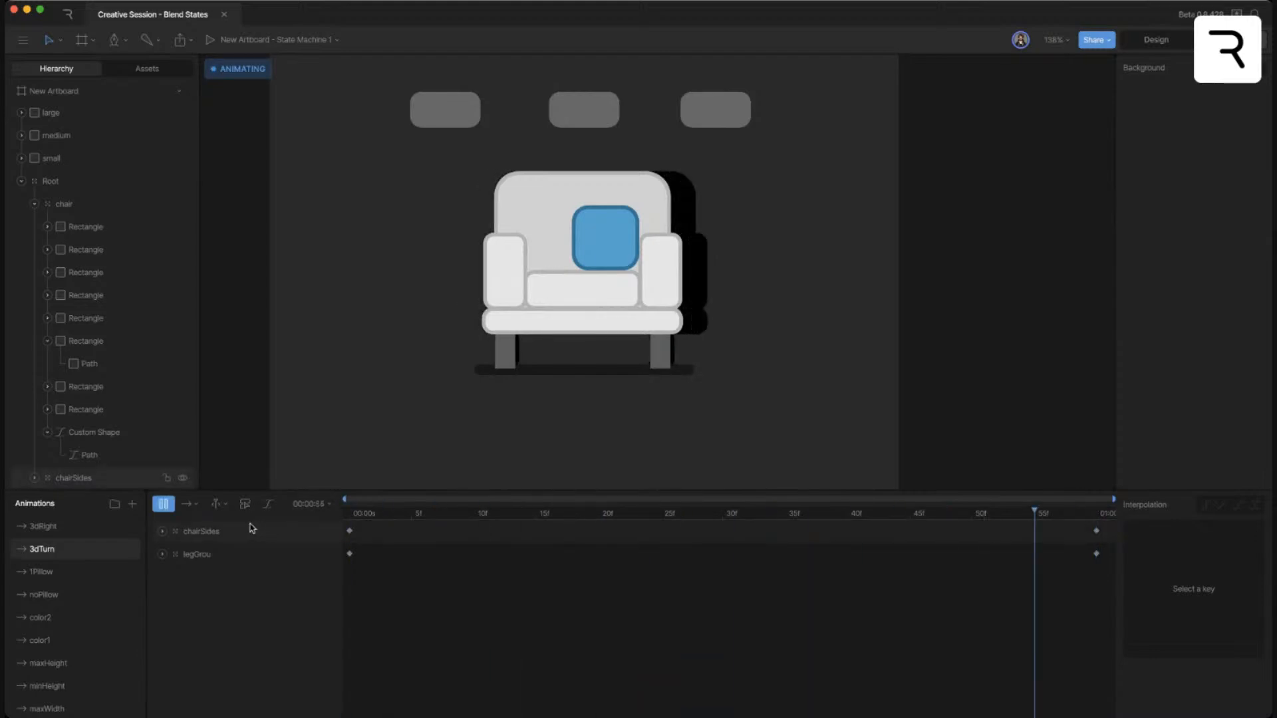
key(space)
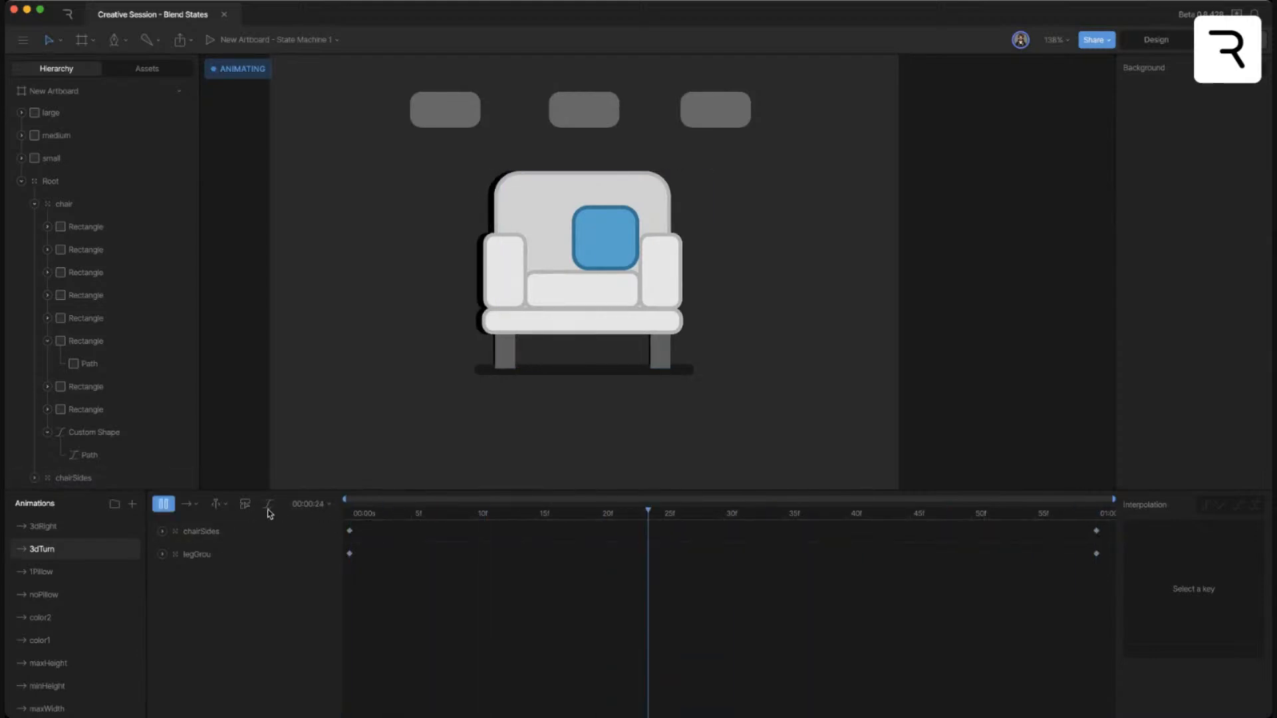
drag(380, 510, 348, 512)
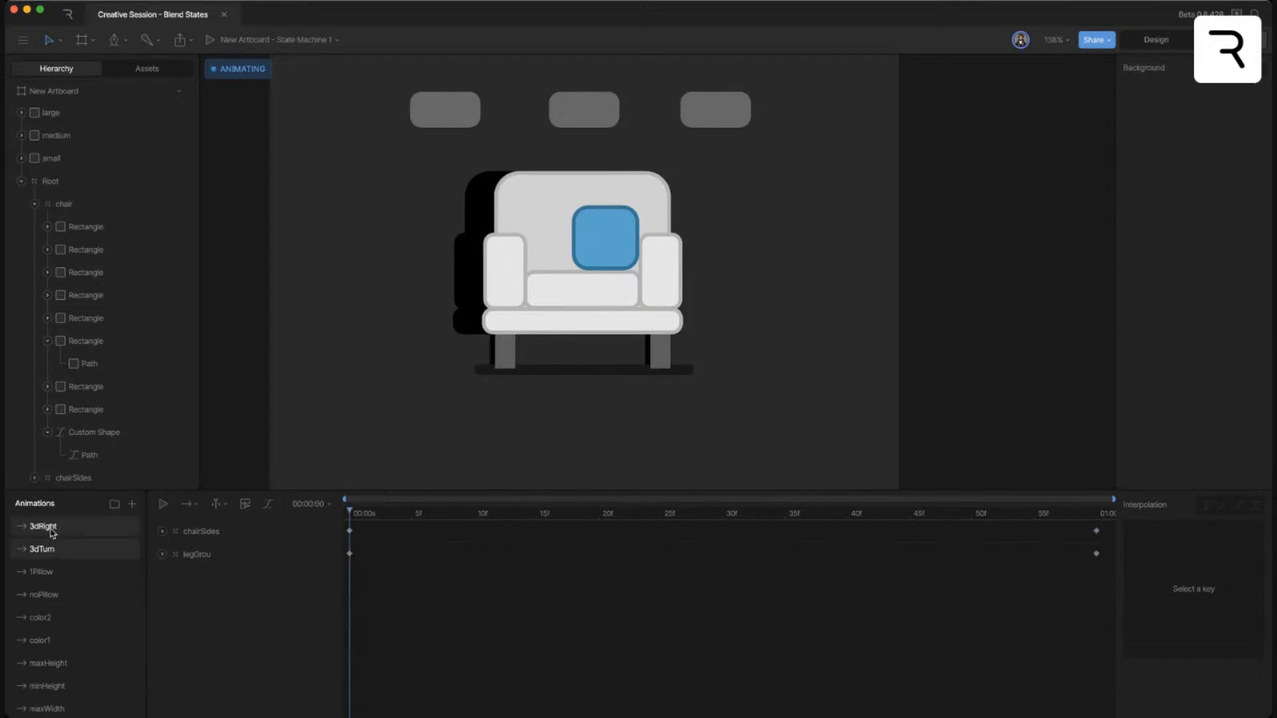
- Compare the 3dRight and 3dTurn animations by switching between their starting poses
click(55, 528)
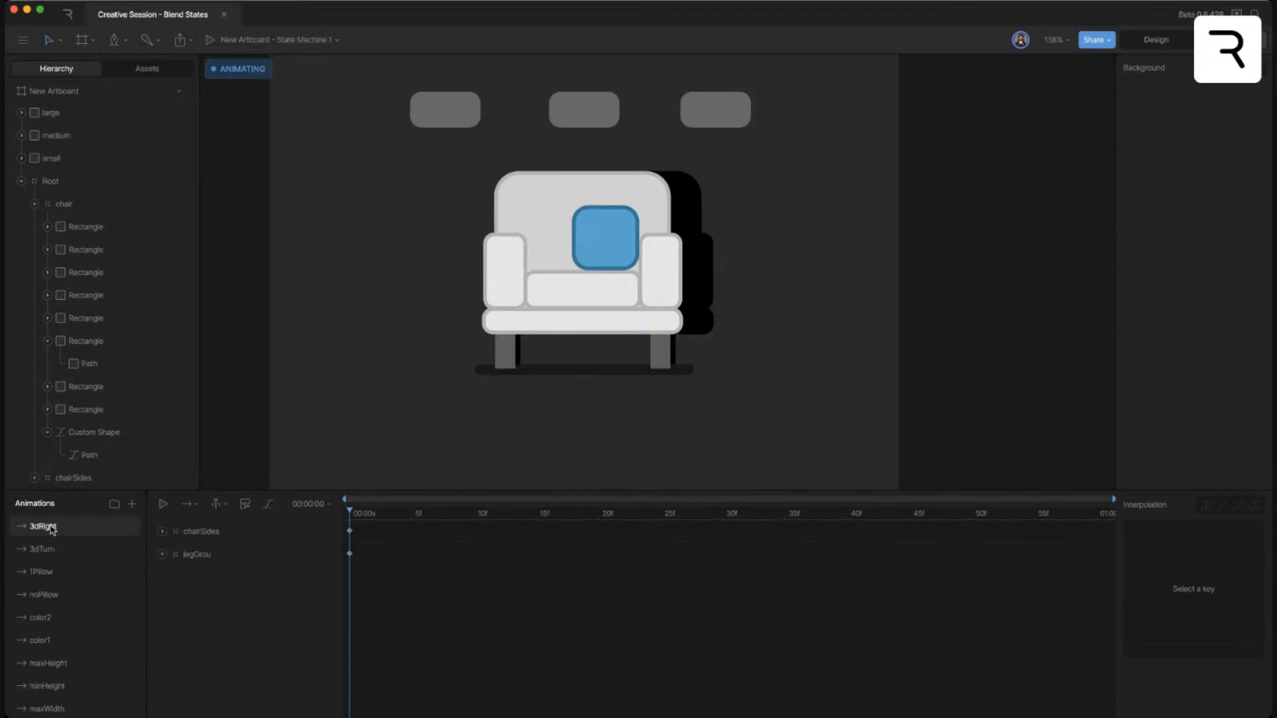
click(51, 547)
click(51, 527)
click(51, 546)
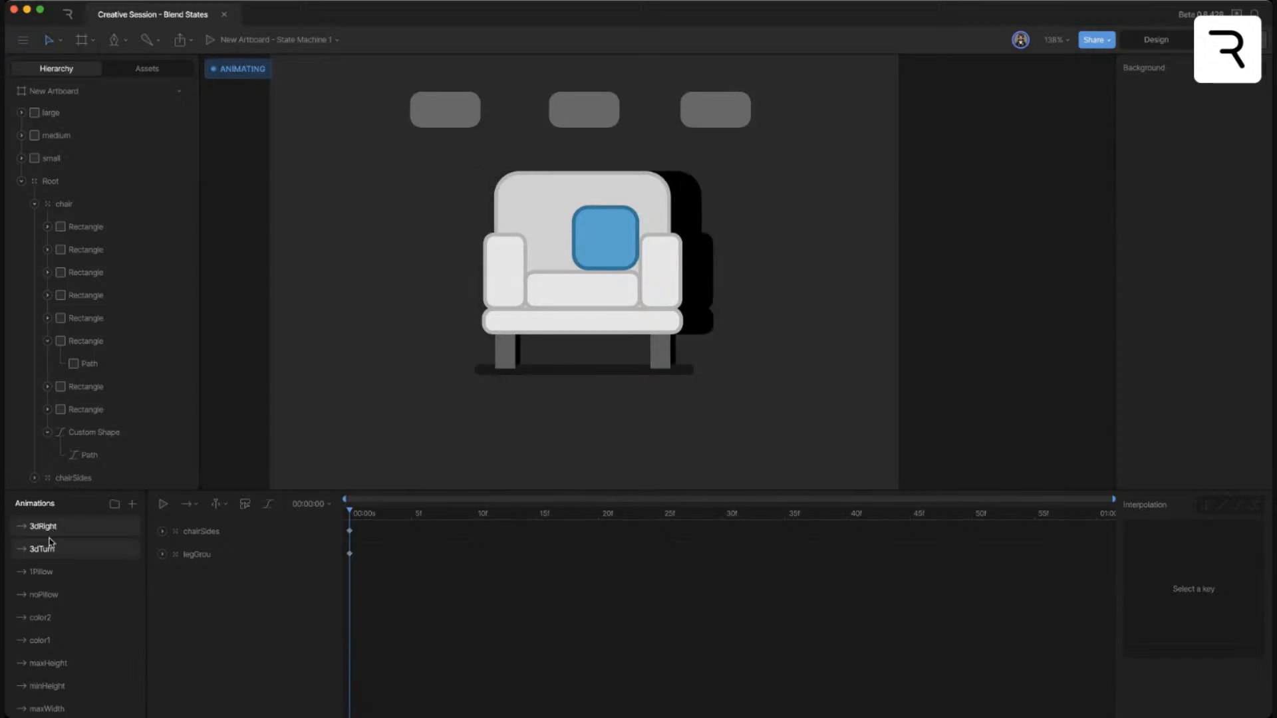
click(53, 528)
click(54, 545)
click(53, 529)
click(41, 527)
click(67, 547)
click(59, 529)
click(63, 548)
click(59, 529)
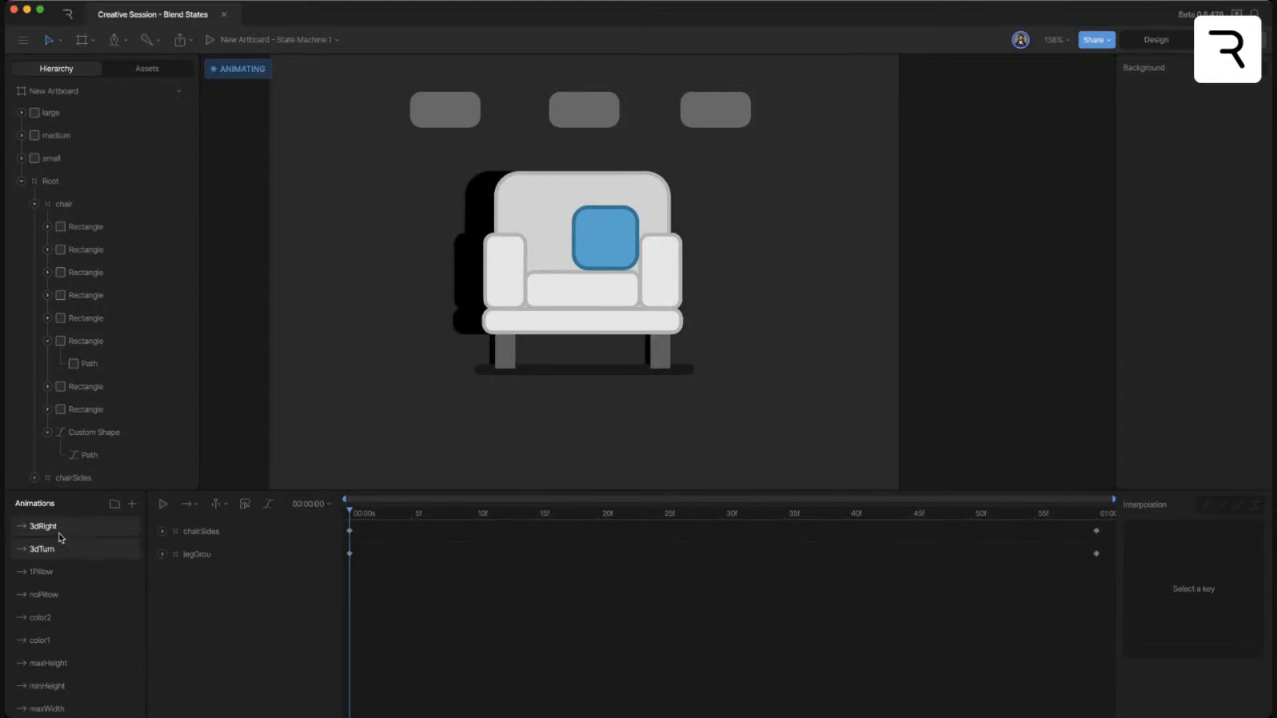
- Delete the 3dRight animation and reopen State Machine 1
right_click(62, 530)
click(87, 601)
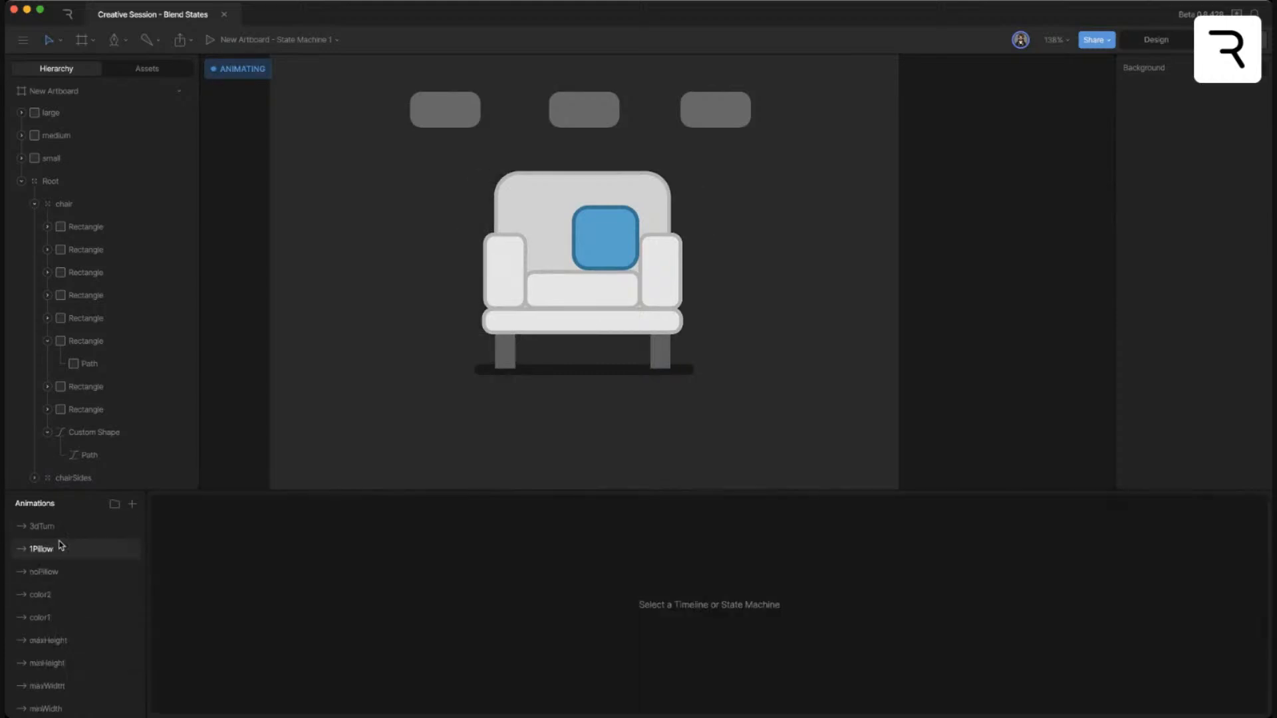
click(60, 704)
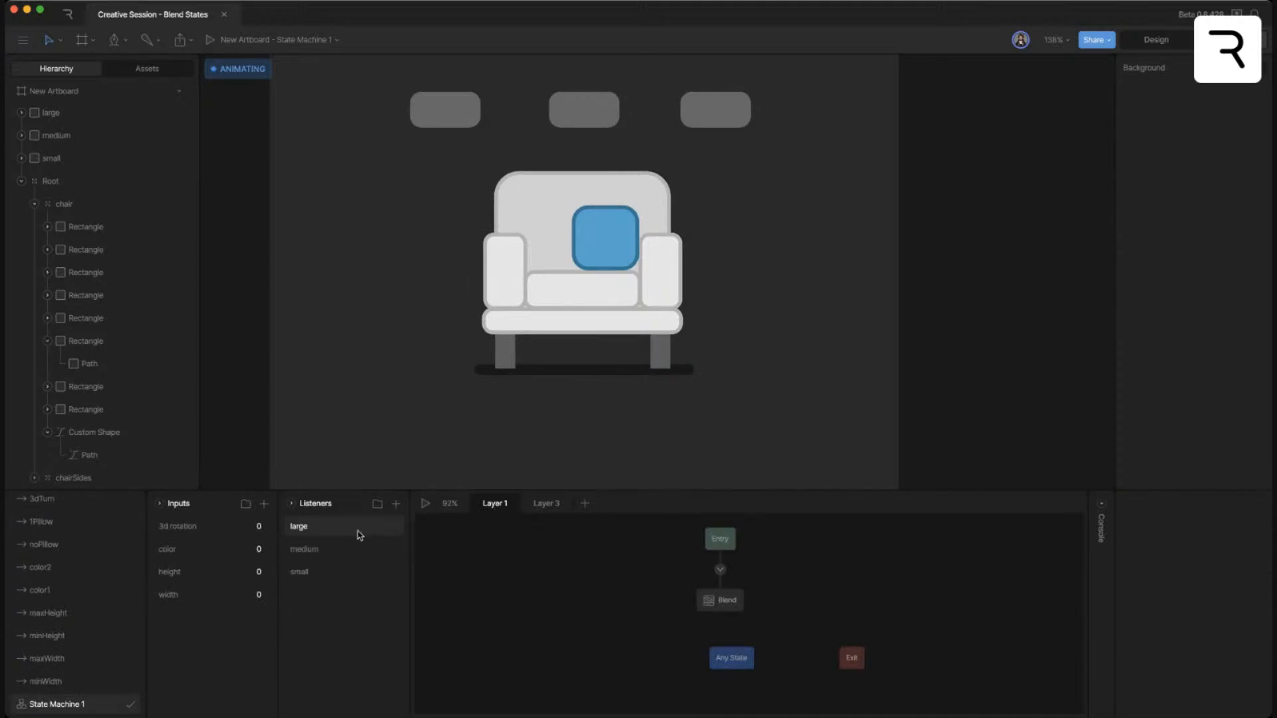
- Place a joystick below the chair and assign the 3dTurn animation to its X axis
click(114, 40)
click(146, 41)
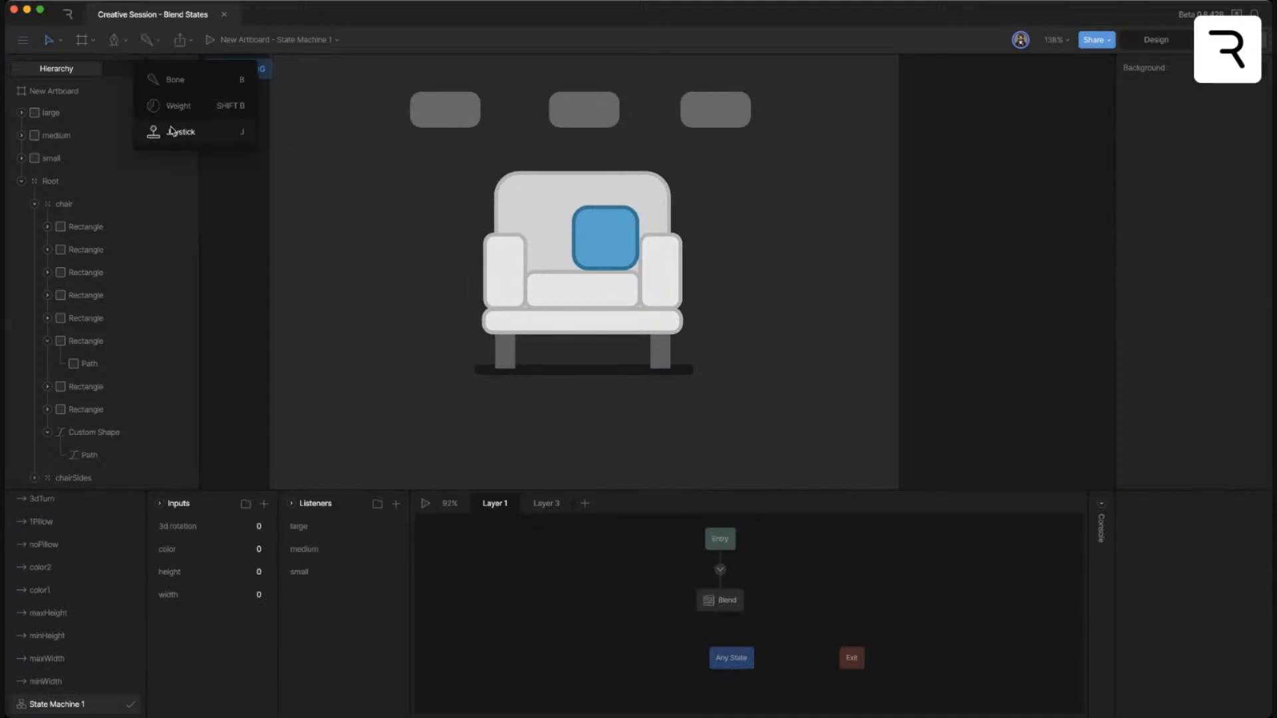
click(162, 105)
click(592, 449)
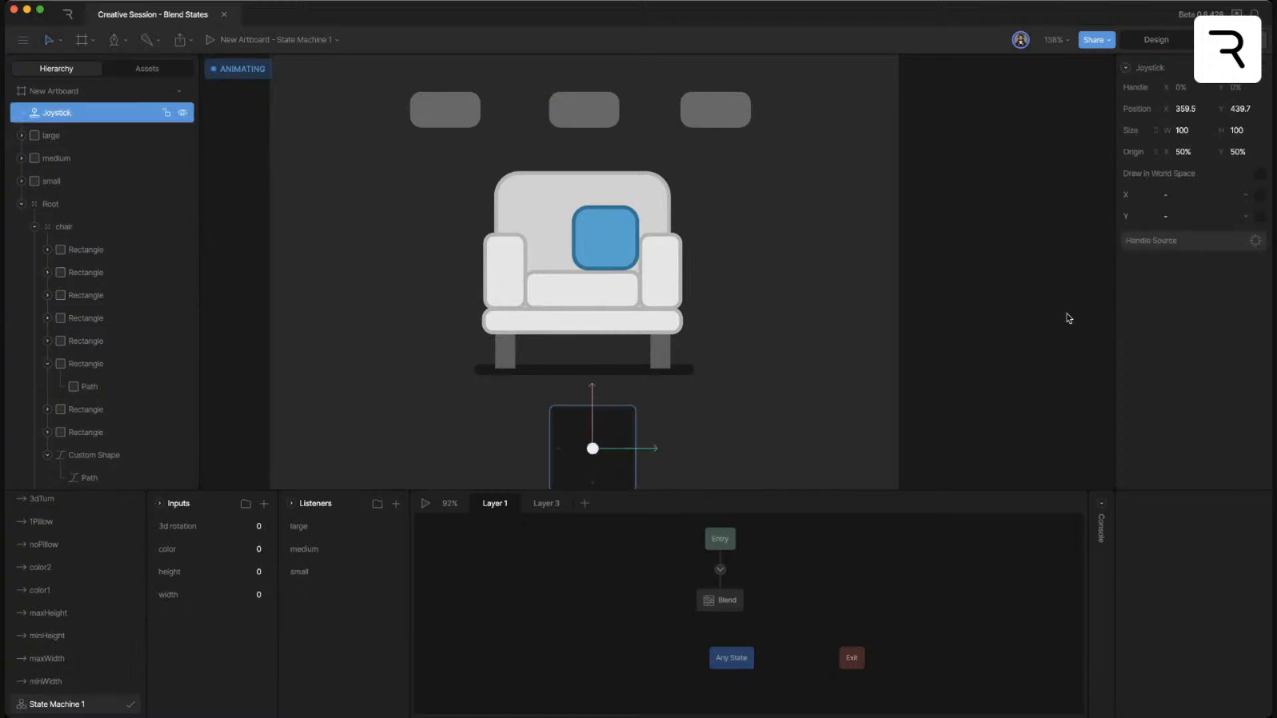
click(1195, 199)
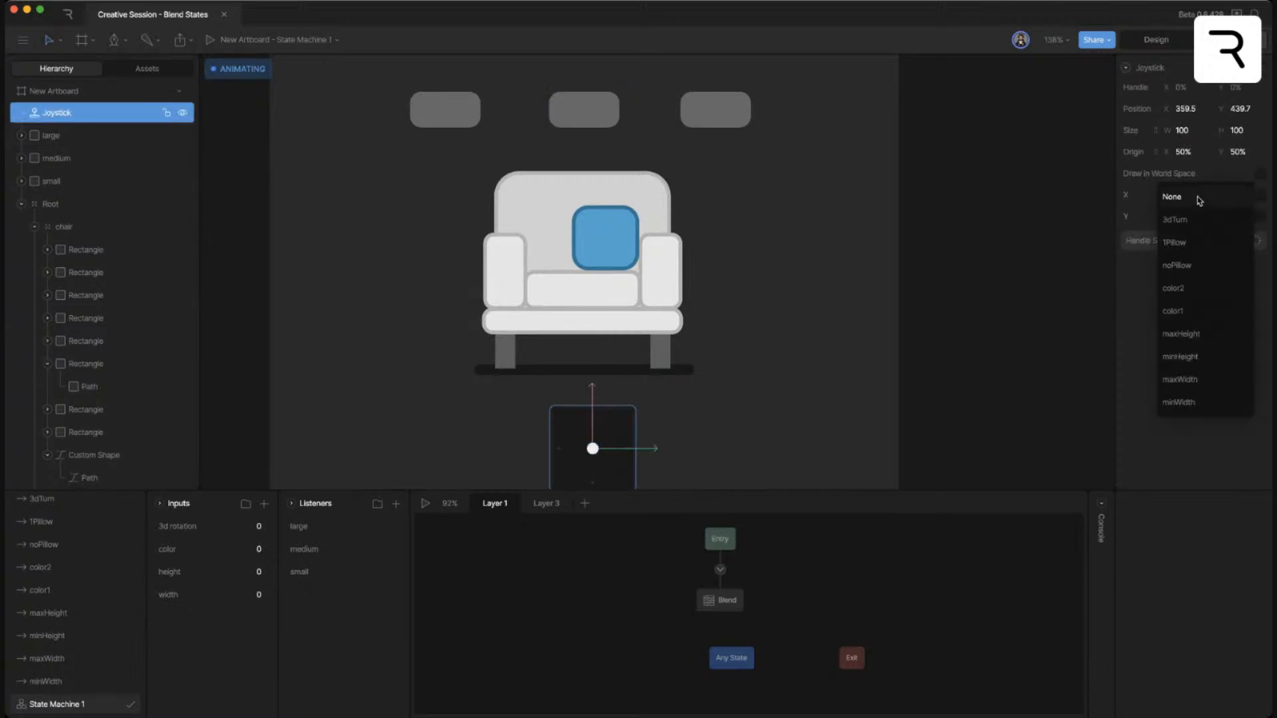
click(1191, 226)
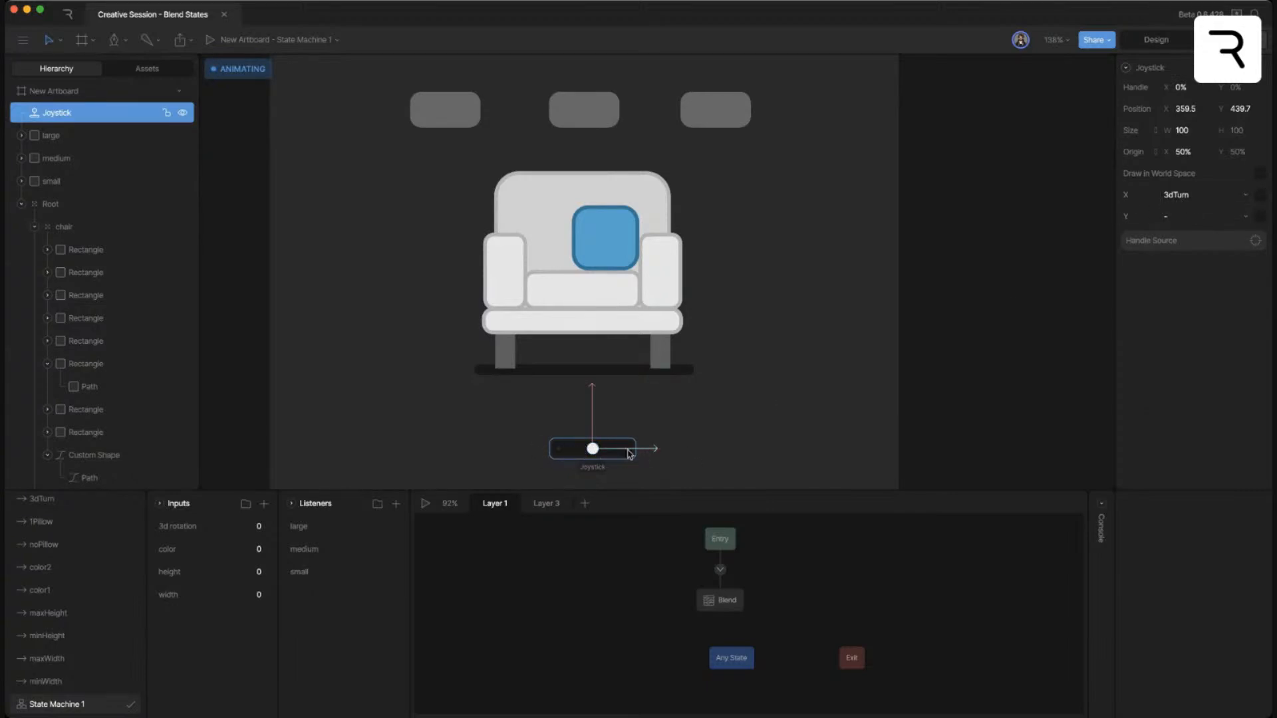
- Create a new timeline animation and key the joystick's X handle at the first frame
scroll(73, 525, up, 1)
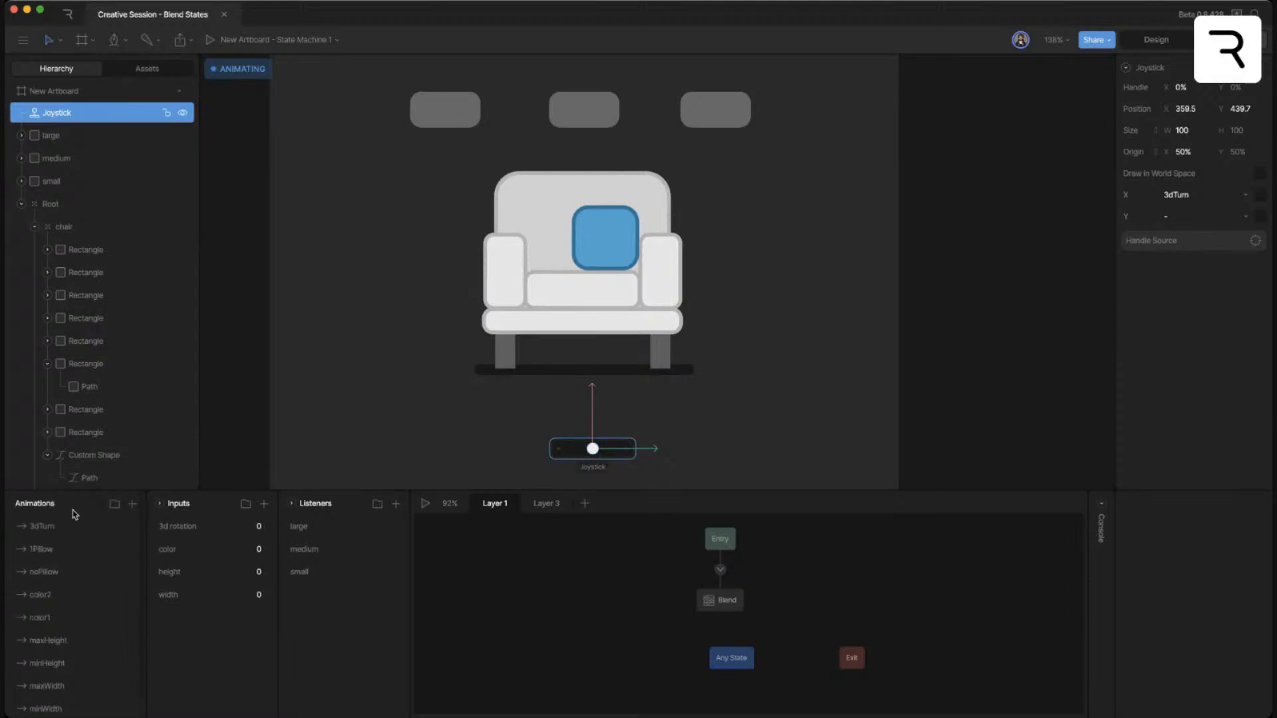
click(131, 504)
click(159, 547)
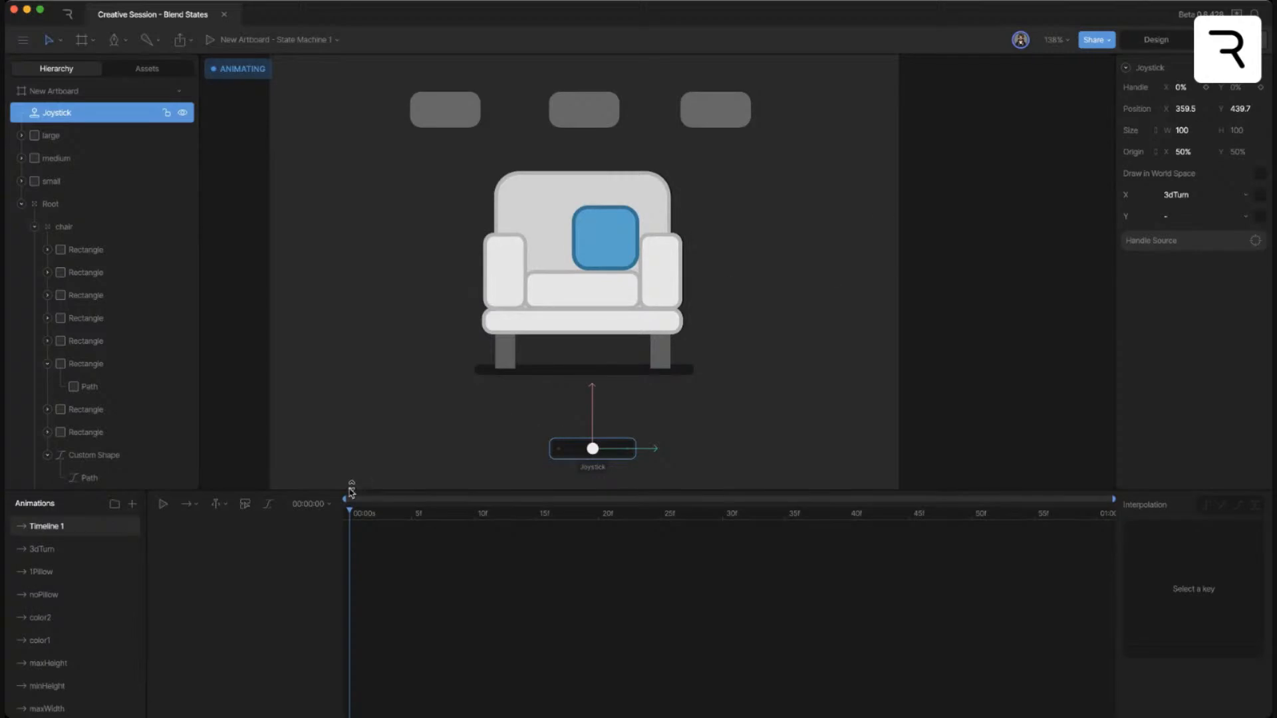
click(671, 405)
click(592, 448)
mouse_move(592, 449)
mouse_down()
mouse_move(576, 448)
mouse_move(624, 448)
mouse_move(556, 452)
mouse_move(624, 459)
mouse_move(559, 459)
mouse_move(575, 463)
mouse_up()
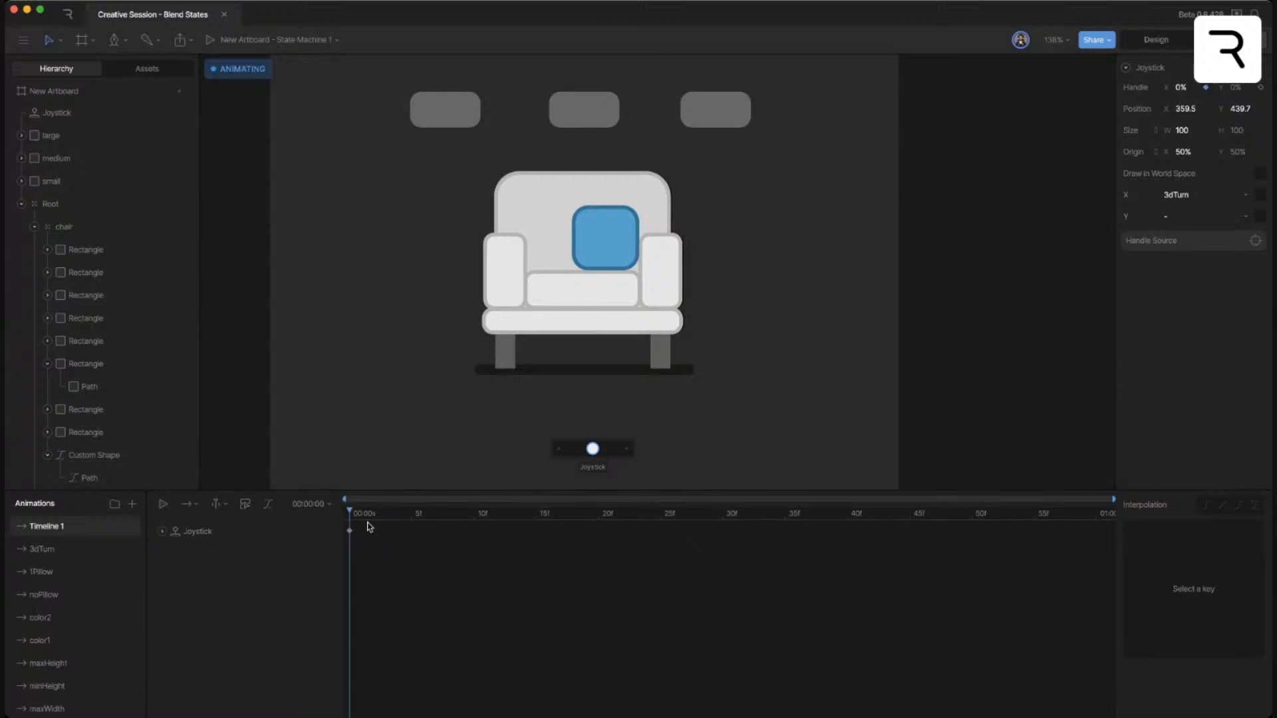
- Set the new timeline's duration to 3 seconds and extend the visible range to its full length
click(311, 503)
click(399, 568)
text(3)
key(Return)
drag(603, 500, 1177, 502)
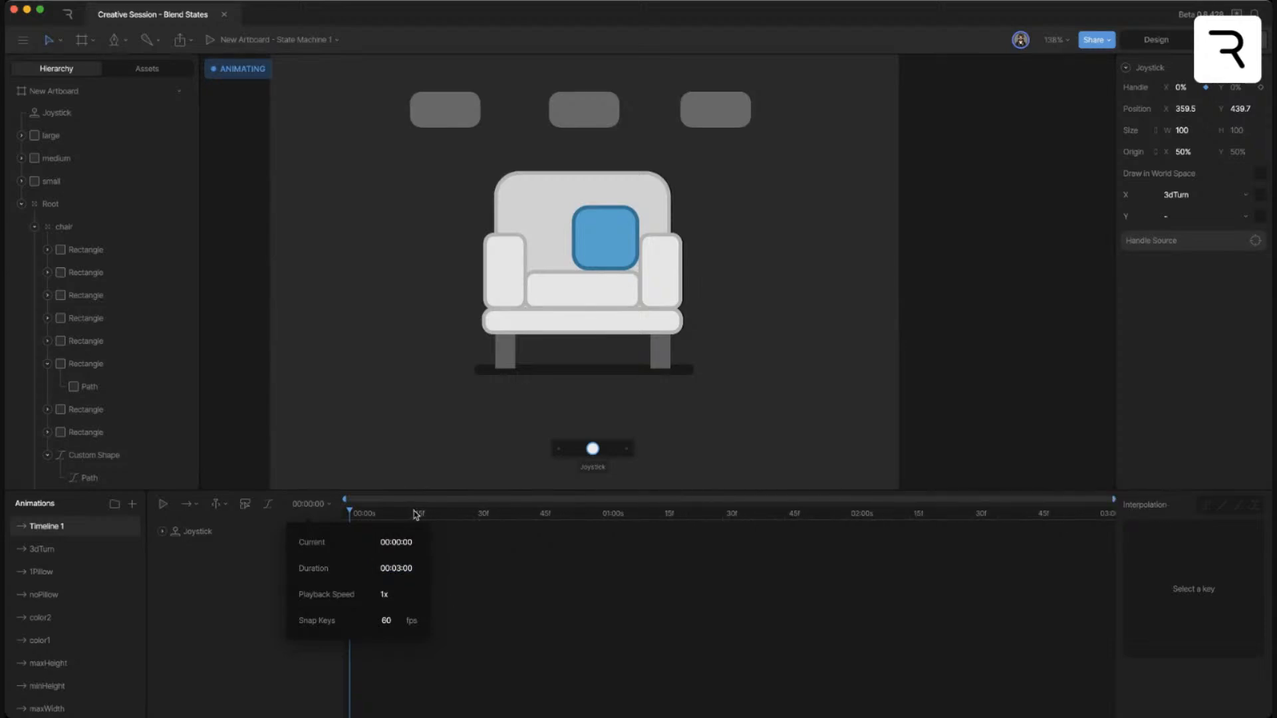
- Key the joystick's X handle at -100% at 0 s, 53% at 1 s, -100% at 2 s, and to the right at 2 s 30 frames
drag(596, 453, 560, 453)
drag(505, 518, 599, 514)
drag(560, 449, 610, 449)
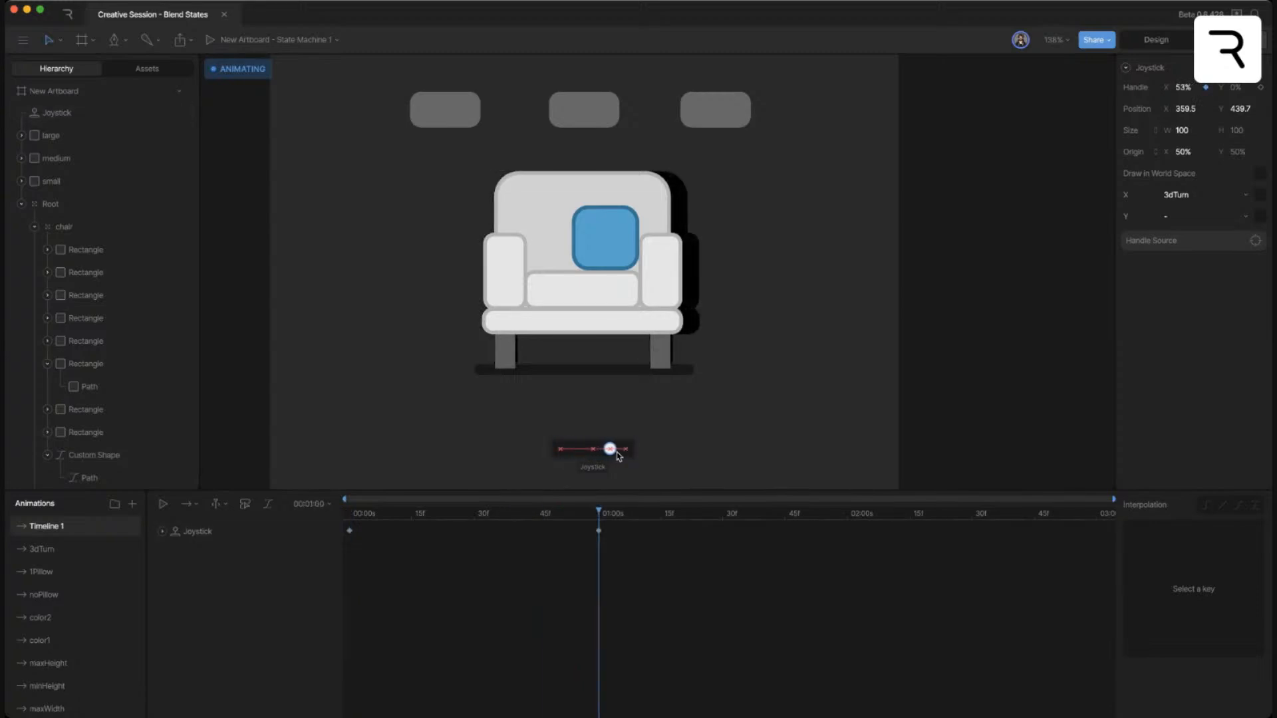
drag(618, 516, 847, 524)
drag(611, 453, 560, 449)
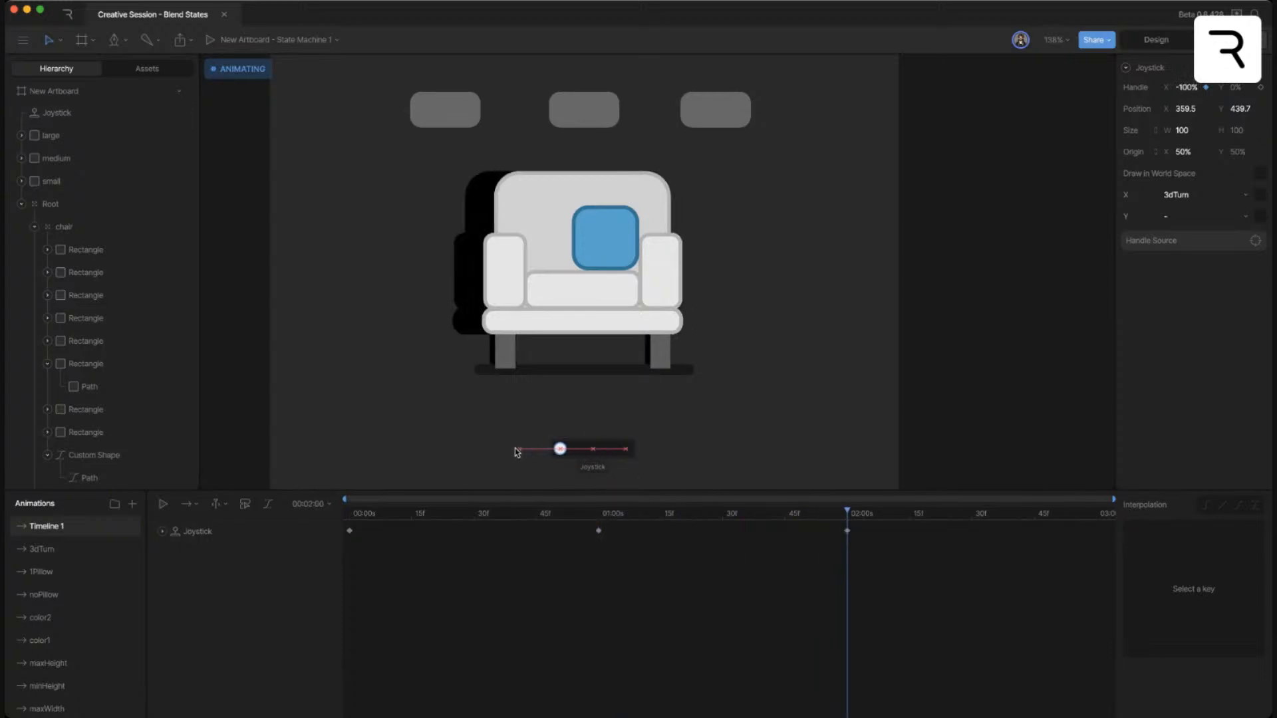
drag(865, 518, 973, 518)
drag(562, 451, 637, 459)
- Duplicate the first joystick key at the 3-second end, apply cubic interpolation to all the keys, and preview the motion
key(space)
click(349, 530)
key(ctrl+c)
key(ctrl+v)
drag(1100, 527, 343, 578)
click(1238, 505)
key(space)
click(983, 392)
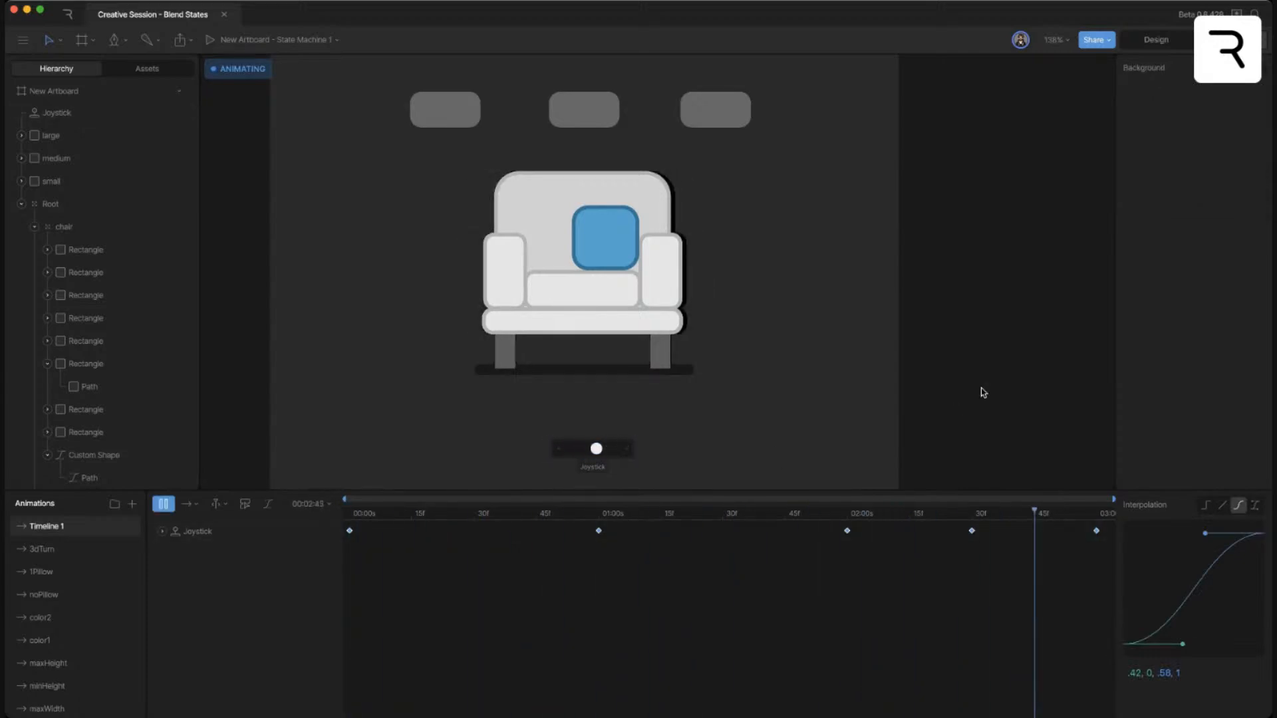
click(406, 514)
drag(406, 516, 319, 522)
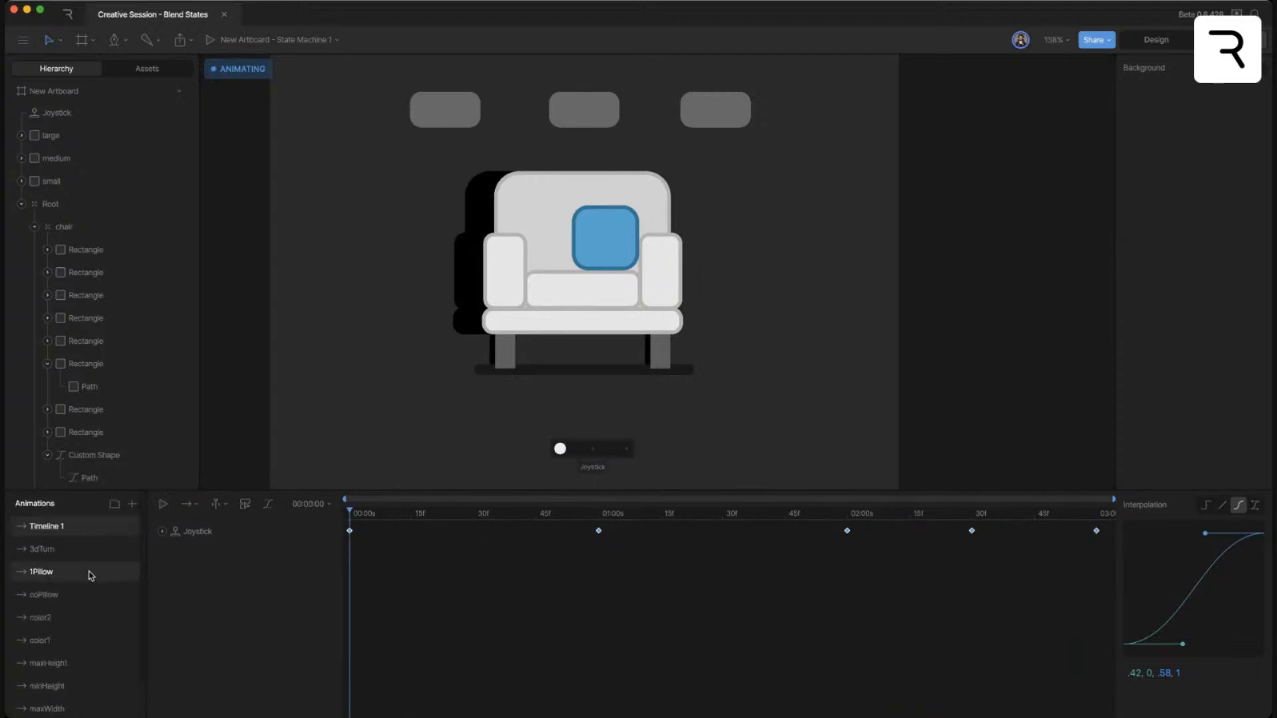
- Add a new layer to State Machine 1 and place Timeline 1 in it, connected from Entry
scroll(73, 596, down, 2)
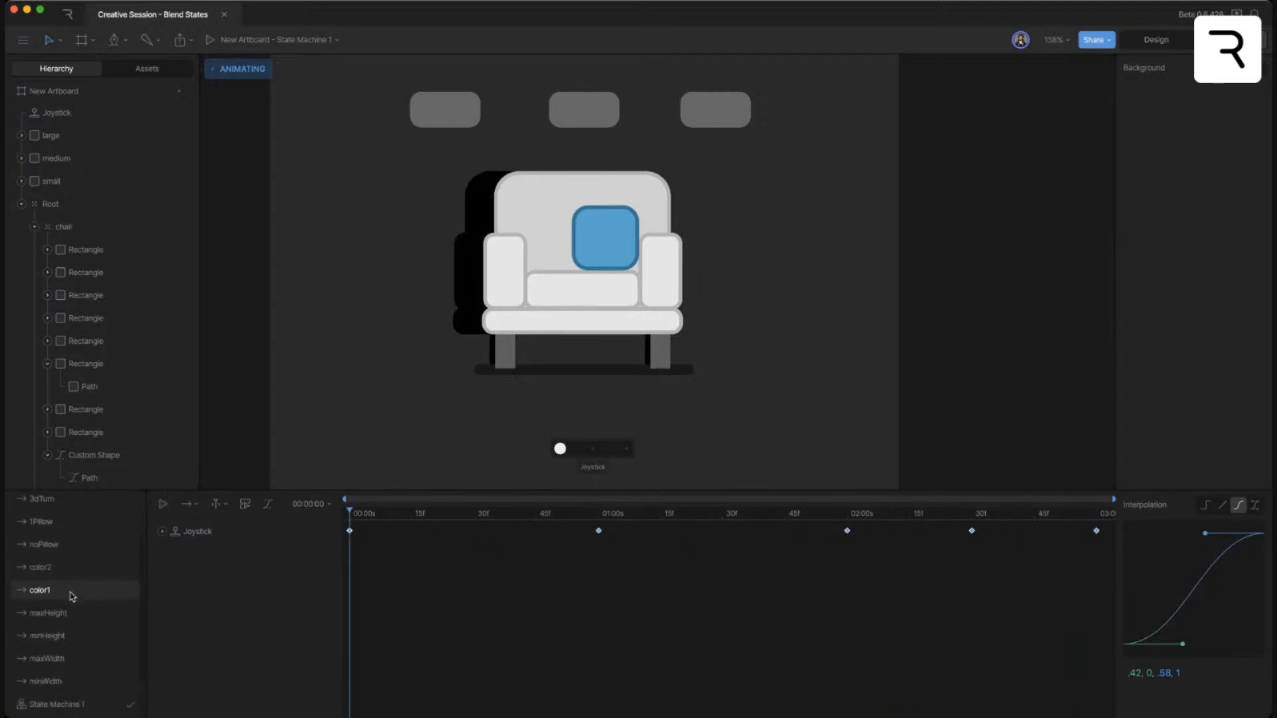
click(70, 707)
click(586, 503)
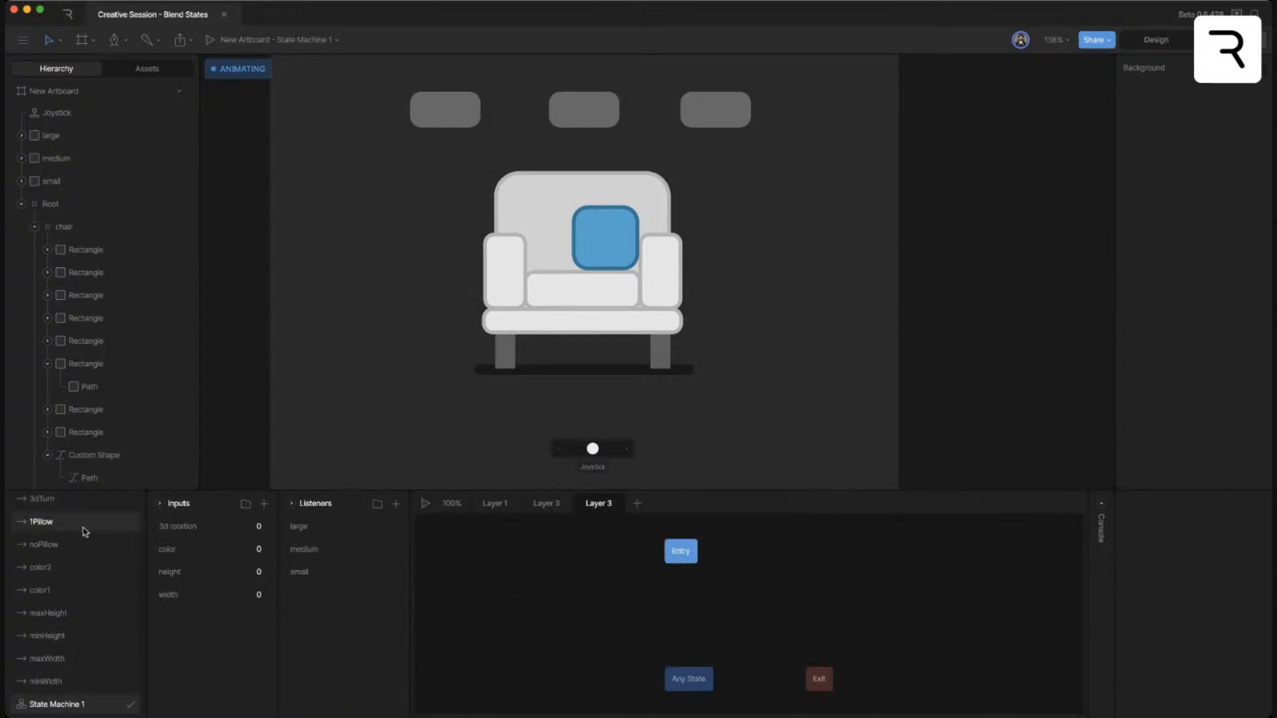
scroll(40, 525, up, 2)
drag(40, 526, 701, 624)
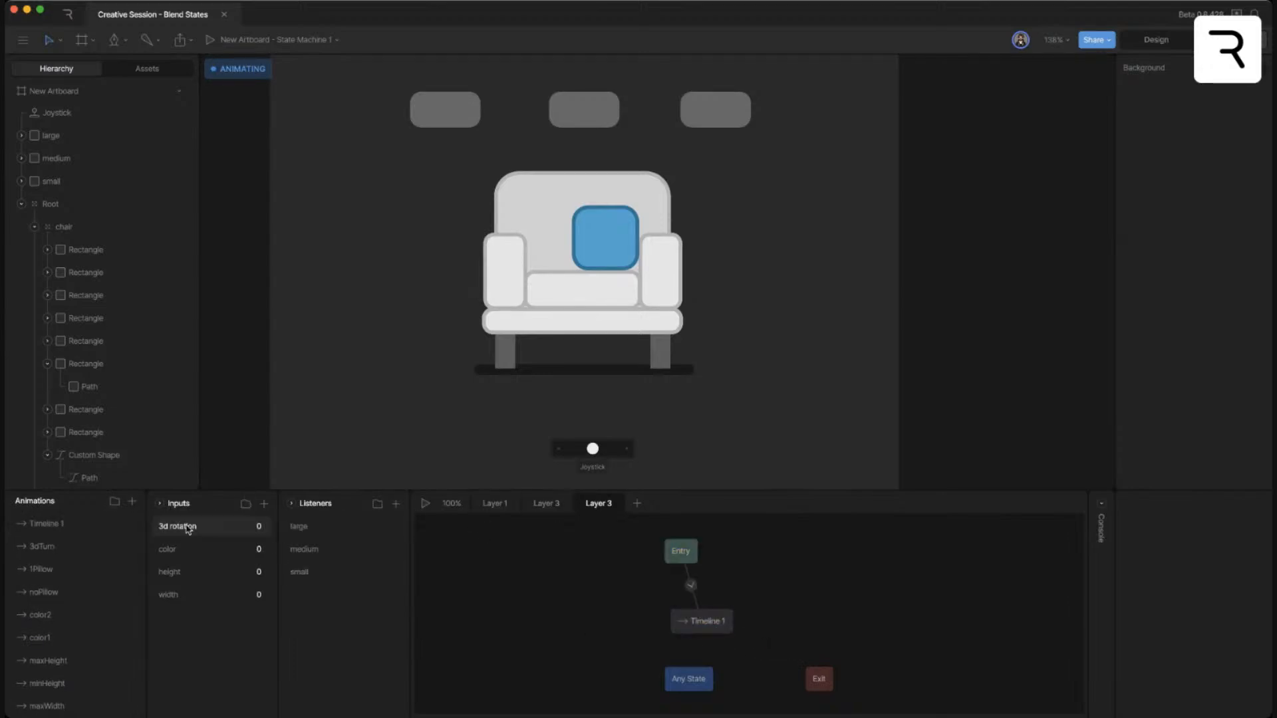
- Set Timeline 1's playback to Loop and return to State Machine 1
click(94, 524)
click(217, 508)
click(193, 506)
click(214, 564)
scroll(104, 641, down, 1)
scroll(93, 672, down, 2)
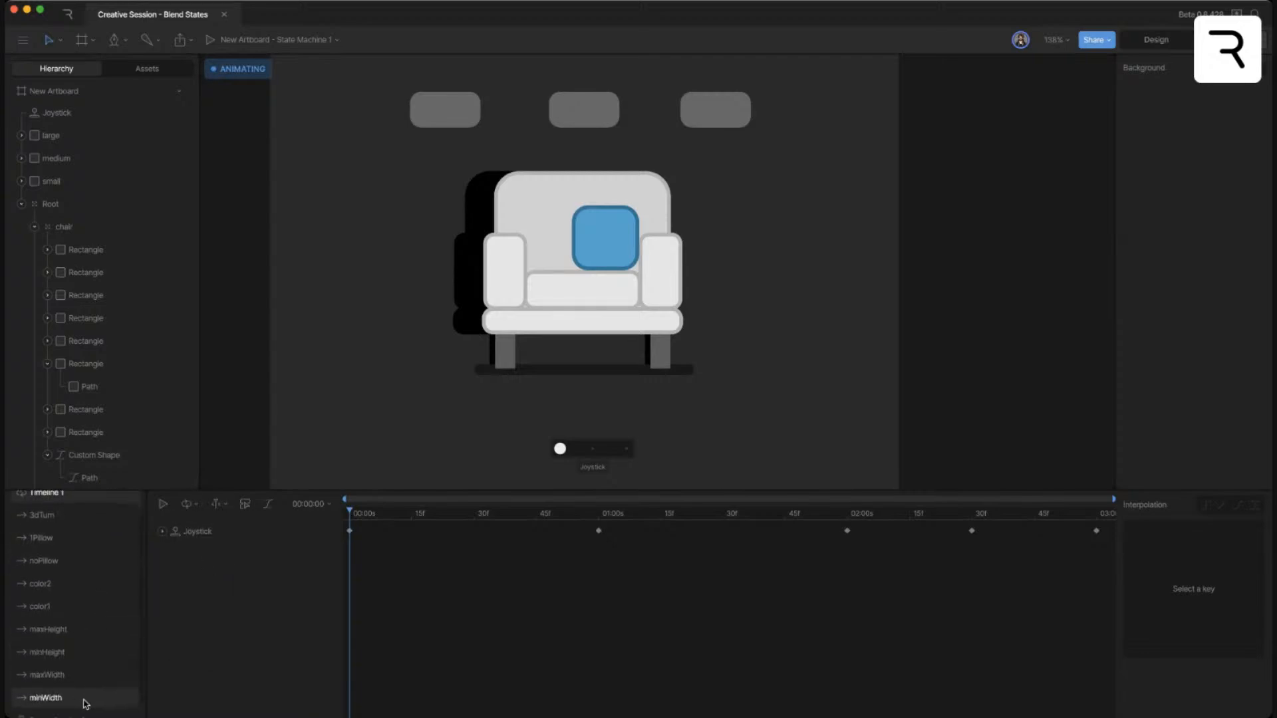
click(80, 704)
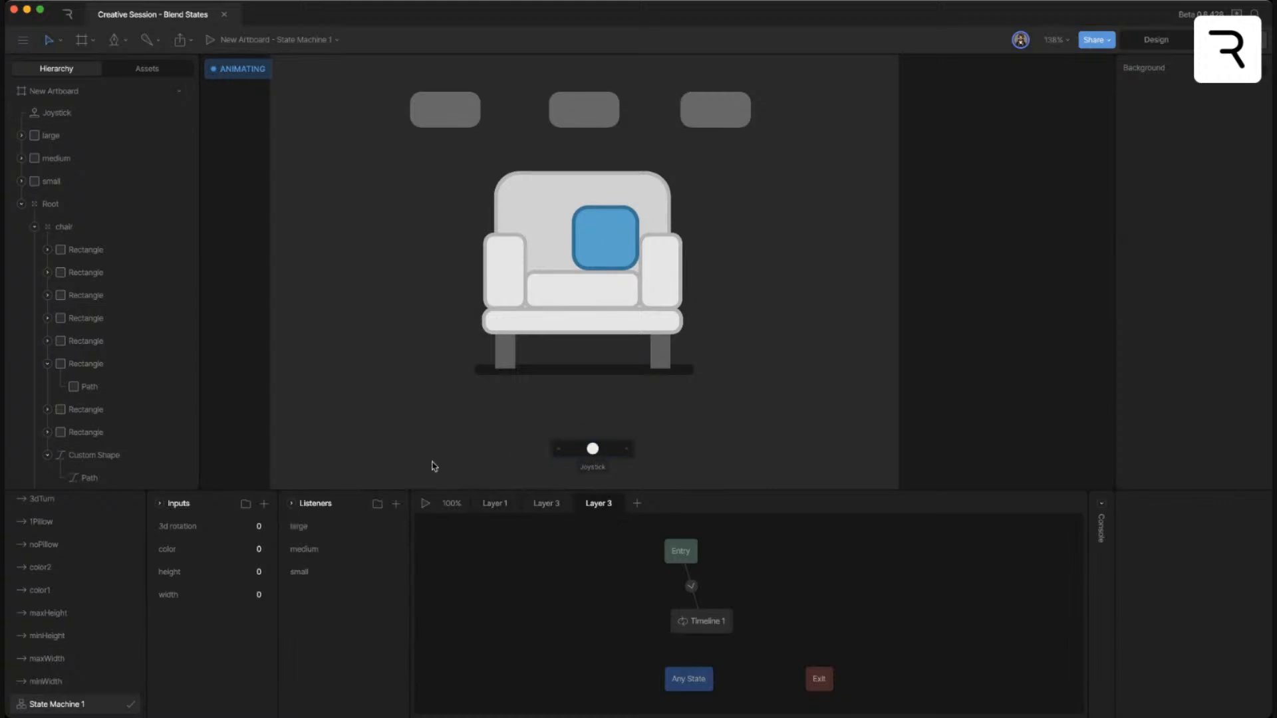
- Play the state machine and preview the turning chair with height 80.7 and width 86.4
click(426, 504)
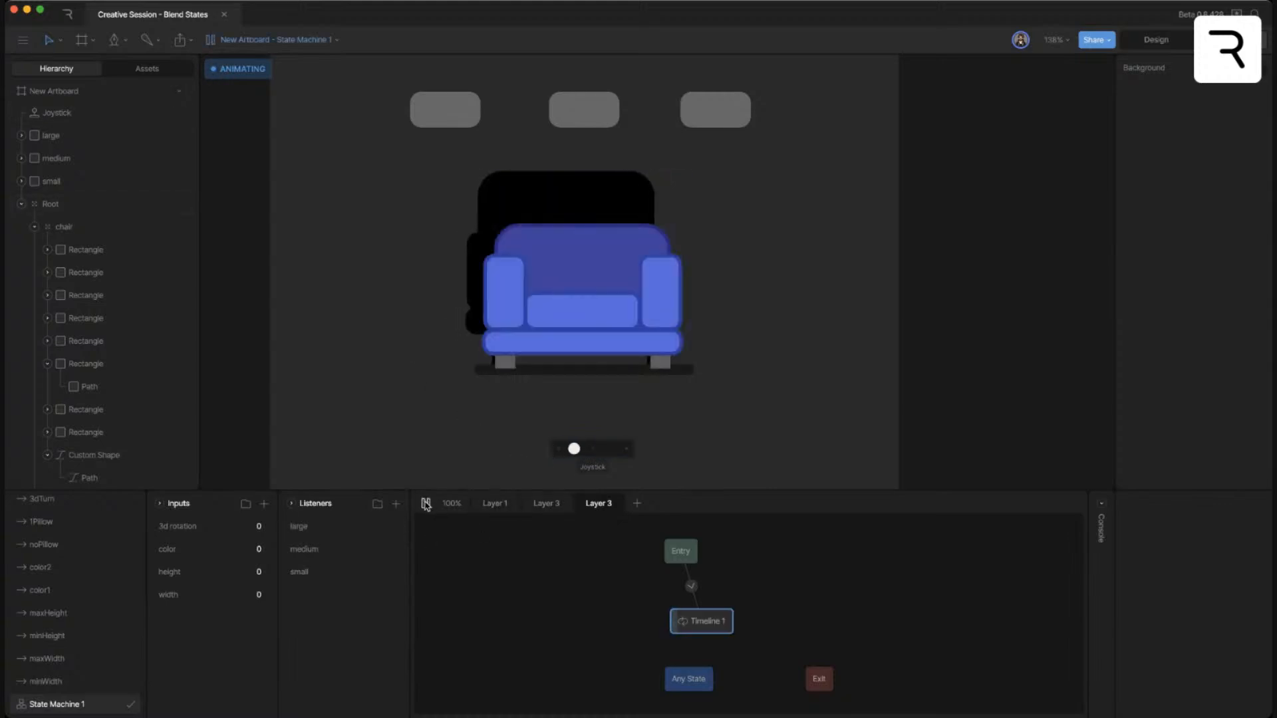
drag(258, 572, 253, 521)
drag(253, 594, 255, 544)
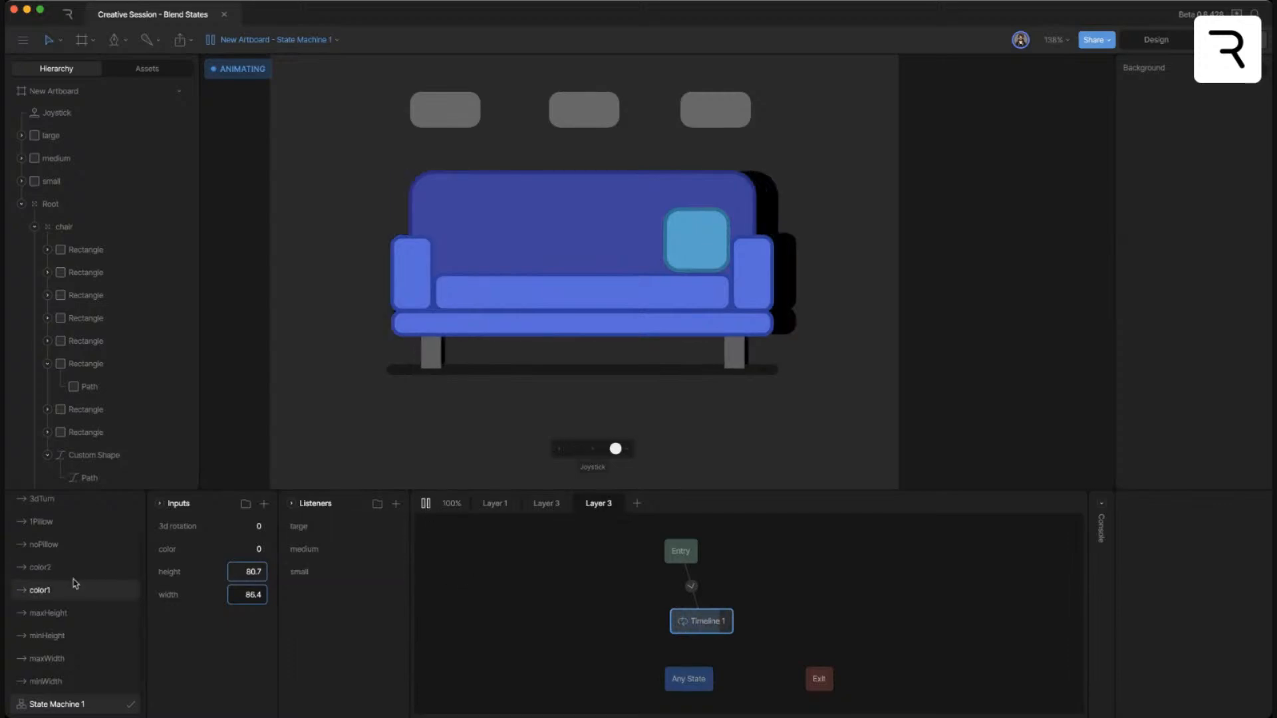
scroll(77, 573, up, 2)
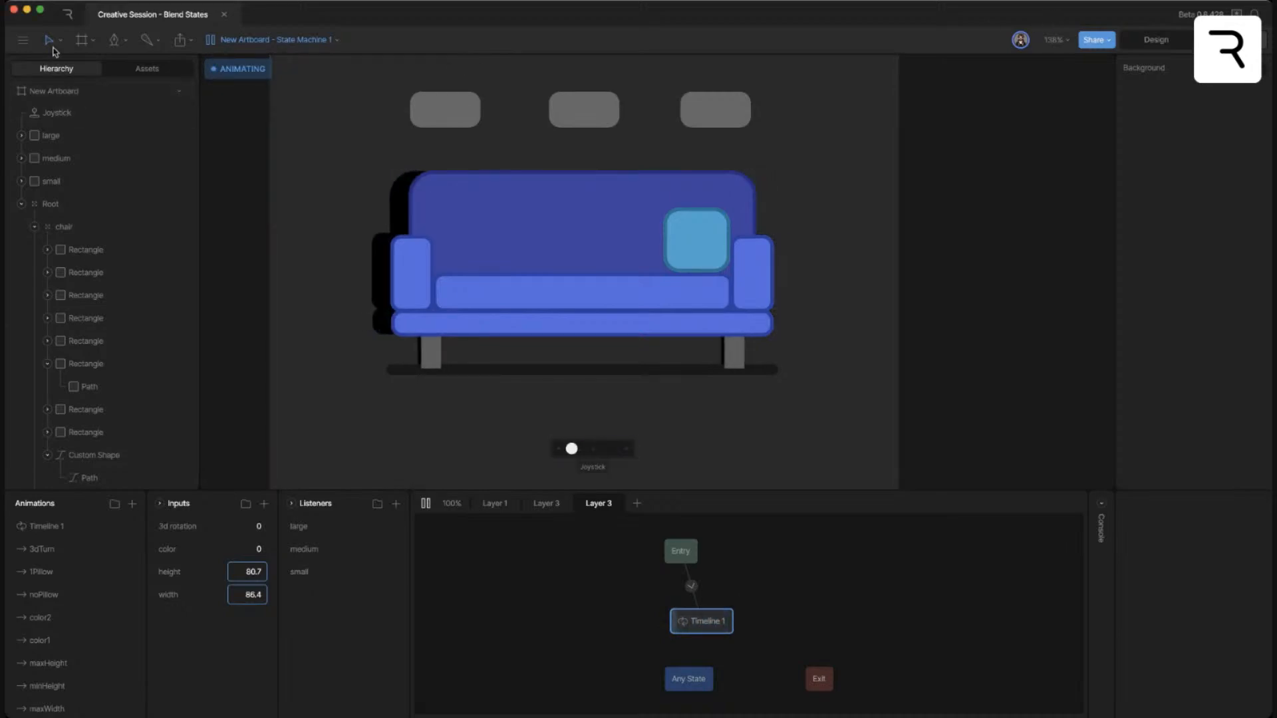
click(69, 16)
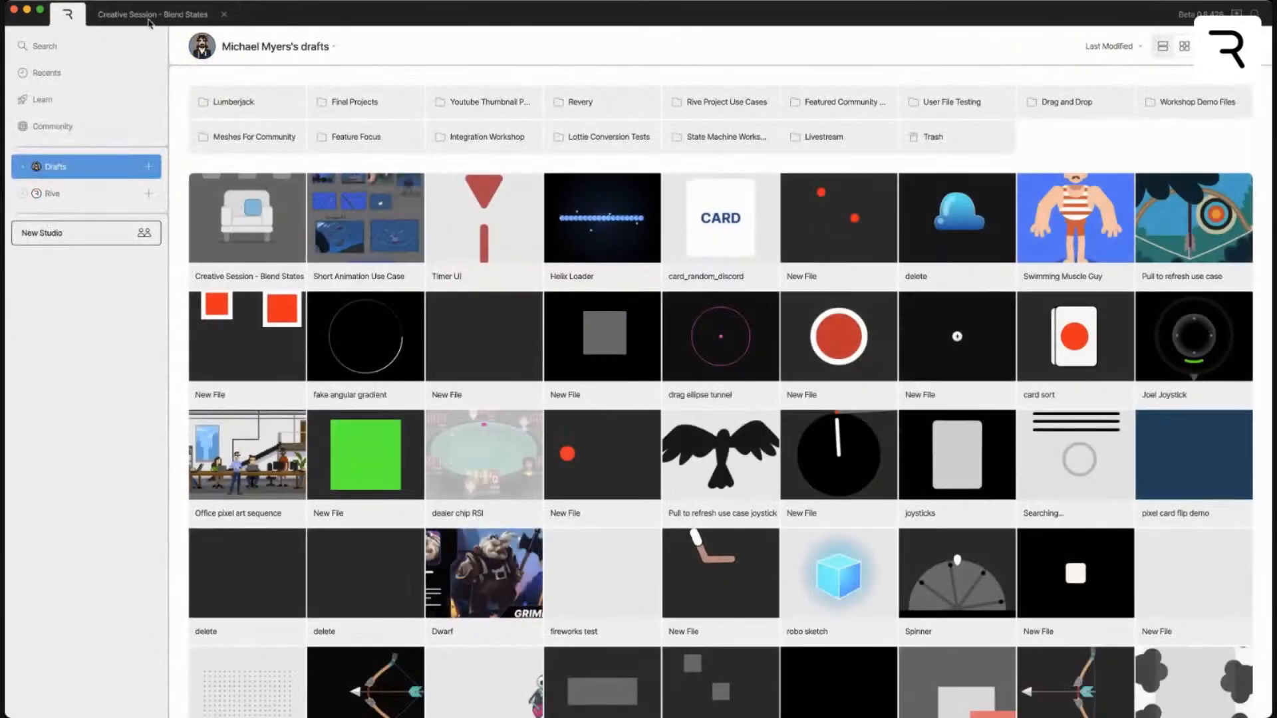
click(151, 22)
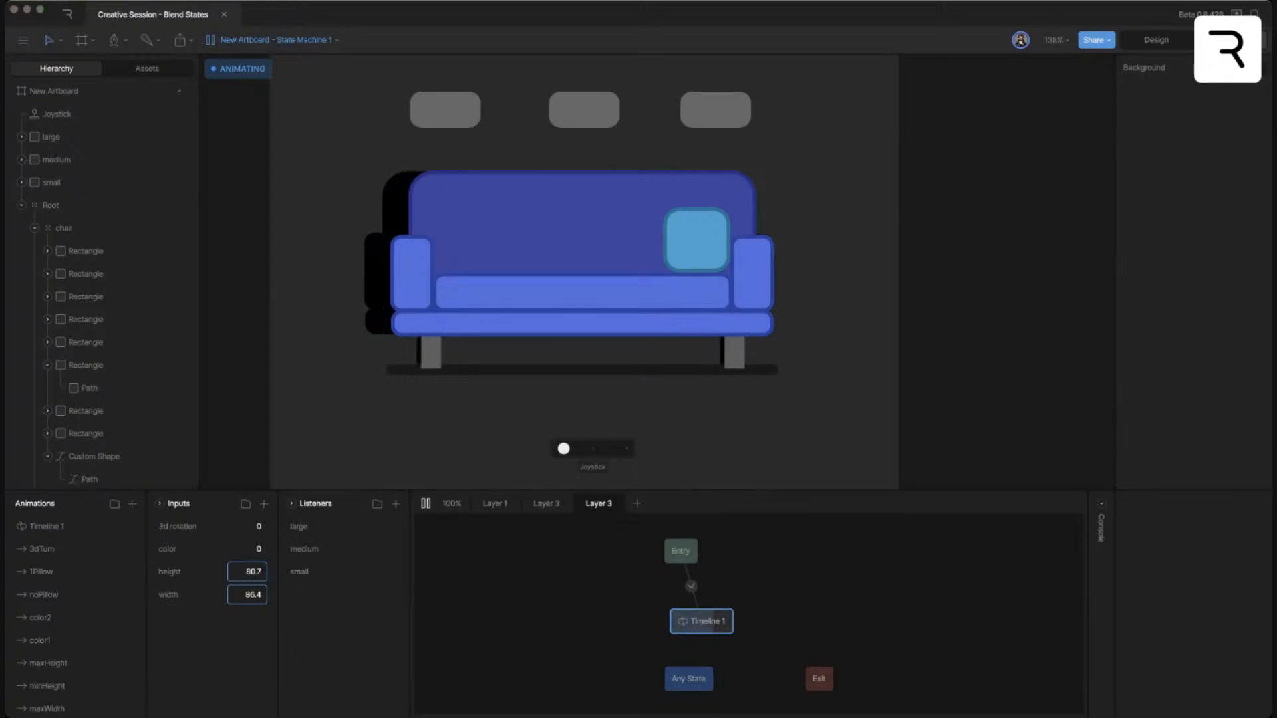
click(1070, 22)
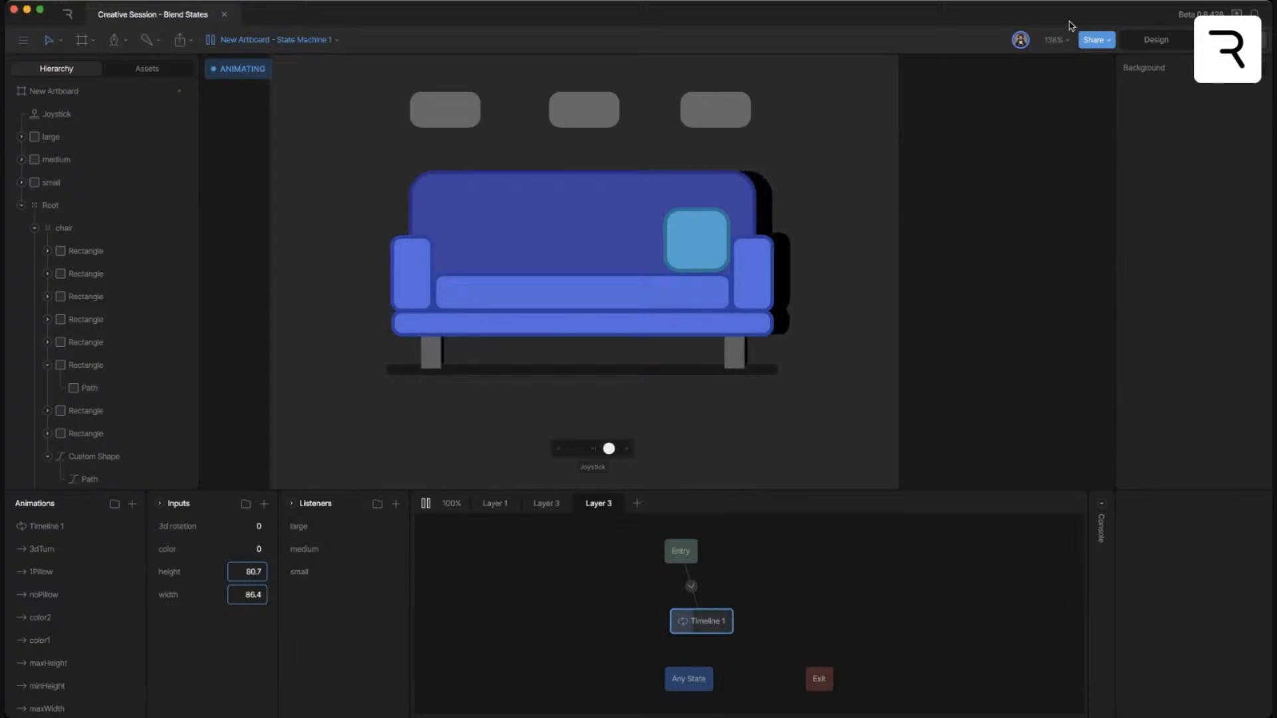
- Return to the file browser and look through the drafts for other blend state examples
click(68, 17)
scroll(344, 271, down, 3)
scroll(332, 266, up, 3)
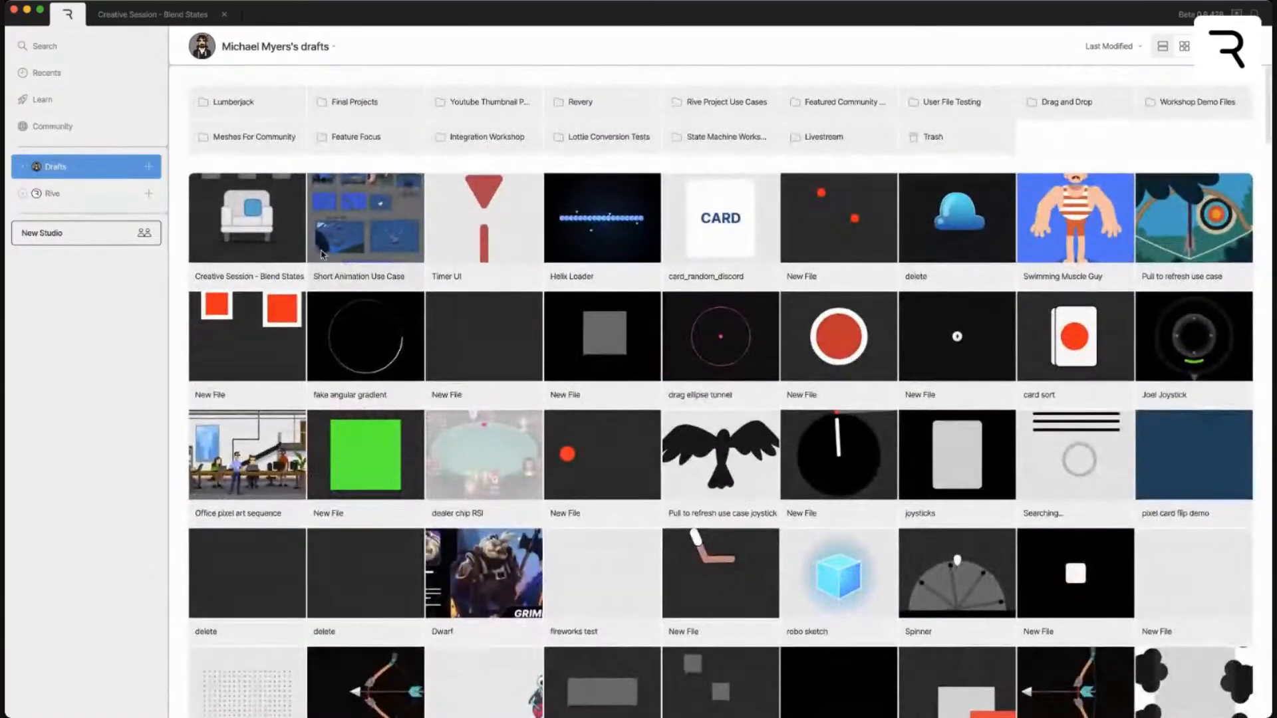
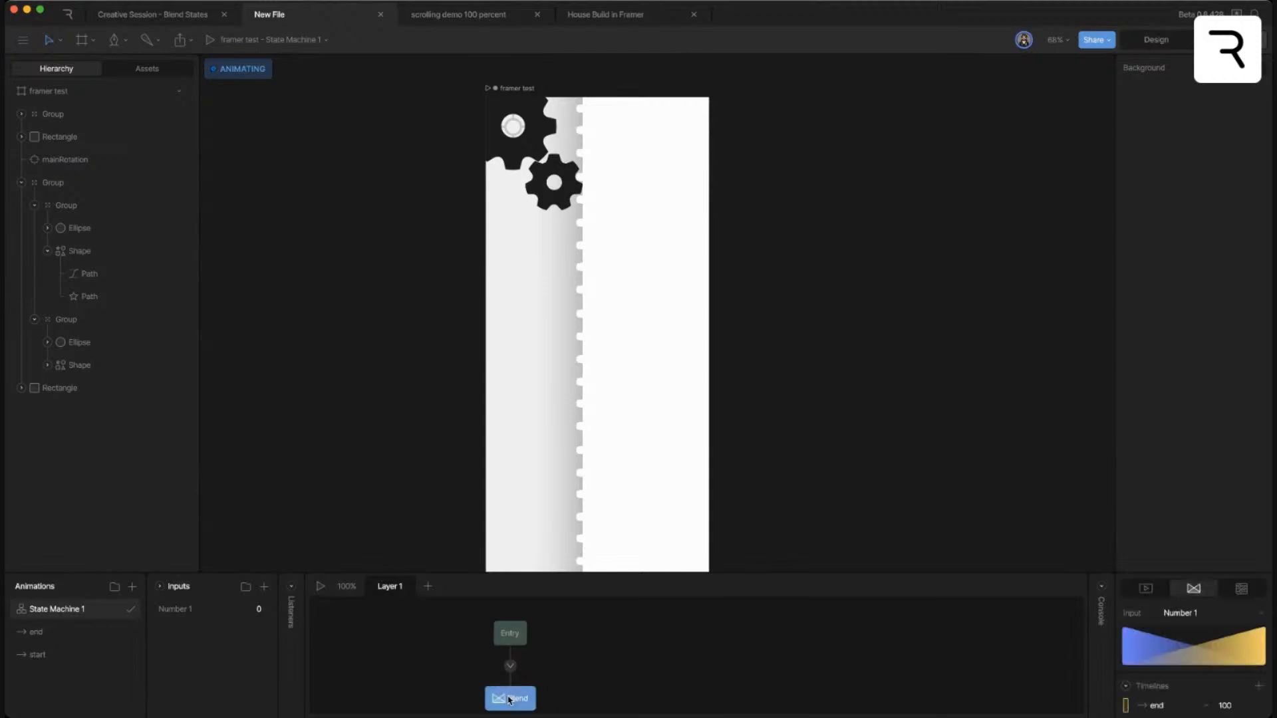
- Examine the Blend state in the framer test state machine, including its Number 1 input and the start and end timelines
drag(512, 637, 521, 620)
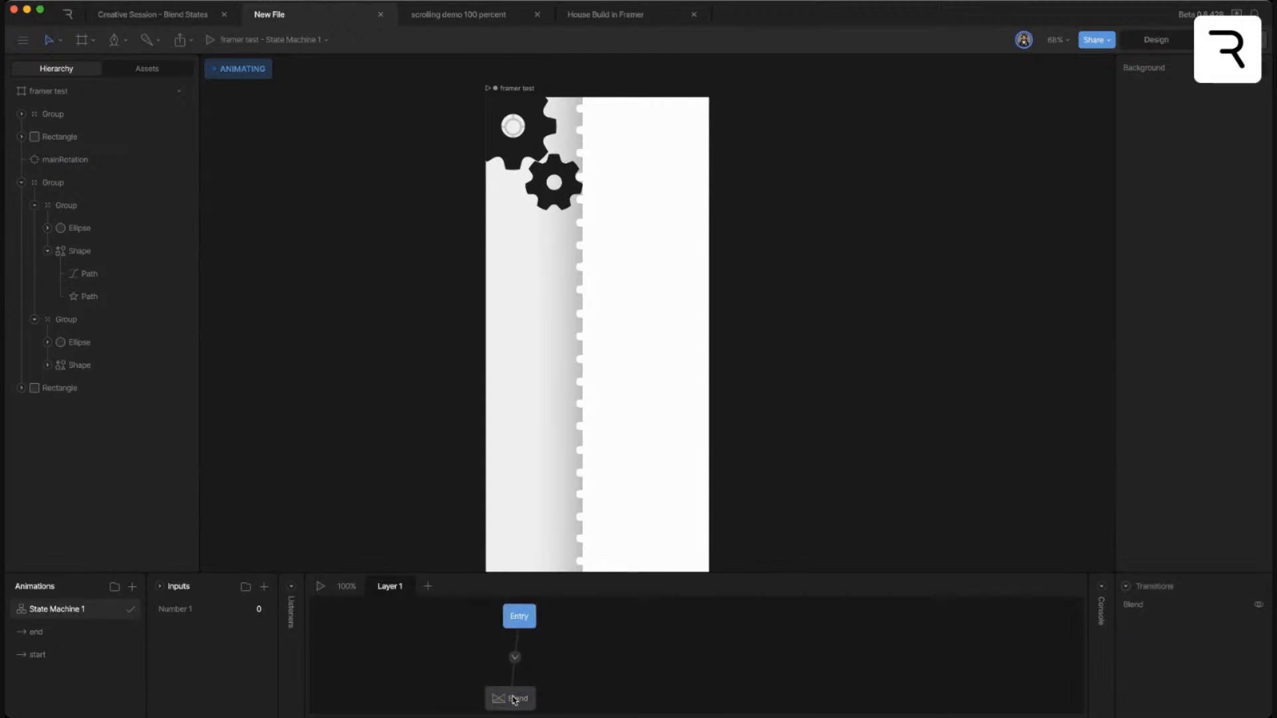
click(514, 697)
drag(1038, 571, 1036, 504)
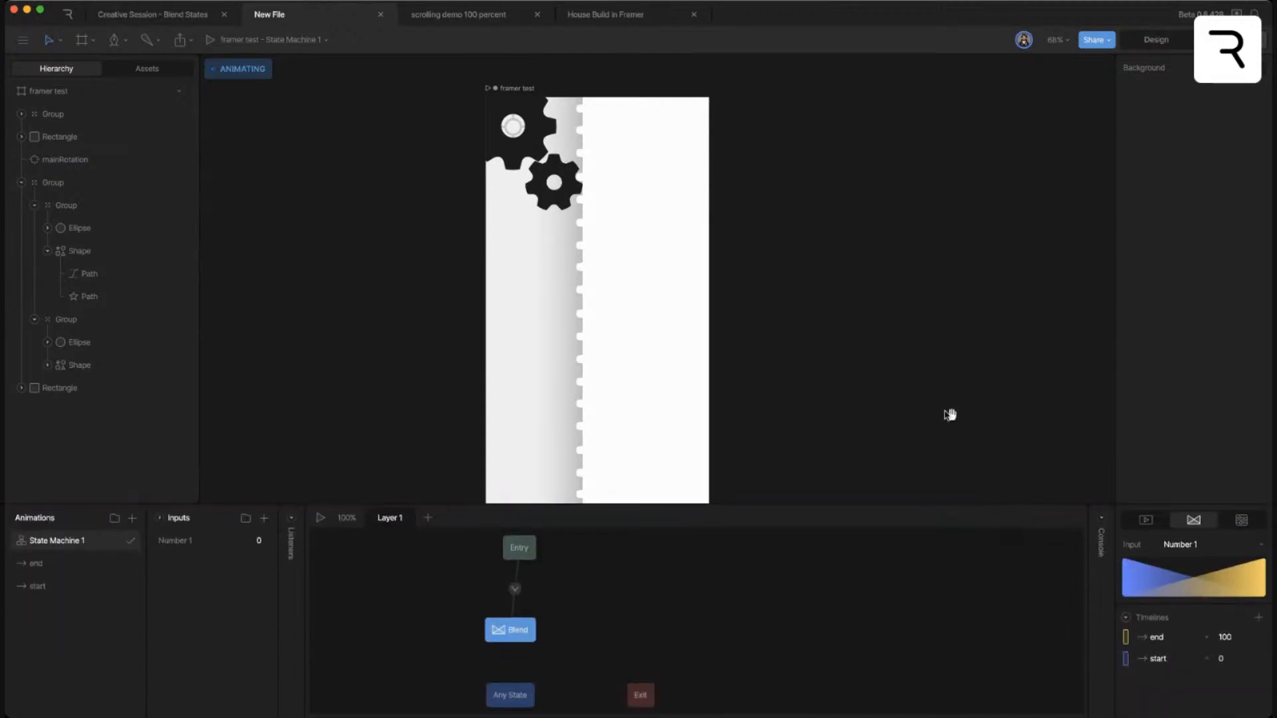
scroll(947, 416, down, 2)
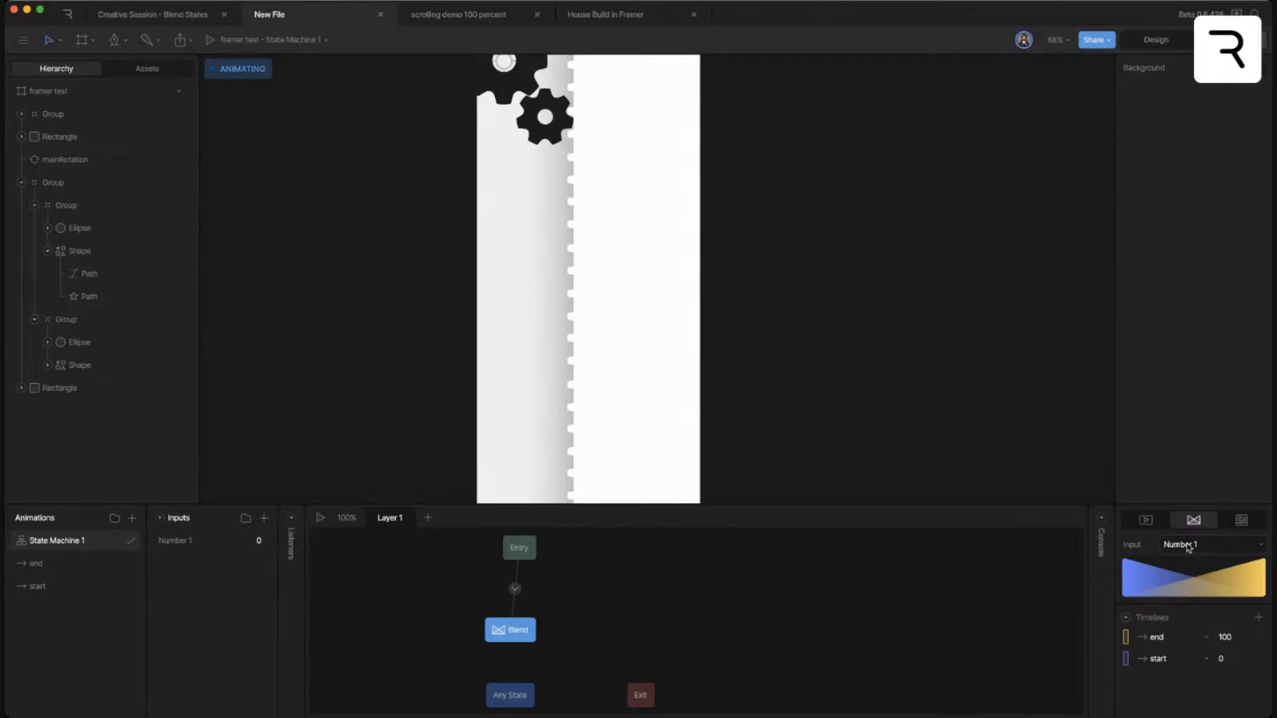
drag(459, 508, 436, 552)
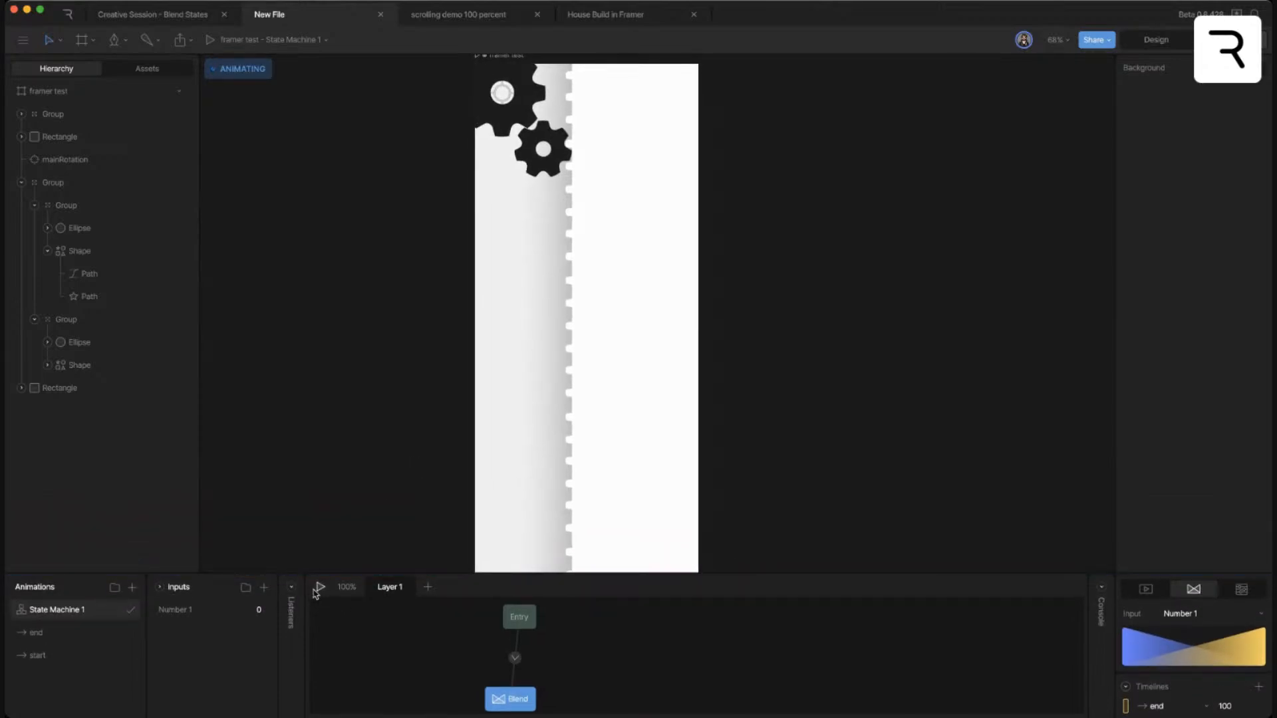
- Open the start timeline and inspect the keyed Y position of the toothed rack's Group
click(73, 657)
click(162, 616)
click(162, 617)
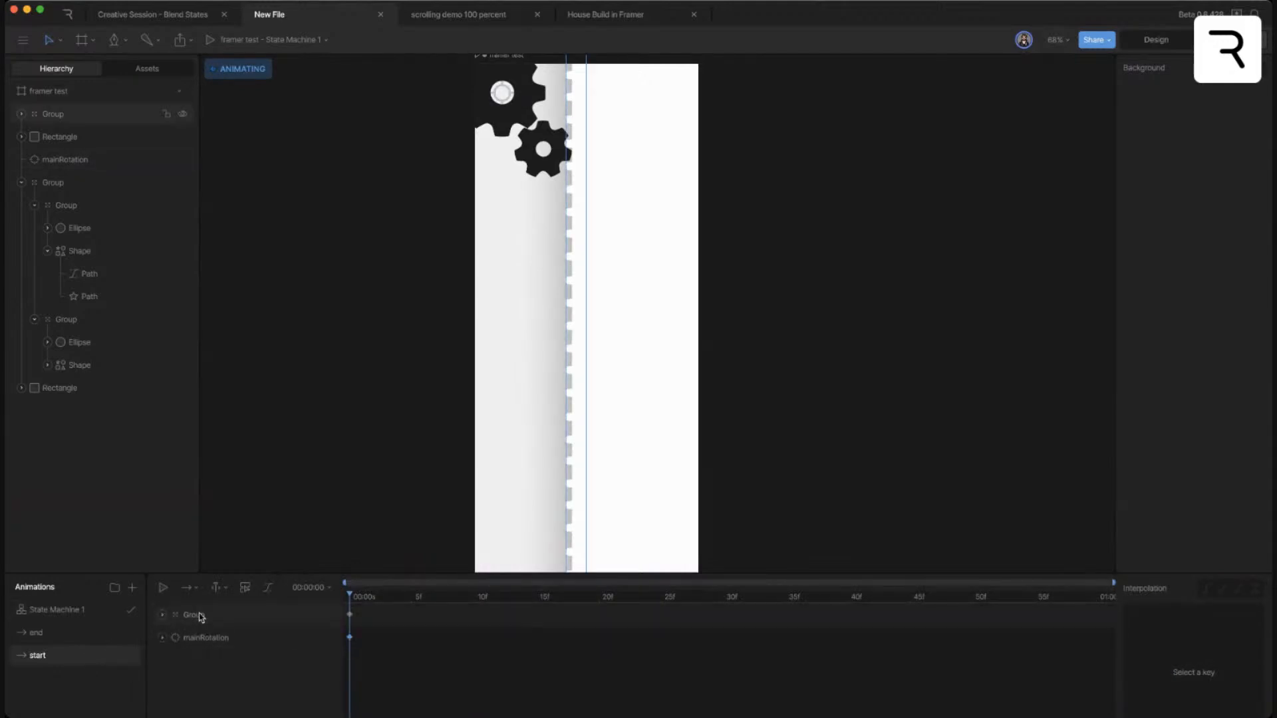
click(578, 396)
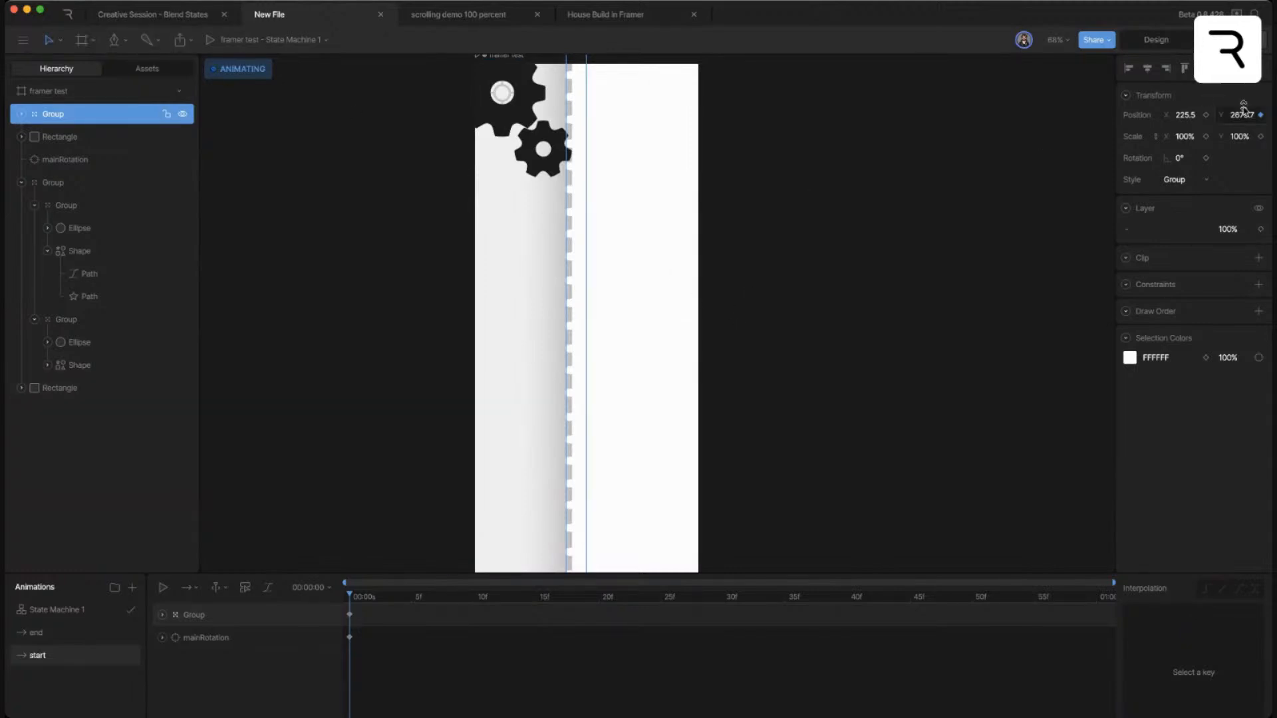
drag(1246, 118, 1242, 109)
- Try a different rotation for mainRotation in the start timeline and undo the change
click(215, 637)
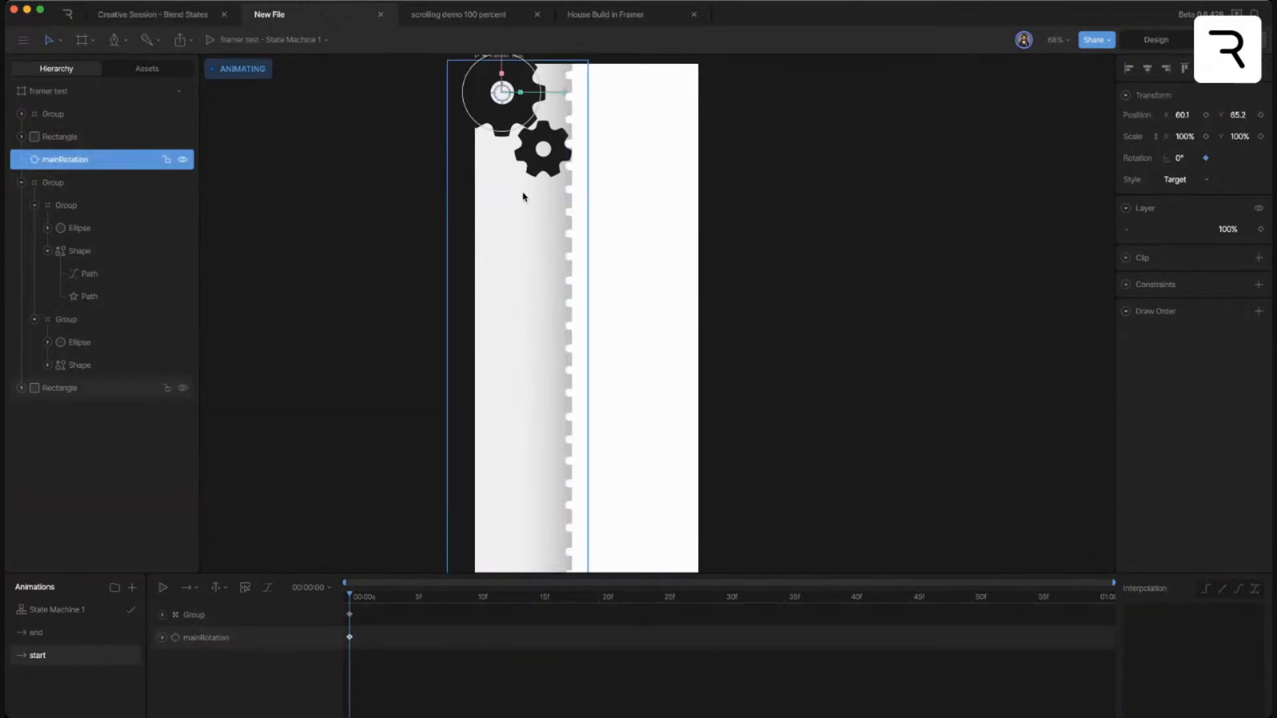
click(162, 637)
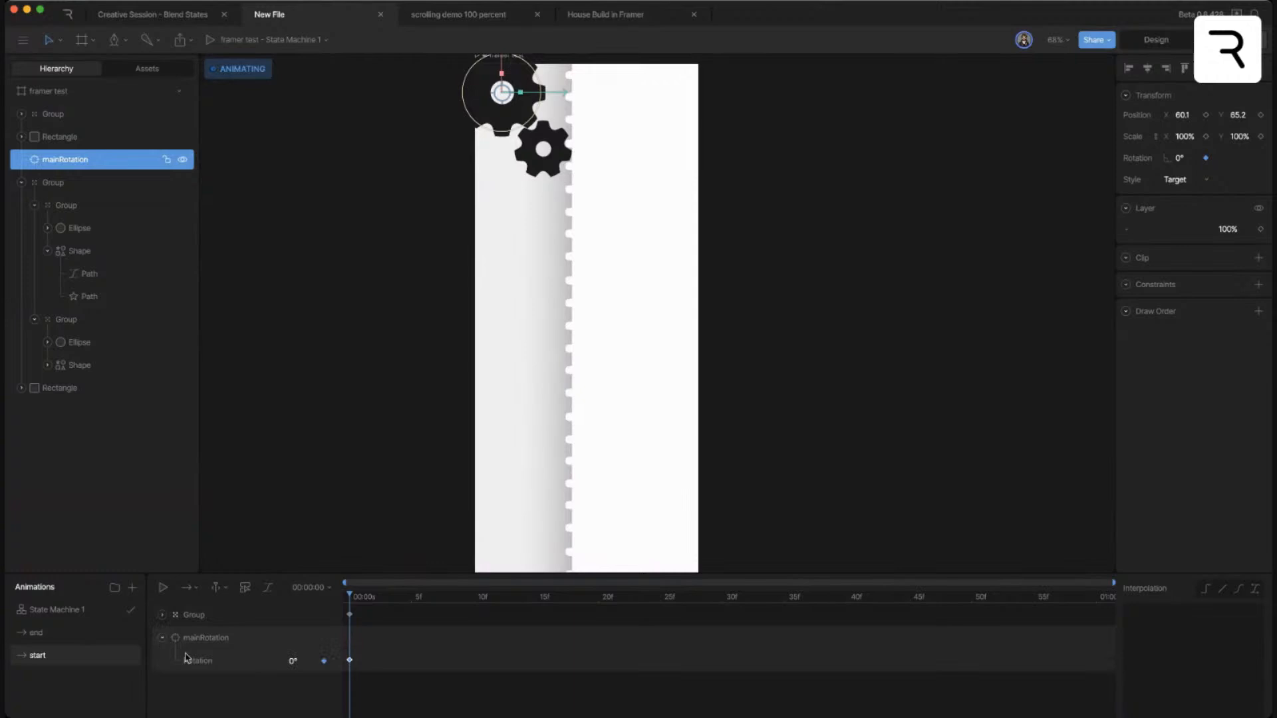
drag(297, 661, 299, 631)
key(super+z)
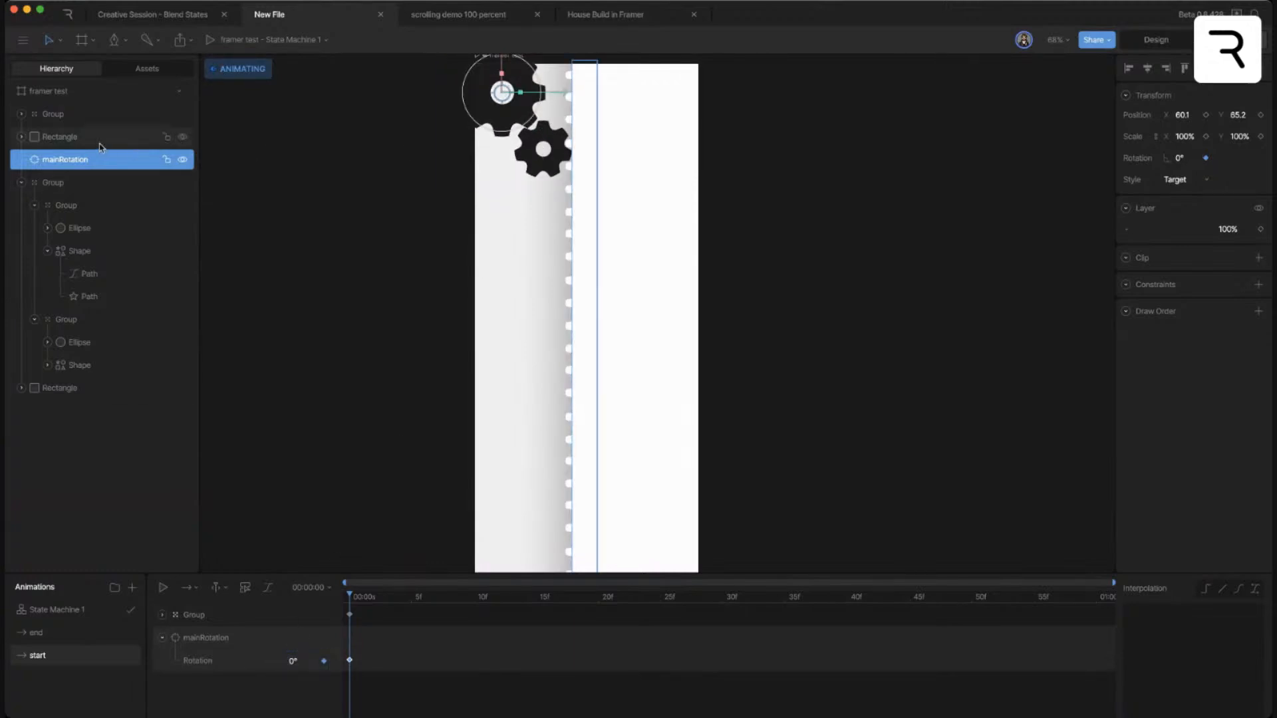
- Inspect the strength and target of the Rotation constraint on the smaller gear's Group
click(549, 160)
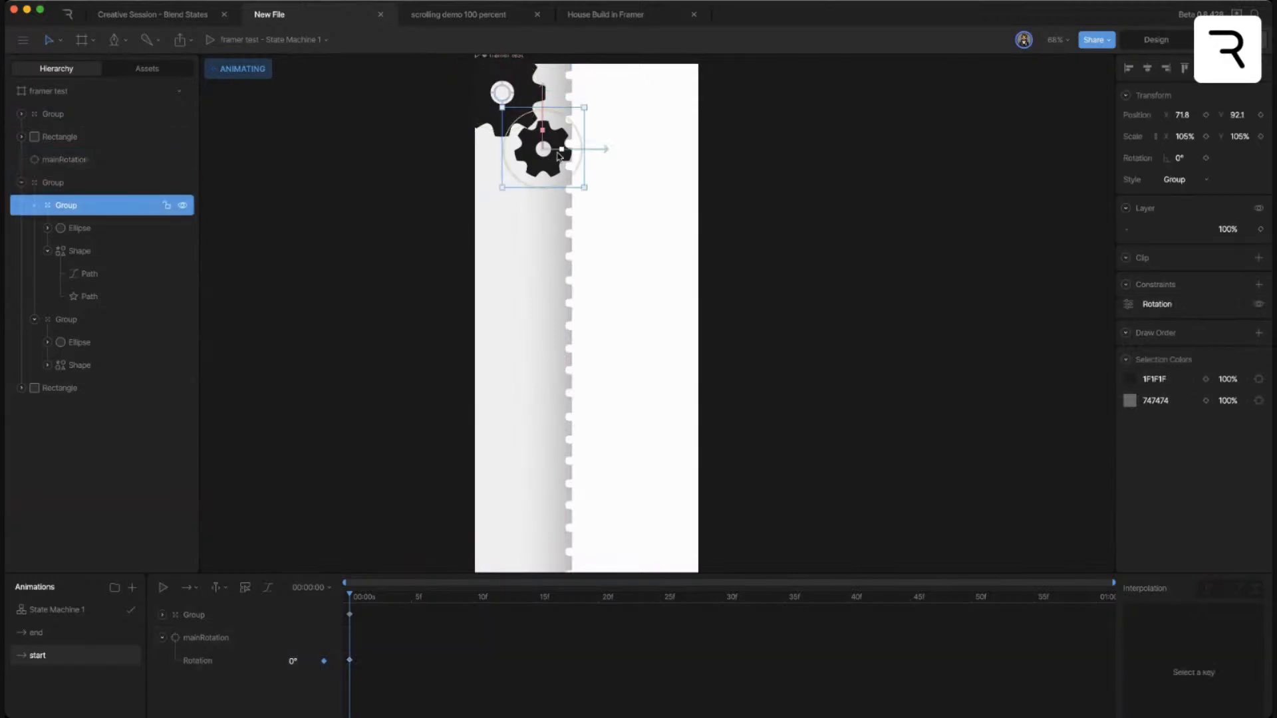
click(1131, 306)
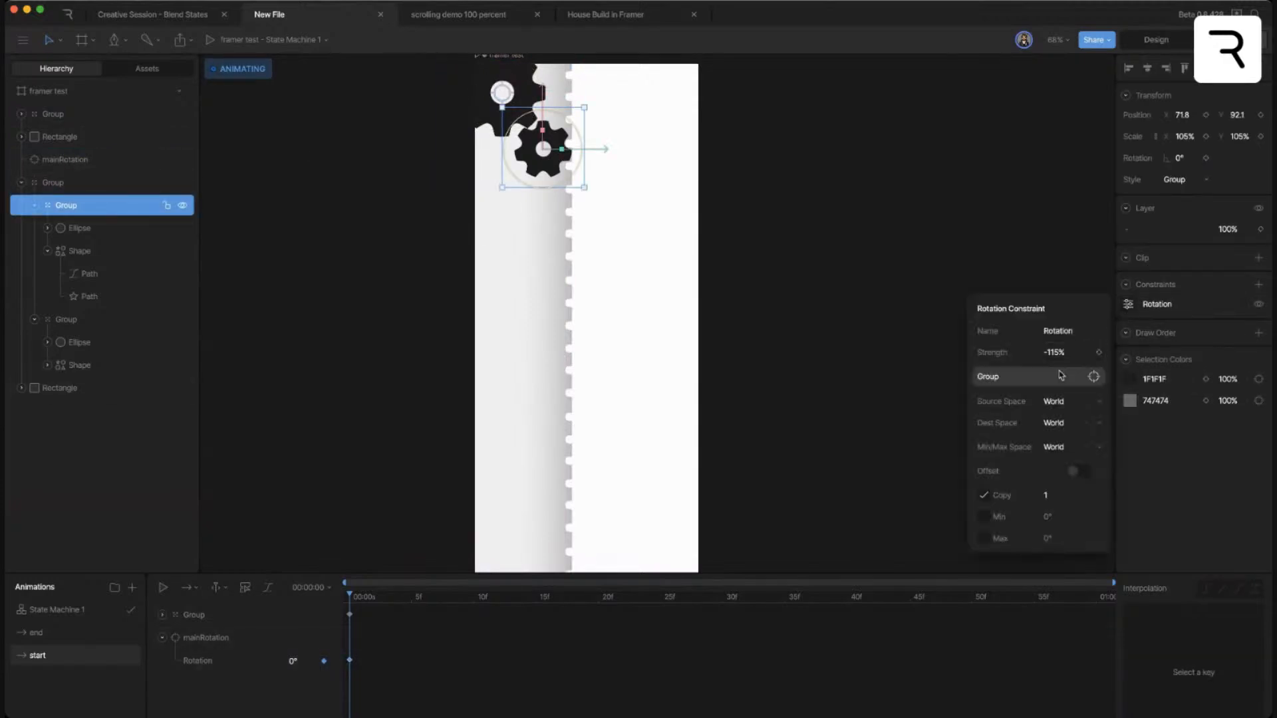
click(1093, 377)
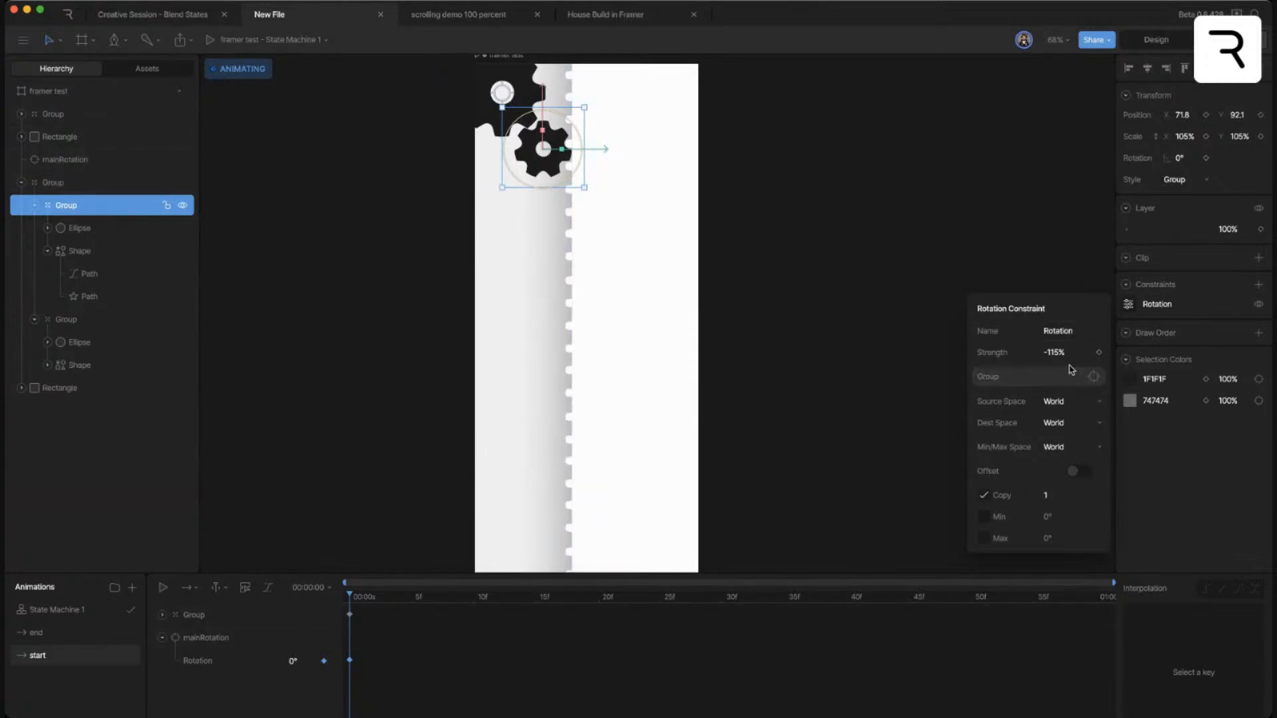
click(920, 227)
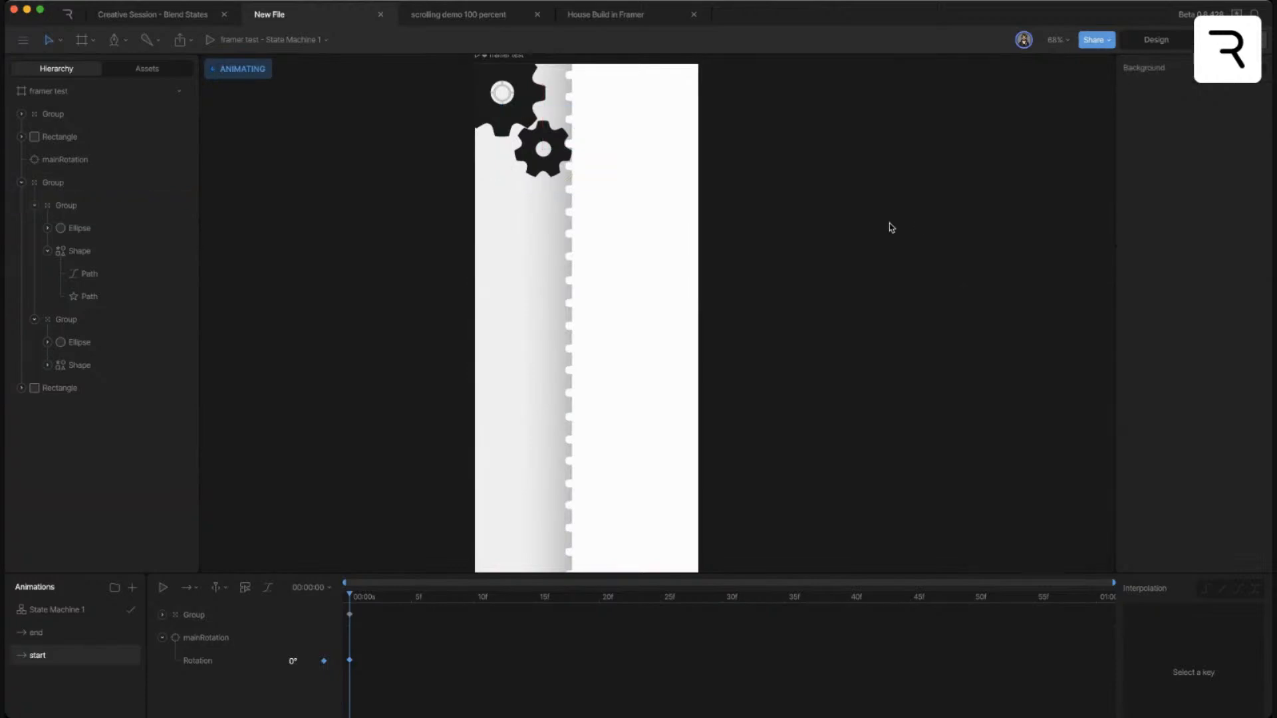
- Play State Machine 1 and test the Number 1 input while viewing the two gears up close
click(64, 611)
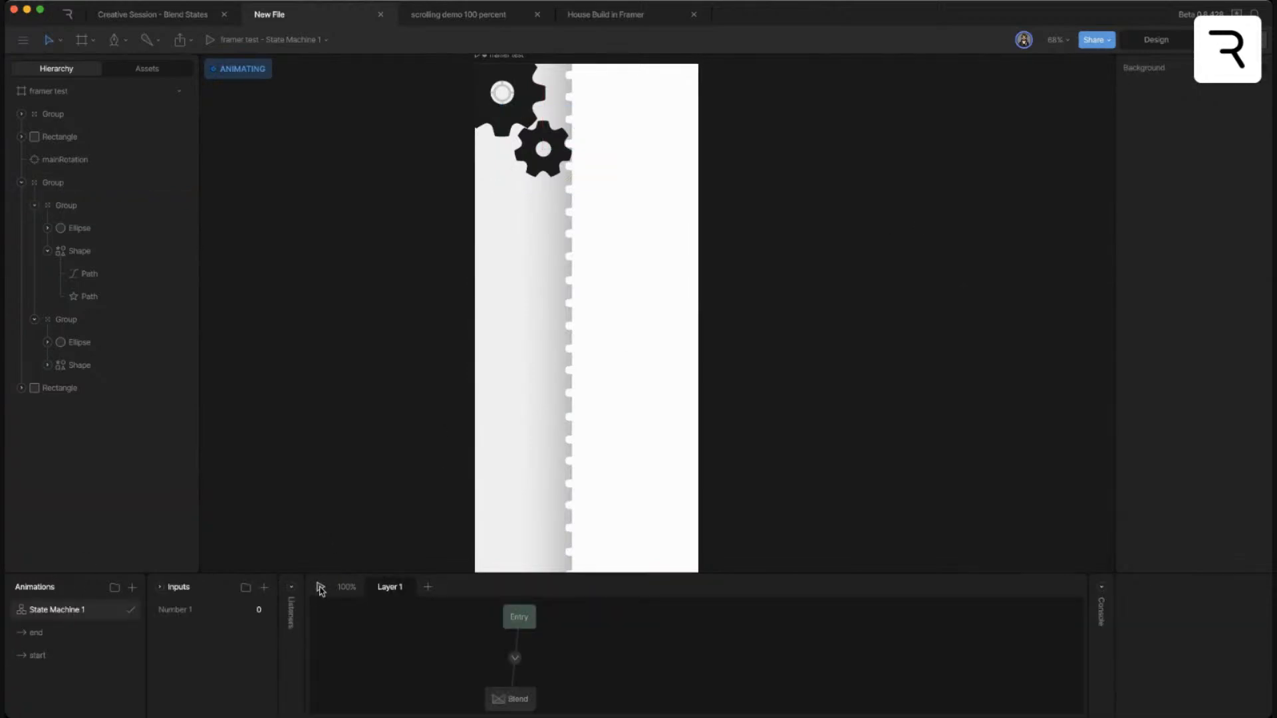
mouse_move(355, 411)
mouse_down()
mouse_move(353, 426)
mouse_move(366, 416)
mouse_up()
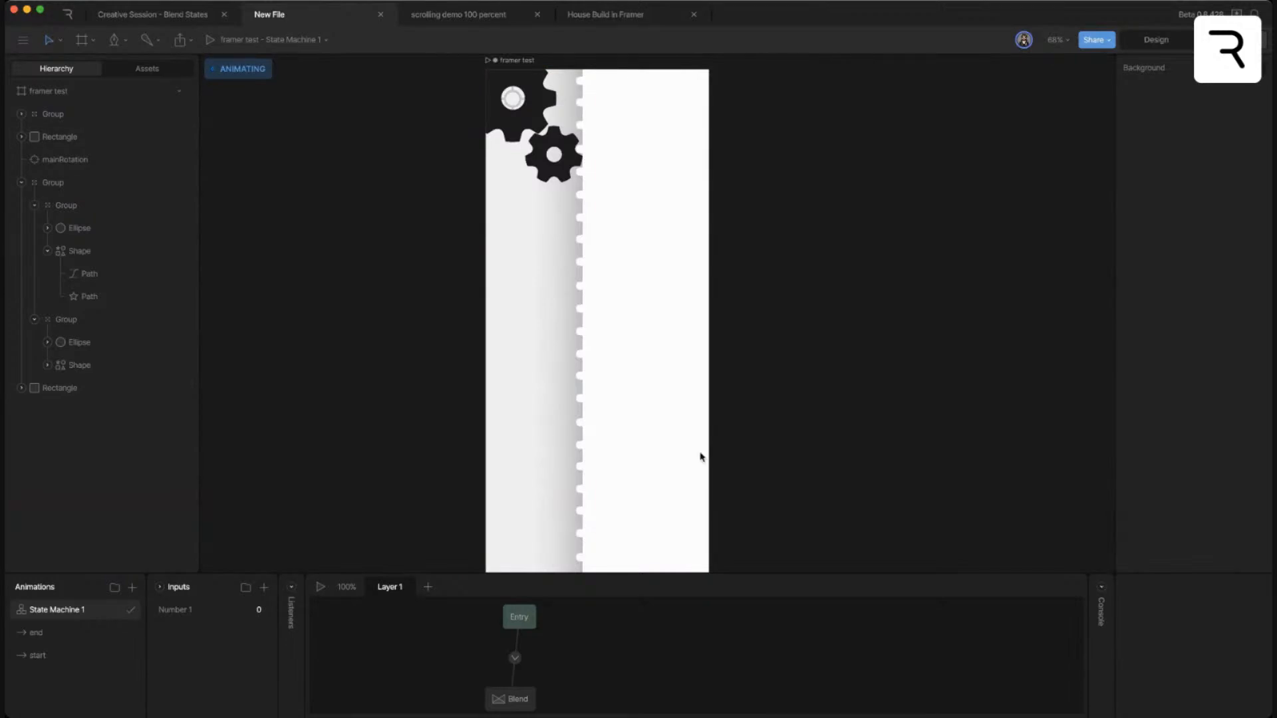
click(320, 586)
mouse_move(254, 610)
mouse_down()
mouse_move(256, 571)
mouse_move(260, 593)
mouse_up()
ctrl+scroll(654, 333, up, 5)
scroll(652, 333, up, 3)
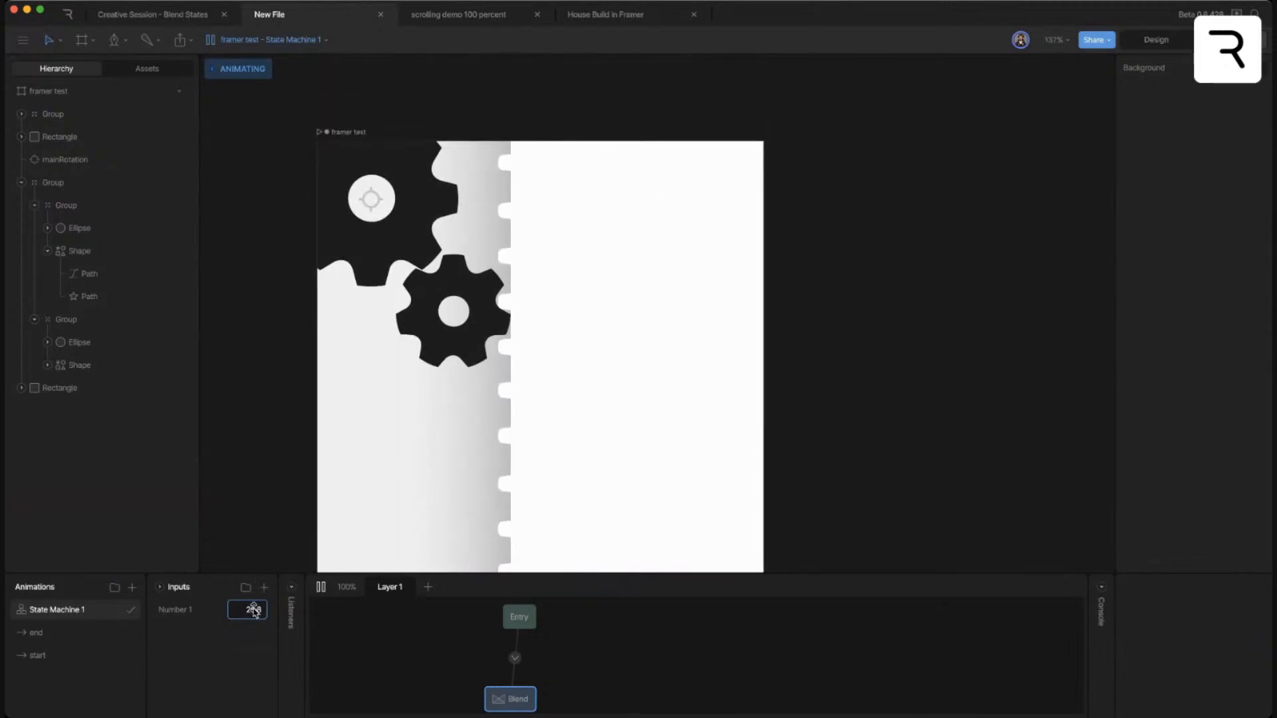
- Scrub Number 1 back and forth through 56, 34.4 and 115.8 to 51.1 to preview the gears driving the rack
drag(255, 606, 252, 590)
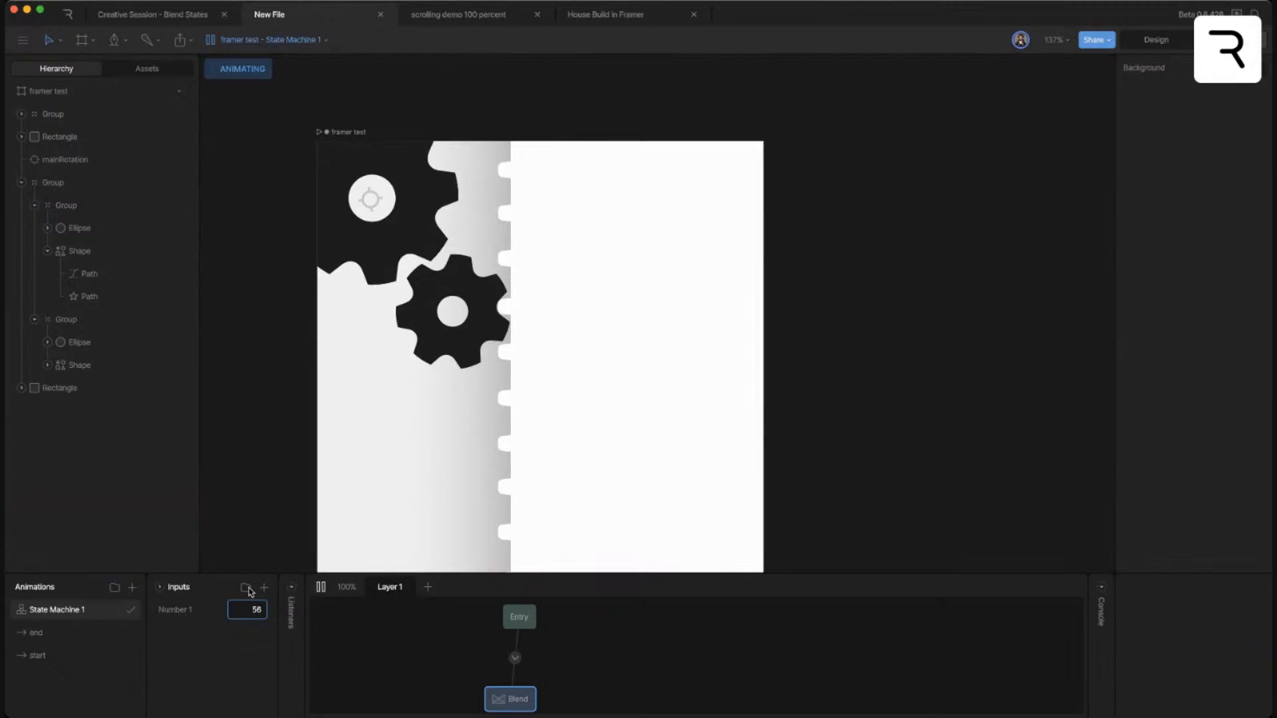
drag(248, 597, 167, 607)
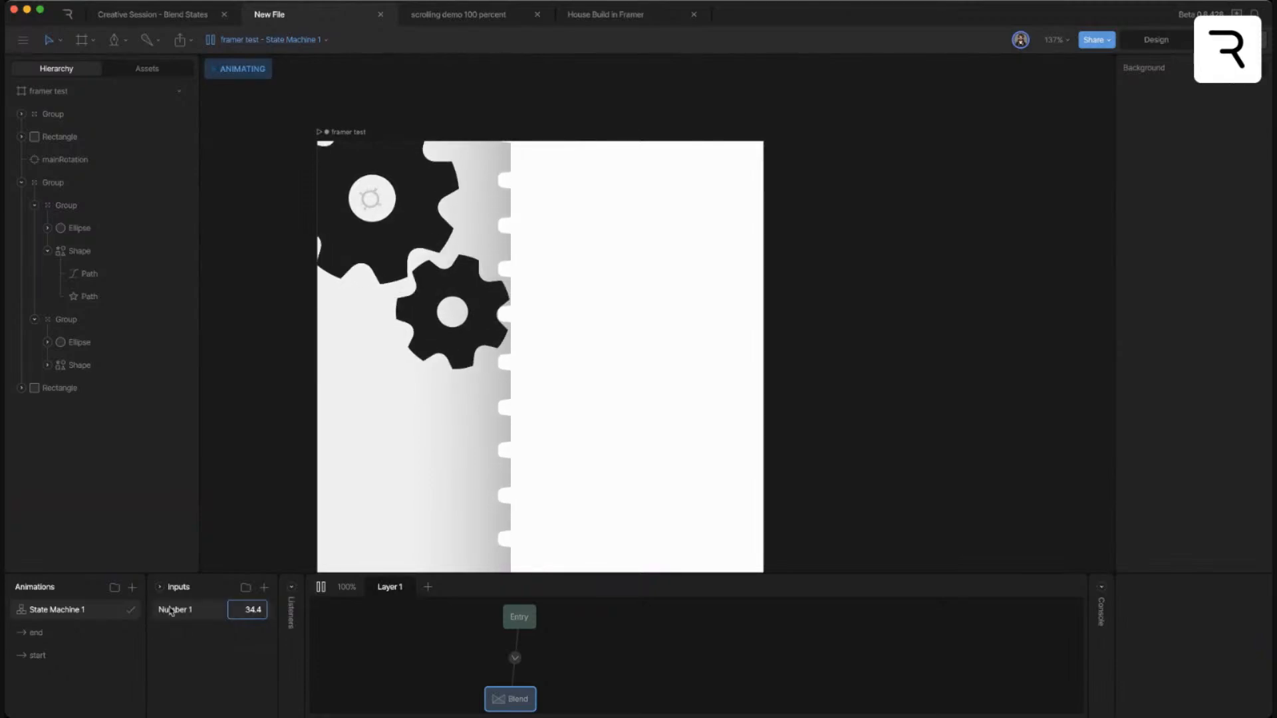
drag(250, 610, 250, 559)
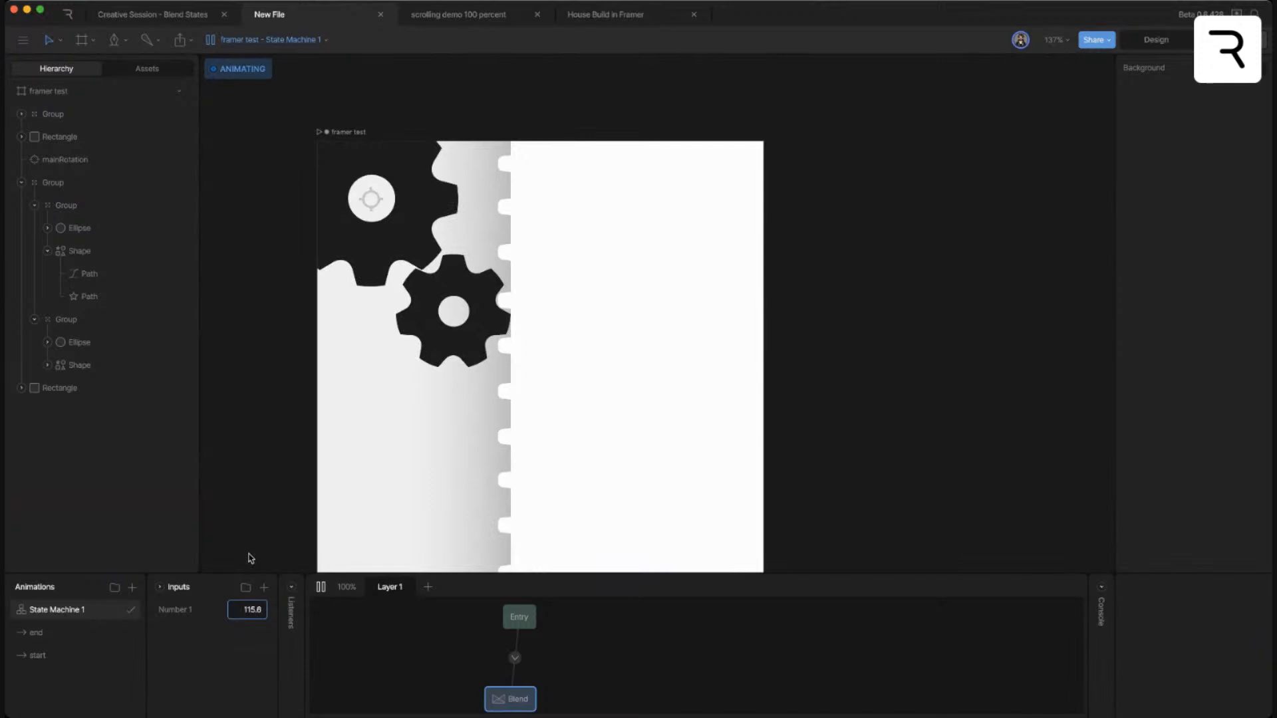
drag(252, 628, 256, 658)
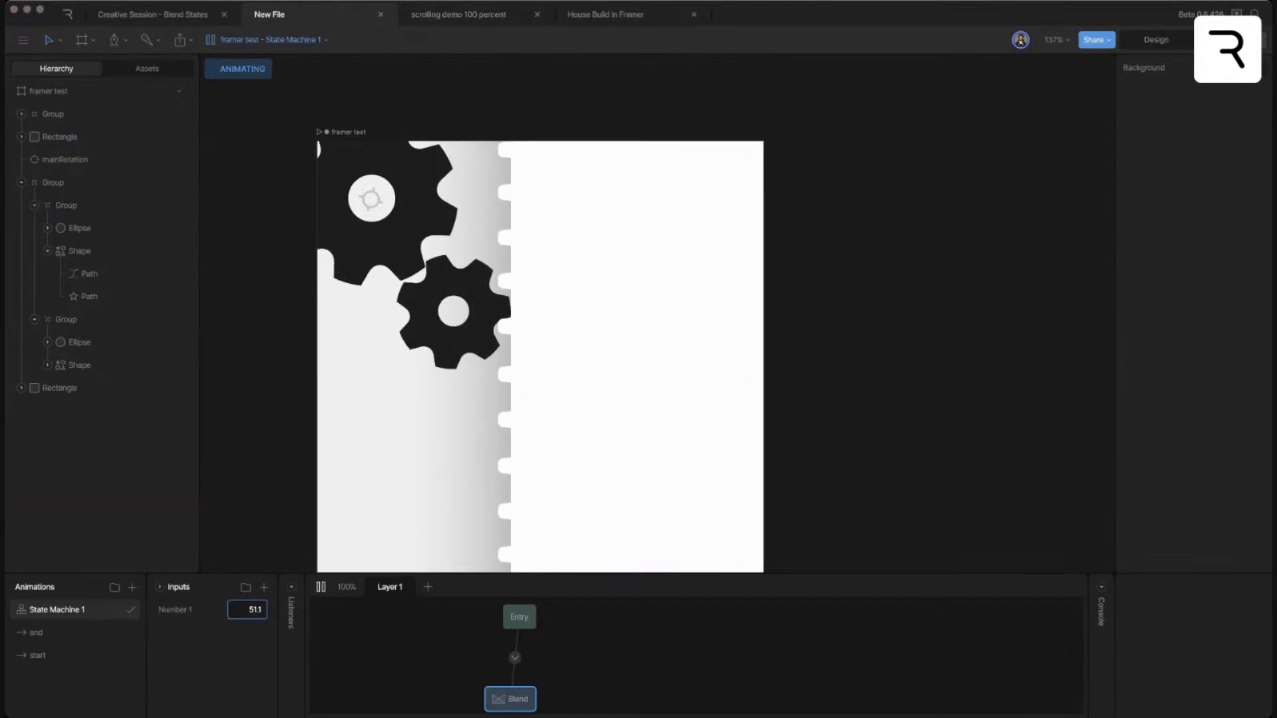
- Switch to the scrolling demo 100 percent file, play ScrollingBehavior, and examine its layers from water through lemon and spoon to sugar
click(457, 14)
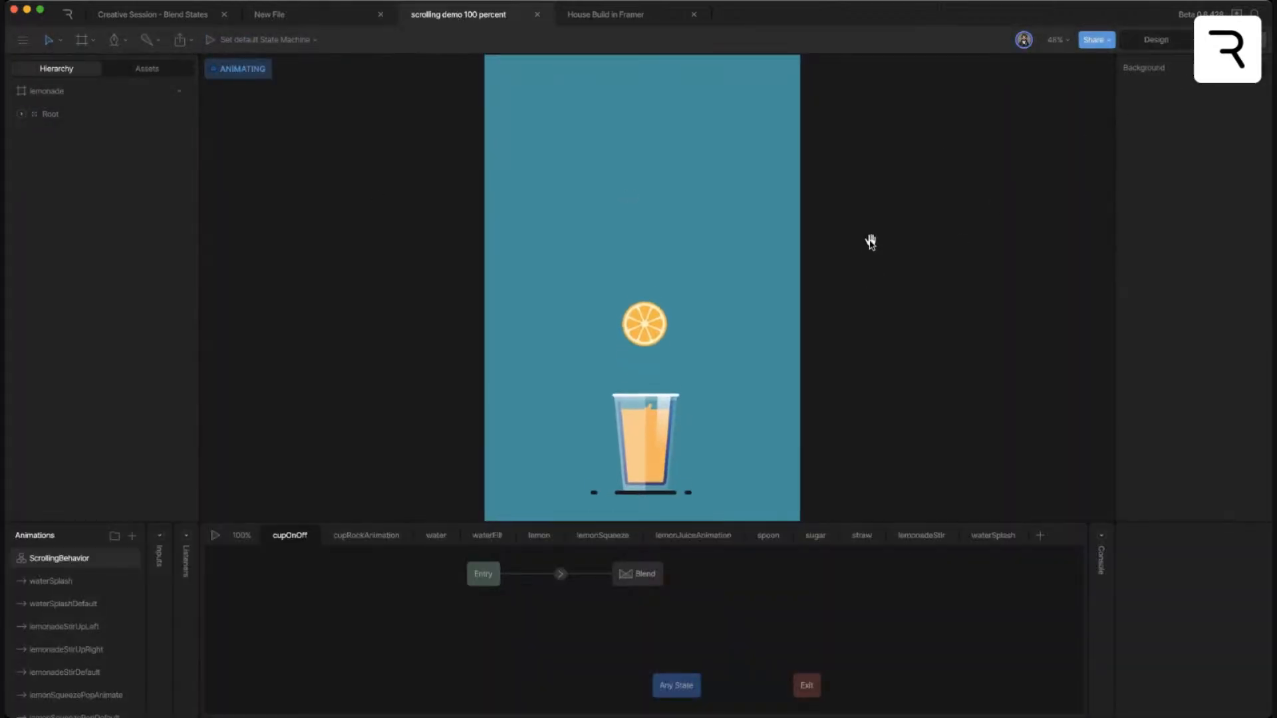
click(215, 536)
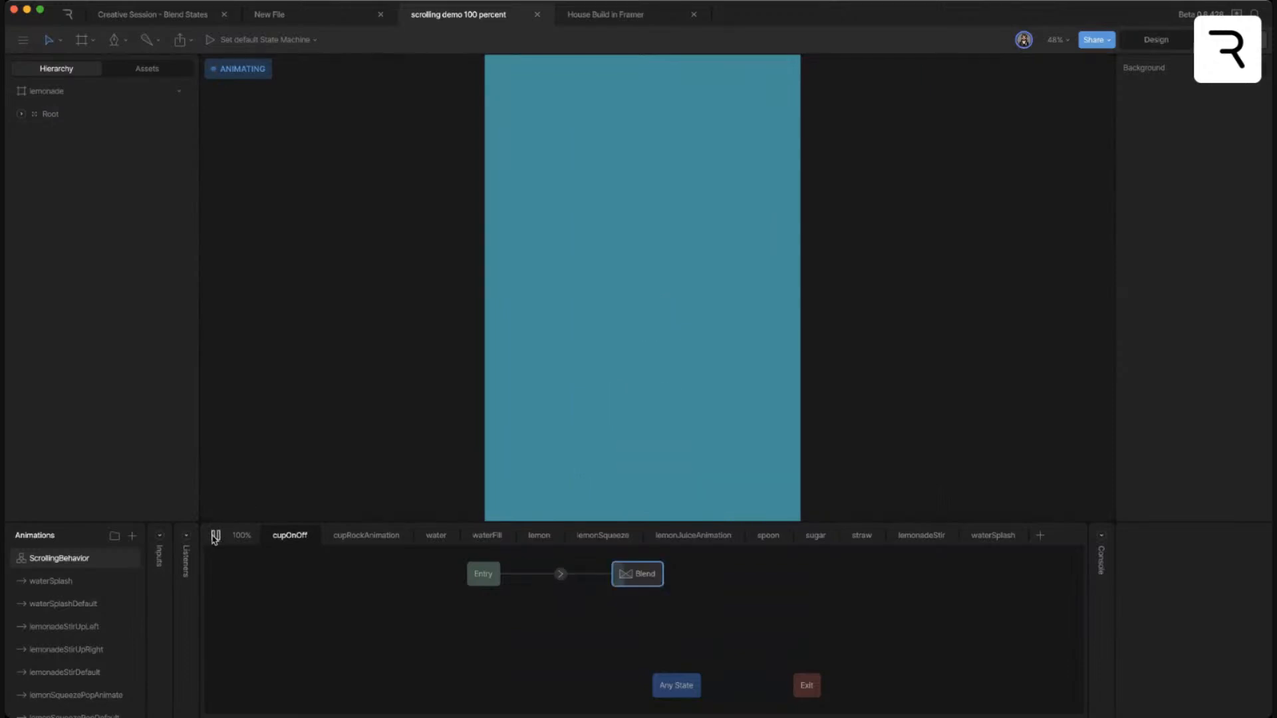
click(426, 537)
click(539, 538)
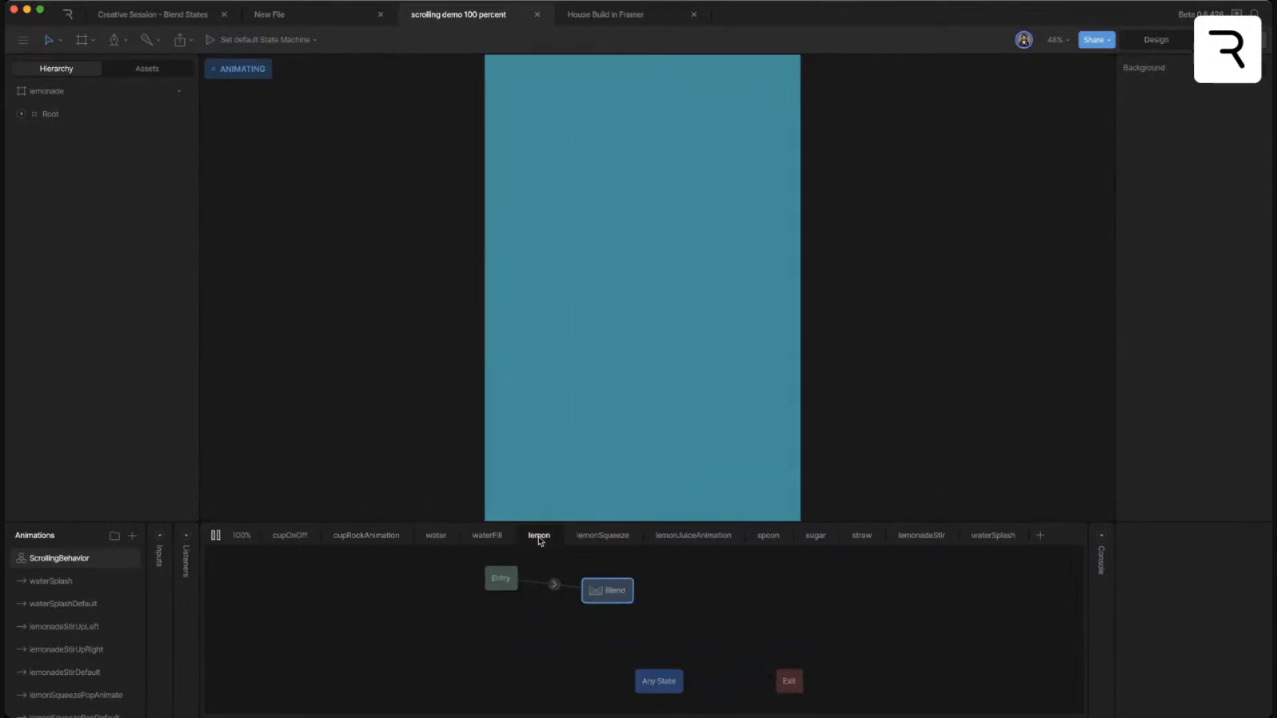
click(608, 537)
click(682, 538)
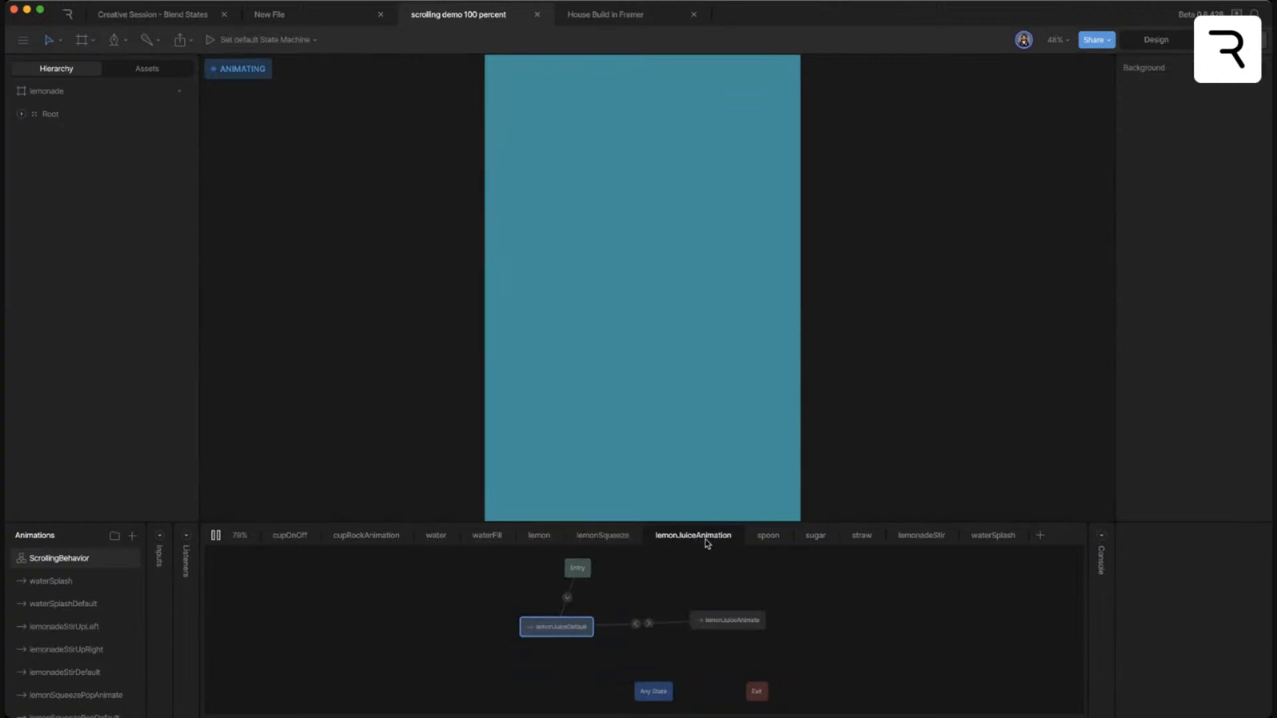
click(768, 537)
click(815, 537)
- Reveal the state machine inputs and scrub scrollPct from 4.2 up through 65.5 to 66.6 to preview the lemonade animation
drag(750, 522, 740, 604)
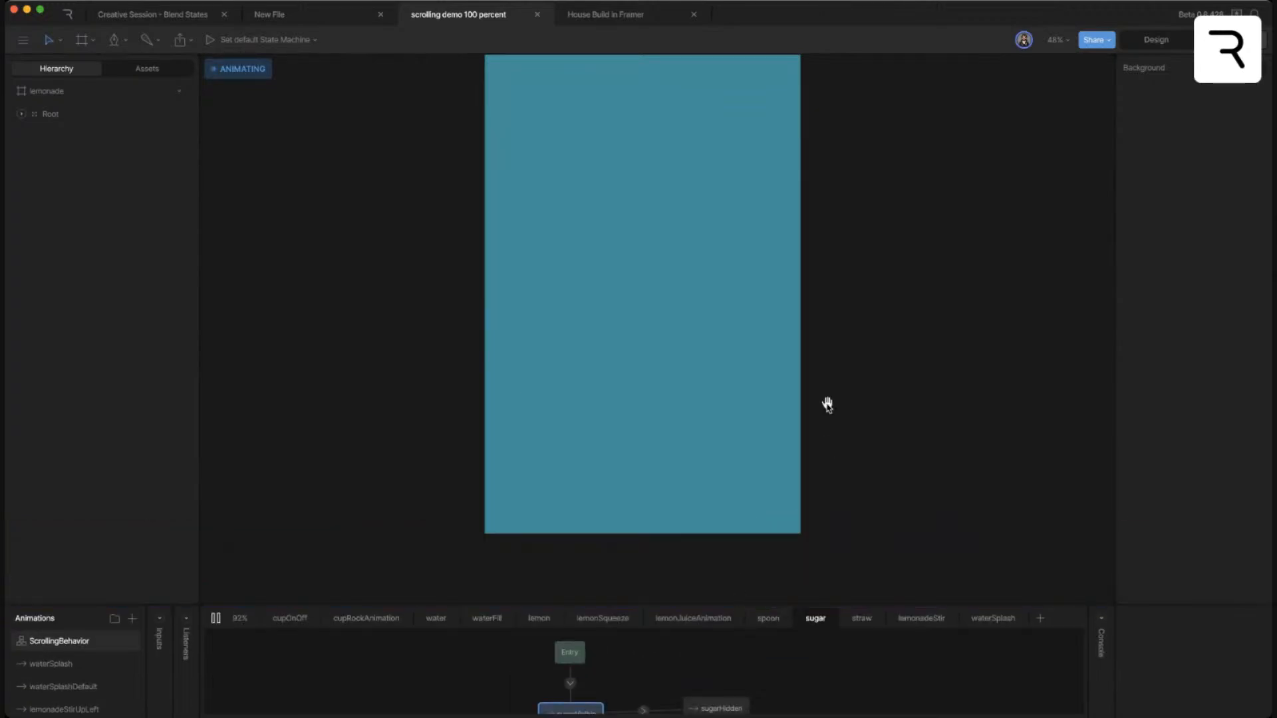
click(158, 622)
click(256, 642)
text(4.2)
key(Return)
drag(232, 562, 226, 560)
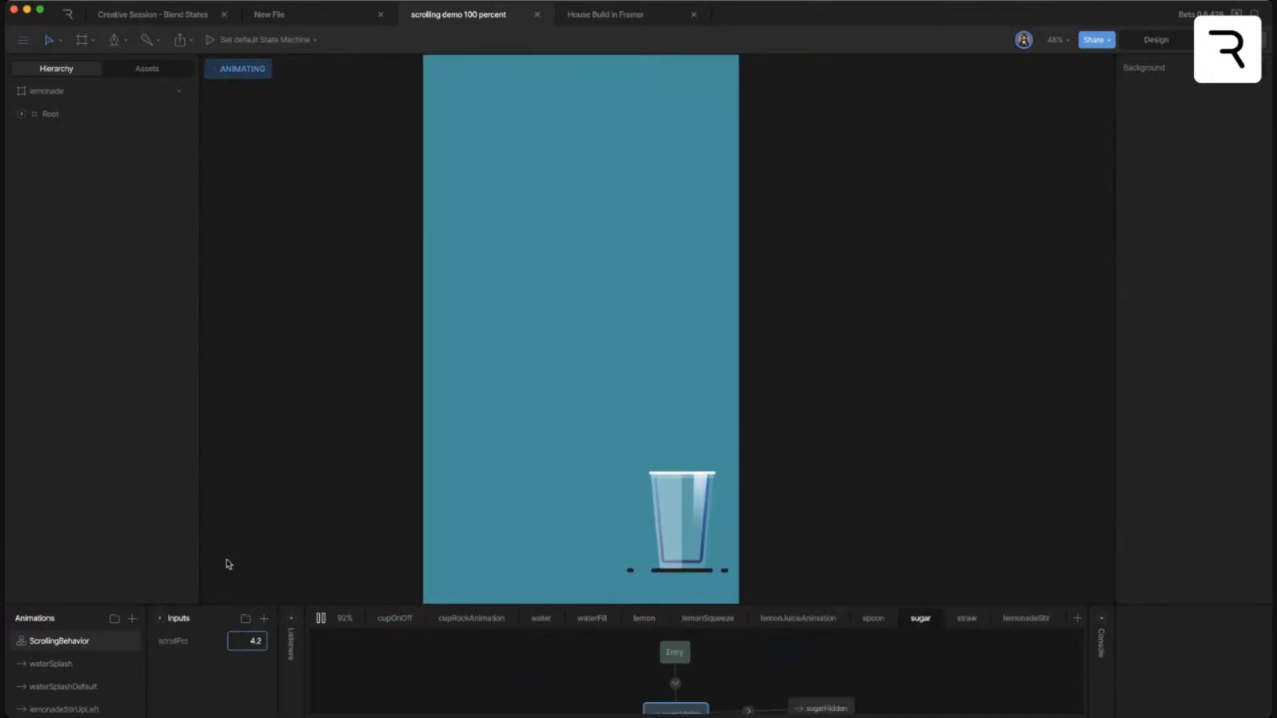
mouse_move(248, 642)
mouse_down()
mouse_move(248, 652)
mouse_move(249, 578)
mouse_move(247, 639)
mouse_move(249, 584)
mouse_move(246, 634)
mouse_move(245, 620)
mouse_up()
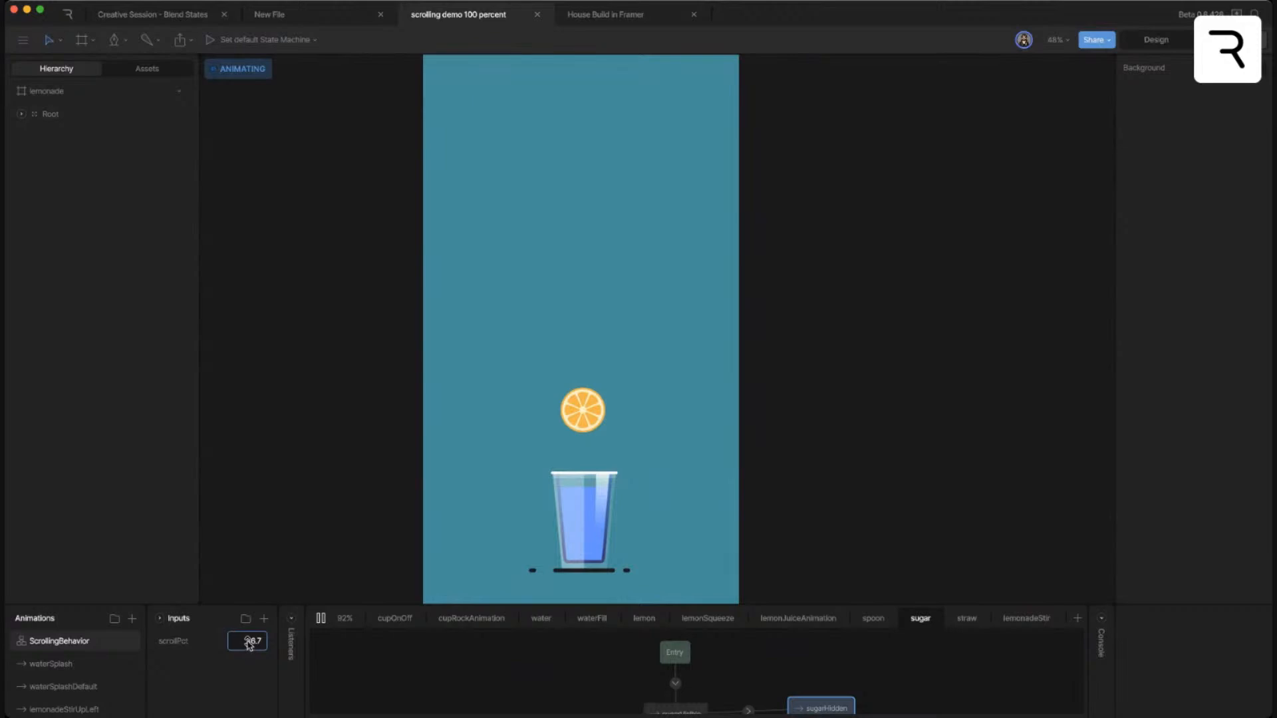
drag(251, 646, 245, 620)
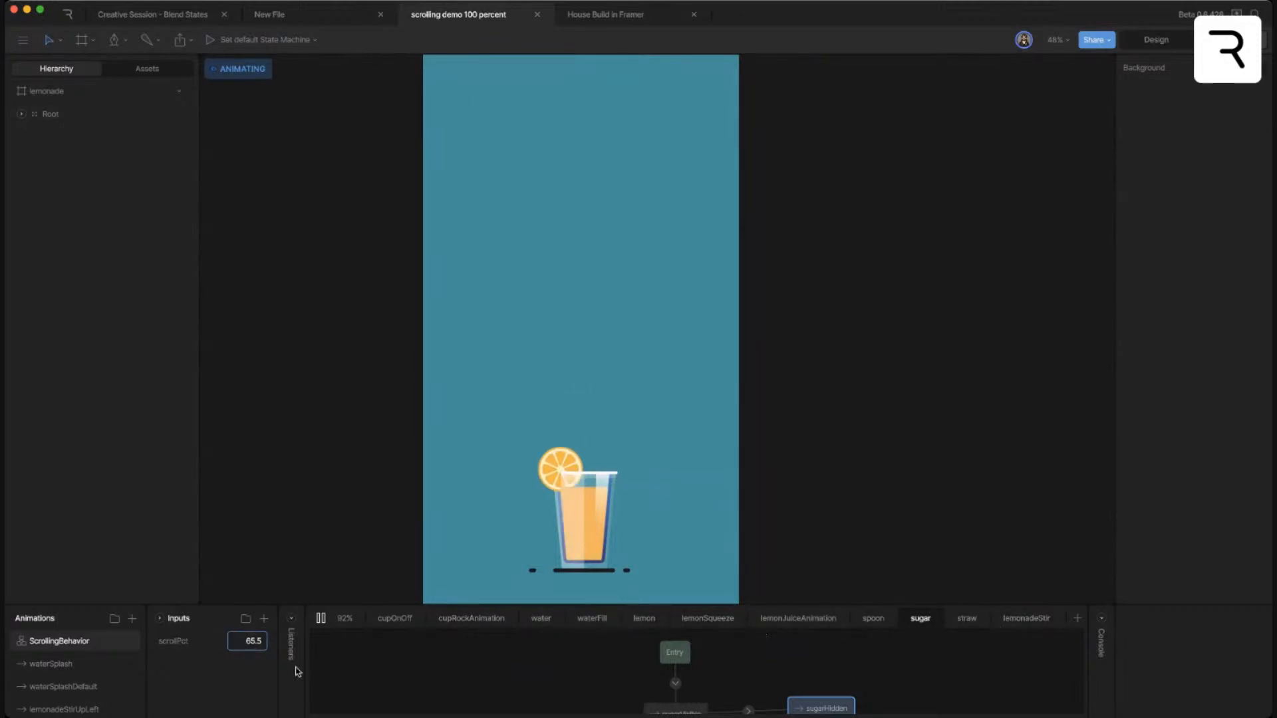
mouse_move(254, 644)
mouse_down()
mouse_move(256, 664)
mouse_move(252, 640)
mouse_up()
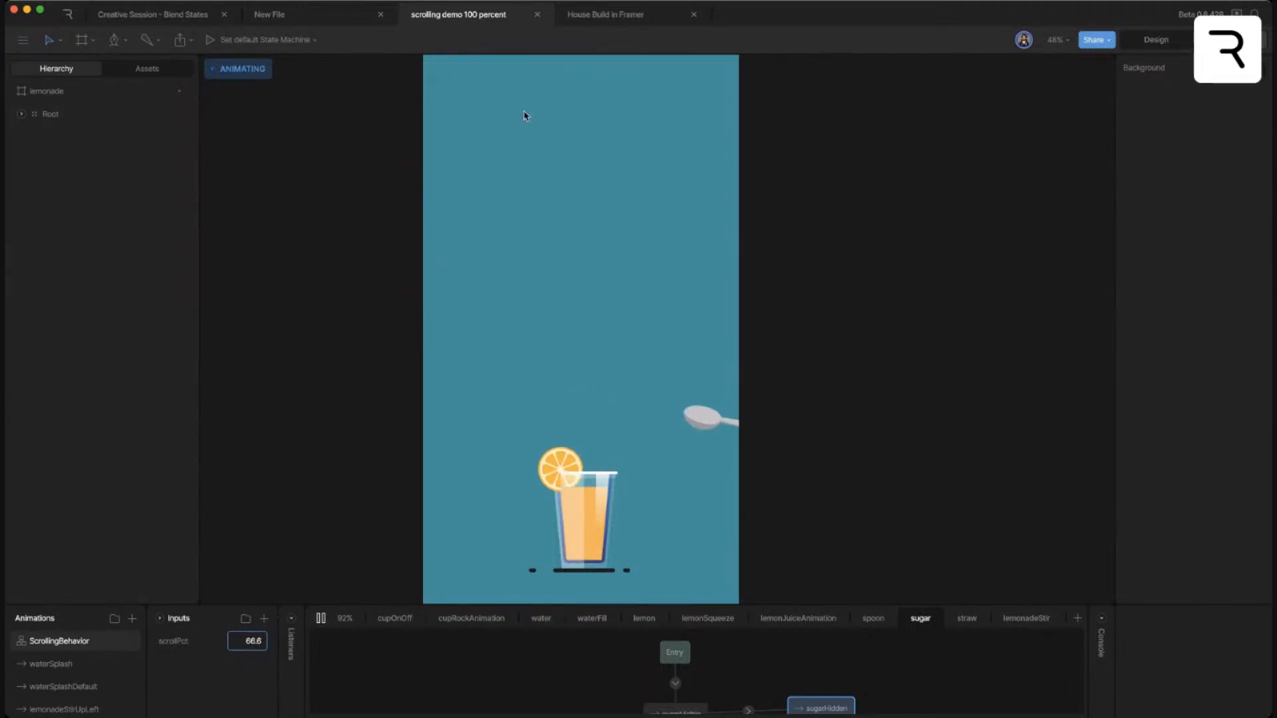
- Switch to the House Build in Framer file and examine the largeHouse state machine's scrollInput and the timelines of its Blend state
click(604, 14)
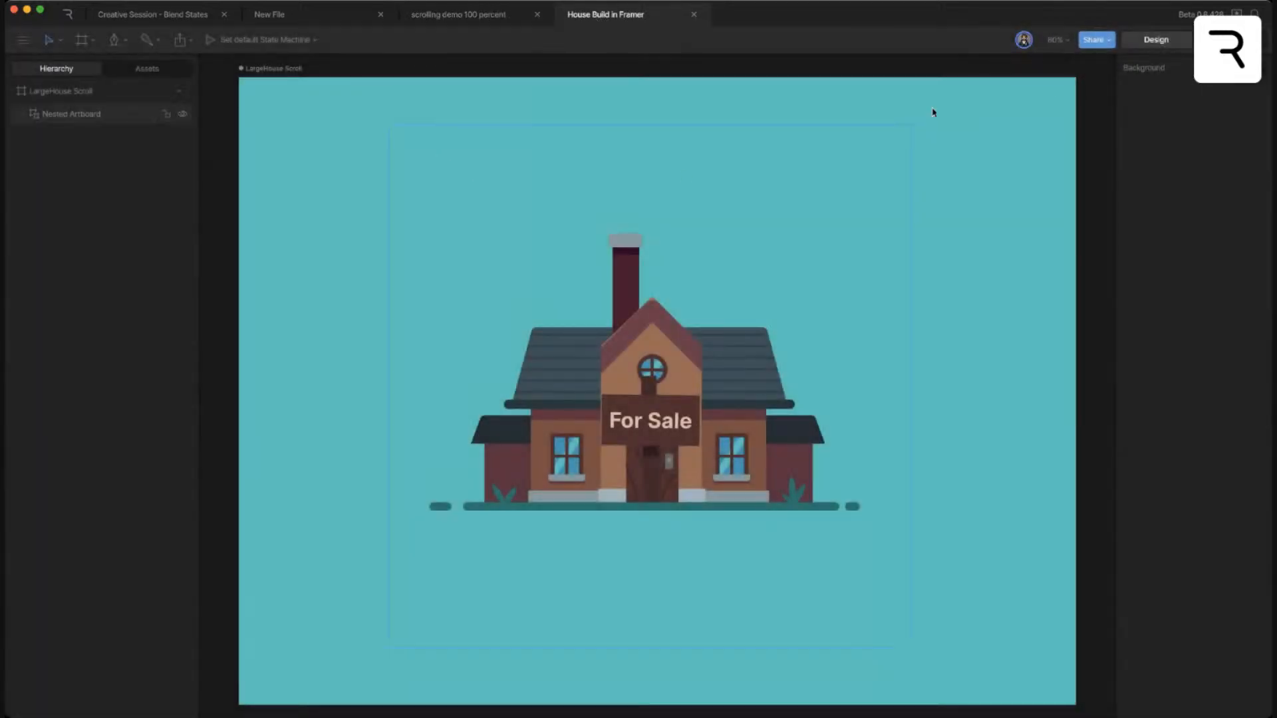
click(1224, 39)
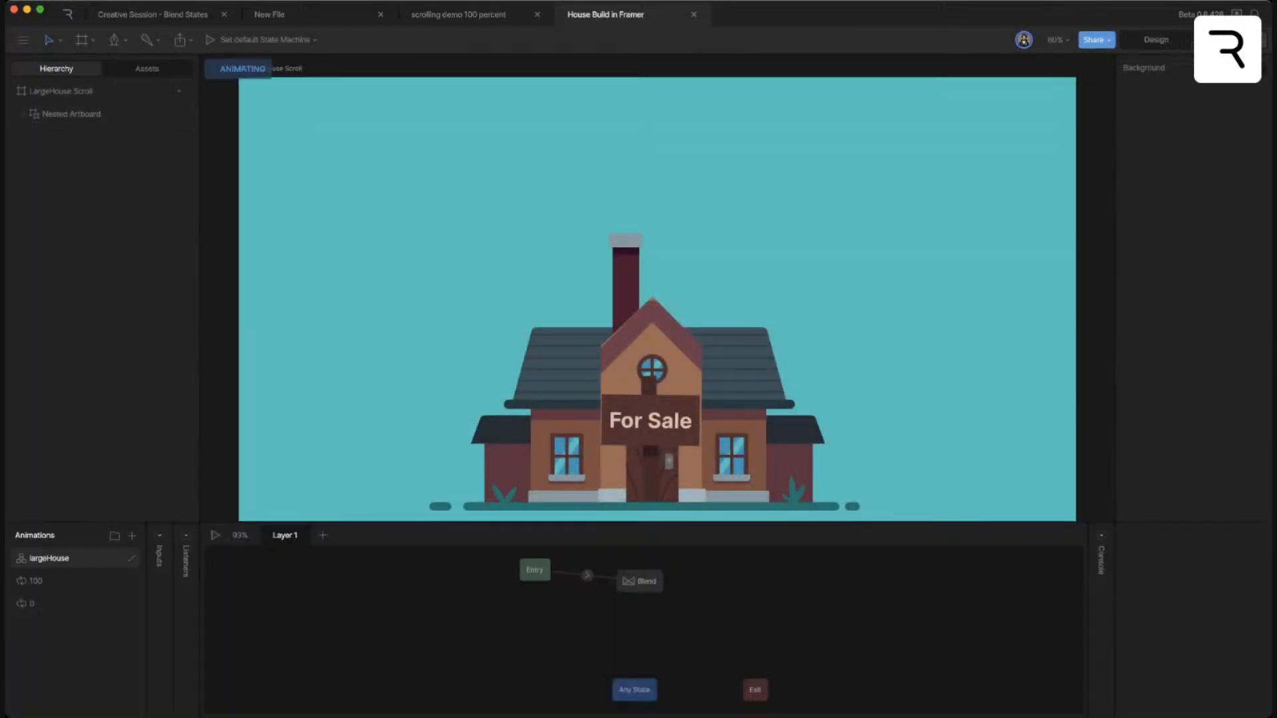
drag(498, 522, 489, 613)
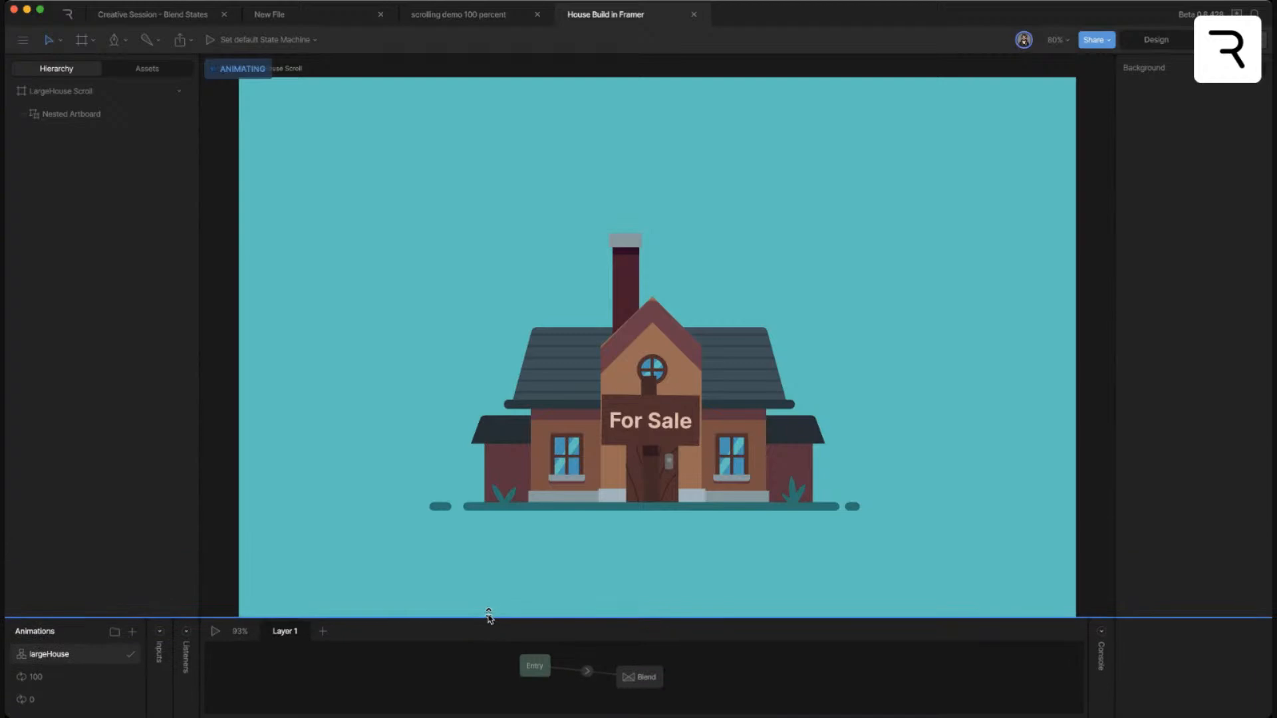
click(160, 628)
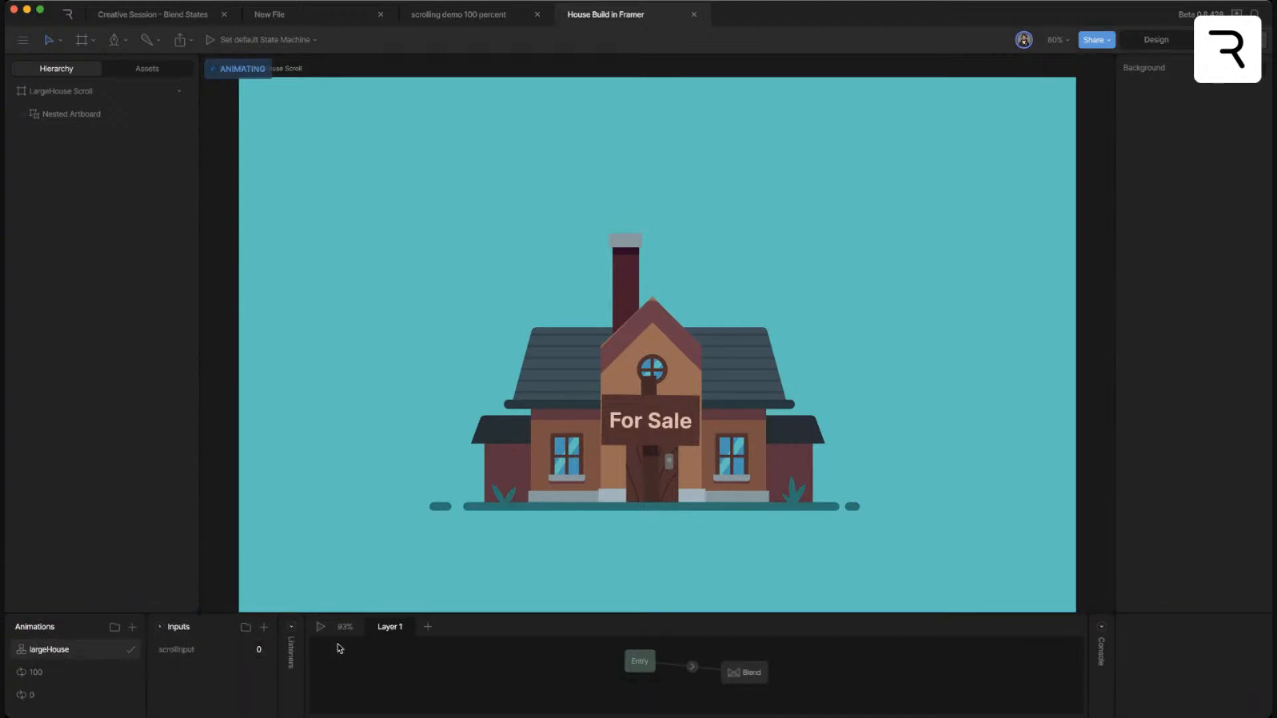
click(745, 674)
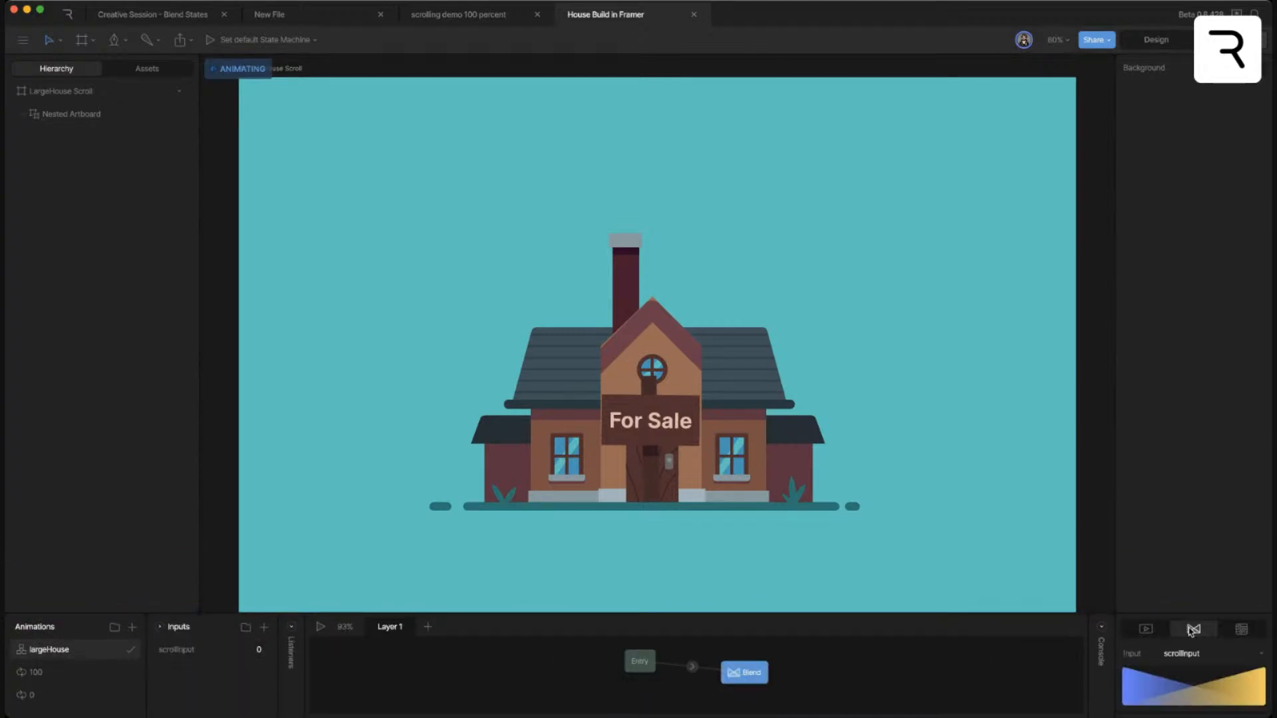
drag(939, 612, 944, 516)
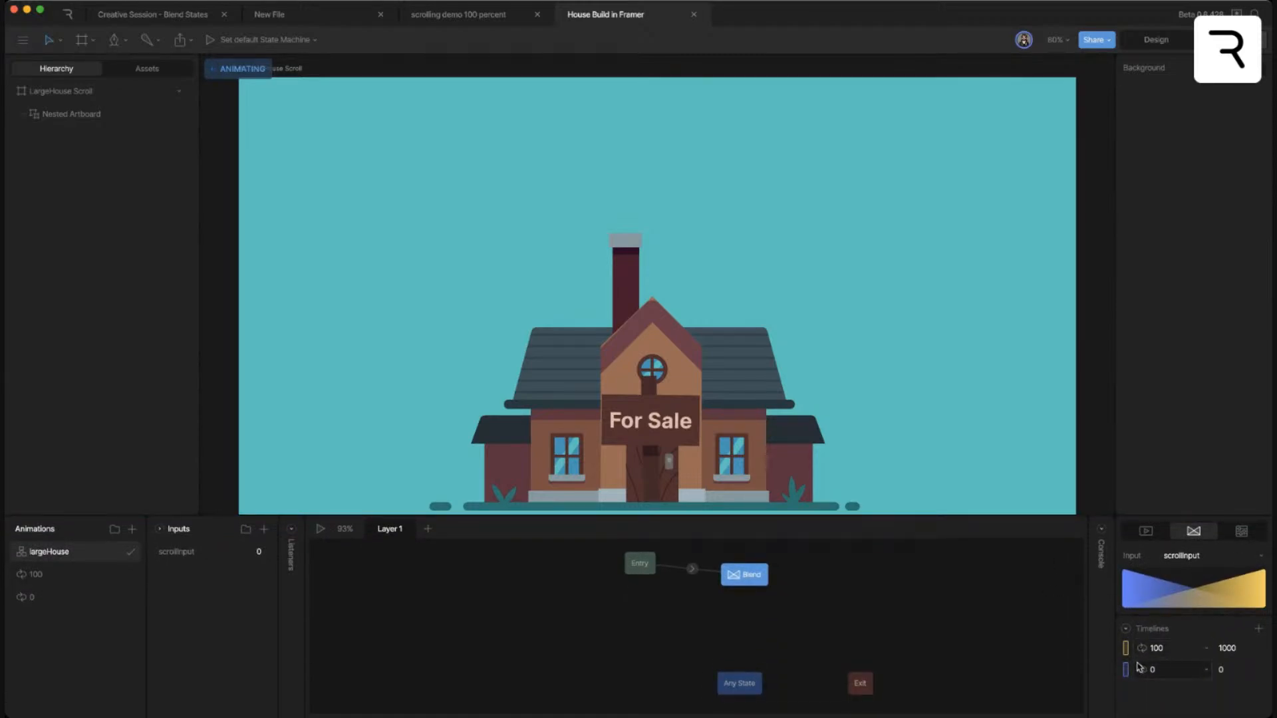
- View the 0 timeline, then bring the other artboards into view and select the Animate artboard
click(74, 599)
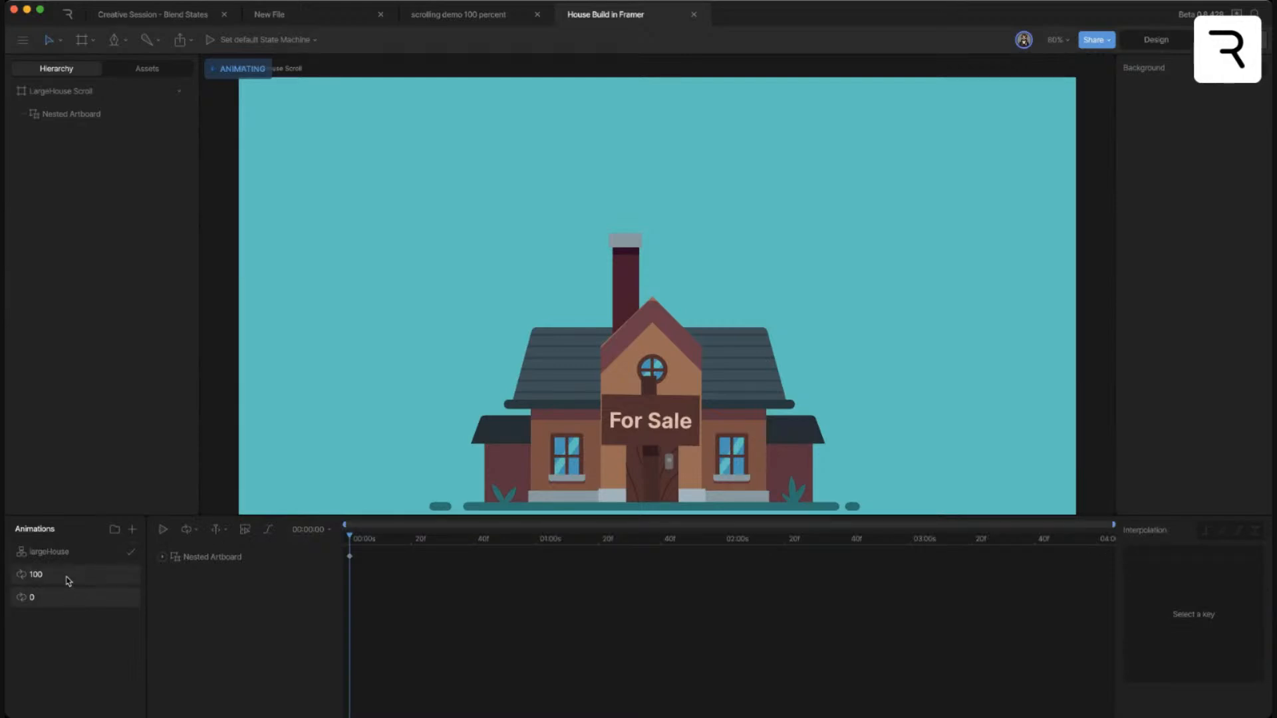
key(super+minus)
key(super+minus)
key(super+equal)
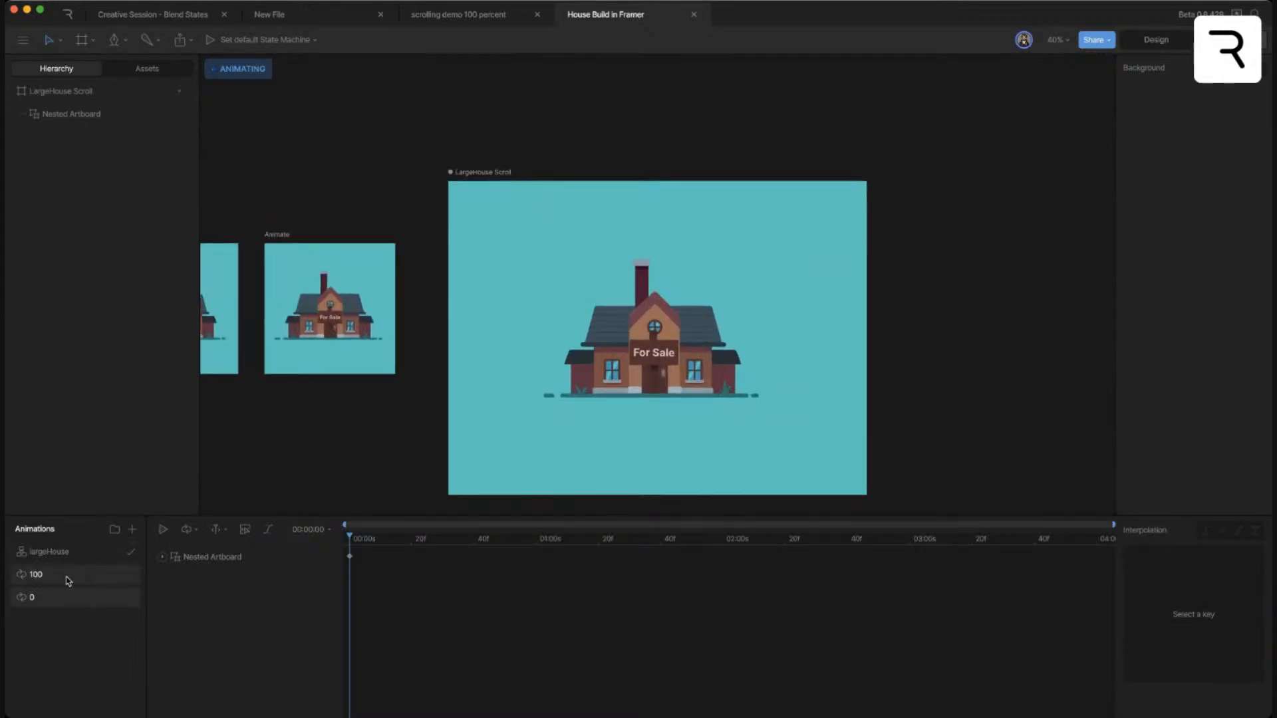
drag(325, 457, 588, 457)
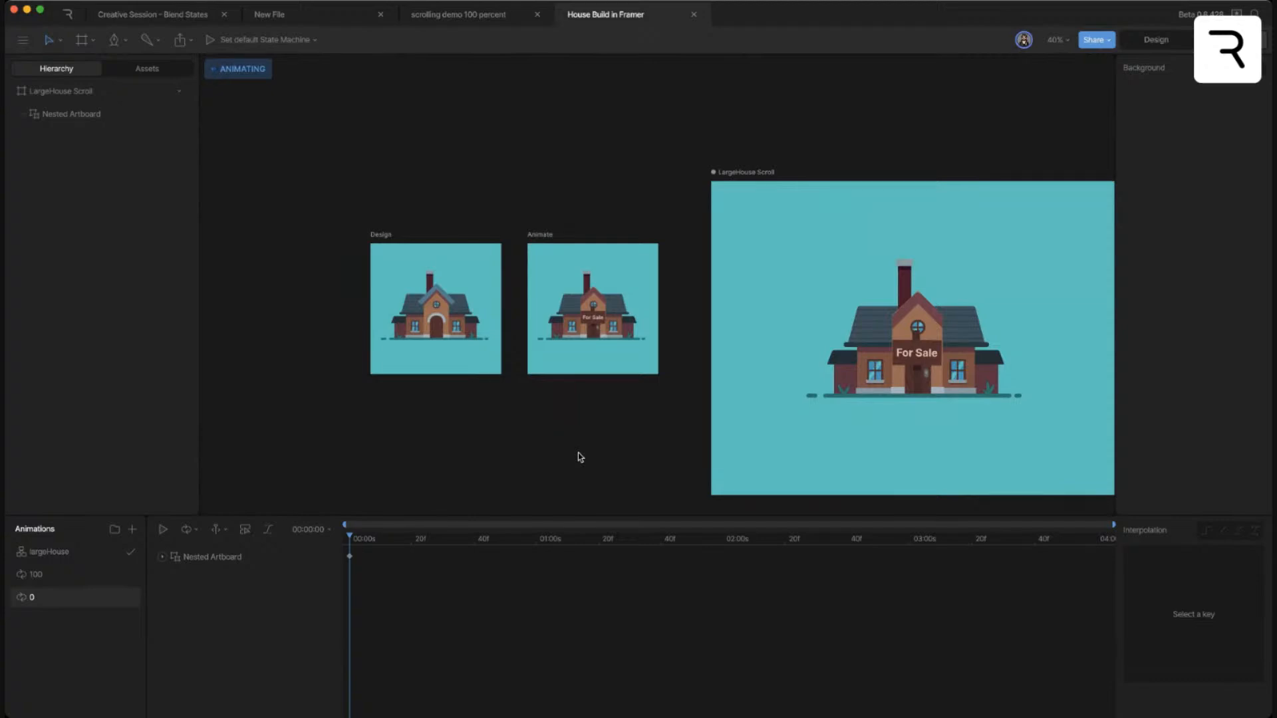
click(538, 236)
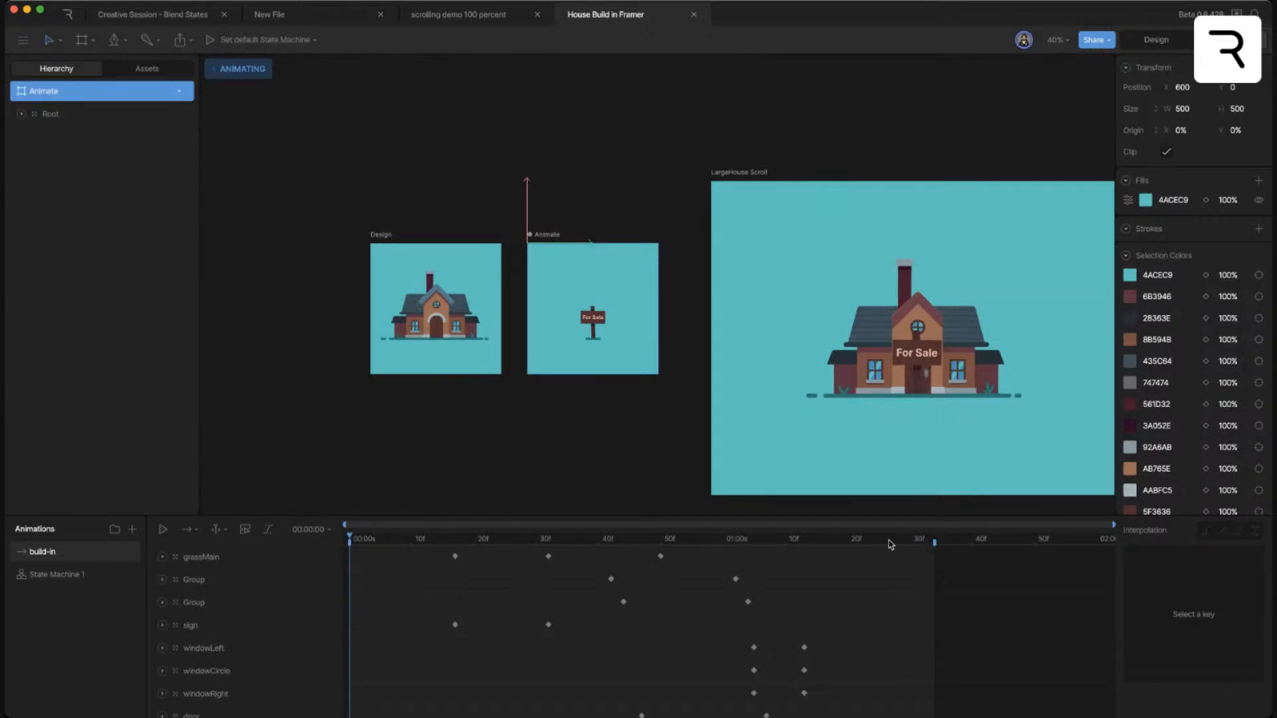
- Play the Animate artboard's build-in timeline and scrub it to 00:00:56 and back to 00:00:02 to preview the house assembling
key(space)
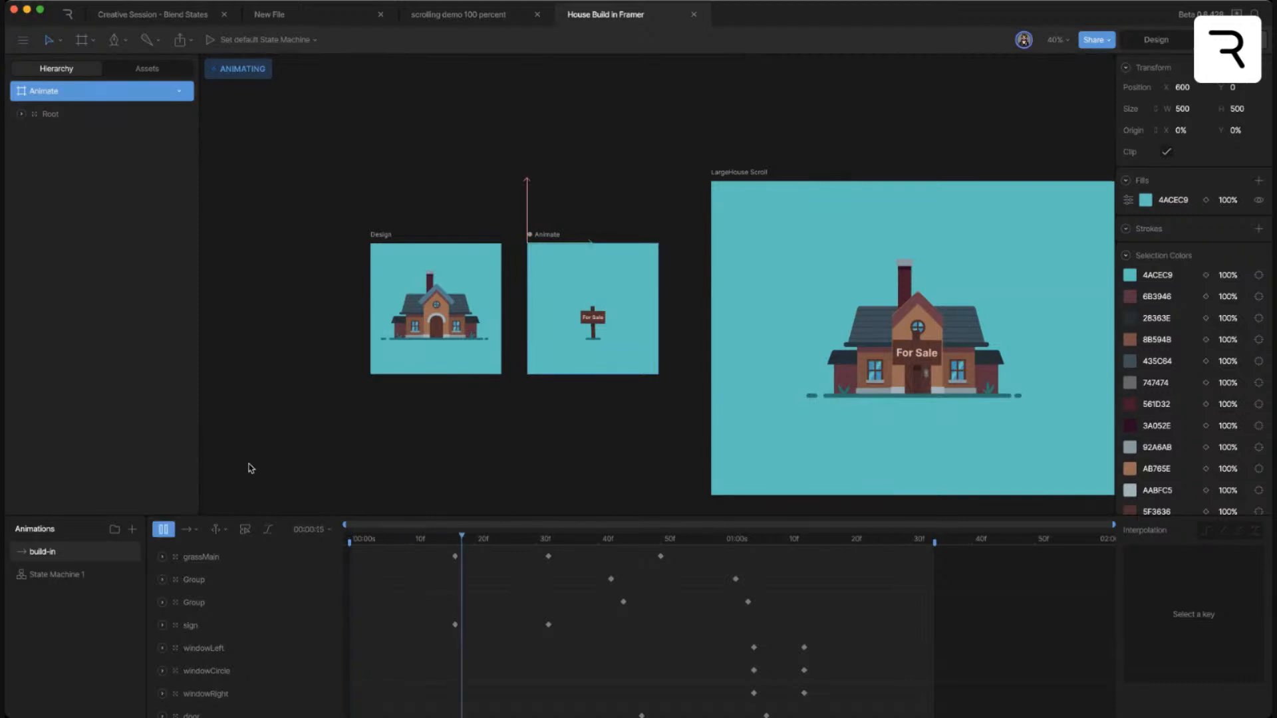
key(super+=)
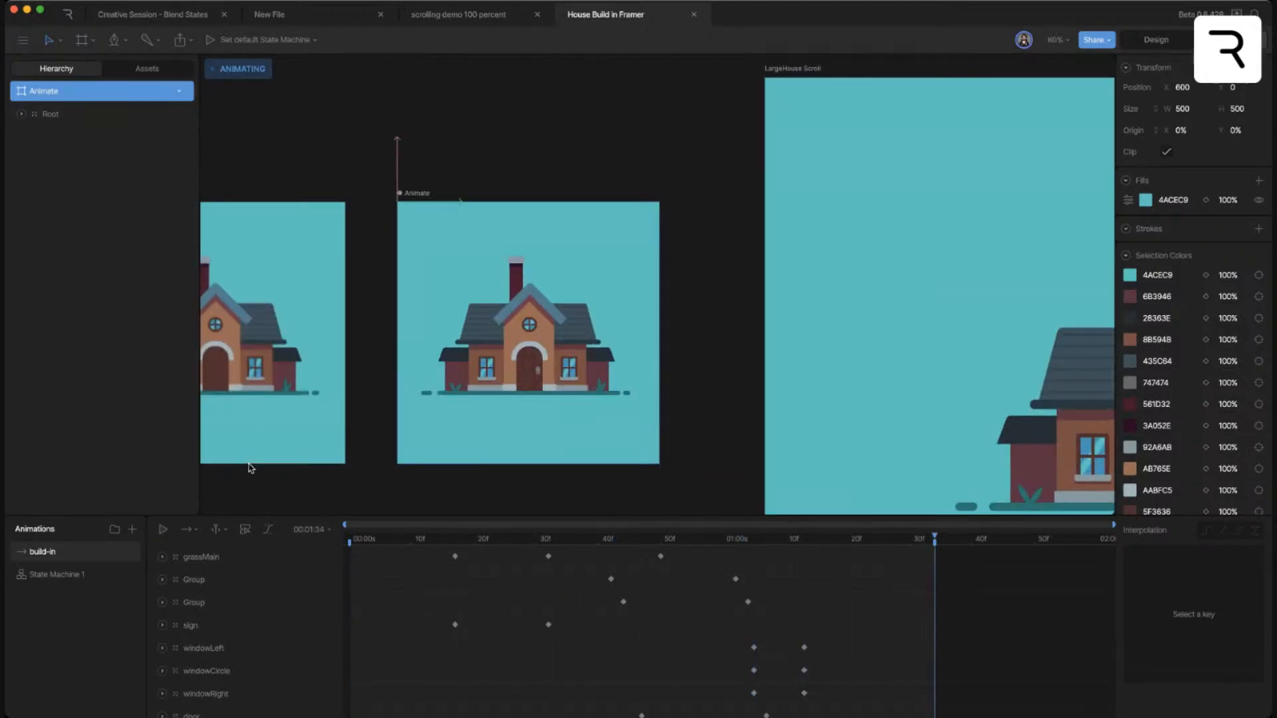
key(space)
drag(374, 544, 698, 581)
click(548, 556)
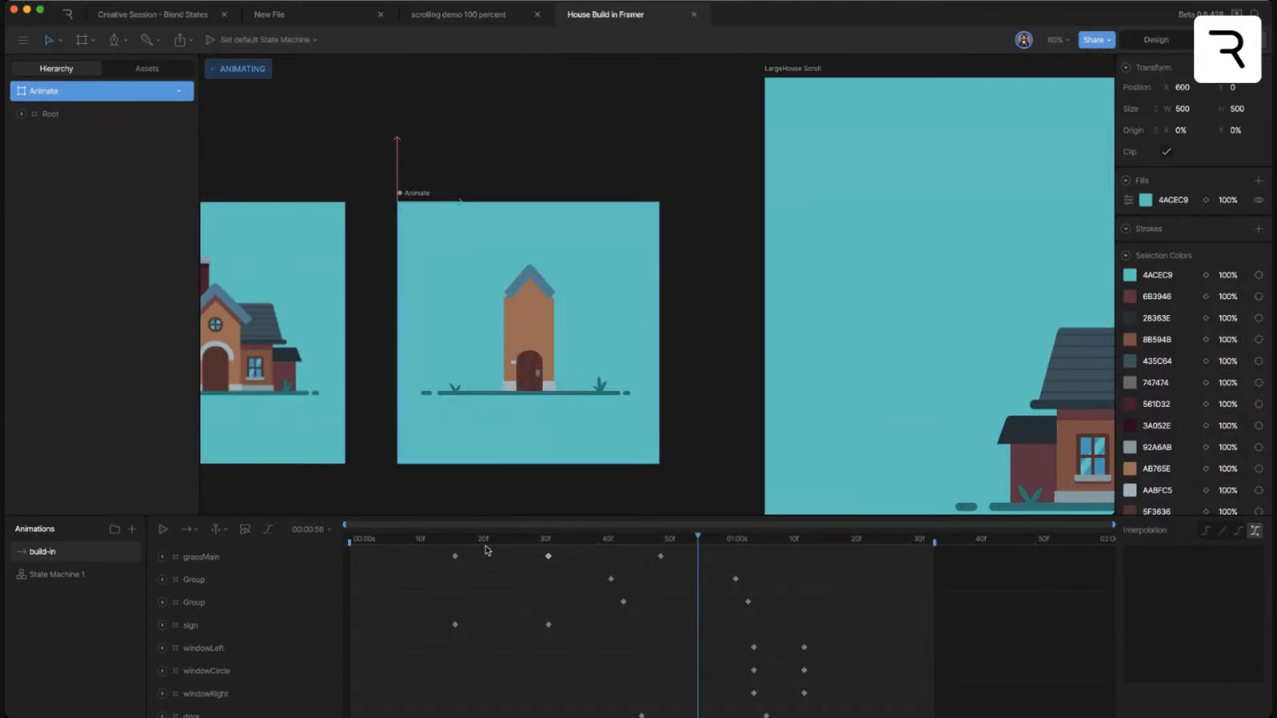
click(362, 552)
key(super+minus)
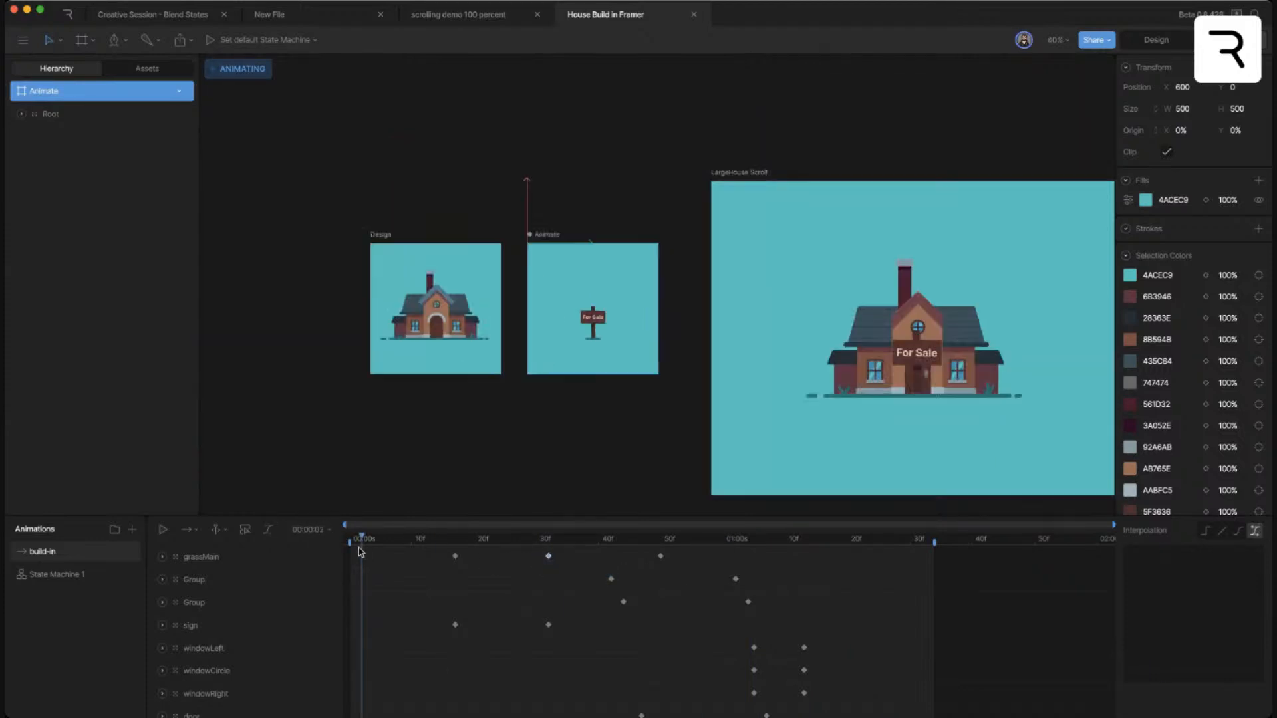
- Compare the nested artboard inside LargeHouse Scroll with the Animate artboard's build-in animation, ending on LargeHouse Scroll
drag(558, 376, 385, 401)
click(565, 203)
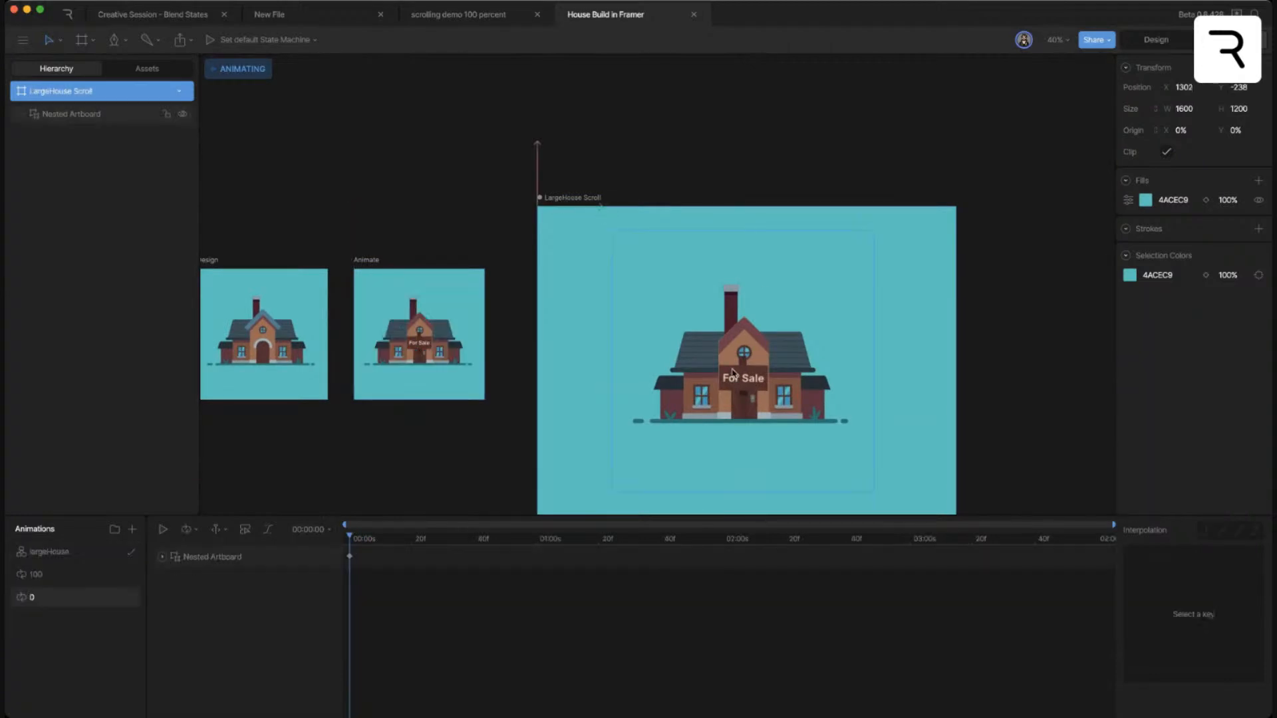
click(726, 363)
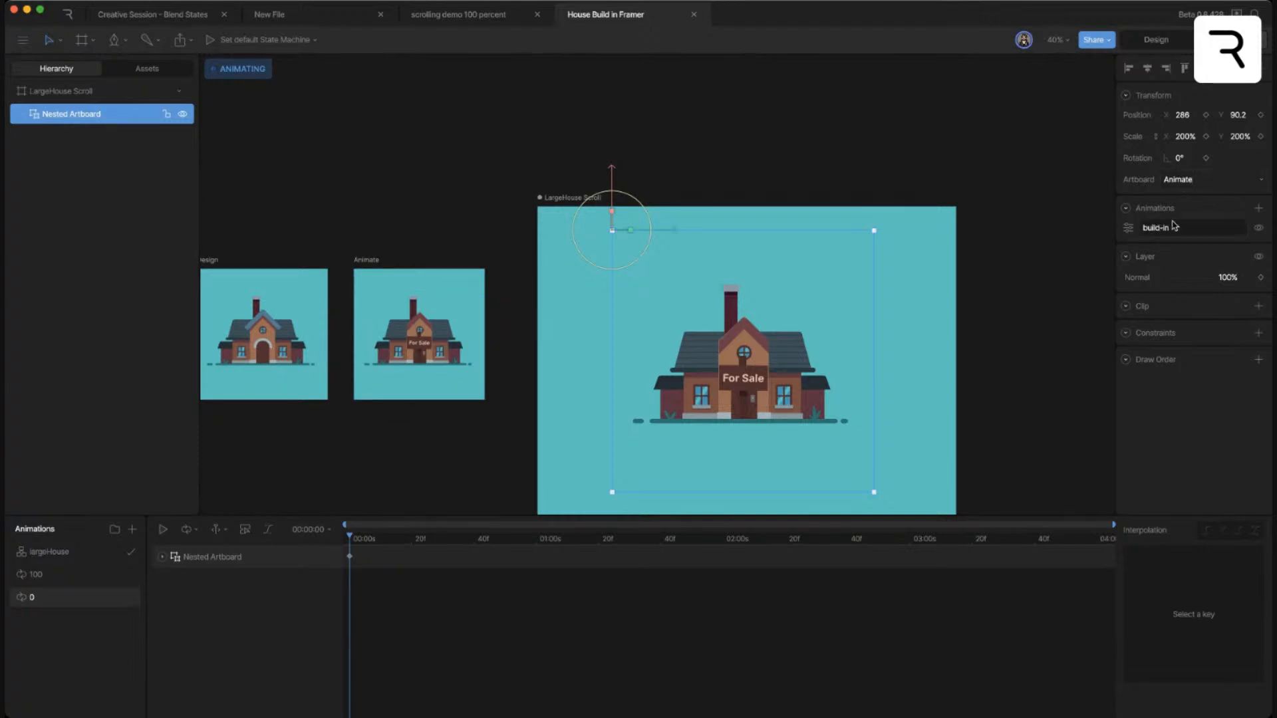
click(378, 260)
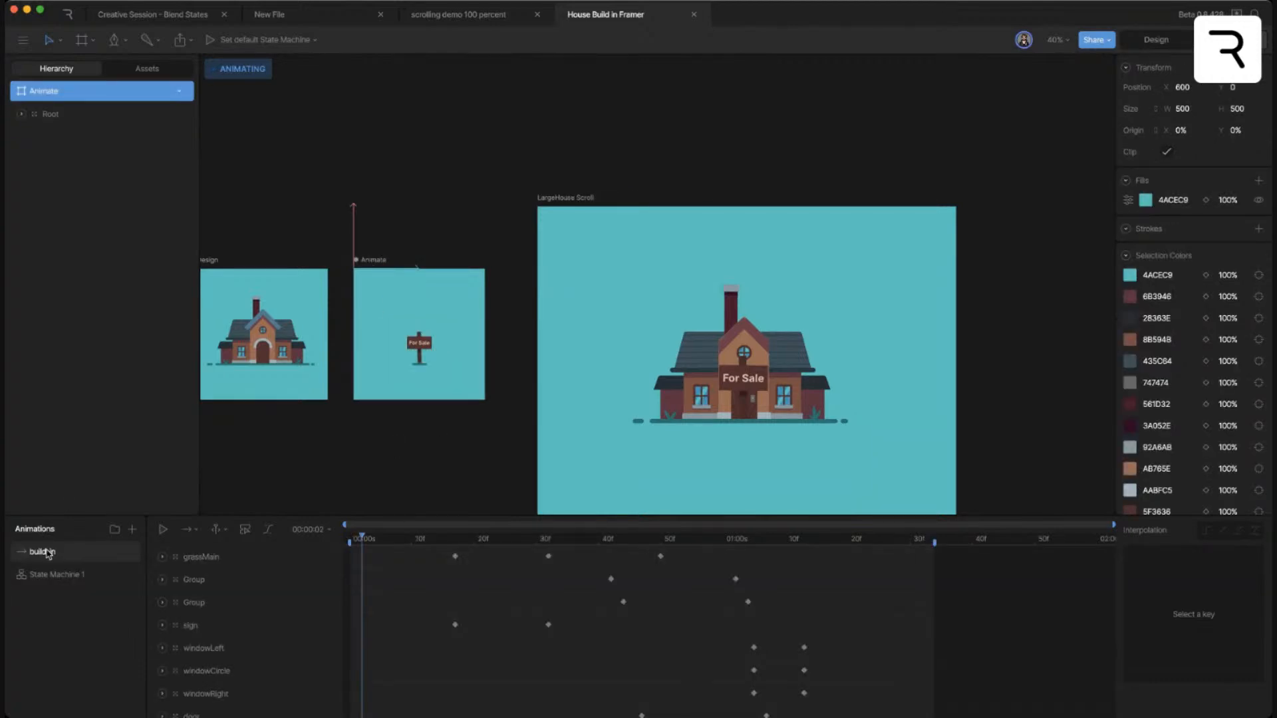
click(570, 199)
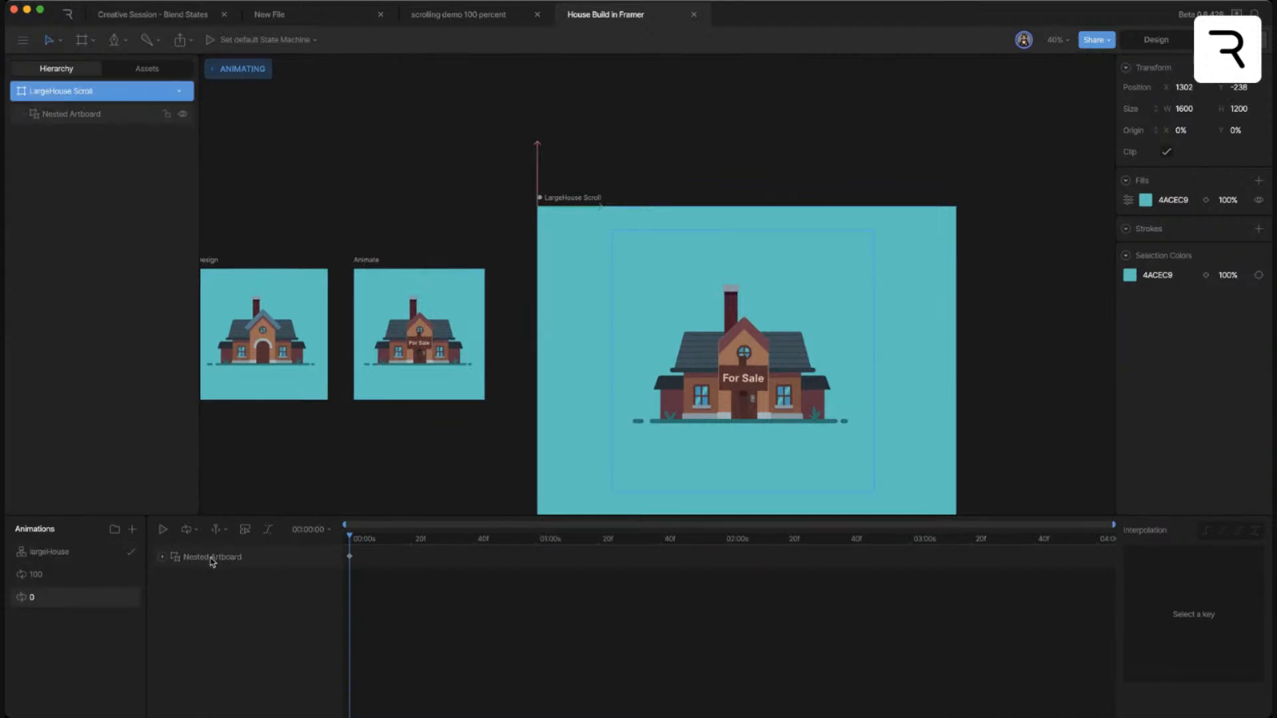
- Inspect the Simple and Remap options for adding build-in to the nested artboard, and close them without choosing one
click(161, 559)
click(748, 353)
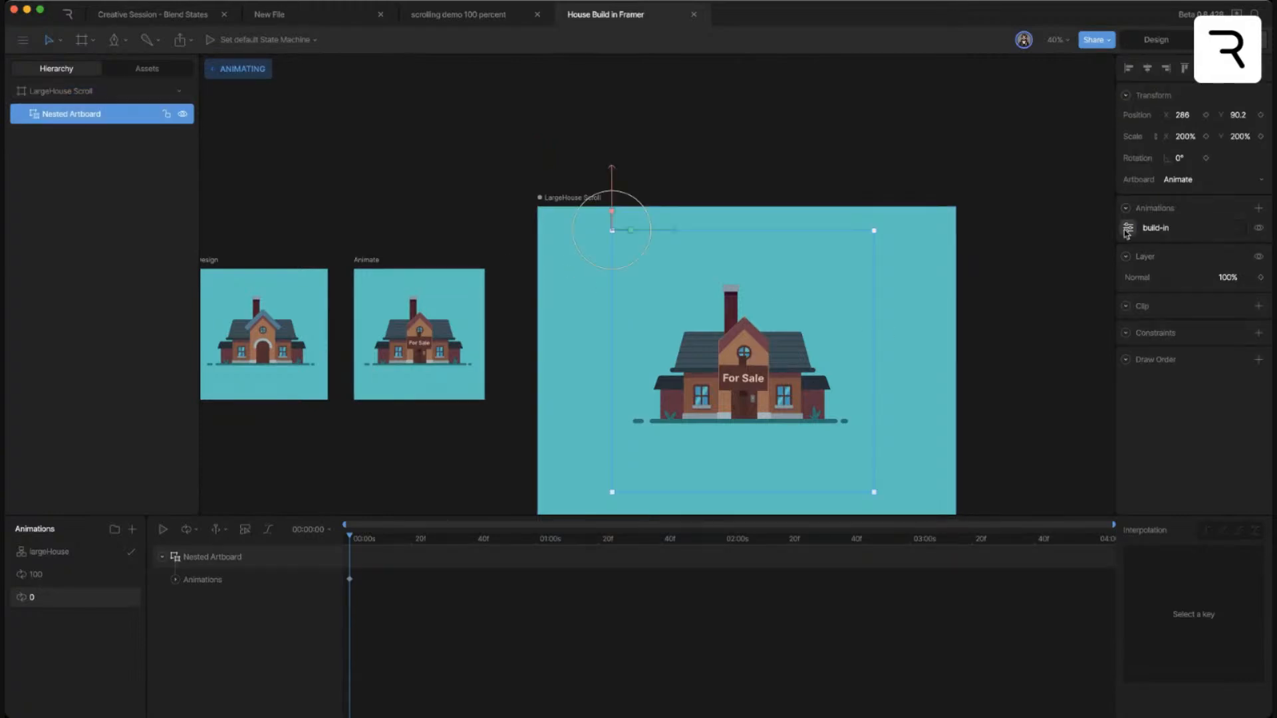
click(1257, 211)
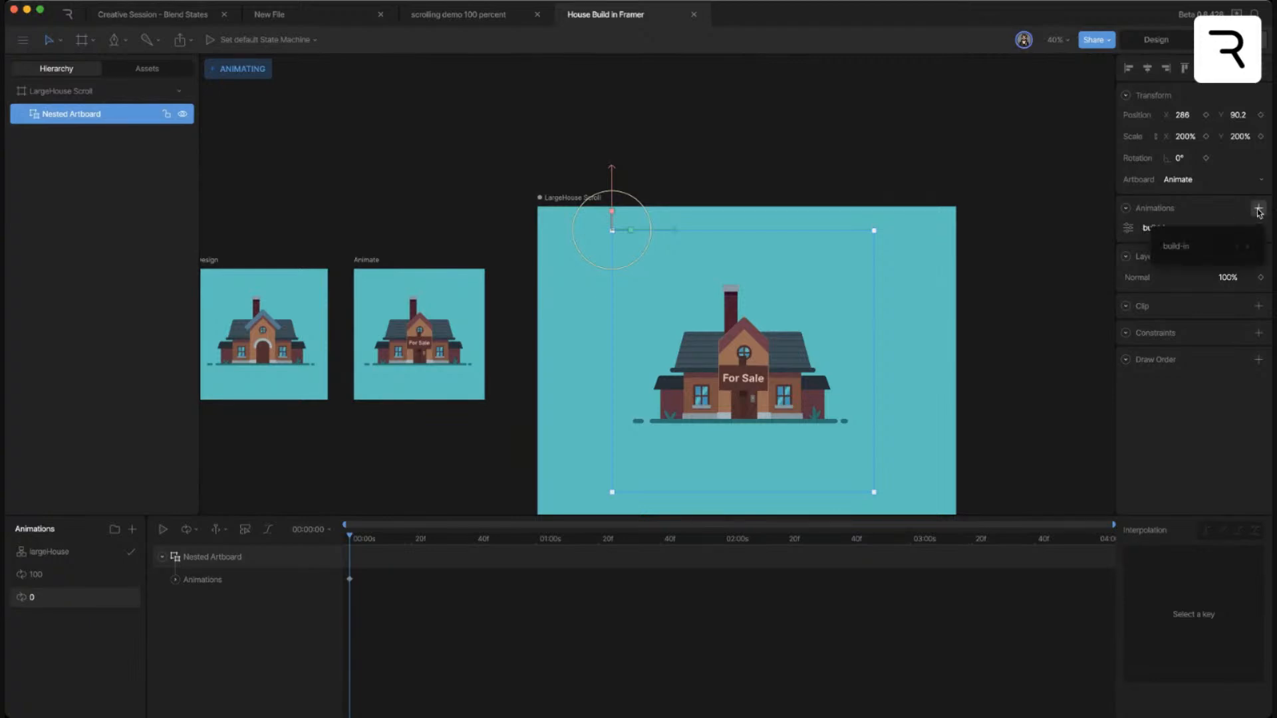
mouse_move(1190, 246)
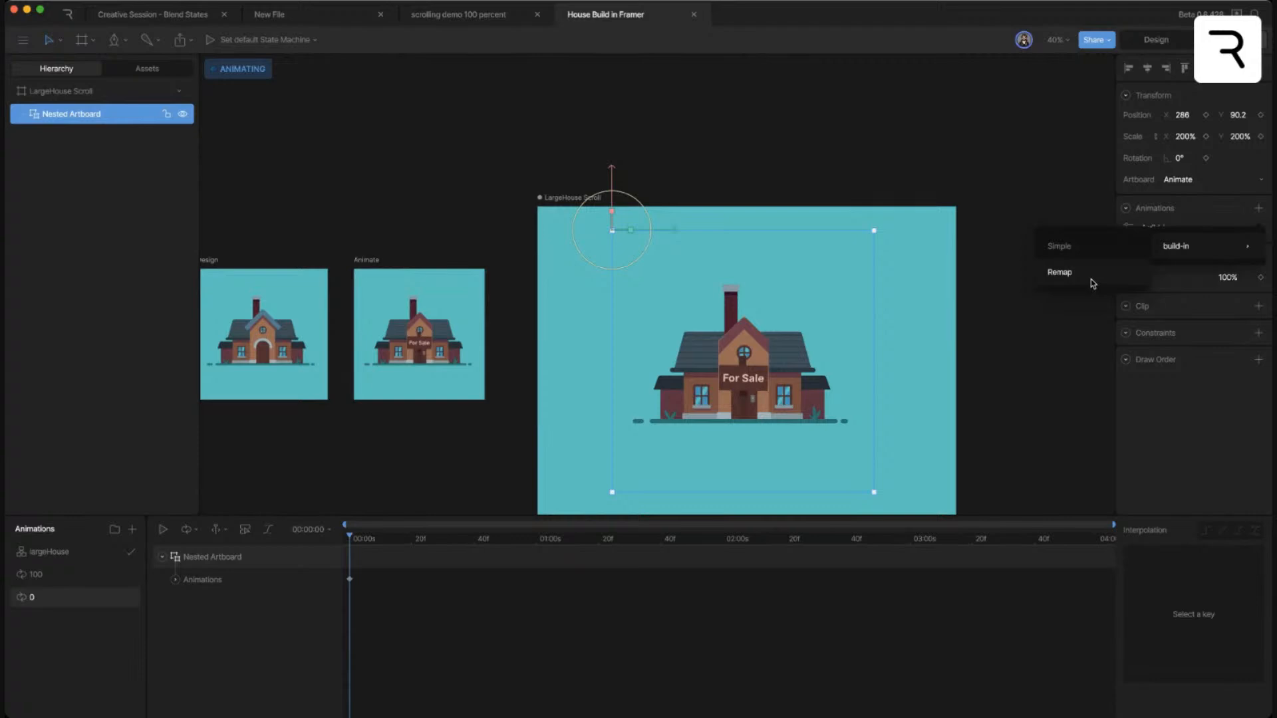
click(1057, 186)
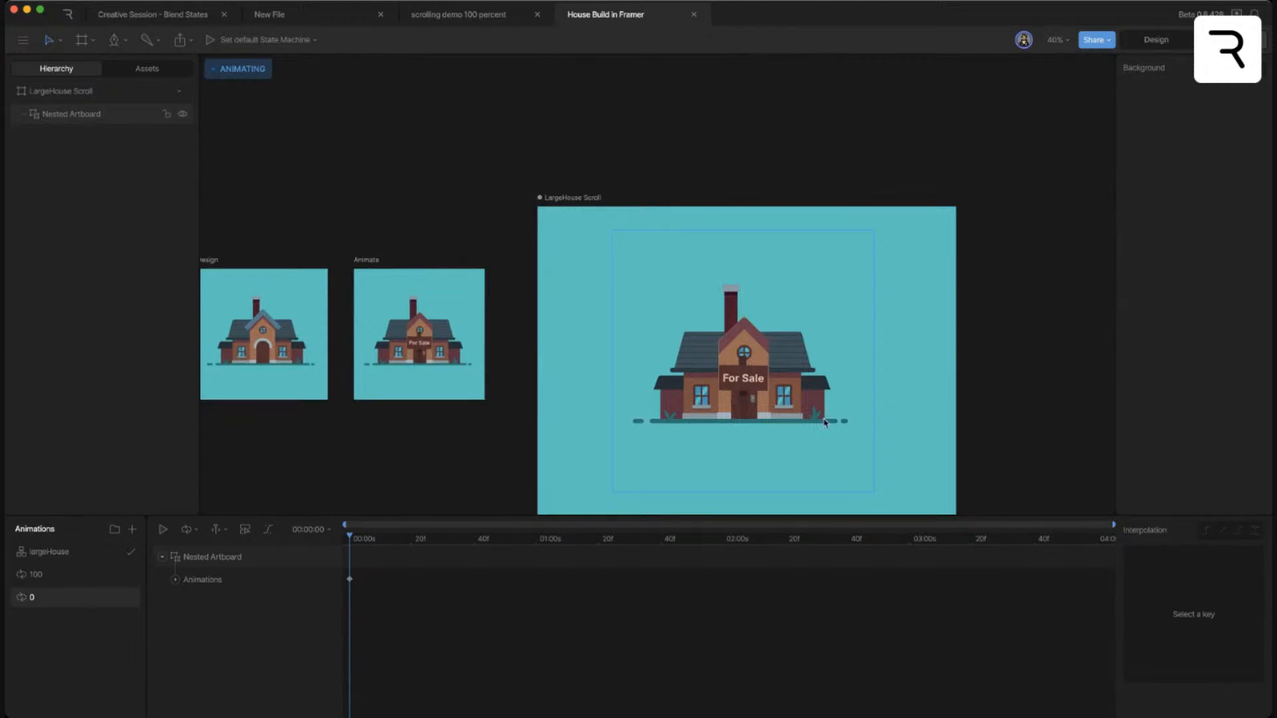
- Zoom in on the nested house and reveal its build-in Time keys in both the 0 and 100 timelines
click(785, 392)
drag(735, 376, 584, 245)
key(super+equal)
key(super+equal)
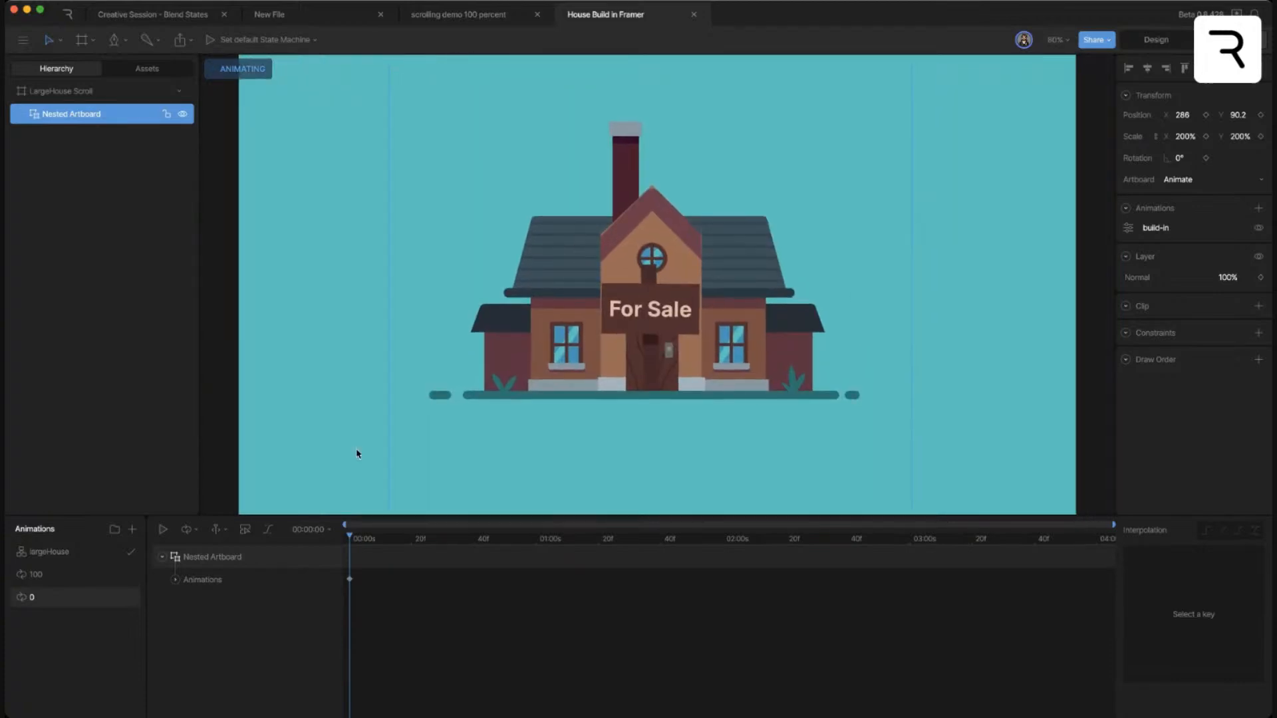
click(176, 580)
click(187, 604)
click(74, 575)
click(163, 559)
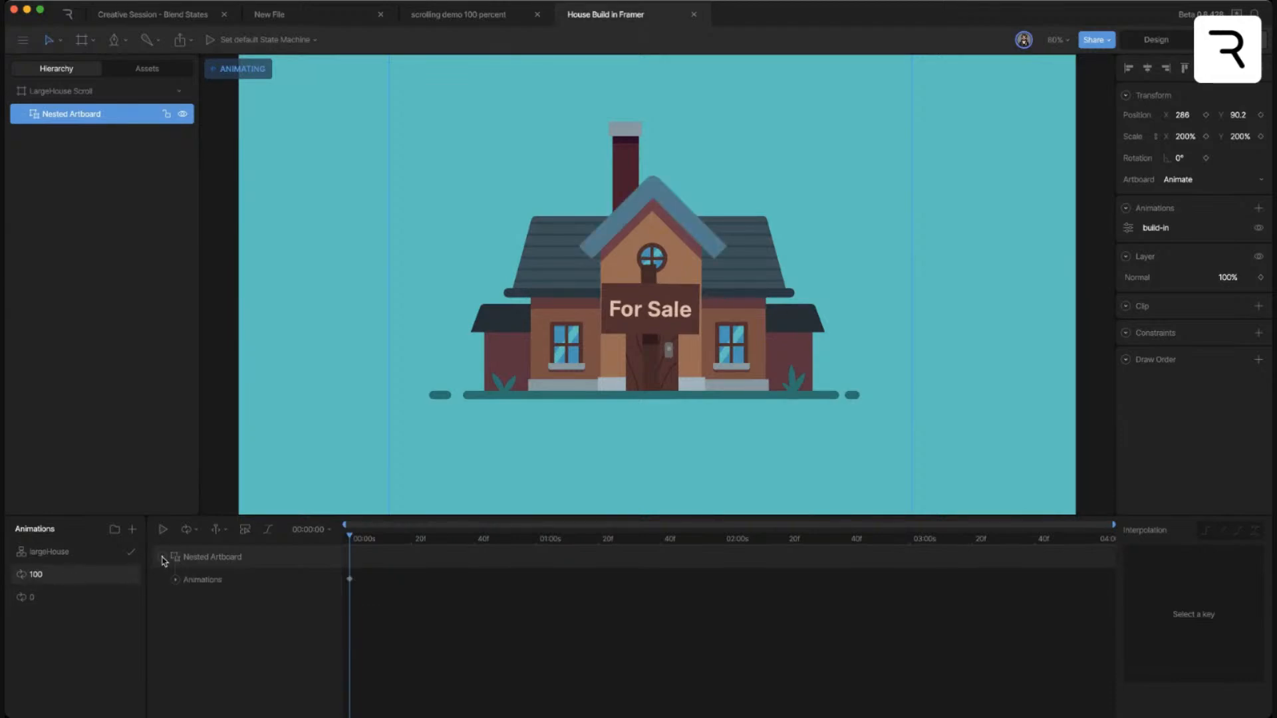
click(177, 581)
click(188, 603)
- Alternate between the 0 and 100 timelines and play each to compare their build-in Time keys
click(102, 601)
click(95, 578)
click(91, 601)
mouse_move(367, 539)
mouse_down()
mouse_move(434, 540)
mouse_move(343, 541)
mouse_up()
key(space)
click(90, 576)
key(space)
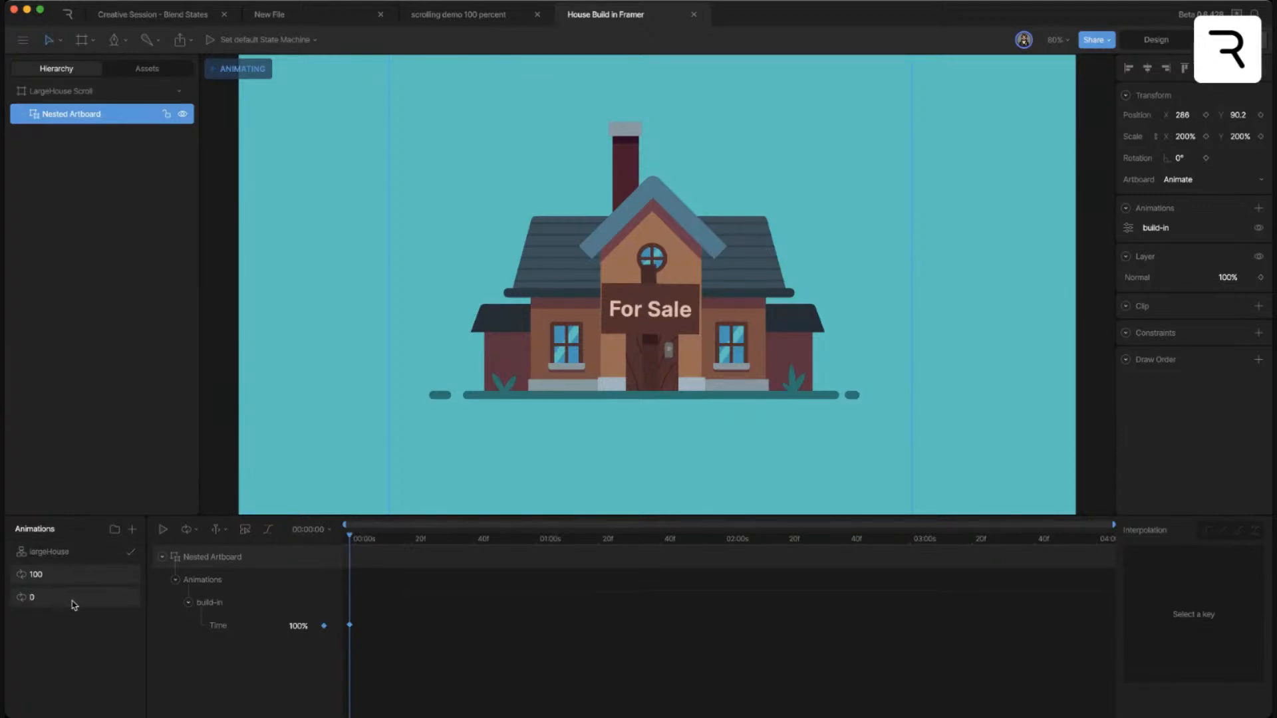
- Return to the largeHouse state machine's Blend state, play it, and scrub scrollInput up to 704.8 to preview the house build
click(60, 558)
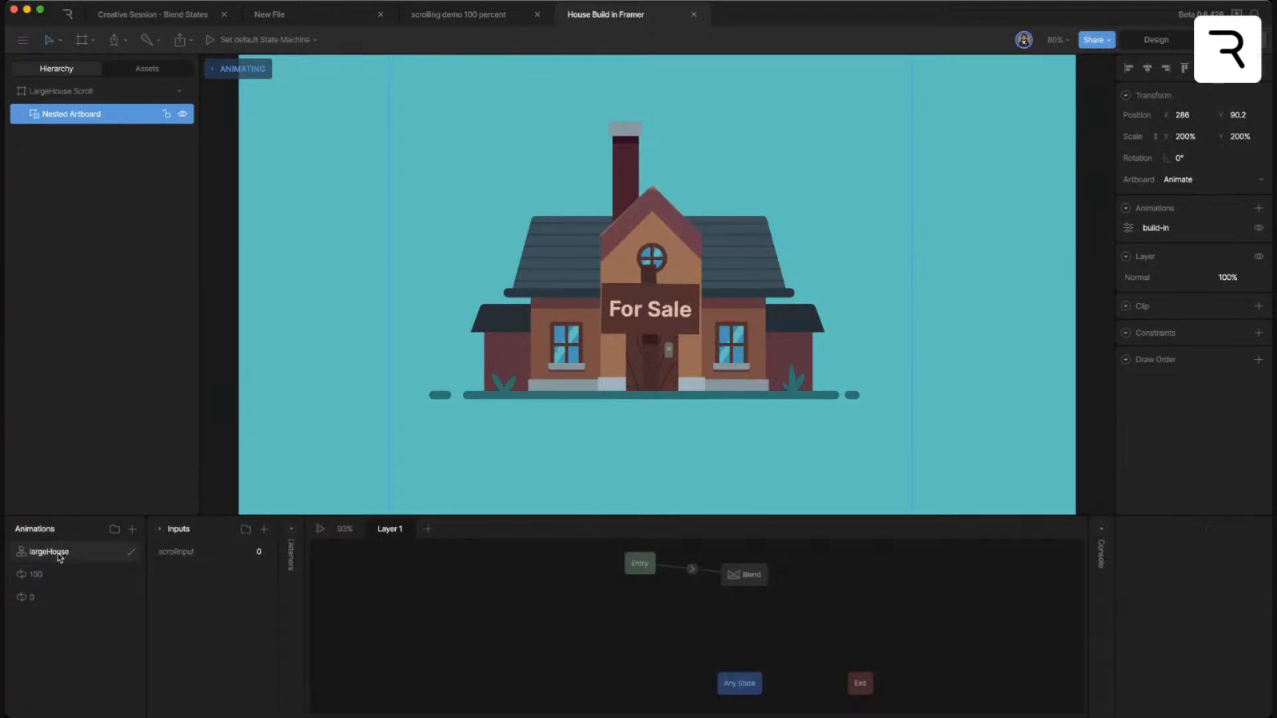
click(727, 577)
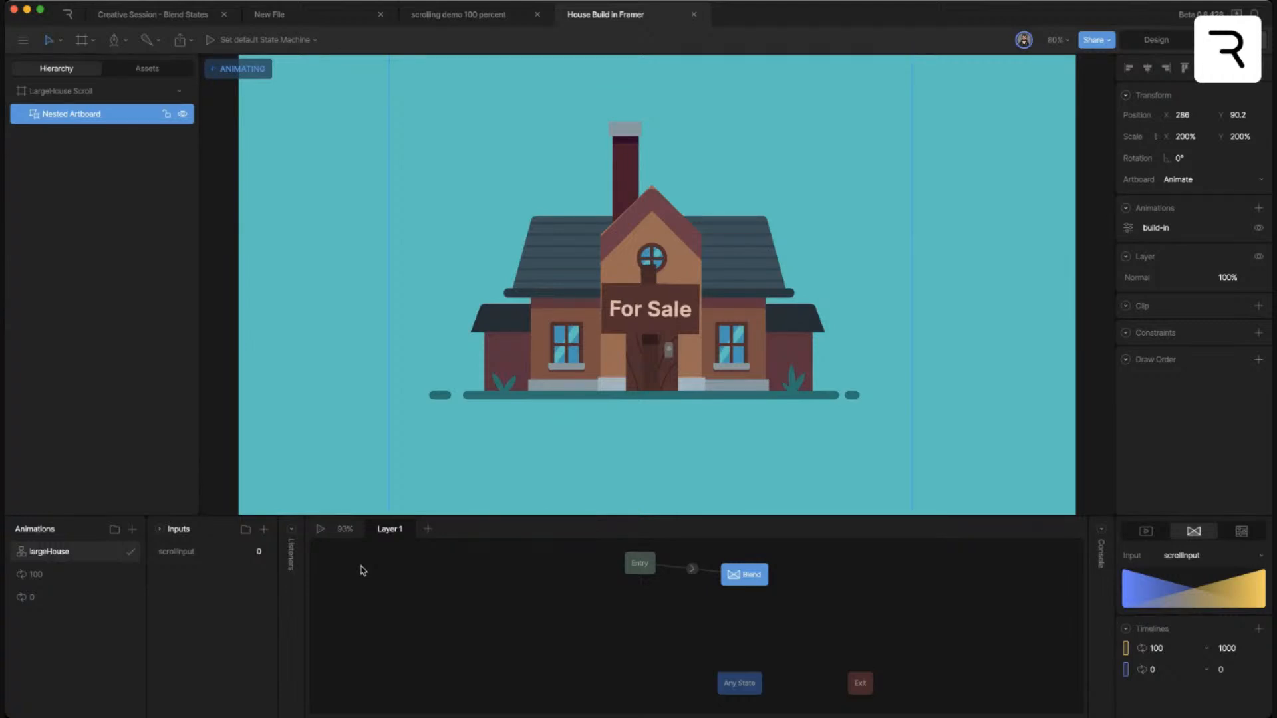
scroll(363, 570, down, 1)
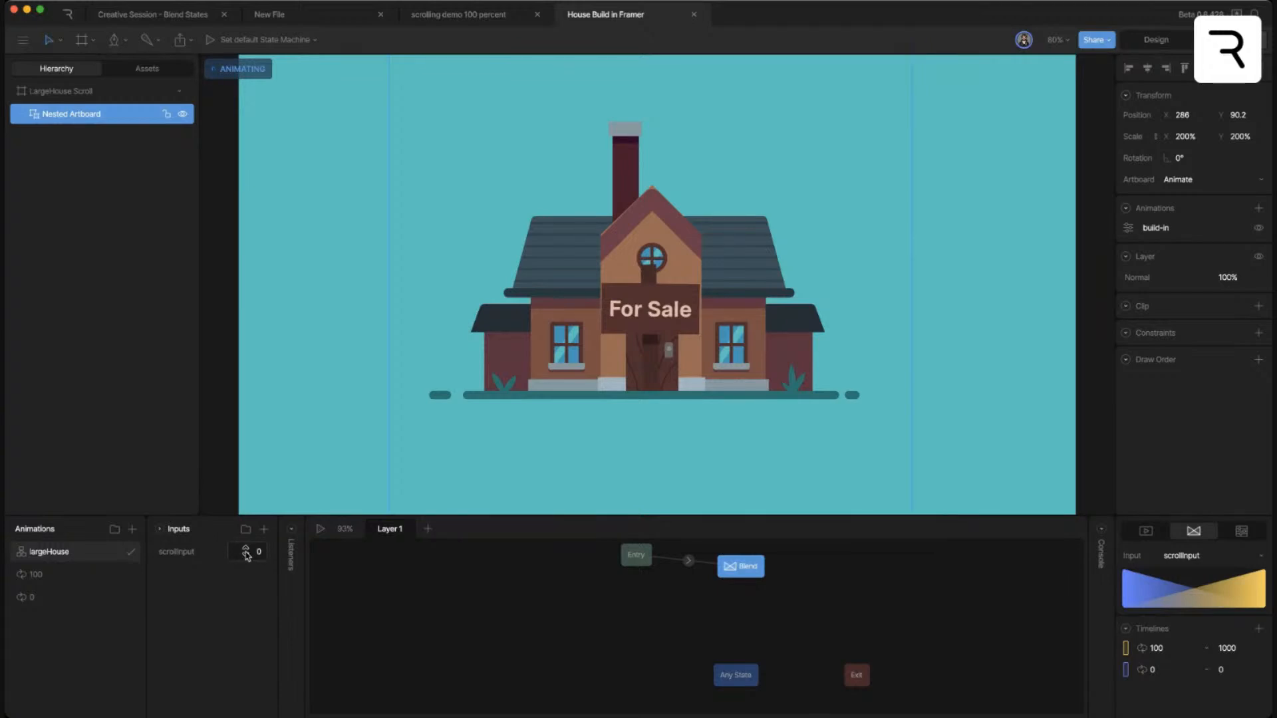
key(space)
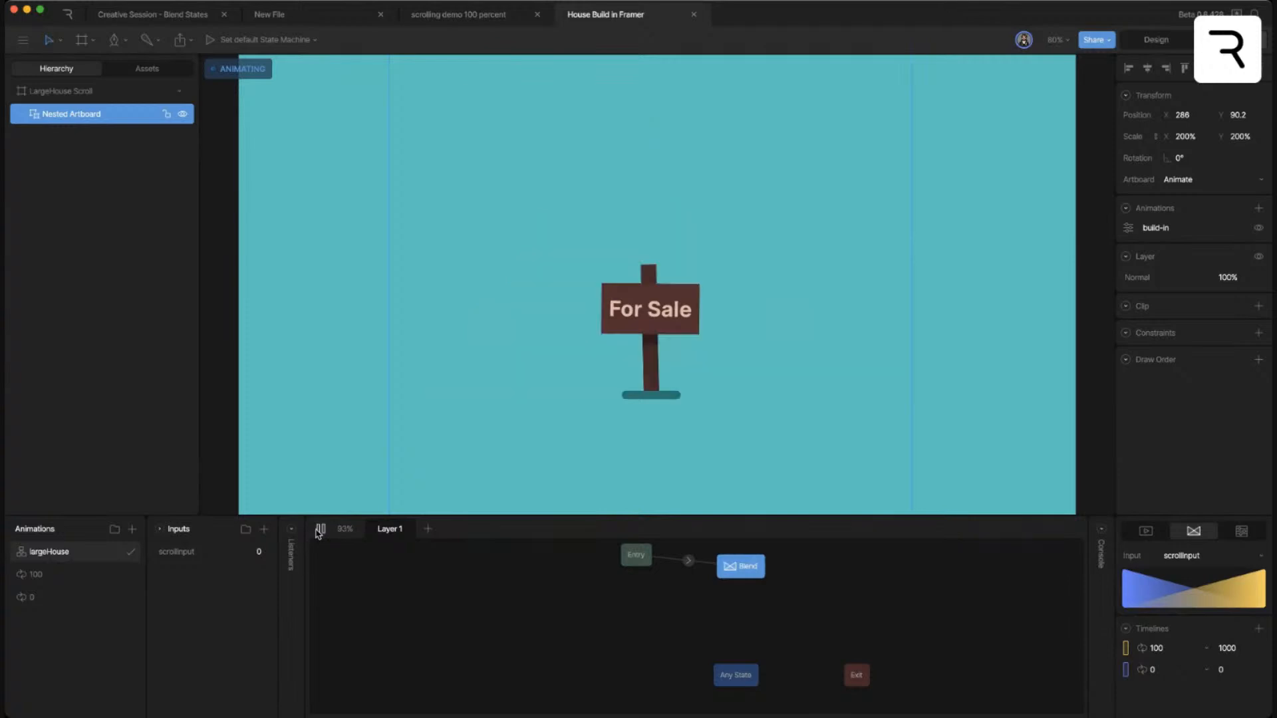
drag(252, 556, 275, 307)
drag(250, 561, 268, 430)
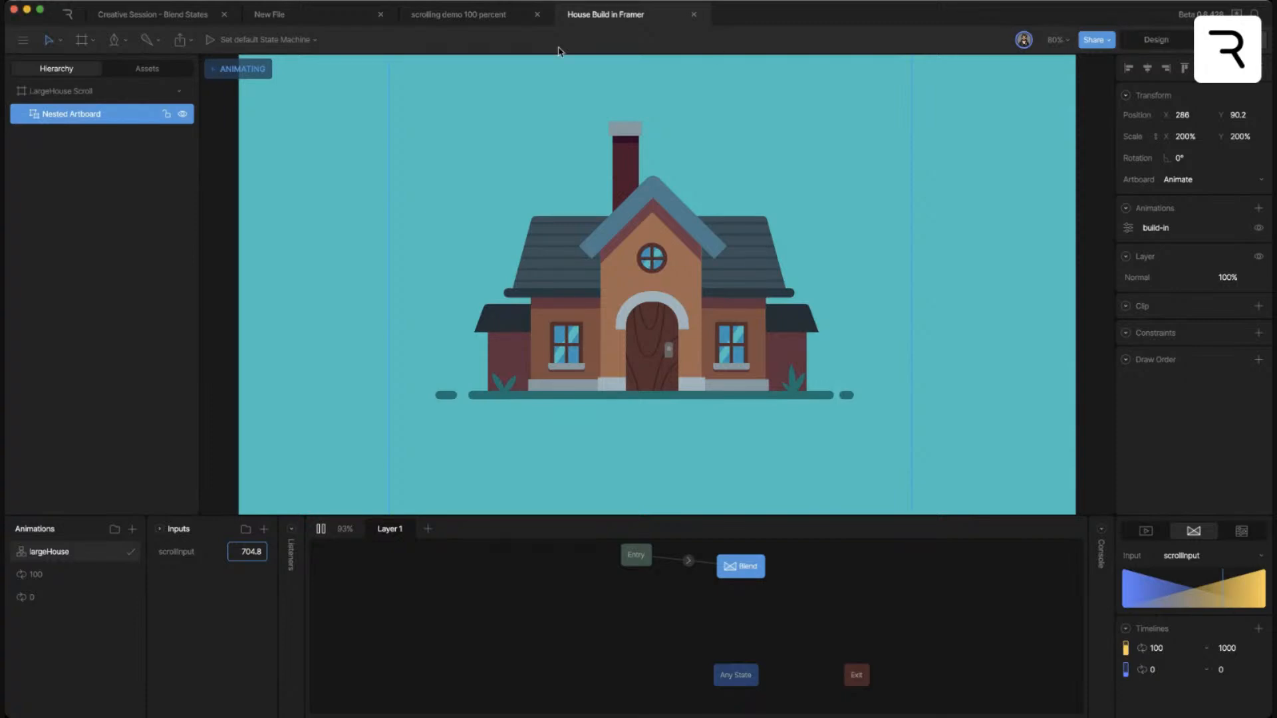
- Switch to the Creative Session - Blend States file and open the chair's 3dTurn timeline
click(165, 16)
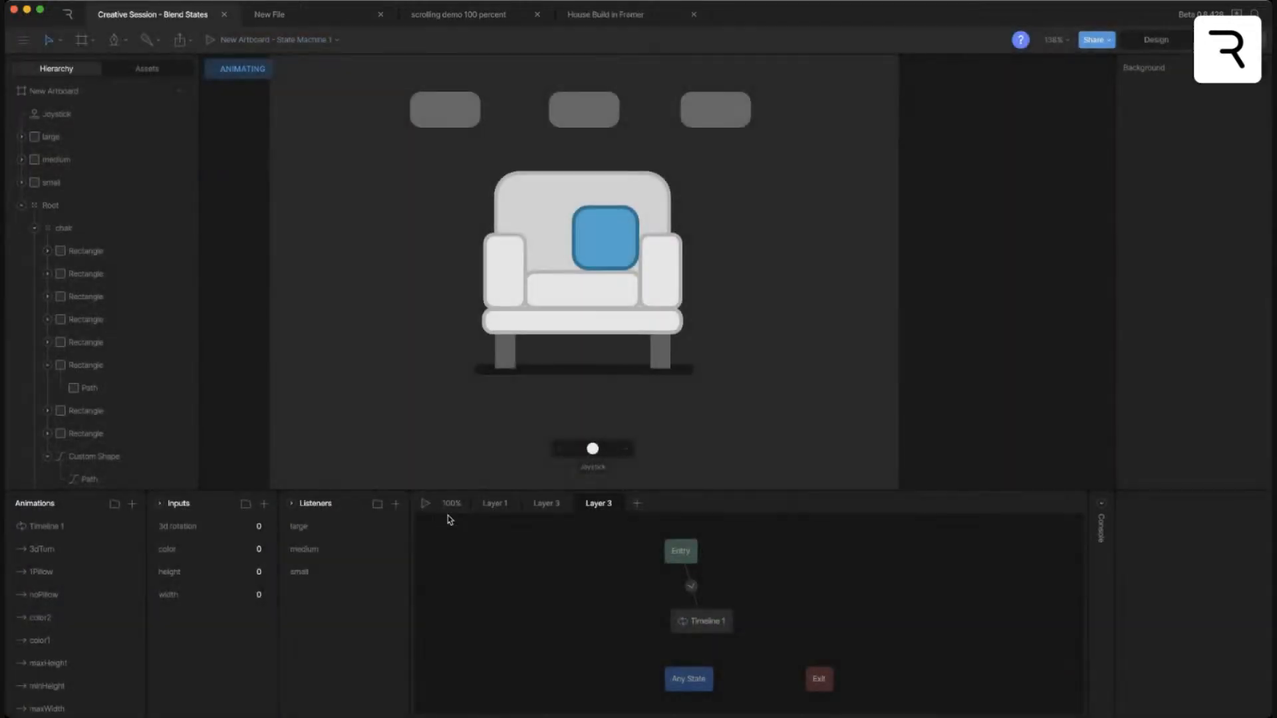
click(425, 505)
click(426, 504)
click(76, 526)
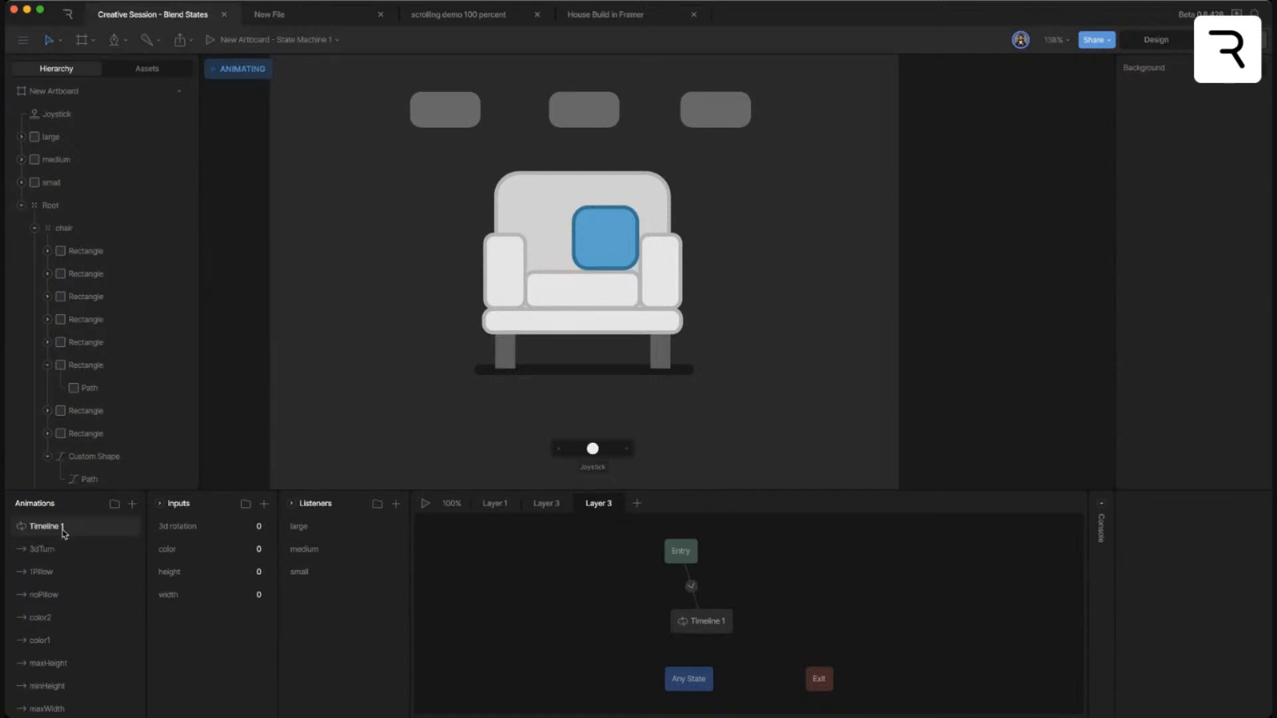
click(47, 526)
click(59, 548)
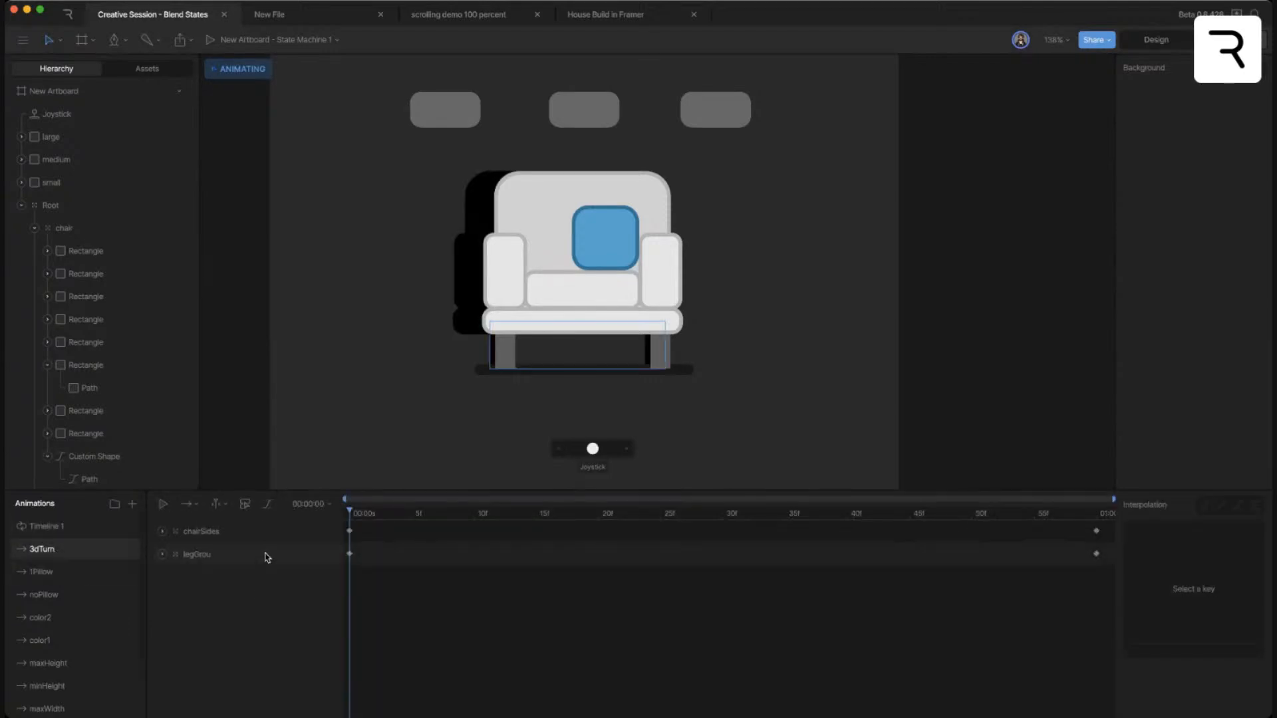
- Set the X position of the black leg group to 1.7 at the first frame of 3dTurn
drag(1109, 553, 316, 639)
key(Delete)
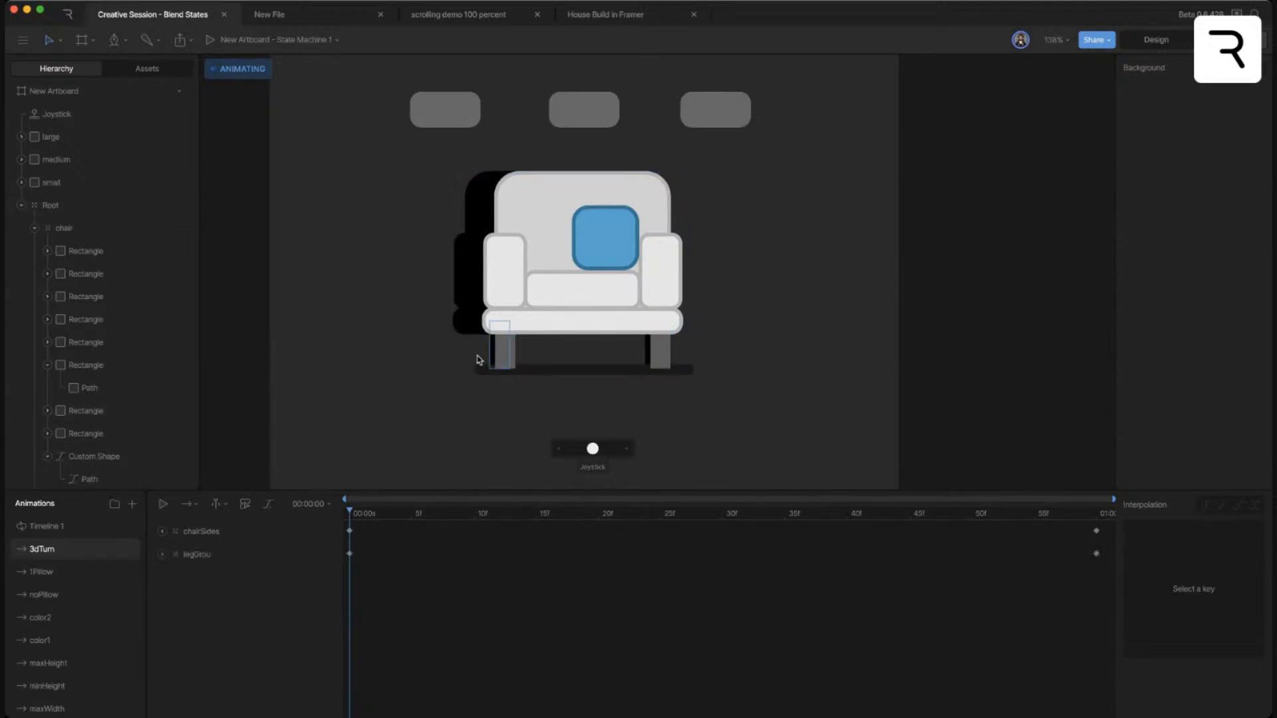
click(255, 555)
drag(1181, 118, 1178, 139)
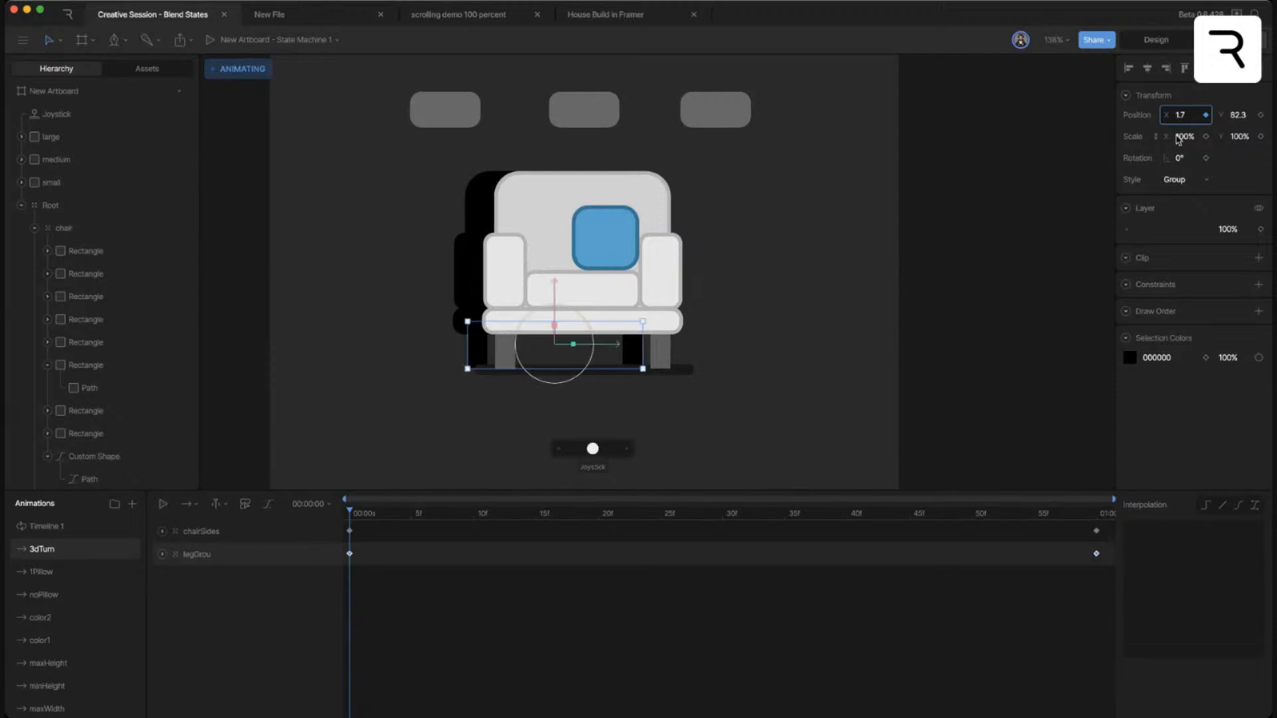
- Set the X position of the black leg group to -3.2 at the last frame of 3dTurn and scrub back through the turn
drag(422, 516, 1100, 515)
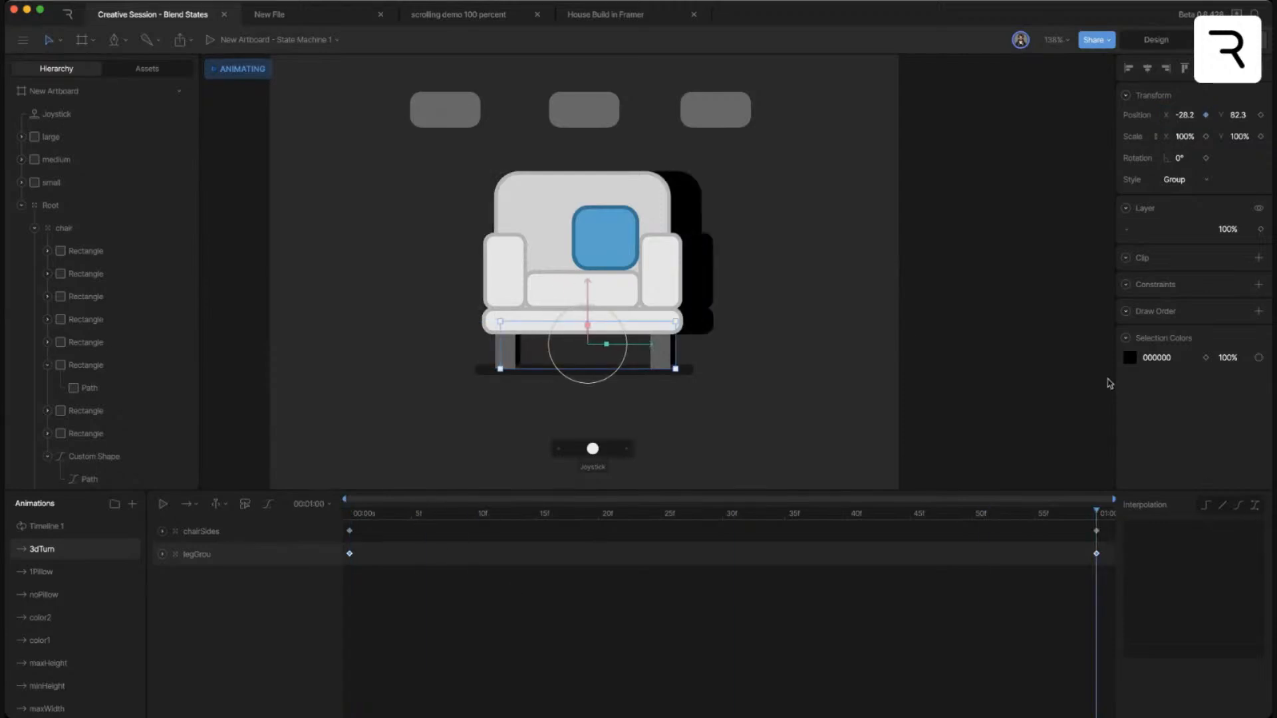
drag(1189, 114, 1192, 100)
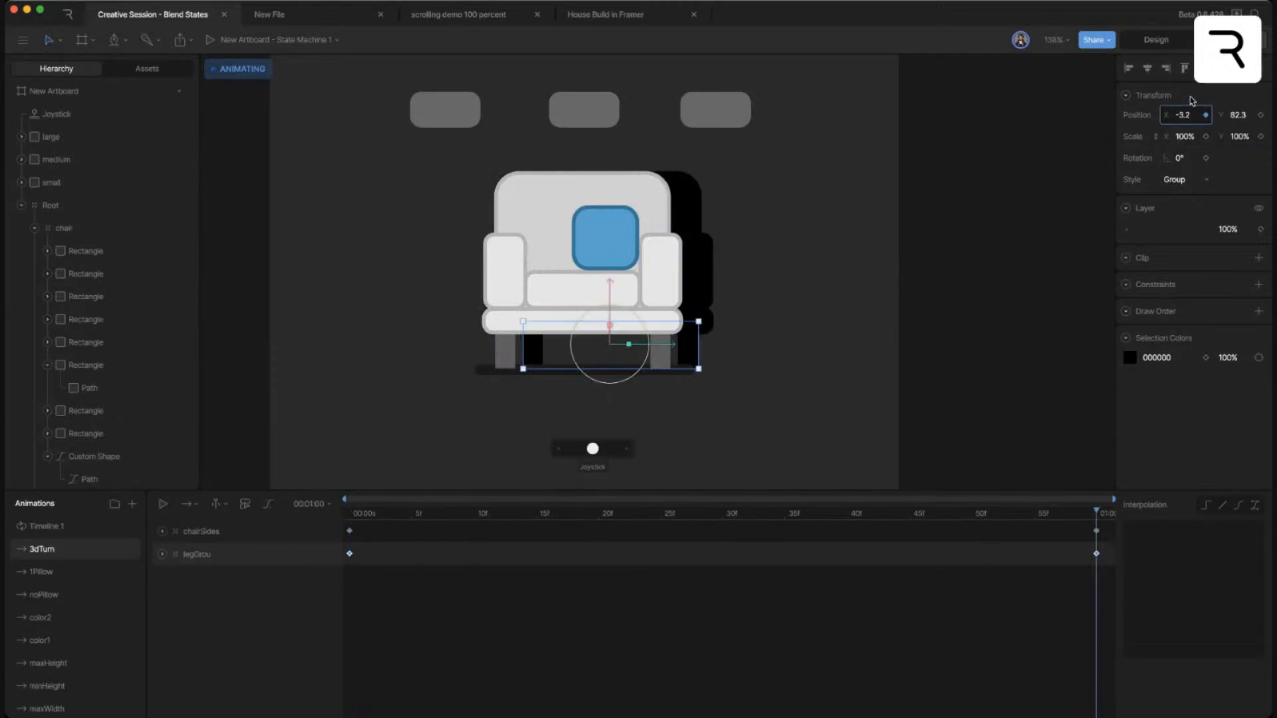
drag(1093, 514, 461, 516)
drag(528, 542, 326, 466)
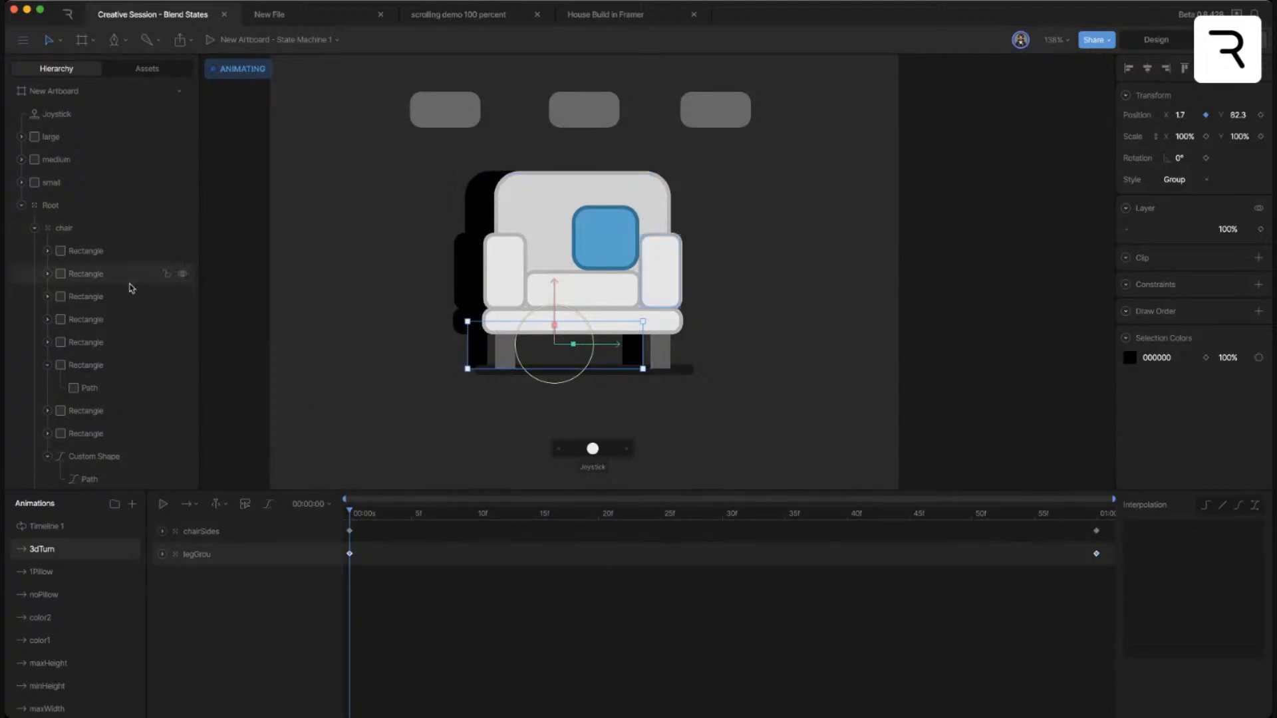
- Key the chair group's X position at 9.7 on the first frame of 3dTurn, shift it the opposite way on the last, and preview the motion
click(342, 436)
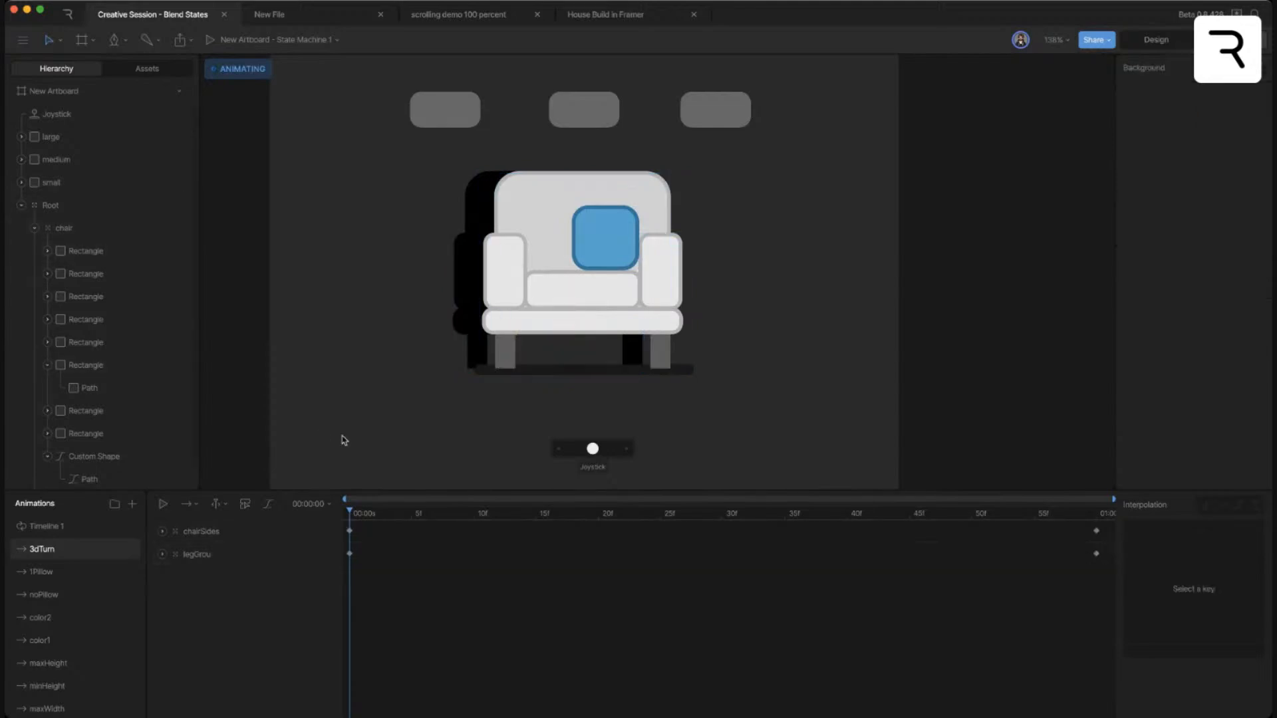
click(81, 228)
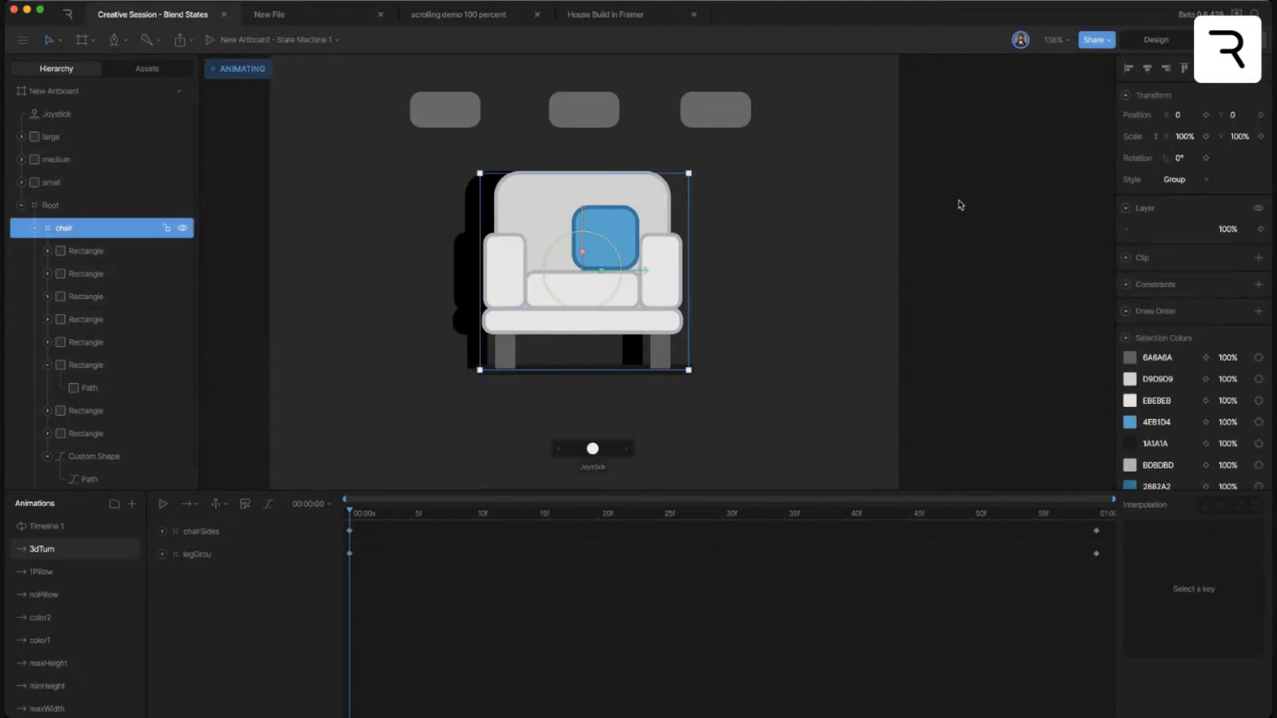
drag(1187, 118, 1201, 114)
drag(388, 520, 1097, 513)
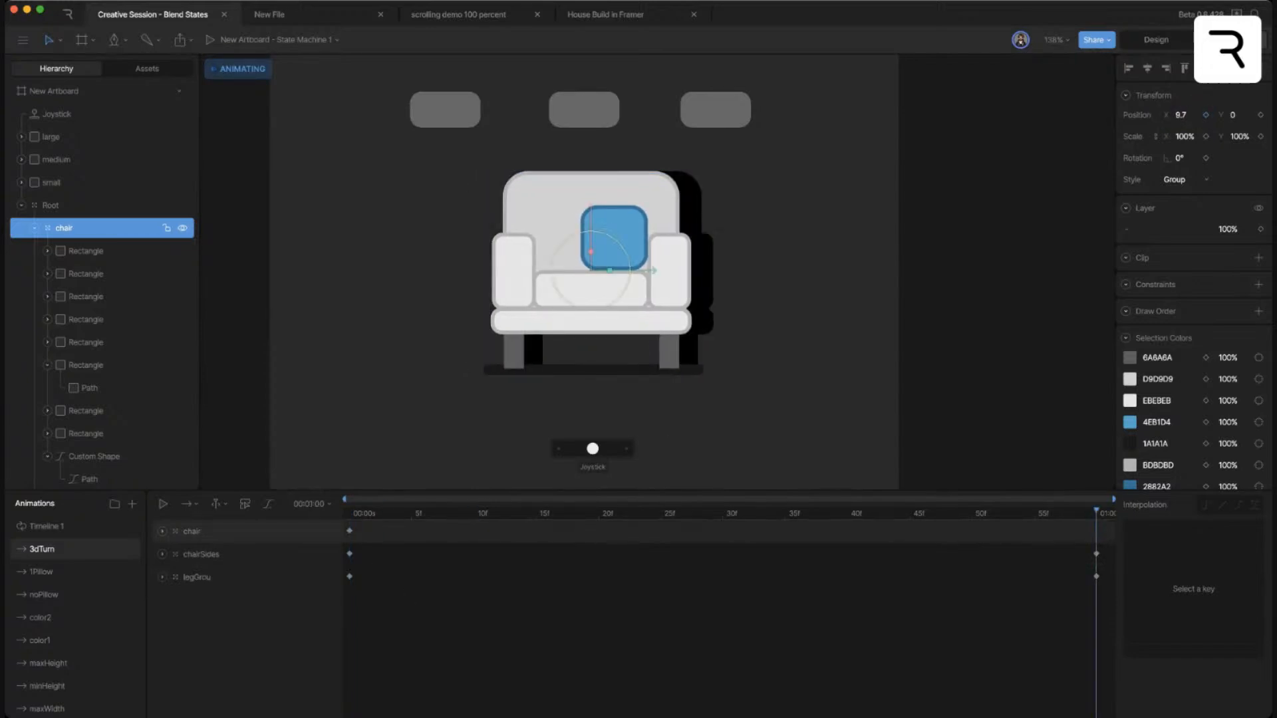
drag(1179, 121, 1177, 135)
drag(1091, 517, 285, 557)
drag(377, 528, 321, 598)
drag(362, 516, 151, 525)
- Play State Machine 1 and scrub the height input to 79.7 and the width input to 35.6 to preview the turning chair
scroll(70, 630, down, 2)
click(60, 703)
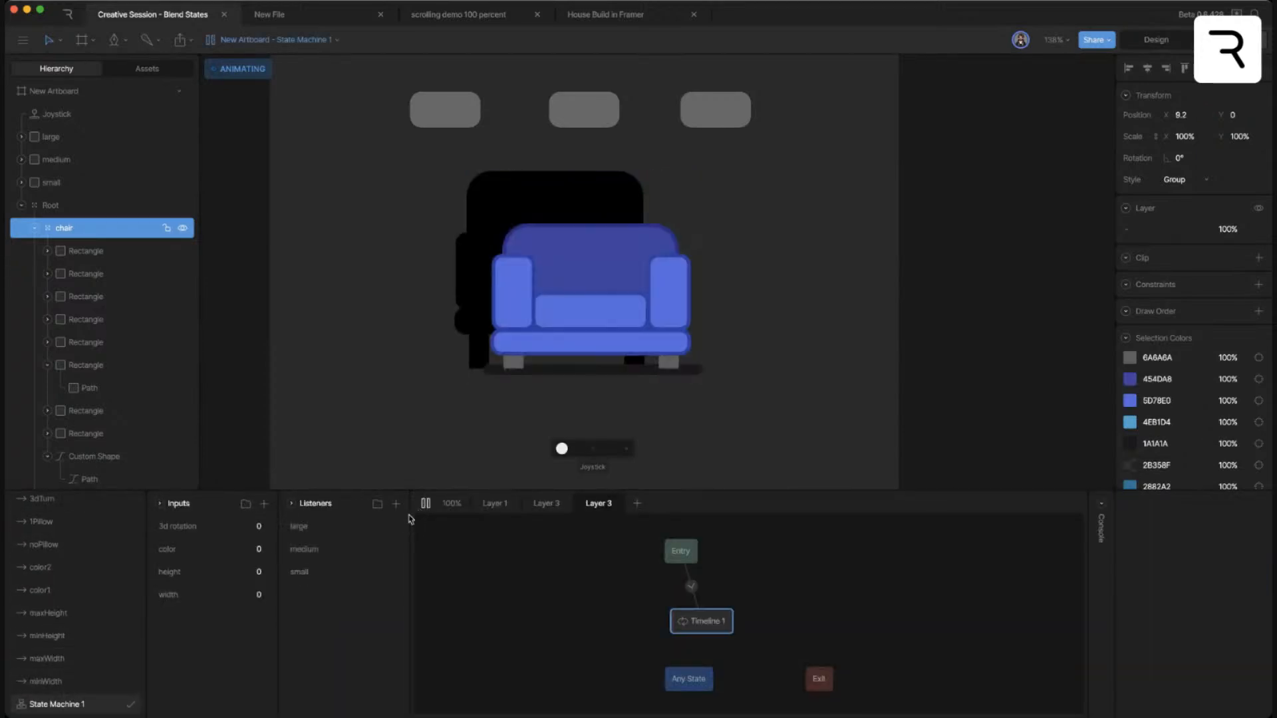
drag(251, 595, 257, 519)
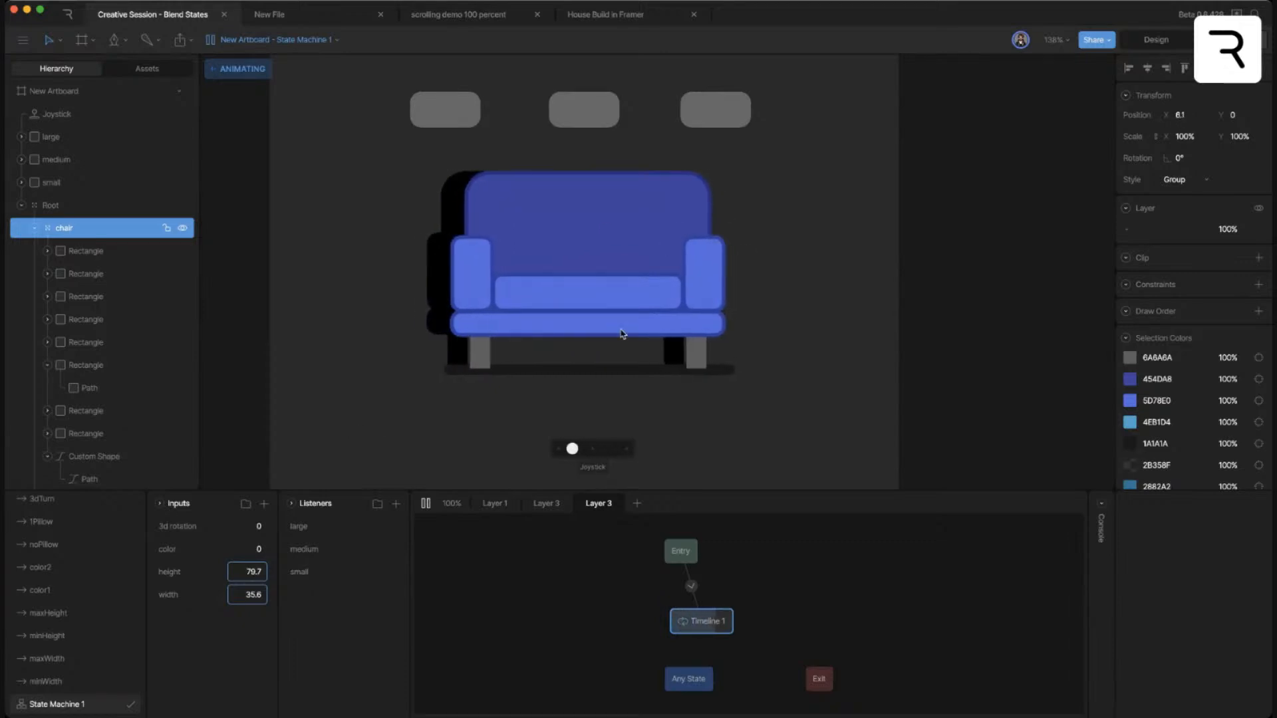
click(426, 503)
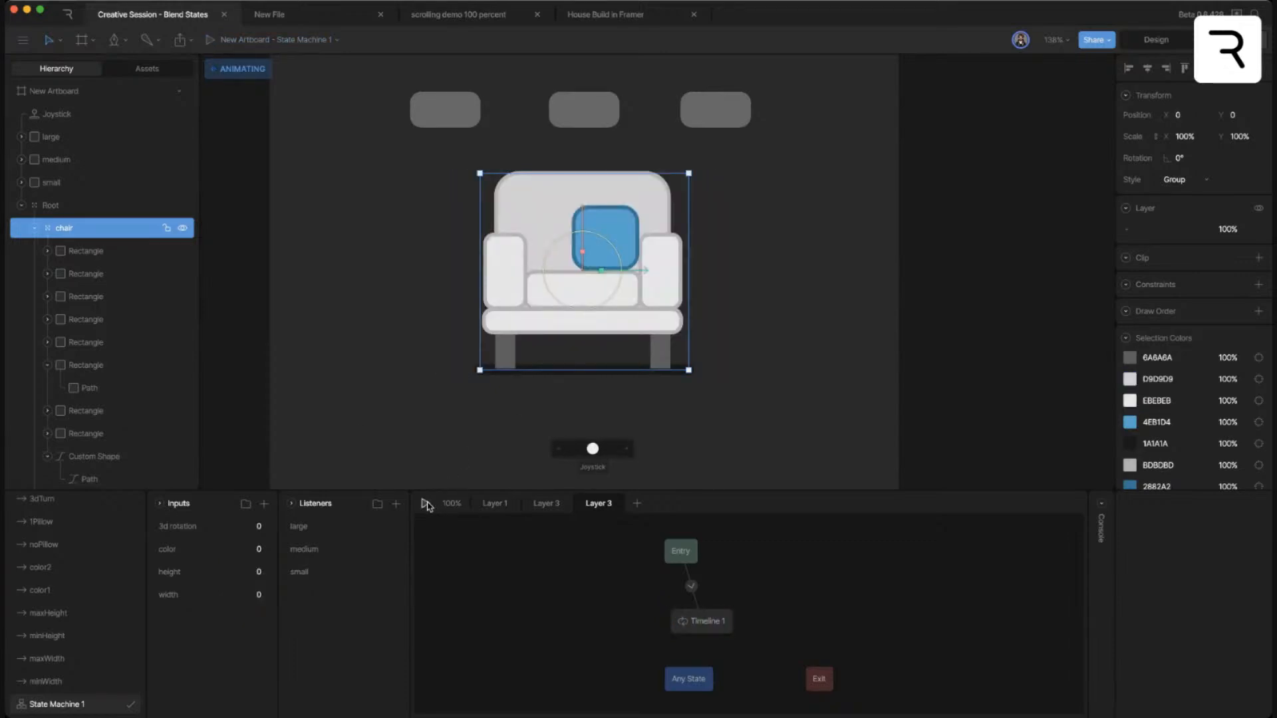
click(426, 503)
click(426, 503)
- Compare the chair's keyed poses in the minWidth, maxWidth, minHeight and maxHeight timelines, and look through the animations list
click(56, 684)
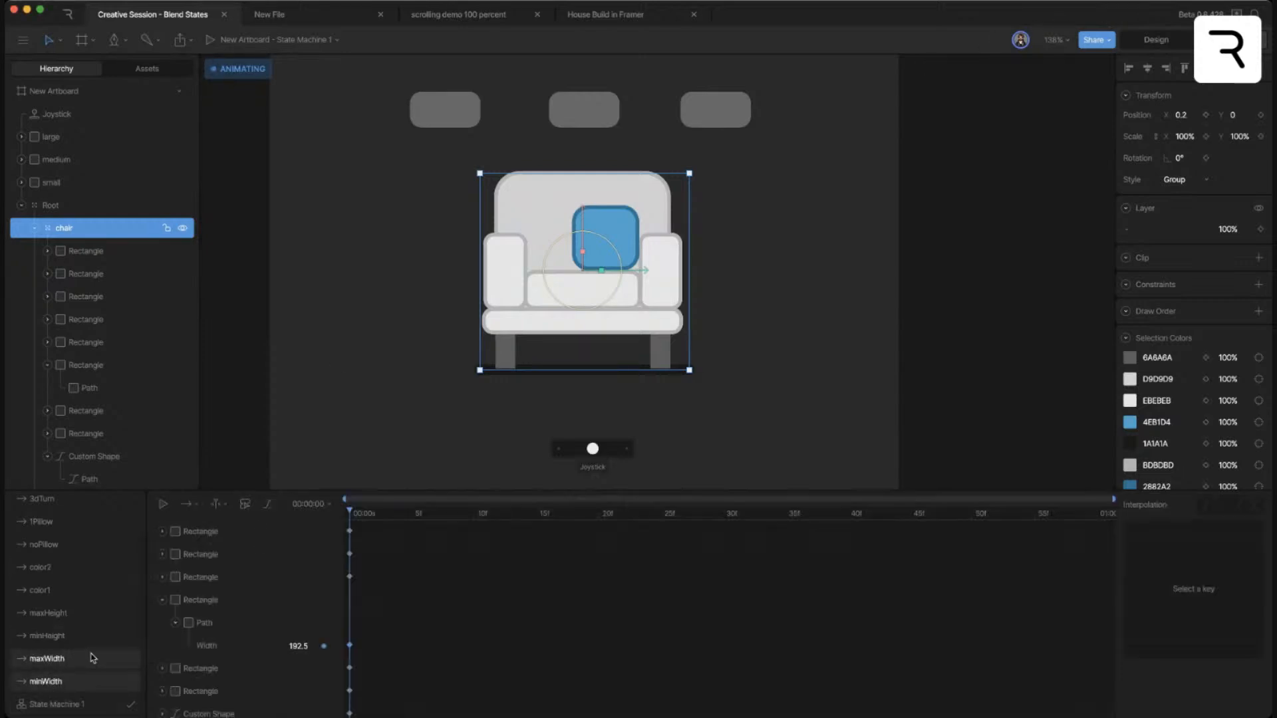
click(44, 659)
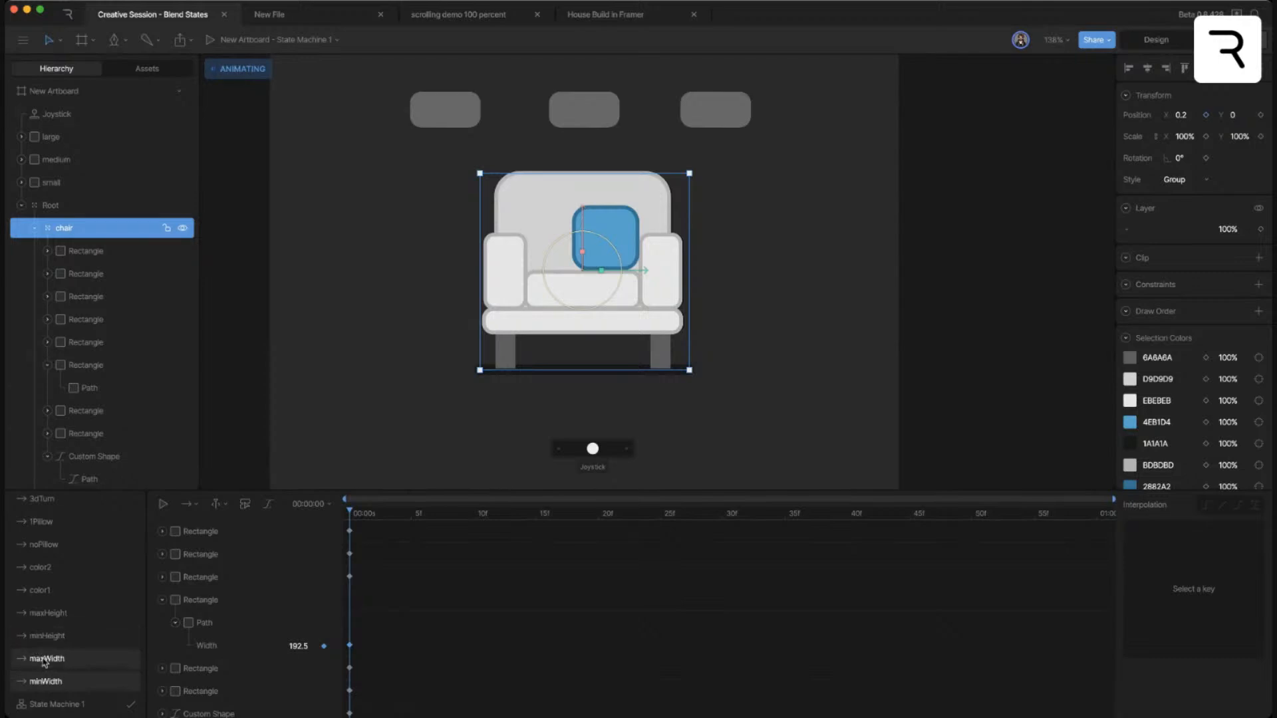
click(53, 637)
click(49, 689)
click(45, 659)
click(53, 637)
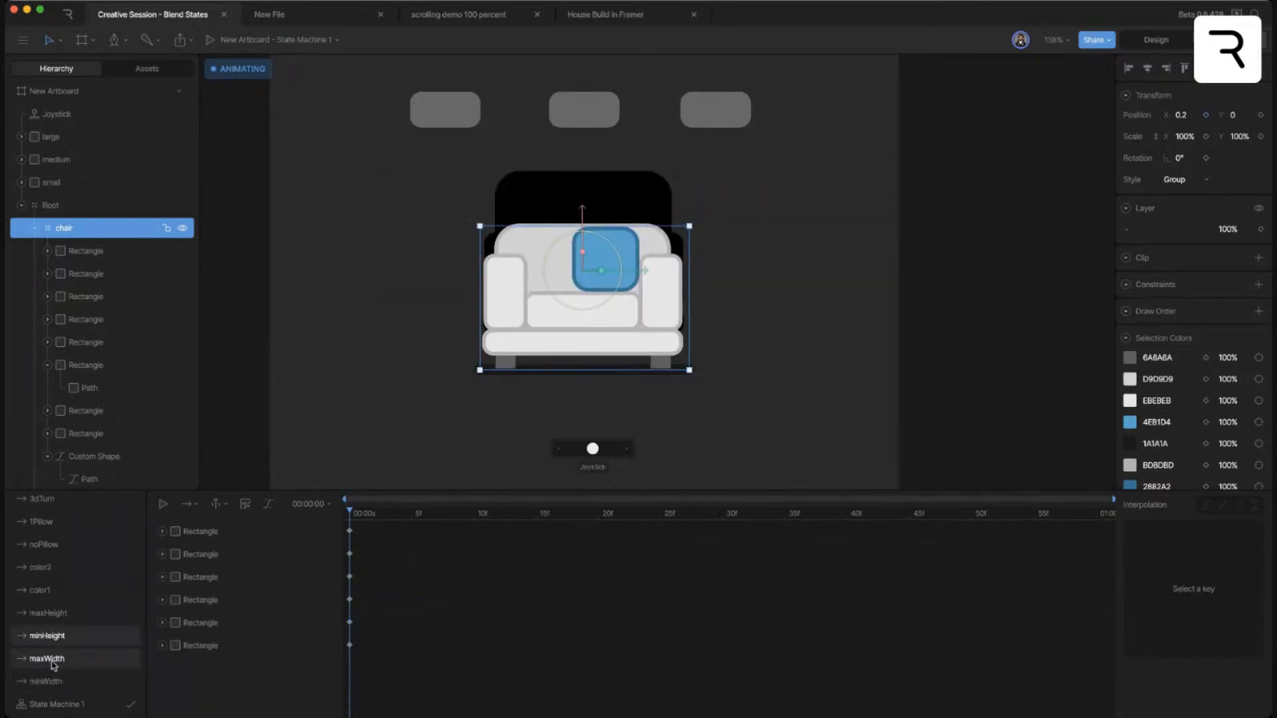
click(51, 613)
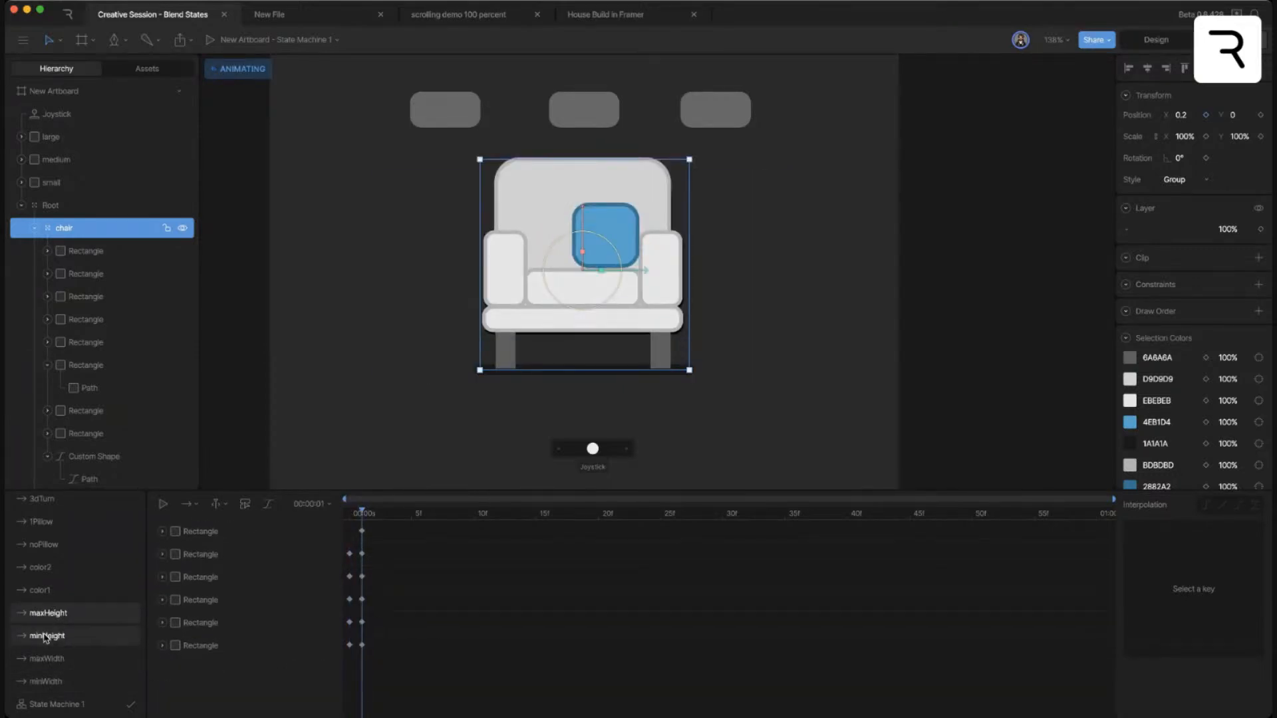
click(46, 639)
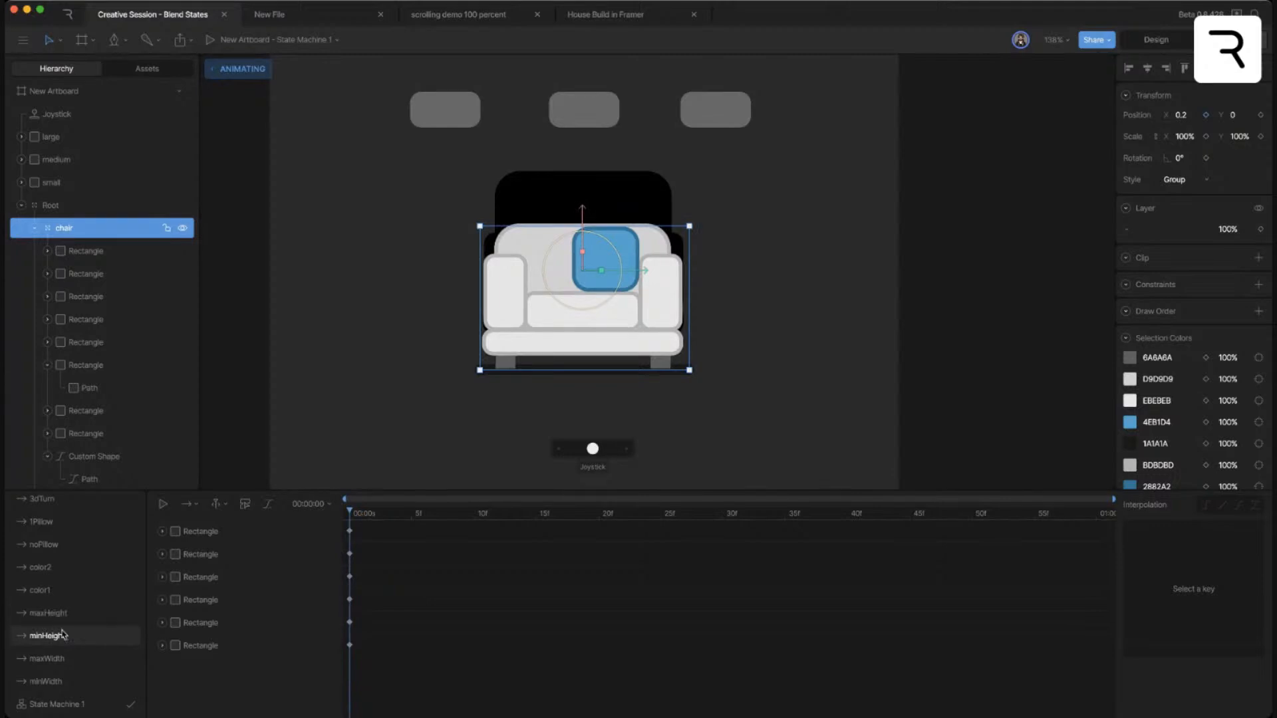
click(64, 617)
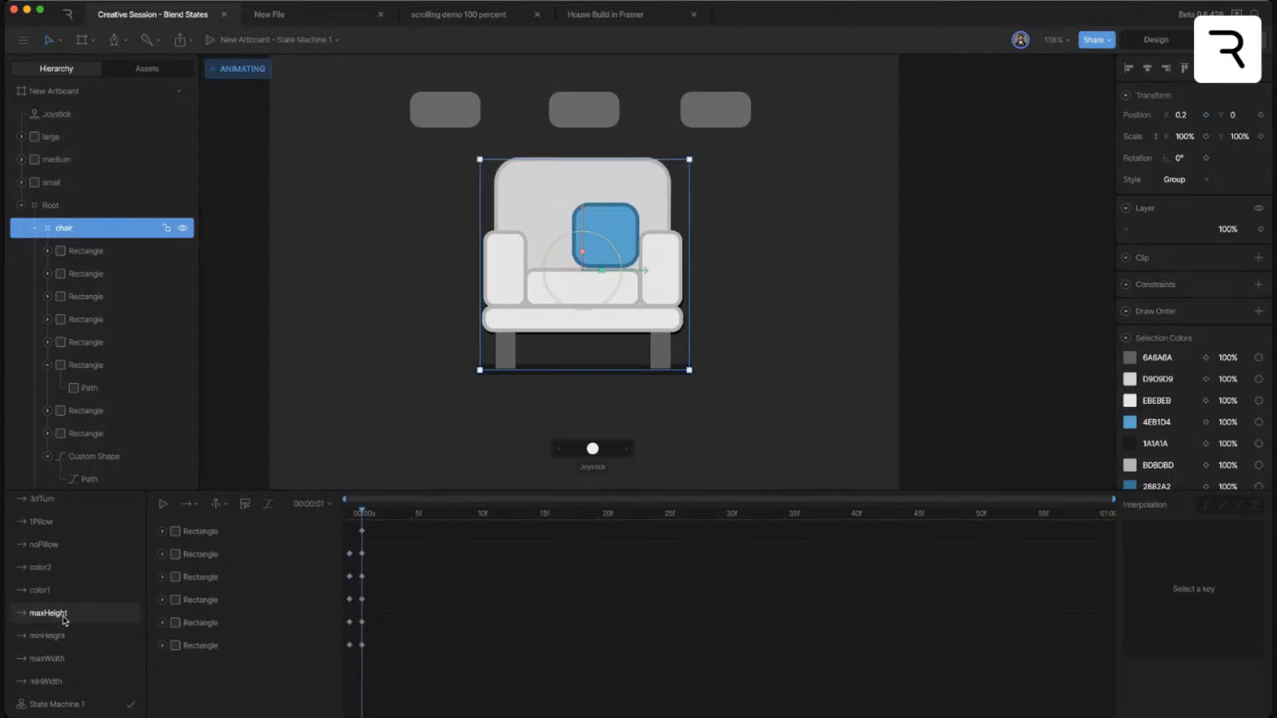
click(57, 681)
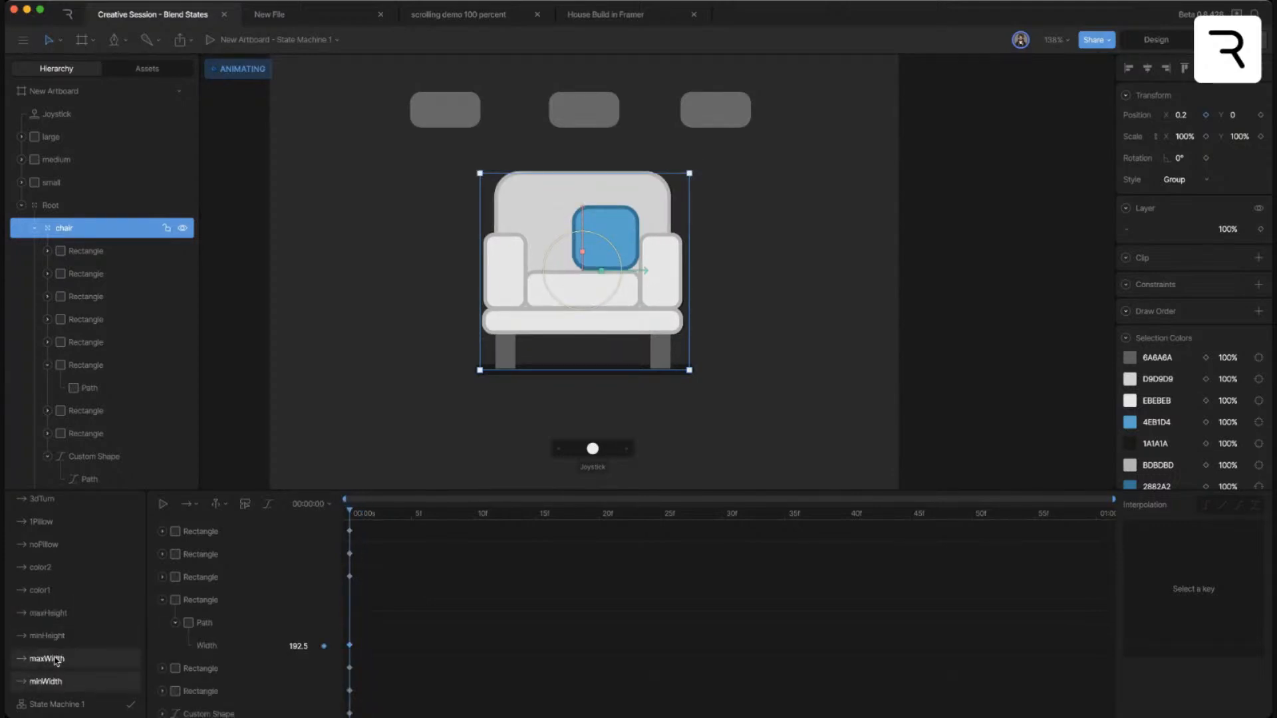
scroll(76, 600, up, 1)
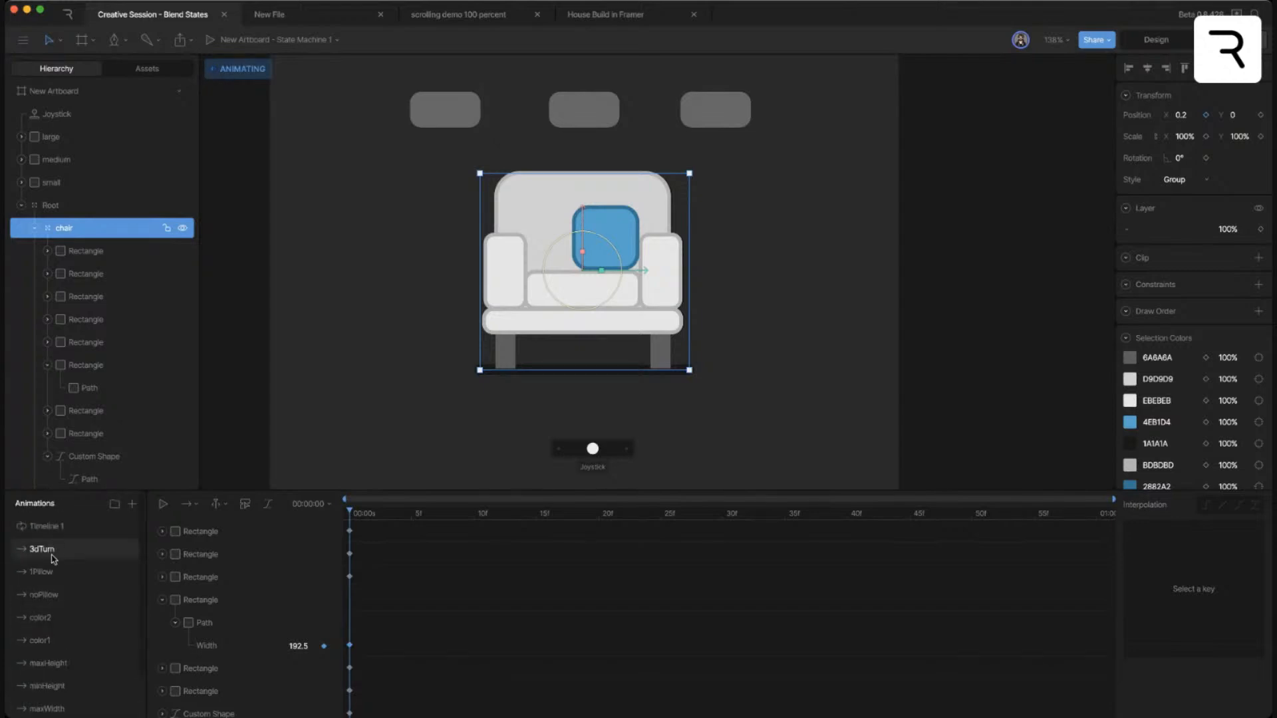
scroll(73, 638, down, 1)
scroll(85, 625, up, 2)
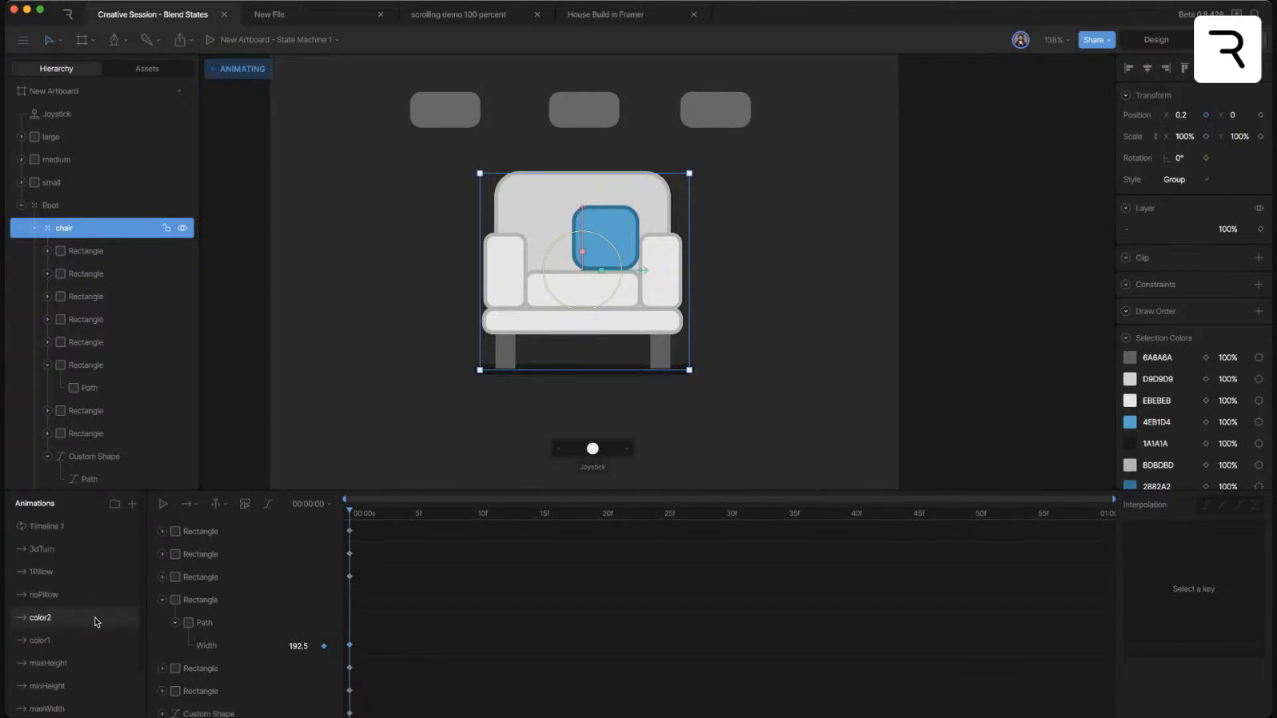